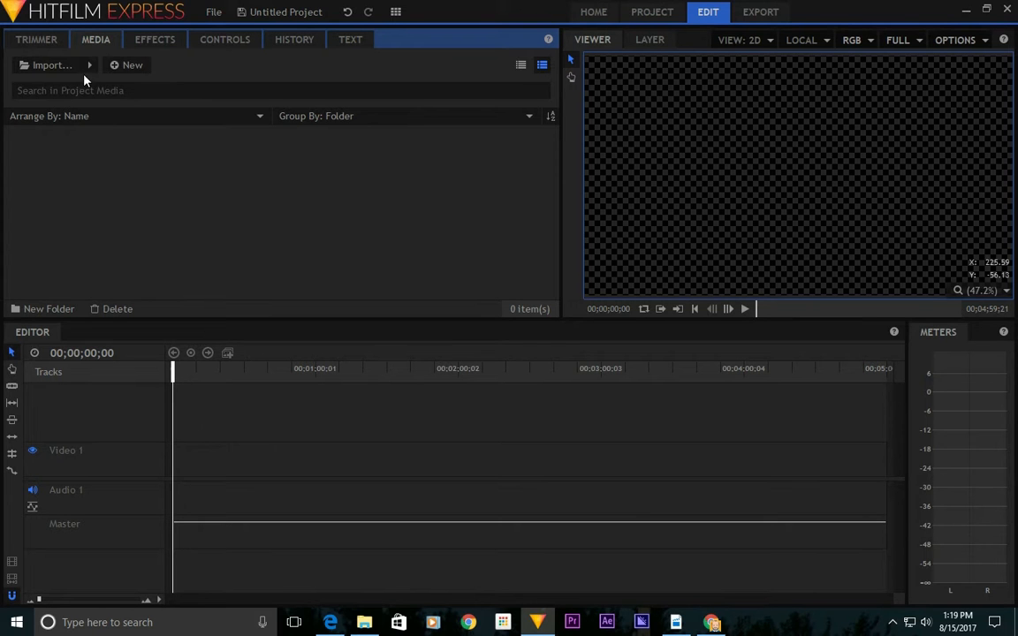
Import all the scene video clips, 1A_01 through 1G-03, into the project media.
{"action": "left_click", "coordinate": [60, 62]}
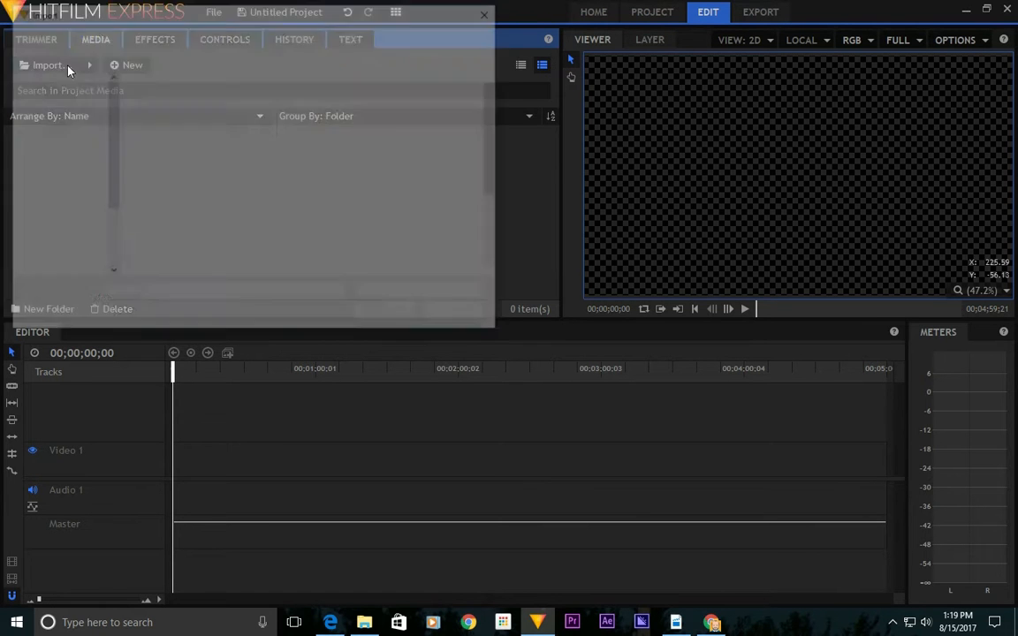
{"action": "left_click_drag", "start_coordinate": [122, 121], "coordinate": [461, 318]}
{"action": "left_click", "coordinate": [389, 316]}
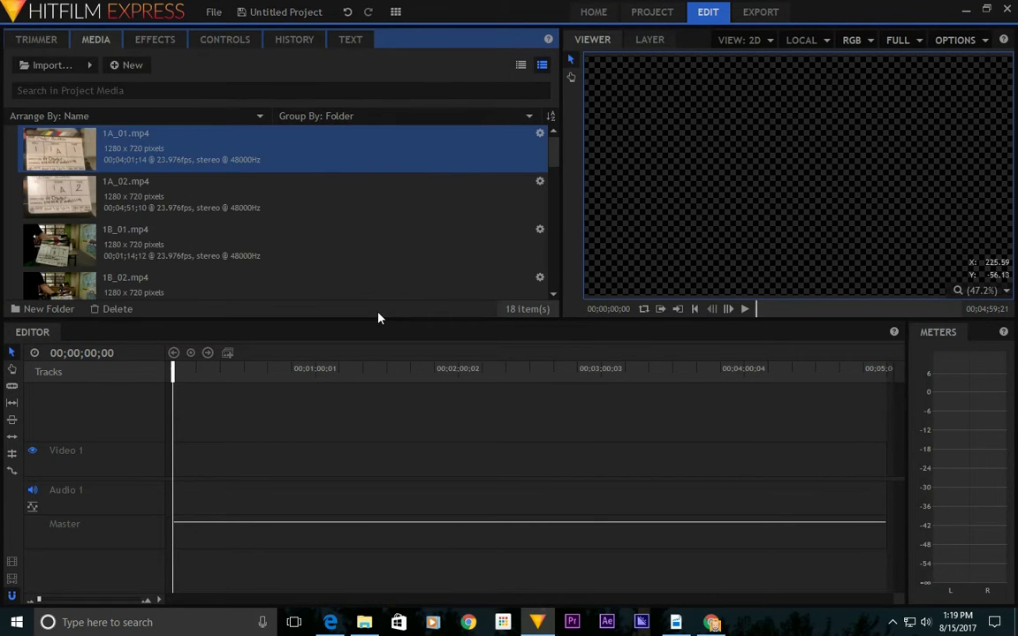
Create a media folder named Clips.
{"action": "left_click_drag", "start_coordinate": [555, 152], "coordinate": [568, 107]}
{"action": "left_click", "coordinate": [59, 310]}
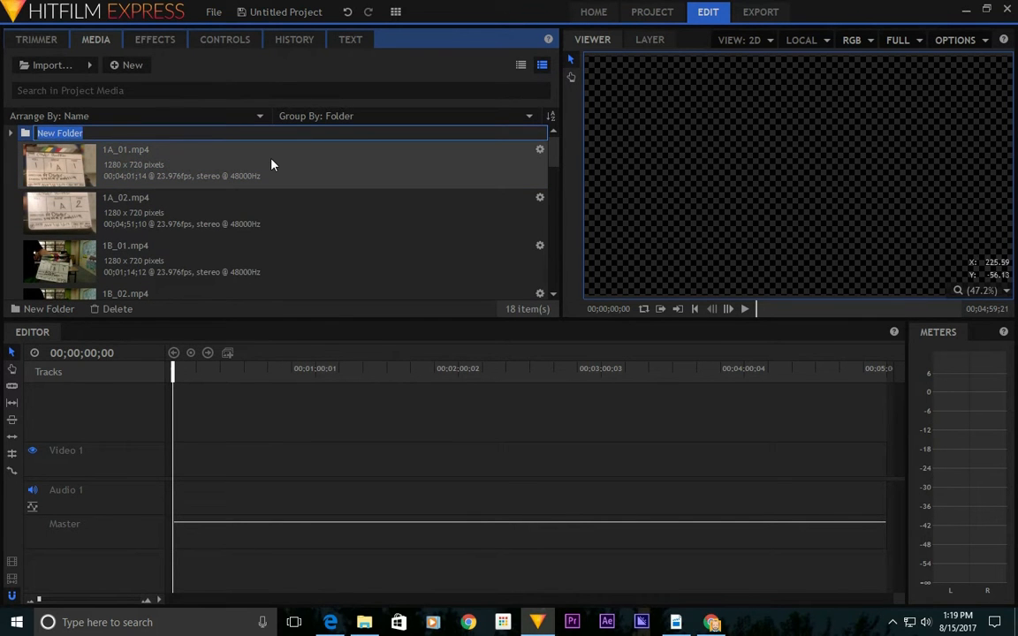
{"action": "type", "text": "Clips"}
{"action": "key", "text": "Return"}
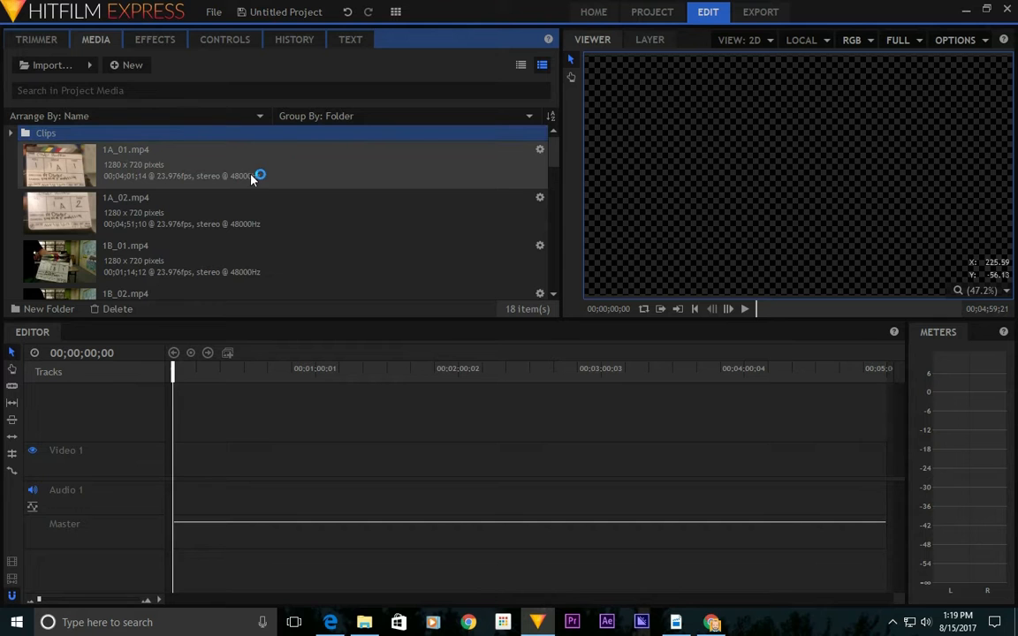
Move all the imported clips, 1A_01.mp4 through 1G-03.mp4, into the Clips folder and collapse it.
{"action": "left_click", "coordinate": [254, 176]}
{"action": "left_click_drag", "start_coordinate": [555, 155], "coordinate": [555, 292]}
{"action": "left_click", "coordinate": [220, 288], "text": "shift"}
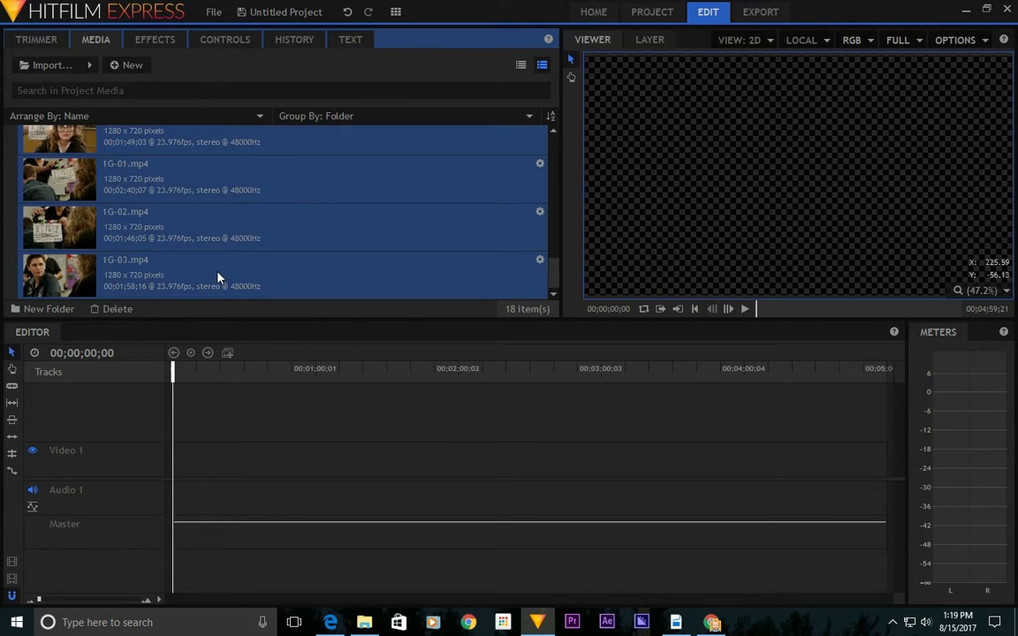
{"action": "scroll", "coordinate": [219, 281], "scroll_direction": "up", "scroll_amount": 10}
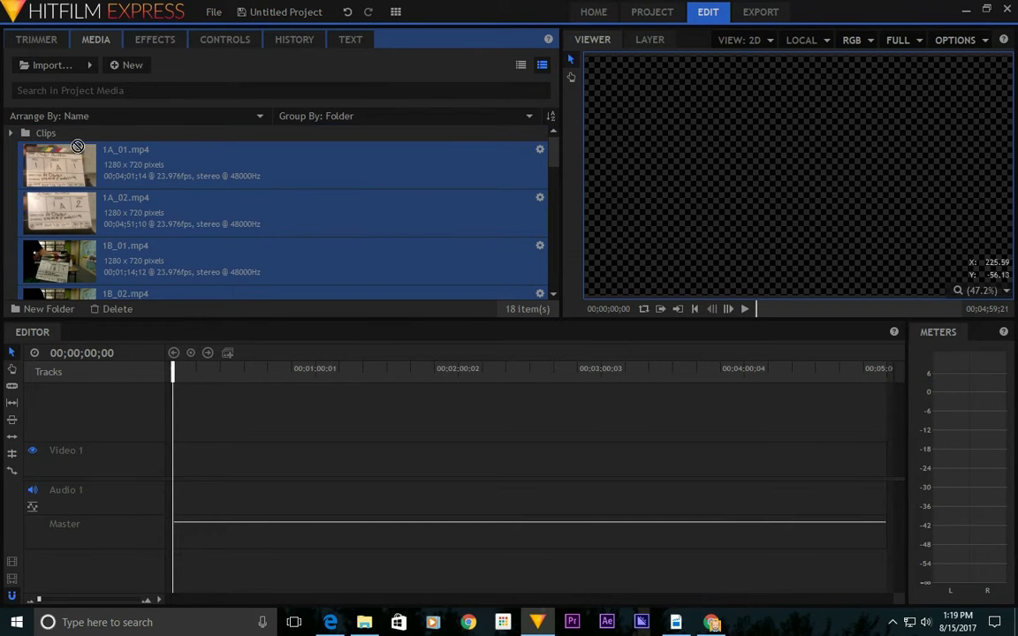
{"action": "left_click", "coordinate": [48, 134]}
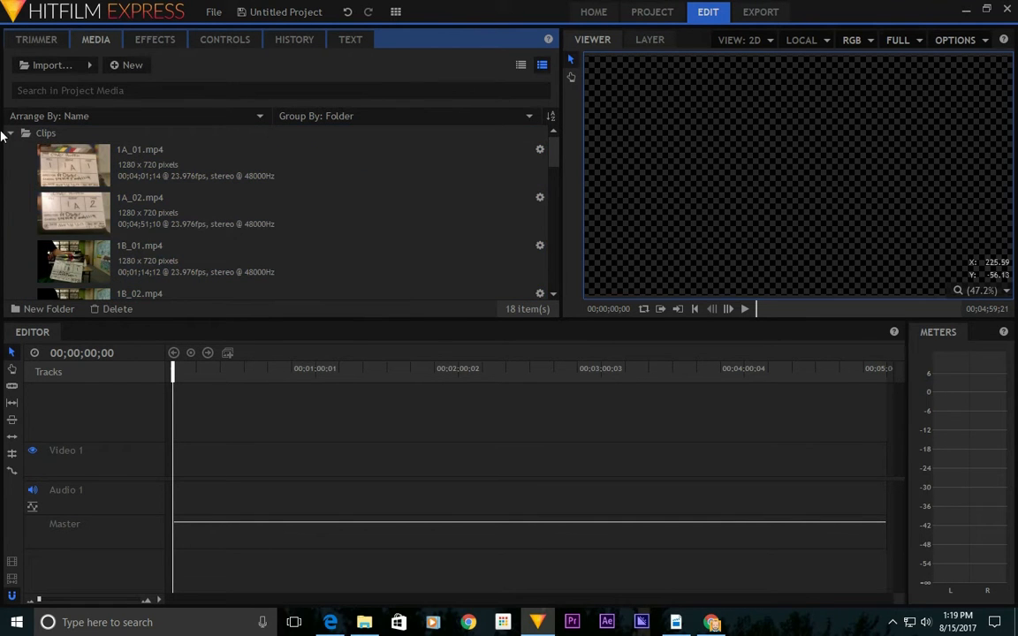
{"action": "left_click", "coordinate": [9, 132]}
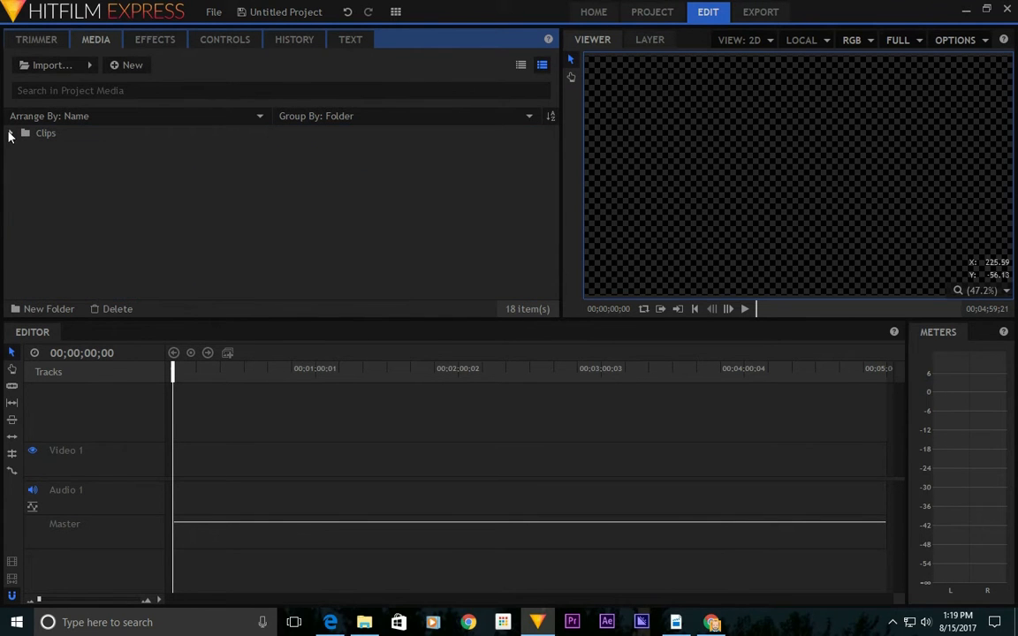
Create a second media folder named Inserts.
{"action": "left_click", "coordinate": [61, 309]}
{"action": "type", "text": "Inserts"}
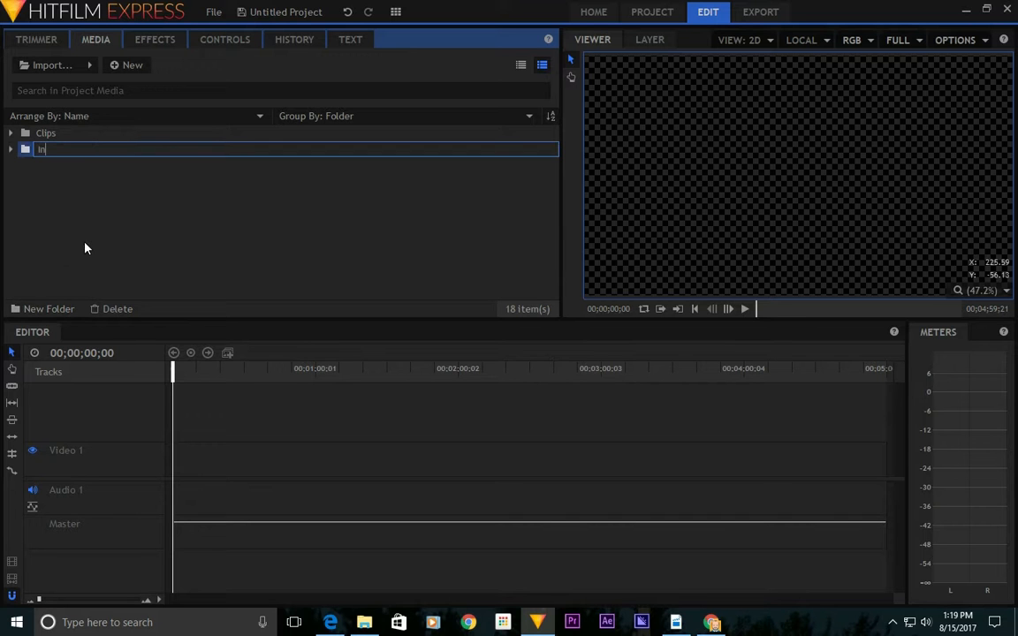
{"action": "key", "text": "Return"}
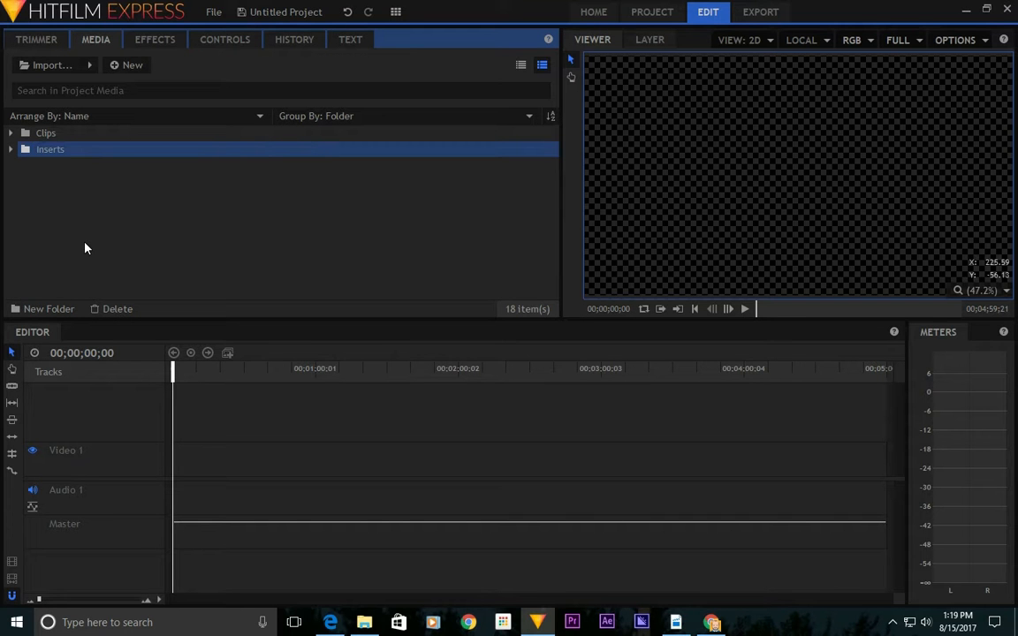
{"action": "left_click", "coordinate": [24, 309]}
{"action": "key", "text": "Return"}
{"action": "left_click", "coordinate": [82, 166]}
{"action": "key", "text": "Delete"}
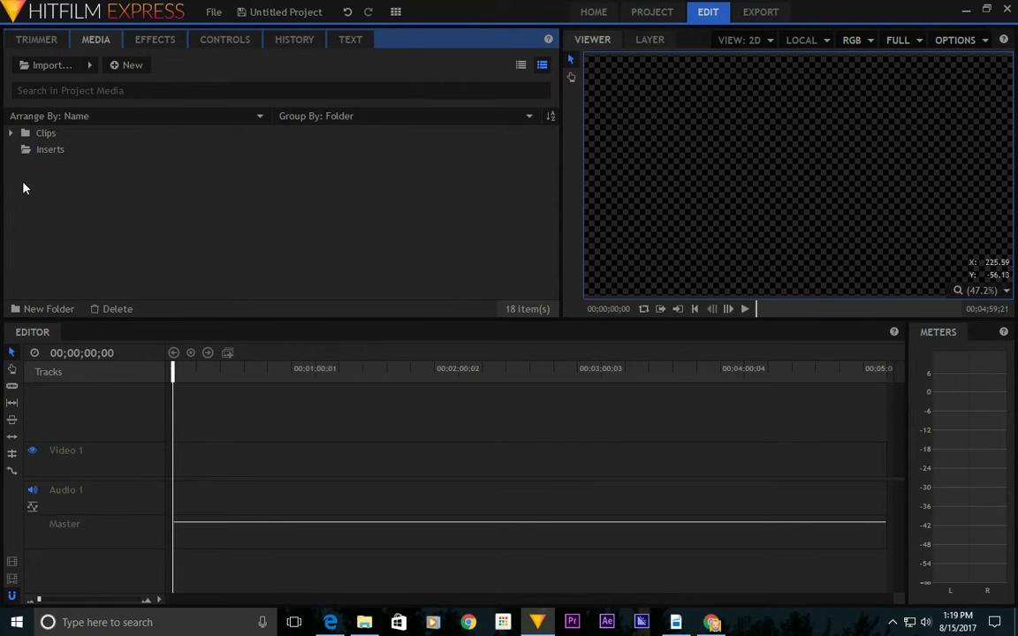
Create a top-level media folder named Music.
{"action": "left_click", "coordinate": [24, 309]}
{"action": "type", "text": "Music"}
{"action": "key", "text": "Return"}
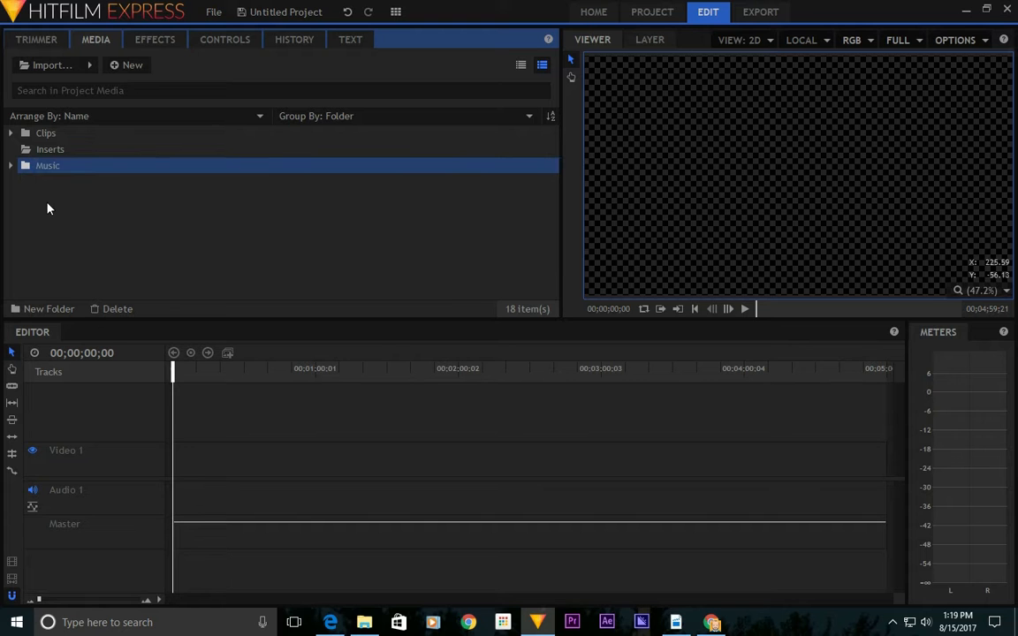
Import the insert shots 1_INS_01 through 1_INS_12 into the Inserts folder and collapse it.
{"action": "left_click", "coordinate": [58, 150]}
{"action": "left_click", "coordinate": [66, 69]}
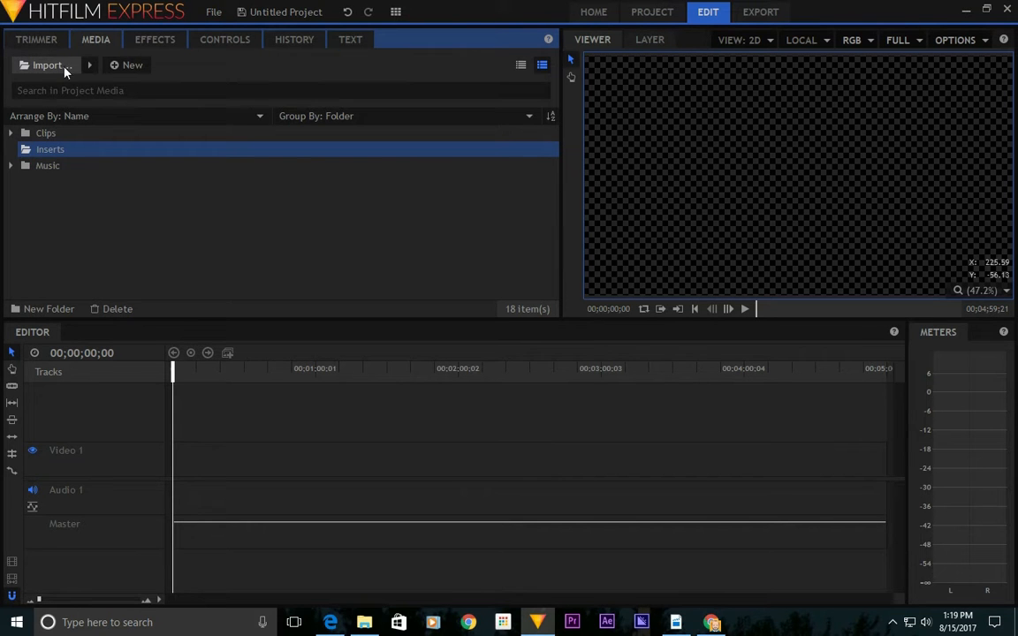
{"action": "double_click", "coordinate": [165, 119]}
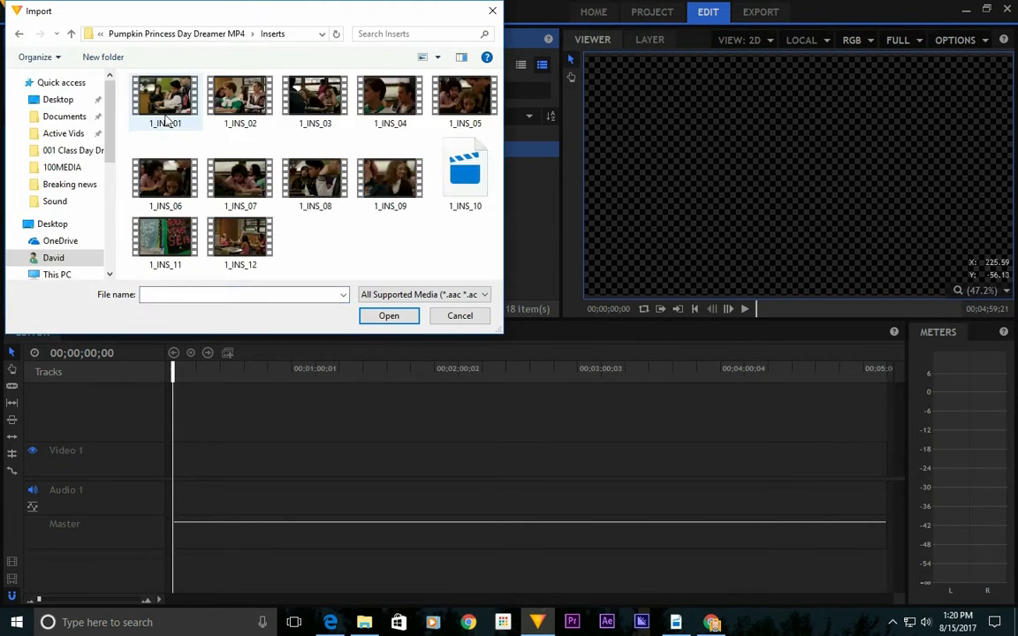
{"action": "left_click_drag", "start_coordinate": [475, 260], "coordinate": [131, 73]}
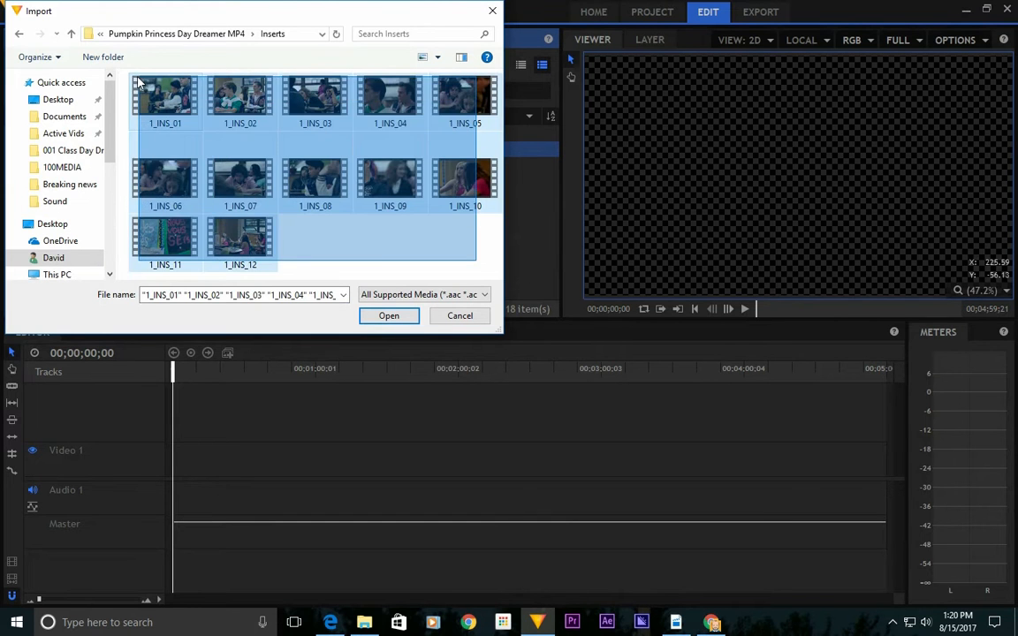
{"action": "left_click", "coordinate": [388, 316]}
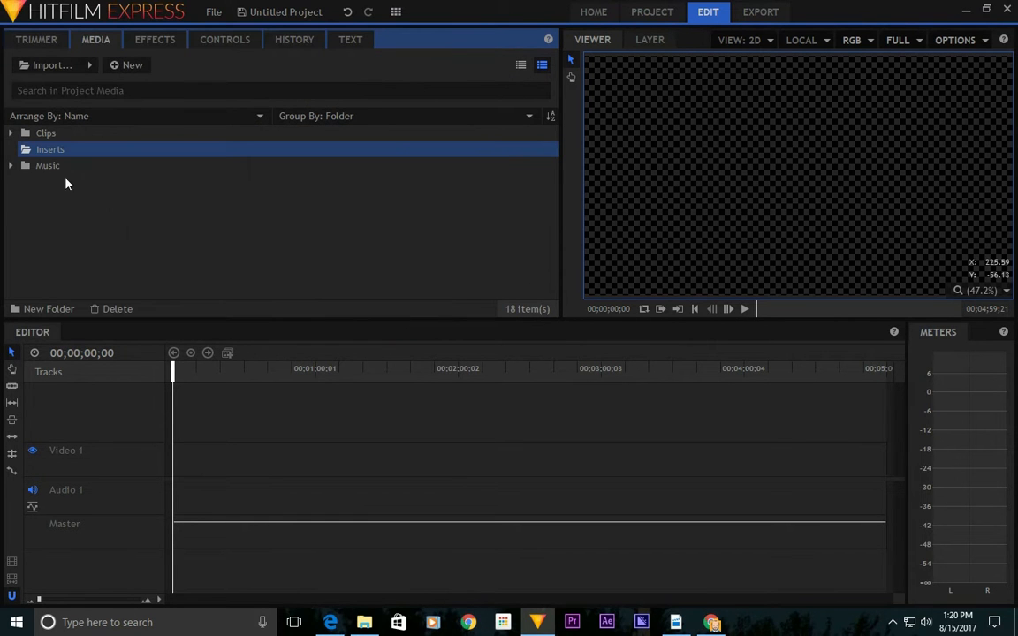
{"action": "left_click", "coordinate": [11, 149]}
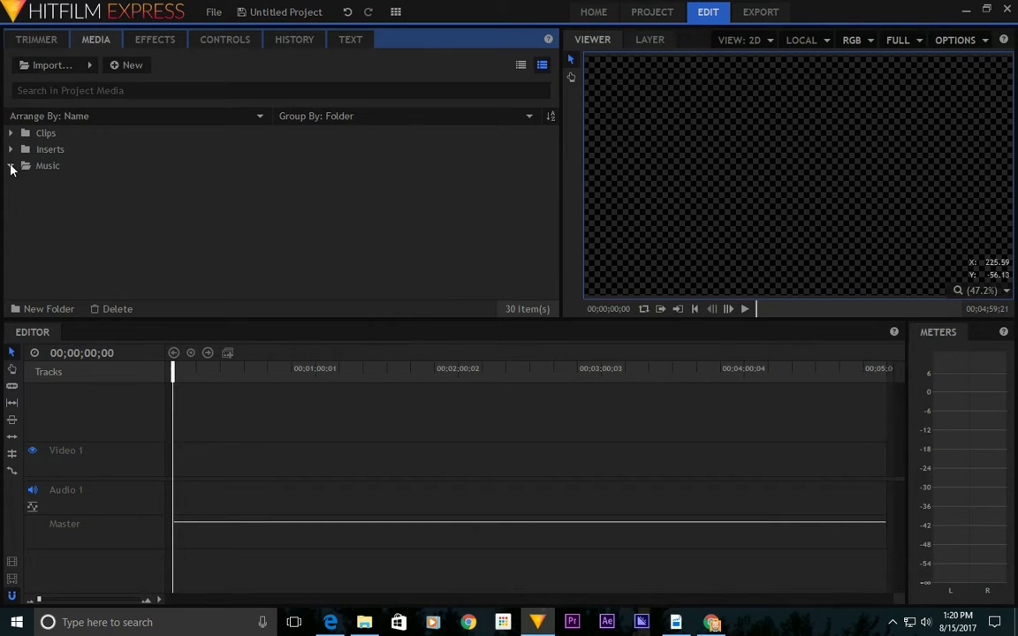
{"action": "left_click", "coordinate": [12, 166]}
{"action": "left_click", "coordinate": [38, 170]}
{"action": "left_click", "coordinate": [60, 309]}
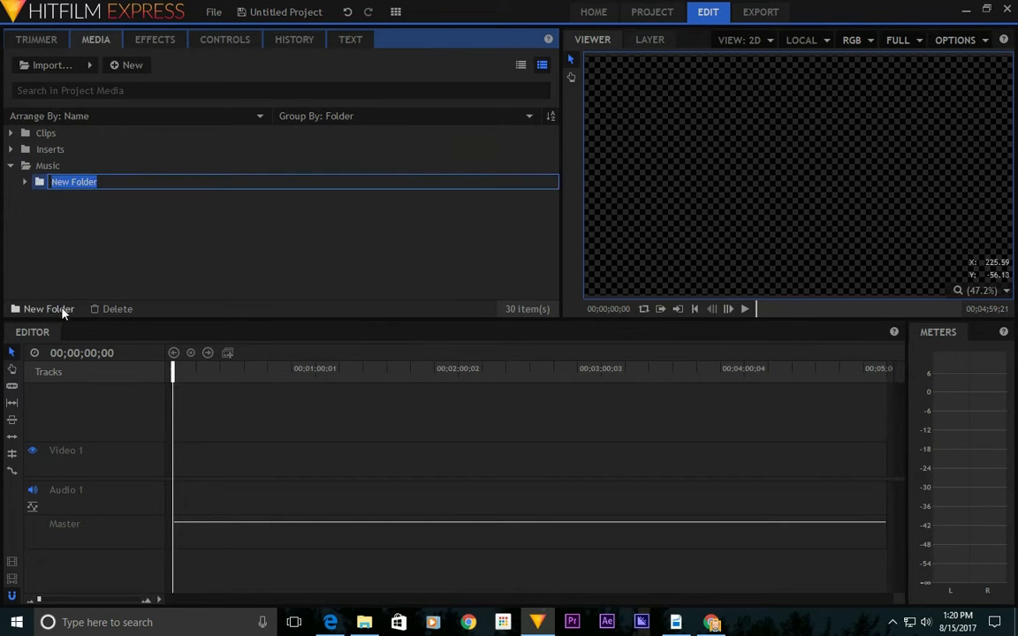
{"action": "left_click", "coordinate": [118, 308]}
Import the song Do It For Me from the project's Music directory into the Music folder and collapse it.
{"action": "left_click", "coordinate": [45, 165]}
{"action": "left_click", "coordinate": [53, 67]}
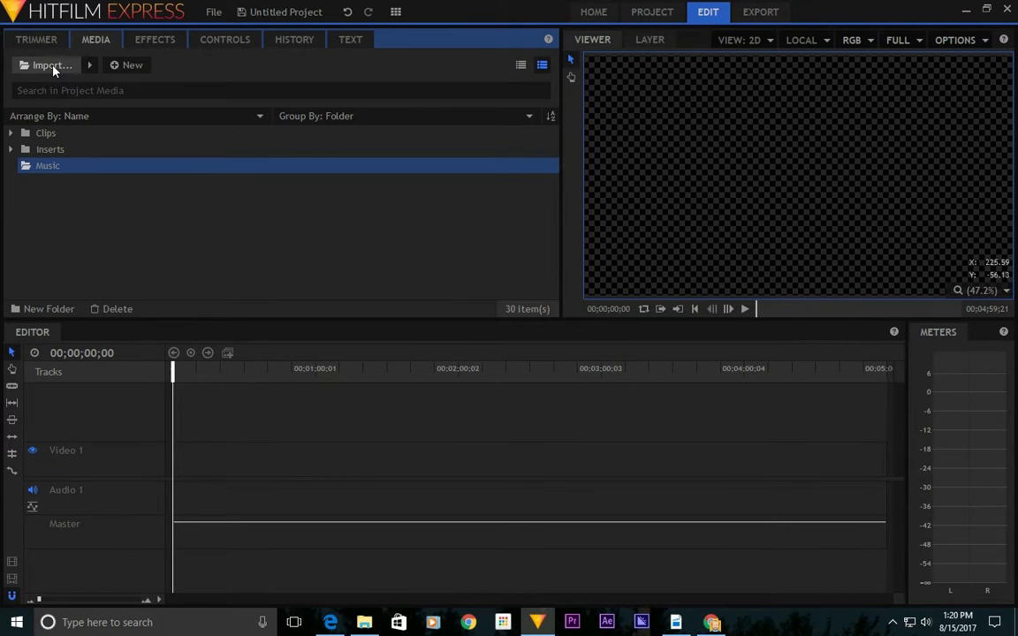
{"action": "left_click", "coordinate": [217, 35]}
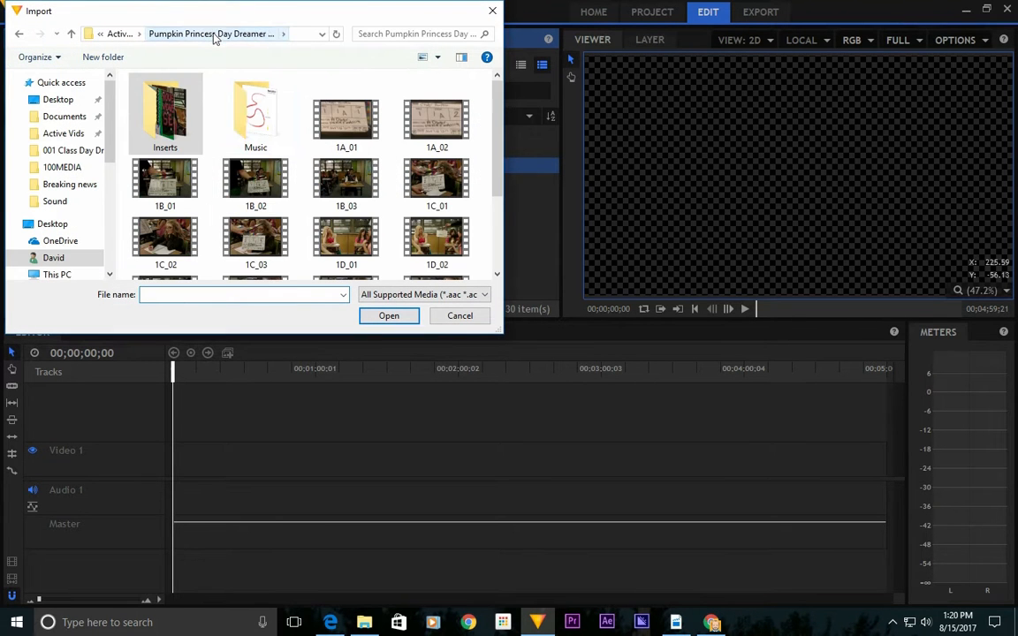
{"action": "double_click", "coordinate": [213, 96]}
{"action": "left_click", "coordinate": [177, 113]}
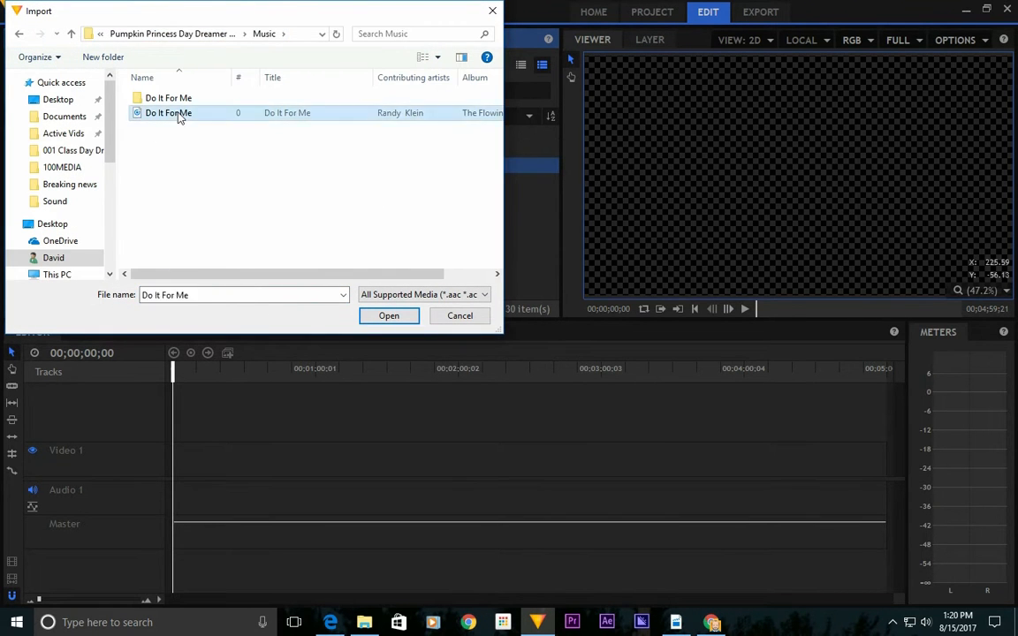
{"action": "left_click", "coordinate": [398, 319]}
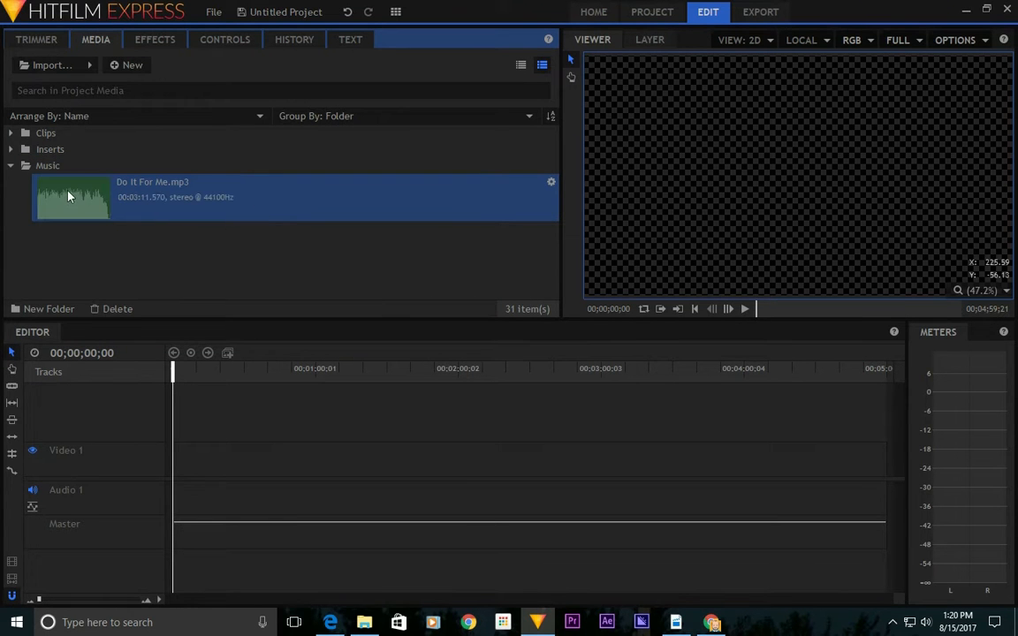
{"action": "left_click", "coordinate": [12, 166]}
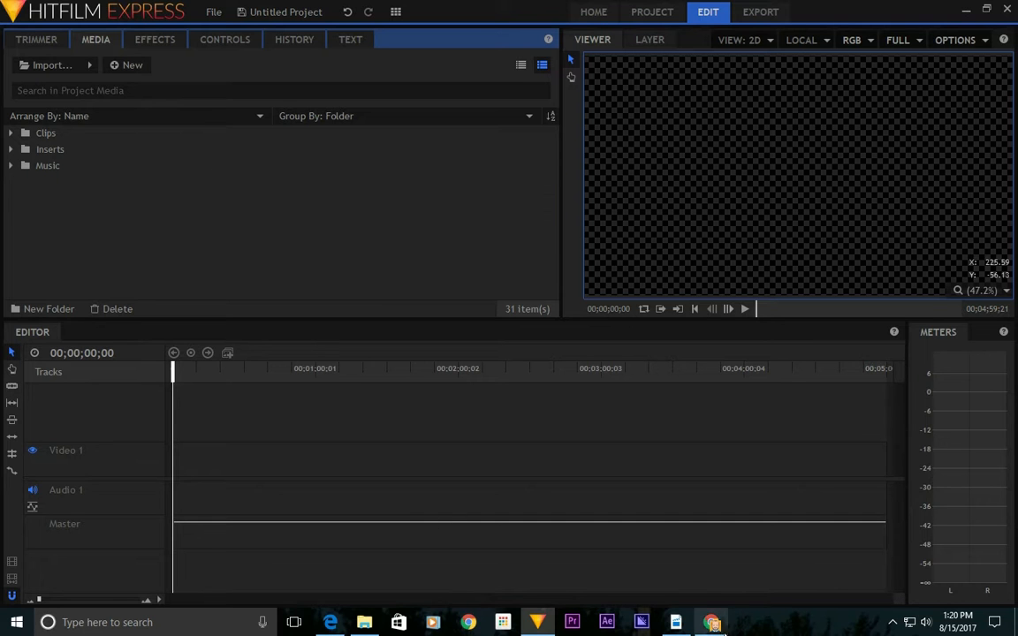
Switch to Microsoft Edge and read through the Pumpkin Princess screenplay, focusing on scene 1 in the classroom.
{"action": "mouse_move", "coordinate": [687, 627]}
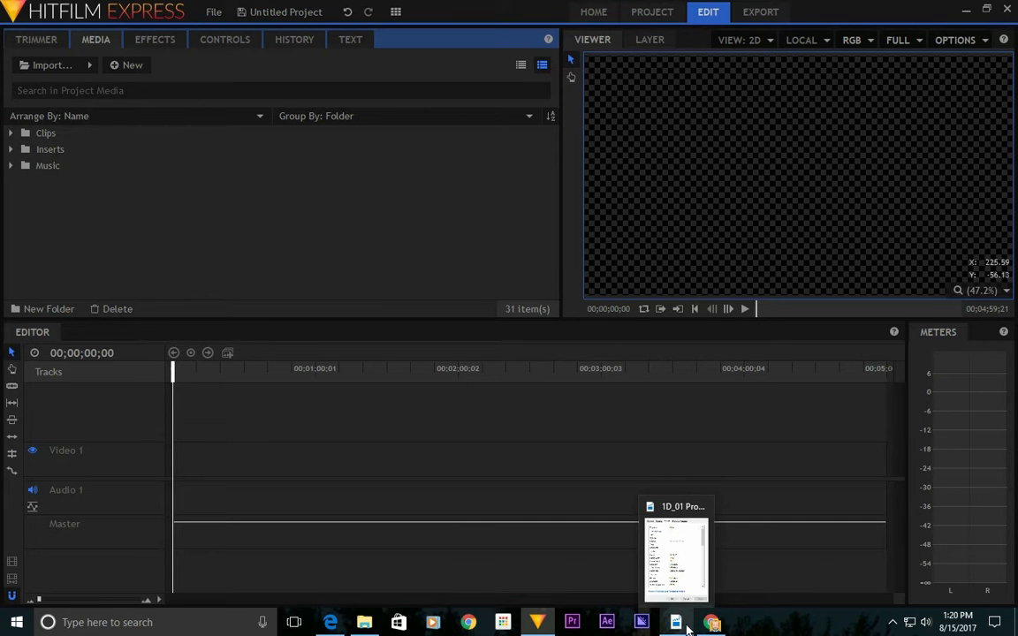
{"action": "left_click", "coordinate": [334, 627]}
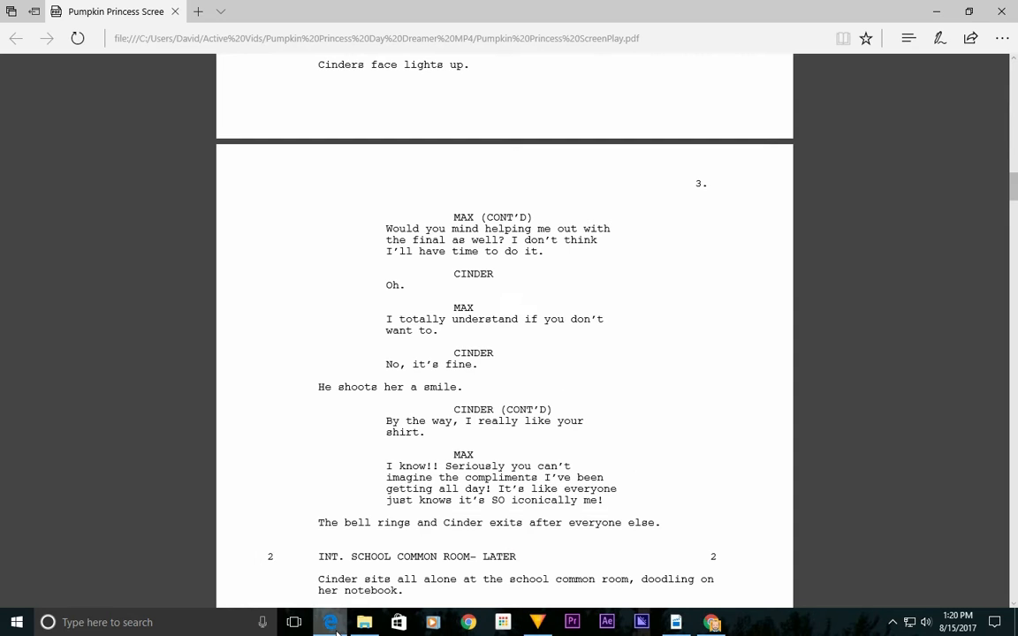
{"action": "scroll", "coordinate": [647, 450], "scroll_direction": "up", "scroll_amount": 2}
{"action": "scroll", "coordinate": [706, 354], "scroll_direction": "down", "scroll_amount": 2}
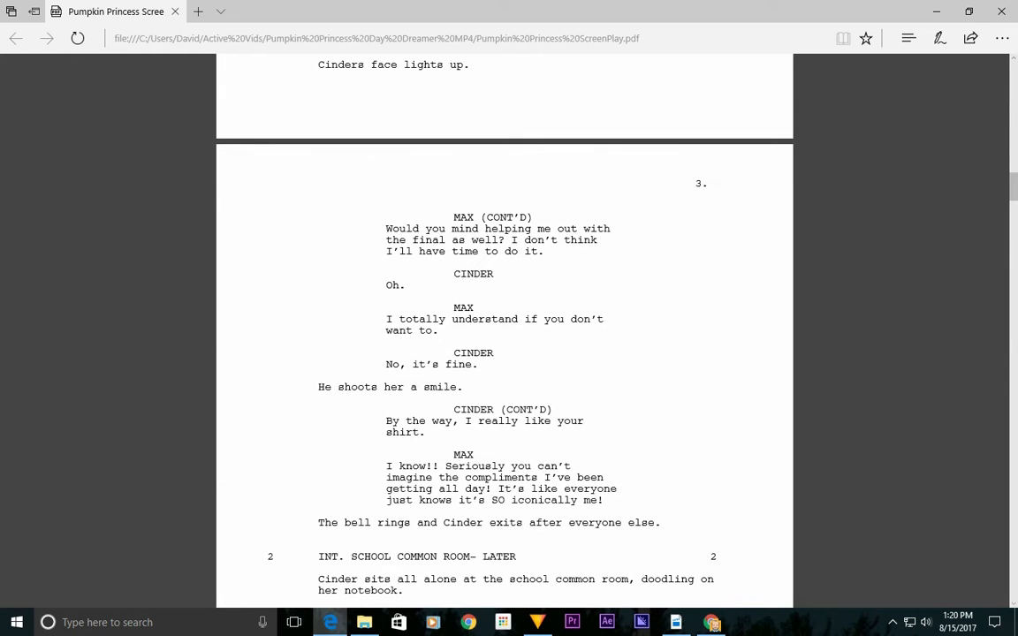
{"action": "scroll", "coordinate": [910, 168], "scroll_direction": "down", "scroll_amount": 20}
{"action": "scroll", "coordinate": [504, 327], "scroll_direction": "up", "scroll_amount": 7}
{"action": "scroll", "coordinate": [504, 327], "scroll_direction": "down", "scroll_amount": 2}
{"action": "scroll", "coordinate": [504, 327], "scroll_direction": "up", "scroll_amount": 20}
{"action": "scroll", "coordinate": [504, 327], "scroll_direction": "down", "scroll_amount": 3}
{"action": "scroll", "coordinate": [435, 265], "scroll_direction": "down", "scroll_amount": 4}
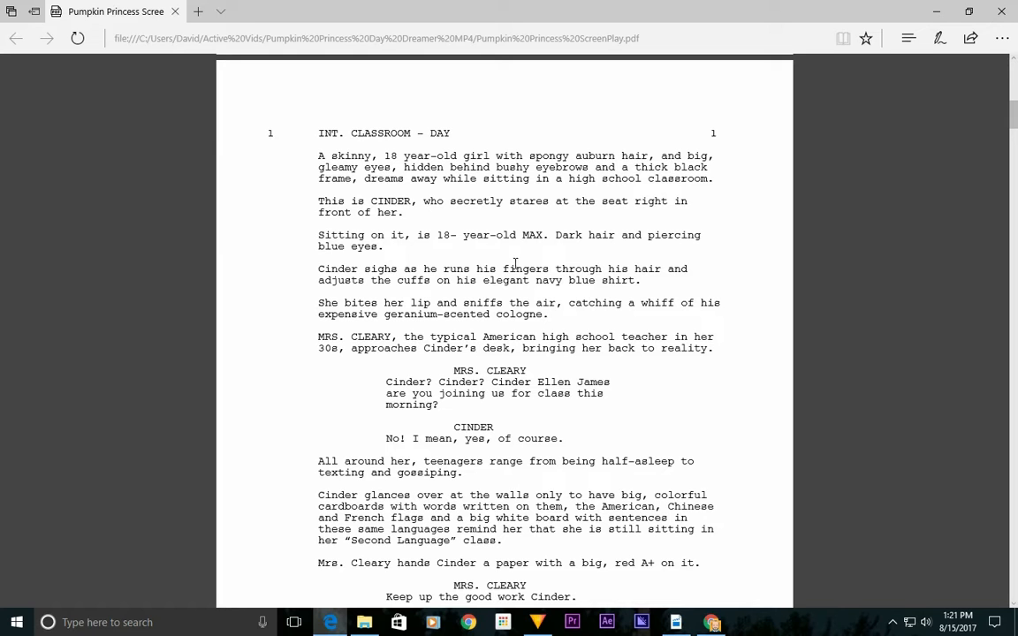
Switch back to HitFilm Express and preview the opening seconds of Do It For Me.mp3 in the Trimmer.
{"action": "left_click", "coordinate": [538, 622]}
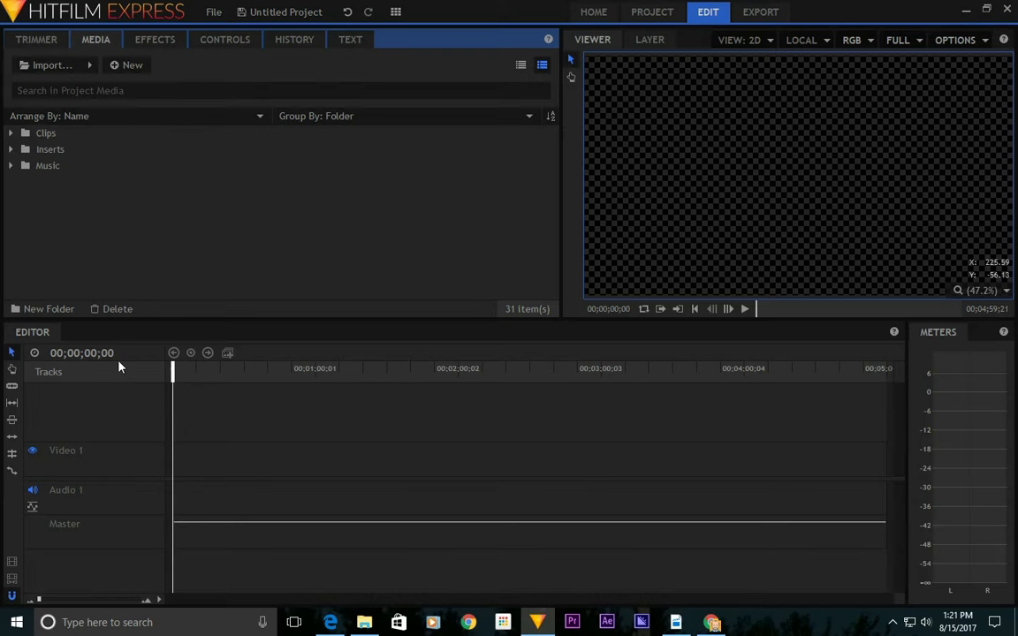
{"action": "left_click", "coordinate": [10, 166]}
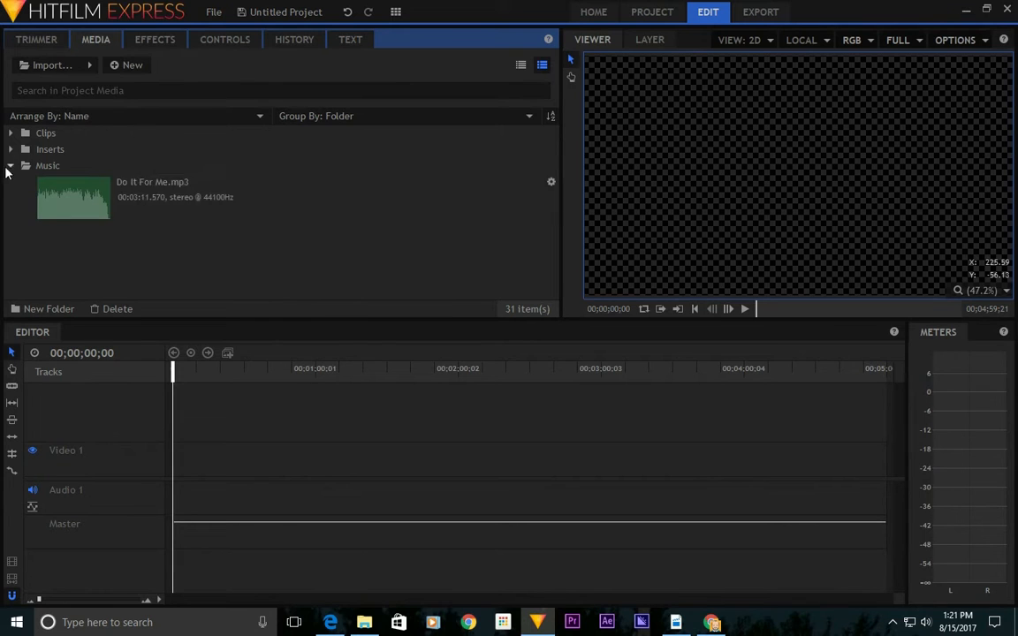
{"action": "left_click", "coordinate": [215, 192]}
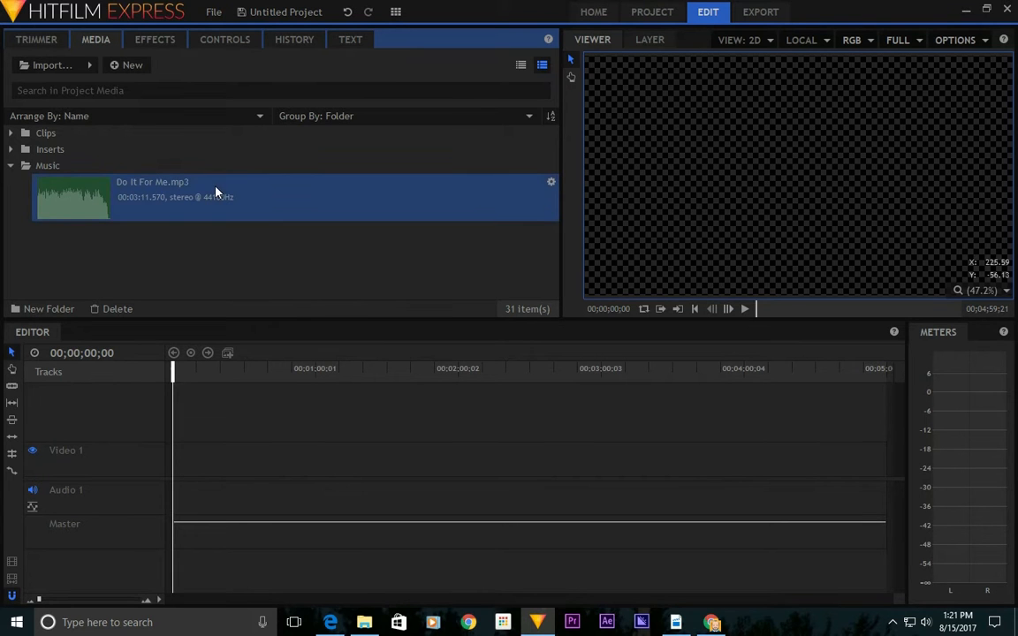
{"action": "left_click", "coordinate": [35, 41]}
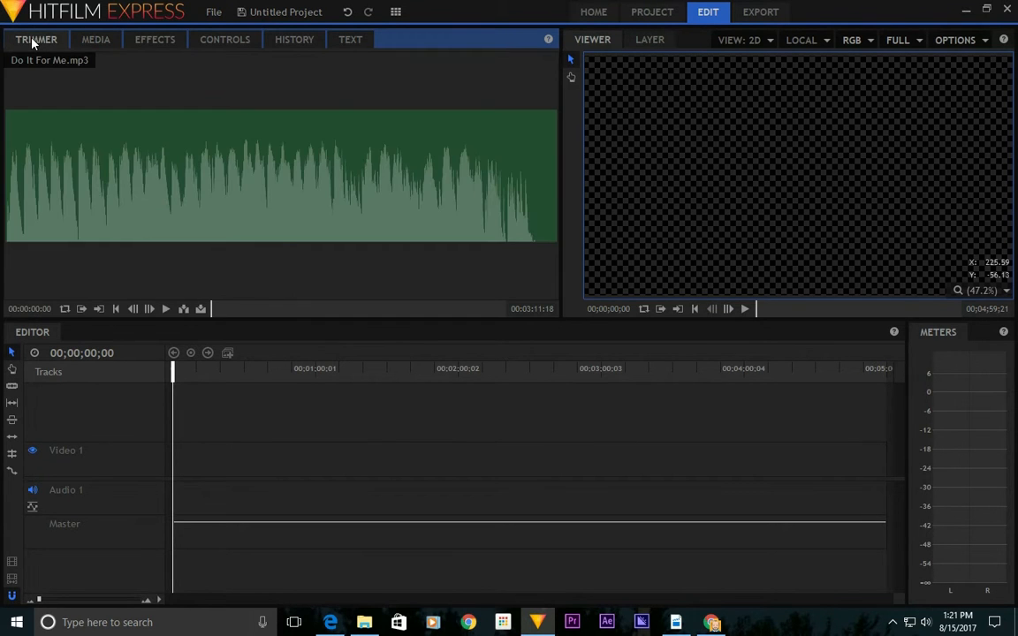
{"action": "left_click", "coordinate": [166, 309]}
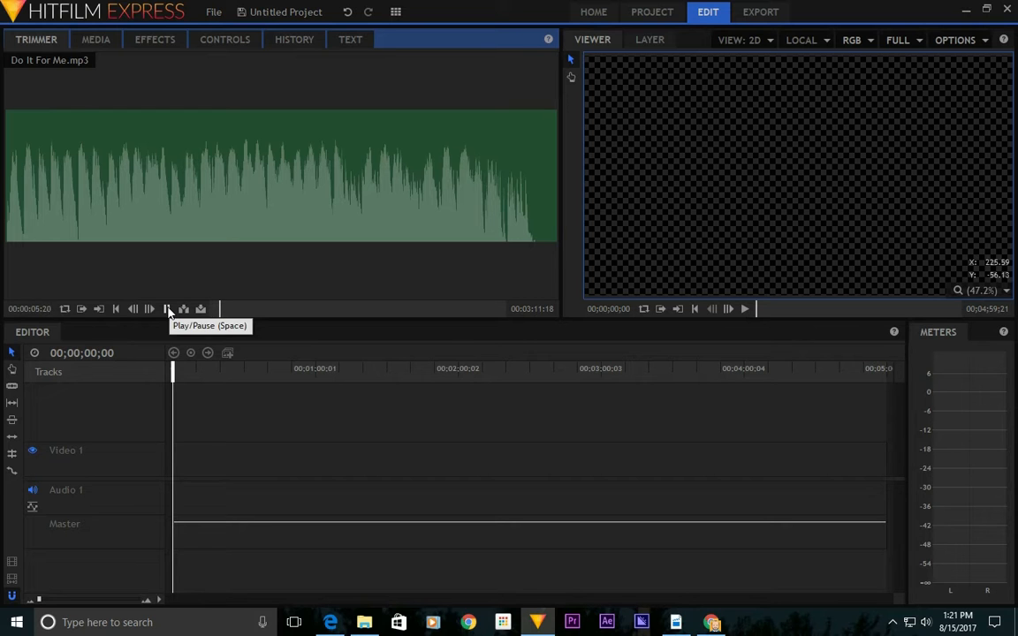
{"action": "left_click", "coordinate": [167, 310]}
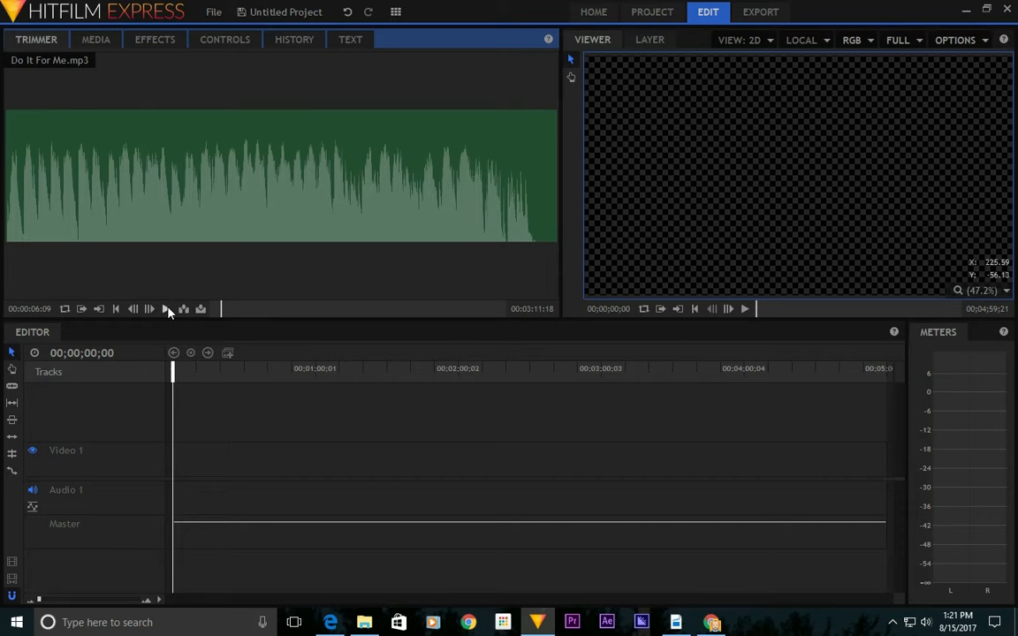
Insert a second audio track below Audio 1 in the editor, keeping its default name.
{"action": "left_click", "coordinate": [96, 40]}
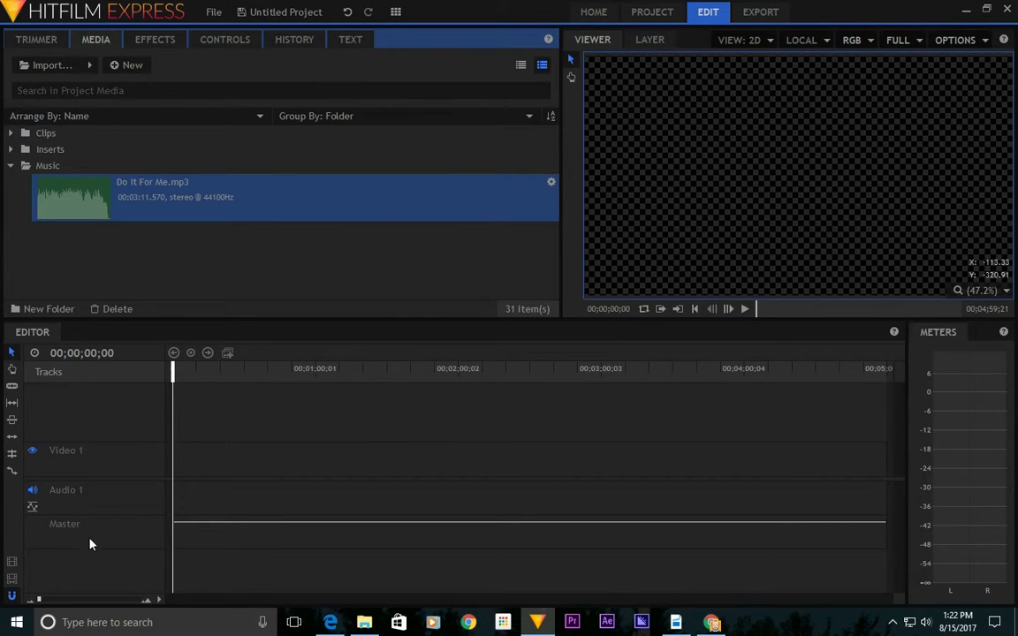
{"action": "right_click", "coordinate": [106, 560]}
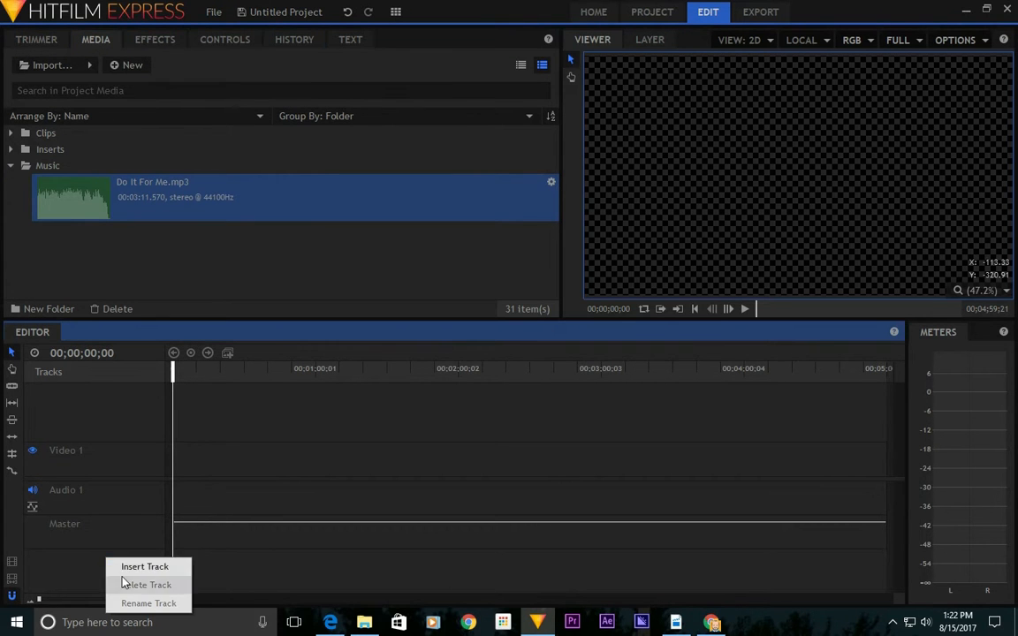
{"action": "left_click", "coordinate": [129, 569]}
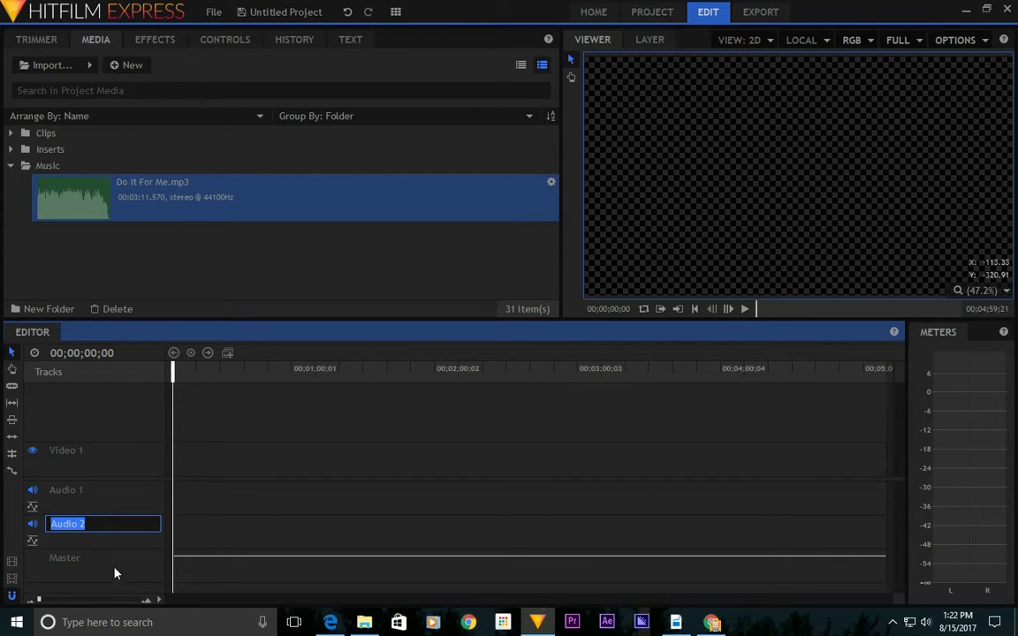
{"action": "left_click", "coordinate": [74, 495]}
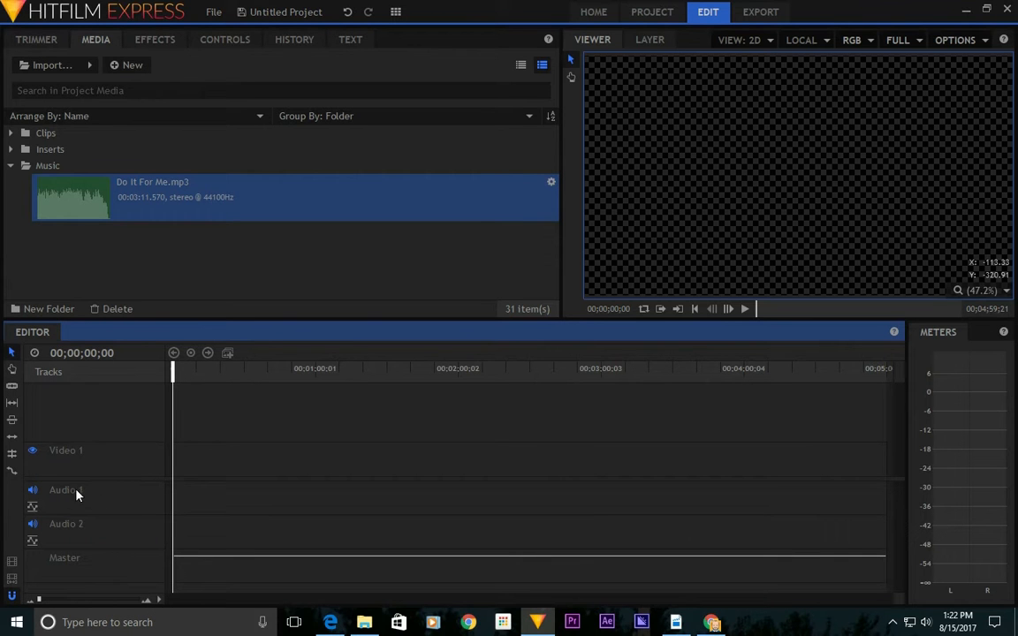
Insert a third audio track below Audio 2 and name it Music.
{"action": "right_click", "coordinate": [102, 587]}
{"action": "left_click", "coordinate": [128, 538]}
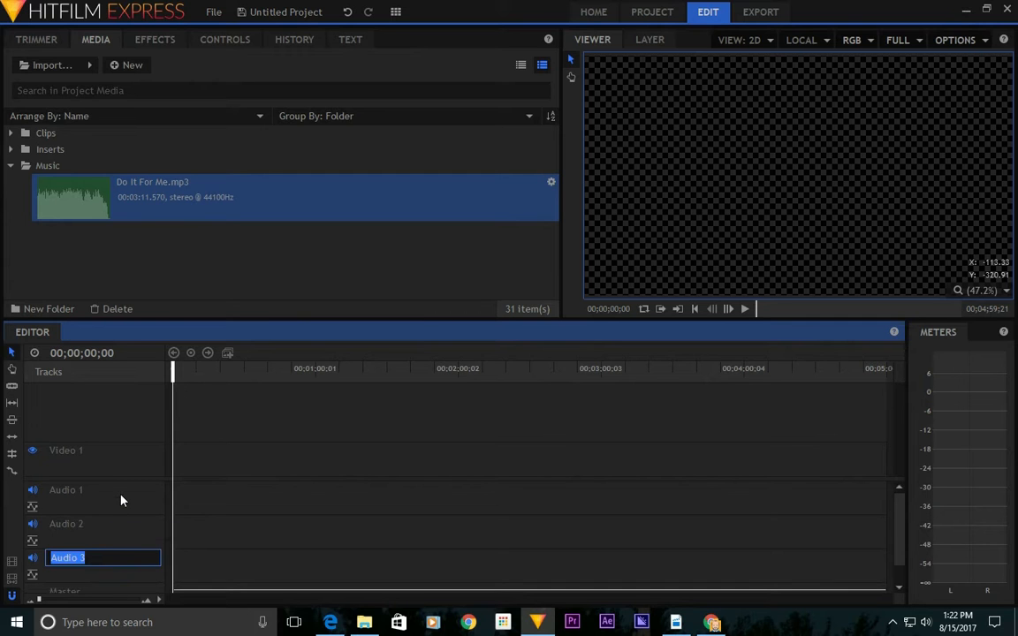
{"action": "type", "text": "Music"}
{"action": "key", "text": "Return"}
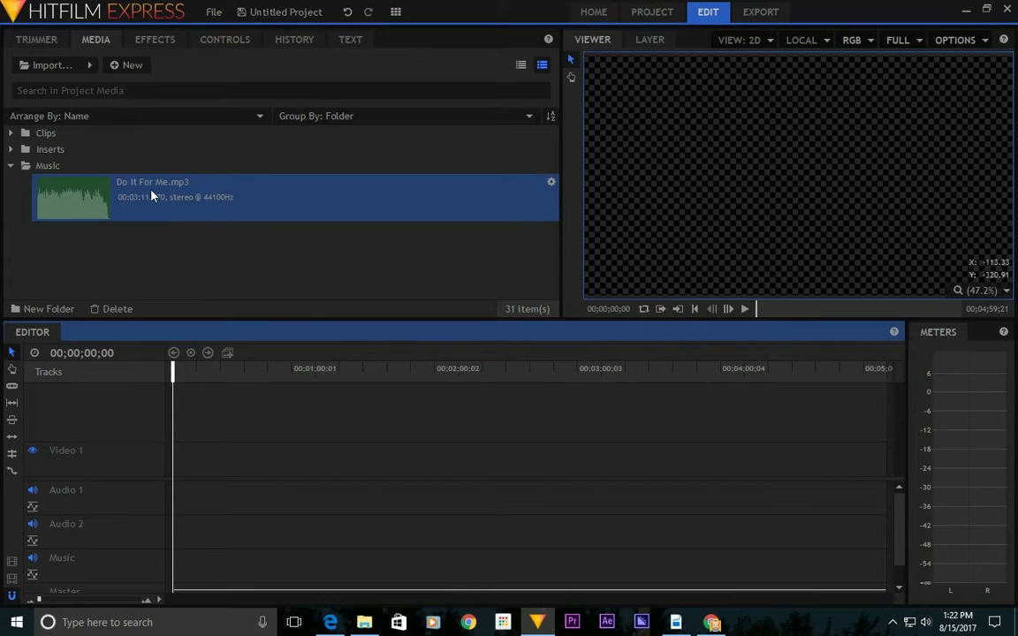
Place Do It For Me.mp3 at the start of the Music track, play its opening seconds and return the playhead to the beginning.
{"action": "left_click_drag", "start_coordinate": [136, 198], "coordinate": [176, 571]}
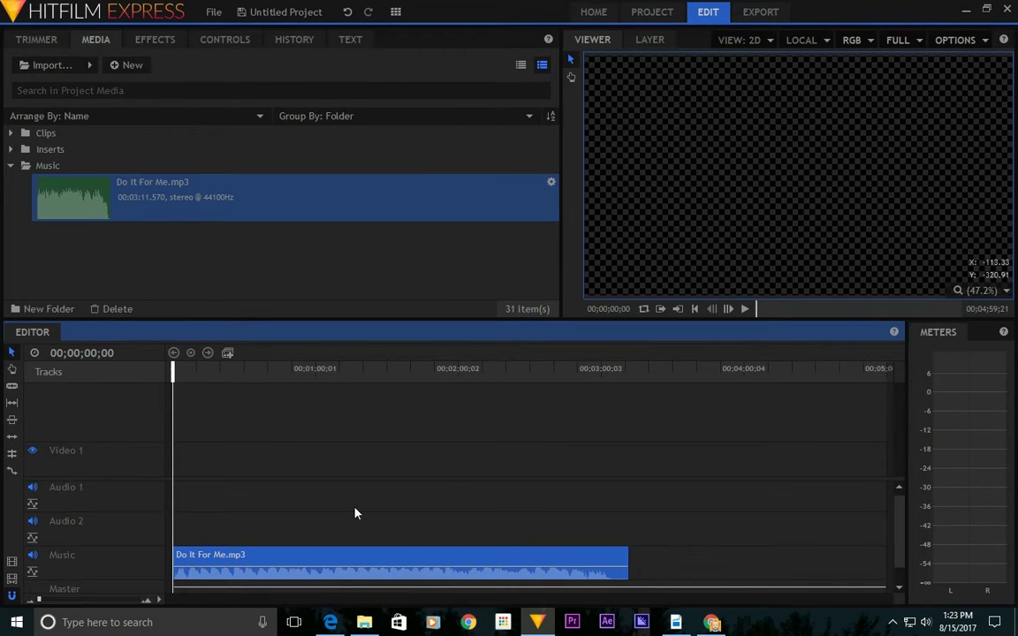
{"action": "key", "text": "space"}
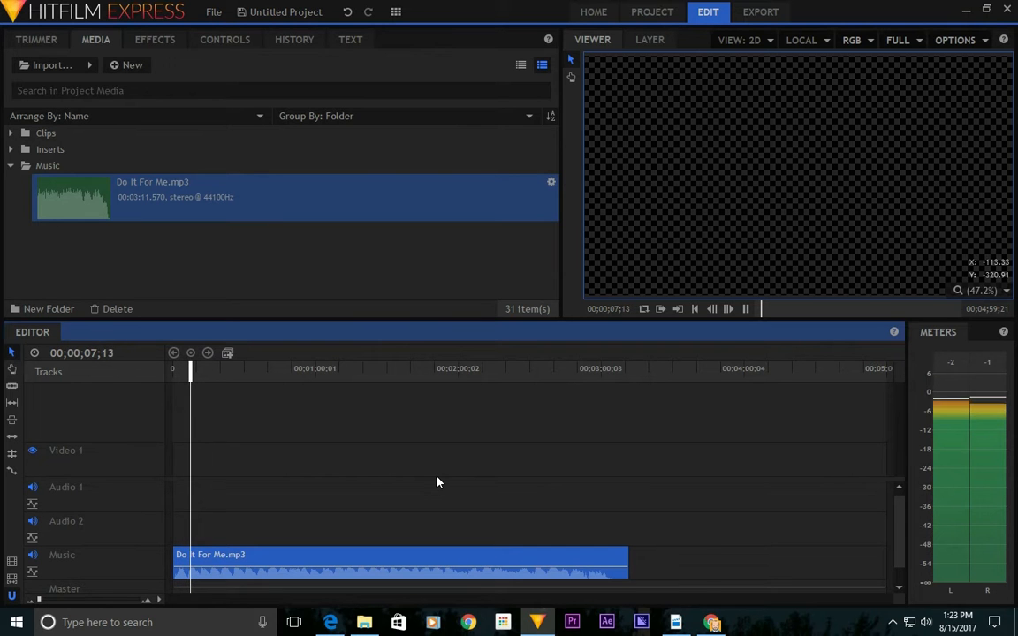
{"action": "left_click_drag", "start_coordinate": [175, 367], "coordinate": [153, 380]}
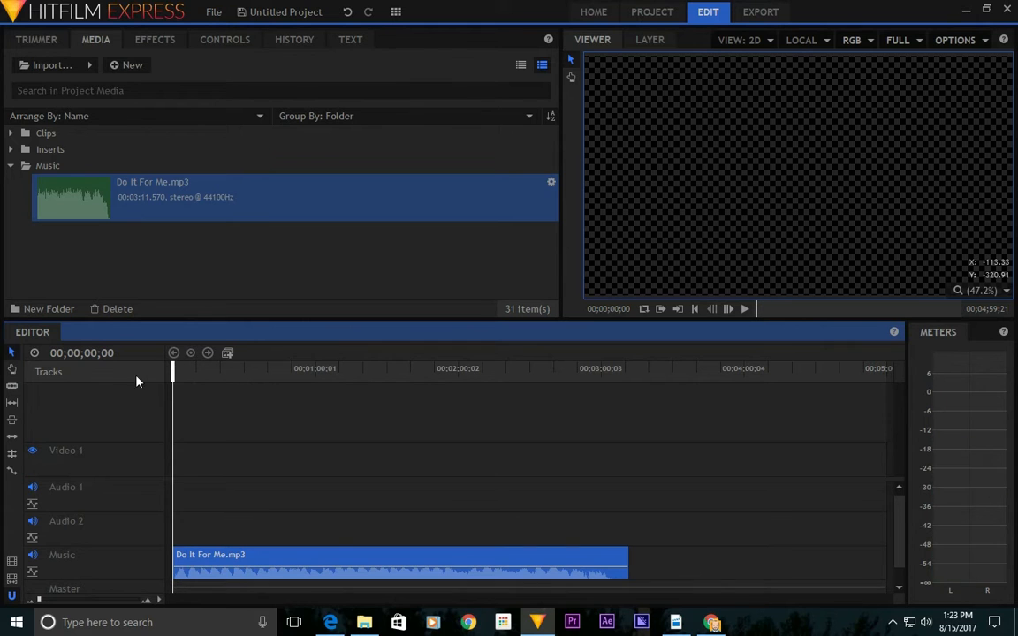
{"action": "left_click", "coordinate": [147, 600]}
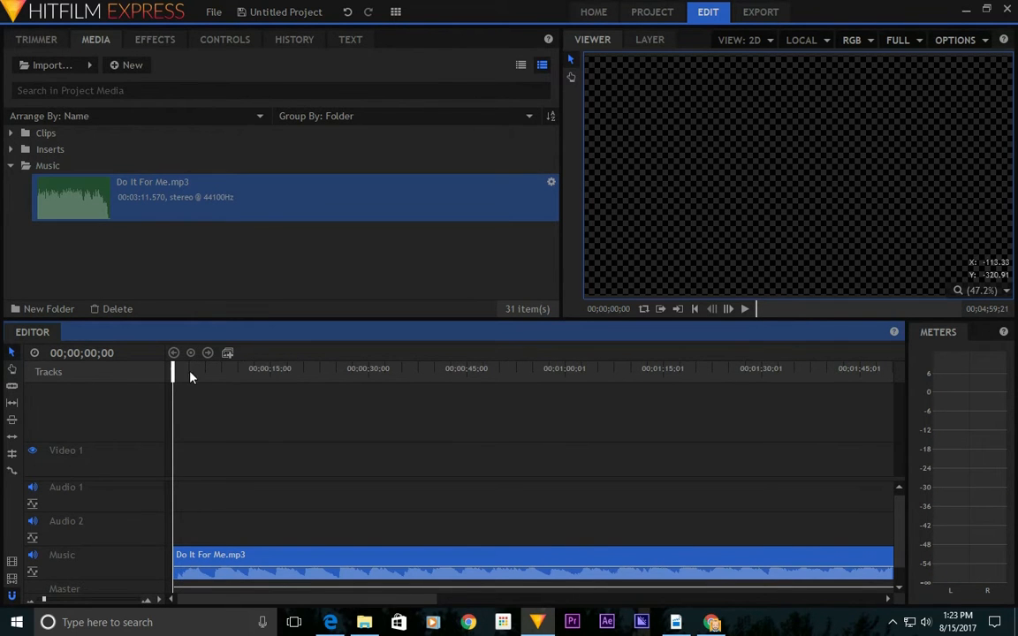
Collapse the Music folder and expand the Clips folder in the project media.
{"action": "left_click", "coordinate": [63, 39]}
{"action": "left_click", "coordinate": [82, 39]}
{"action": "left_click", "coordinate": [10, 166]}
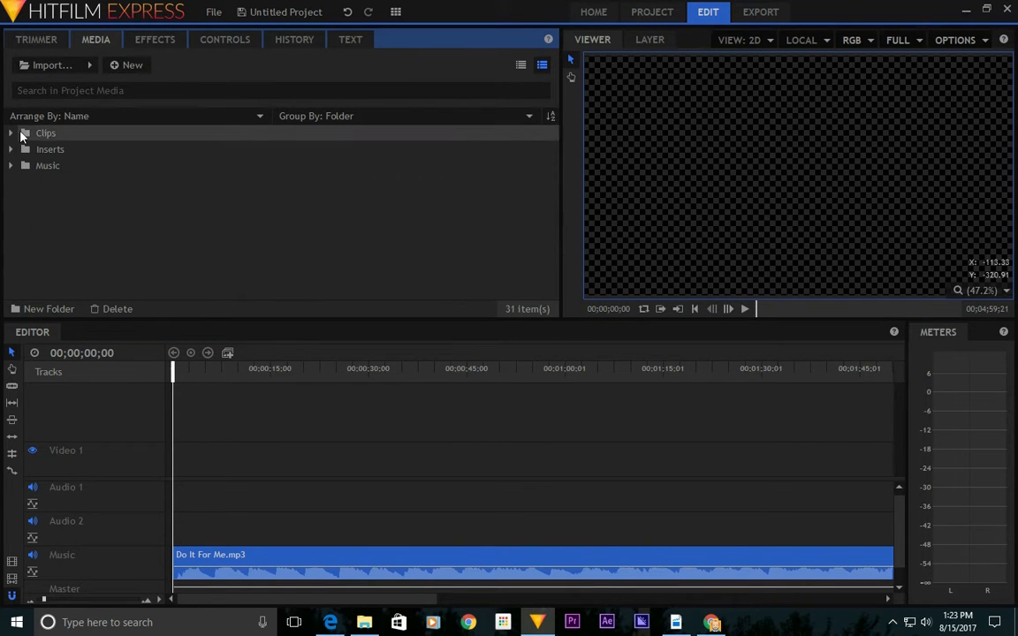
{"action": "left_click", "coordinate": [10, 133]}
Preview 1A_01.mp4 in the Trimmer, from its slate through the footage between about 1:09 and 1:27, and return to its start.
{"action": "left_click", "coordinate": [114, 148]}
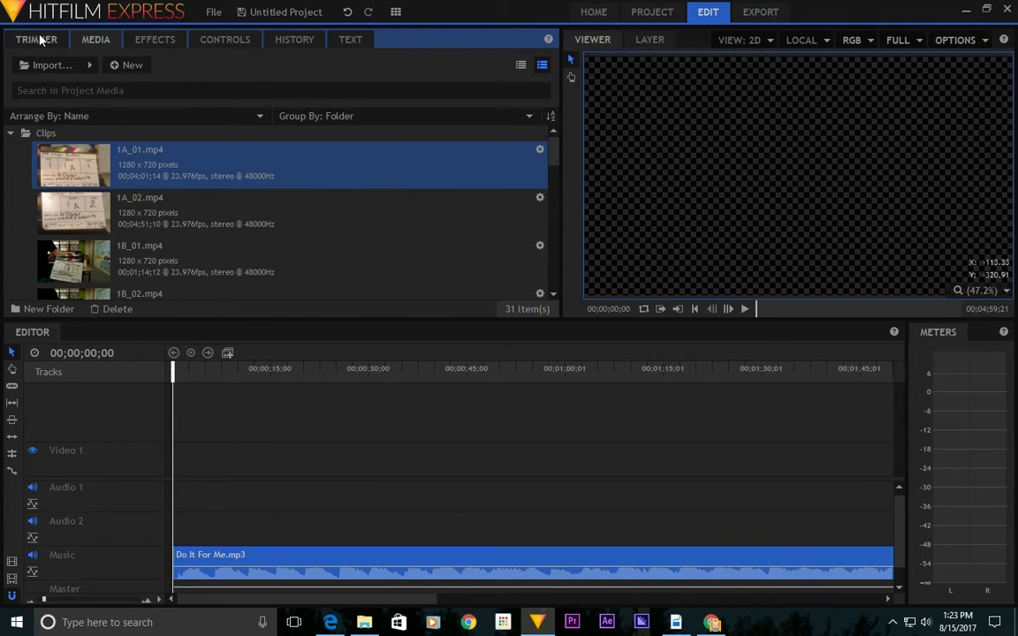
{"action": "left_click", "coordinate": [36, 38]}
{"action": "left_click", "coordinate": [166, 309]}
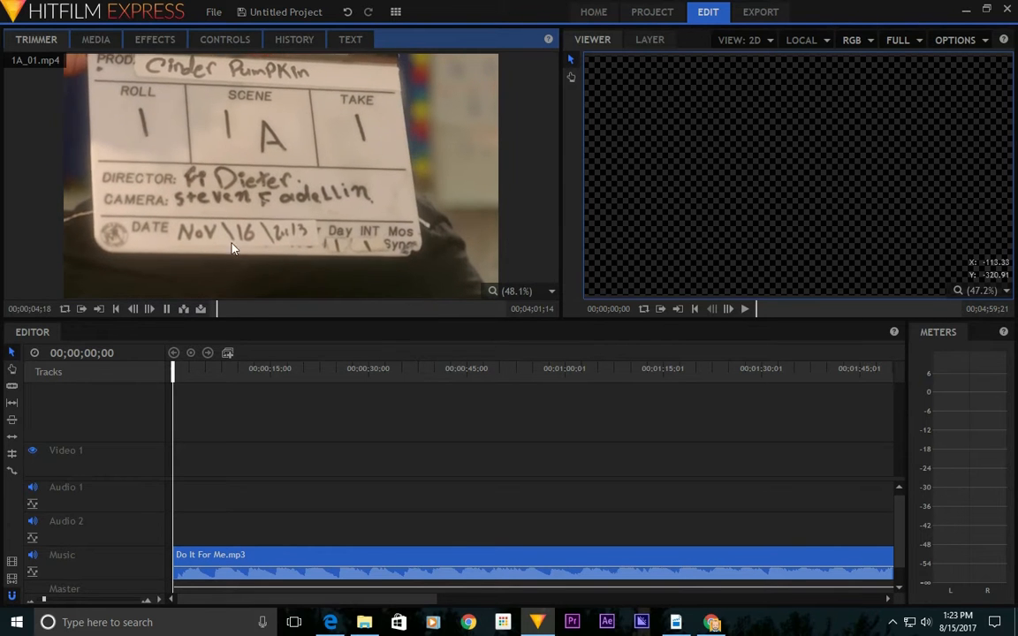
{"action": "left_click_drag", "start_coordinate": [244, 311], "coordinate": [296, 310]}
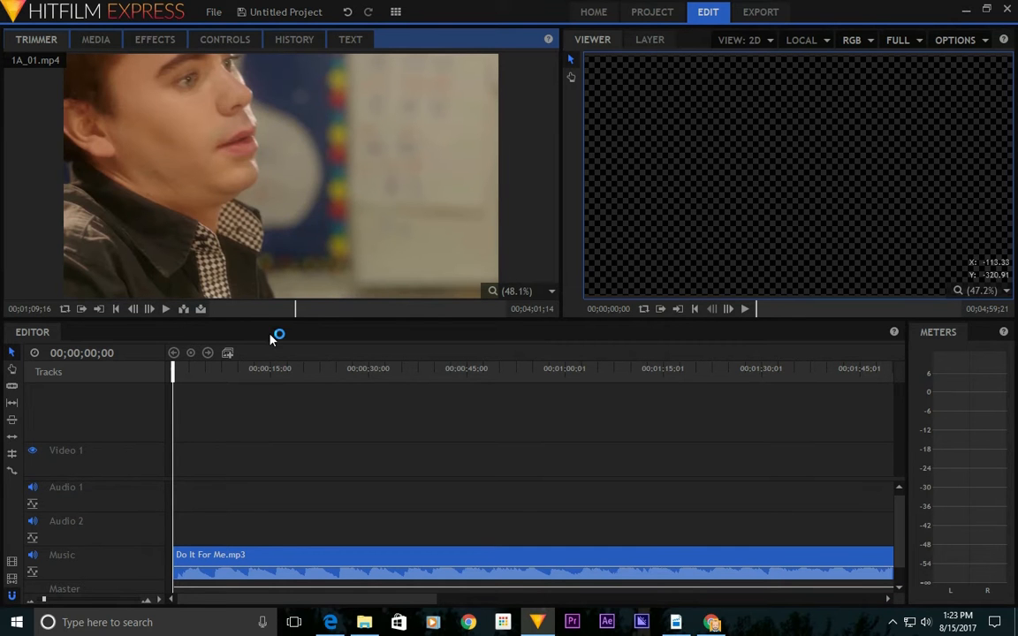
{"action": "left_click", "coordinate": [166, 309]}
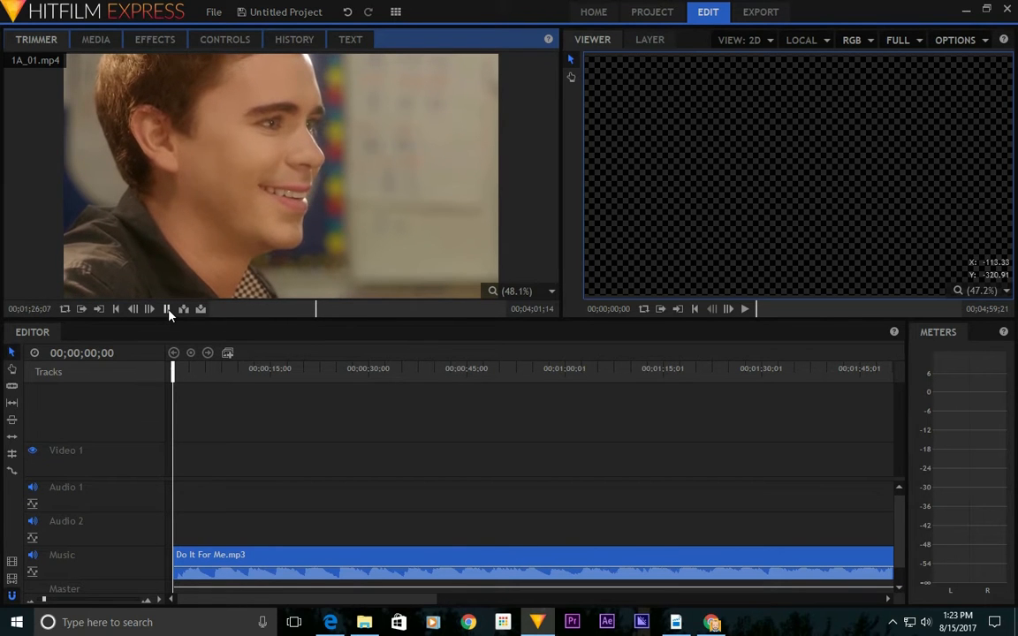
{"action": "left_click", "coordinate": [167, 310]}
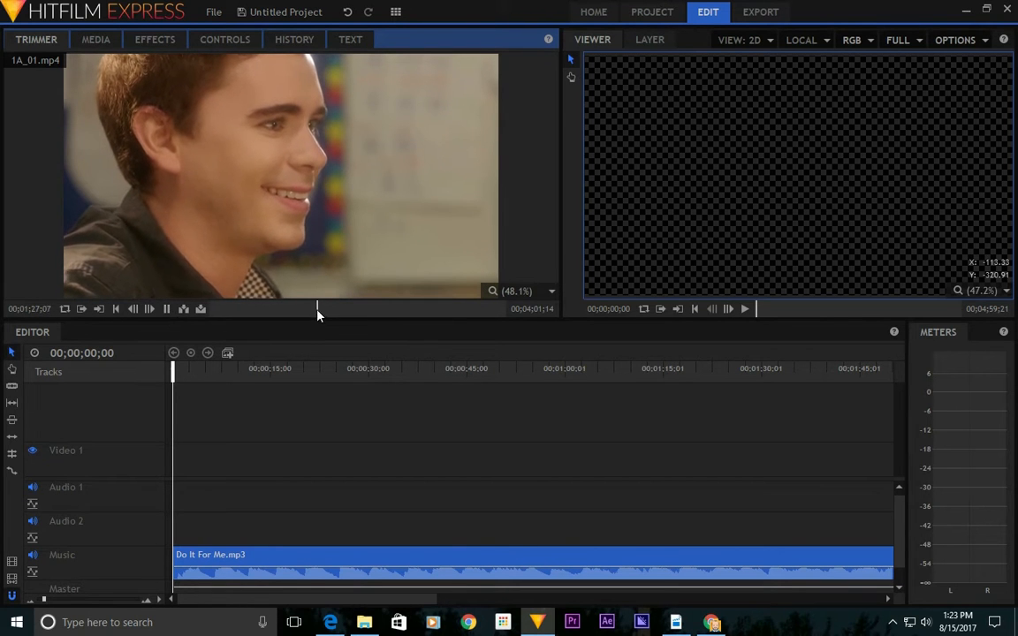
{"action": "left_click_drag", "start_coordinate": [318, 311], "coordinate": [201, 300]}
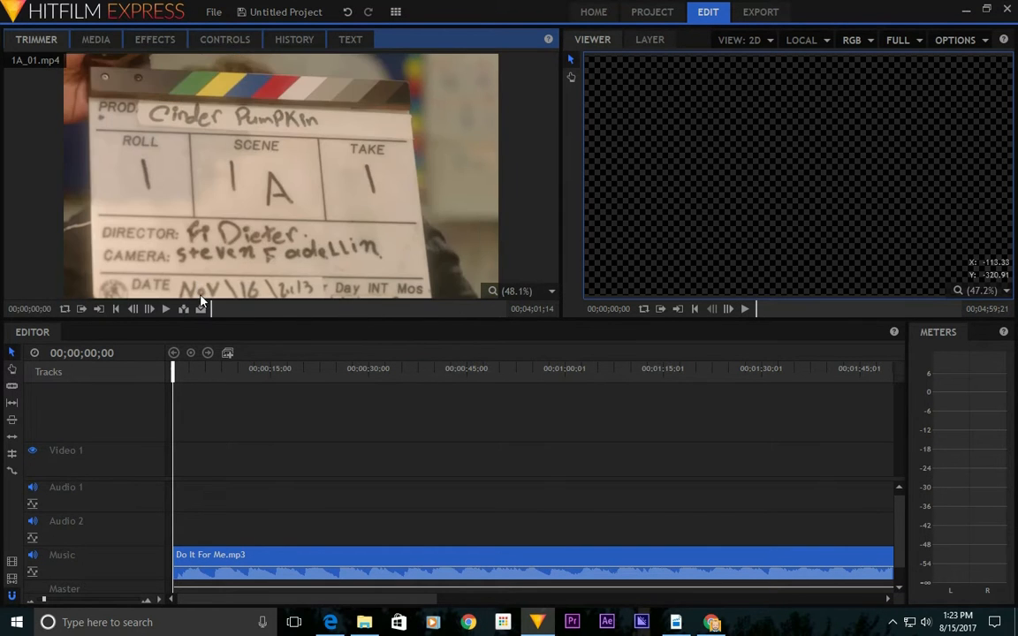
Scrub 1A_02.mp4 in the Trimmer to about 1:06 and compare it with 1A_01.mp4 at about 1:20.
{"action": "left_click", "coordinate": [97, 40]}
{"action": "left_click", "coordinate": [162, 212]}
{"action": "left_click", "coordinate": [55, 40]}
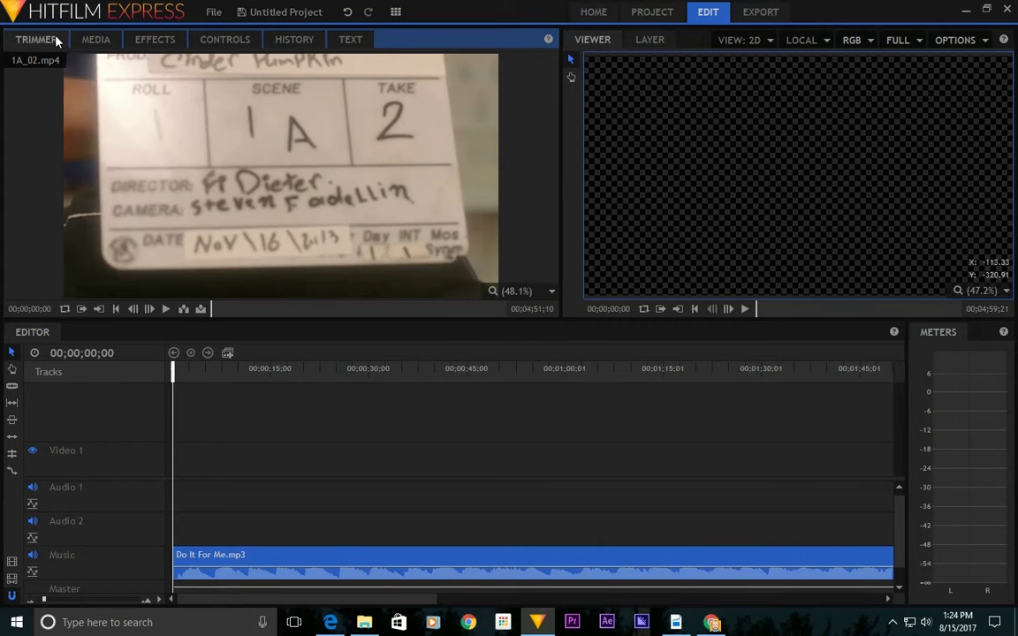
{"action": "left_click_drag", "start_coordinate": [213, 310], "coordinate": [278, 305]}
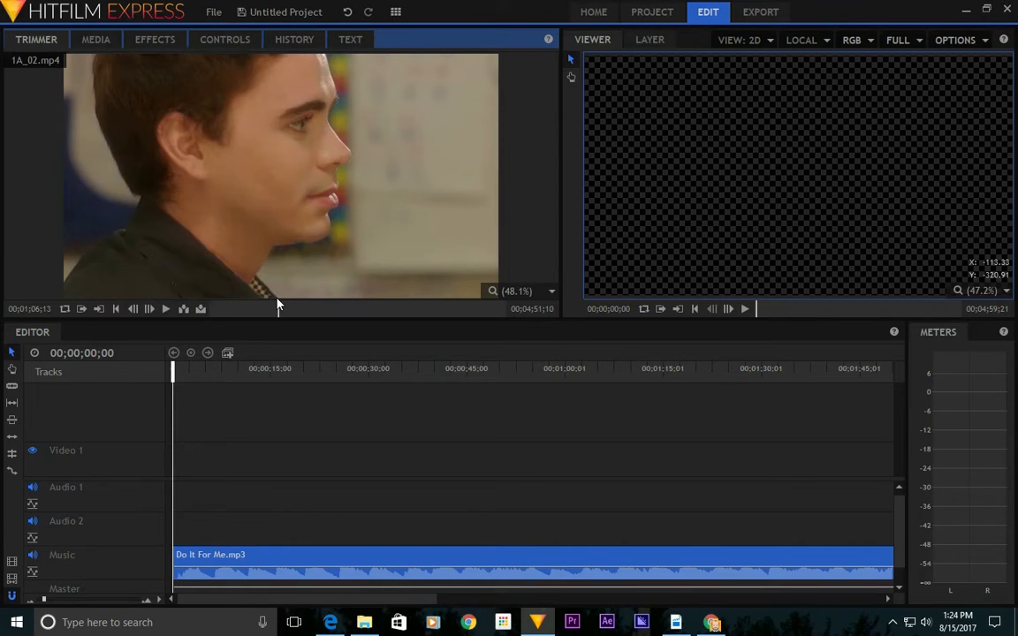
{"action": "left_click", "coordinate": [93, 38]}
{"action": "double_click", "coordinate": [192, 163]}
{"action": "mouse_move", "coordinate": [325, 311]}
{"action": "left_mouse_down"}
{"action": "mouse_move", "coordinate": [264, 311]}
{"action": "mouse_move", "coordinate": [308, 311]}
{"action": "left_mouse_up"}
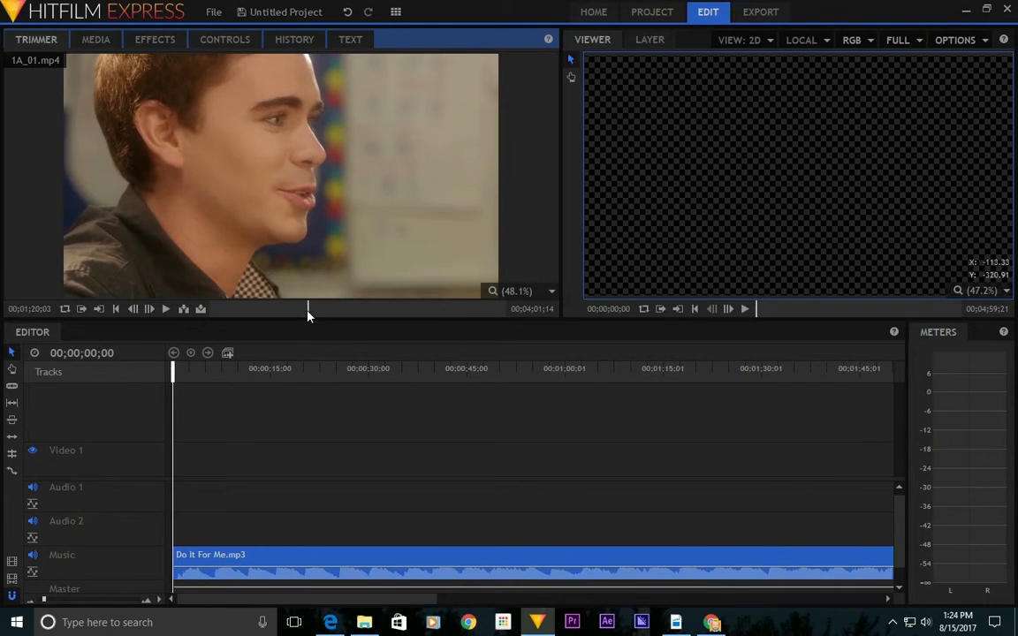
Preview 1B_01.mp4 in the Trimmer, playing the classroom action from about 33 seconds and the slate near its start.
{"action": "left_click", "coordinate": [92, 40]}
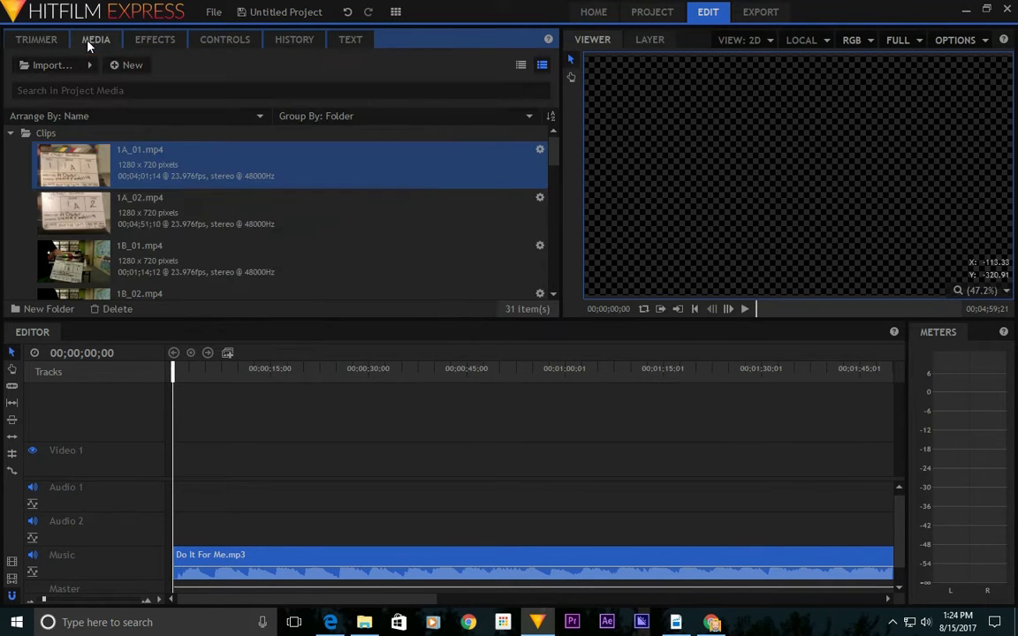
{"action": "left_click", "coordinate": [218, 272]}
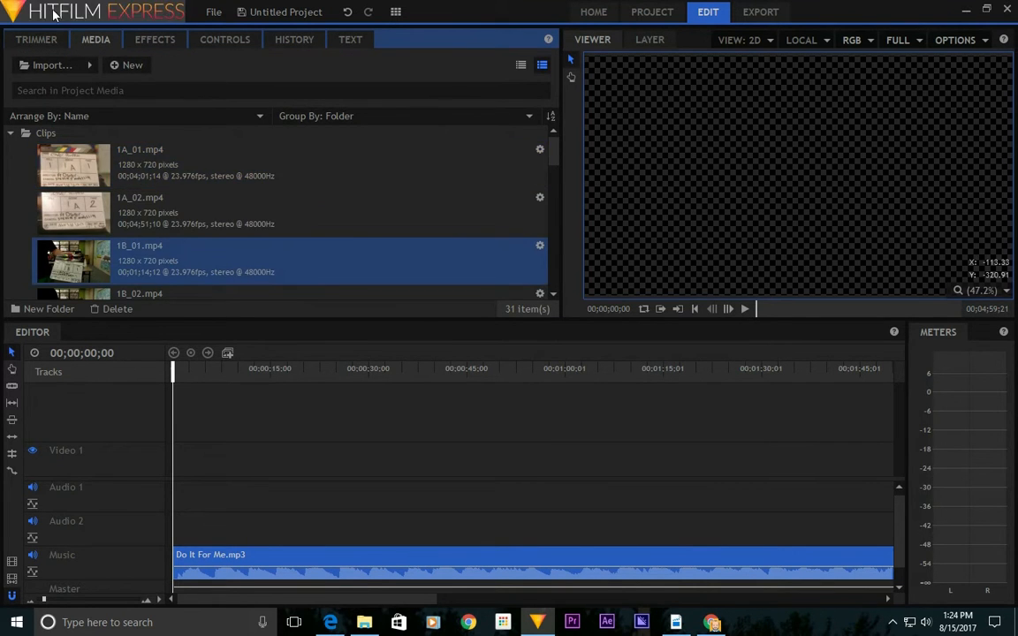
{"action": "left_click", "coordinate": [39, 40]}
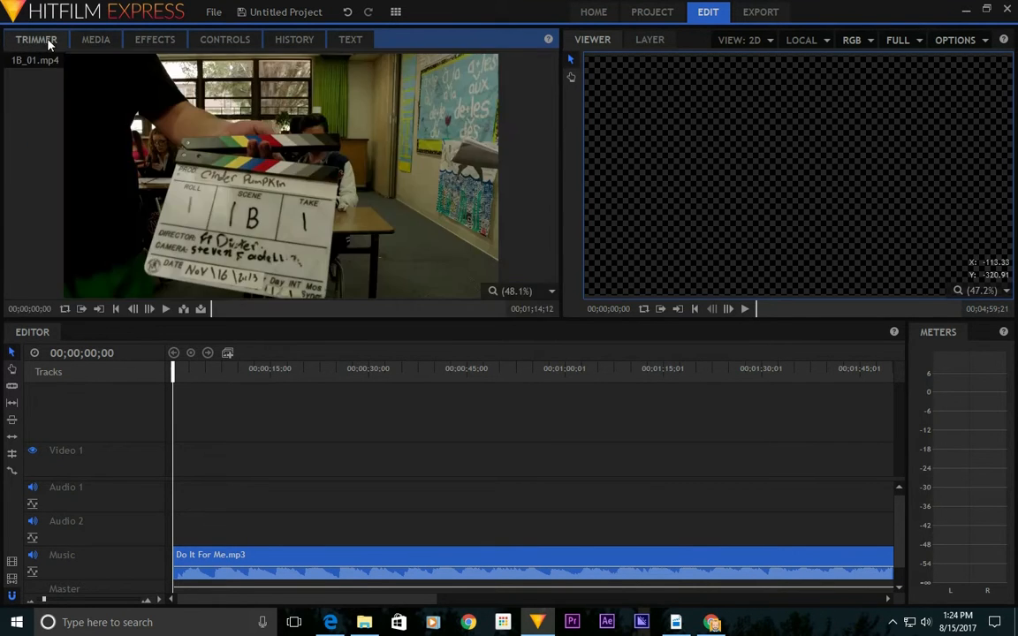
{"action": "left_click", "coordinate": [259, 311]}
{"action": "left_click_drag", "start_coordinate": [271, 316], "coordinate": [339, 310]}
{"action": "left_click", "coordinate": [166, 309]}
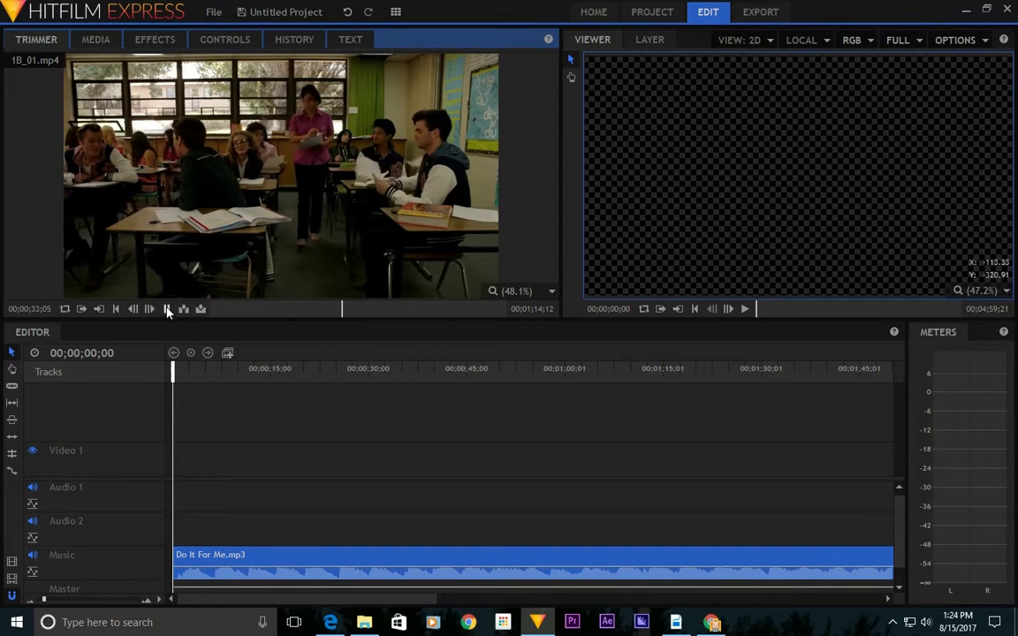
{"action": "left_click", "coordinate": [166, 309]}
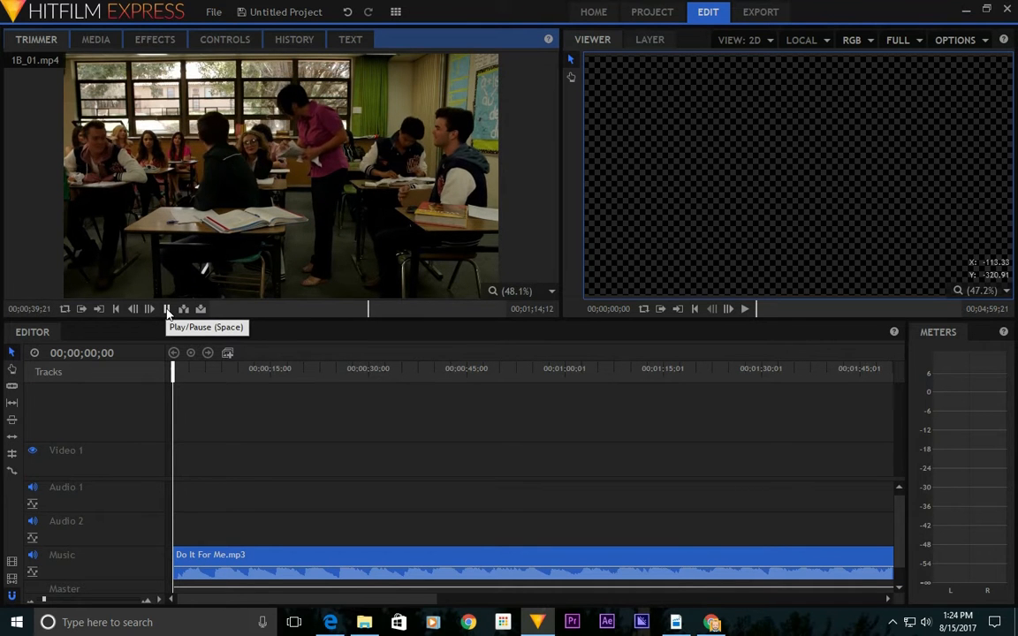
{"action": "left_click", "coordinate": [231, 308]}
{"action": "left_click", "coordinate": [166, 309]}
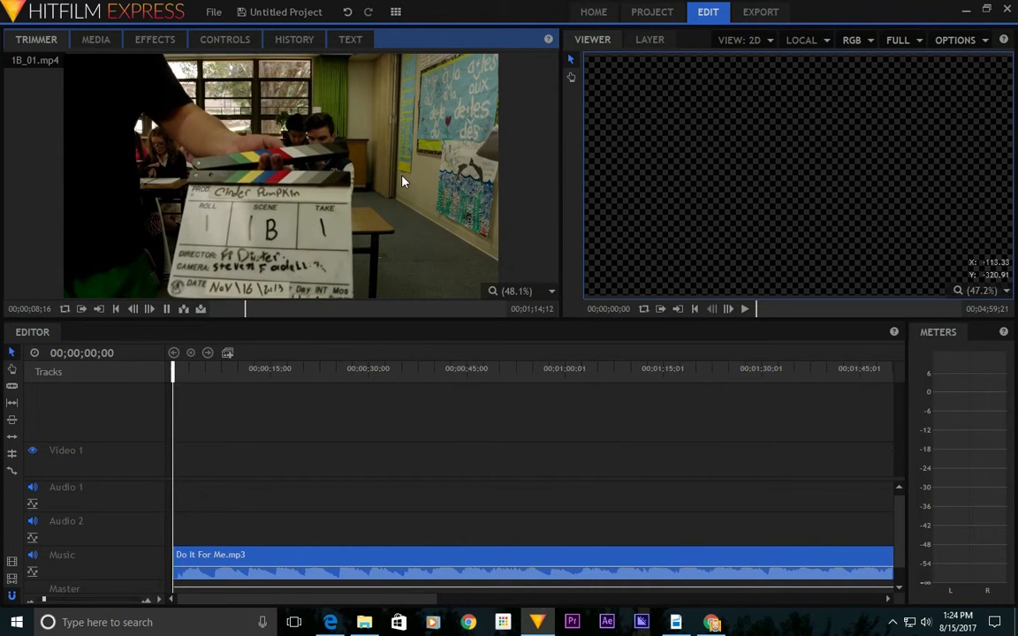
{"action": "left_click", "coordinate": [166, 308]}
Preview 1B_02.mp4 in the Trimmer, from its slate through the classroom action at about 28 seconds.
{"action": "left_click", "coordinate": [95, 39]}
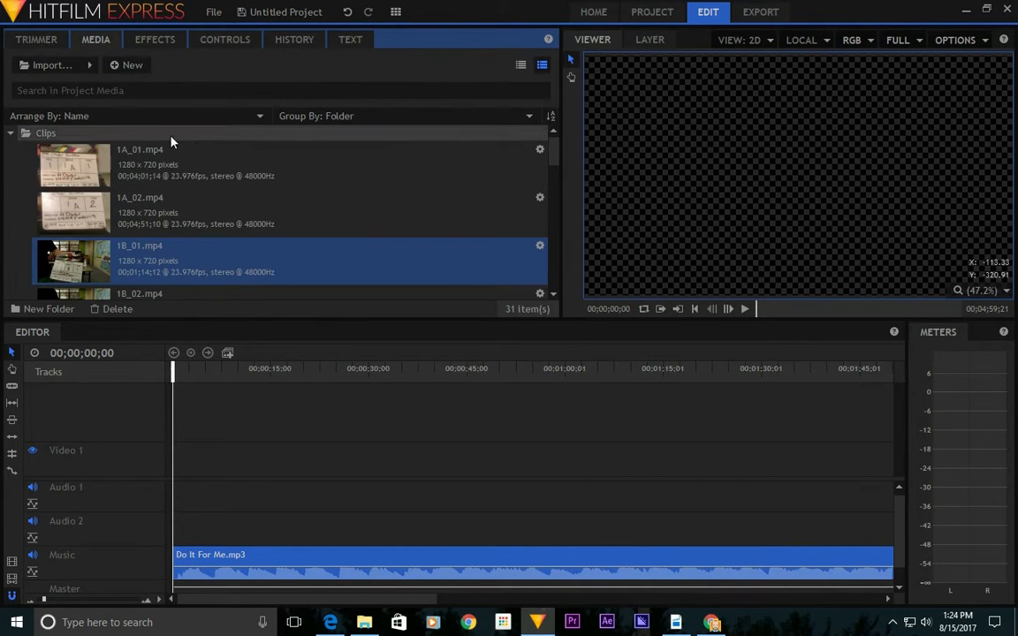
{"action": "scroll", "coordinate": [197, 183], "scroll_direction": "down", "scroll_amount": 2}
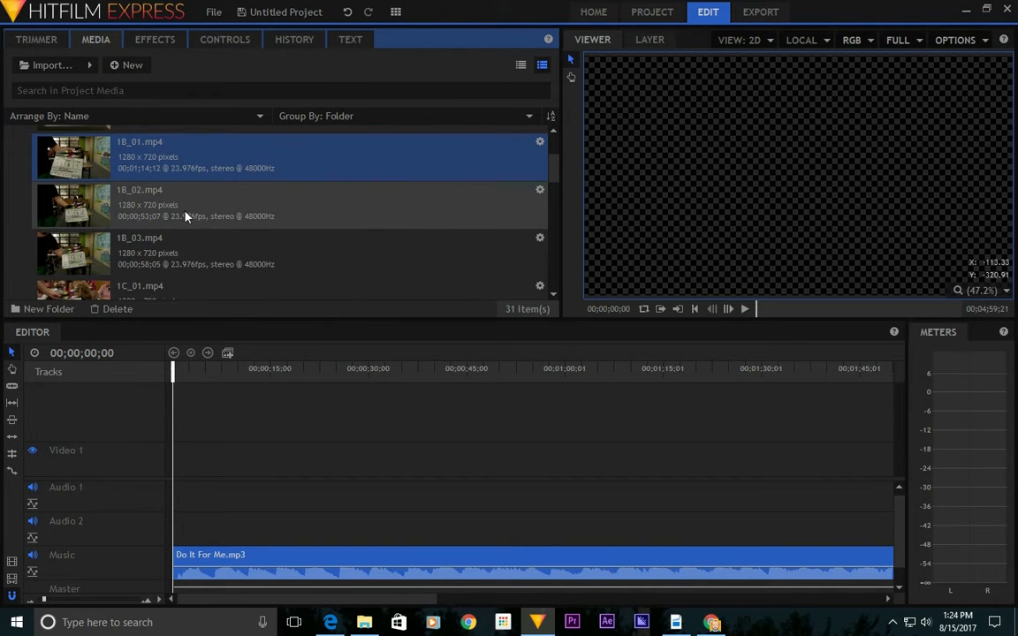
{"action": "left_click", "coordinate": [184, 217]}
{"action": "left_click", "coordinate": [34, 40]}
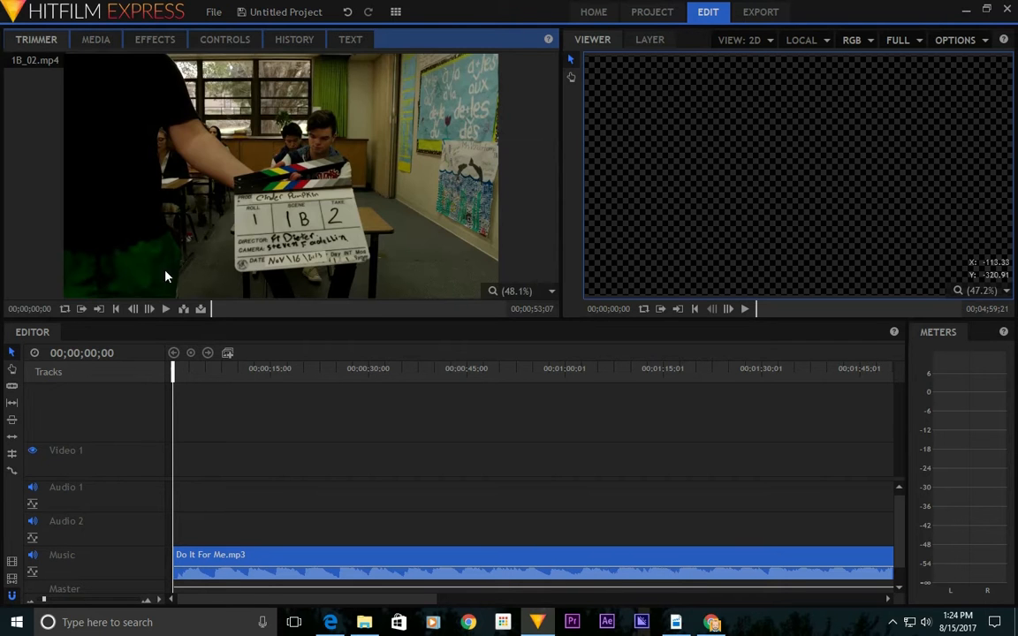
{"action": "left_click", "coordinate": [165, 308]}
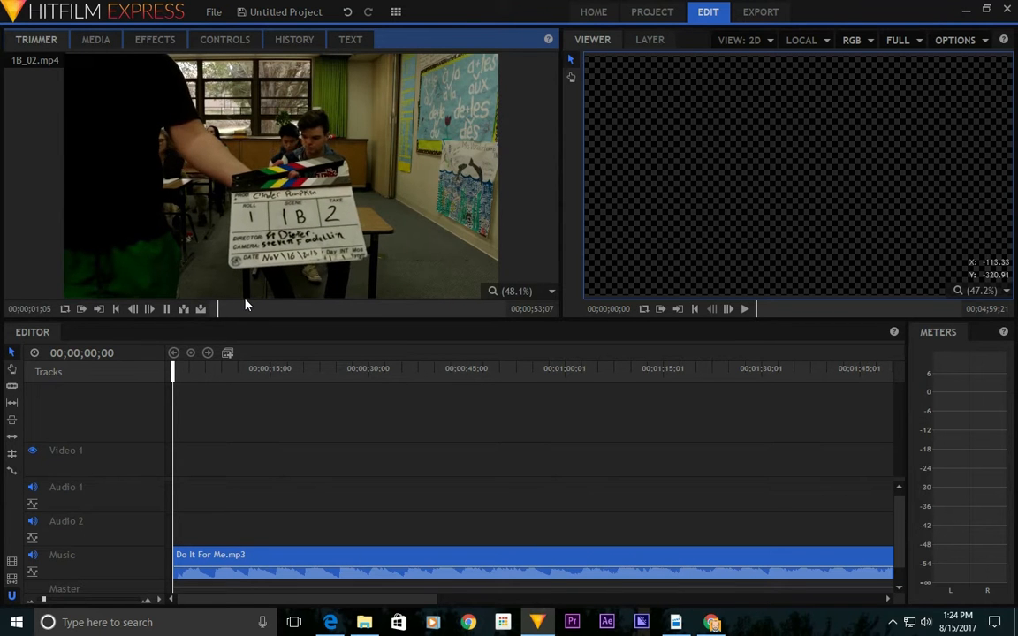
{"action": "left_click", "coordinate": [270, 309]}
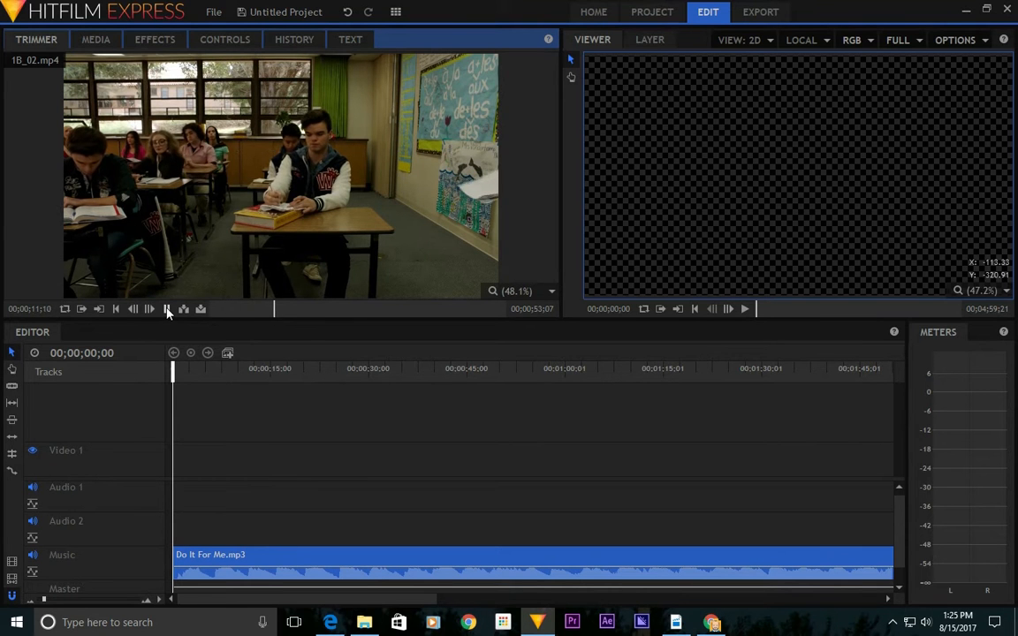
{"action": "left_click_drag", "start_coordinate": [295, 311], "coordinate": [369, 325]}
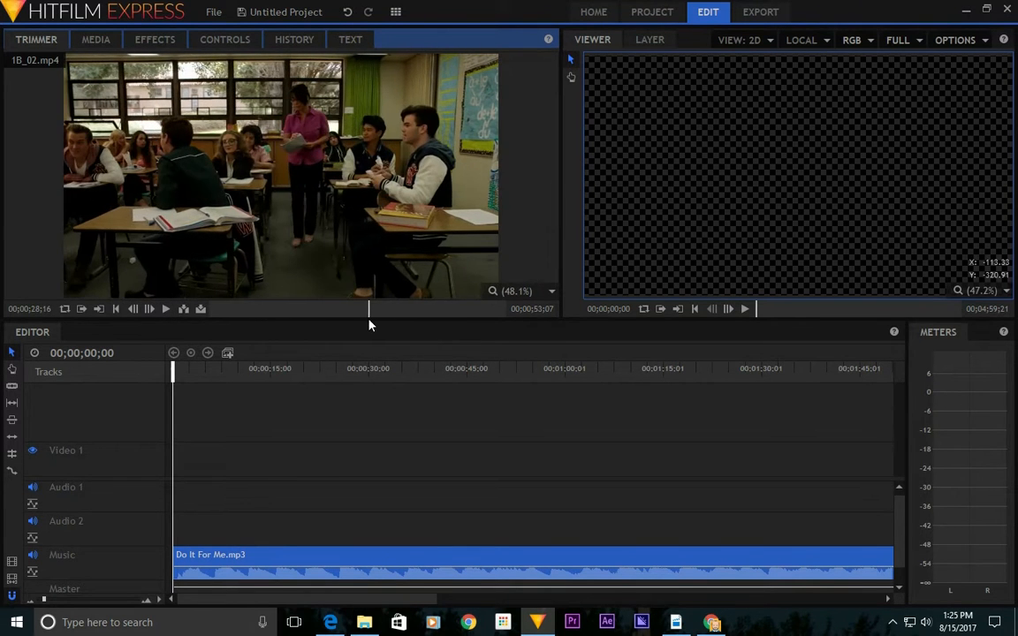
{"action": "left_click", "coordinate": [165, 309]}
Preview 1C_01.mp4 in the Trimmer, playing the classroom action up to about 18 seconds.
{"action": "left_click", "coordinate": [95, 39]}
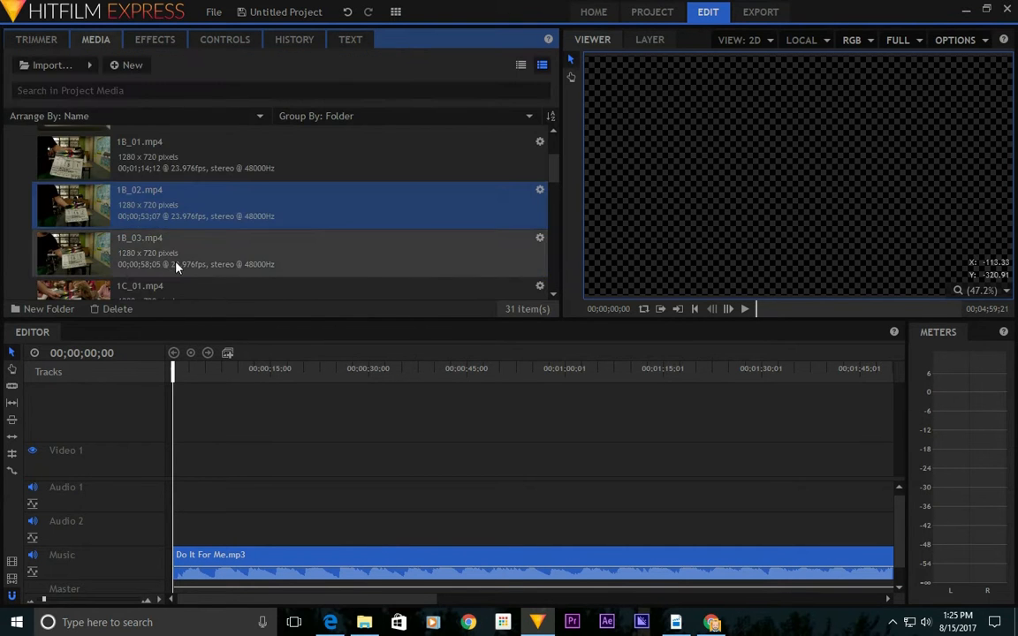
{"action": "scroll", "coordinate": [175, 265], "scroll_direction": "down", "scroll_amount": 2}
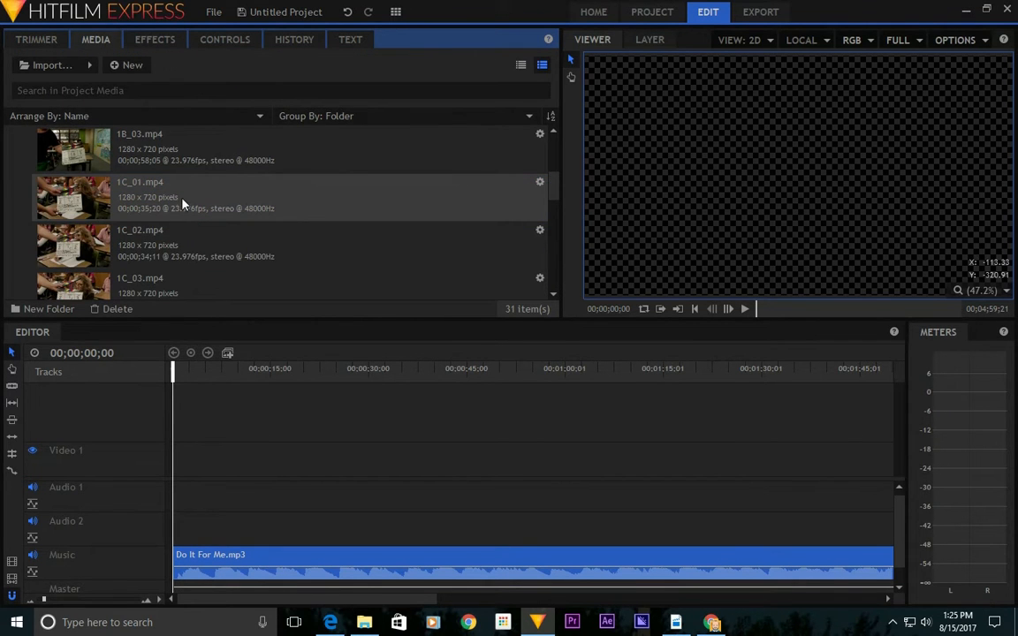
{"action": "left_click", "coordinate": [50, 40]}
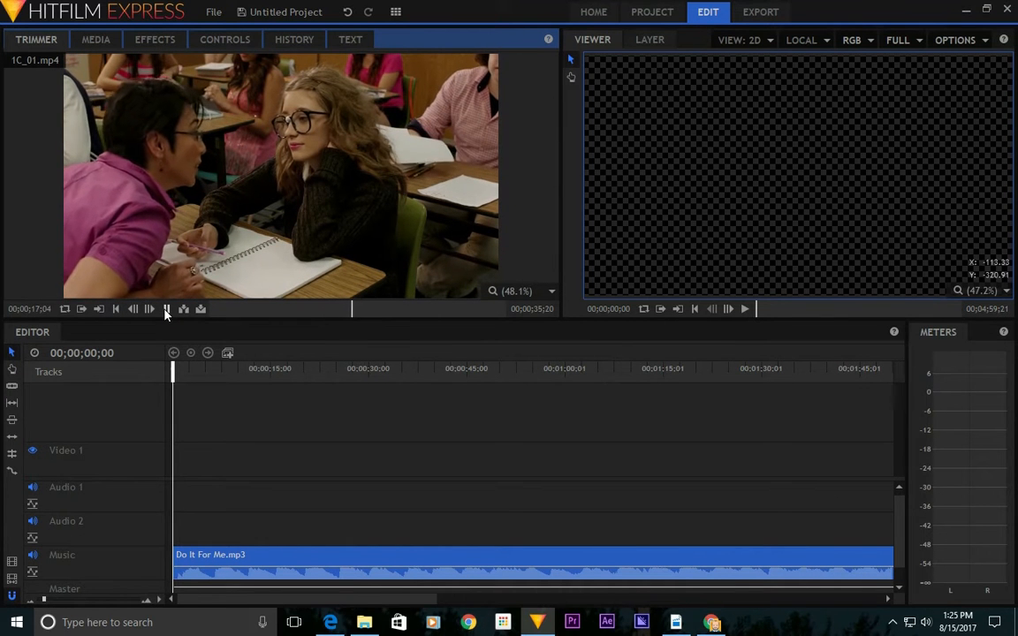
{"action": "left_click", "coordinate": [165, 310]}
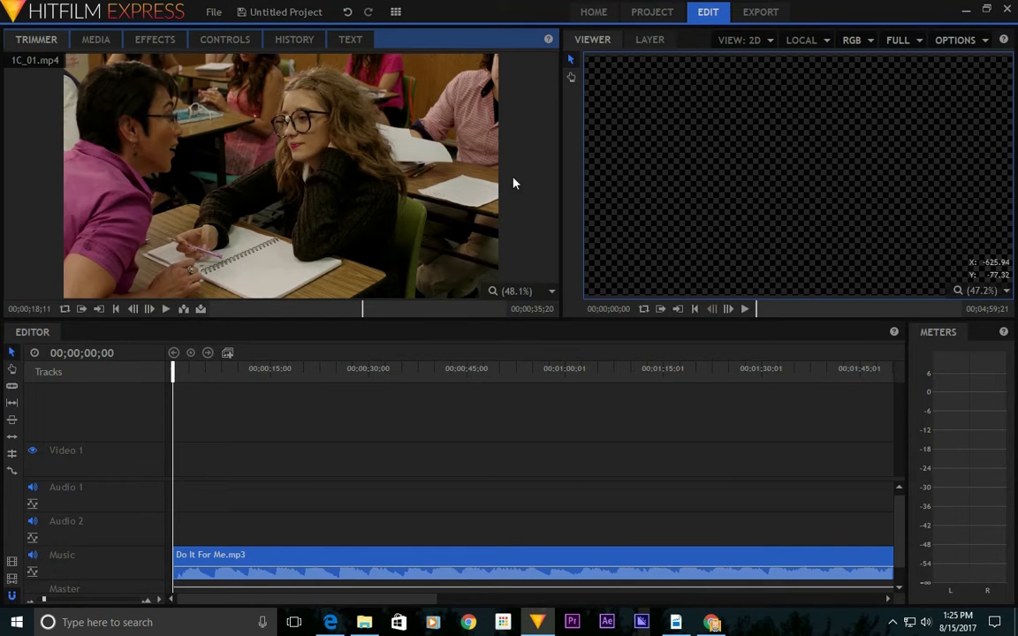
Preview 1E-01.mp4 in the Trimmer, playing it from its start to about 24 seconds.
{"action": "left_click", "coordinate": [95, 40]}
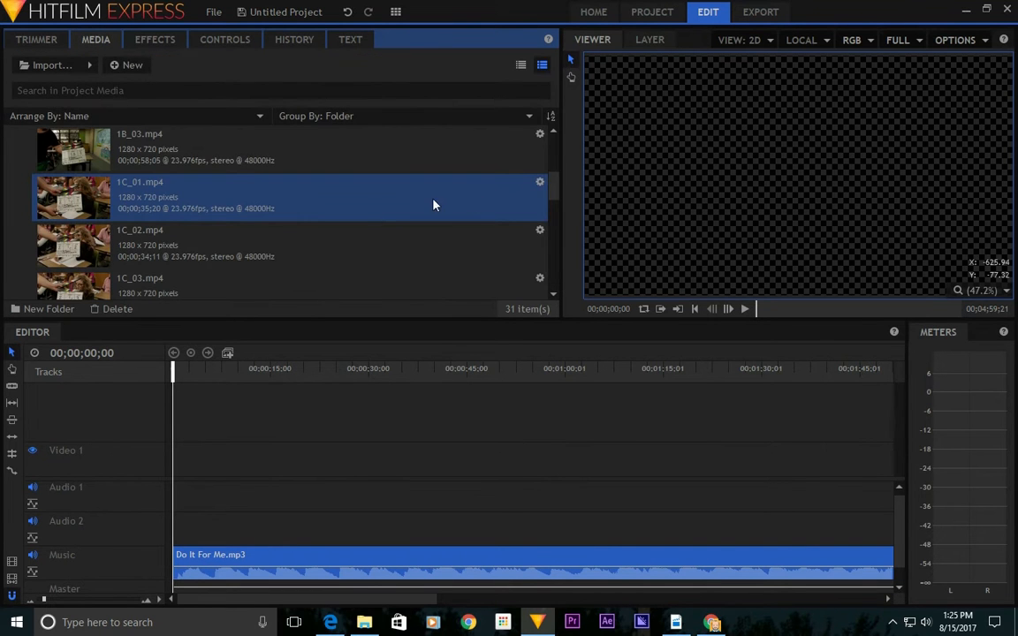
{"action": "scroll", "coordinate": [553, 186], "scroll_direction": "down", "scroll_amount": 1}
{"action": "left_click_drag", "start_coordinate": [555, 188], "coordinate": [559, 234]}
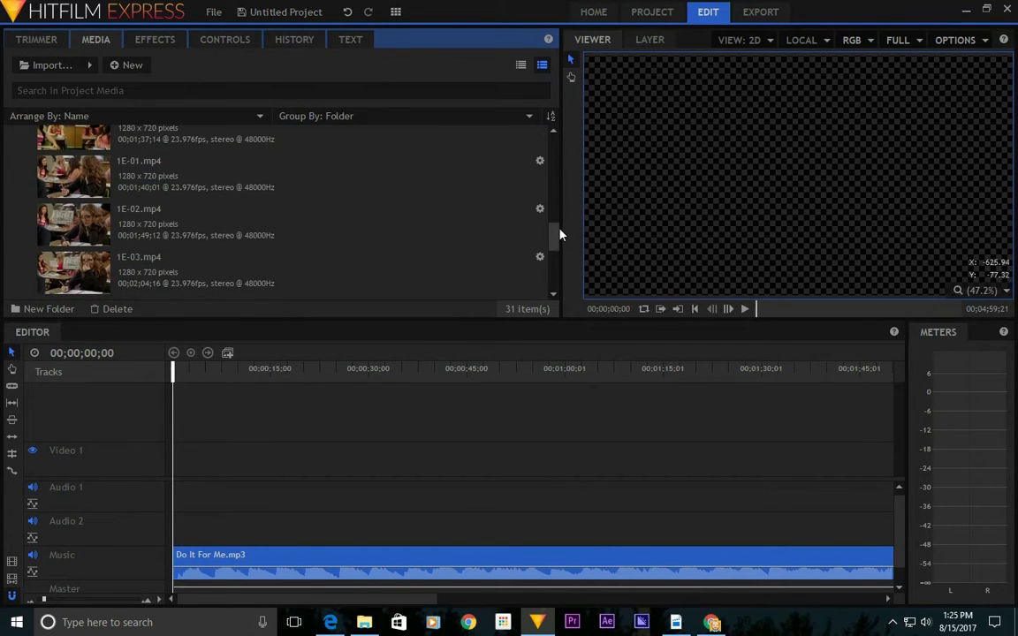
{"action": "left_click", "coordinate": [200, 182]}
{"action": "left_click", "coordinate": [44, 40]}
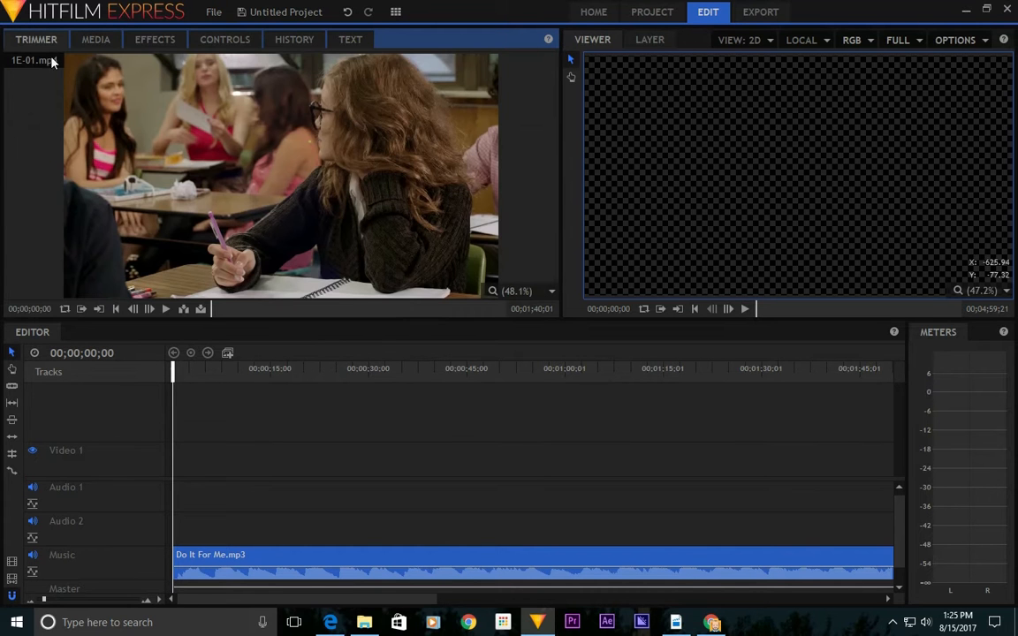
{"action": "left_click", "coordinate": [163, 310]}
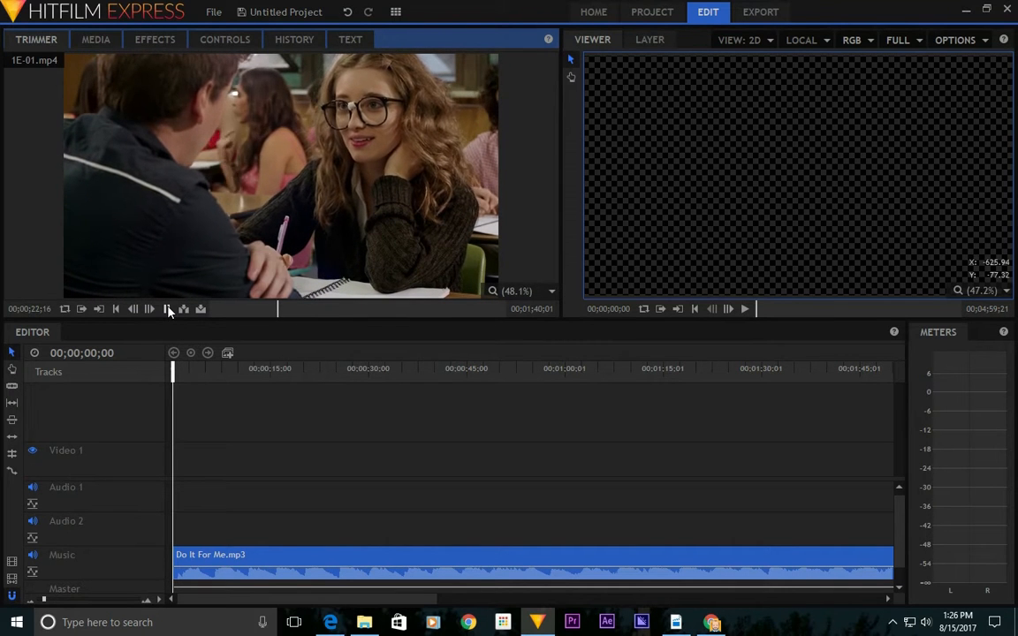
{"action": "left_click", "coordinate": [167, 309]}
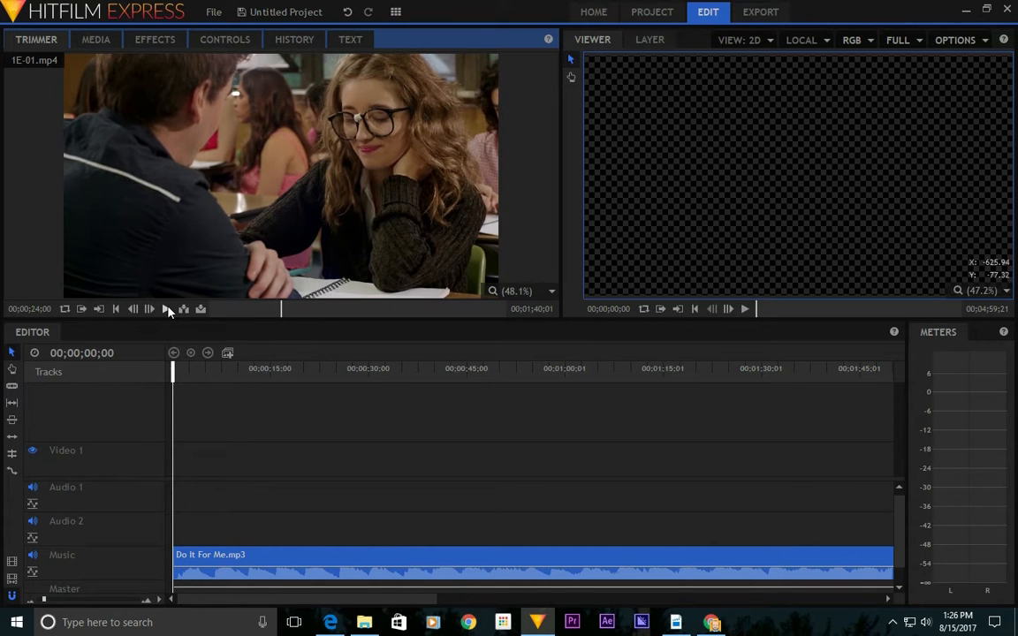
Preview 1F_01.mp4 in the Trimmer, playing the close-up from its slate to about 16 seconds.
{"action": "left_click", "coordinate": [96, 39]}
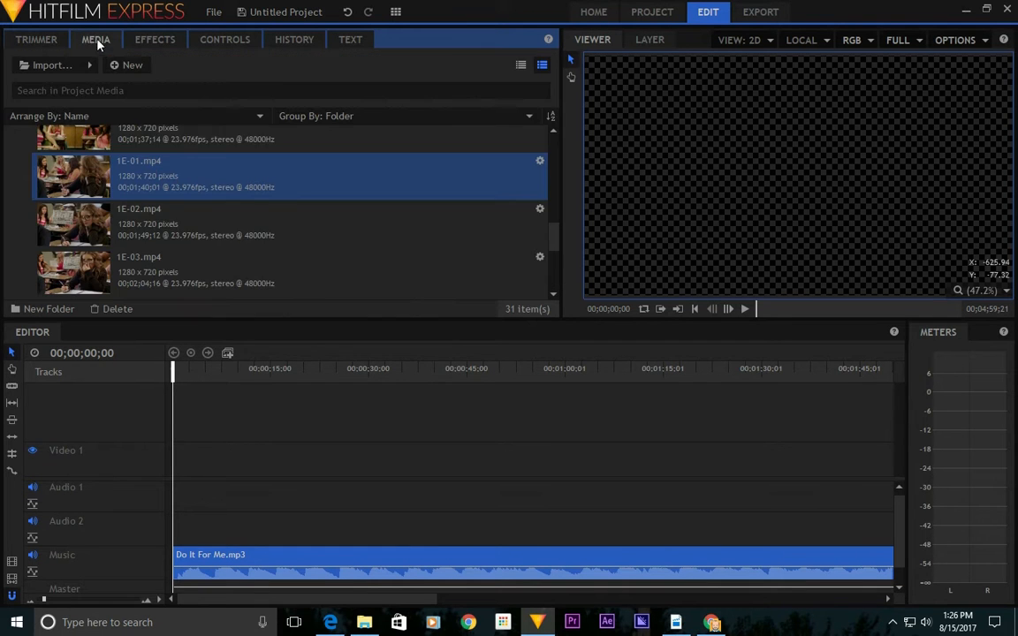
{"action": "scroll", "coordinate": [553, 239], "scroll_direction": "down", "scroll_amount": 3}
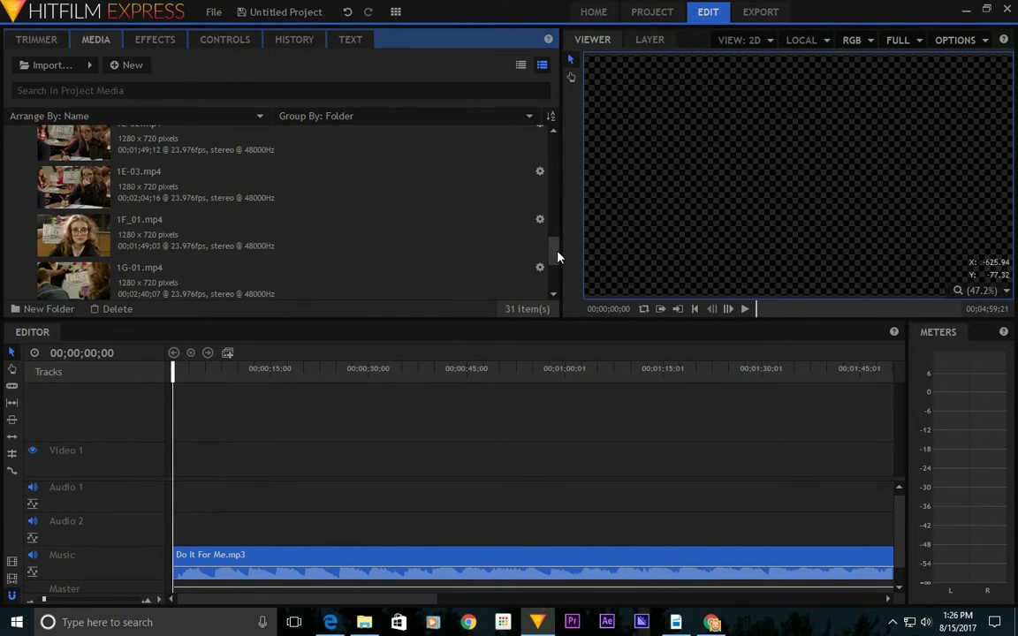
{"action": "left_click", "coordinate": [37, 40]}
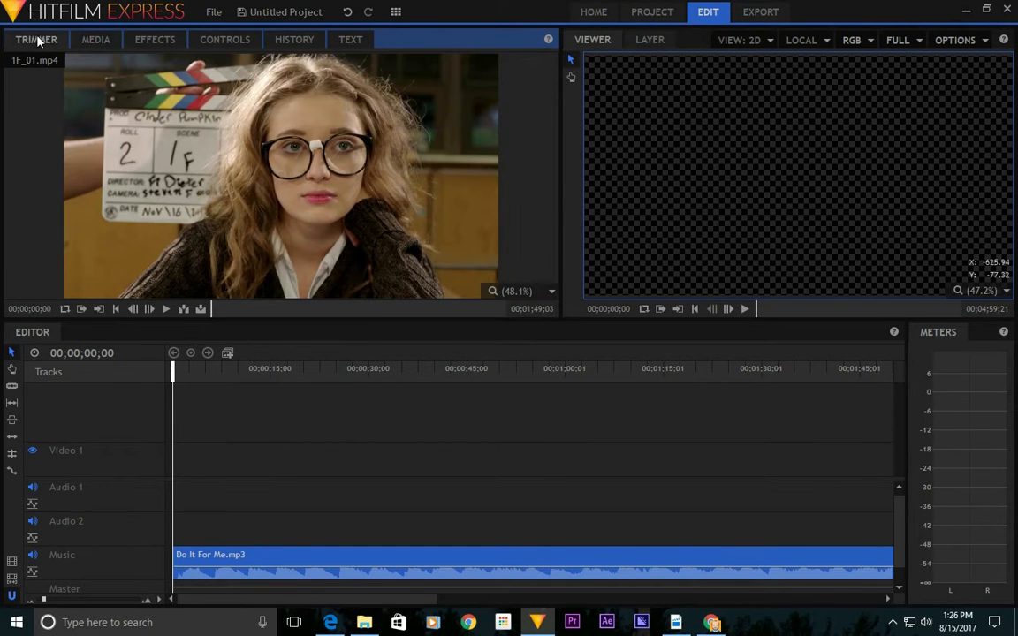
{"action": "left_click", "coordinate": [166, 308]}
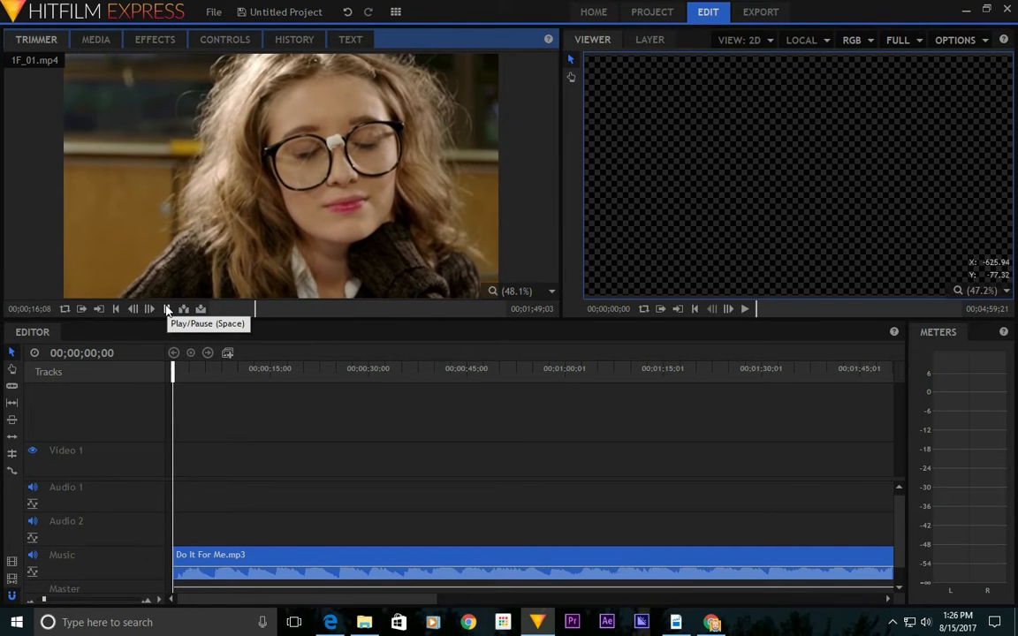
{"action": "left_click", "coordinate": [166, 309]}
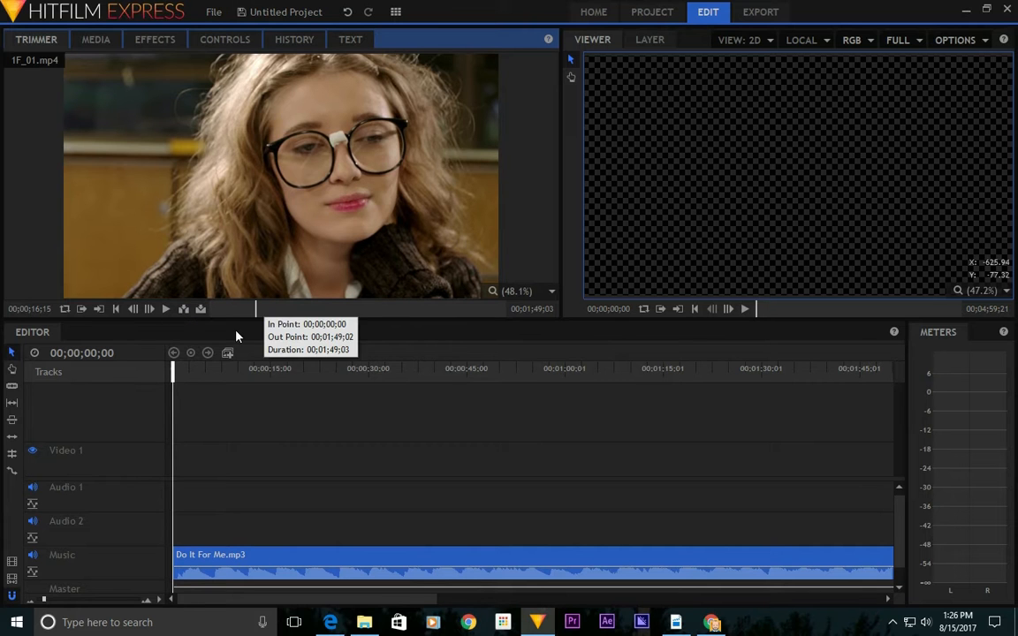
Step back through 1F_01.mp4 frame by frame to about 00;00;13;22, before the girl closes her eyes.
{"action": "key", "text": "comma"}
{"action": "key", "text": "comma"}
{"action": "key", "text": "comma"}
{"action": "key", "text": "comma"}
{"action": "key", "text": "comma"}
{"action": "key", "text": "comma"}
{"action": "key", "text": "comma"}
{"action": "key", "text": "comma"}
{"action": "key", "text": "comma"}
{"action": "key", "text": "comma"}
{"action": "key", "text": "comma"}
{"action": "key", "text": "comma"}
{"action": "key", "text": "comma"}
{"action": "key", "text": "comma"}
{"action": "key", "text": "comma"}
{"action": "key", "text": "comma"}
{"action": "key", "text": "comma"}
{"action": "key", "text": "comma"}
{"action": "key", "text": "comma"}
{"action": "key", "text": "comma"}
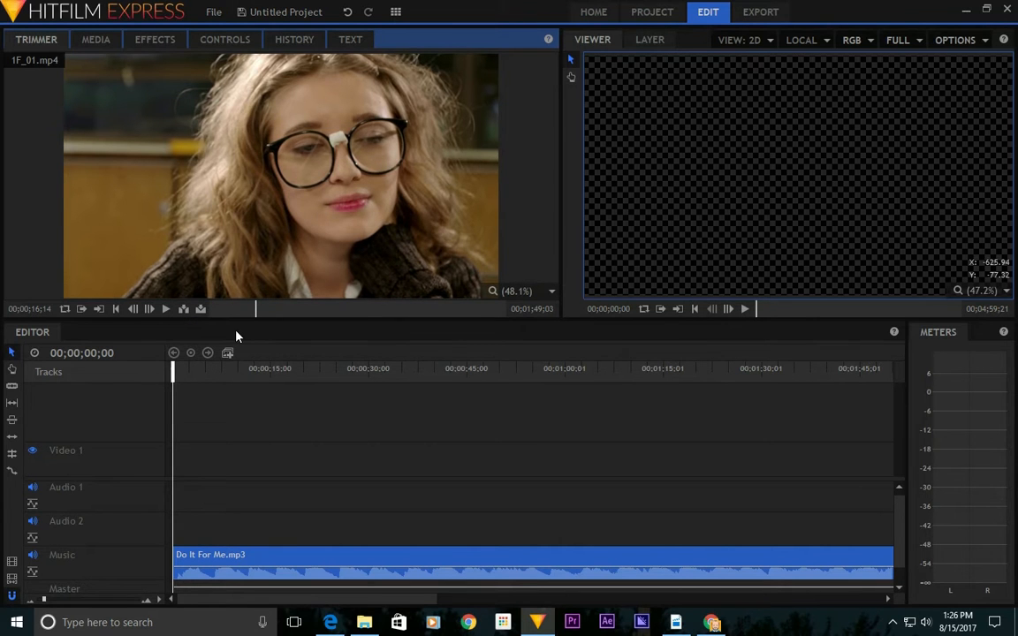
{"action": "key", "text": "comma"}
{"action": "key", "text": "comma"}
{"action": "key", "text": "comma"}
{"action": "key", "text": "comma"}
{"action": "key", "text": "comma"}
{"action": "key", "text": "comma"}
{"action": "key", "text": "comma"}
{"action": "key", "text": "comma"}
{"action": "key", "text": "comma"}
{"action": "key", "text": "comma"}
{"action": "key", "text": "comma"}
{"action": "key", "text": "comma"}
{"action": "key", "text": "comma"}
{"action": "key", "text": "comma"}
{"action": "key", "text": "comma"}
{"action": "key", "text": "comma"}
{"action": "key", "text": "comma"}
{"action": "key", "text": "comma"}
{"action": "key", "text": "comma"}
{"action": "key", "text": "comma"}
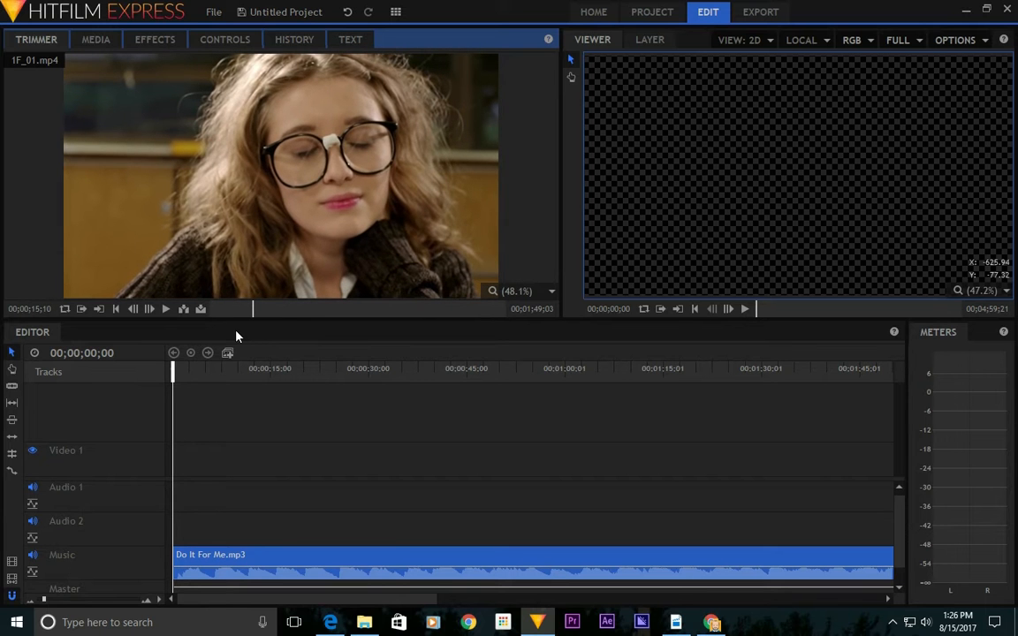
{"action": "key", "text": "comma"}
{"action": "key", "text": "comma"}
{"action": "key", "text": "comma"}
{"action": "key", "text": "comma"}
{"action": "key", "text": "comma"}
{"action": "key", "text": "comma"}
{"action": "key", "text": "comma"}
{"action": "key", "text": "comma"}
{"action": "key", "text": "comma"}
{"action": "key", "text": "comma"}
{"action": "key", "text": "comma"}
{"action": "key", "text": "comma"}
{"action": "key", "text": "comma"}
{"action": "key", "text": "comma"}
{"action": "key", "text": "comma"}
{"action": "key", "text": "comma"}
{"action": "key", "text": "comma"}
{"action": "key", "text": "comma"}
{"action": "key", "text": "comma"}
{"action": "key", "text": "comma"}
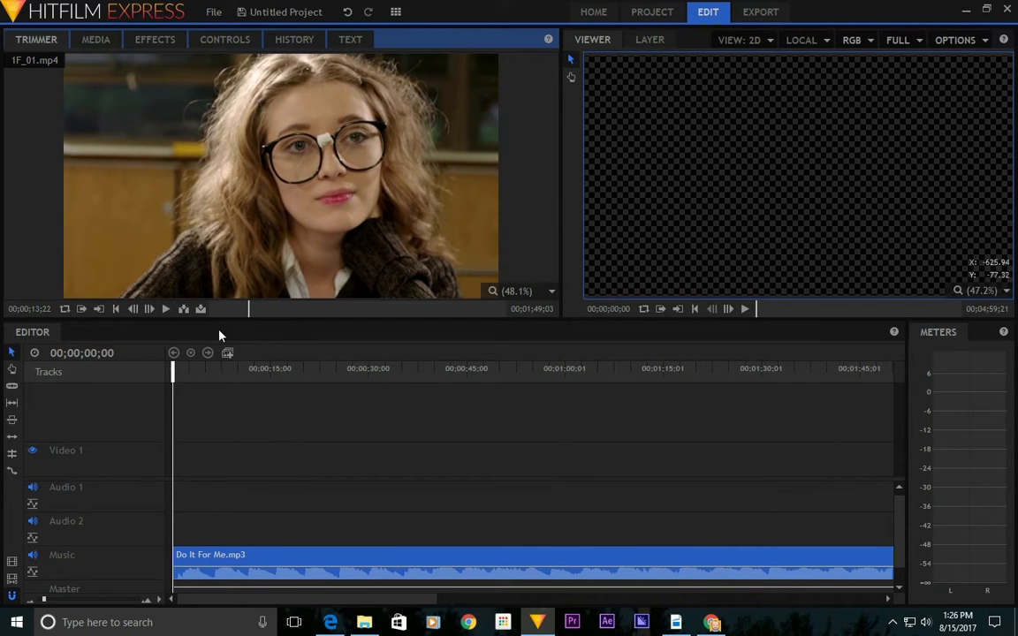
Set the in point of 1F_01.mp4 past its slate, at about 10 seconds, and play the close-up to about 00;00;14;17.
{"action": "left_click", "coordinate": [213, 311]}
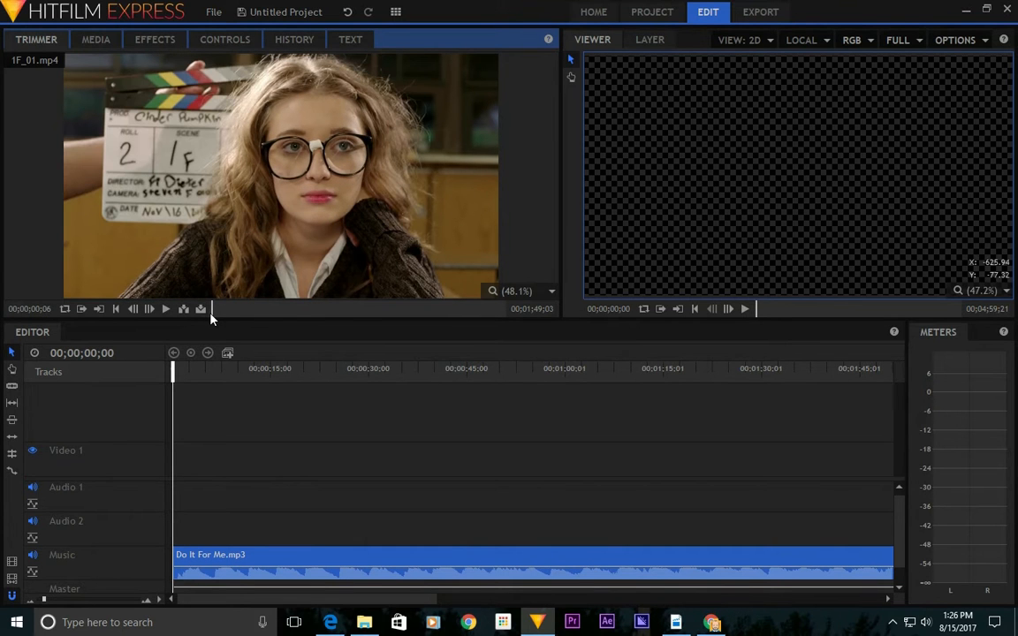
{"action": "left_click_drag", "start_coordinate": [214, 310], "coordinate": [224, 303]}
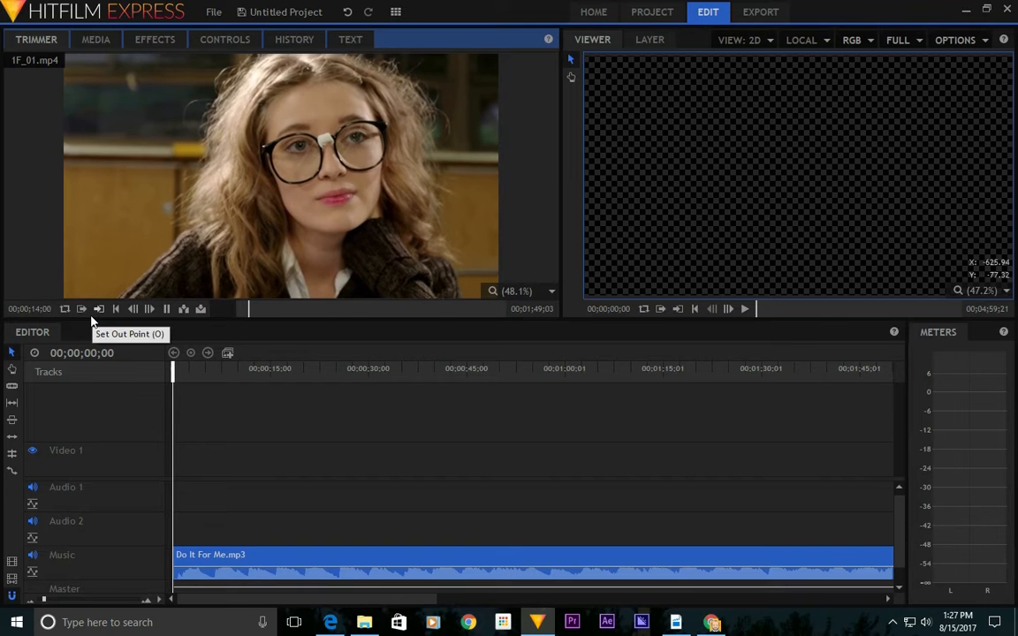
{"action": "key", "text": "space"}
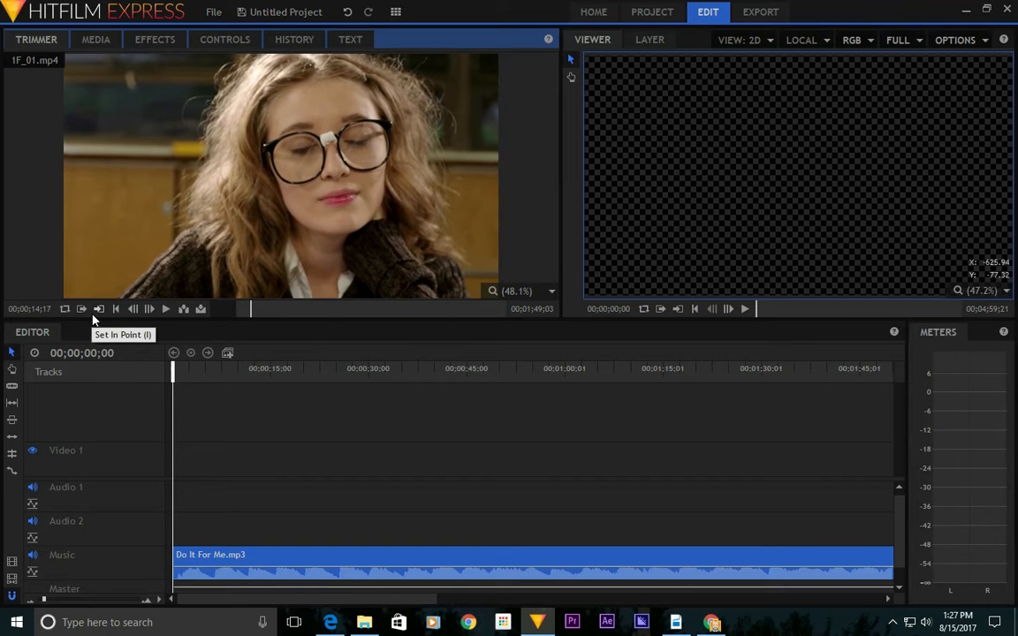
Set the out point of 1F_01.mp4 at about 00;00;13;18 and place the trimmed clip at the start of Video 1 and Audio 1.
{"action": "key", "text": "Left"}
{"action": "key", "text": "Left"}
{"action": "key", "text": "Left"}
{"action": "key", "text": "Left"}
{"action": "key", "text": "Left"}
{"action": "key", "text": "Left"}
{"action": "key", "text": "Left"}
{"action": "key", "text": "Left"}
{"action": "key", "text": "Left"}
{"action": "key", "text": "Left"}
{"action": "key", "text": "Left"}
{"action": "key", "text": "Left"}
{"action": "key", "text": "Left"}
{"action": "key", "text": "Left"}
{"action": "key", "text": "Left"}
{"action": "key", "text": "Left"}
{"action": "key", "text": "Left"}
{"action": "key", "text": "Left"}
{"action": "key", "text": "Left"}
{"action": "key", "text": "Left"}
{"action": "key", "text": "Left"}
{"action": "key", "text": "Left"}
{"action": "key", "text": "Left"}
{"action": "key", "text": "Left"}
{"action": "key", "text": "Left"}
{"action": "key", "text": "Left"}
{"action": "key", "text": "Left"}
{"action": "key", "text": "Left"}
{"action": "key", "text": "Left"}
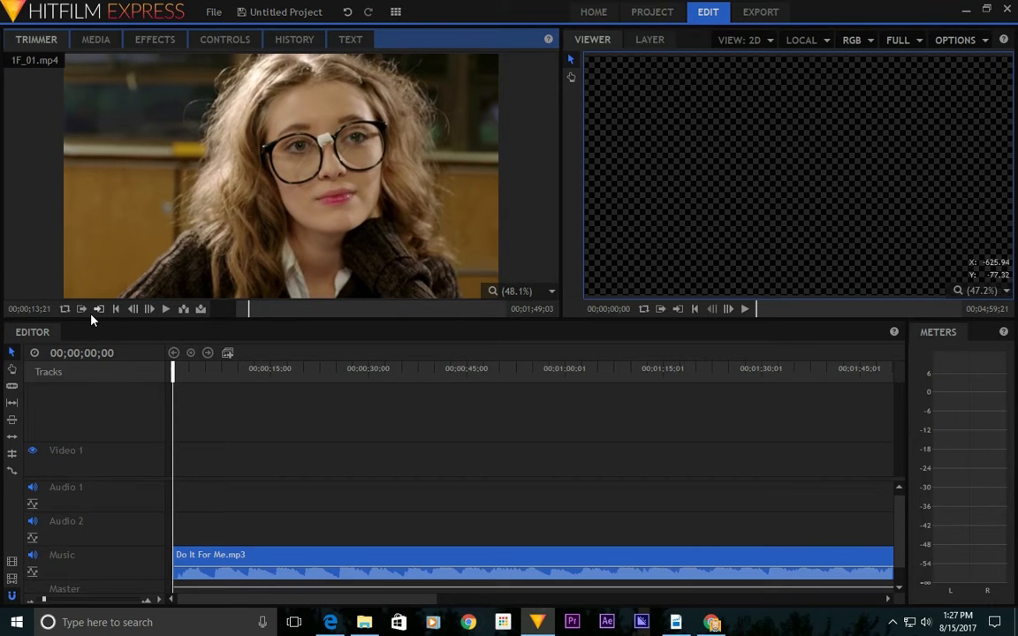
{"action": "left_click", "coordinate": [200, 310]}
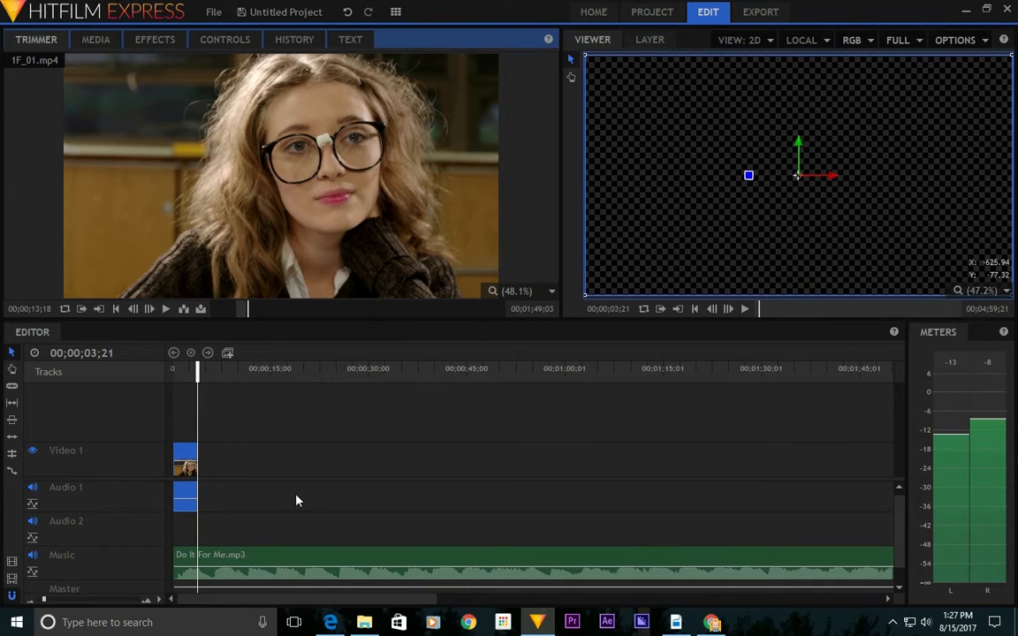
Play the timeline's opening from the start and shift the 1F_01.mp4 clip about one second into the music.
{"action": "left_click", "coordinate": [150, 601]}
{"action": "left_click", "coordinate": [146, 598]}
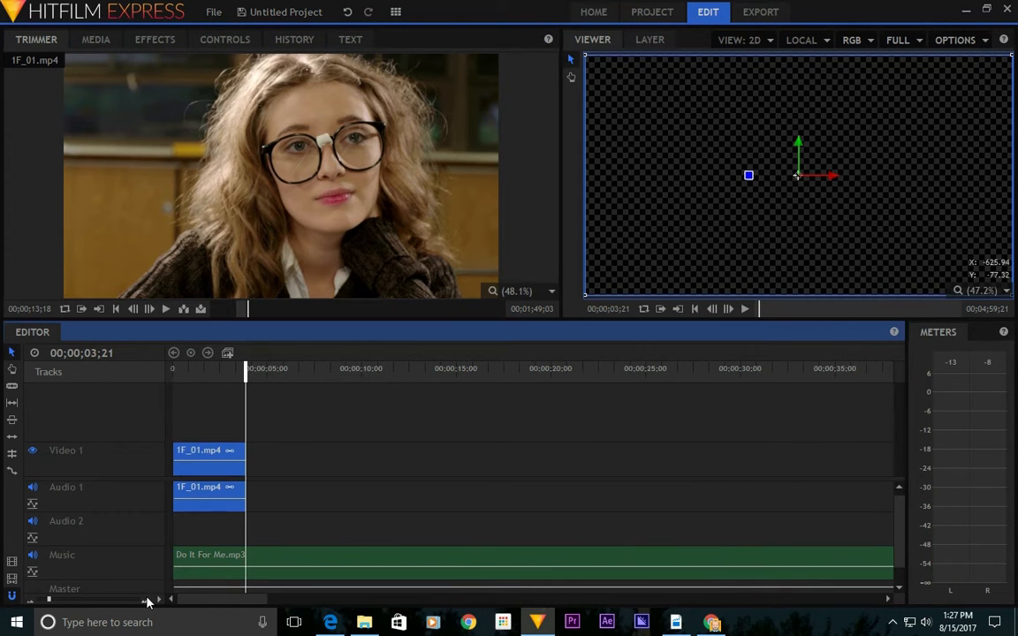
{"action": "left_click_drag", "start_coordinate": [244, 374], "coordinate": [136, 387]}
{"action": "key", "text": "space"}
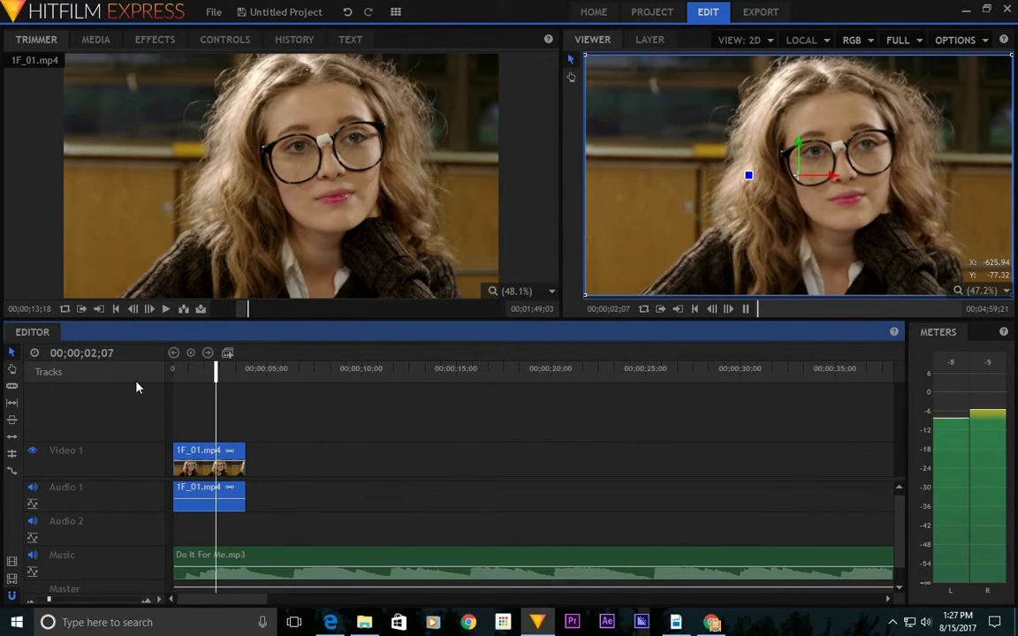
{"action": "key", "text": "space"}
{"action": "left_click_drag", "start_coordinate": [216, 452], "coordinate": [227, 452]}
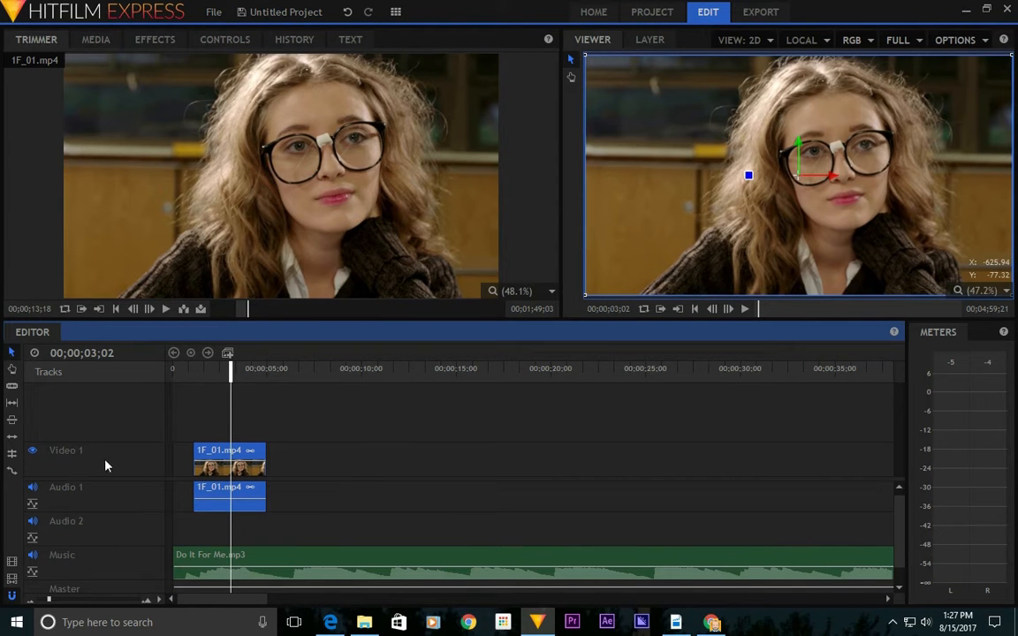
Add the Fade to Color video transition to the start of the 1F_01.mp4 clip on Video 1.
{"action": "left_click", "coordinate": [156, 40]}
{"action": "scroll", "coordinate": [174, 171], "scroll_direction": "down", "scroll_amount": 5}
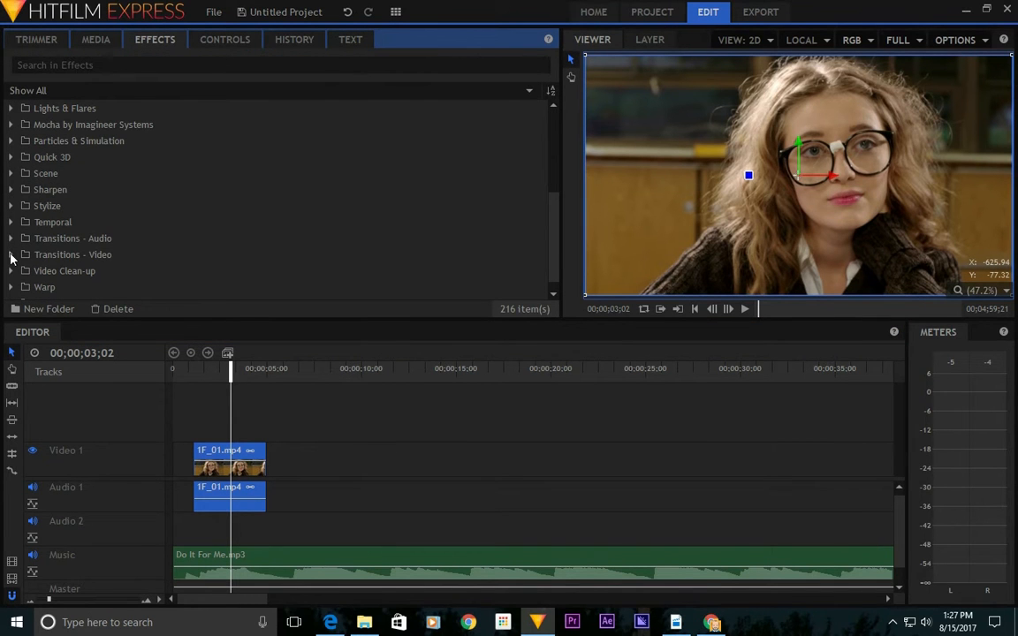
{"action": "left_click", "coordinate": [11, 257]}
{"action": "scroll", "coordinate": [150, 226], "scroll_direction": "down", "scroll_amount": 3}
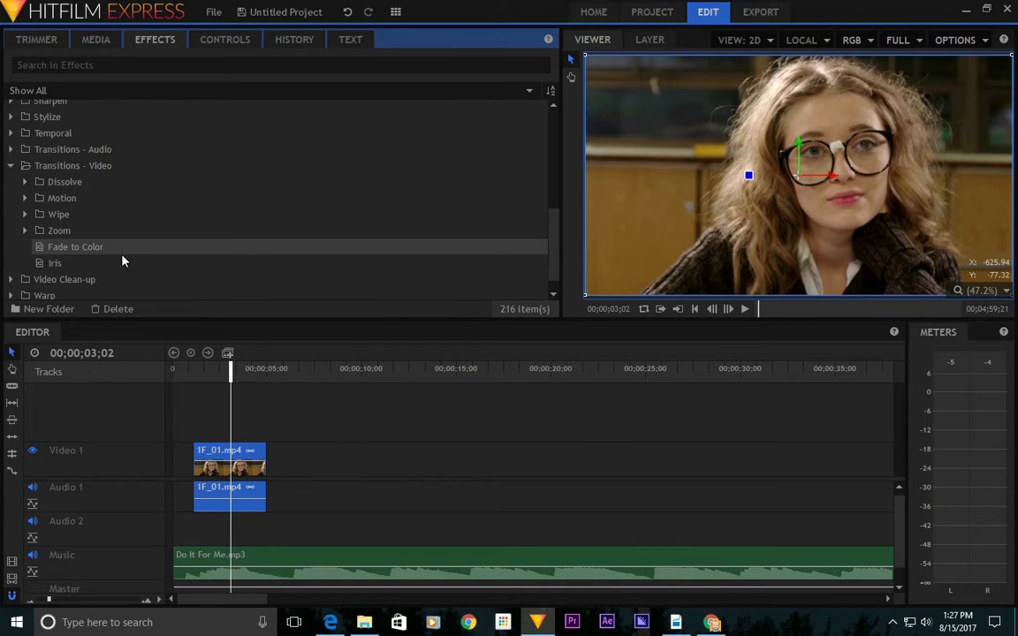
{"action": "left_click_drag", "start_coordinate": [130, 250], "coordinate": [212, 410]}
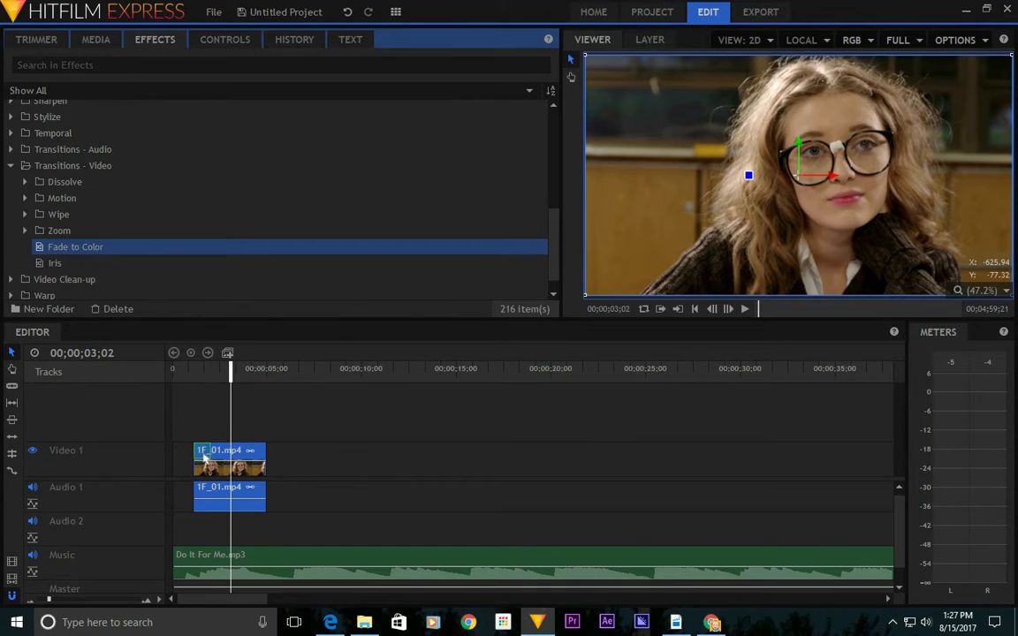
{"action": "left_click_drag", "start_coordinate": [205, 459], "coordinate": [208, 460]}
Play the fade-in from the timeline's beginning and move the 1F_01.mp4 clip to the very start of the timeline.
{"action": "left_click", "coordinate": [185, 370]}
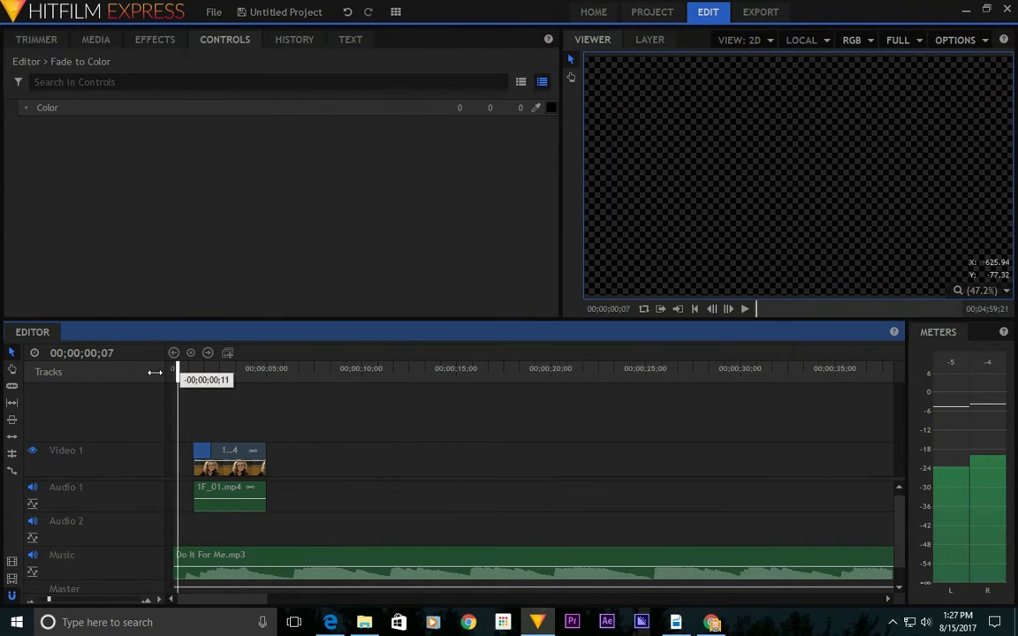
{"action": "left_click_drag", "start_coordinate": [183, 371], "coordinate": [152, 378]}
{"action": "key", "text": "space"}
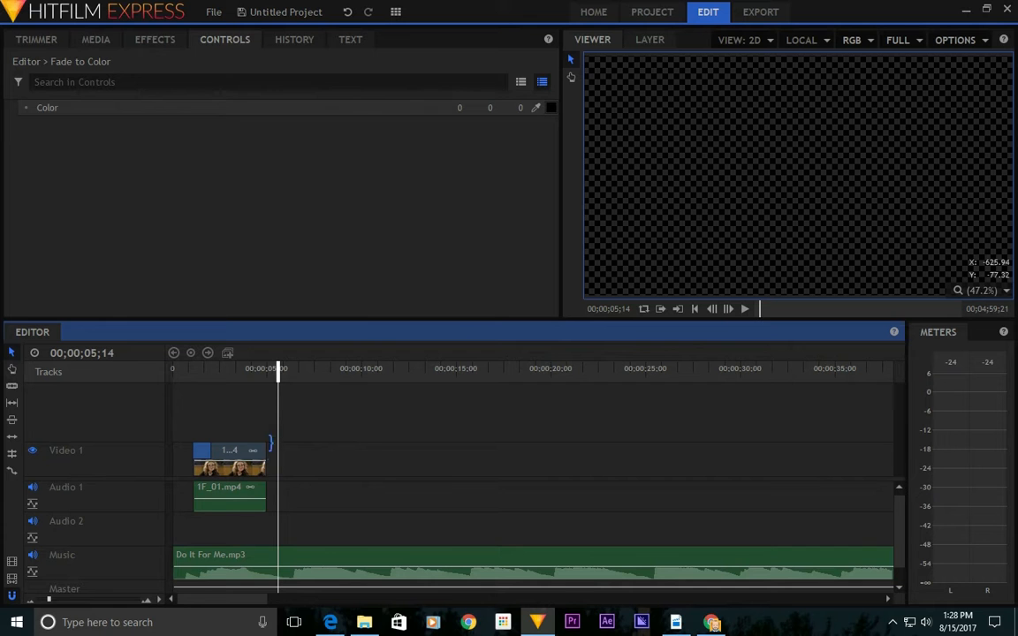
{"action": "mouse_move", "coordinate": [178, 371]}
{"action": "left_mouse_down"}
{"action": "mouse_move", "coordinate": [201, 373]}
{"action": "mouse_move", "coordinate": [172, 371]}
{"action": "left_mouse_up"}
{"action": "left_click_drag", "start_coordinate": [237, 452], "coordinate": [215, 449]}
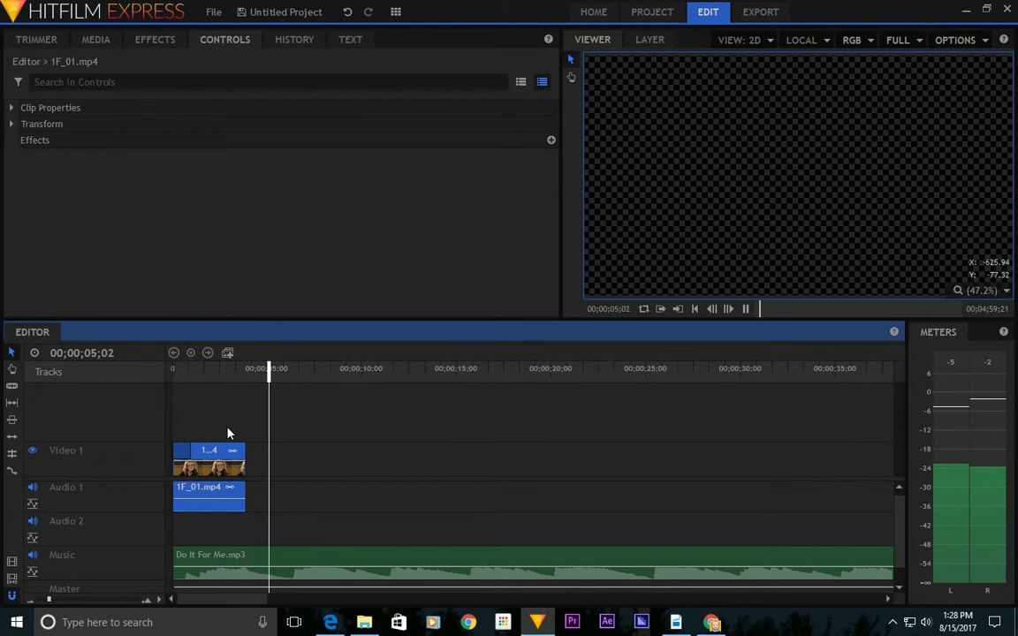
Set the speed of the 1F_01.mp4 clip on the timeline to 50%.
{"action": "right_click", "coordinate": [237, 466]}
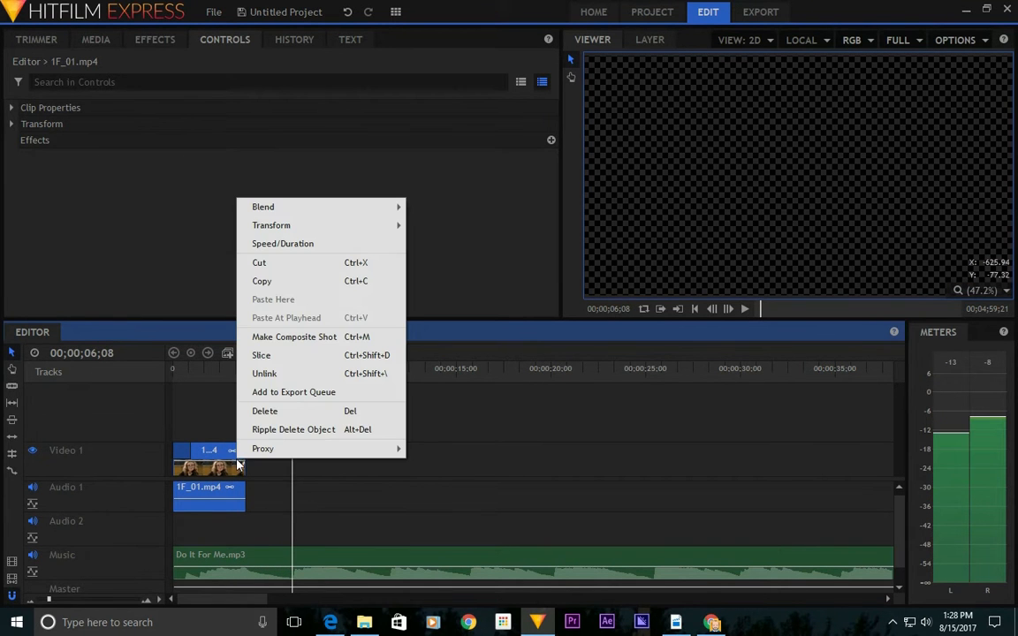
{"action": "left_click", "coordinate": [283, 244]}
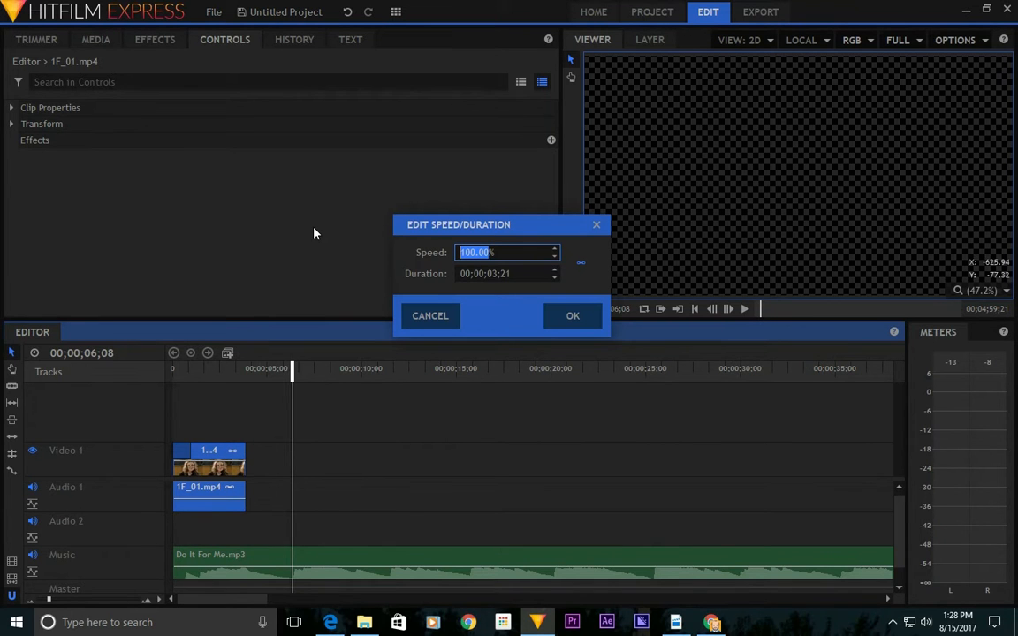
{"action": "type", "text": "50"}
{"action": "key", "text": "Return"}
Play the slowed 1F_01.mp4 clip from the start of the timeline to review its pacing with the music.
{"action": "left_click_drag", "start_coordinate": [293, 377], "coordinate": [154, 398]}
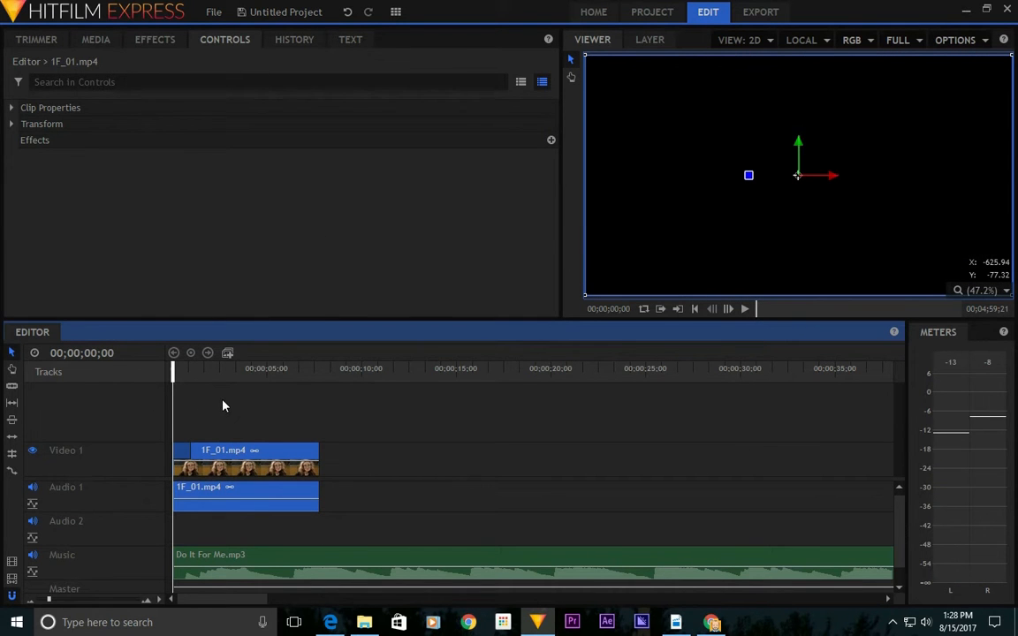
{"action": "right_click", "coordinate": [256, 454]}
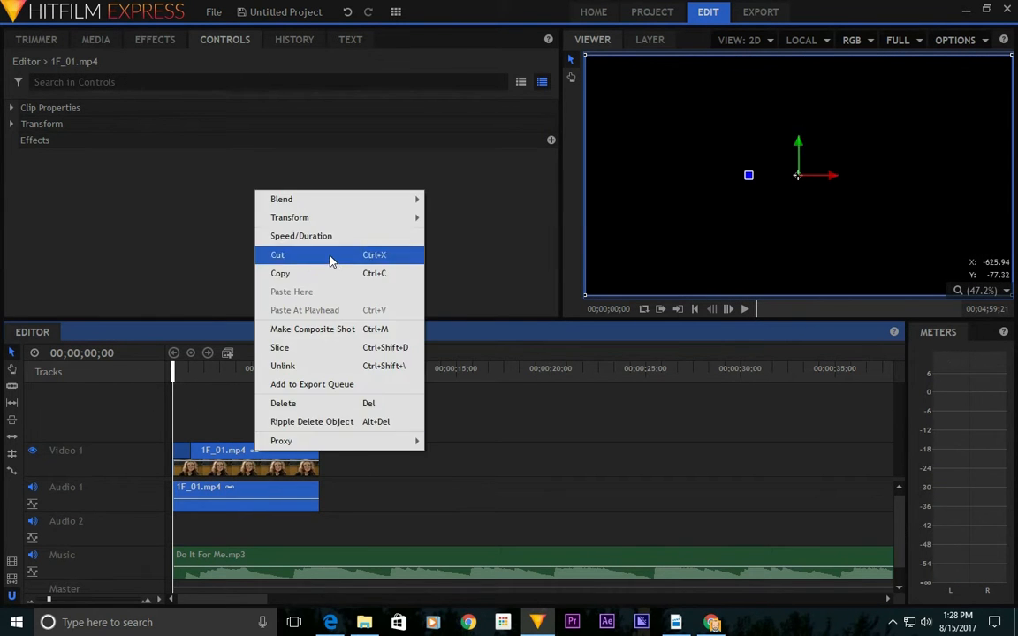
{"action": "left_click", "coordinate": [352, 503]}
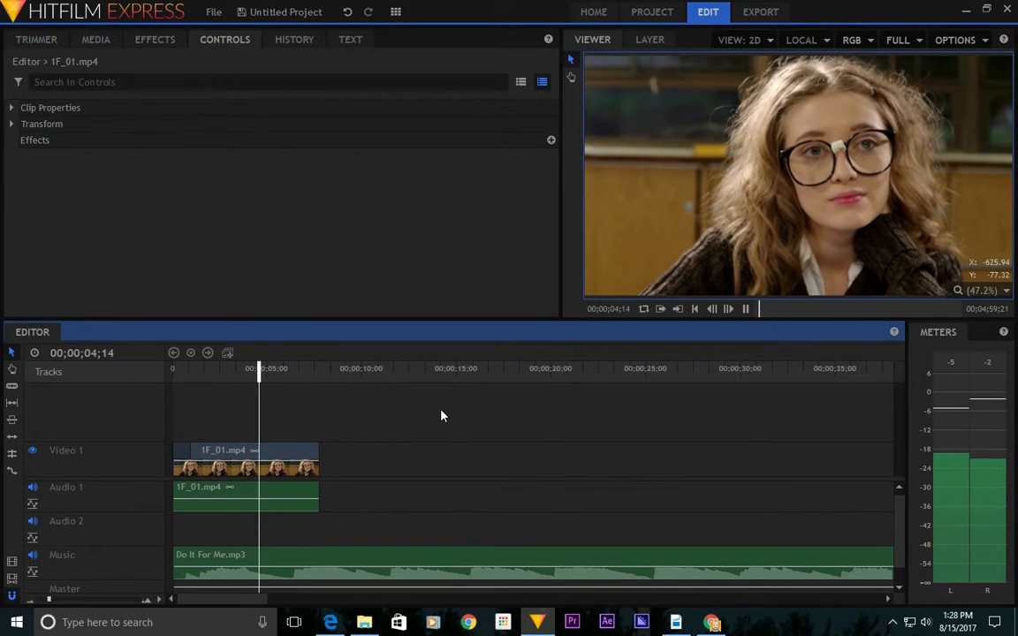
{"action": "key", "text": "space"}
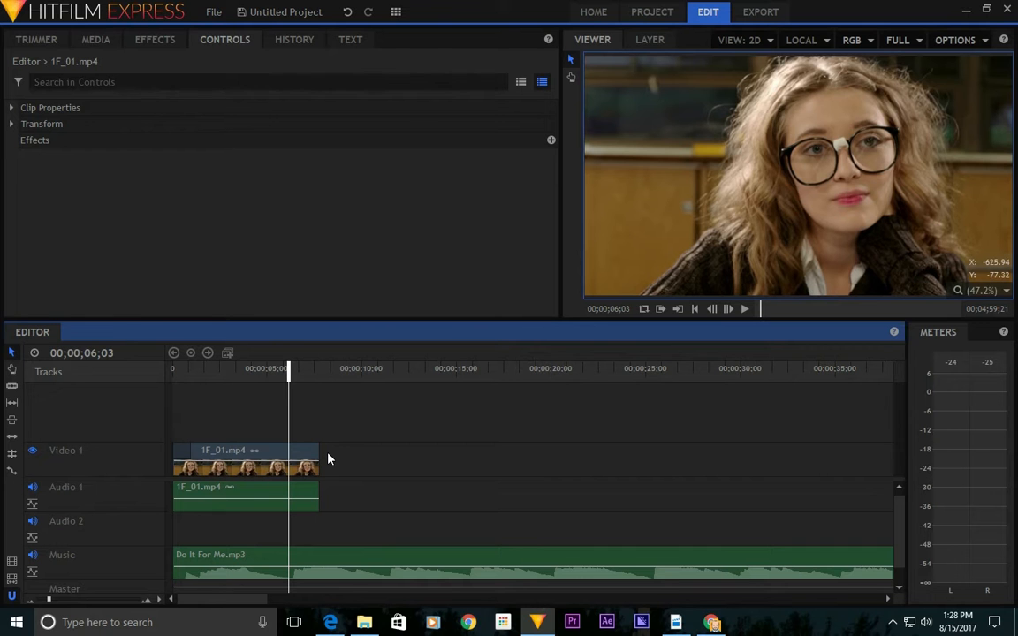
Look through the clips in the Inserts media folder, then return to the contents of the Clips folder.
{"action": "left_click", "coordinate": [96, 39]}
{"action": "scroll", "coordinate": [177, 174], "scroll_direction": "up", "scroll_amount": 10}
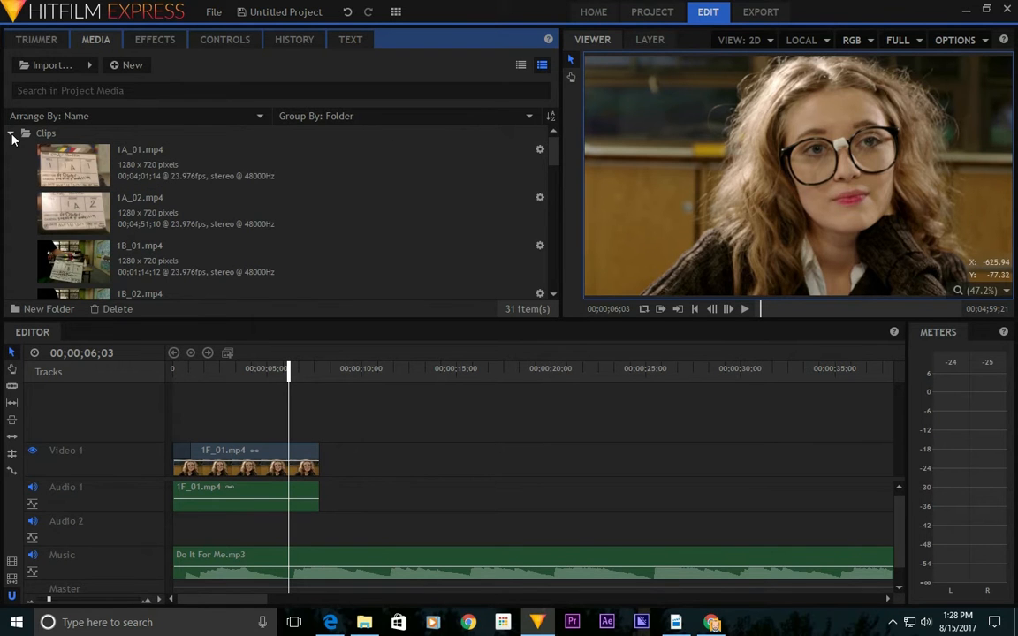
{"action": "left_click", "coordinate": [11, 134]}
{"action": "left_click", "coordinate": [11, 150]}
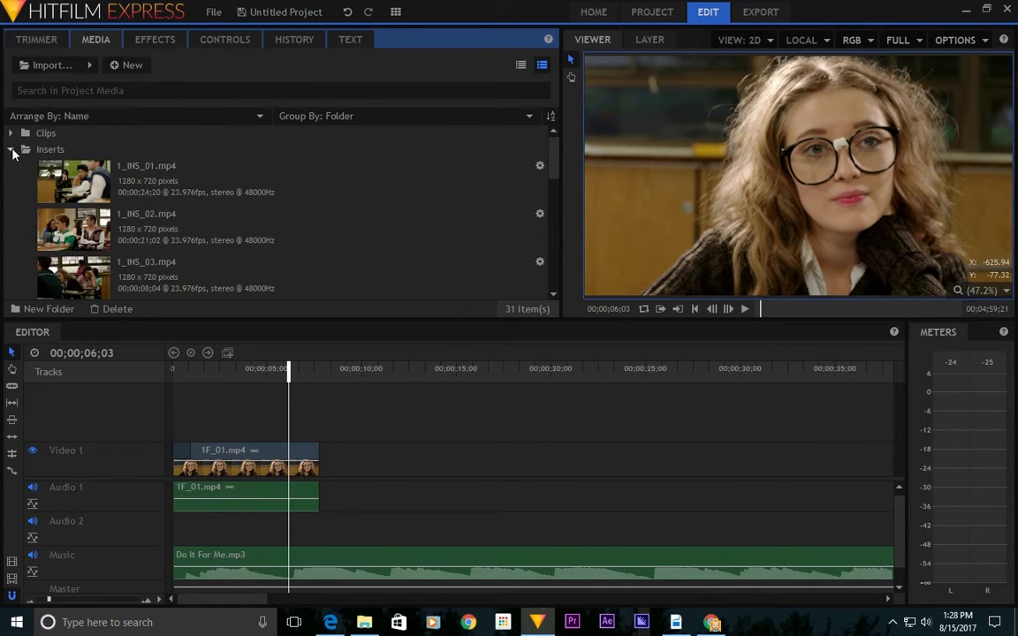
{"action": "scroll", "coordinate": [170, 210], "scroll_direction": "down", "scroll_amount": 3}
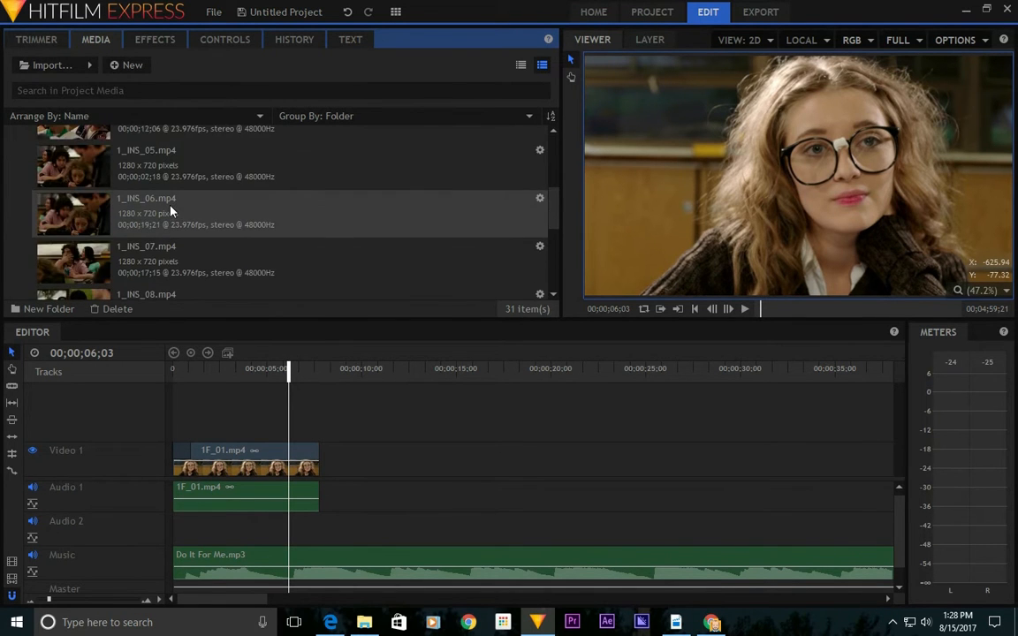
{"action": "scroll", "coordinate": [171, 209], "scroll_direction": "down", "scroll_amount": 4}
{"action": "scroll", "coordinate": [171, 209], "scroll_direction": "up", "scroll_amount": 9}
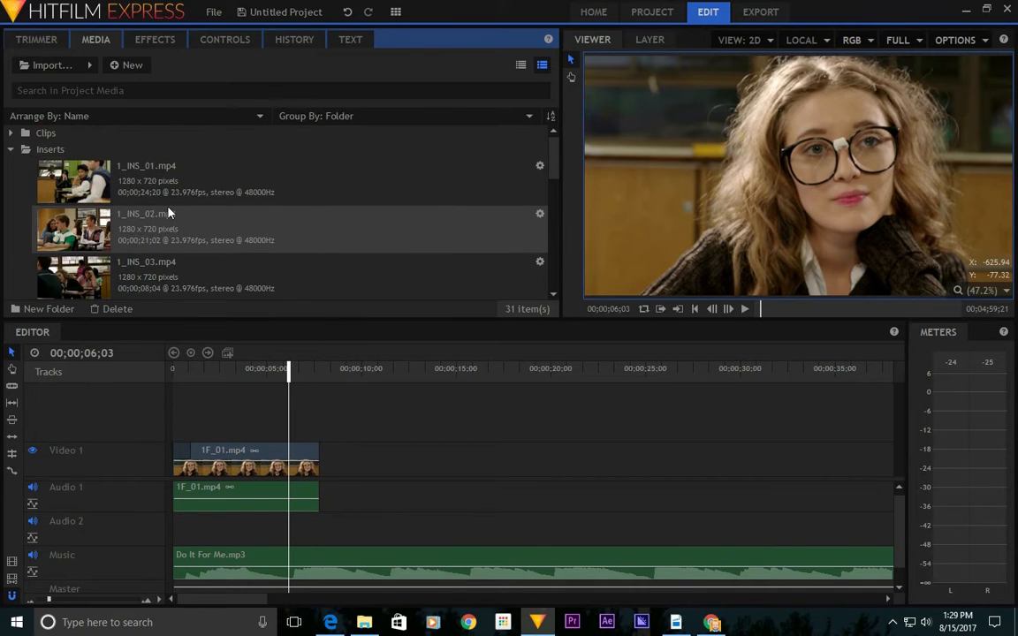
{"action": "left_click", "coordinate": [10, 149]}
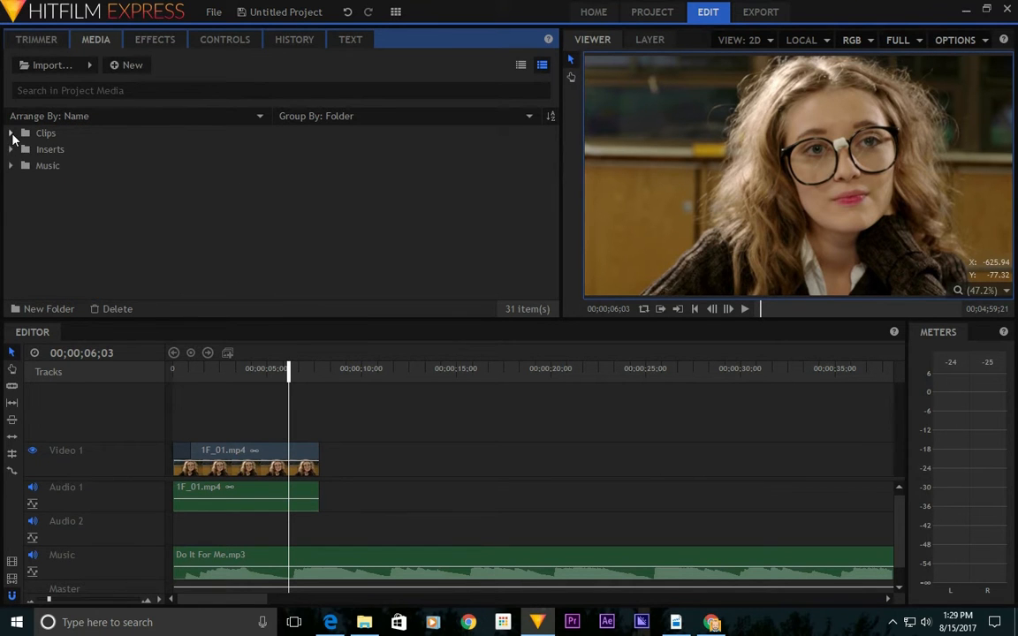
{"action": "left_click", "coordinate": [10, 133]}
Load 1A_01.mp4 into the Trimmer and review the take from about 57 seconds to about 1:11.
{"action": "left_click", "coordinate": [189, 175]}
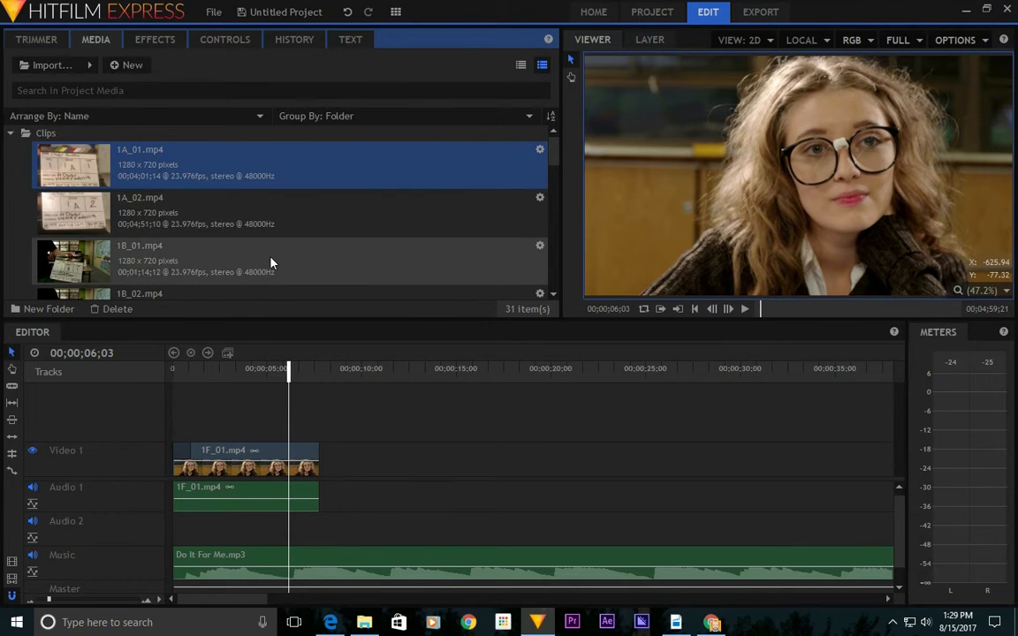
{"action": "left_click", "coordinate": [56, 39]}
{"action": "left_click_drag", "start_coordinate": [223, 309], "coordinate": [282, 325]}
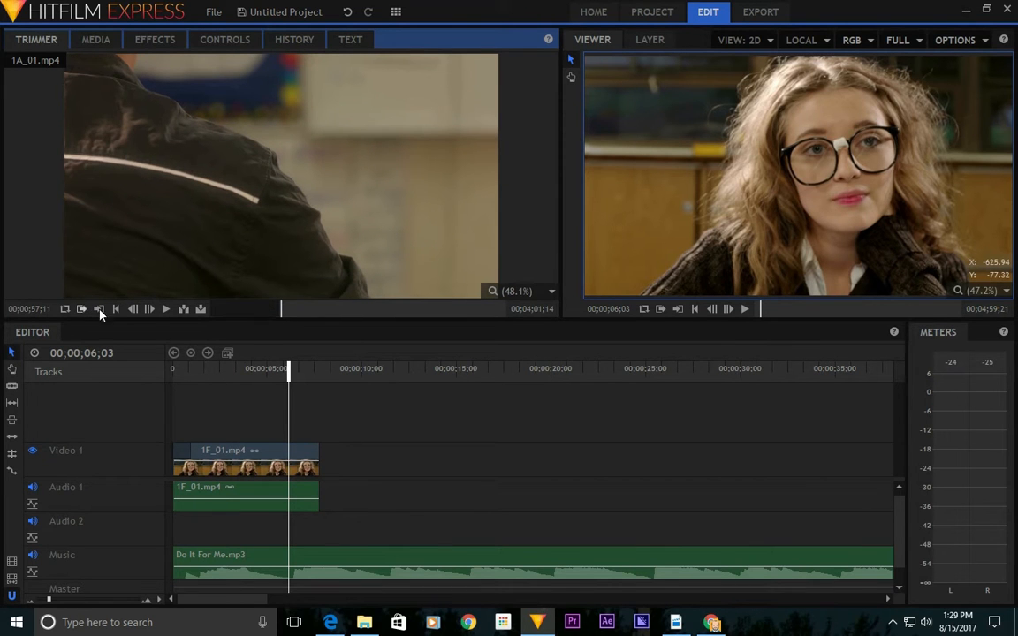
{"action": "left_click", "coordinate": [165, 309]}
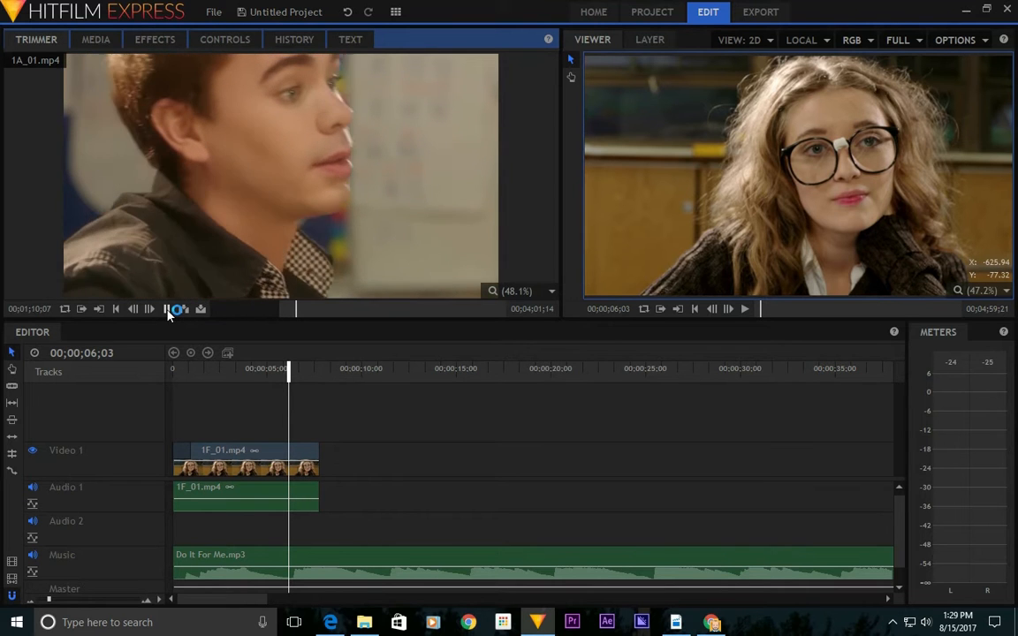
{"action": "left_click", "coordinate": [167, 310]}
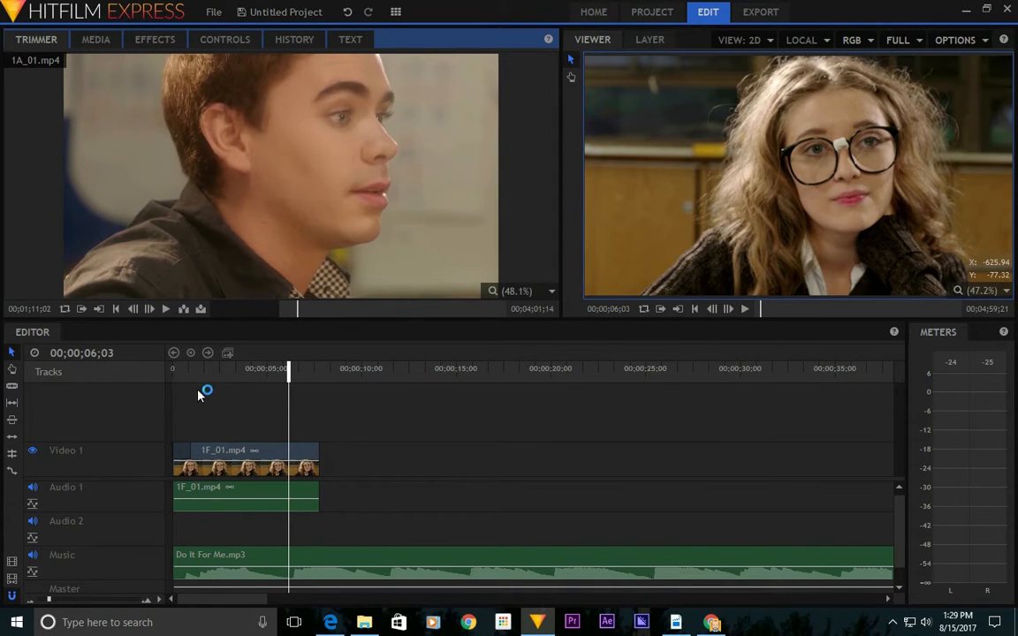
Load 1A_02.mp4 into the Trimmer and review the take up to about 46 seconds.
{"action": "left_click", "coordinate": [93, 39]}
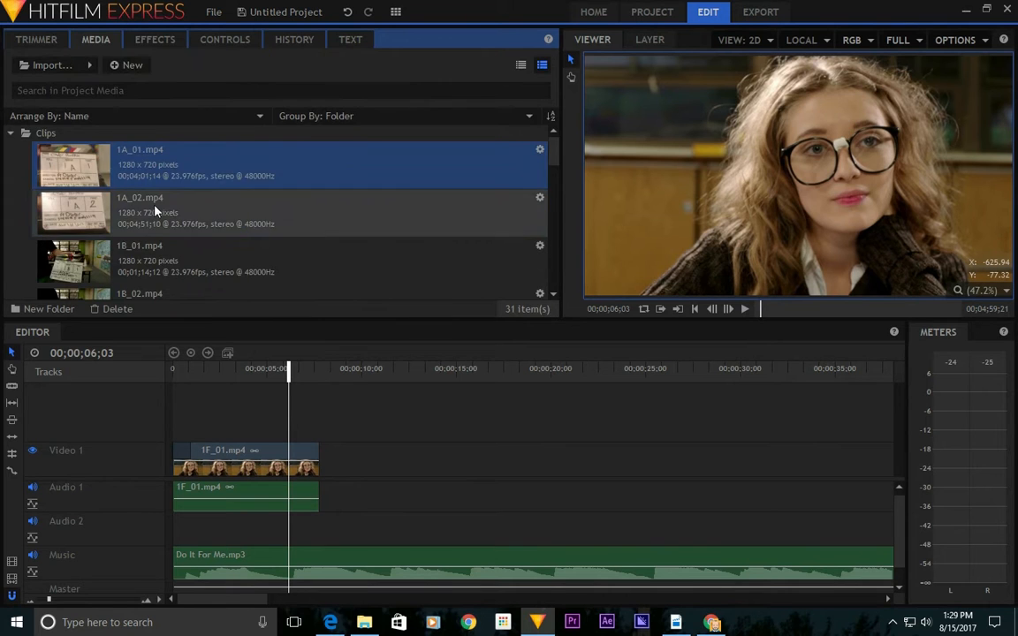
{"action": "left_click", "coordinate": [138, 181]}
{"action": "left_click", "coordinate": [37, 38]}
{"action": "left_click_drag", "start_coordinate": [230, 308], "coordinate": [246, 311]}
{"action": "left_click", "coordinate": [168, 308]}
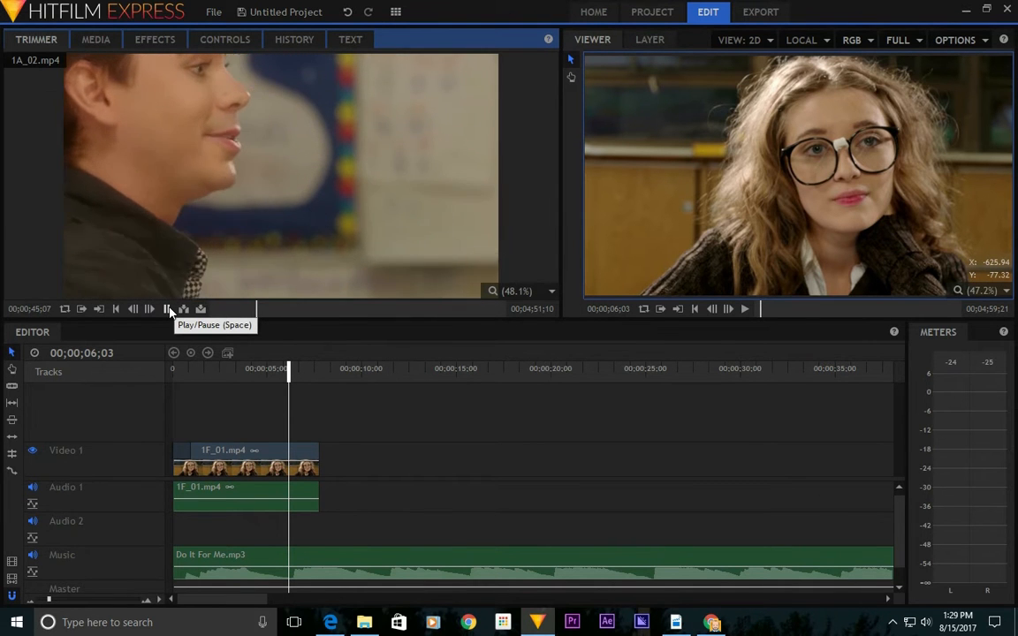
{"action": "left_click", "coordinate": [167, 309]}
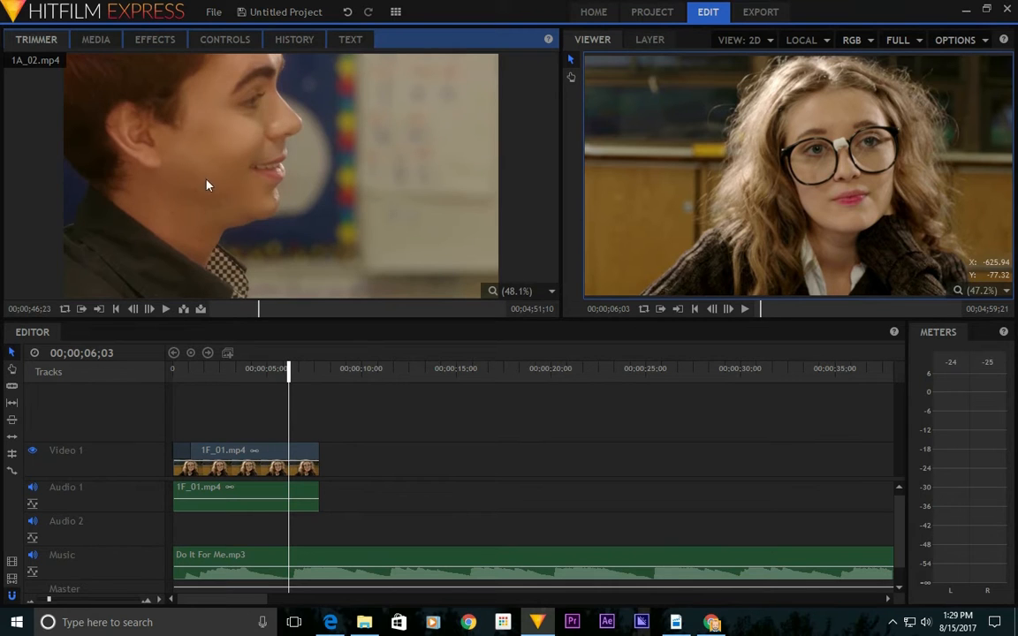
Trim 1A_02.mp4 to the section from 00;00;37;14 to 00;00;48;17 in the Trimmer.
{"action": "left_click", "coordinate": [247, 308]}
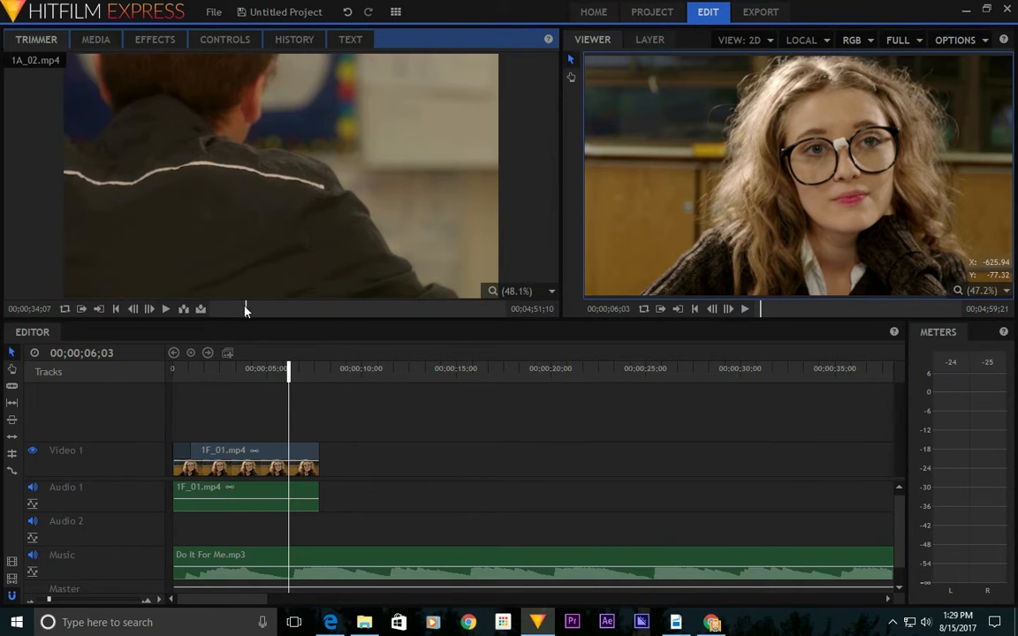
{"action": "left_click_drag", "start_coordinate": [247, 307], "coordinate": [244, 309]}
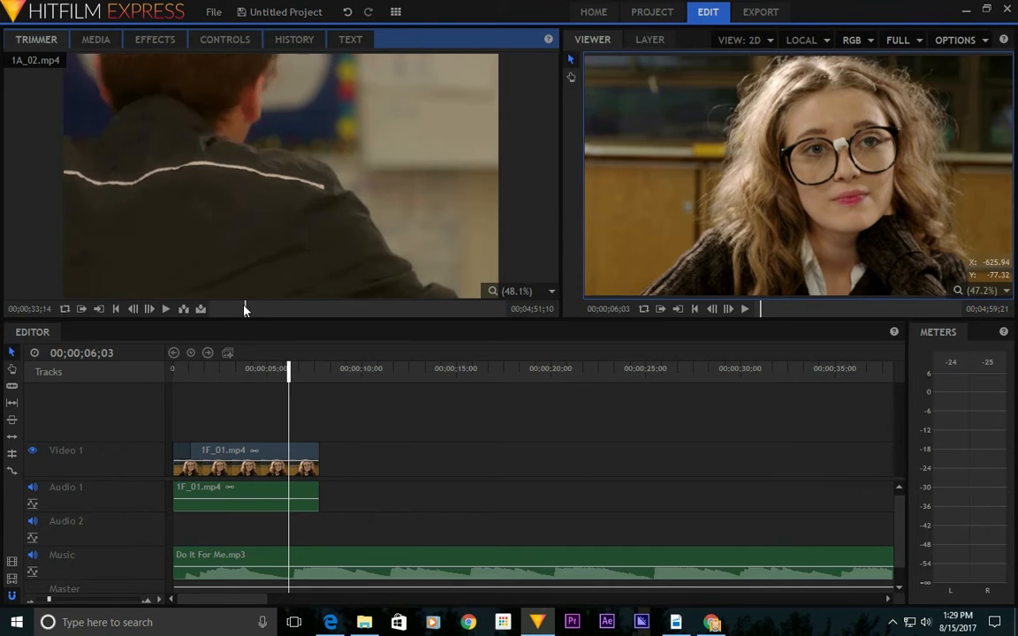
{"action": "left_click", "coordinate": [167, 309]}
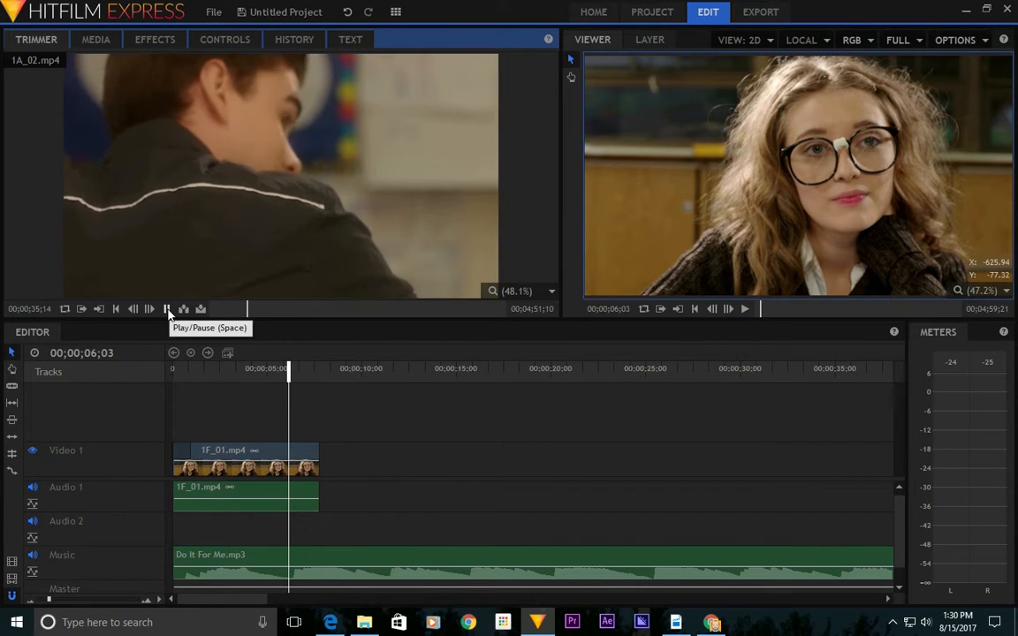
{"action": "left_click", "coordinate": [168, 309]}
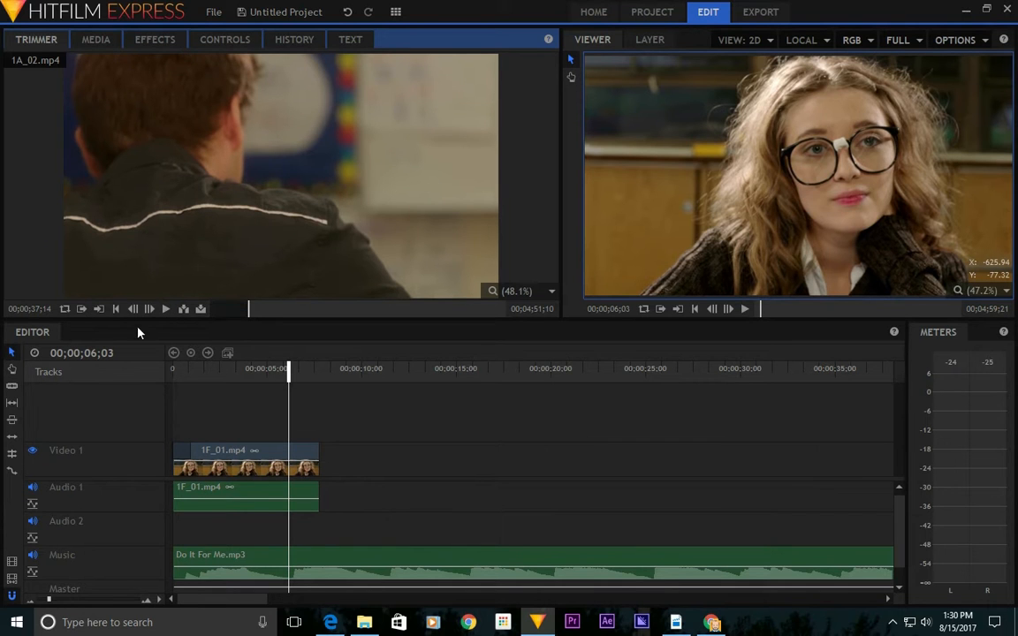
{"action": "left_click", "coordinate": [165, 310]}
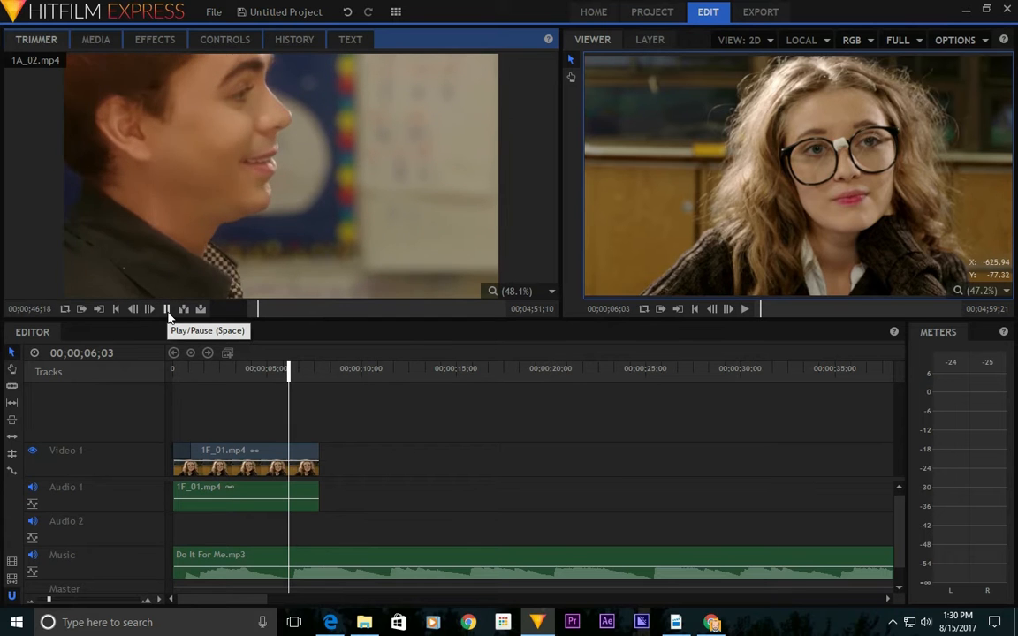
{"action": "left_click", "coordinate": [166, 308]}
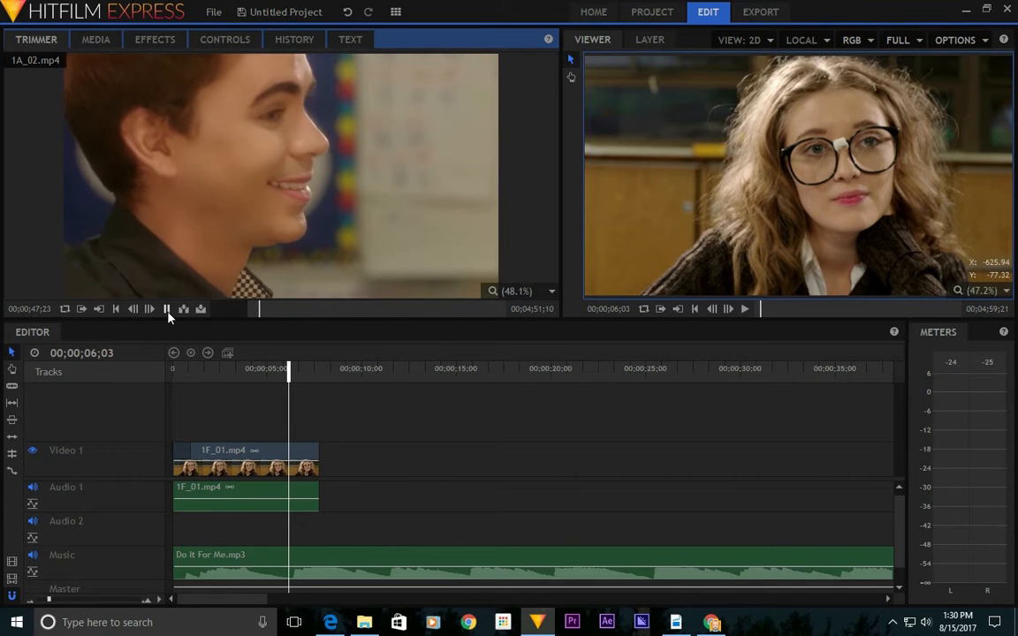
{"action": "left_click", "coordinate": [166, 308]}
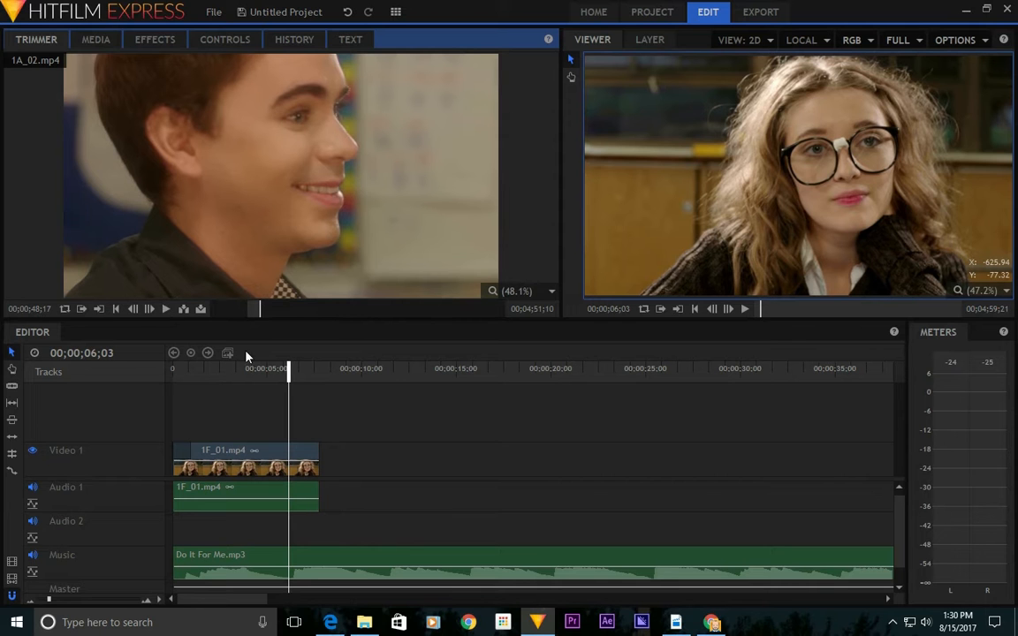
Place the trimmed 1A_02.mp4 section on Video 1, directly against the end of the 1F_01.mp4 clip.
{"action": "left_click", "coordinate": [347, 369]}
{"action": "left_click", "coordinate": [199, 309]}
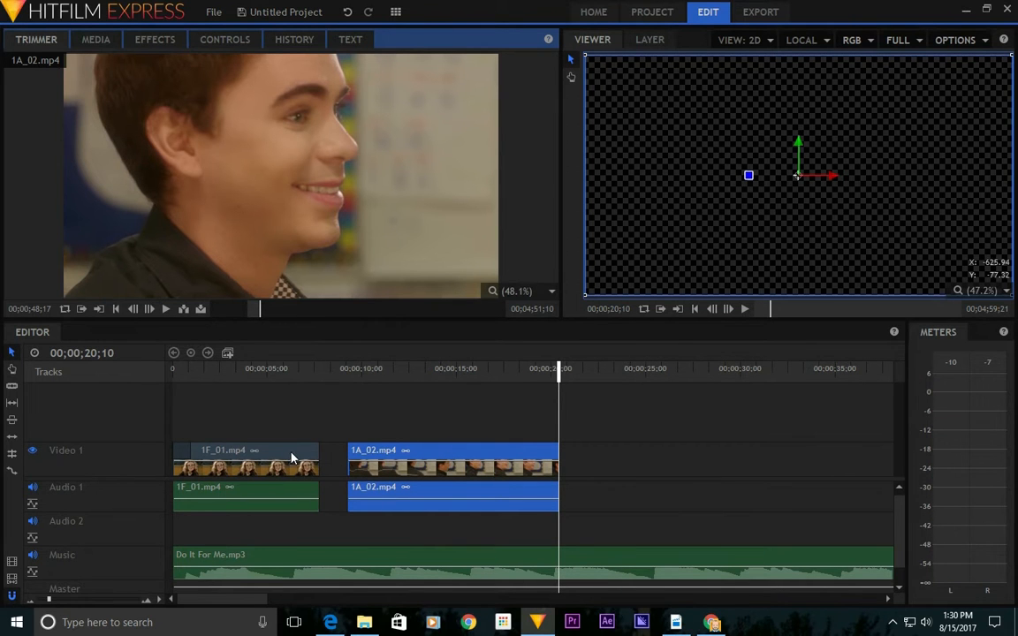
{"action": "mouse_move", "coordinate": [293, 457]}
{"action": "left_mouse_down"}
{"action": "mouse_move", "coordinate": [295, 438]}
{"action": "mouse_move", "coordinate": [284, 439]}
{"action": "left_mouse_up"}
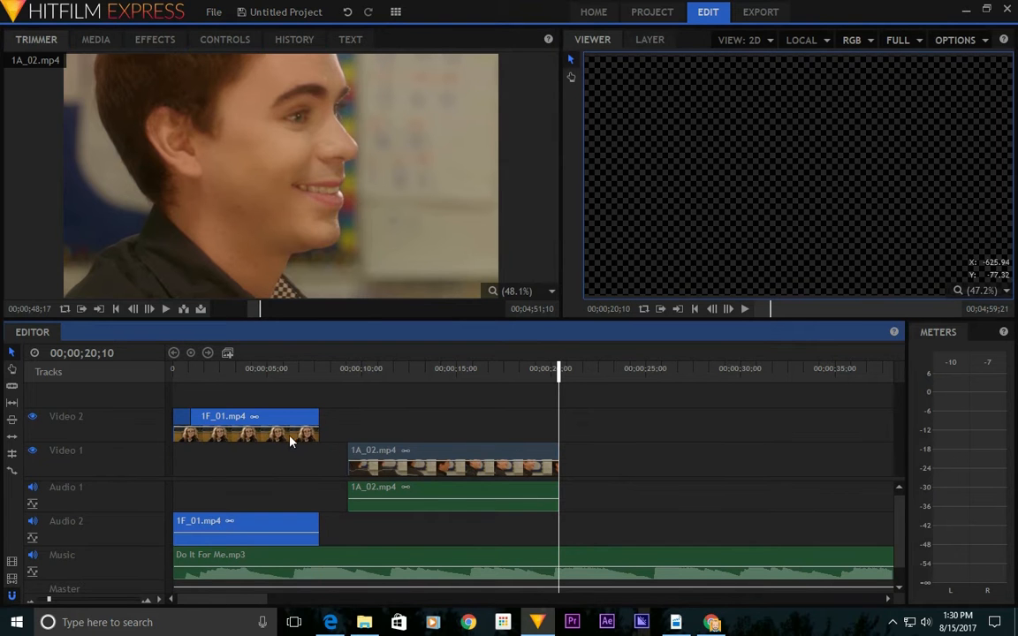
{"action": "left_click_drag", "start_coordinate": [495, 459], "coordinate": [468, 461]}
{"action": "left_click_drag", "start_coordinate": [298, 422], "coordinate": [297, 452]}
Add a Cross Dissolve transition between the 1F_01.mp4 and 1A_02.mp4 clips on Video 1 and play it back.
{"action": "left_click", "coordinate": [154, 40]}
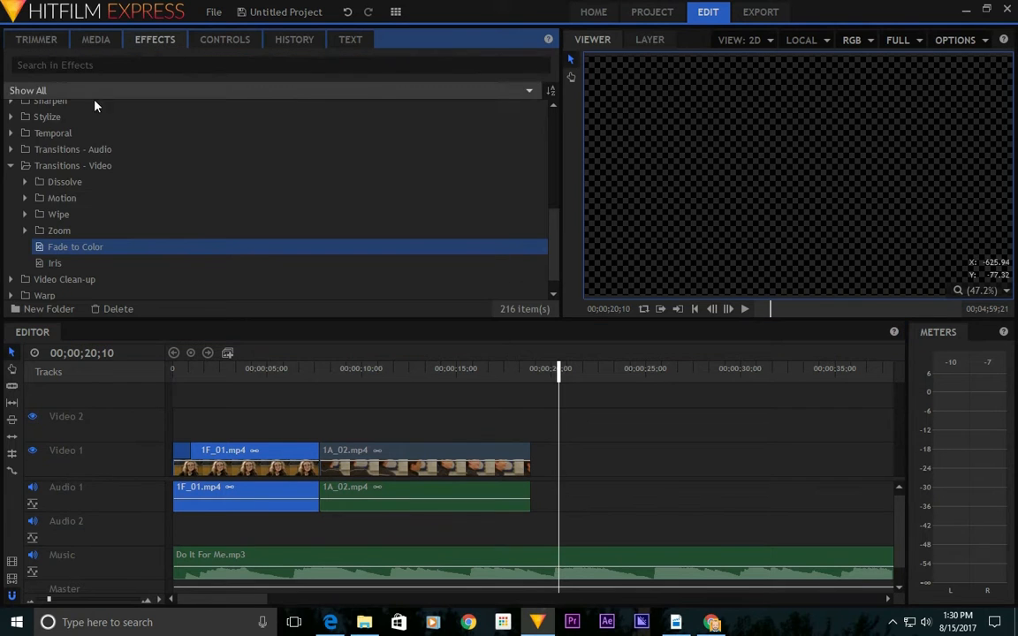
{"action": "left_click", "coordinate": [25, 182]}
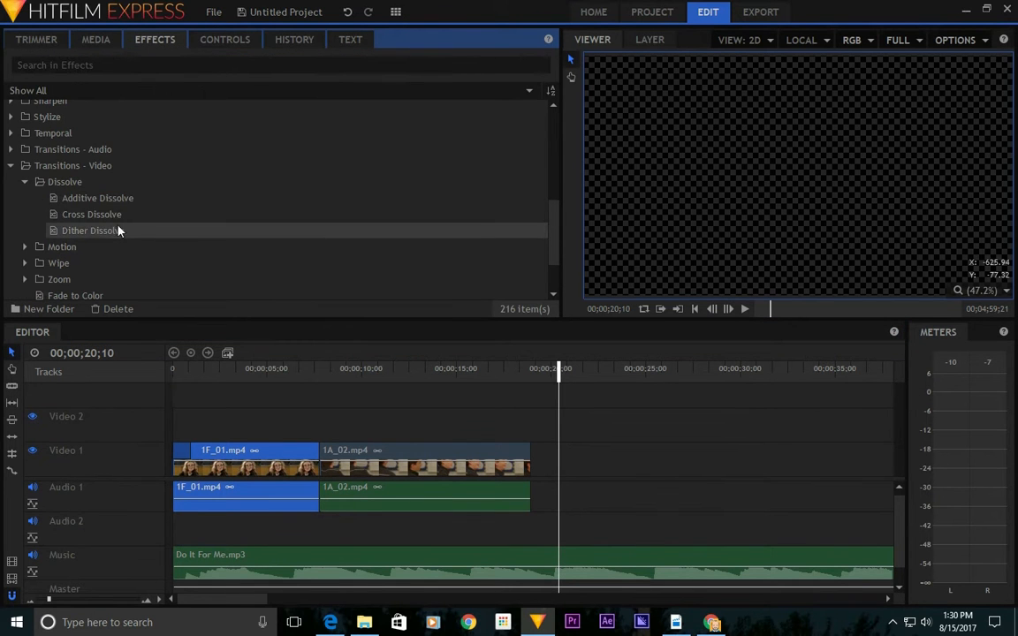
{"action": "left_click_drag", "start_coordinate": [99, 214], "coordinate": [311, 359]}
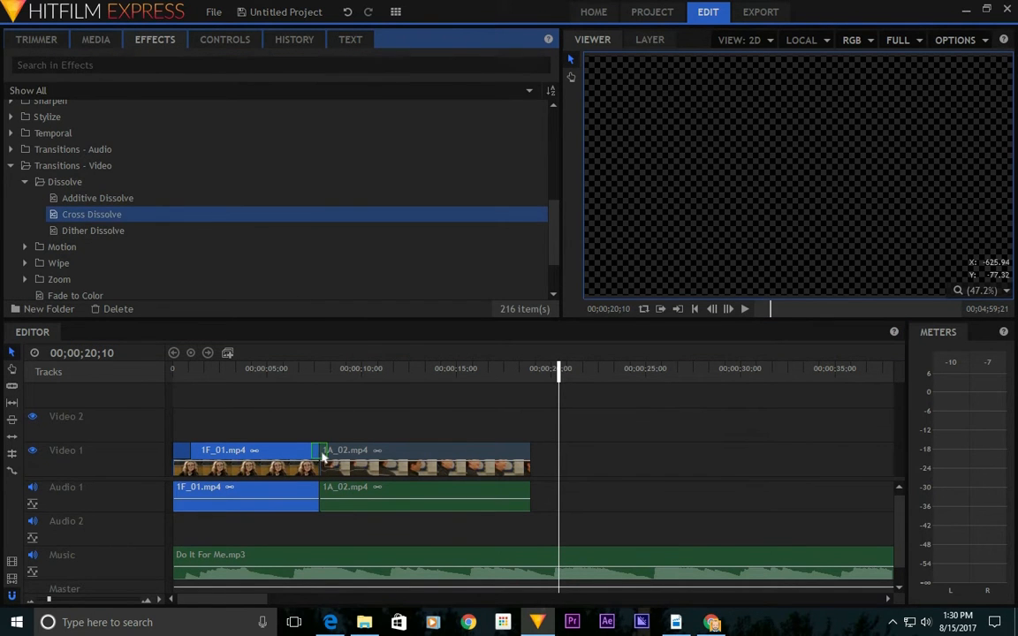
{"action": "left_click_drag", "start_coordinate": [323, 456], "coordinate": [321, 454]}
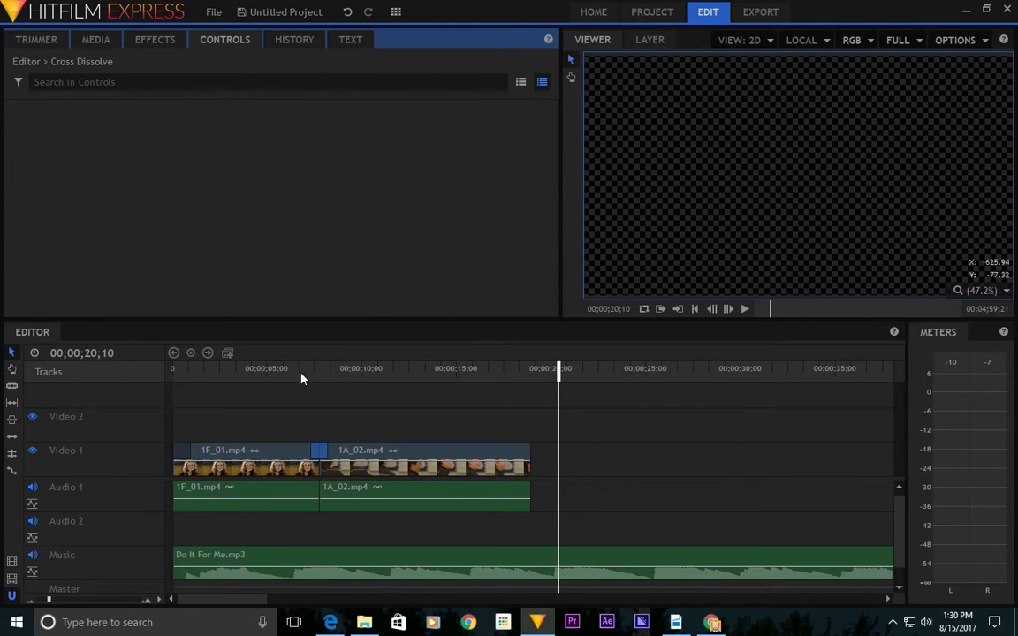
{"action": "left_click", "coordinate": [301, 378]}
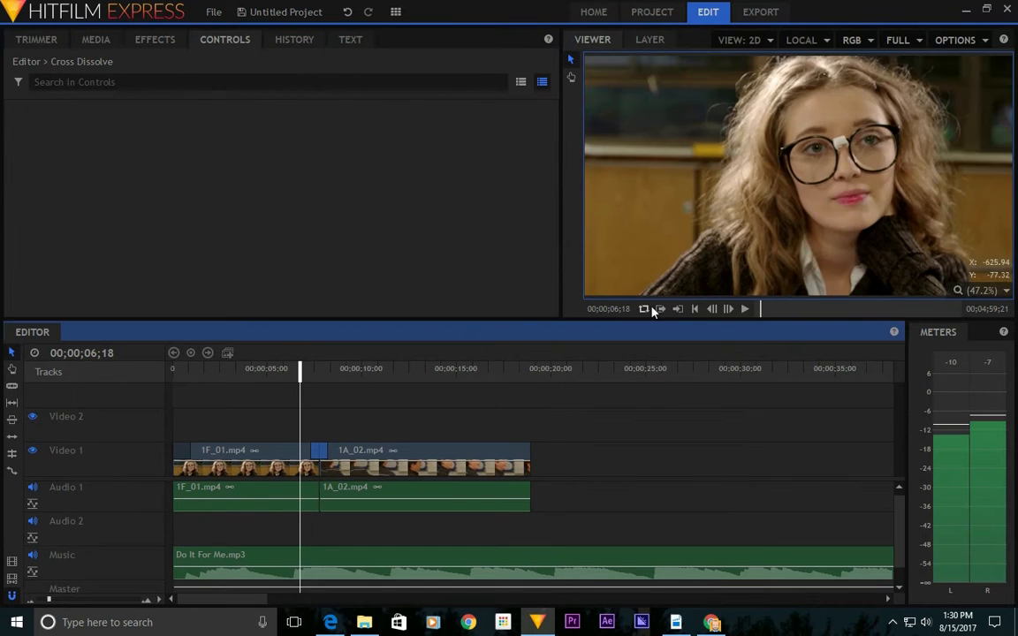
{"action": "left_click", "coordinate": [746, 308]}
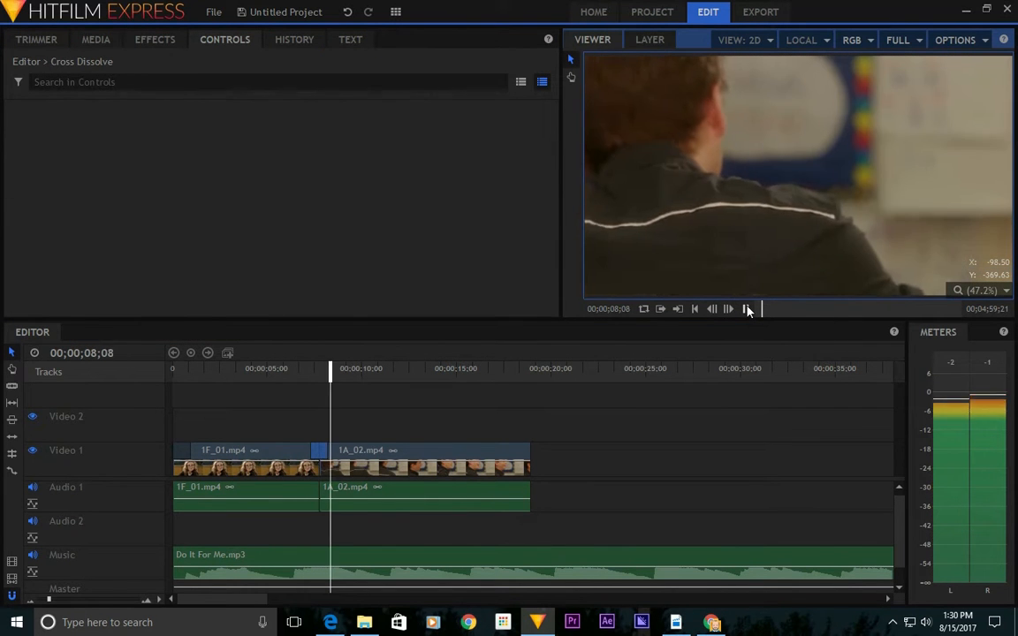
{"action": "left_click", "coordinate": [746, 308]}
Lengthen the Cross Dissolve to about 3 seconds, centred on the cut, and review the blend between the two clips.
{"action": "left_click_drag", "start_coordinate": [326, 450], "coordinate": [351, 455]}
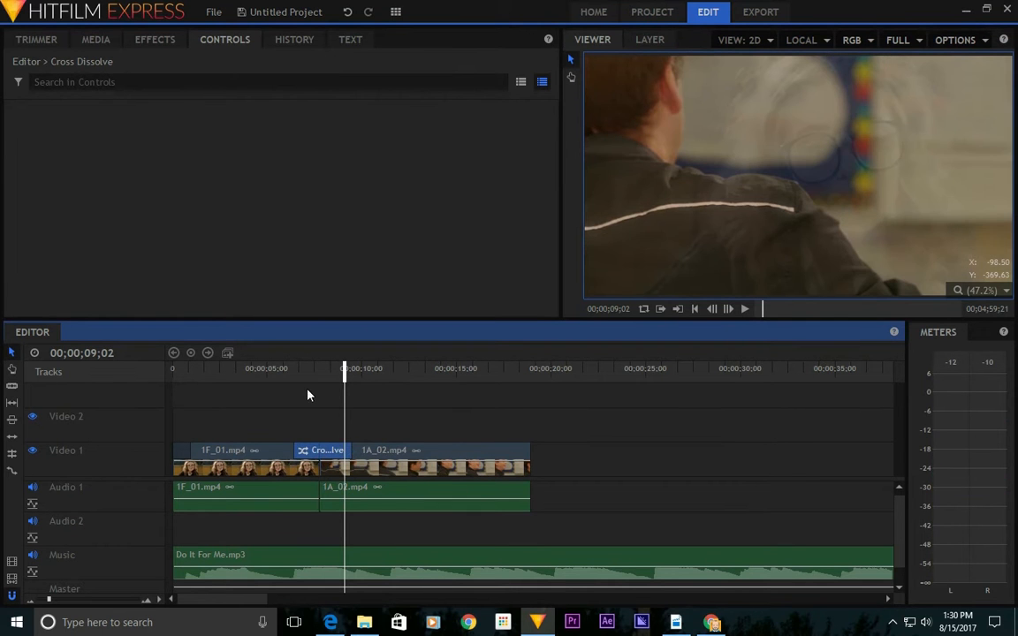
{"action": "left_click", "coordinate": [744, 308]}
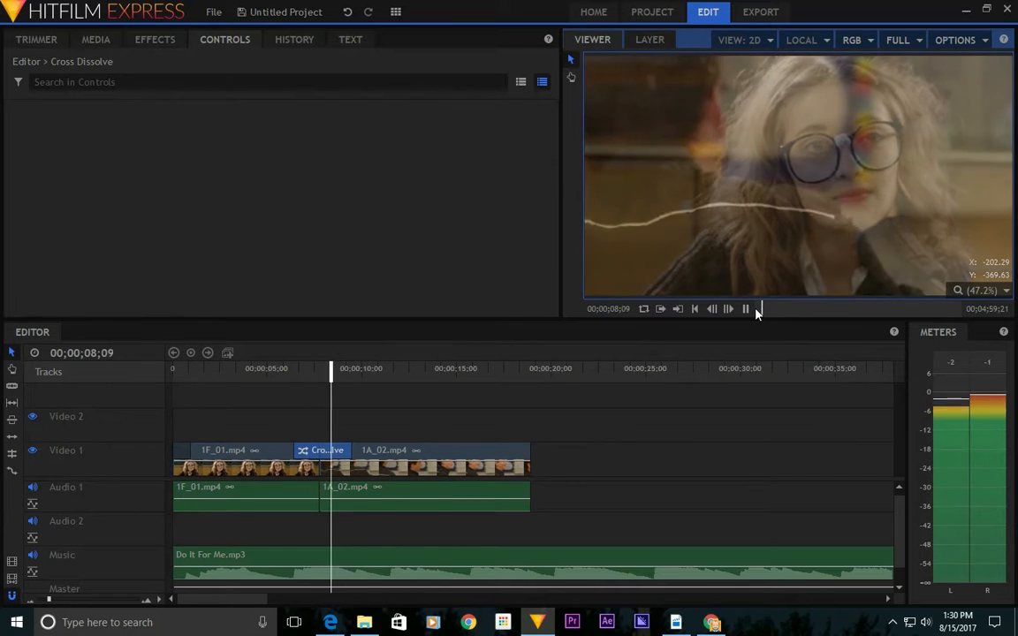
{"action": "left_click", "coordinate": [746, 309]}
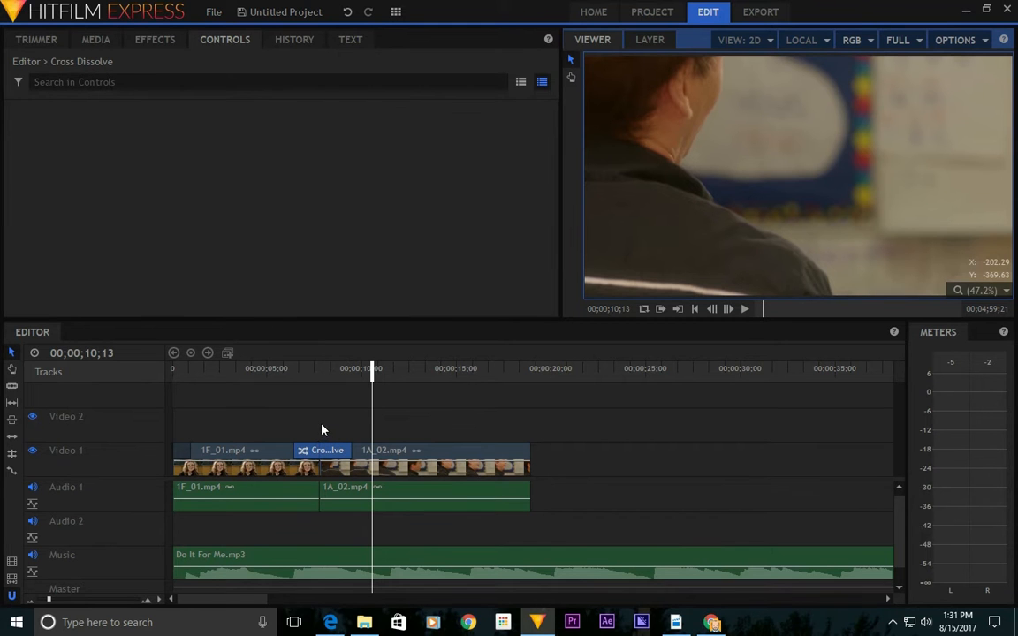
{"action": "left_click_drag", "start_coordinate": [318, 370], "coordinate": [319, 371]}
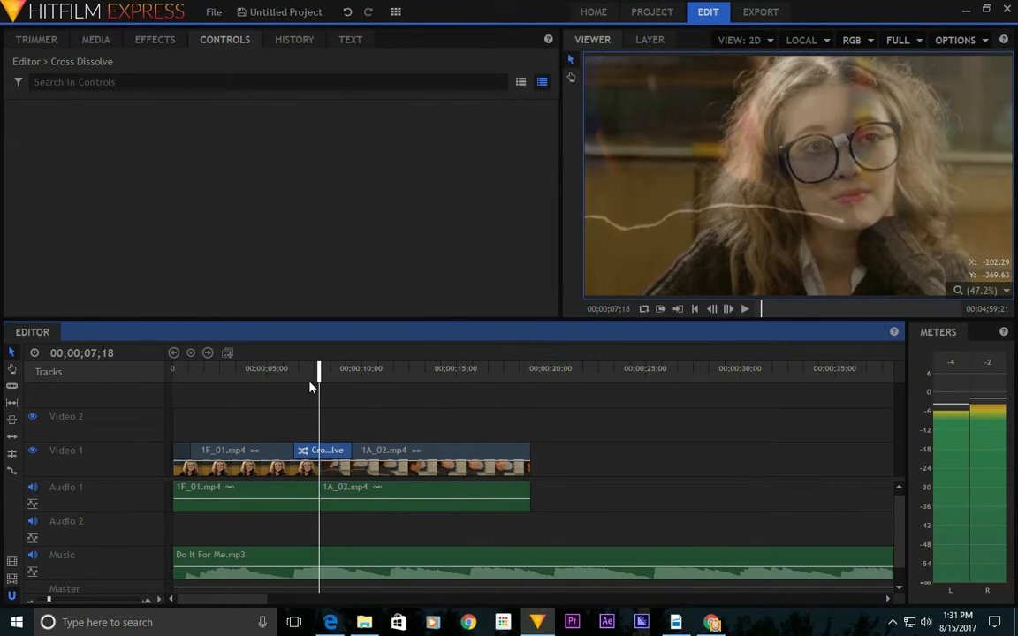
Remove the Cross Dissolve between the 1F_01.mp4 and 1A_02.mp4 clips on Video 1.
{"action": "left_click", "coordinate": [304, 476]}
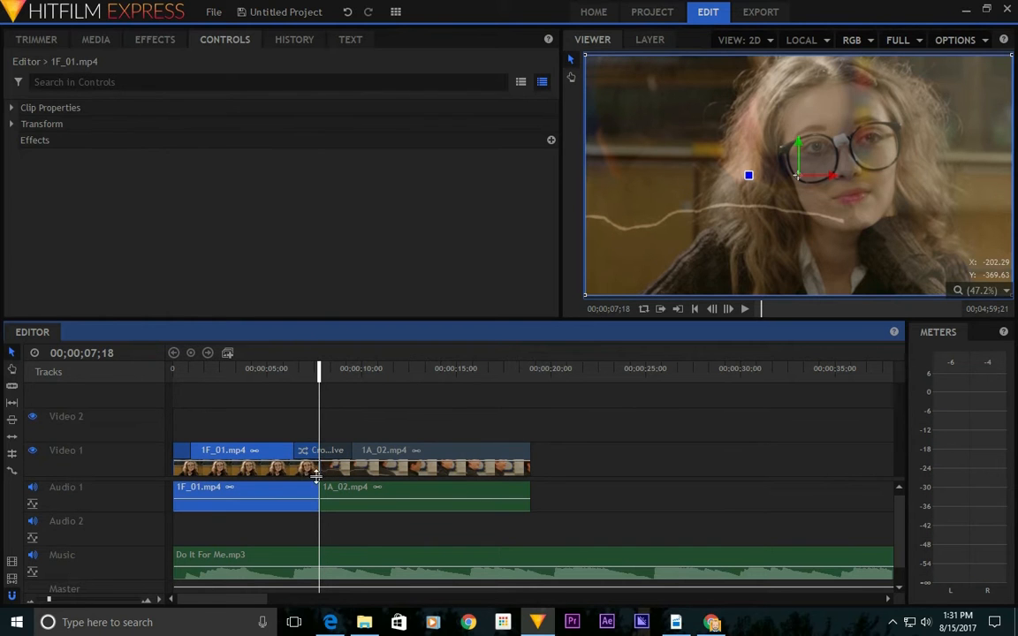
{"action": "left_click", "coordinate": [337, 453]}
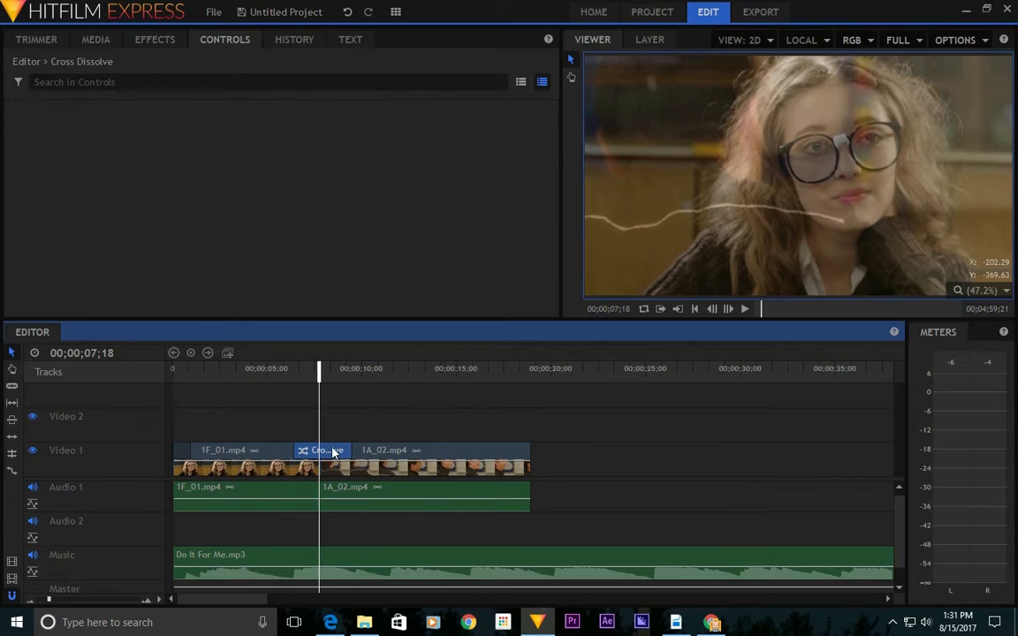
{"action": "key", "text": "Delete"}
Move the 1F_01.mp4 clip to Video 2 and slide 1A_02.mp4 earlier on Video 1, overlapping from about 6 seconds.
{"action": "left_click_drag", "start_coordinate": [301, 458], "coordinate": [299, 432]}
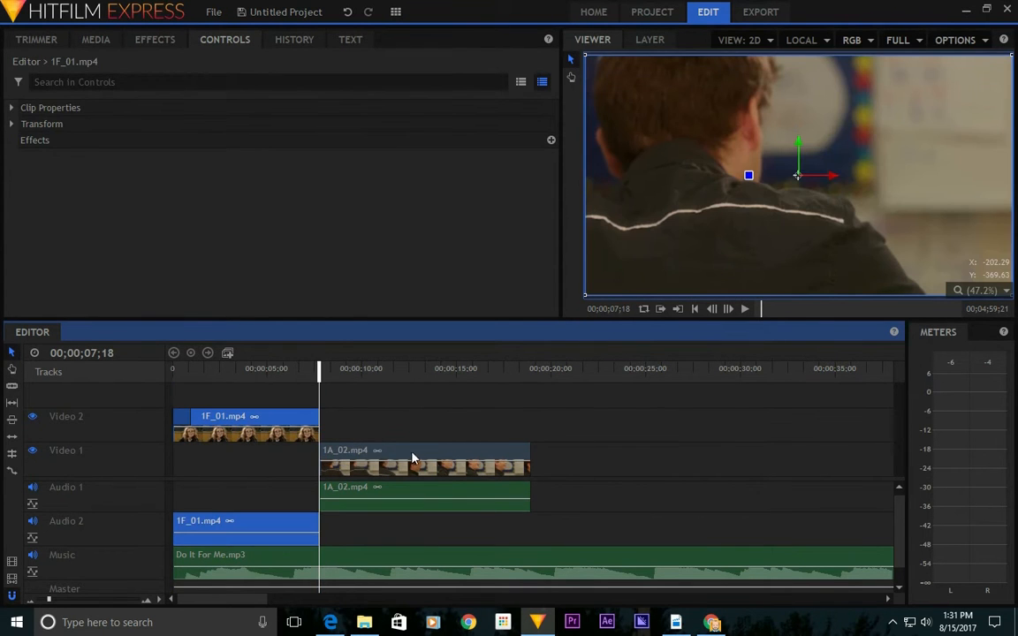
{"action": "left_click_drag", "start_coordinate": [411, 457], "coordinate": [386, 461]}
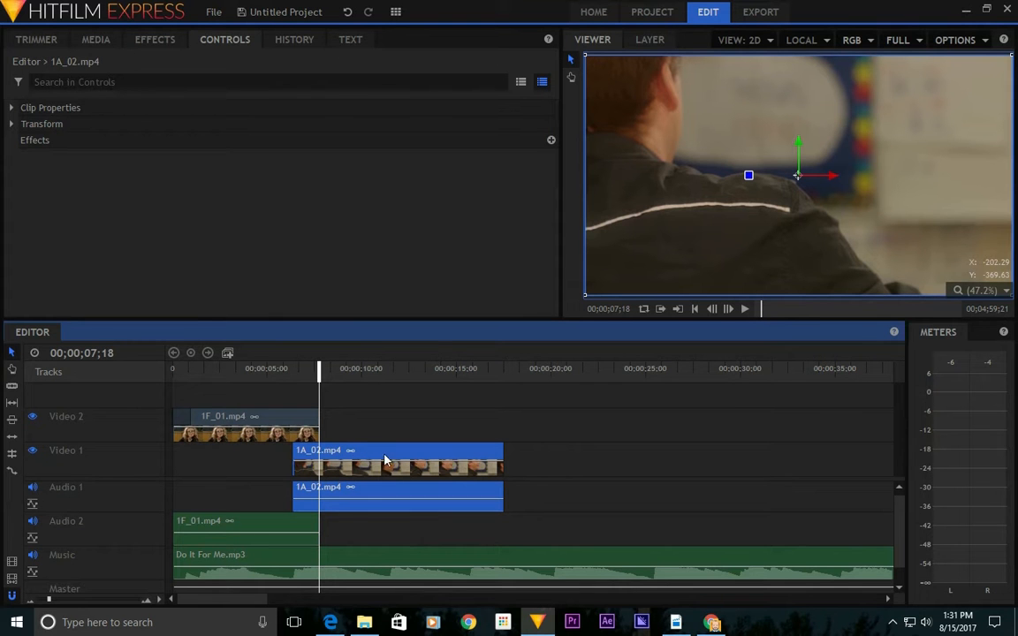
{"action": "left_click_drag", "start_coordinate": [381, 457], "coordinate": [375, 456]}
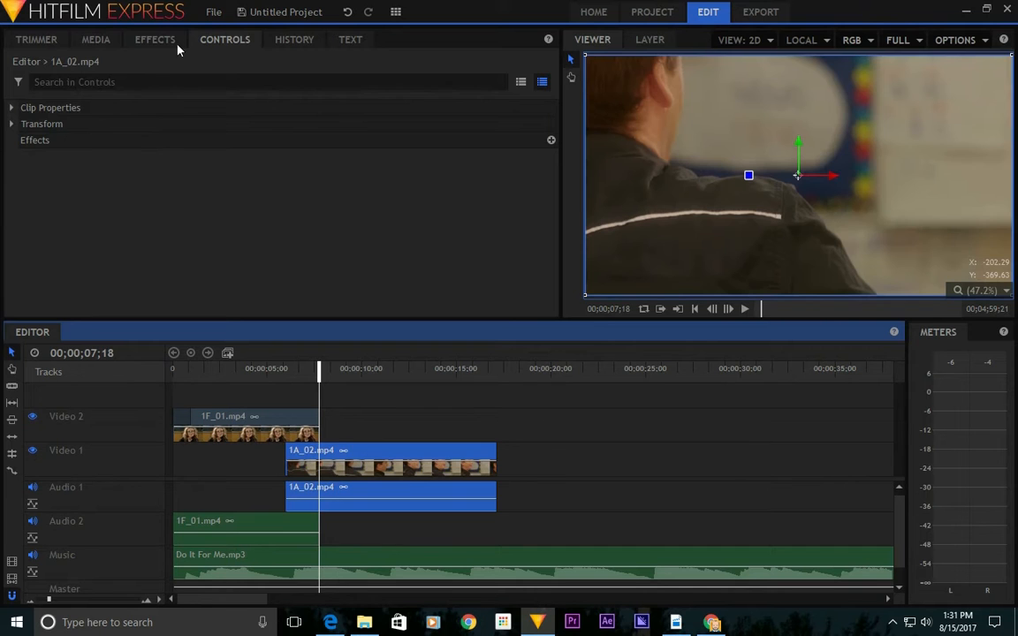
Add a Cross Dissolve to the end of 1F_01.mp4 on Video 2 and extend it back to the start of 1A_02.mp4.
{"action": "left_click", "coordinate": [147, 41]}
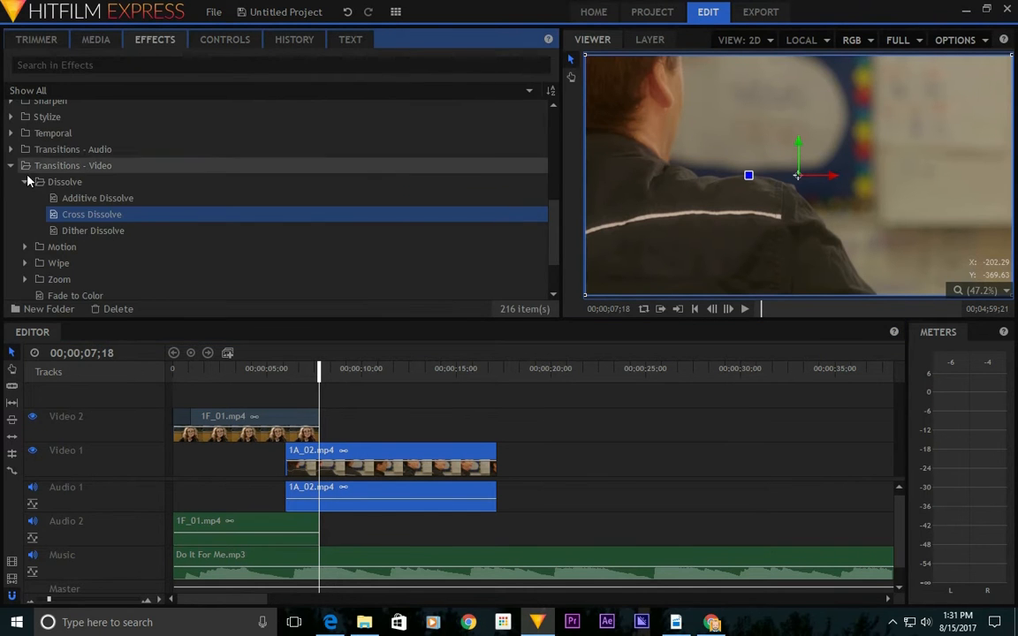
{"action": "scroll", "coordinate": [88, 183], "scroll_direction": "down", "scroll_amount": 1}
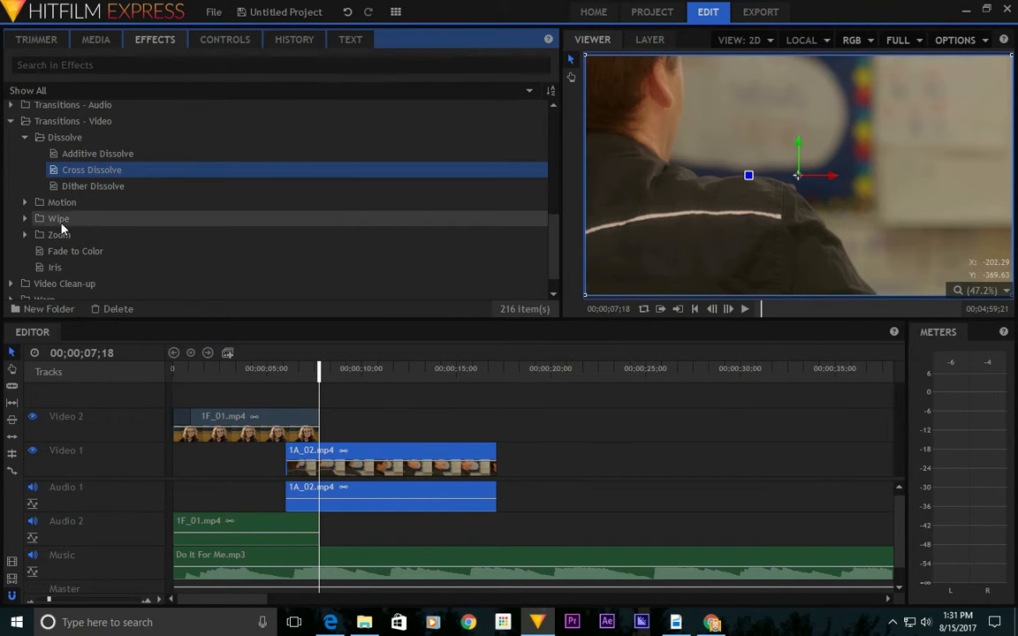
{"action": "left_click_drag", "start_coordinate": [75, 170], "coordinate": [286, 305]}
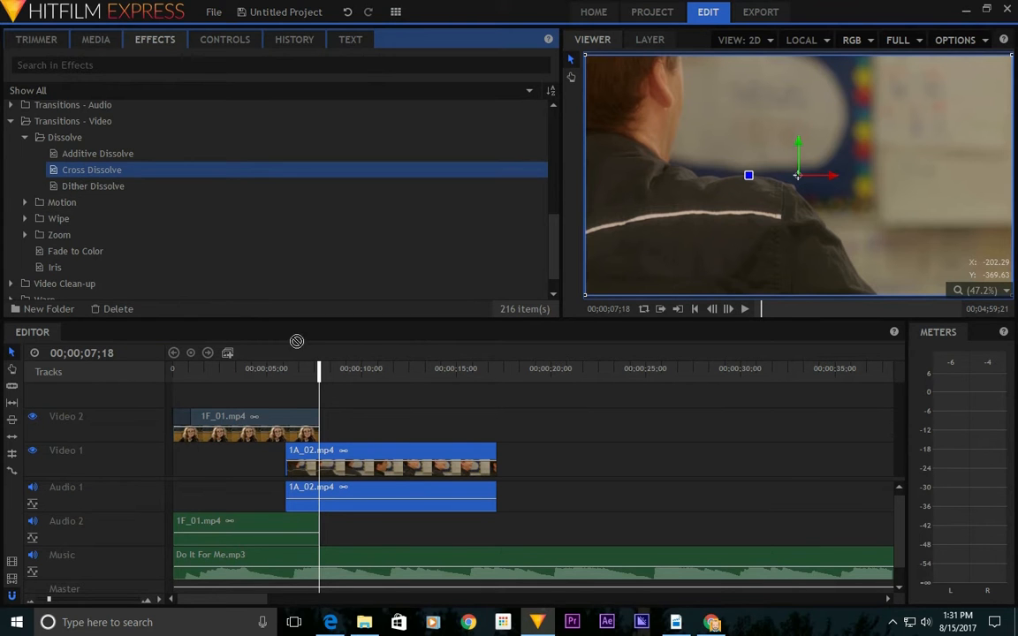
{"action": "left_click_drag", "start_coordinate": [313, 429], "coordinate": [311, 429]}
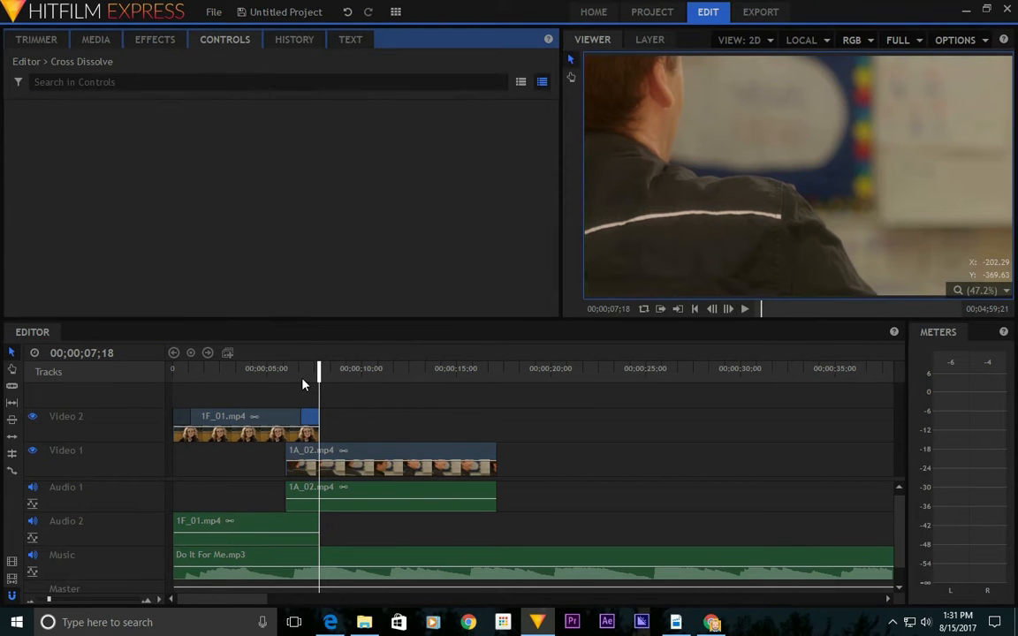
{"action": "left_click", "coordinate": [338, 453]}
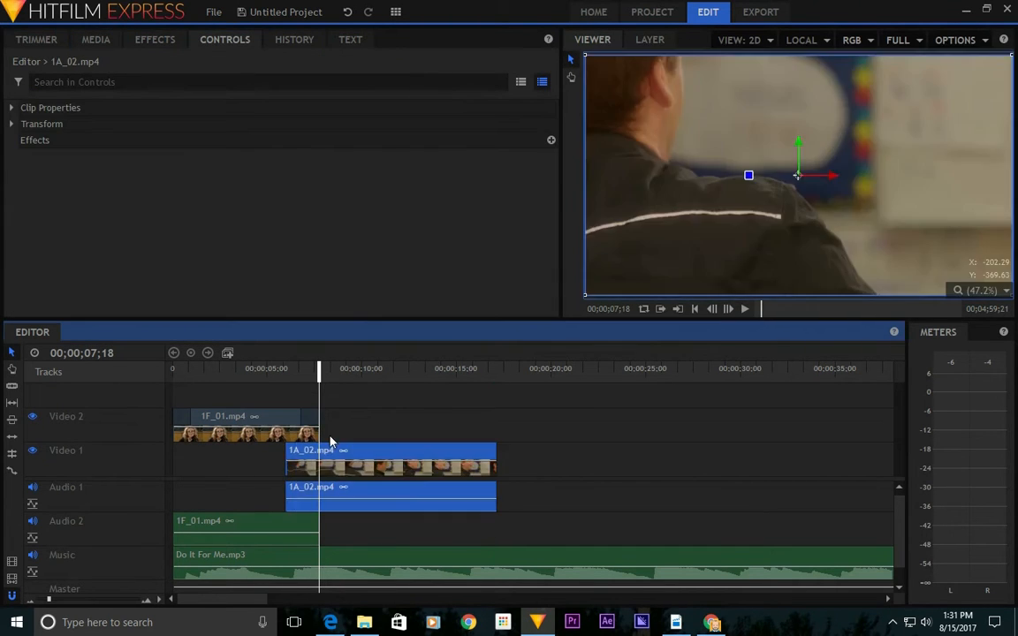
{"action": "left_click_drag", "start_coordinate": [295, 416], "coordinate": [281, 416]}
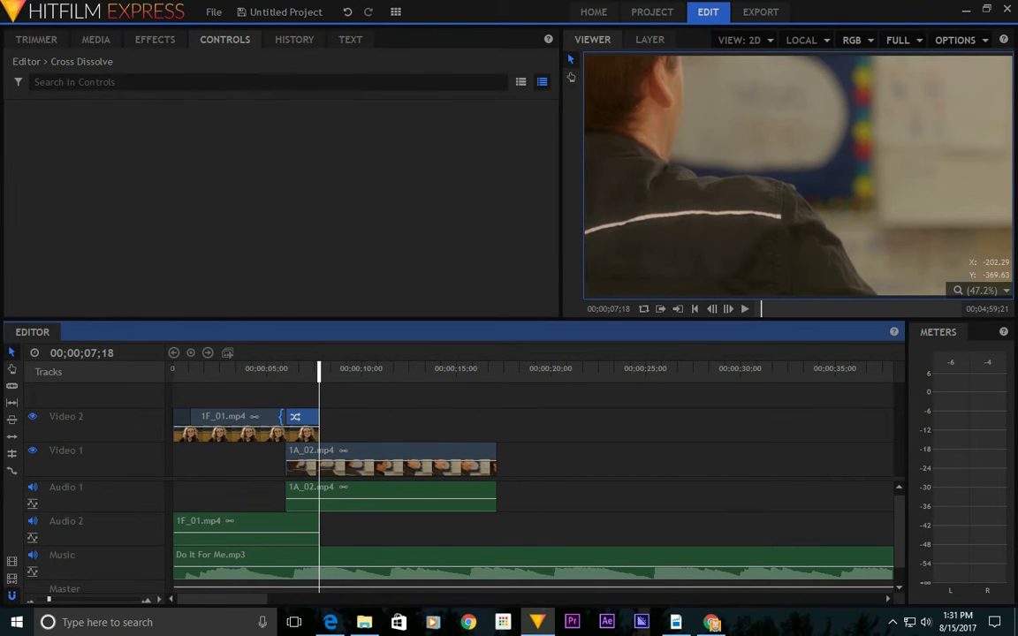
Play the overlapping dissolve from 00;00;04;10 to review the blend and the timing of the boy's turn.
{"action": "left_click", "coordinate": [267, 371]}
{"action": "left_click", "coordinate": [257, 374]}
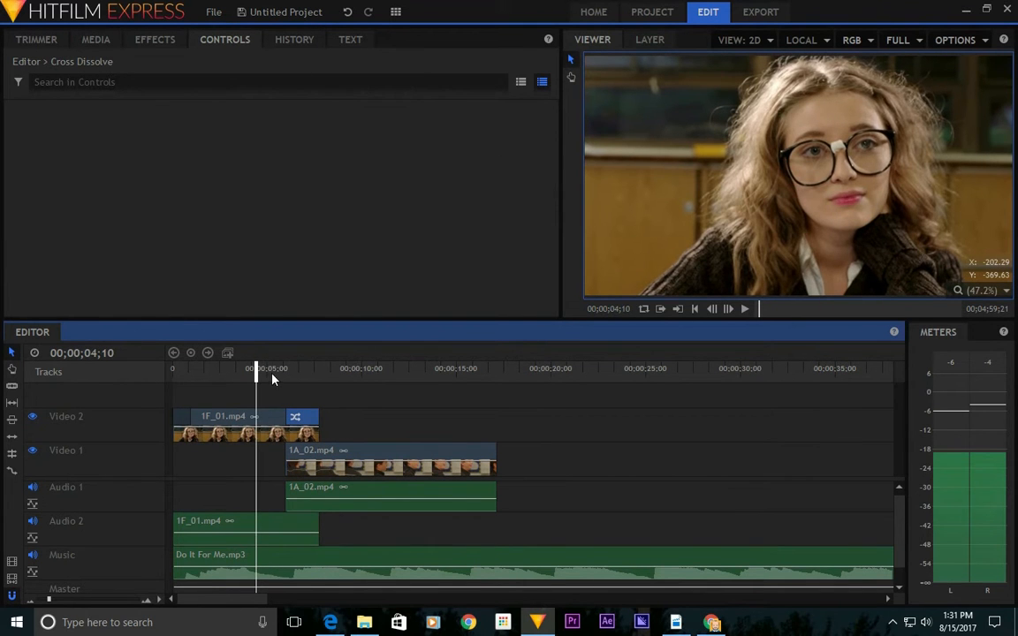
{"action": "key", "text": "space"}
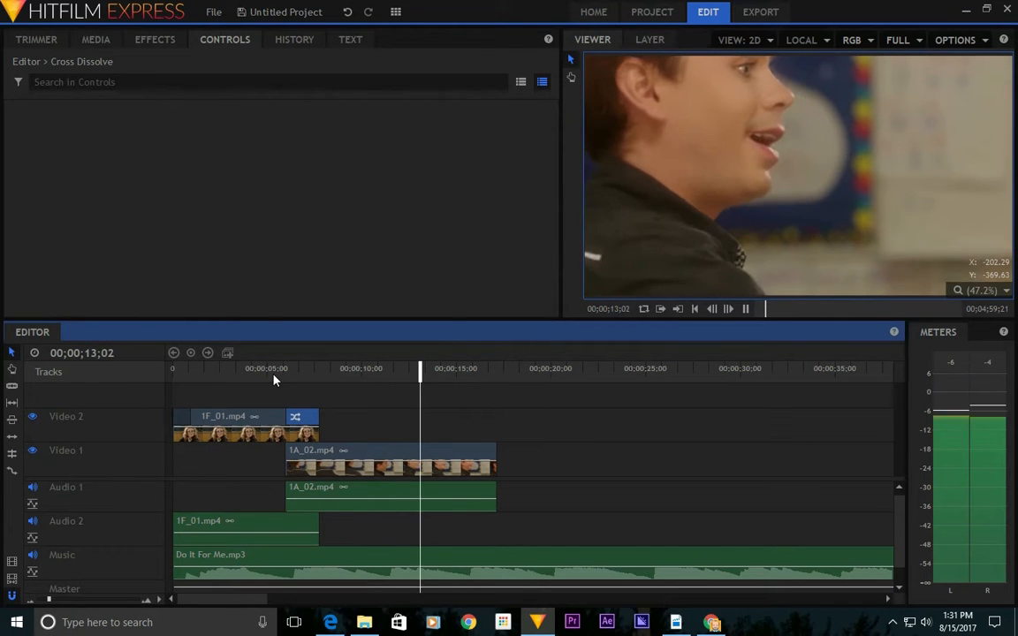
{"action": "key", "text": "space"}
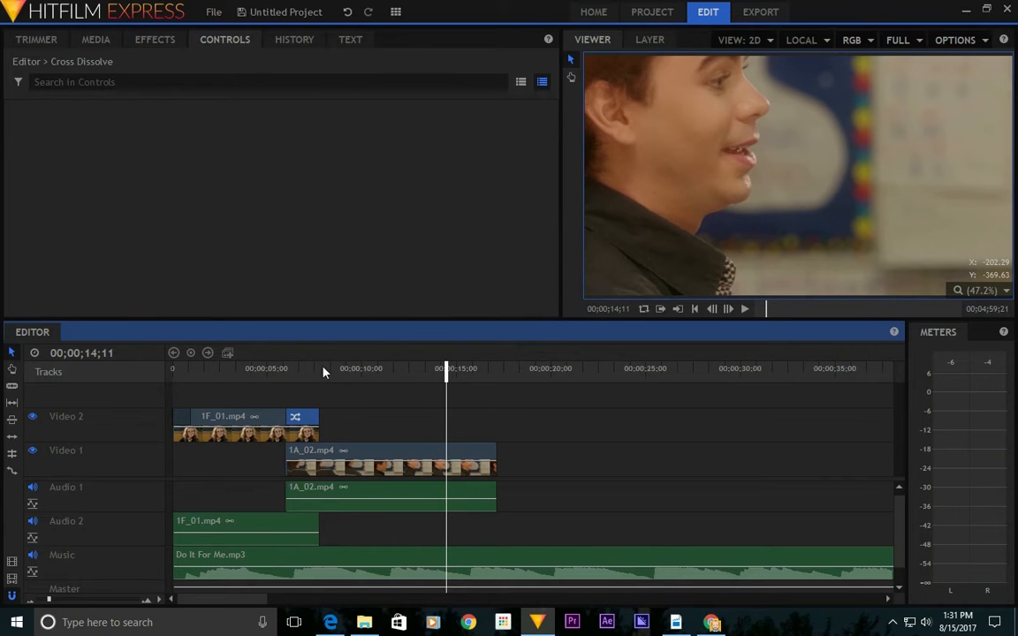
{"action": "key", "text": "space"}
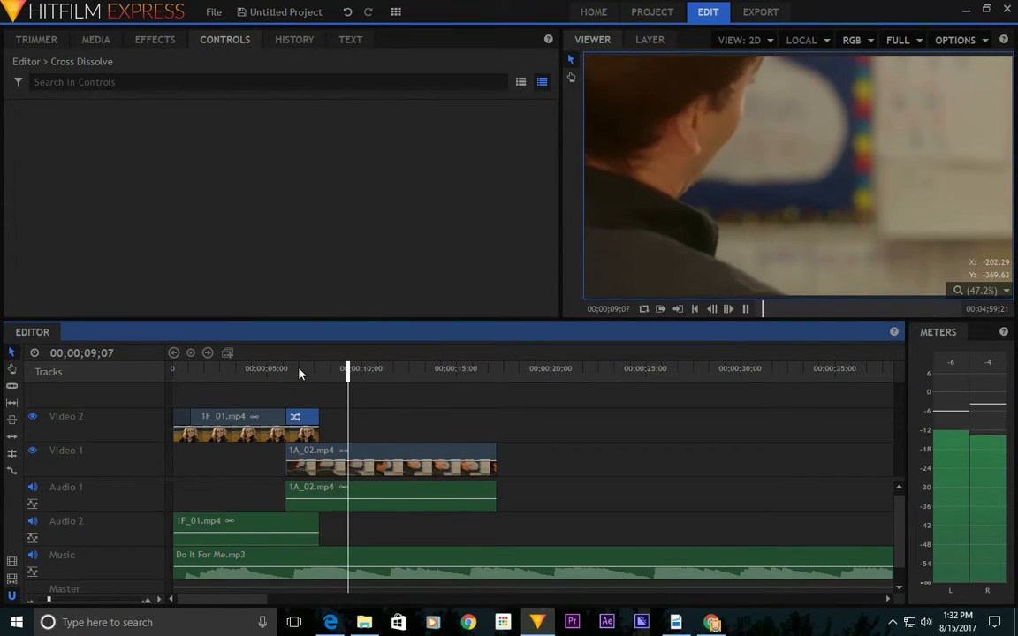
{"action": "key", "text": "space"}
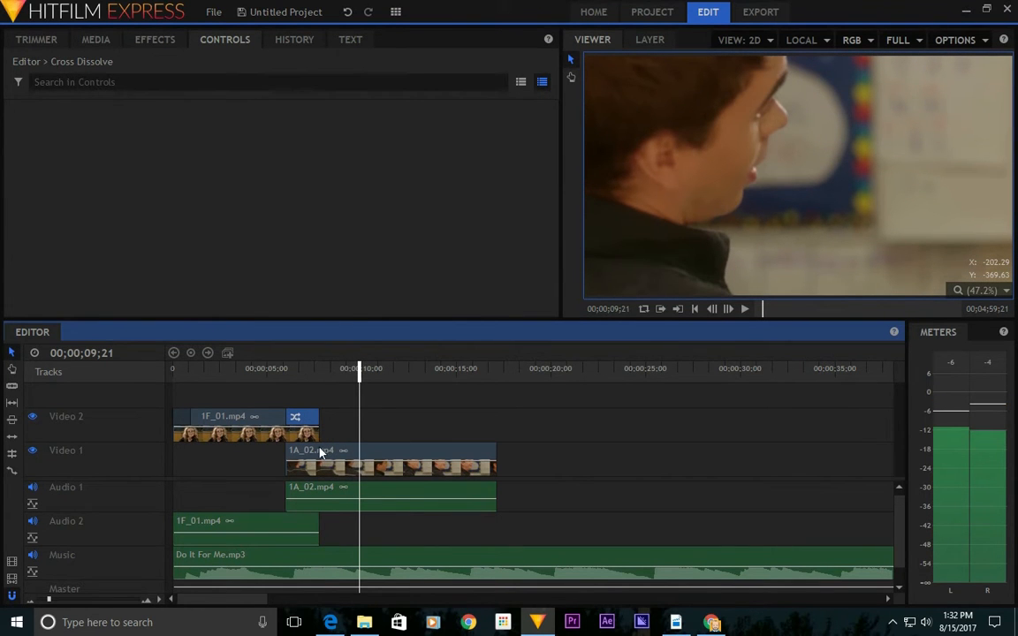
Trim about 3 seconds off the start of 1A_02.mp4, close it back up to the dissolve's start, and play it.
{"action": "left_click_drag", "start_coordinate": [287, 453], "coordinate": [344, 451]}
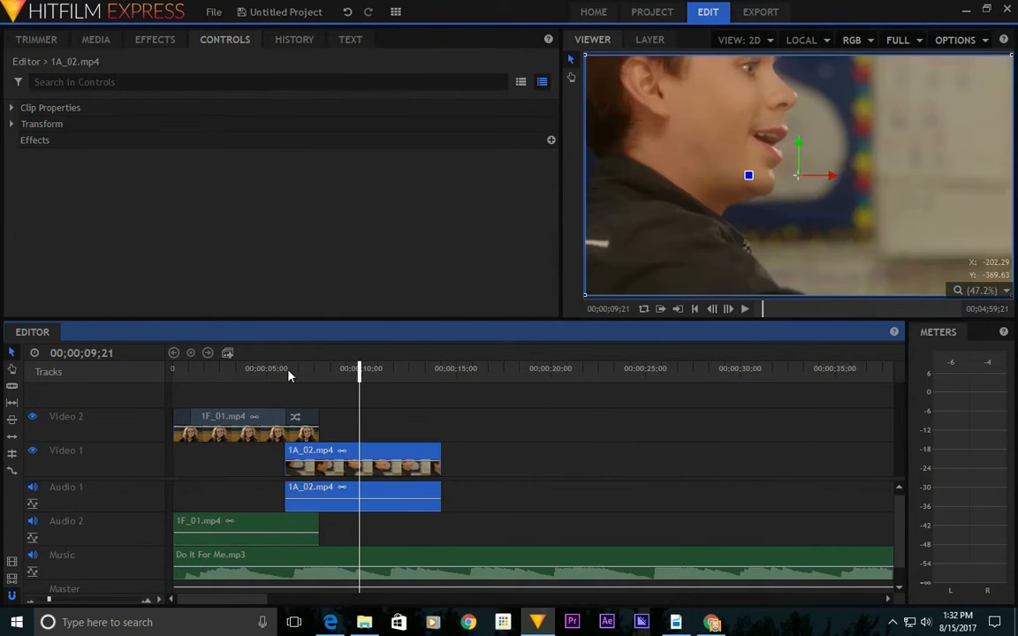
{"action": "left_click", "coordinate": [272, 369]}
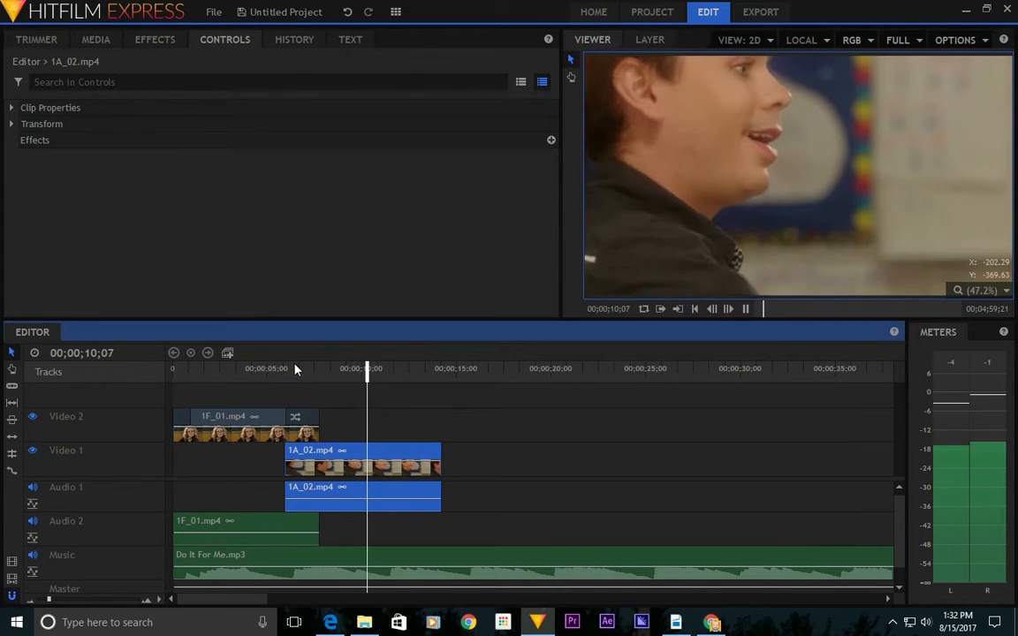
{"action": "key", "text": "space"}
Step frame by frame through the dissolve from 00;00;05;22 to 00;00;07;12 to examine how the two shots blend.
{"action": "left_click", "coordinate": [285, 370]}
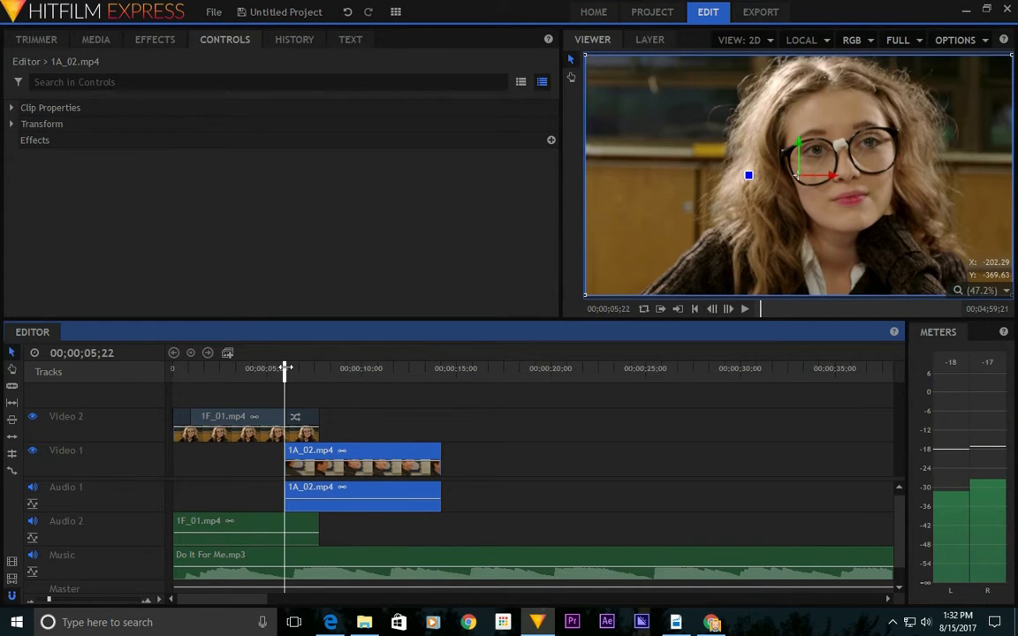
{"action": "key", "text": "period"}
{"action": "key", "text": "period"}
{"action": "key", "text": "period"}
{"action": "key", "text": "period"}
{"action": "key", "text": "period"}
{"action": "key", "text": "period"}
{"action": "key", "text": "period"}
{"action": "key", "text": "period"}
{"action": "key", "text": "period"}
{"action": "key", "text": "period"}
{"action": "key", "text": "period"}
{"action": "key", "text": "period"}
{"action": "key", "text": "period"}
{"action": "key", "text": "period"}
{"action": "key", "text": "period"}
{"action": "key", "text": "period"}
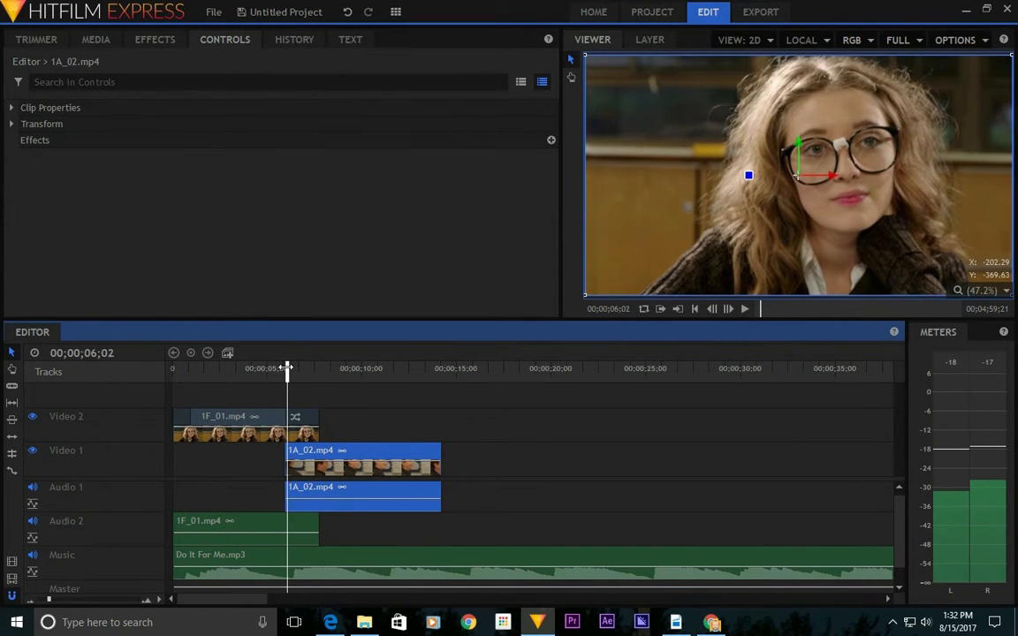
{"action": "key", "text": "period"}
{"action": "key", "text": "period"}
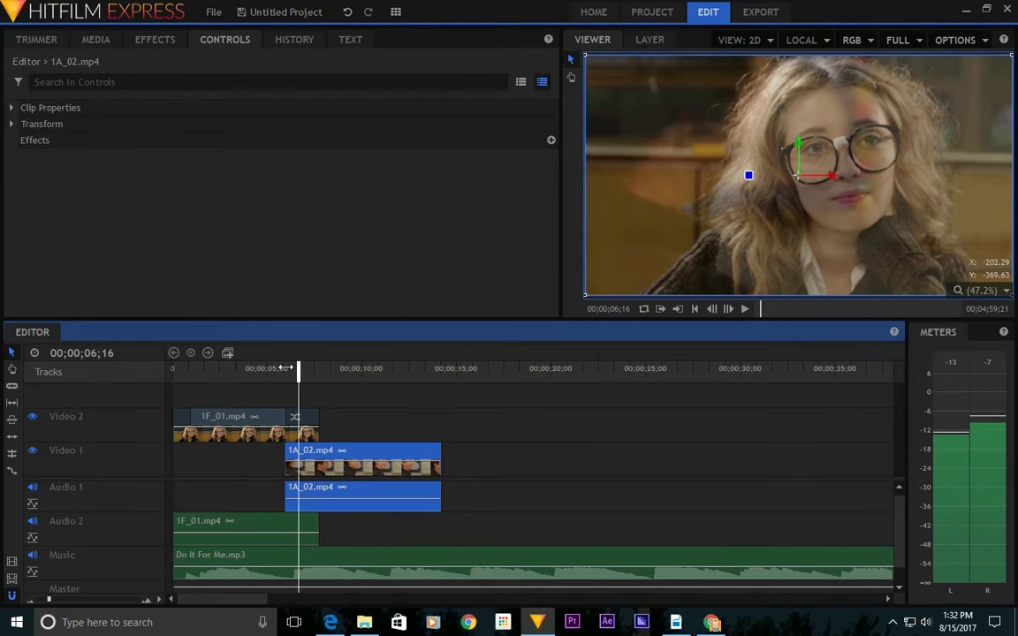
{"action": "key", "text": "period"}
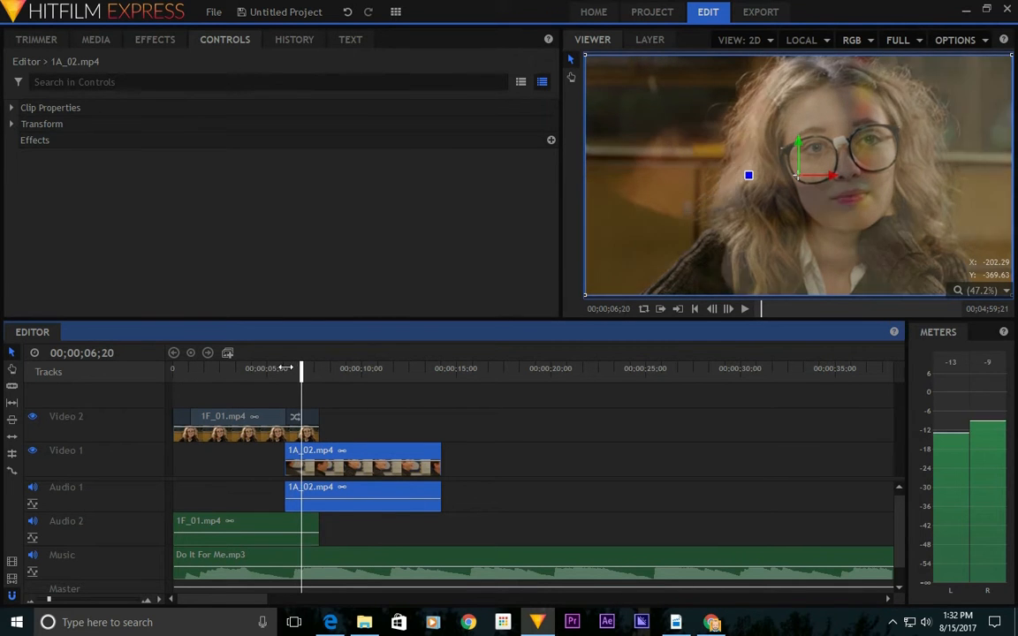
{"action": "key", "text": "period"}
{"action": "key", "text": "period"}
{"action": "key", "text": "period"}
{"action": "key", "text": "period"}
{"action": "key", "text": "period"}
{"action": "key", "text": "period"}
{"action": "key", "text": "period"}
{"action": "key", "text": "period"}
{"action": "key", "text": "period"}
{"action": "key", "text": "period"}
{"action": "key", "text": "period"}
{"action": "key", "text": "period"}
{"action": "key", "text": "period"}
{"action": "key", "text": "period"}
{"action": "key", "text": "period"}
{"action": "key", "text": "period"}
{"action": "key", "text": "period"}
{"action": "key", "text": "period"}
{"action": "key", "text": "period"}
{"action": "key", "text": "period"}
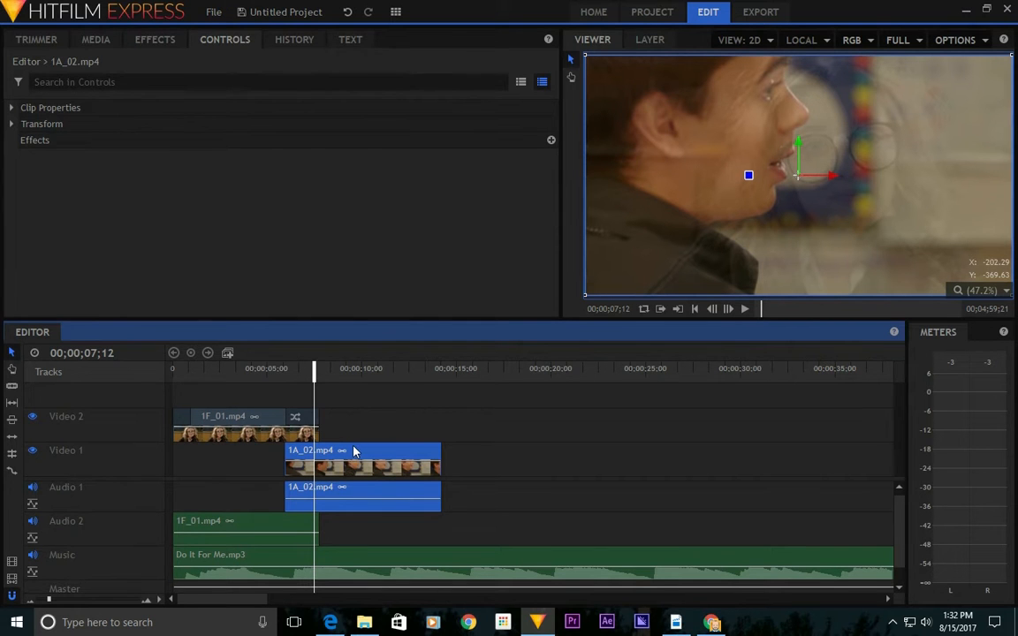
Restore about 0.7 seconds at the head of 1A_02.mp4, keeping its start at the dissolve's beginning, and play it back.
{"action": "left_click_drag", "start_coordinate": [357, 452], "coordinate": [371, 453]}
{"action": "left_click_drag", "start_coordinate": [298, 457], "coordinate": [284, 457]}
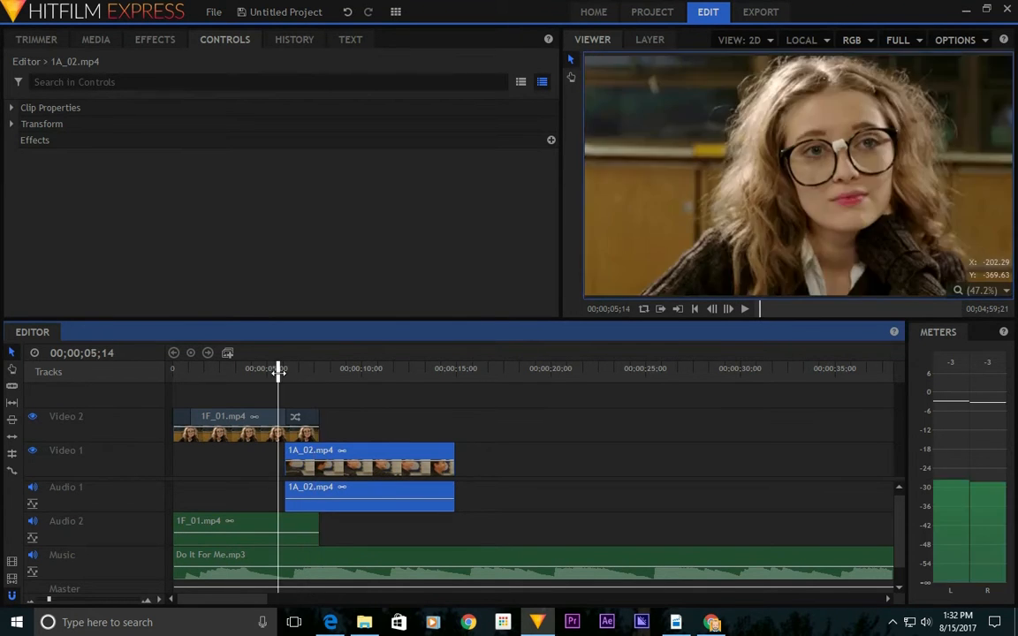
{"action": "key", "text": "space"}
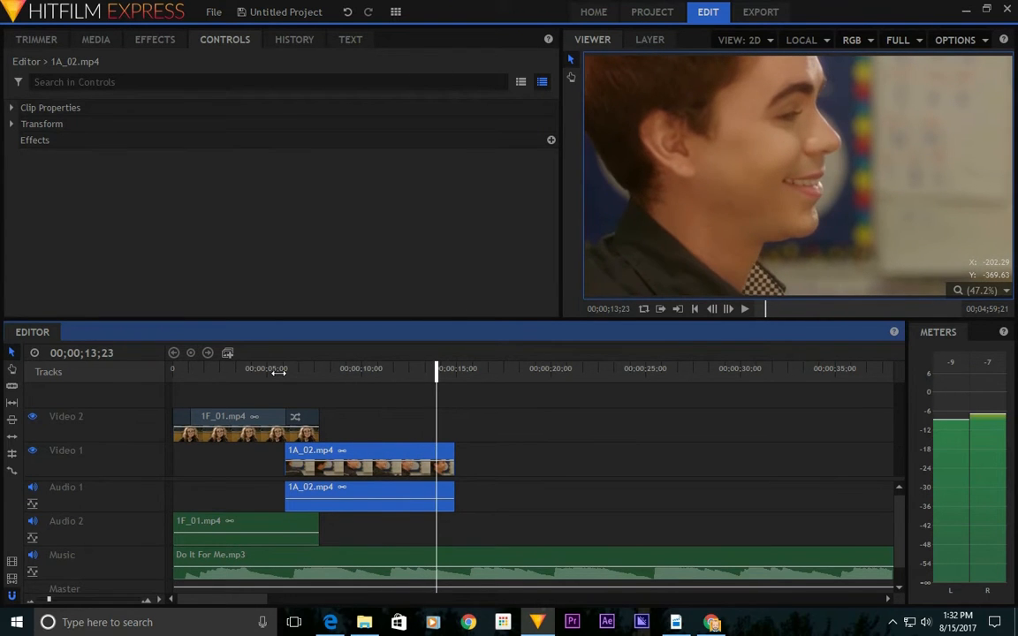
{"action": "key", "text": "space"}
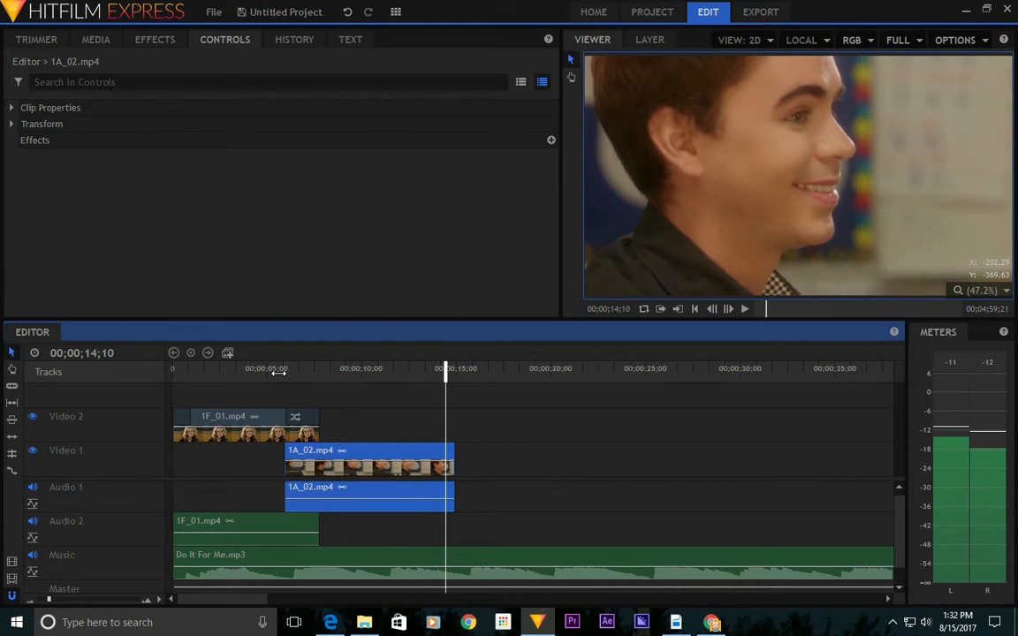
Step back frame by frame from 00;00;14;10 and replay the end of 1A_02.mp4 to examine where to cut away.
{"action": "key", "text": "comma"}
{"action": "key", "text": "comma"}
{"action": "key", "text": "comma"}
{"action": "key", "text": "comma"}
{"action": "key", "text": "comma"}
{"action": "key", "text": "comma"}
{"action": "key", "text": "comma"}
{"action": "key", "text": "comma"}
{"action": "key", "text": "comma"}
{"action": "key", "text": "comma"}
{"action": "key", "text": "comma"}
{"action": "key", "text": "comma"}
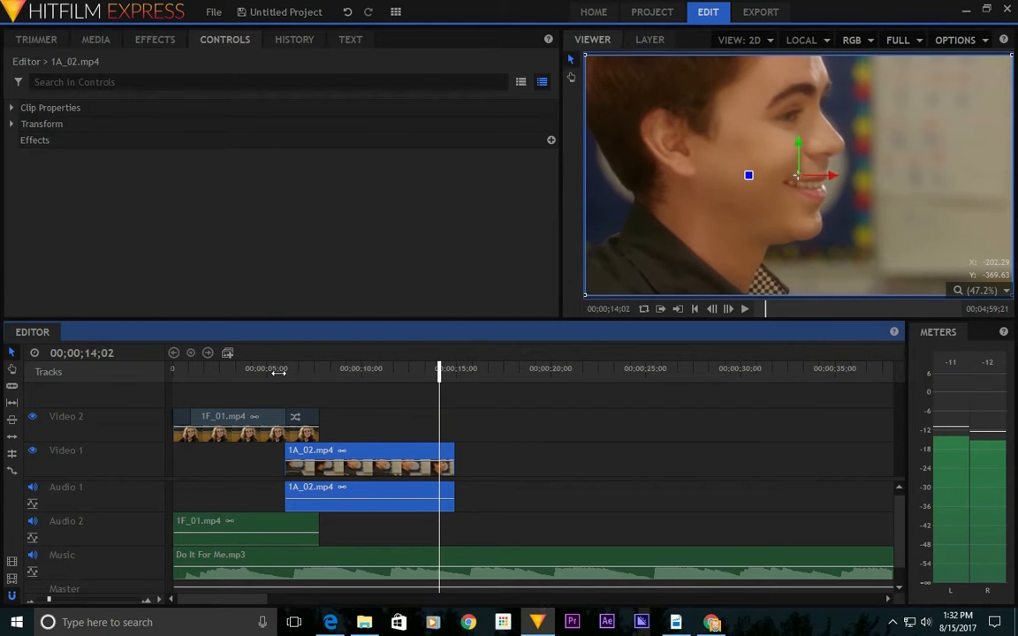
{"action": "key", "text": "comma"}
{"action": "key", "text": "comma"}
{"action": "key", "text": "comma"}
{"action": "key", "text": "comma"}
{"action": "key", "text": "space"}
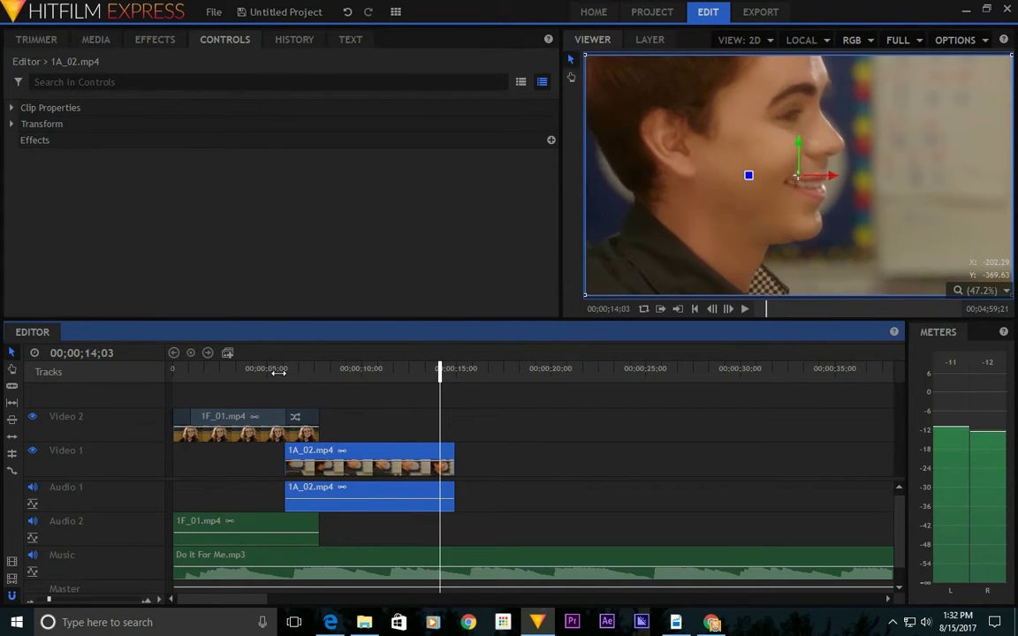
{"action": "key", "text": "space"}
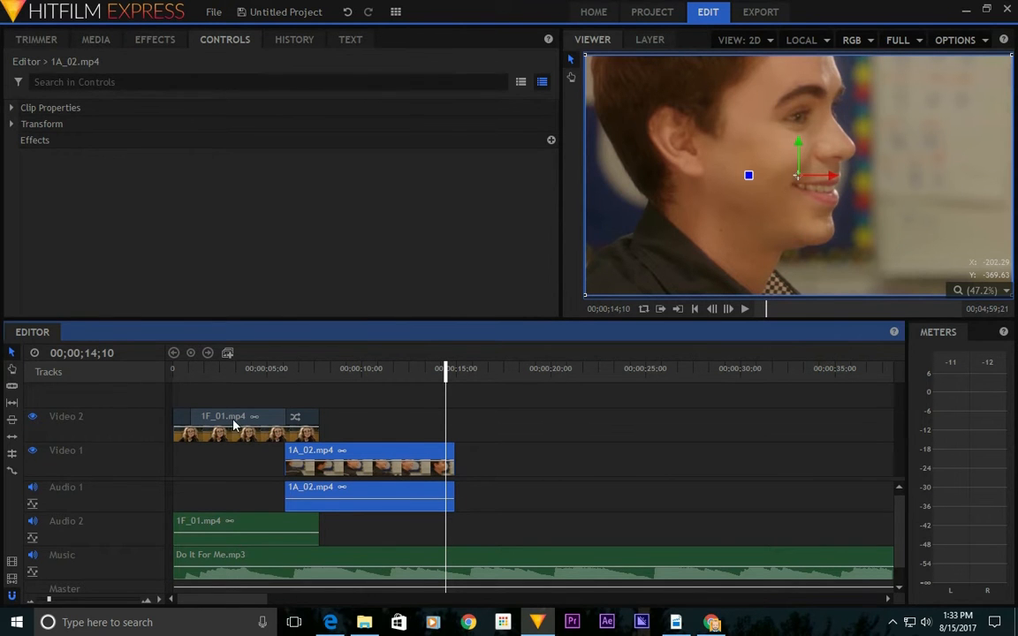
Review 1F_01.mp4 in the trimmer and mark the section from 00;00;14;19 to 00;00;20;01.
{"action": "left_click", "coordinate": [103, 37]}
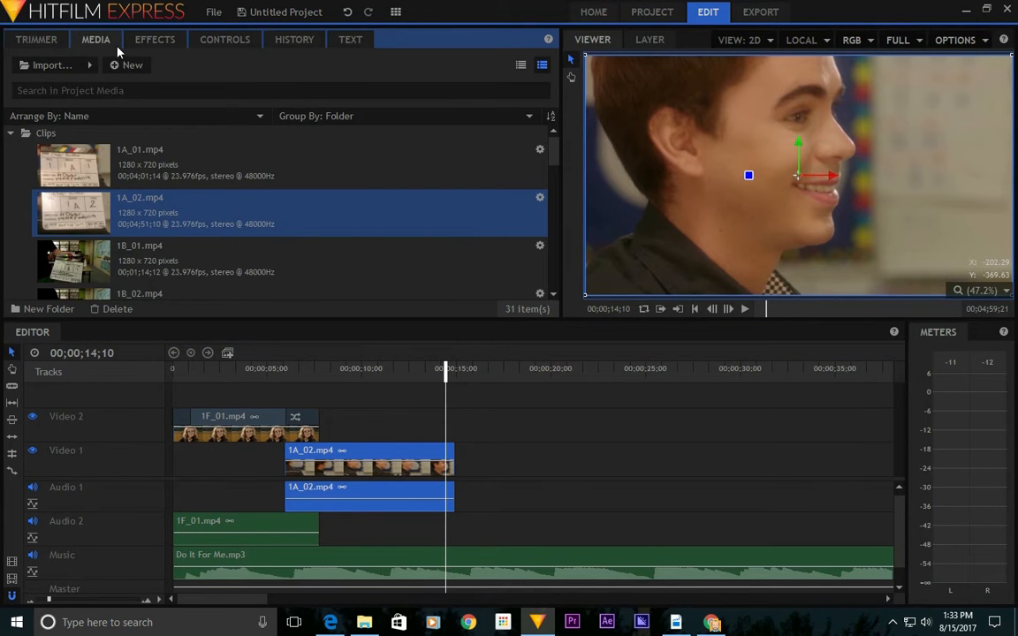
{"action": "scroll", "coordinate": [212, 210], "scroll_direction": "down", "scroll_amount": 5}
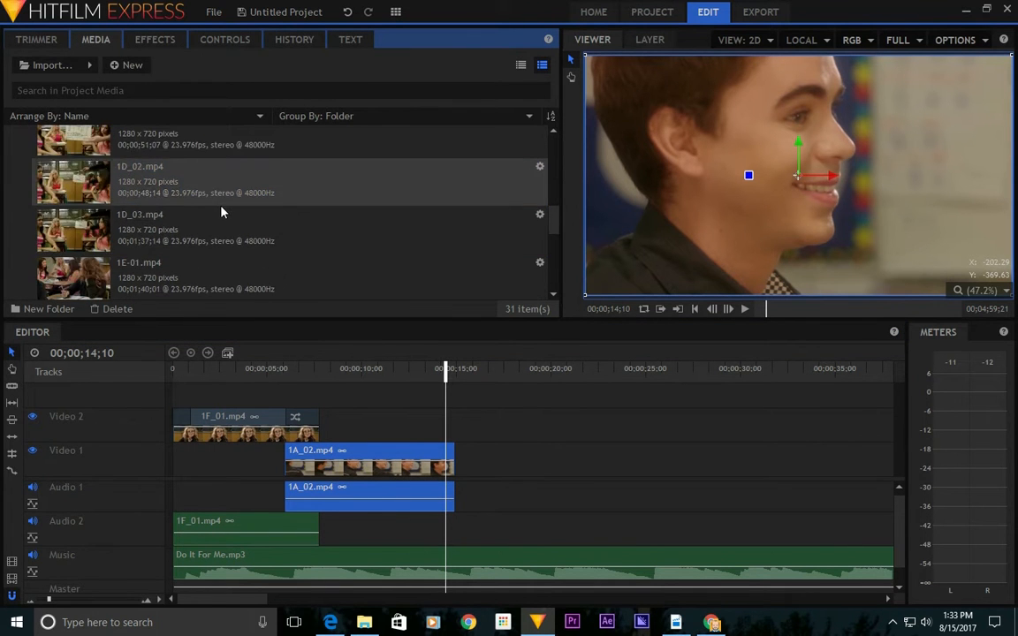
{"action": "scroll", "coordinate": [222, 212], "scroll_direction": "down", "scroll_amount": 4}
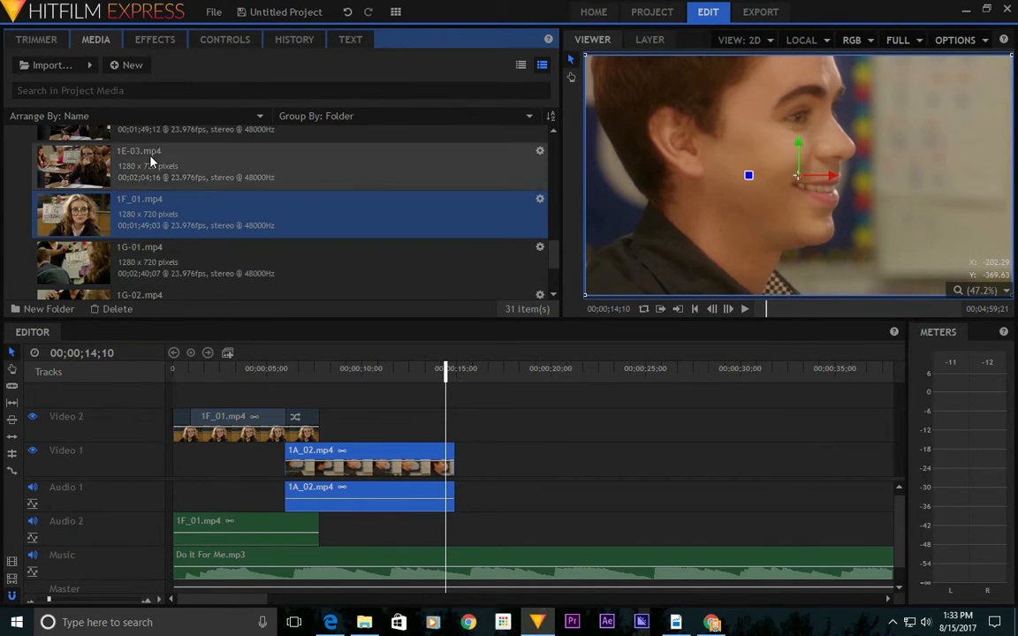
{"action": "left_click", "coordinate": [39, 37]}
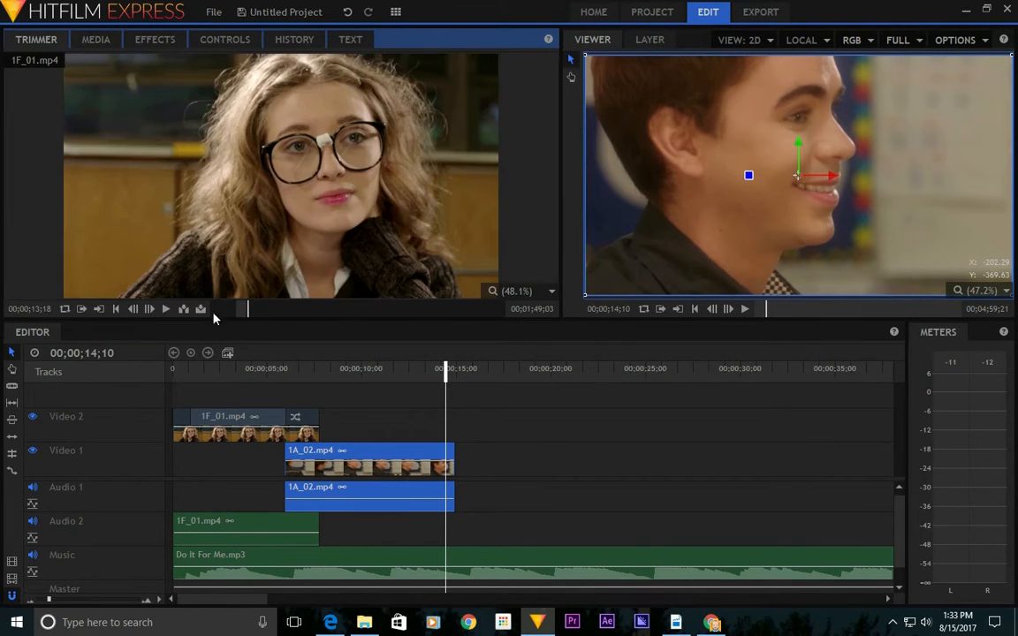
{"action": "left_click", "coordinate": [167, 309]}
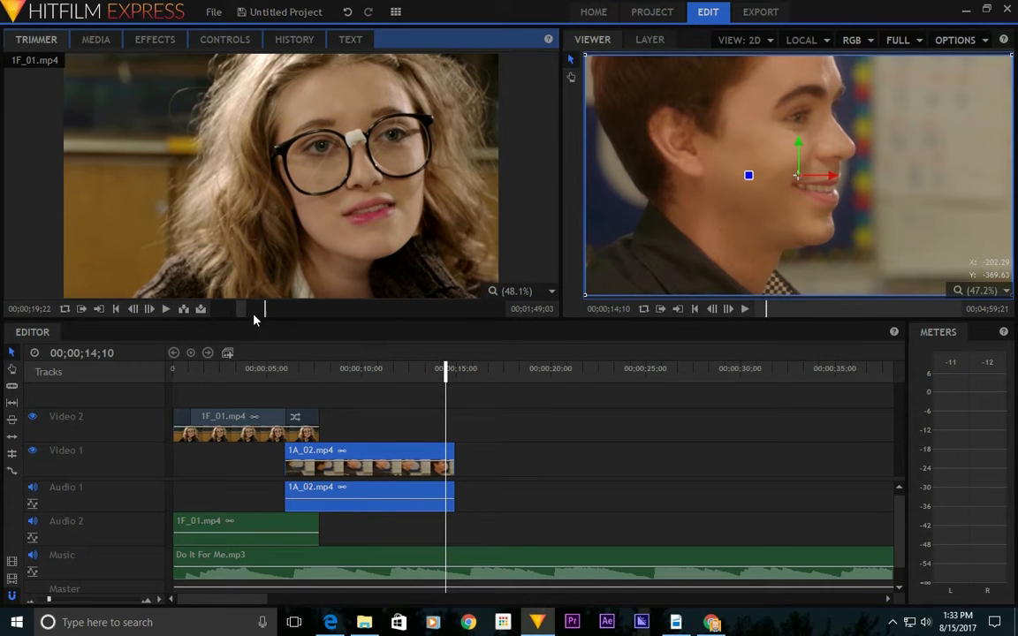
{"action": "left_click_drag", "start_coordinate": [261, 314], "coordinate": [252, 318]}
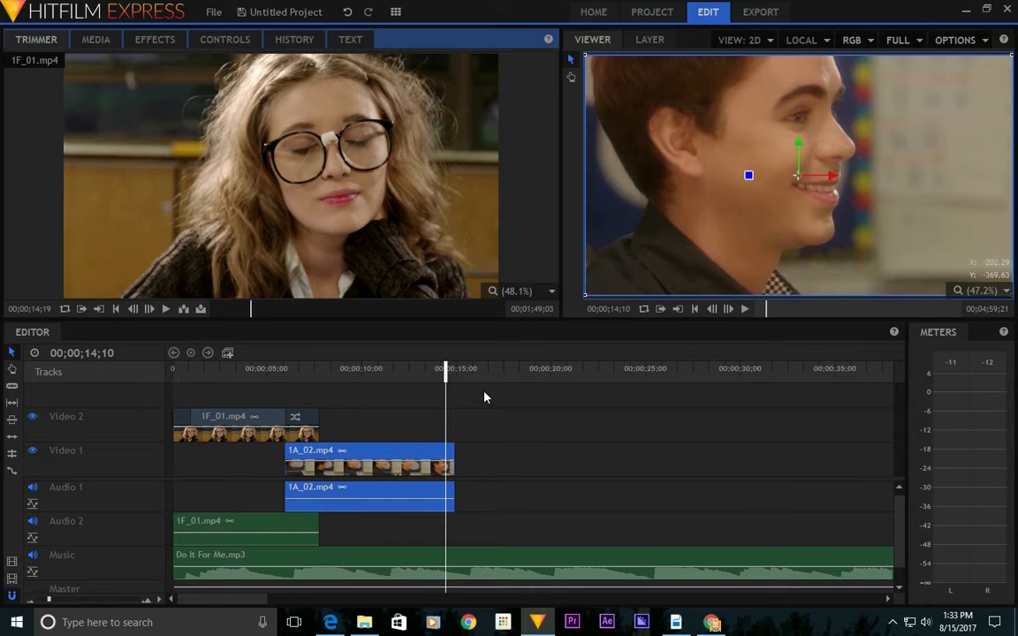
{"action": "left_click", "coordinate": [165, 310]}
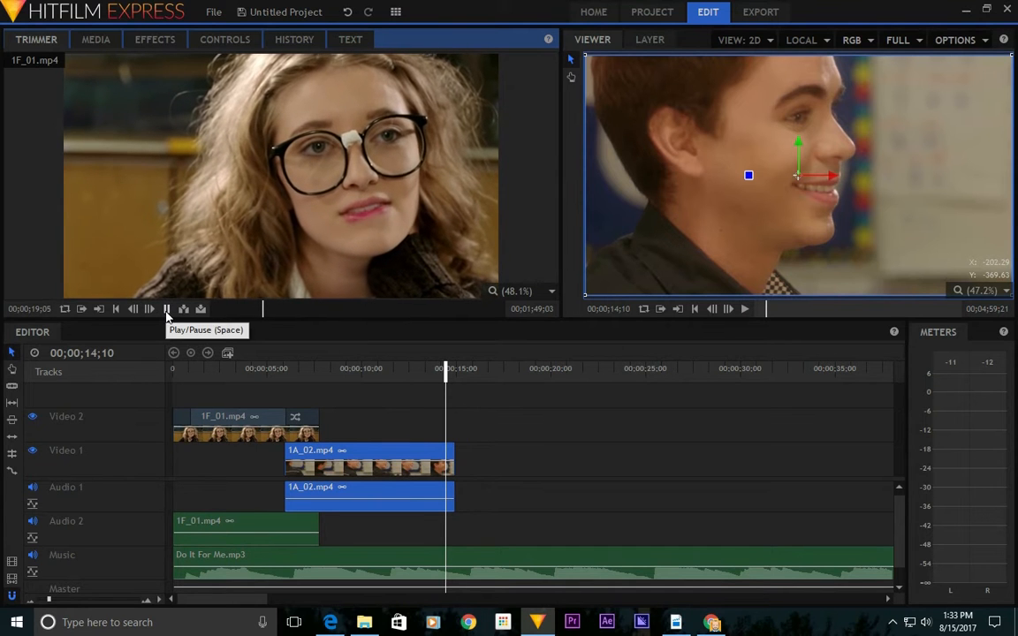
{"action": "left_click", "coordinate": [166, 314]}
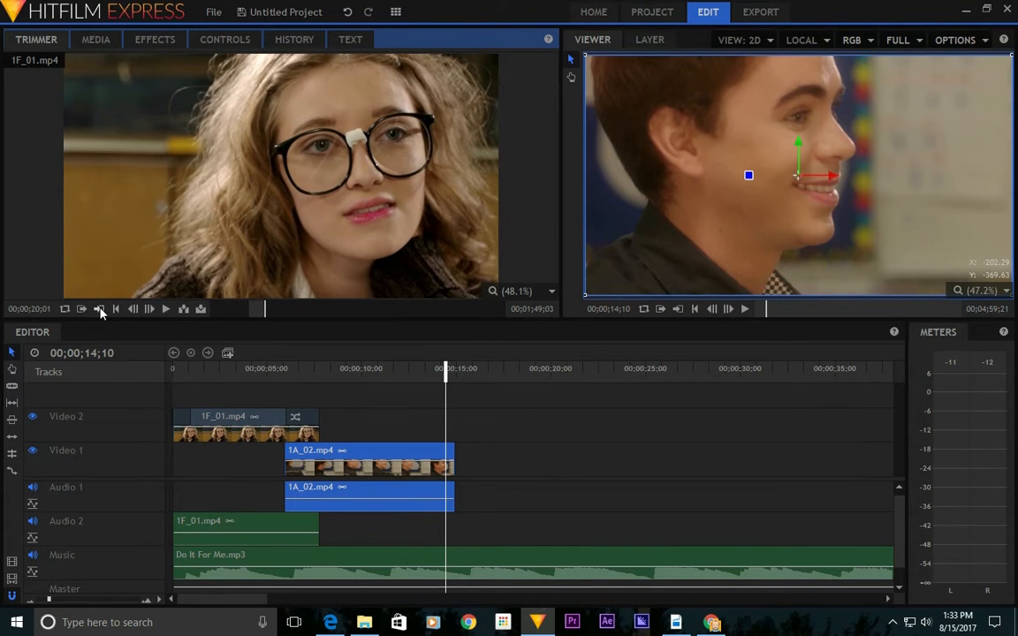
Add the marked 1F_01.mp4 section to the timeline and place it on Video 2, overlapping the end of 1A_02.mp4.
{"action": "left_click", "coordinate": [496, 371]}
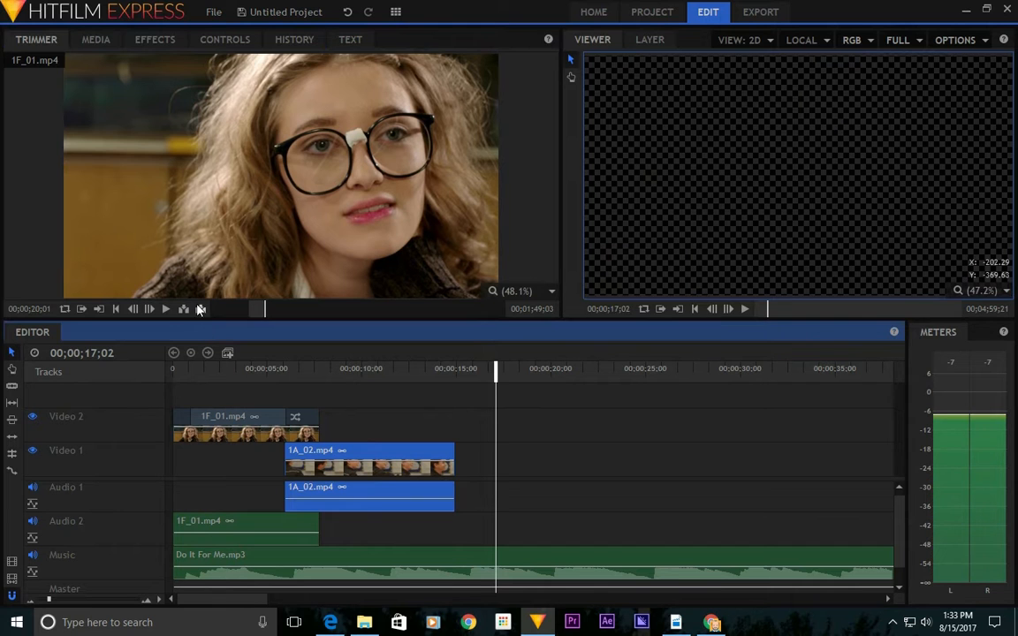
{"action": "left_click", "coordinate": [200, 309]}
{"action": "left_click_drag", "start_coordinate": [534, 461], "coordinate": [466, 415]}
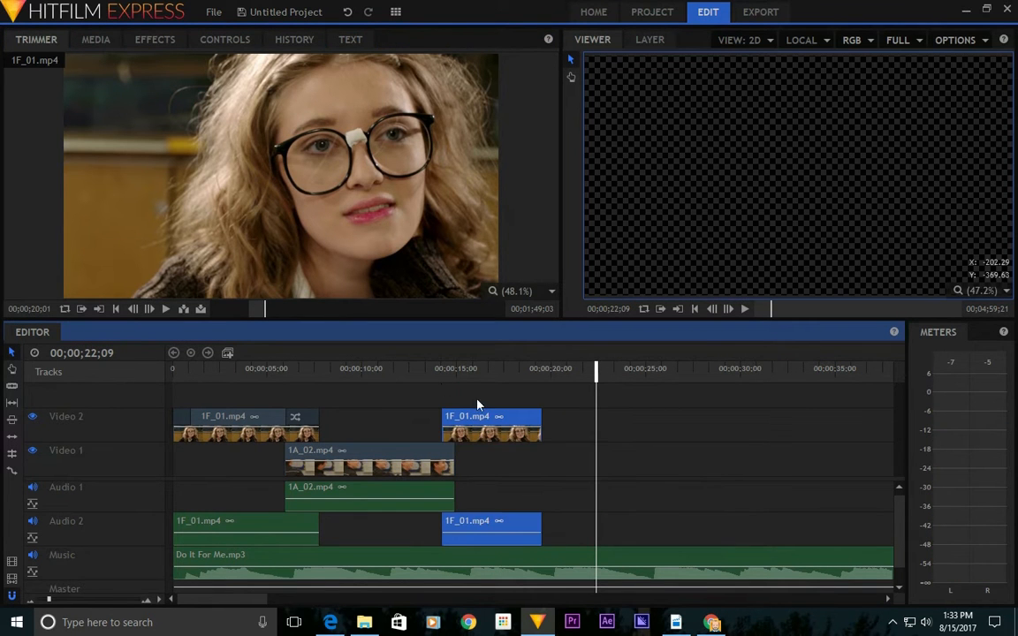
Add a Cross Dissolve to the start of the second 1F_01.mp4, shift that clip about 0.4 seconds earlier, and play the transition.
{"action": "left_click", "coordinate": [97, 40]}
{"action": "left_click", "coordinate": [150, 40]}
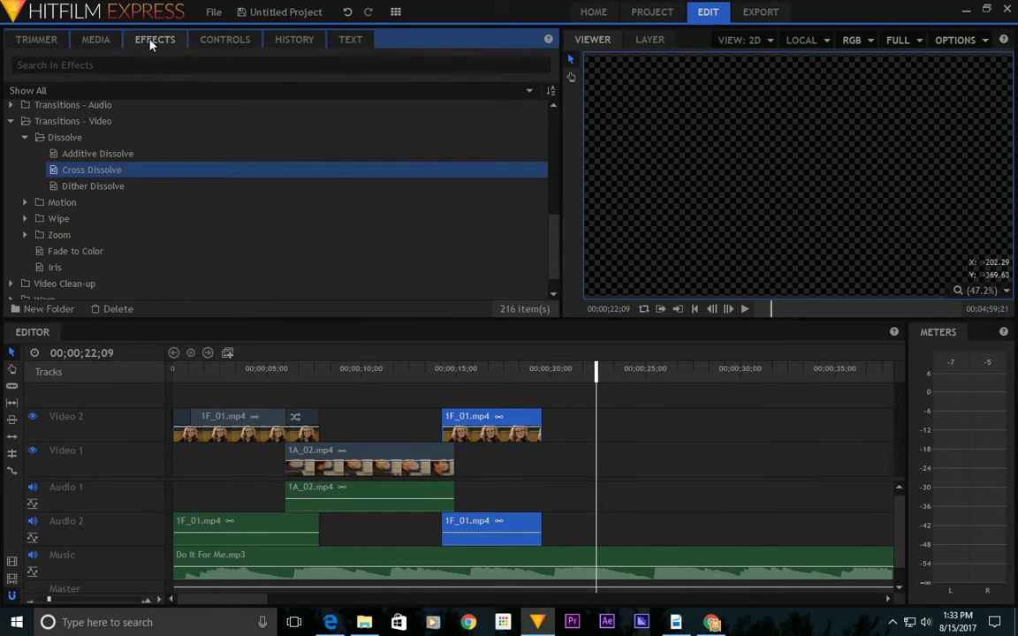
{"action": "left_click_drag", "start_coordinate": [111, 168], "coordinate": [138, 197]}
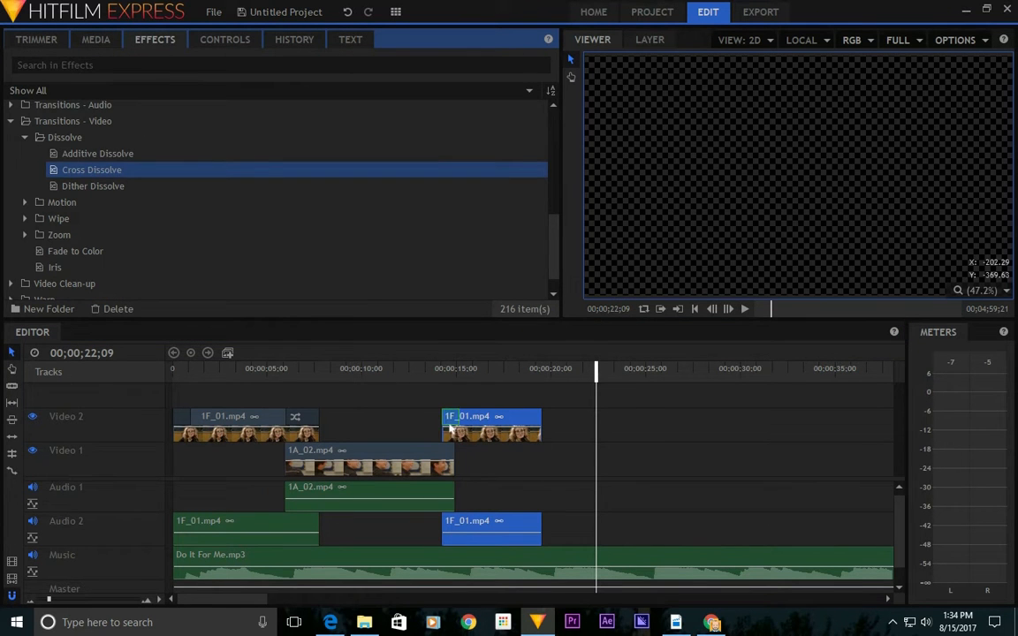
{"action": "left_click_drag", "start_coordinate": [450, 426], "coordinate": [472, 422]}
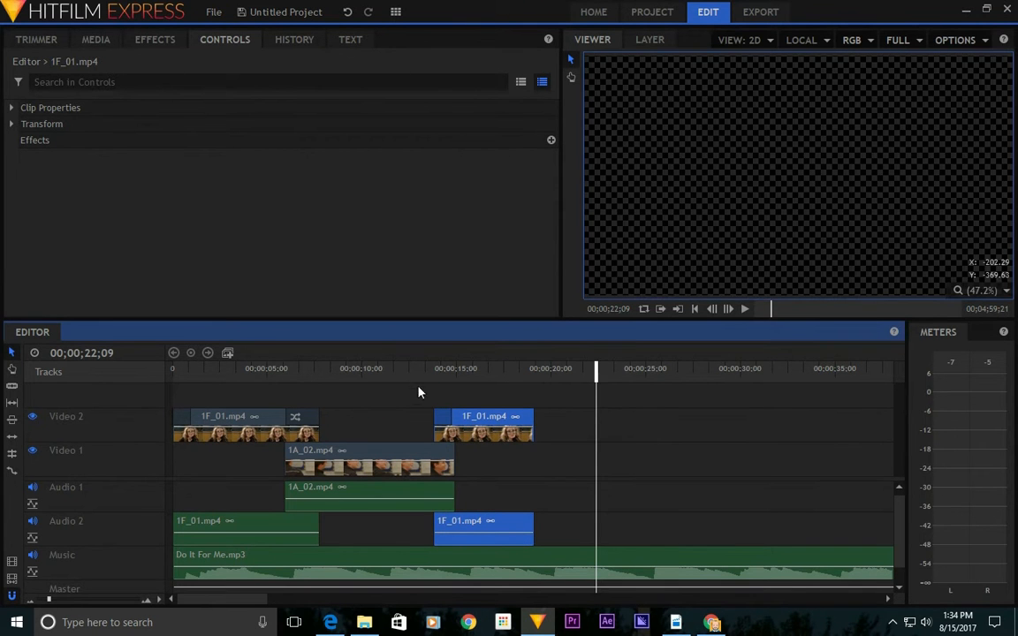
{"action": "left_click", "coordinate": [406, 369]}
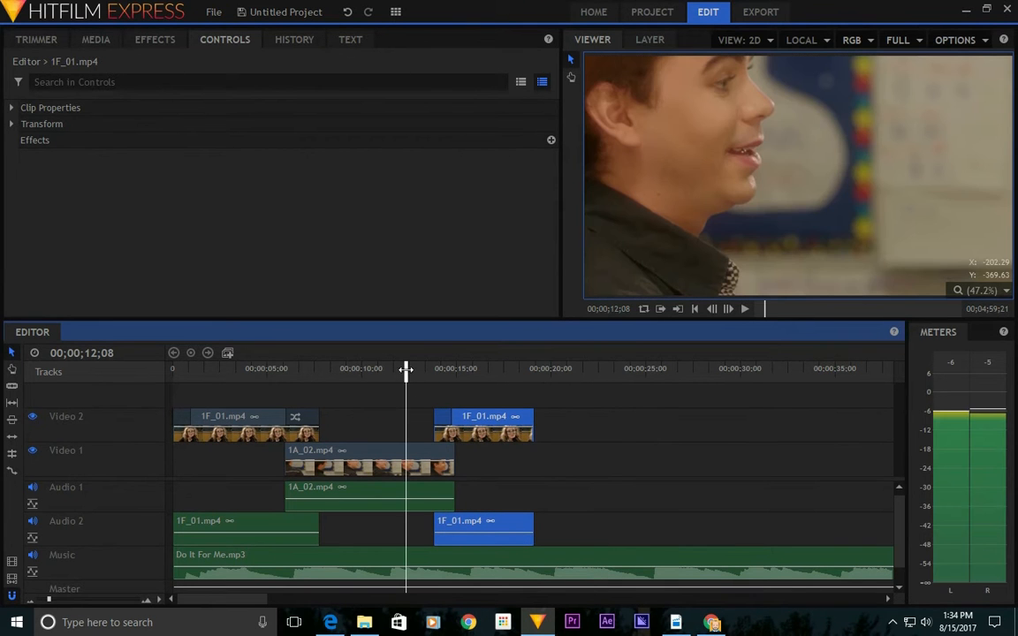
{"action": "key", "text": "space"}
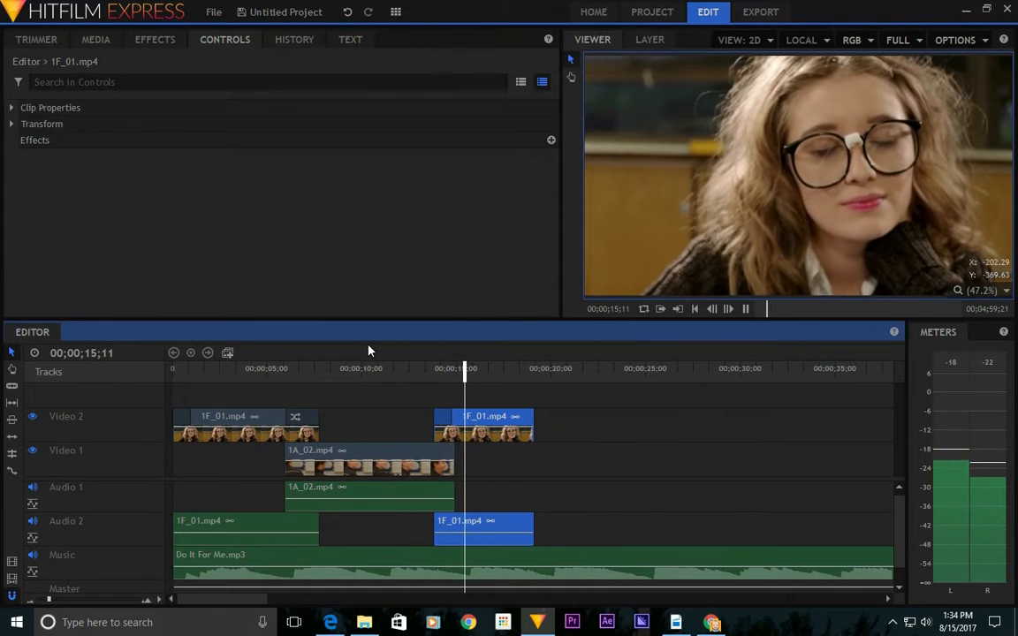
{"action": "key", "text": "space"}
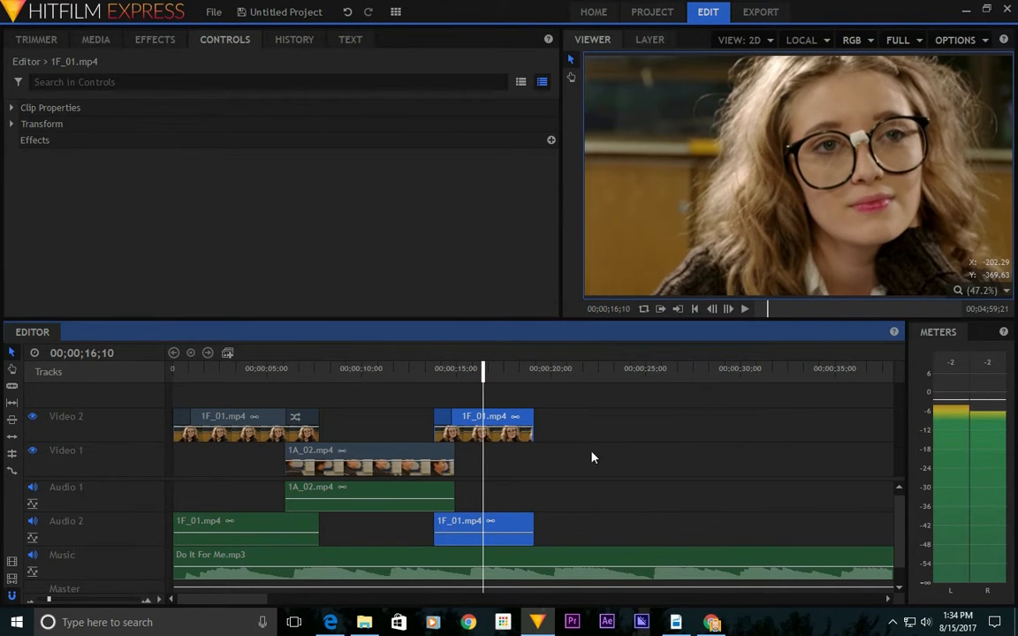
Move the second 1F_01.mp4 about 0.5 seconds later, extend the end of 1A_02.mp4 by the same amount, and play the transition.
{"action": "left_click_drag", "start_coordinate": [505, 422], "coordinate": [517, 422]}
{"action": "left_click_drag", "start_coordinate": [453, 459], "coordinate": [464, 459]}
{"action": "left_click", "coordinate": [428, 369]}
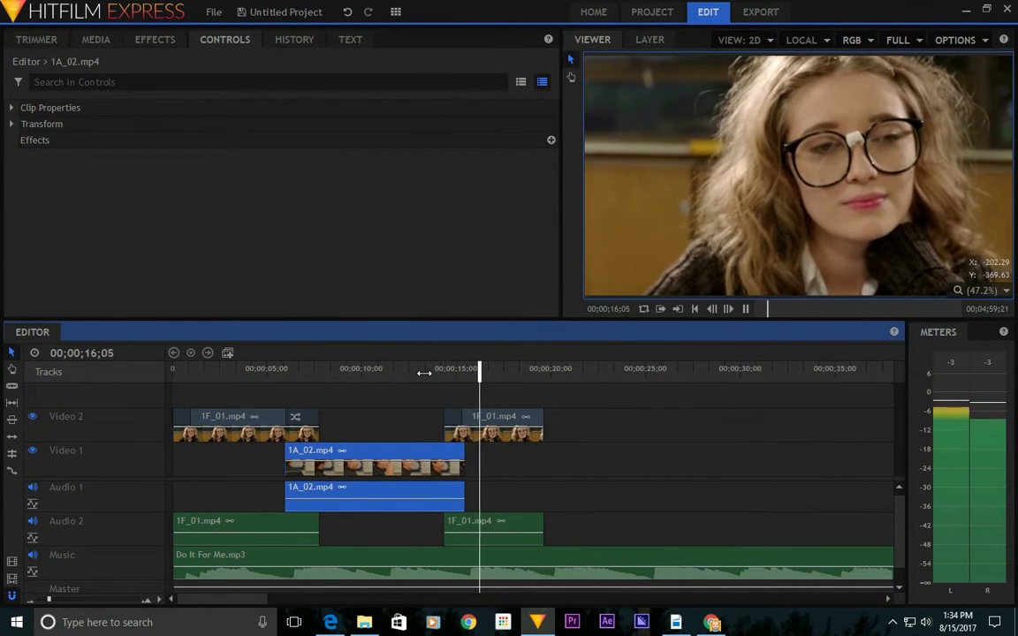
{"action": "key", "text": "space"}
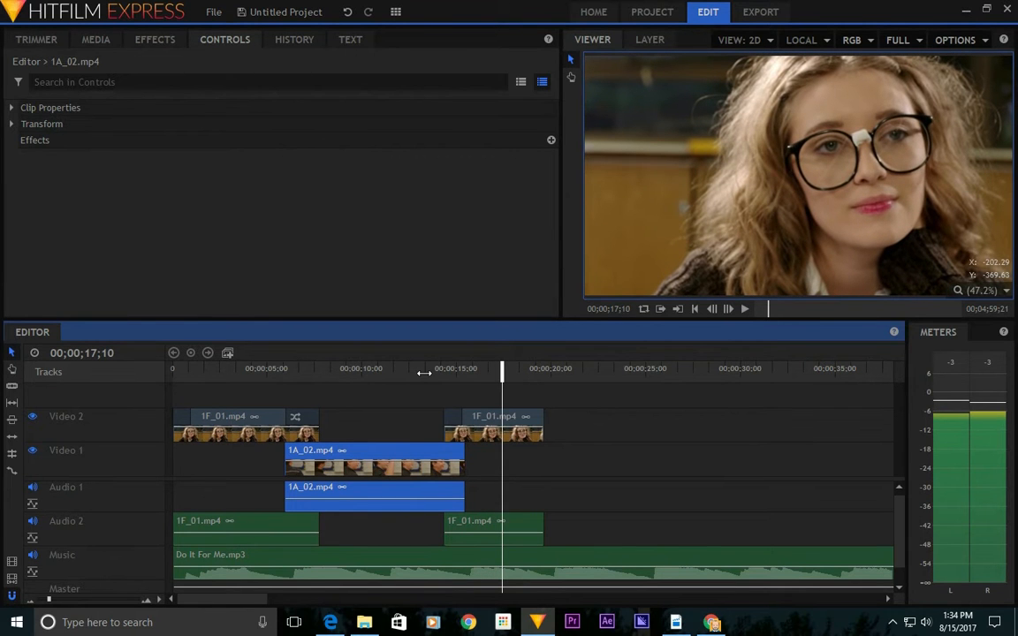
Try a straight cut by removing the Cross Dissolve from the start of the second 1F_01.mp4, and play it twice.
{"action": "left_click", "coordinate": [453, 422]}
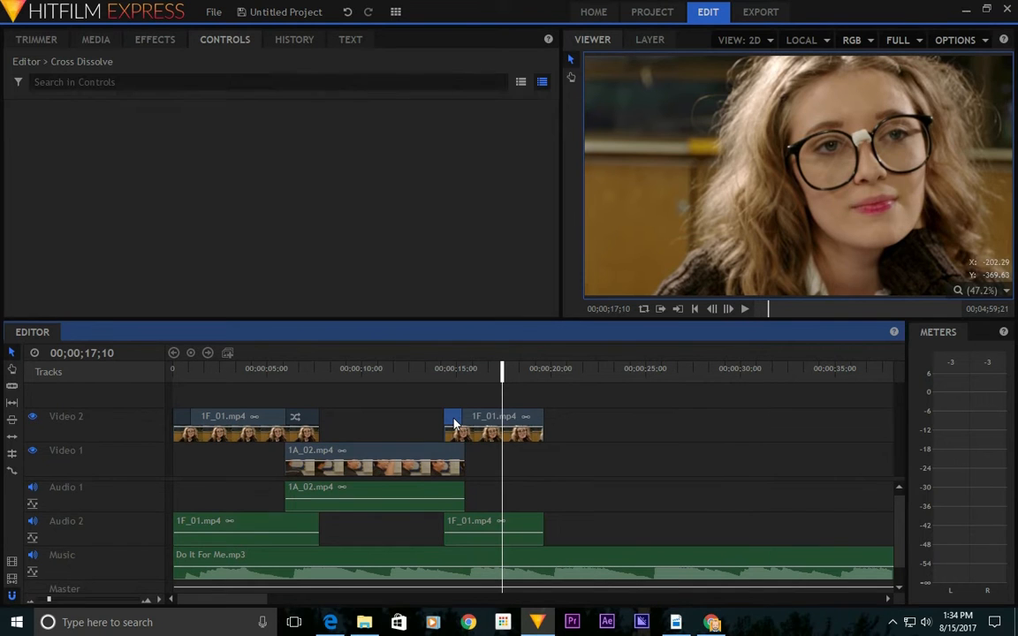
{"action": "key", "text": "Delete"}
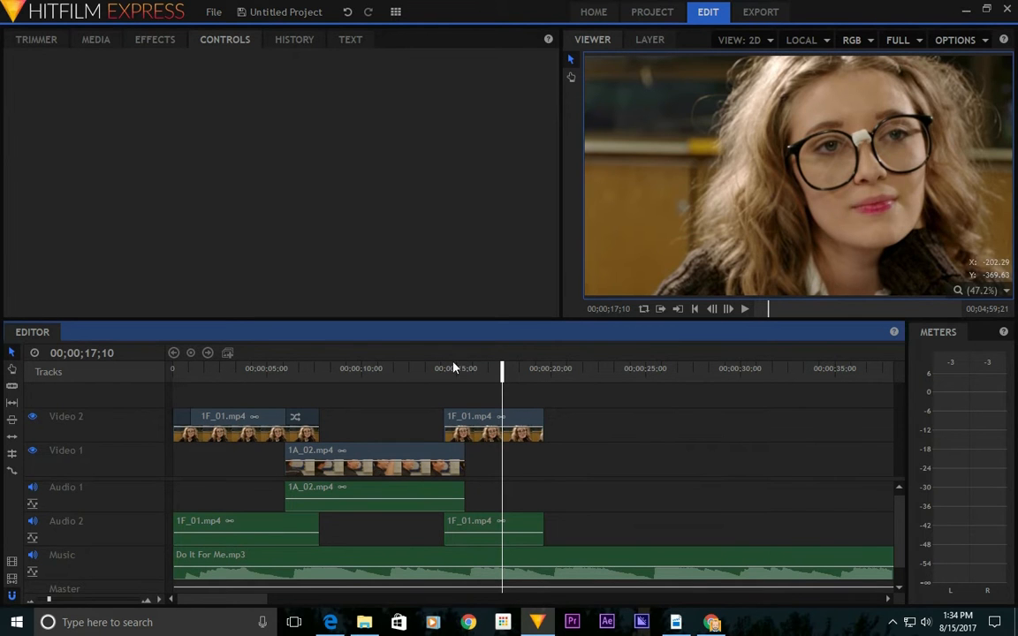
{"action": "left_click_drag", "start_coordinate": [453, 367], "coordinate": [412, 377]}
{"action": "key", "text": "space"}
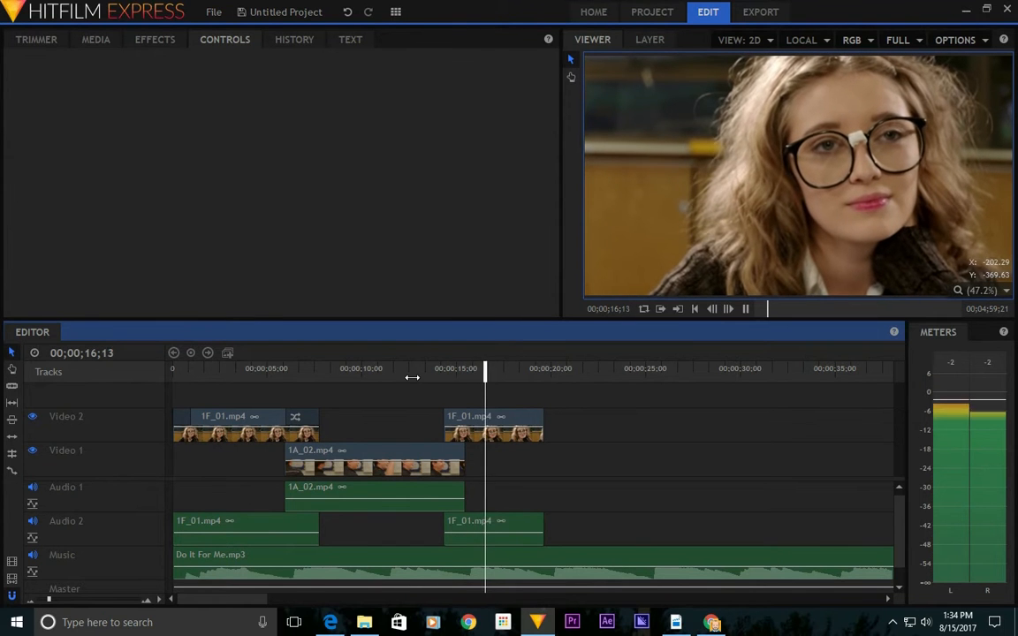
{"action": "key", "text": "space"}
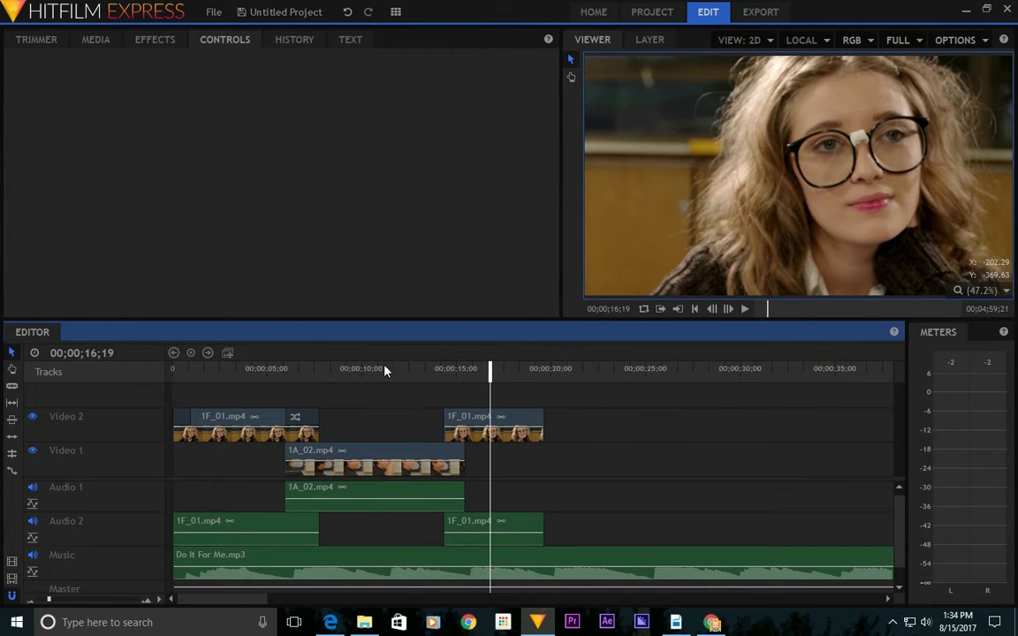
{"action": "left_click", "coordinate": [389, 368]}
{"action": "key", "text": "space"}
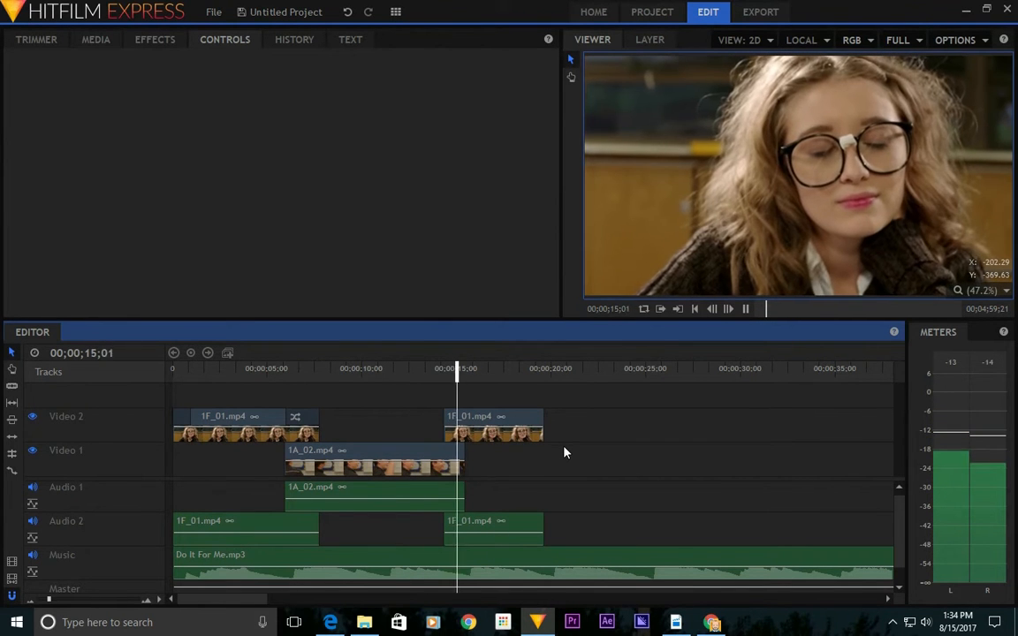
{"action": "key", "text": "space"}
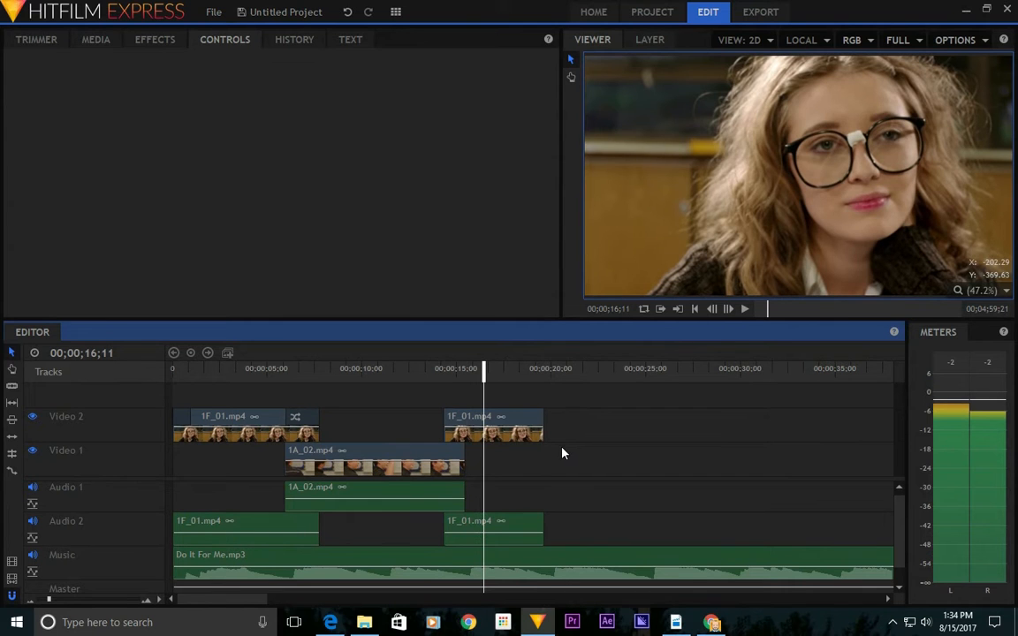
Restore the Cross Dissolve on the second 1F_01.mp4, replay through it, and set the playhead to the clip's end at 00;00;19;14.
{"action": "left_click_drag", "start_coordinate": [437, 378], "coordinate": [422, 374]}
{"action": "key", "text": "space"}
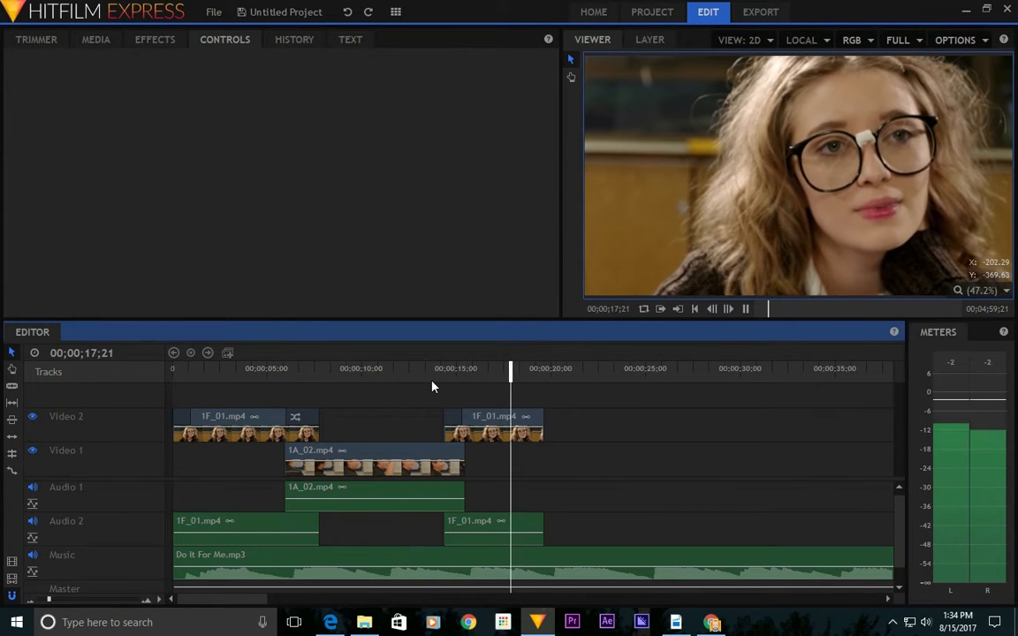
{"action": "key", "text": "space"}
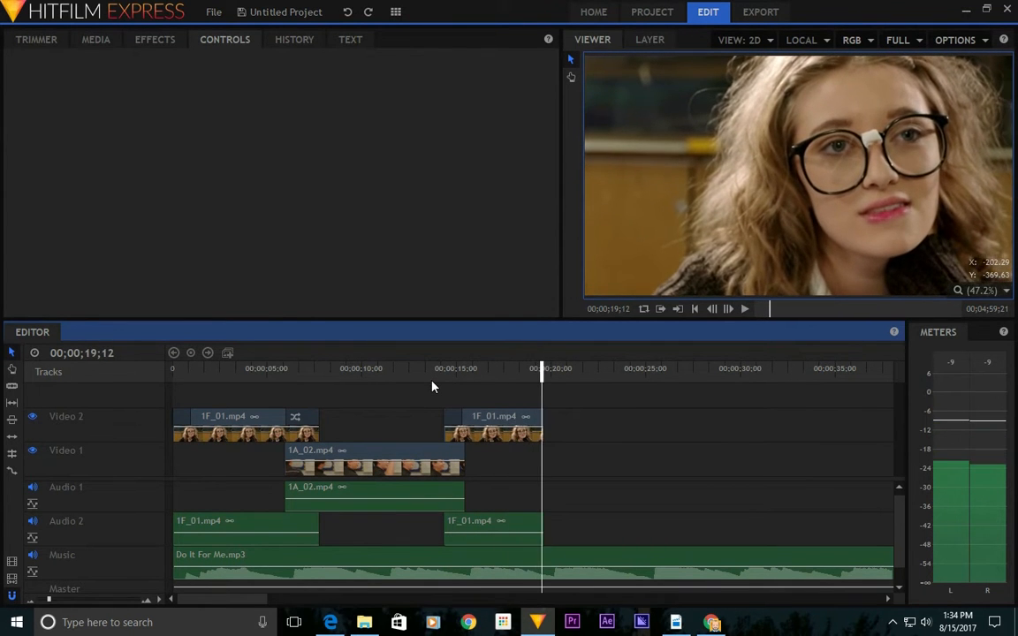
{"action": "left_click_drag", "start_coordinate": [539, 375], "coordinate": [544, 374]}
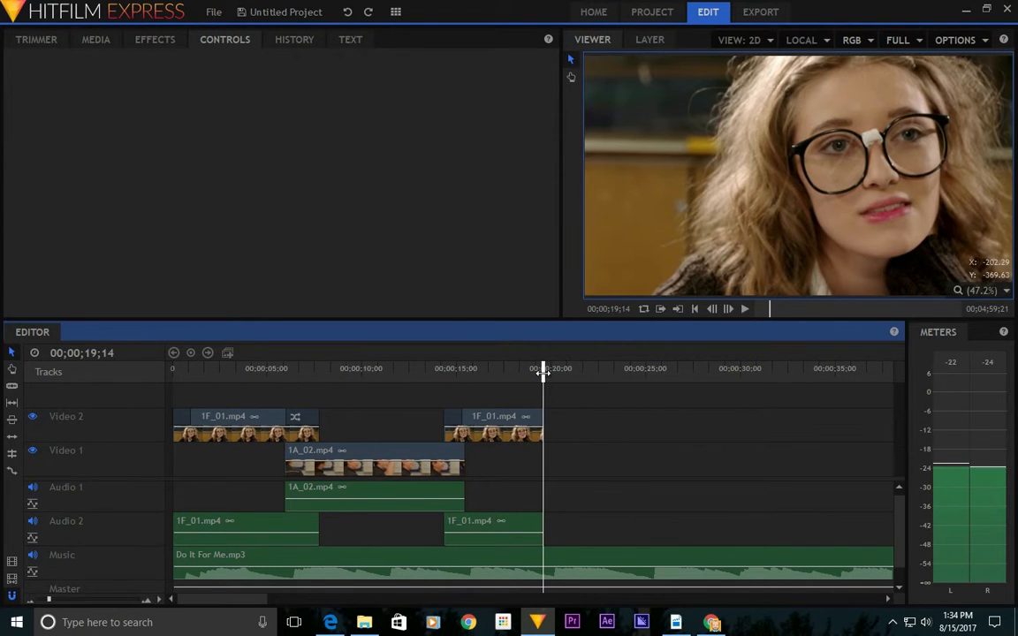
Load 1G-01.mp4 in the trimmer and play it to 00;00;24;07 to examine it as the following shot.
{"action": "left_click", "coordinate": [95, 41]}
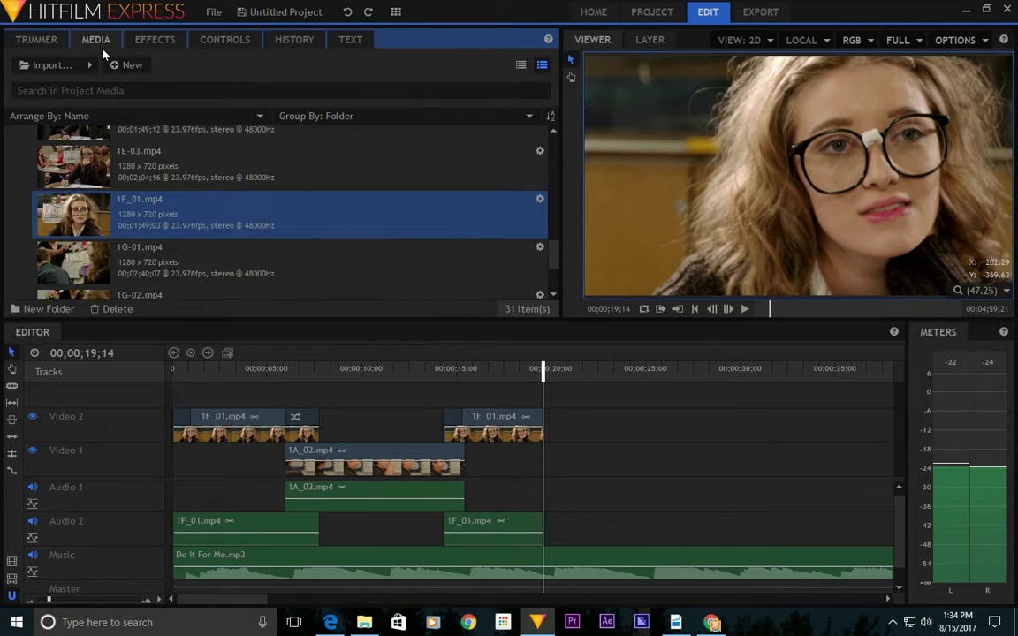
{"action": "left_click", "coordinate": [228, 251]}
{"action": "left_click", "coordinate": [39, 39]}
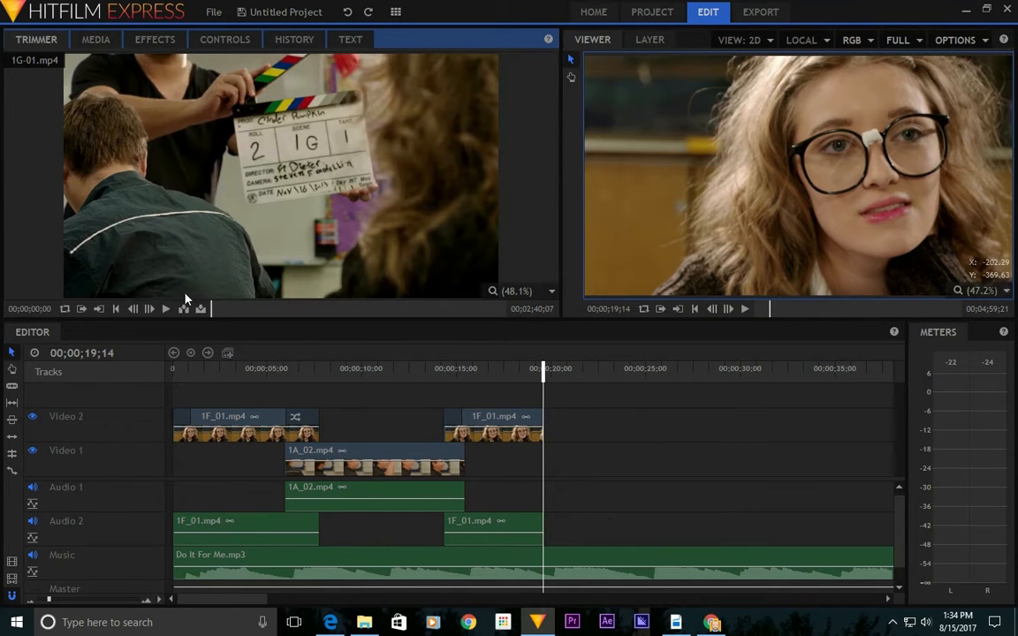
{"action": "left_click", "coordinate": [165, 309]}
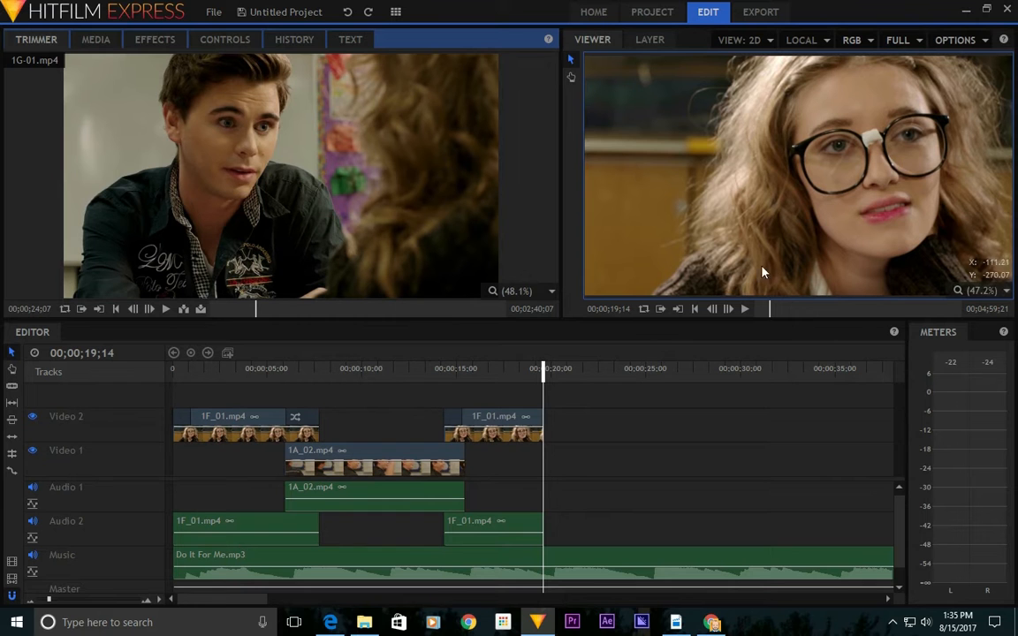
Browse the project clips, load 1C_01.mp4 in the trimmer and play it to about 00;00;18;16 to examine it as the next shot.
{"action": "left_click", "coordinate": [119, 42]}
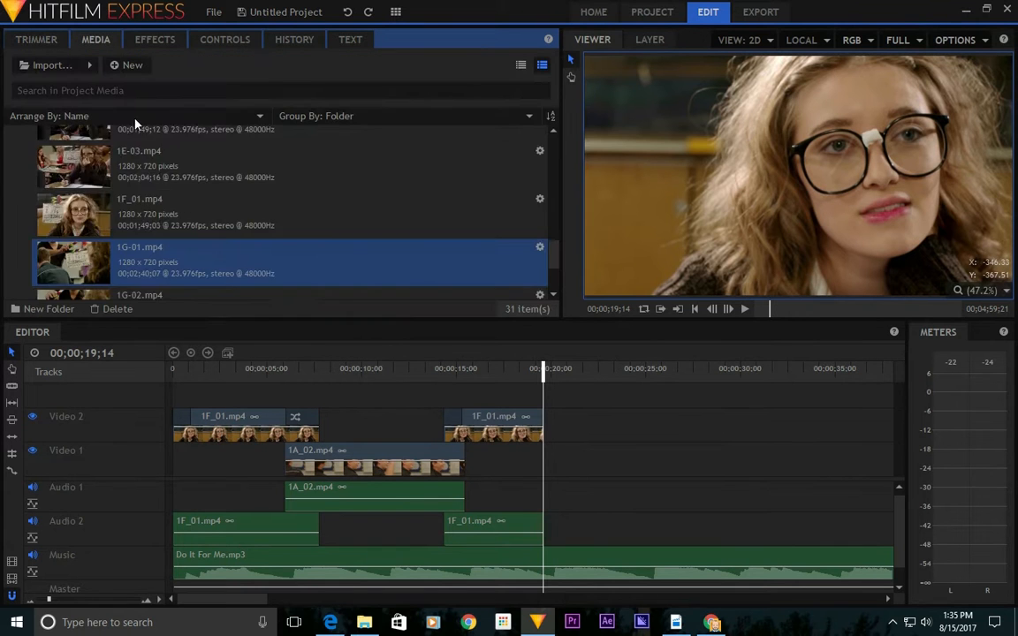
{"action": "scroll", "coordinate": [213, 220], "scroll_direction": "down", "scroll_amount": 3}
{"action": "scroll", "coordinate": [262, 225], "scroll_direction": "up", "scroll_amount": 6}
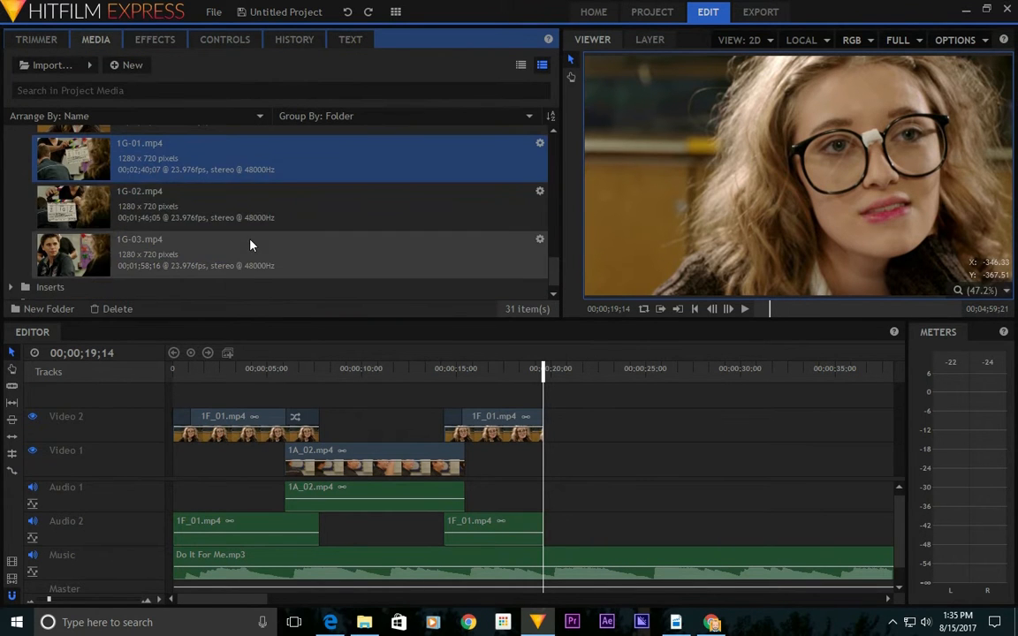
{"action": "scroll", "coordinate": [254, 252], "scroll_direction": "up", "scroll_amount": 2}
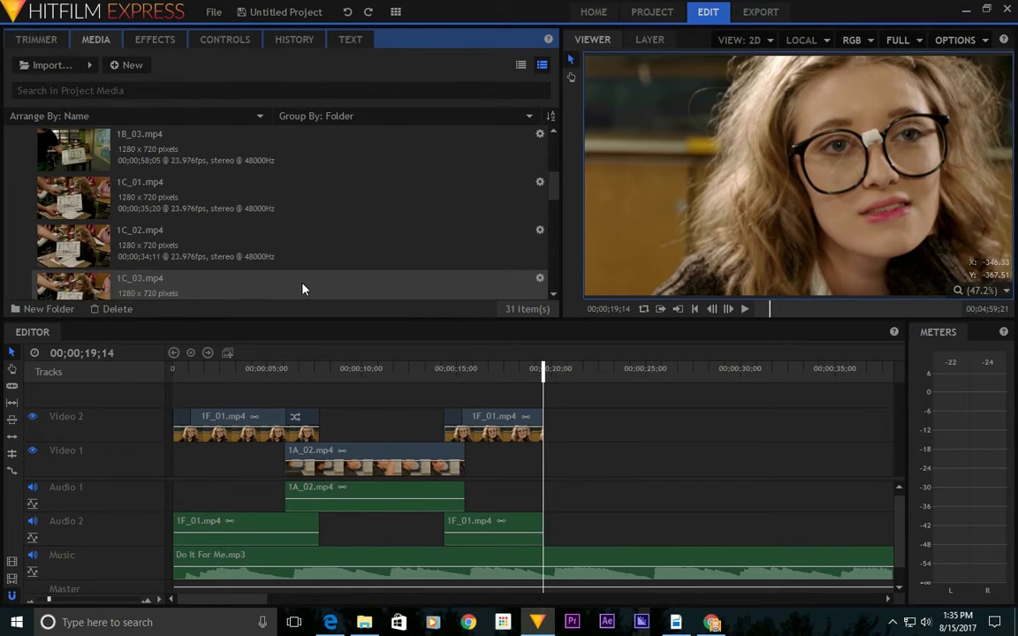
{"action": "scroll", "coordinate": [295, 240], "scroll_direction": "up", "scroll_amount": 2}
{"action": "scroll", "coordinate": [295, 240], "scroll_direction": "down", "scroll_amount": 2}
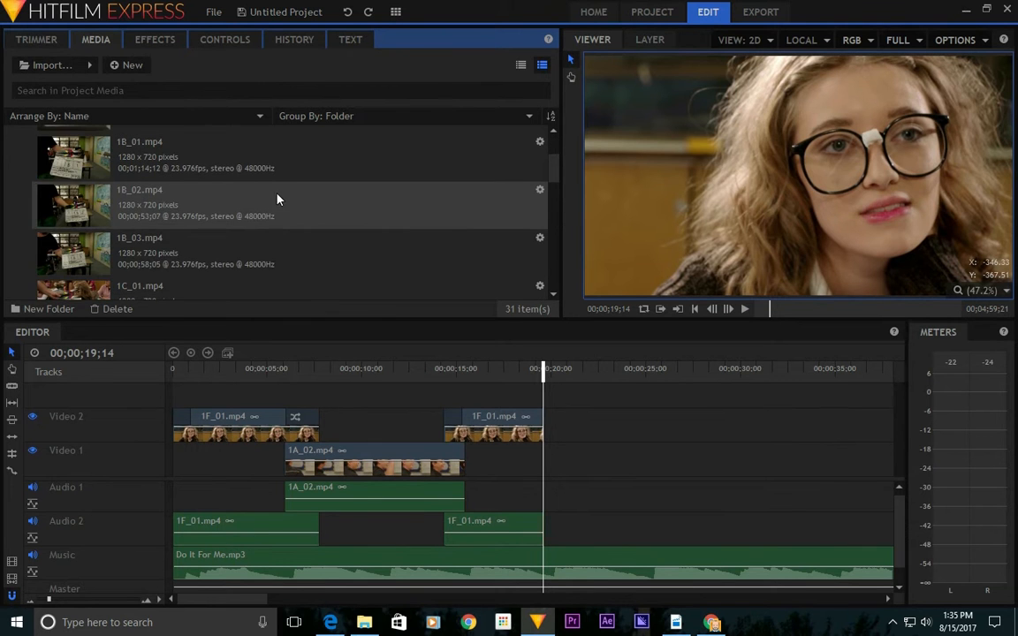
{"action": "left_click", "coordinate": [266, 205]}
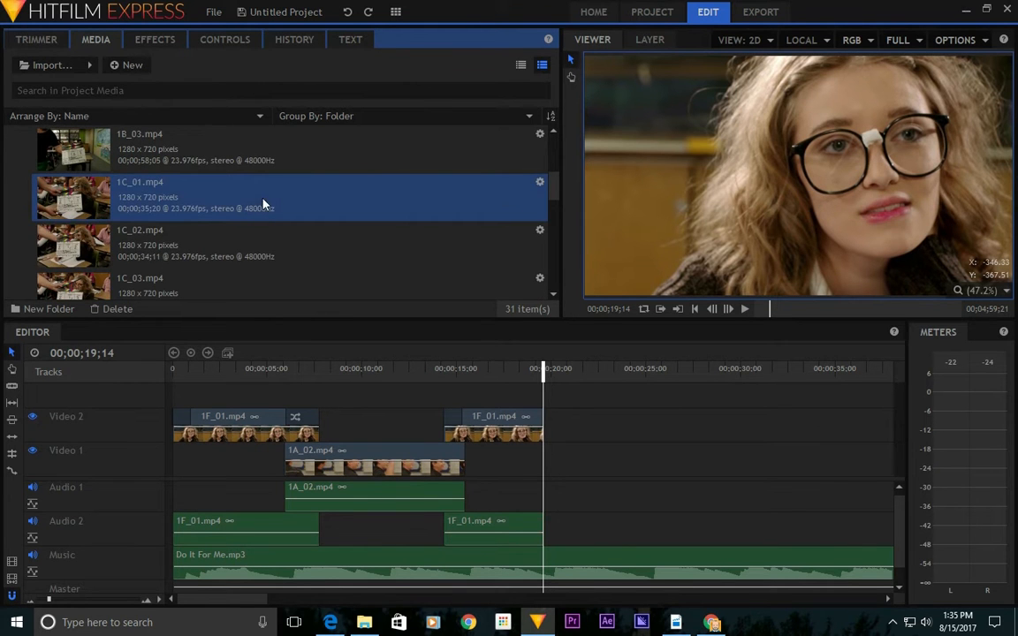
{"action": "left_click", "coordinate": [36, 38]}
{"action": "left_click", "coordinate": [167, 310]}
{"action": "left_click_drag", "start_coordinate": [241, 307], "coordinate": [216, 306]}
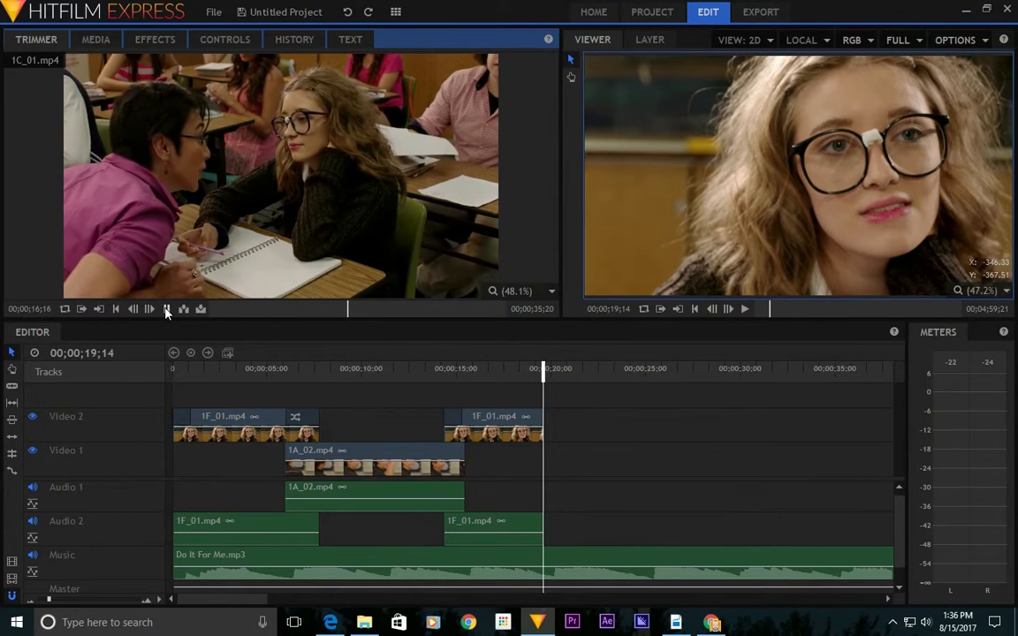
{"action": "left_click", "coordinate": [166, 309]}
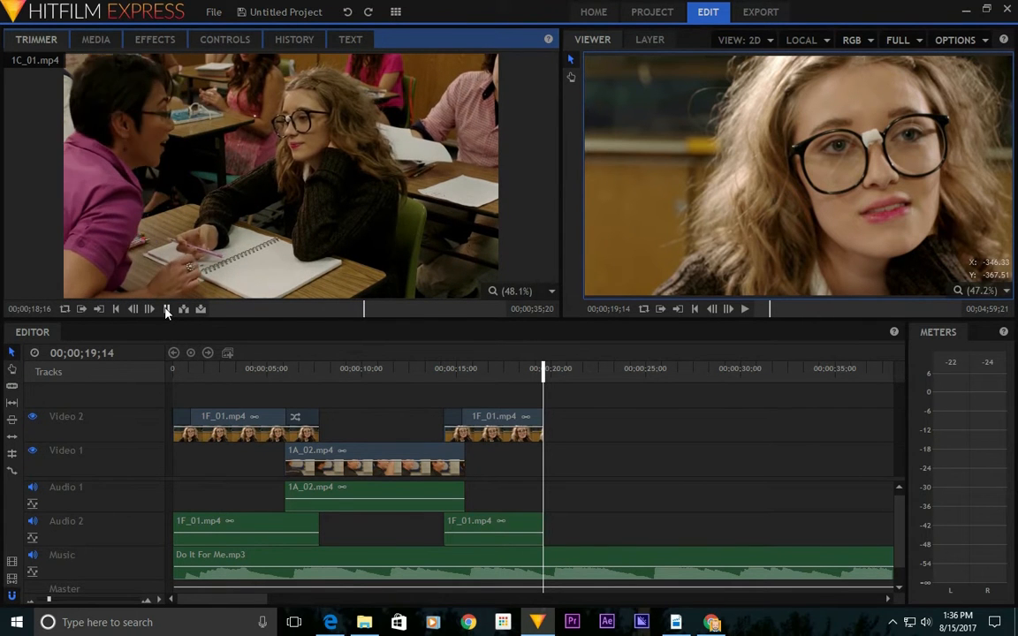
Load 1B_03.mp4 in the trimmer and play it to 00;00;21;21 to find a starting point.
{"action": "left_click", "coordinate": [97, 39]}
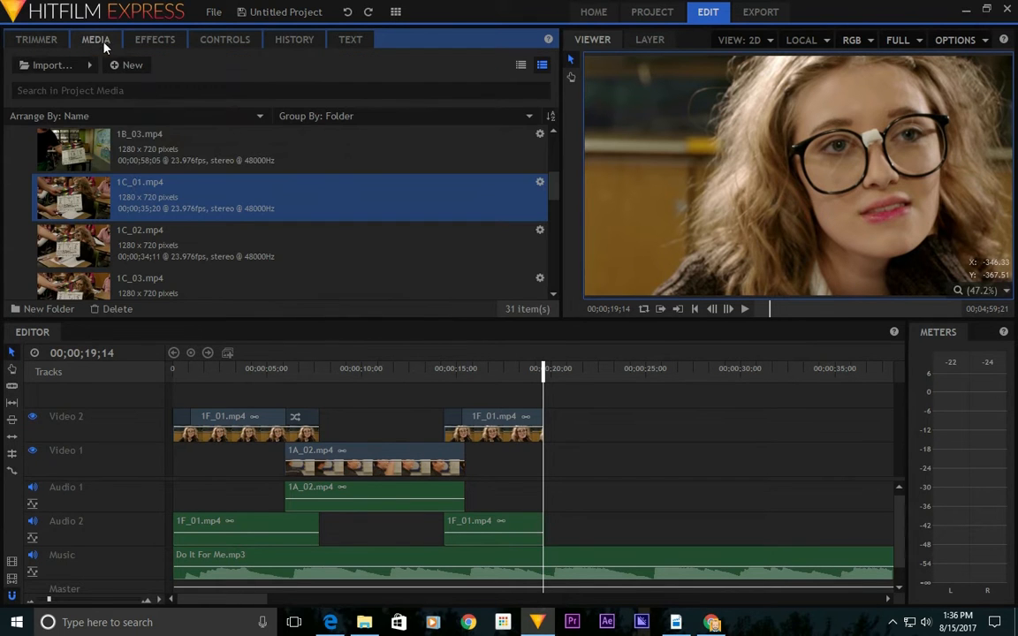
{"action": "left_click", "coordinate": [147, 137]}
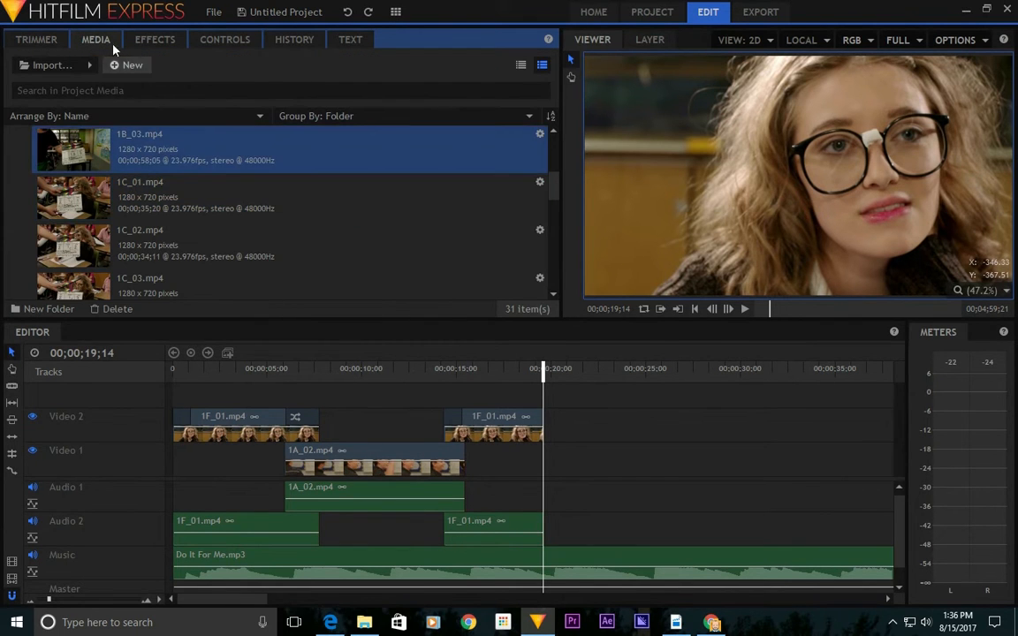
{"action": "left_click", "coordinate": [37, 40]}
{"action": "left_click", "coordinate": [166, 310]}
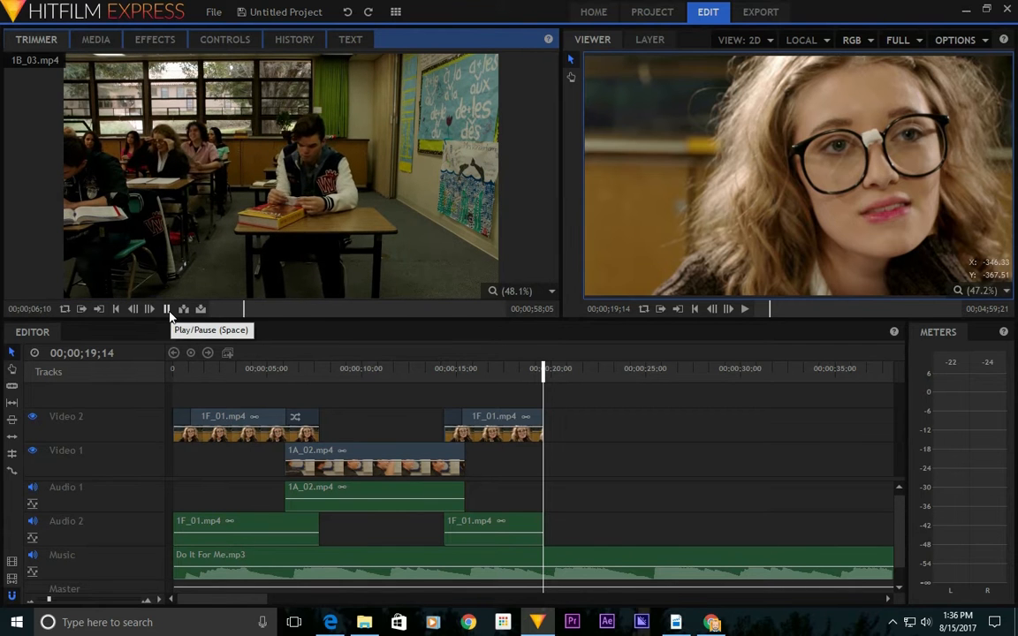
{"action": "left_click", "coordinate": [167, 310]}
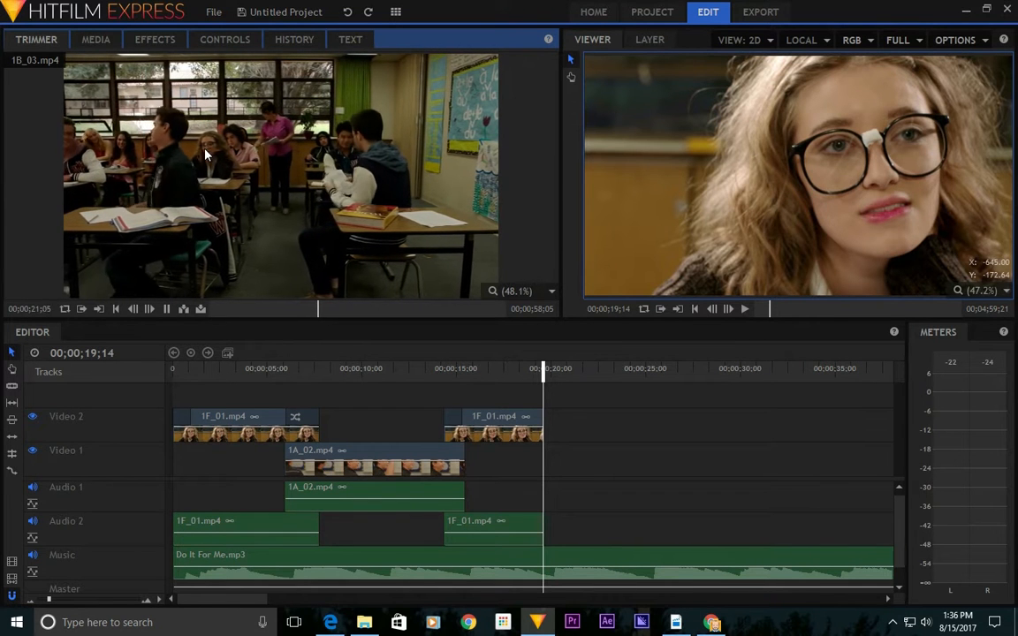
{"action": "key", "text": "space"}
{"action": "key", "text": "space"}
{"action": "key", "text": "space"}
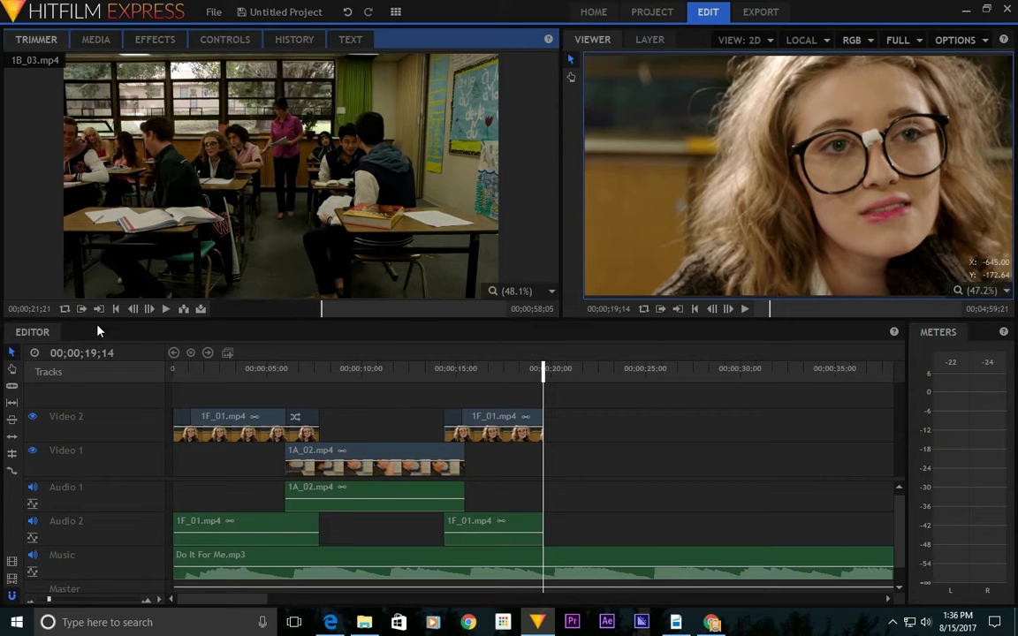
Mark 1B_03.mp4 from 00;00;21;21 to 00;00;24;05 and overlay it on Video 1 at the playhead, right after the second 1F_01.mp4.
{"action": "left_click", "coordinate": [164, 310]}
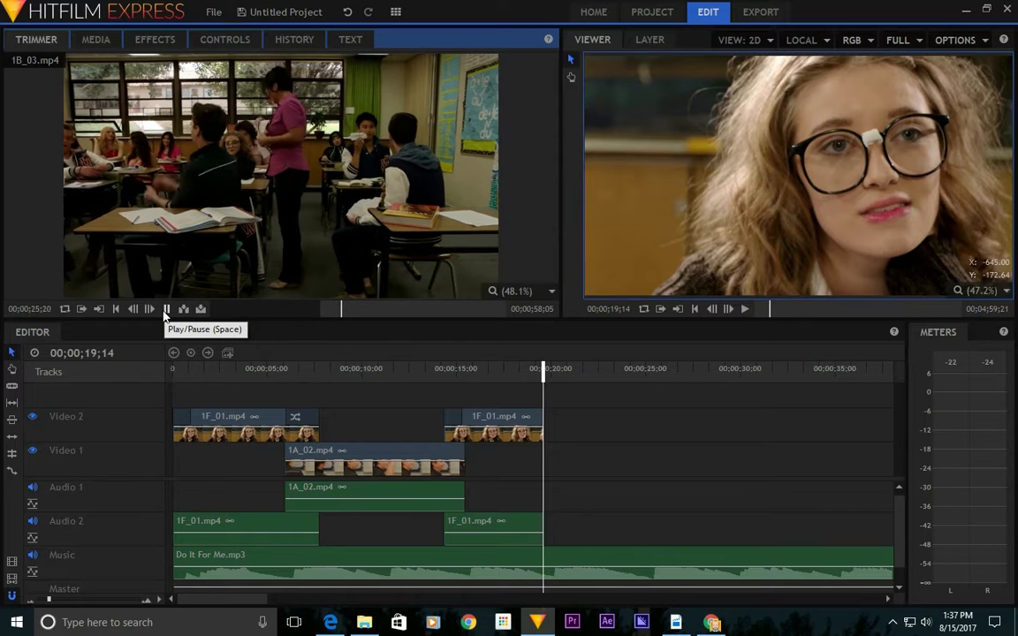
{"action": "left_click", "coordinate": [164, 310]}
{"action": "left_click", "coordinate": [165, 310]}
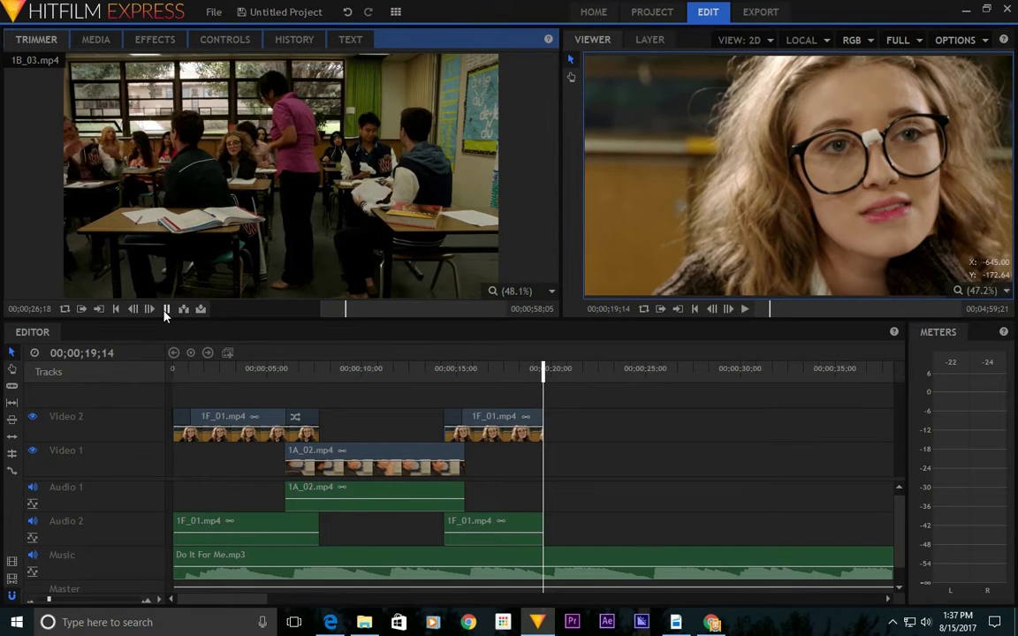
{"action": "left_click", "coordinate": [166, 310]}
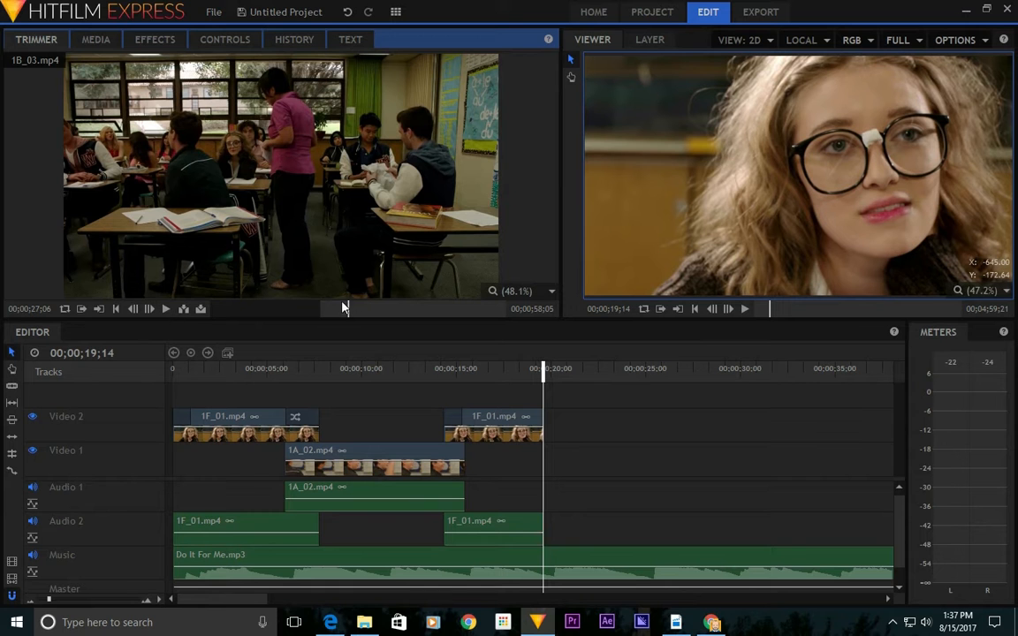
{"action": "left_click_drag", "start_coordinate": [344, 305], "coordinate": [333, 311]}
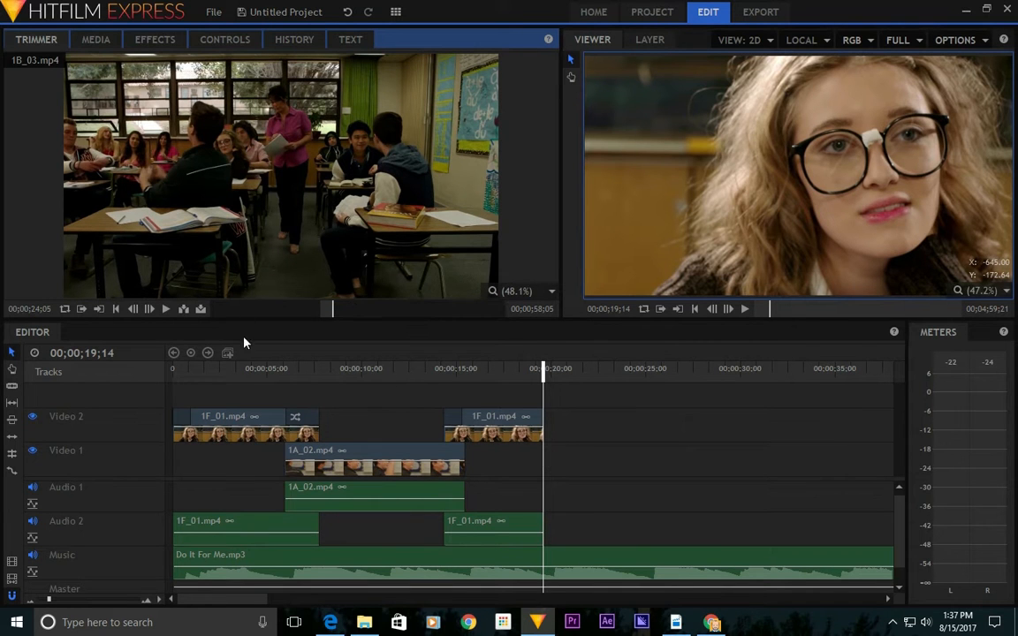
{"action": "left_click", "coordinate": [200, 310]}
Play through the new cut and extend the beginning of 1B_03.mp4 by about 4 seconds, keeping it against the second 1F_01.mp4's end.
{"action": "left_click_drag", "start_coordinate": [552, 373], "coordinate": [519, 381]}
{"action": "key", "text": "space"}
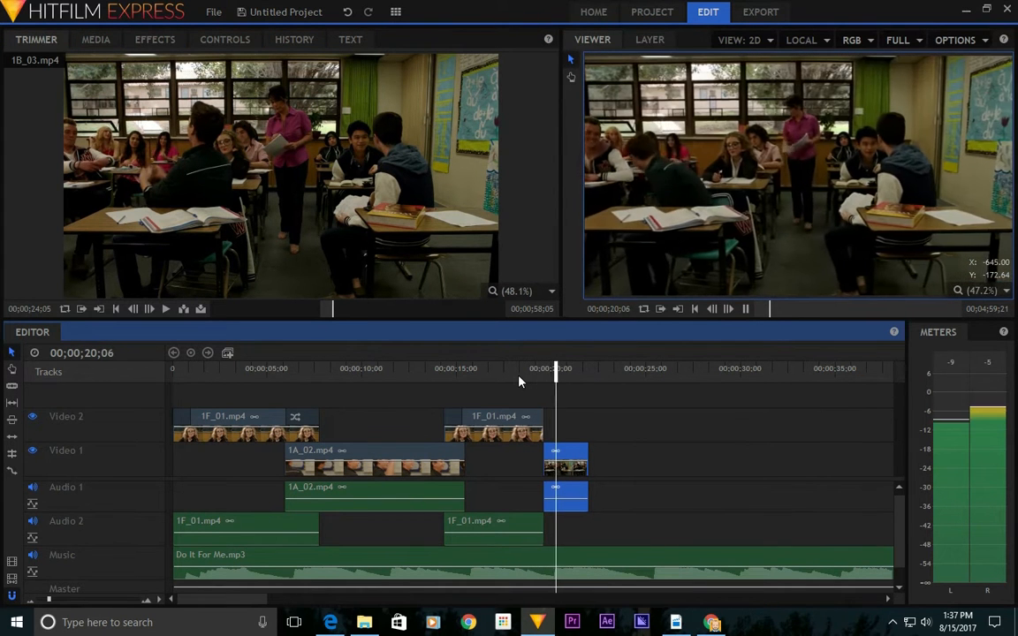
{"action": "key", "text": "space"}
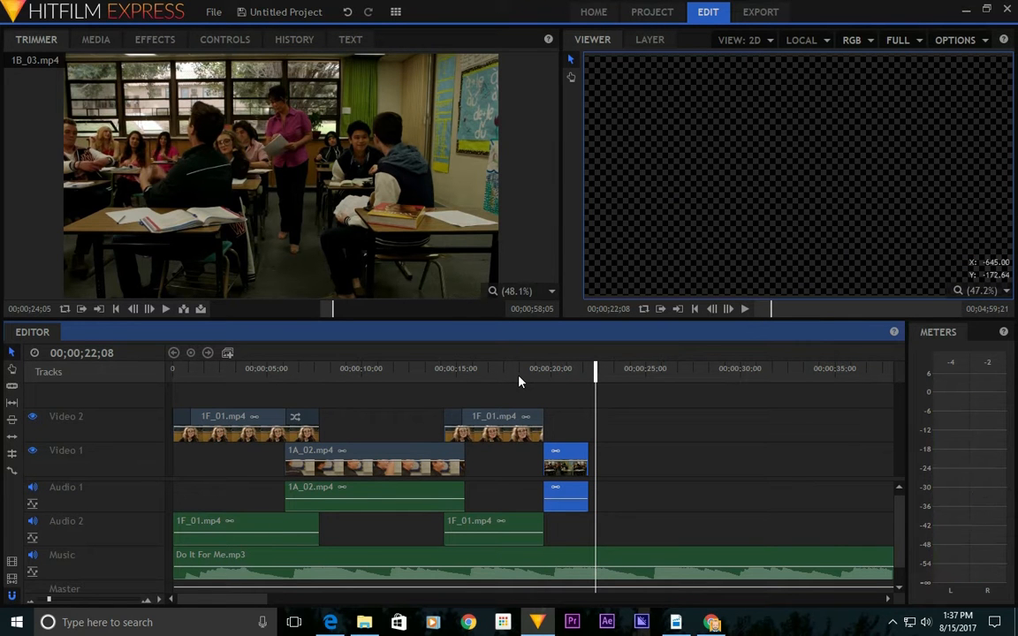
{"action": "mouse_move", "coordinate": [546, 455]}
{"action": "left_mouse_down"}
{"action": "mouse_move", "coordinate": [622, 455]}
{"action": "mouse_move", "coordinate": [545, 454]}
{"action": "left_mouse_up"}
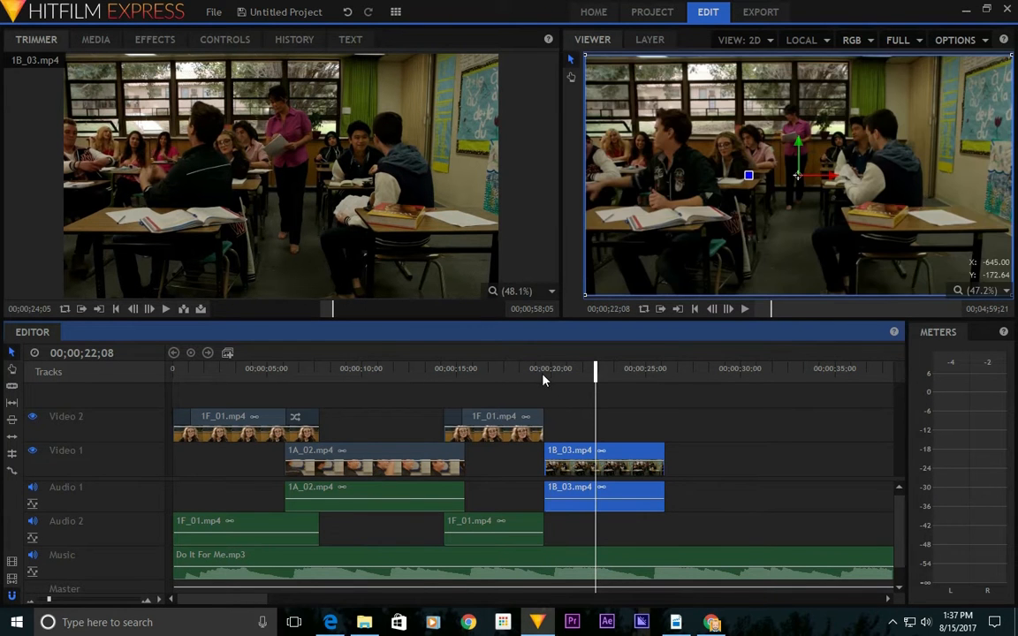
Play the cut from the second 1F_01.mp4 into the extended 1B_03.mp4 several times to judge where the wide shot starts.
{"action": "left_click", "coordinate": [537, 369]}
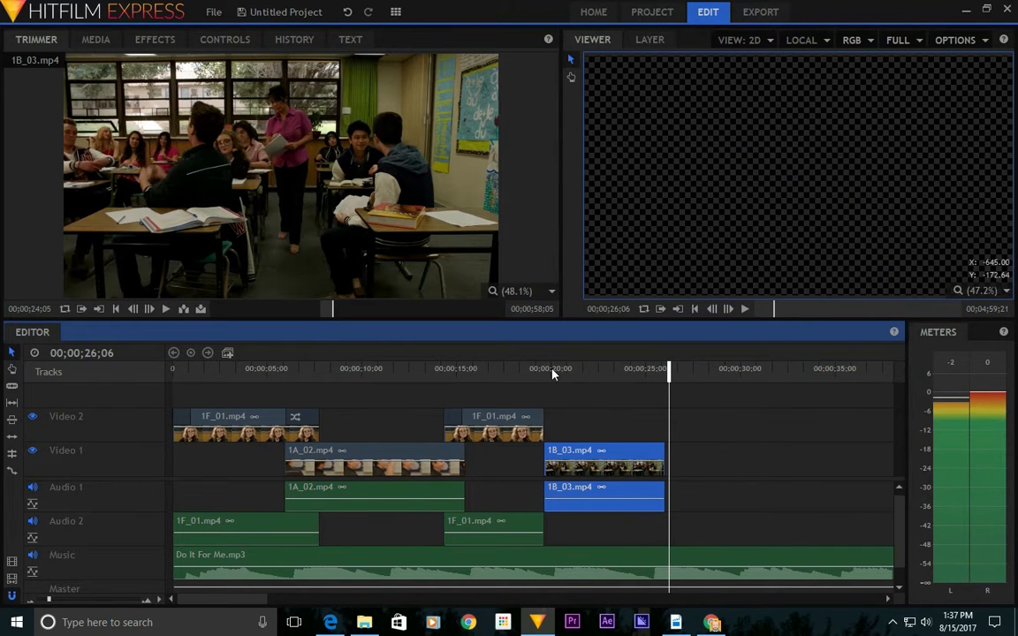
{"action": "left_click", "coordinate": [510, 368]}
{"action": "key", "text": "space"}
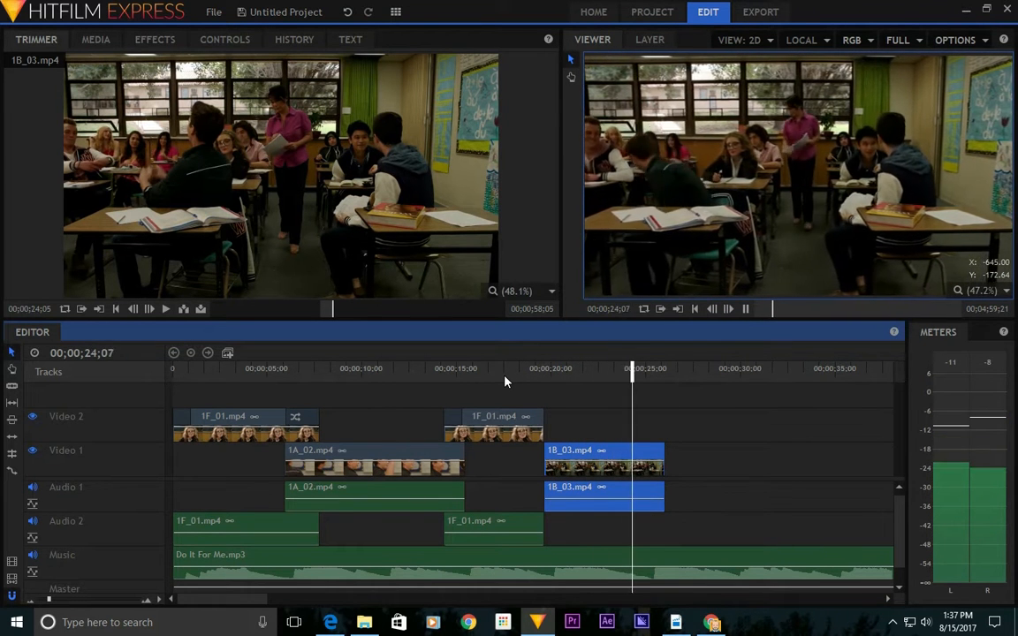
{"action": "key", "text": "space"}
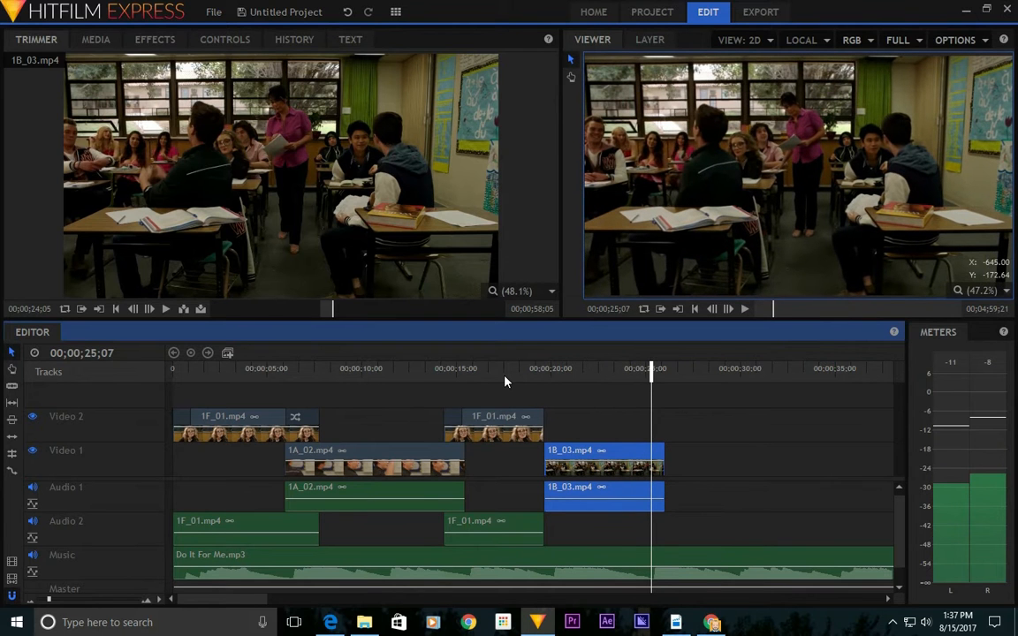
{"action": "left_click", "coordinate": [528, 369]}
{"action": "key", "text": "space"}
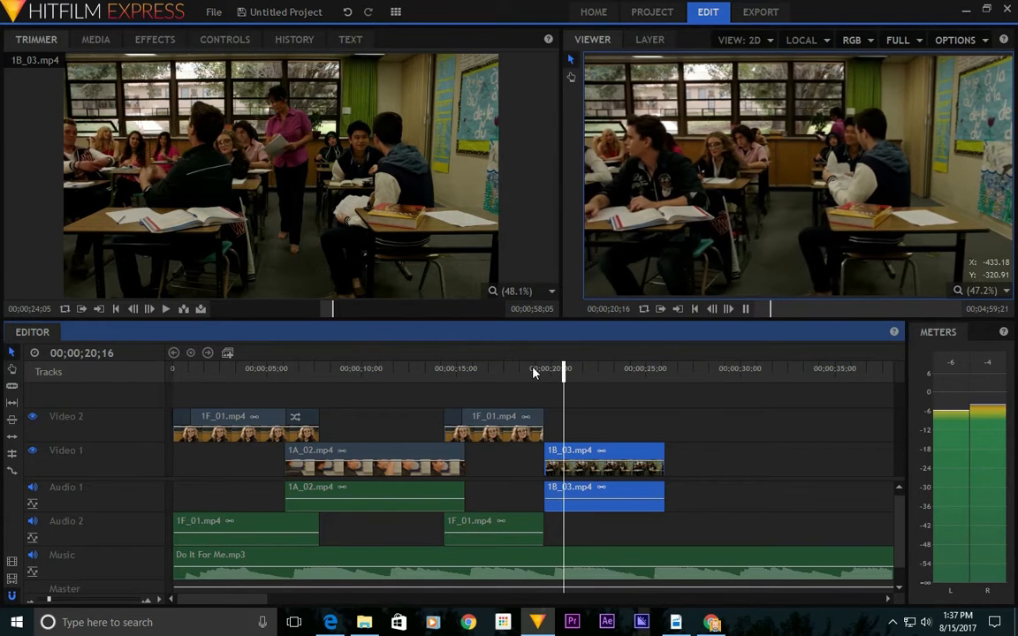
{"action": "key", "text": "space"}
Trim about 1.8 seconds off the start of 1B_03.mp4, close the gap to the second 1F_01.mp4, and play the cut.
{"action": "mouse_move", "coordinate": [543, 450]}
{"action": "left_mouse_down"}
{"action": "mouse_move", "coordinate": [591, 456]}
{"action": "mouse_move", "coordinate": [557, 456]}
{"action": "left_mouse_up"}
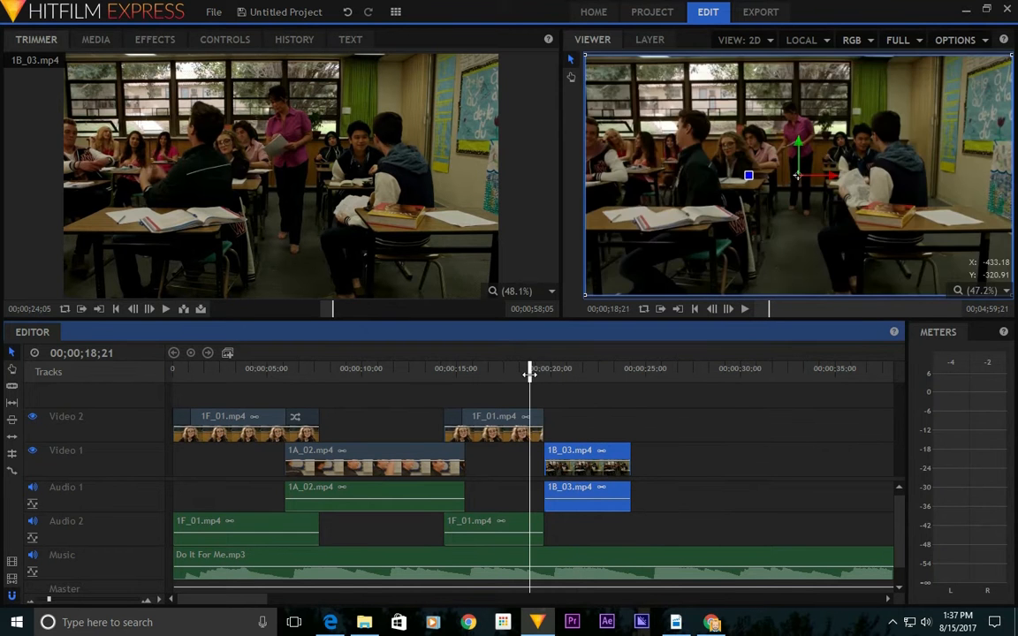
{"action": "left_click", "coordinate": [530, 380]}
{"action": "key", "text": "space"}
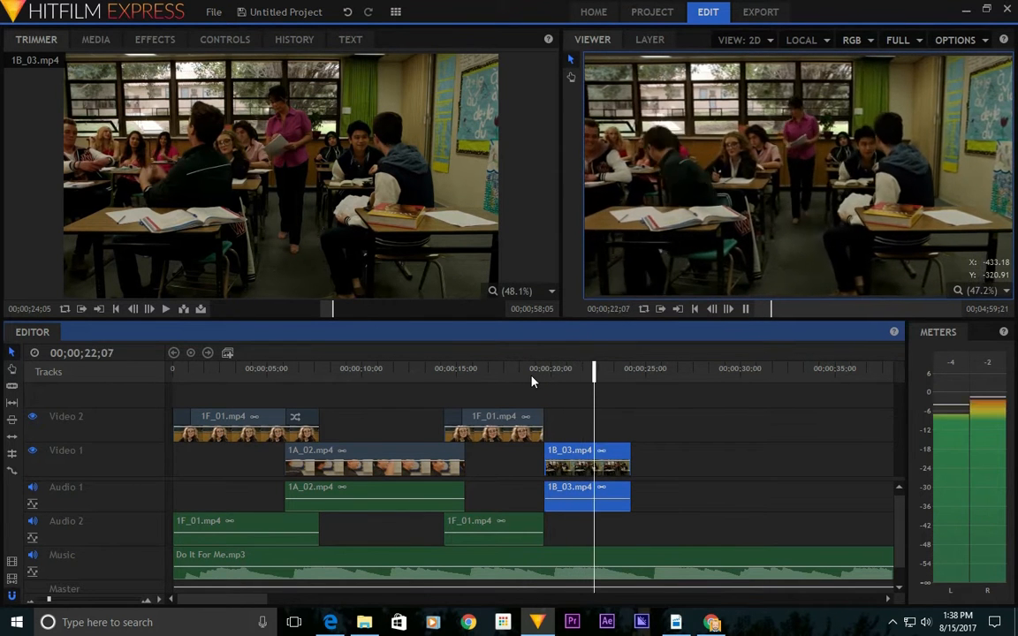
{"action": "key", "text": "space"}
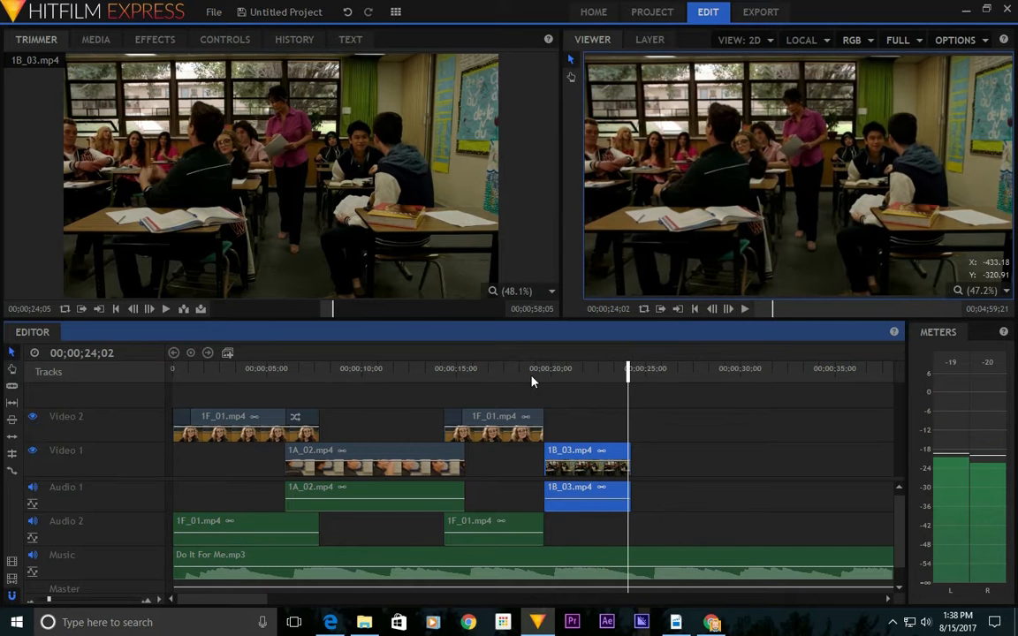
Set the timeline playhead to the end of 1B_03.mp4 at 00;00;24;04.
{"action": "key", "text": "Right"}
{"action": "key", "text": "Right"}
{"action": "key", "text": "Right"}
{"action": "key", "text": "Right"}
{"action": "key", "text": "Right"}
{"action": "key", "text": "Right"}
{"action": "key", "text": "Right"}
{"action": "left_click_drag", "start_coordinate": [634, 377], "coordinate": [629, 370]}
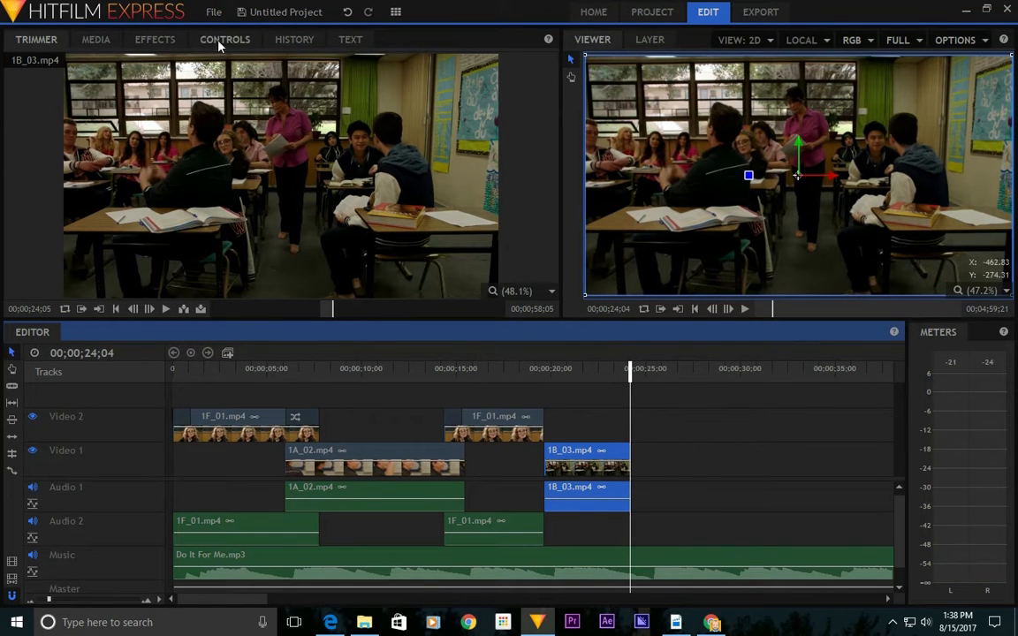
Load 1F_01.mp4 in the trimmer, skip ahead to around 00;00;42;00, and play it to 00;00;48;01 to find a close-up for the following shot.
{"action": "left_click", "coordinate": [105, 39]}
{"action": "scroll", "coordinate": [245, 227], "scroll_direction": "down", "scroll_amount": 5}
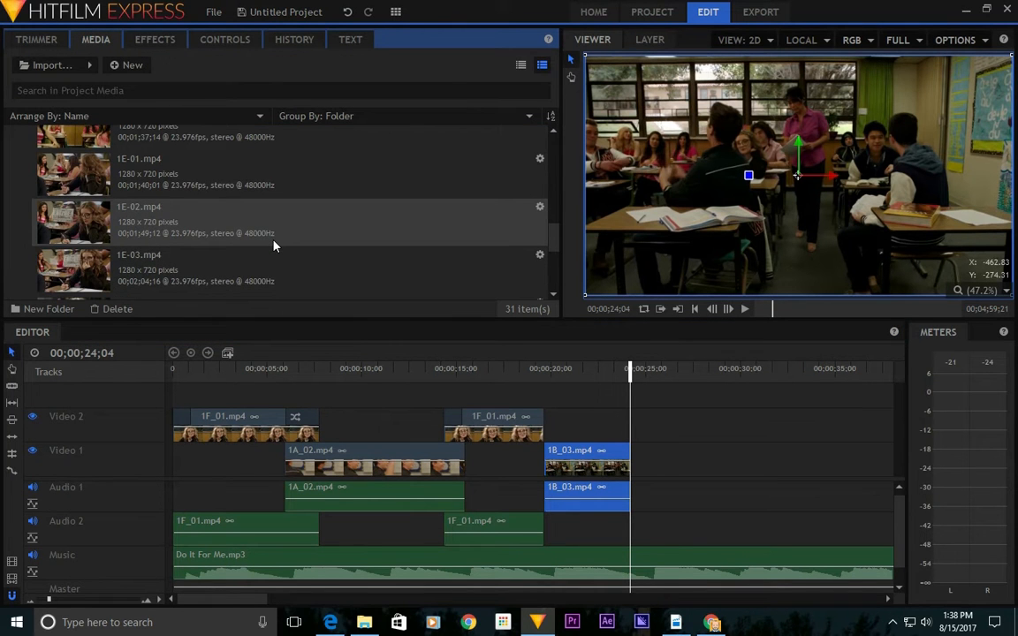
{"action": "scroll", "coordinate": [274, 246], "scroll_direction": "down", "scroll_amount": 2}
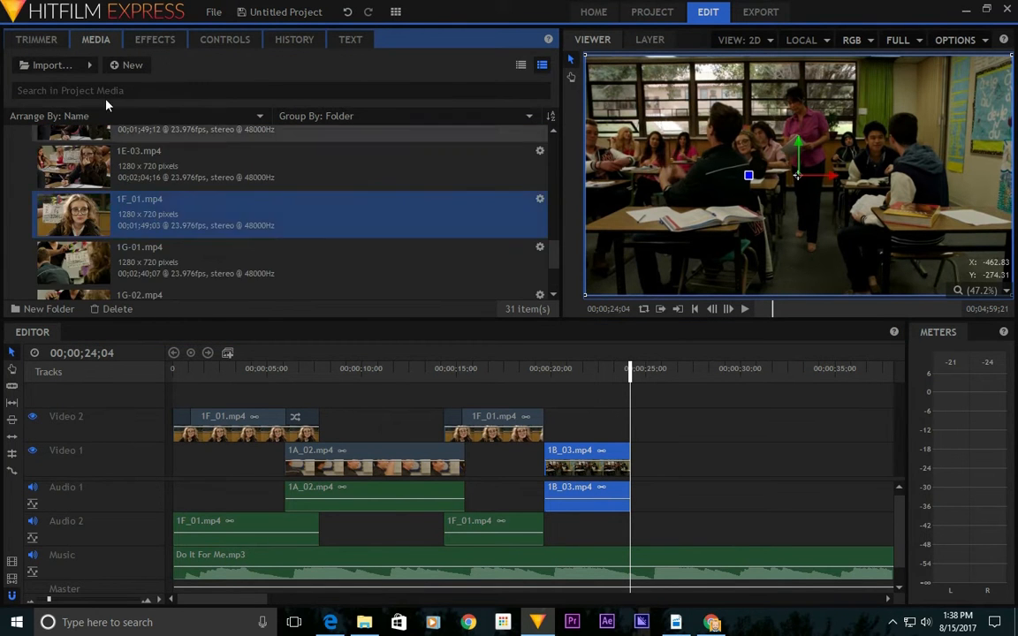
{"action": "left_click", "coordinate": [53, 42]}
{"action": "left_click", "coordinate": [168, 308]}
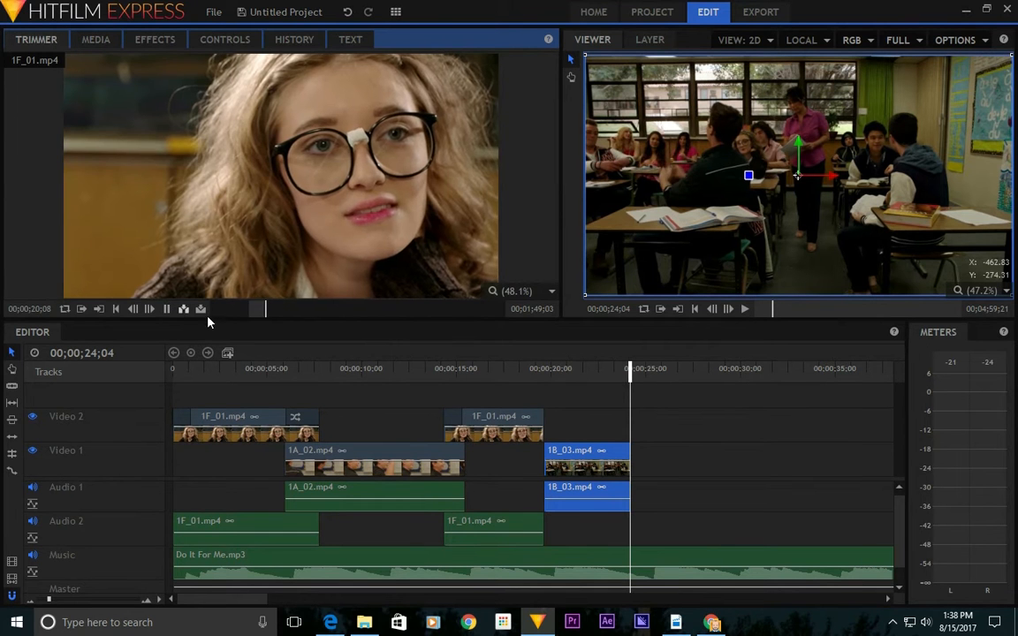
{"action": "left_click_drag", "start_coordinate": [269, 309], "coordinate": [325, 314]}
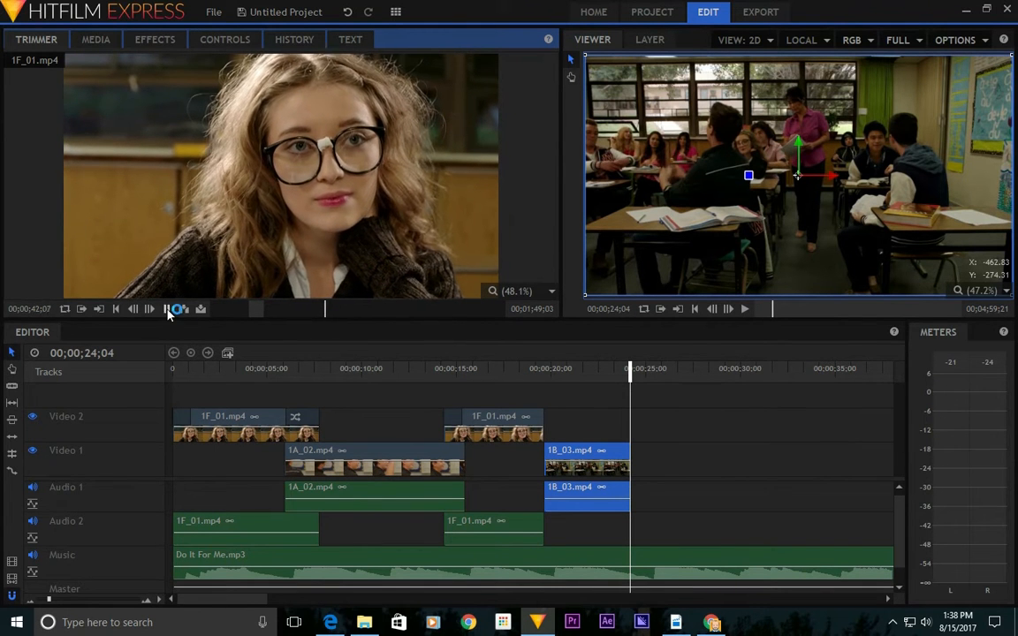
{"action": "left_click", "coordinate": [167, 311]}
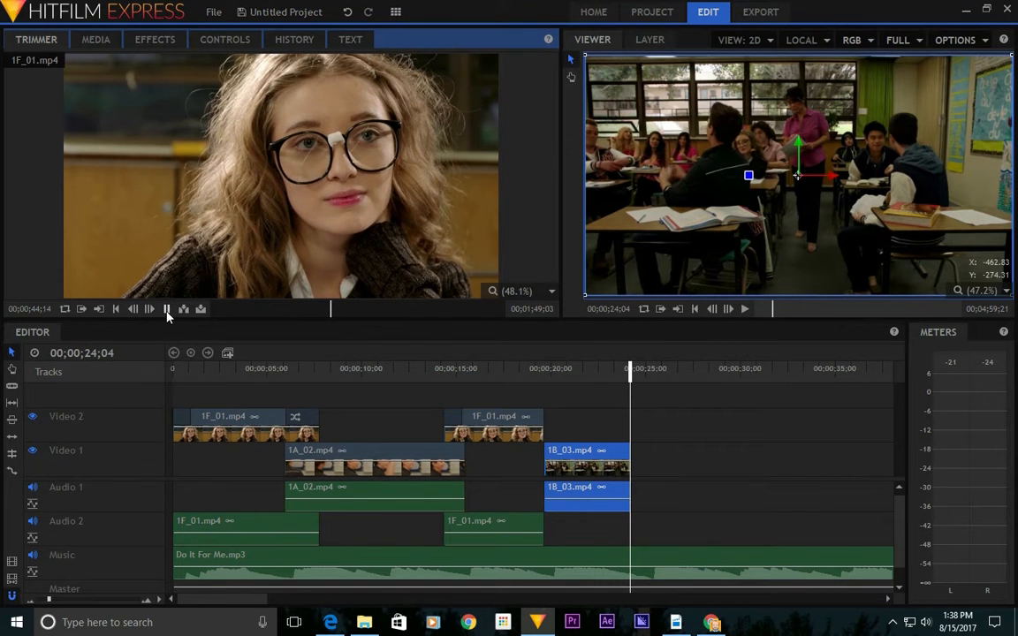
{"action": "left_click", "coordinate": [167, 310]}
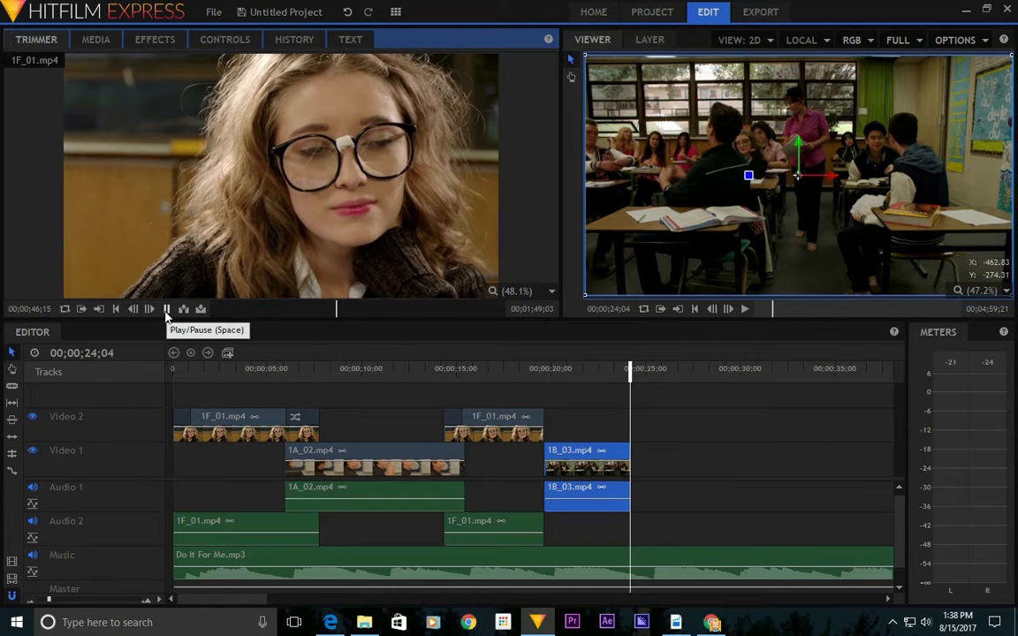
{"action": "left_click", "coordinate": [166, 310]}
{"action": "left_click", "coordinate": [166, 311]}
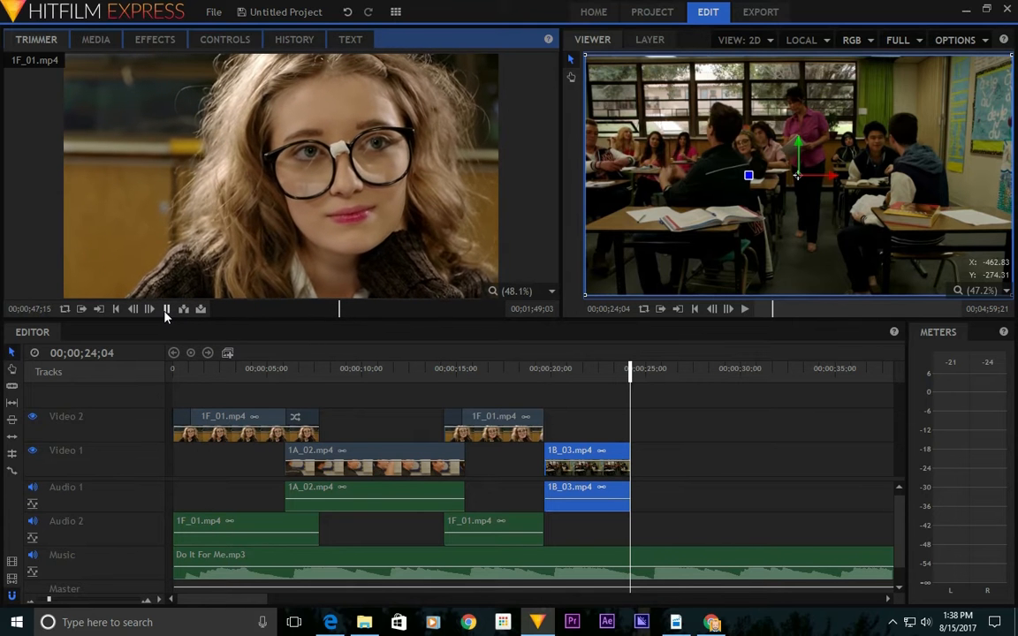
{"action": "left_click", "coordinate": [166, 310]}
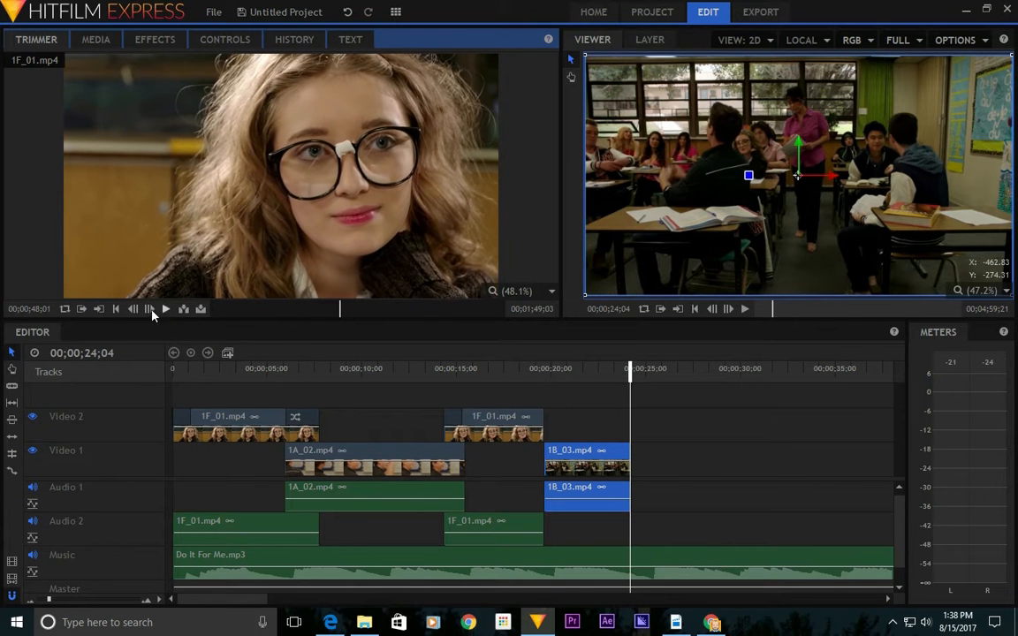
Overlay the marked 1F_01.mp4 close-up onto Video 1 directly after 1B_03.mp4 and play across the new cut.
{"action": "left_click", "coordinate": [201, 309]}
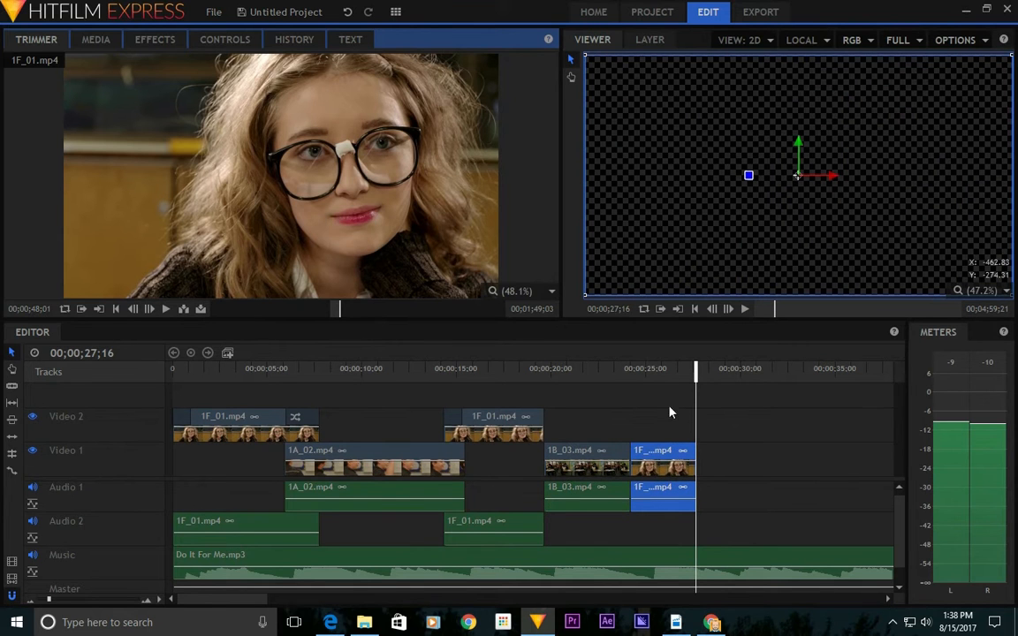
{"action": "left_click", "coordinate": [589, 376]}
{"action": "key", "text": "space"}
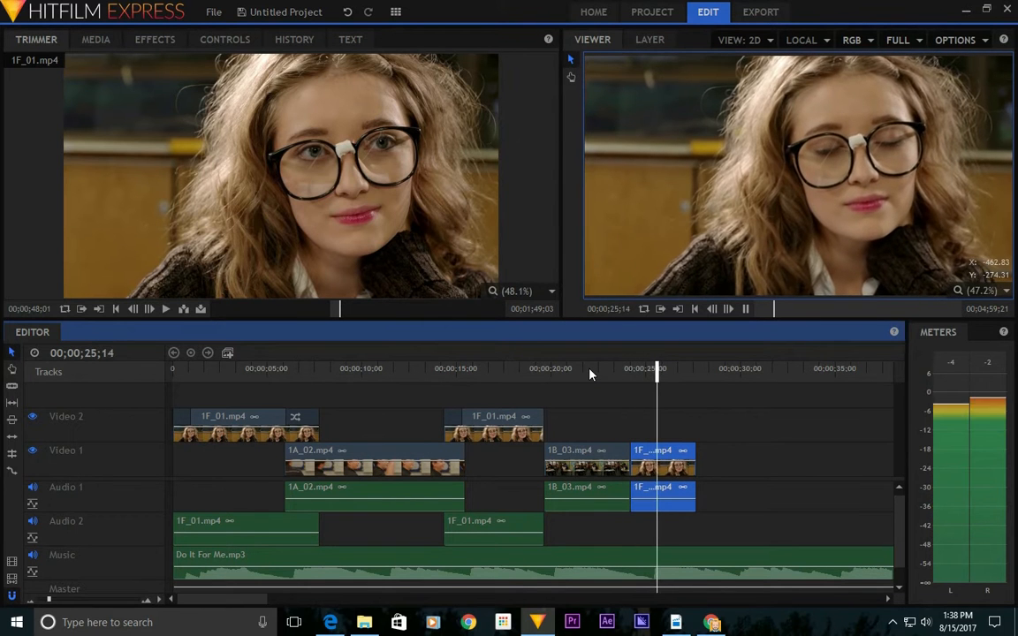
{"action": "key", "text": "space"}
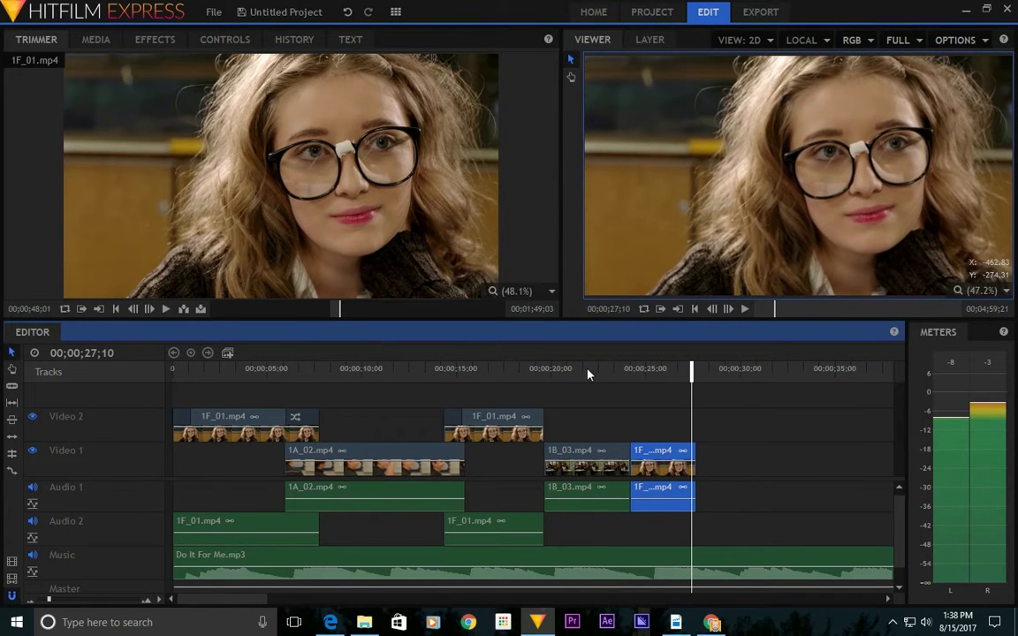
Load 1E-03.mp4 in the trimmer and play it to 00;00;16;10 to assess it as the next shot.
{"action": "left_click", "coordinate": [92, 40]}
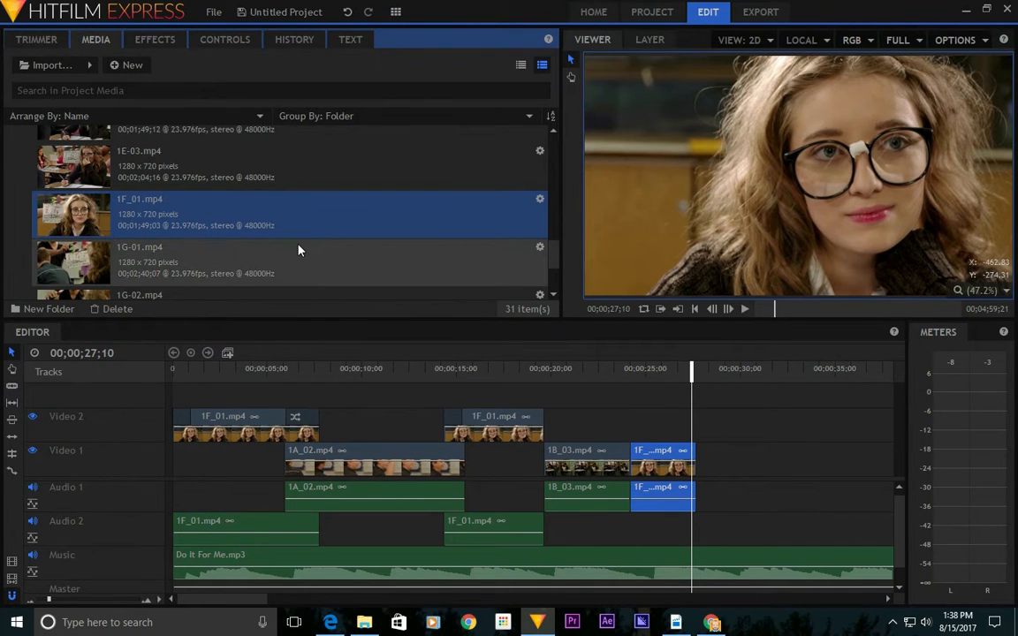
{"action": "scroll", "coordinate": [298, 251], "scroll_direction": "up", "scroll_amount": 2}
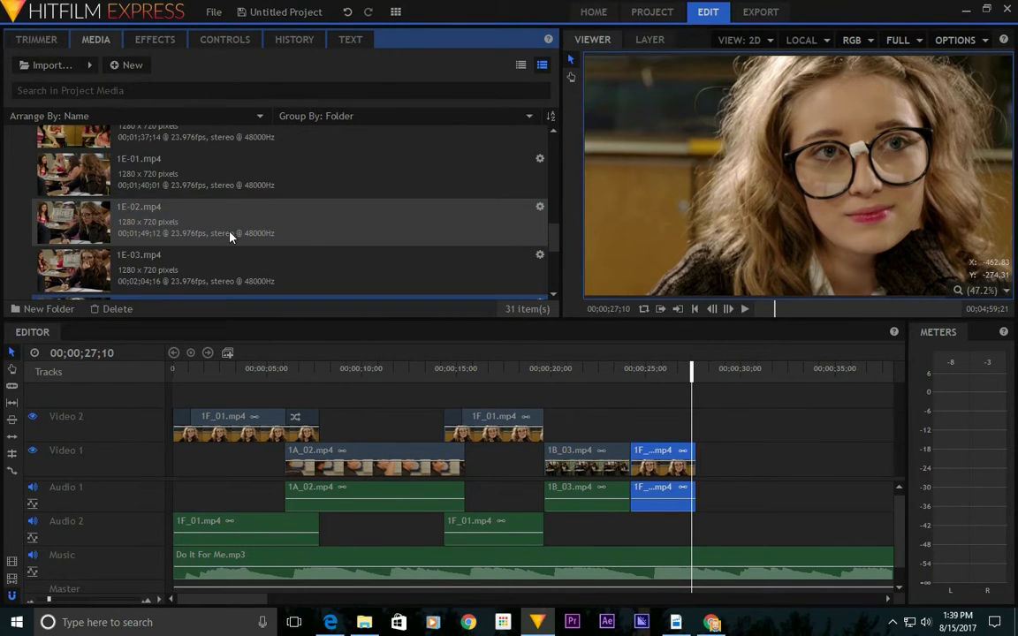
{"action": "left_click", "coordinate": [237, 260]}
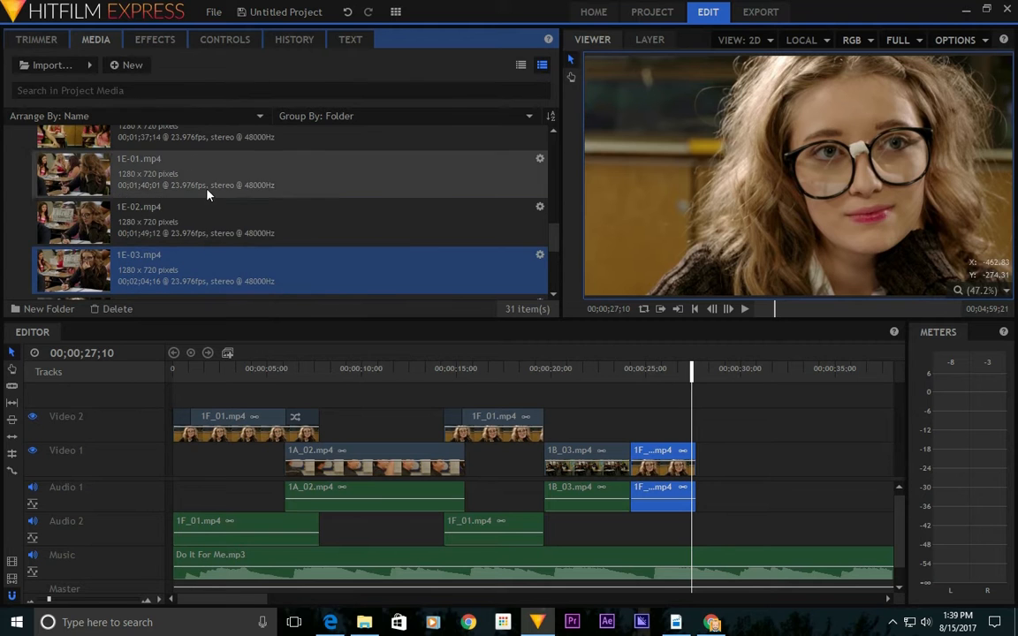
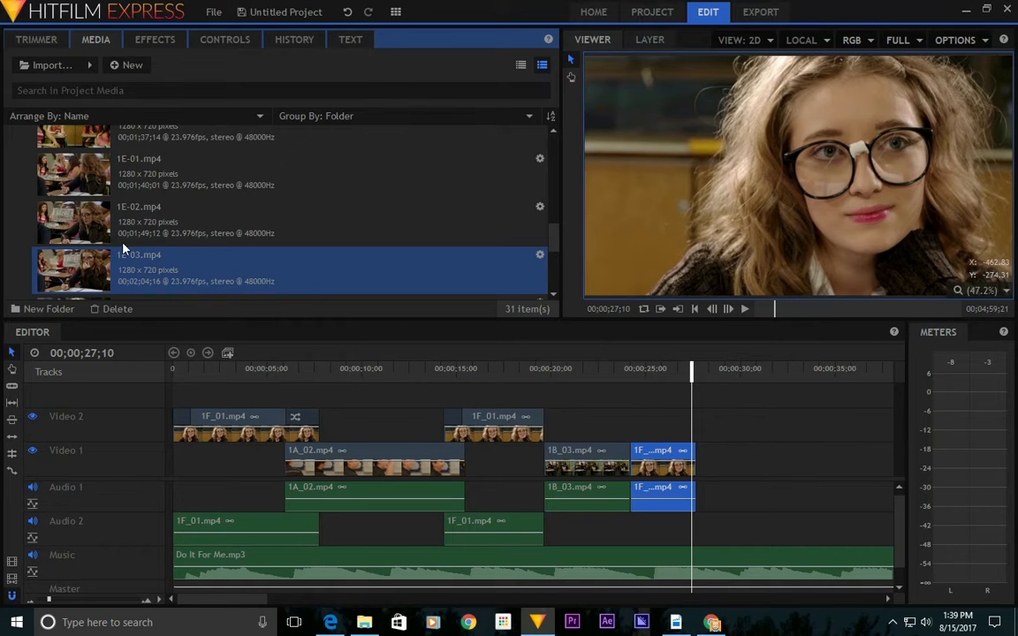
{"action": "left_click", "coordinate": [36, 39]}
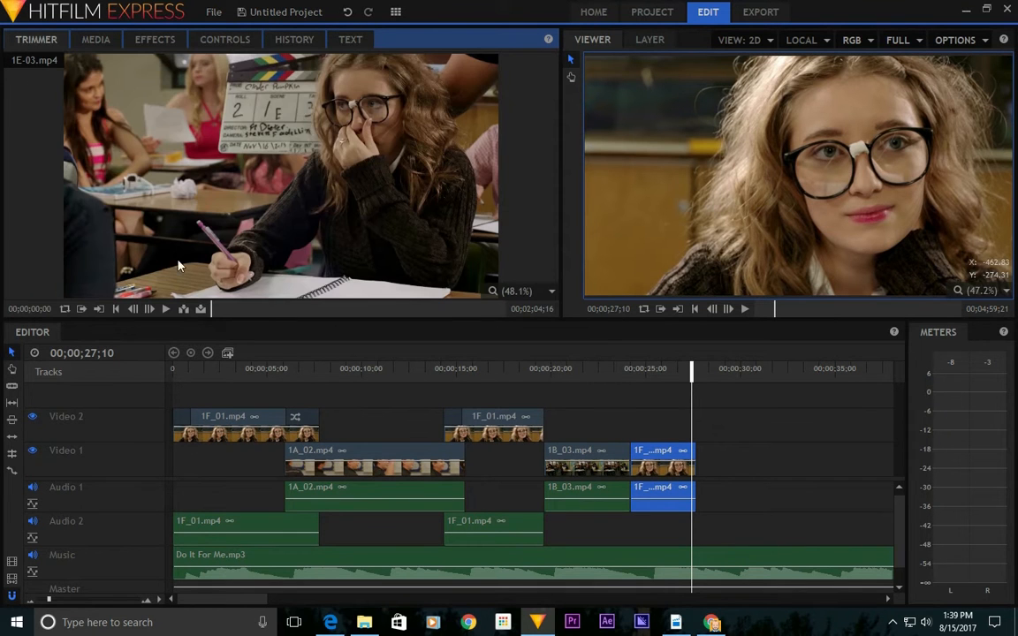
{"action": "left_click", "coordinate": [164, 309]}
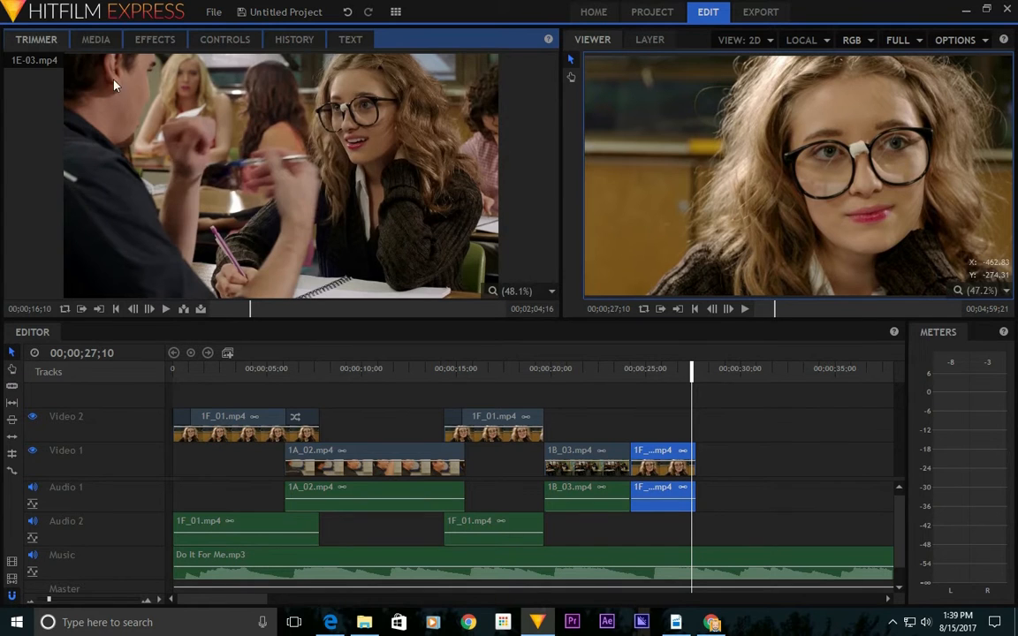
Load 1C_03.mp4 in the trimmer and play it to 00;00;20;02 to review the teacher's approach to the desk.
{"action": "left_click", "coordinate": [95, 39]}
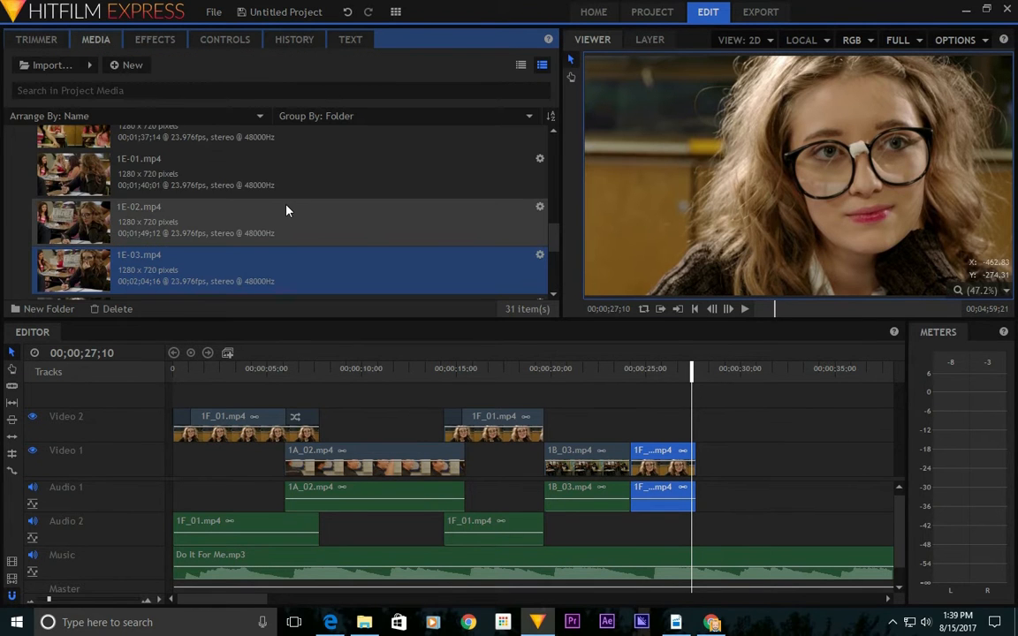
{"action": "scroll", "coordinate": [286, 211], "scroll_direction": "up", "scroll_amount": 5}
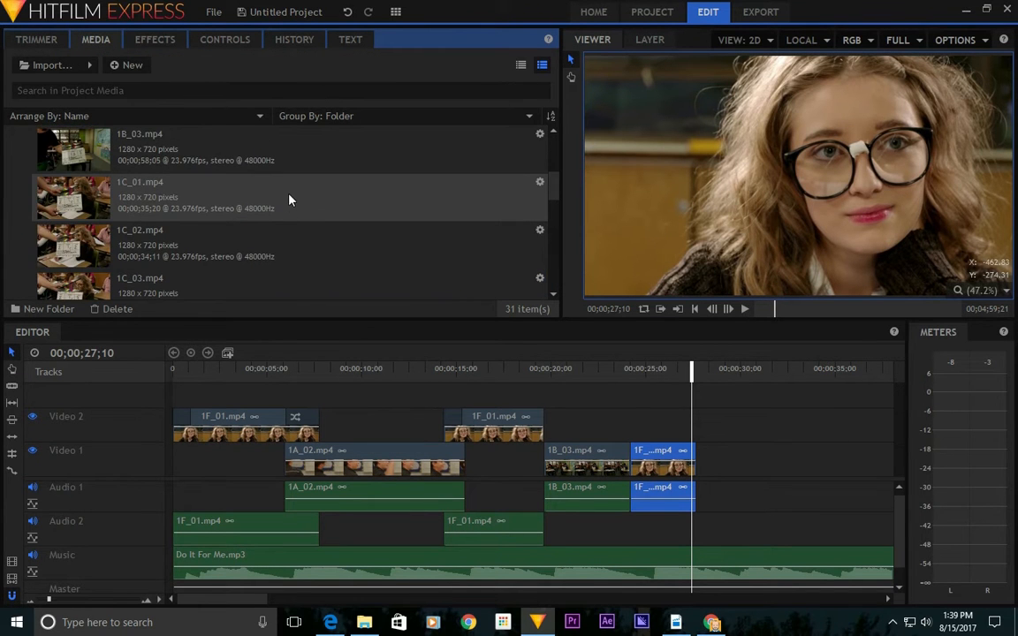
{"action": "scroll", "coordinate": [284, 220], "scroll_direction": "down", "scroll_amount": 2}
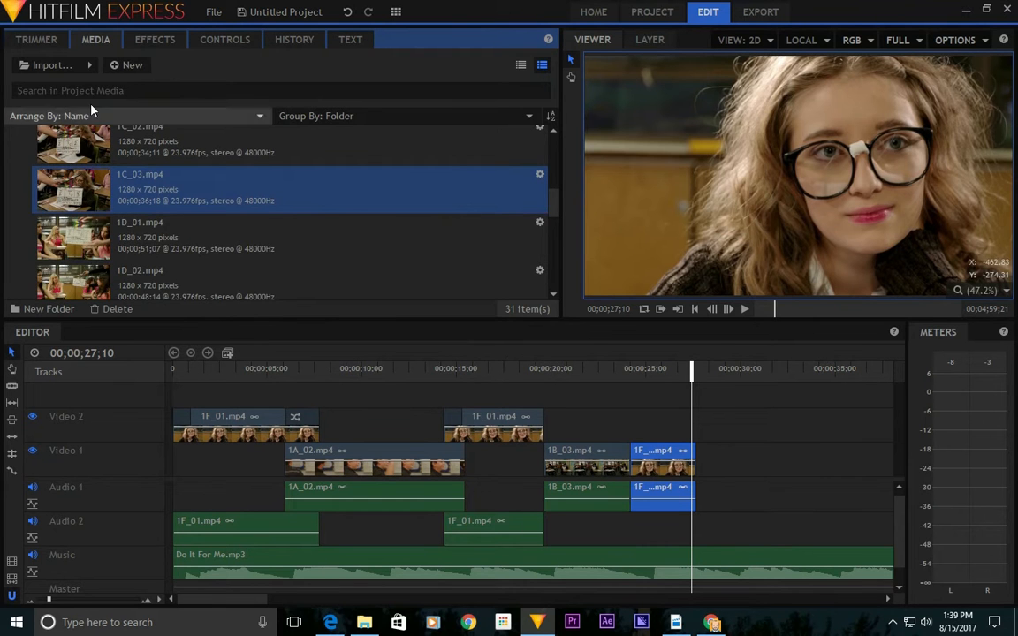
{"action": "left_click", "coordinate": [35, 40]}
{"action": "left_click", "coordinate": [166, 309]}
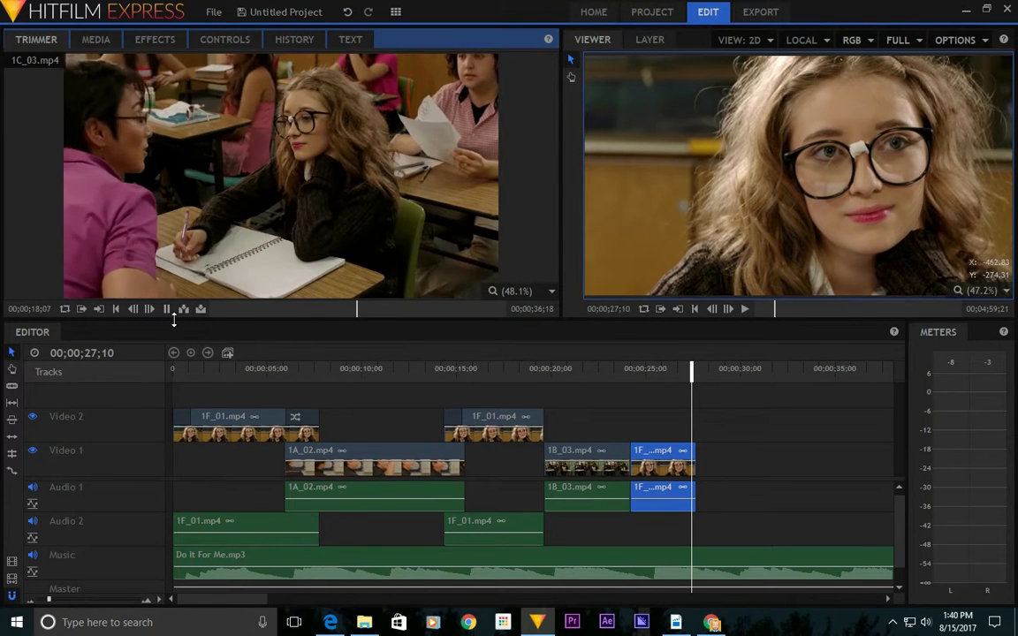
{"action": "key", "text": "space"}
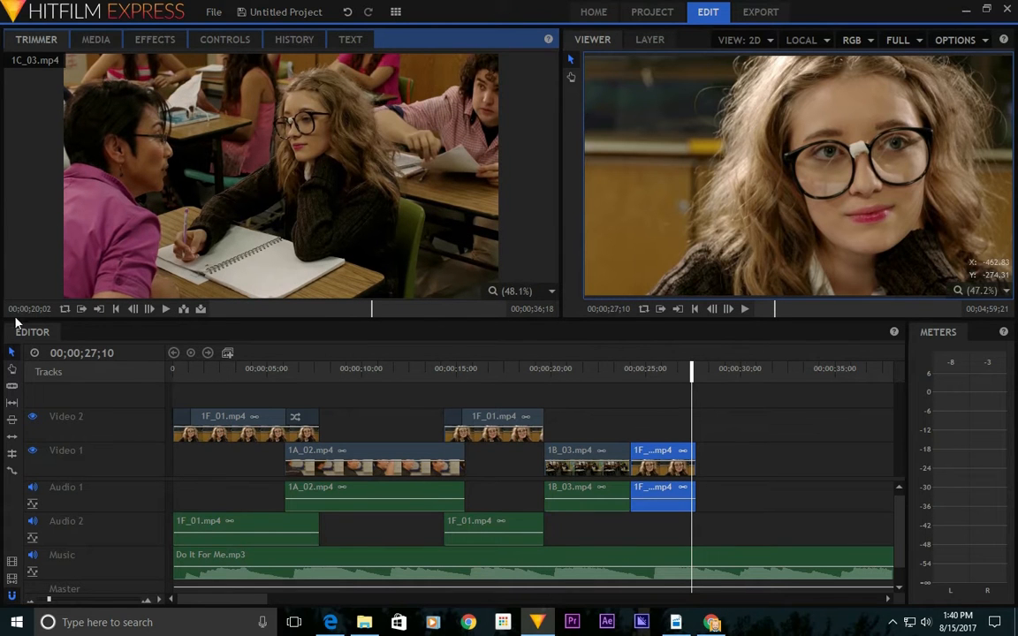
Set the timeline playhead to 00;00;27;15 and the in point of 1C_03.mp4 to 00;00;12;13 in the trimmer.
{"action": "left_click_drag", "start_coordinate": [690, 369], "coordinate": [693, 374]}
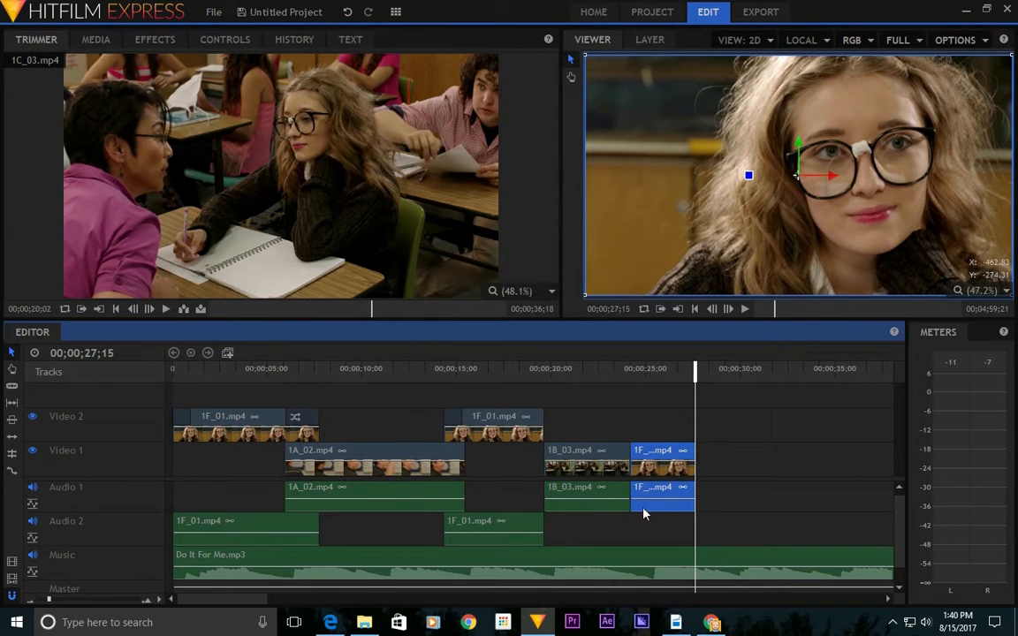
{"action": "left_click_drag", "start_coordinate": [353, 305], "coordinate": [324, 312]}
{"action": "left_click", "coordinate": [166, 309]}
{"action": "left_click", "coordinate": [165, 309]}
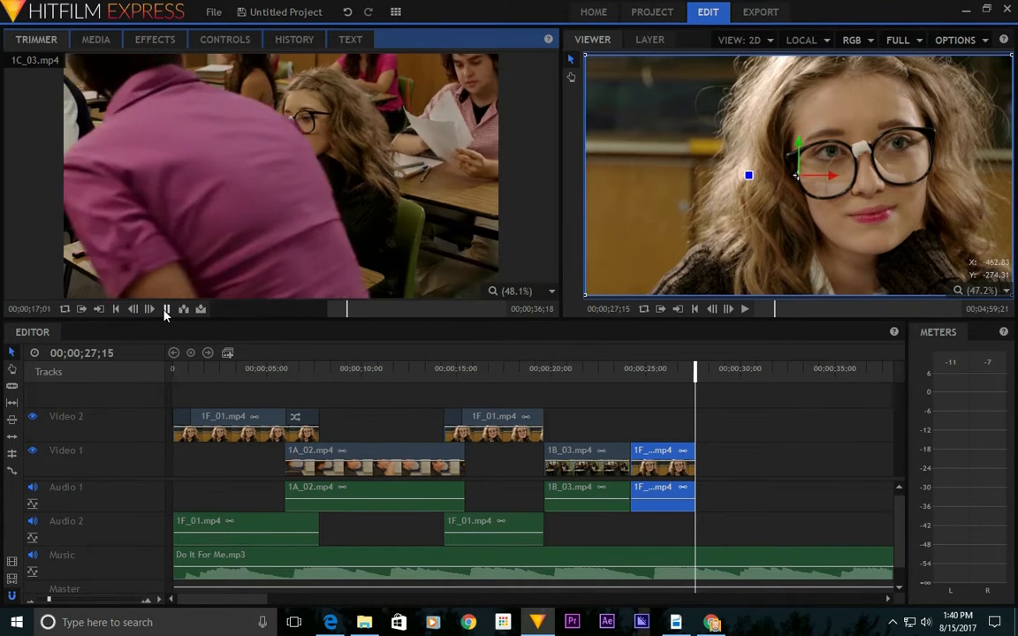
{"action": "left_click", "coordinate": [166, 309]}
{"action": "left_click", "coordinate": [313, 309]}
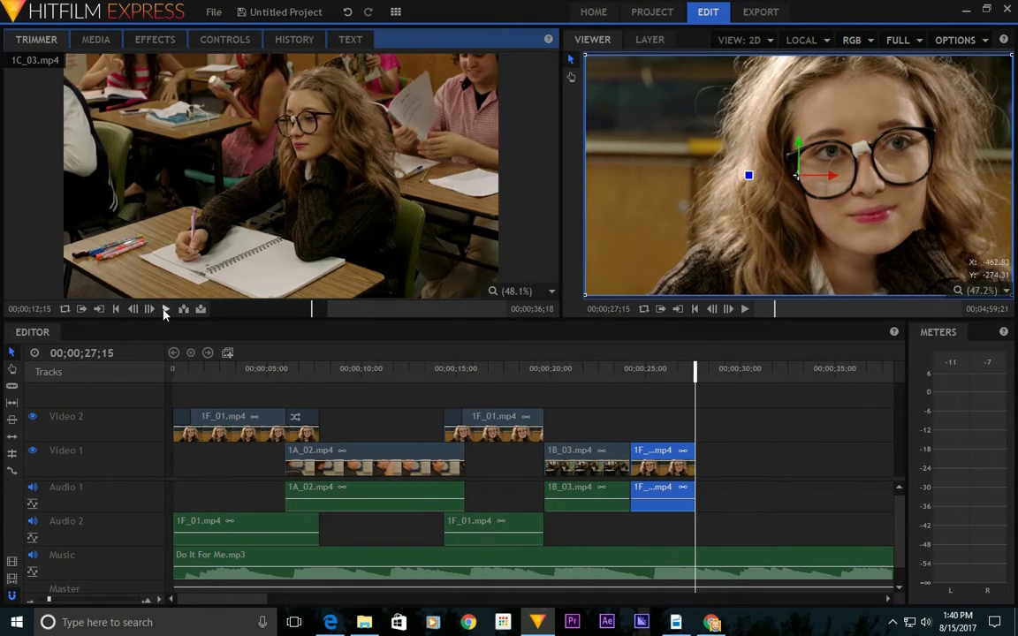
{"action": "left_click", "coordinate": [165, 309]}
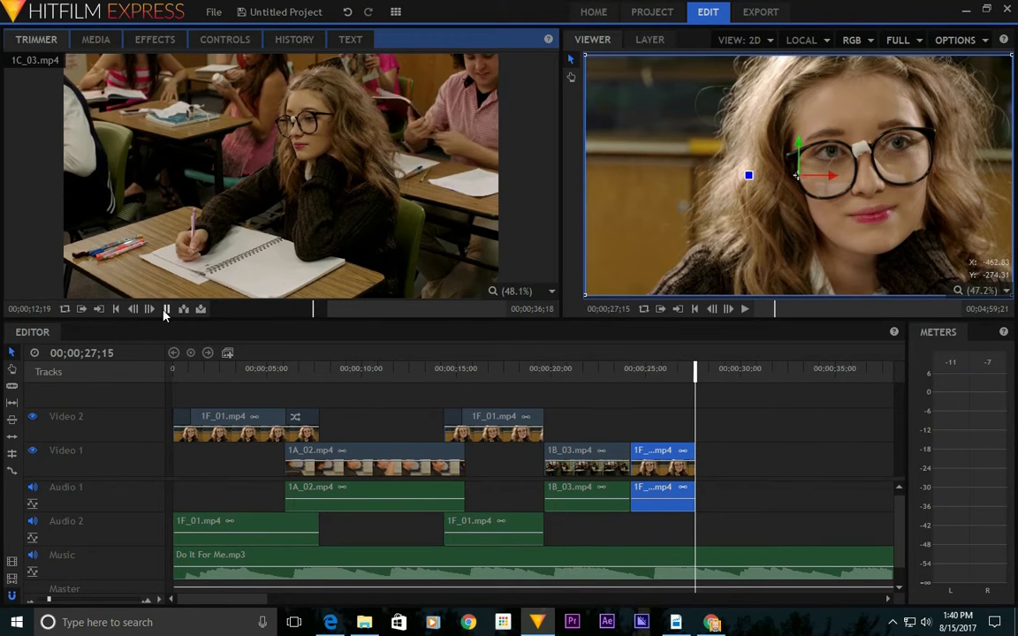
{"action": "left_click", "coordinate": [311, 311]}
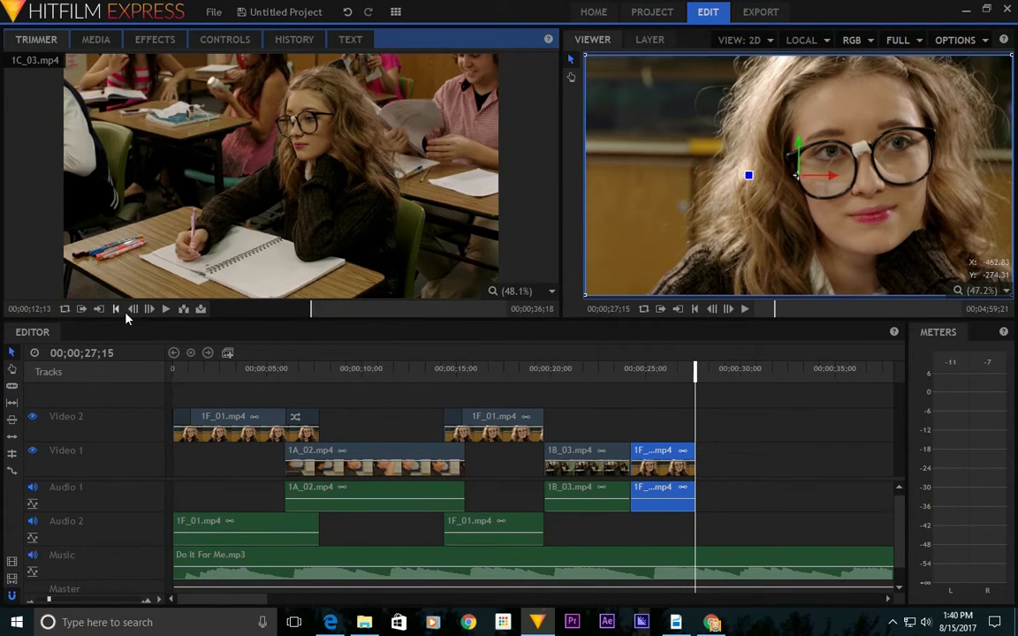
Play 1C_03.mp4 from its in point and step back to 00;00;20;20 to judge where the shot should end.
{"action": "left_click", "coordinate": [166, 309]}
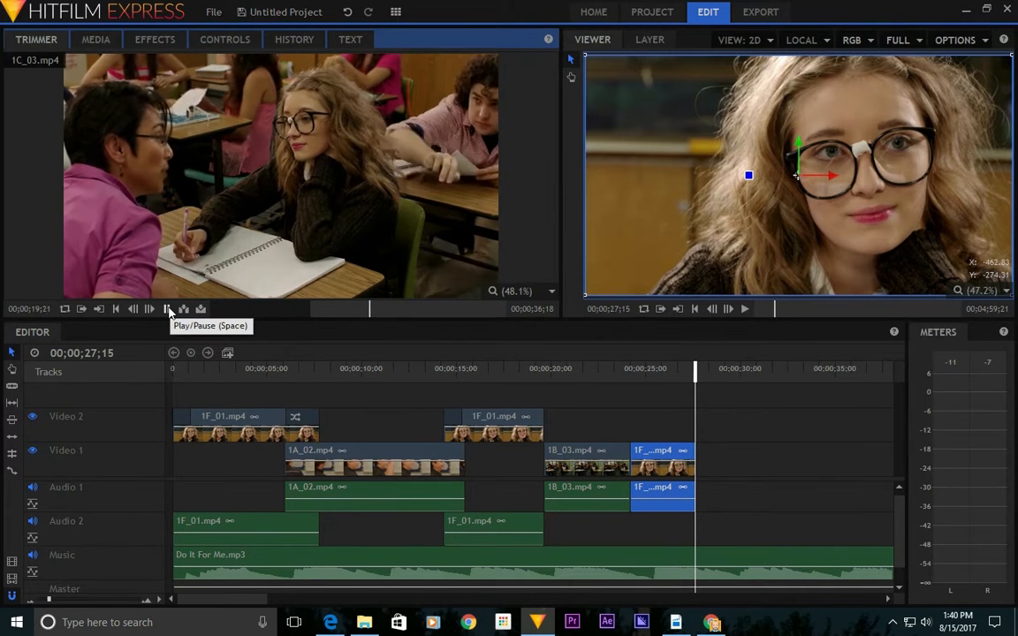
{"action": "left_click", "coordinate": [168, 310]}
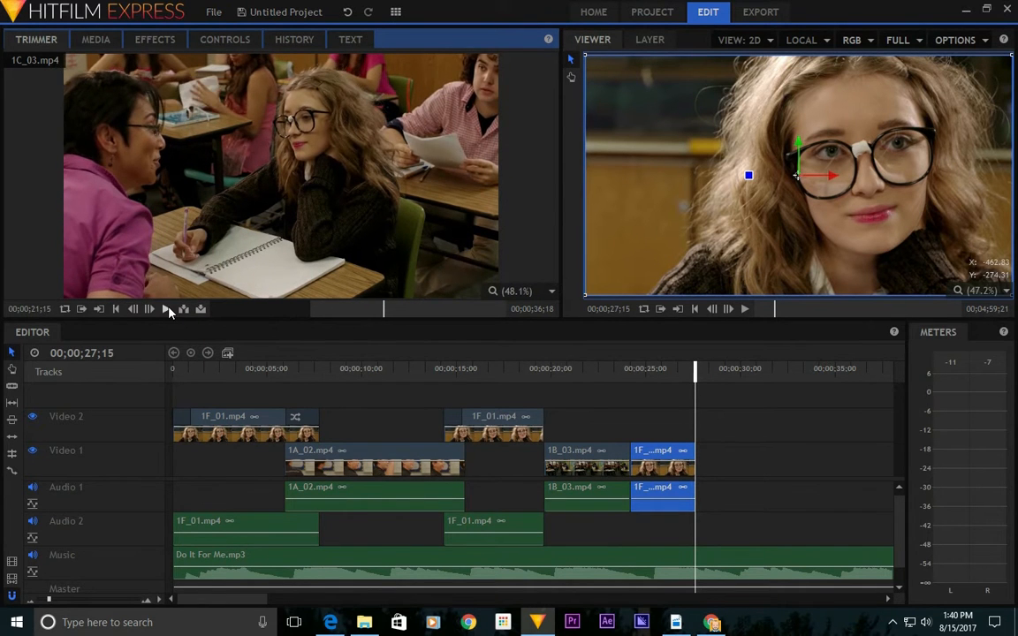
{"action": "left_click_drag", "start_coordinate": [383, 312], "coordinate": [378, 312]}
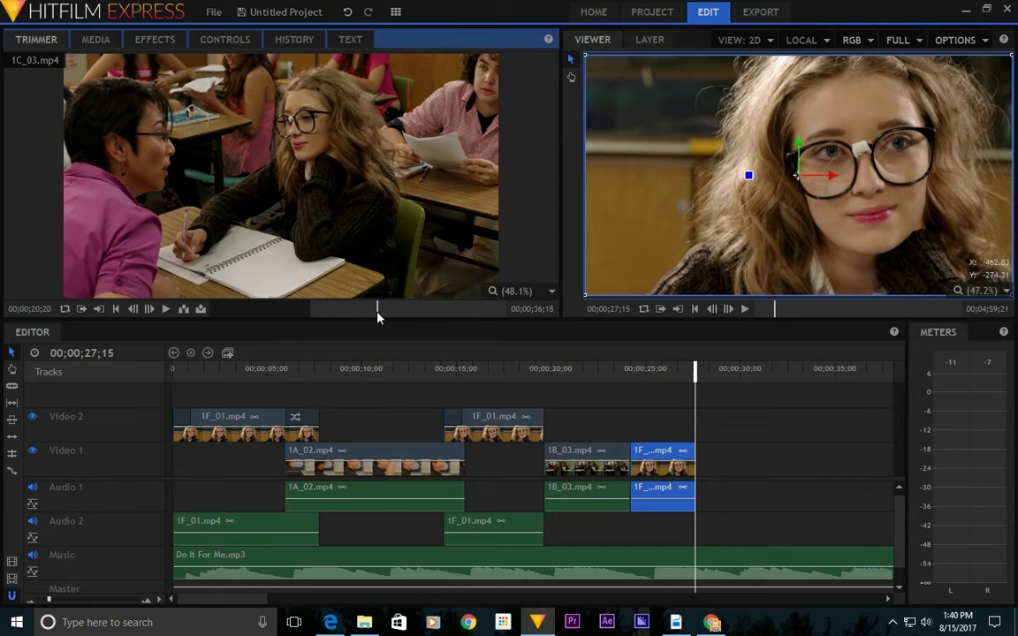
Look through the scene 1 takes from 1B_01.mp4 to 1G-03.mp4 in the project media for a suitable following shot.
{"action": "left_click", "coordinate": [97, 41]}
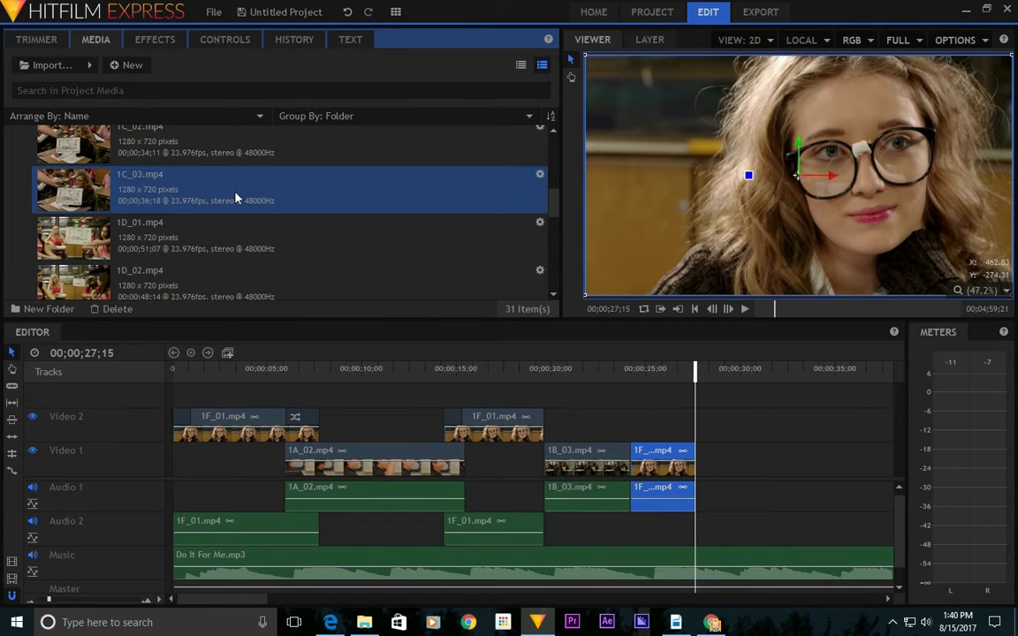
{"action": "scroll", "coordinate": [270, 212], "scroll_direction": "up", "scroll_amount": 2}
{"action": "scroll", "coordinate": [266, 223], "scroll_direction": "up", "scroll_amount": 2}
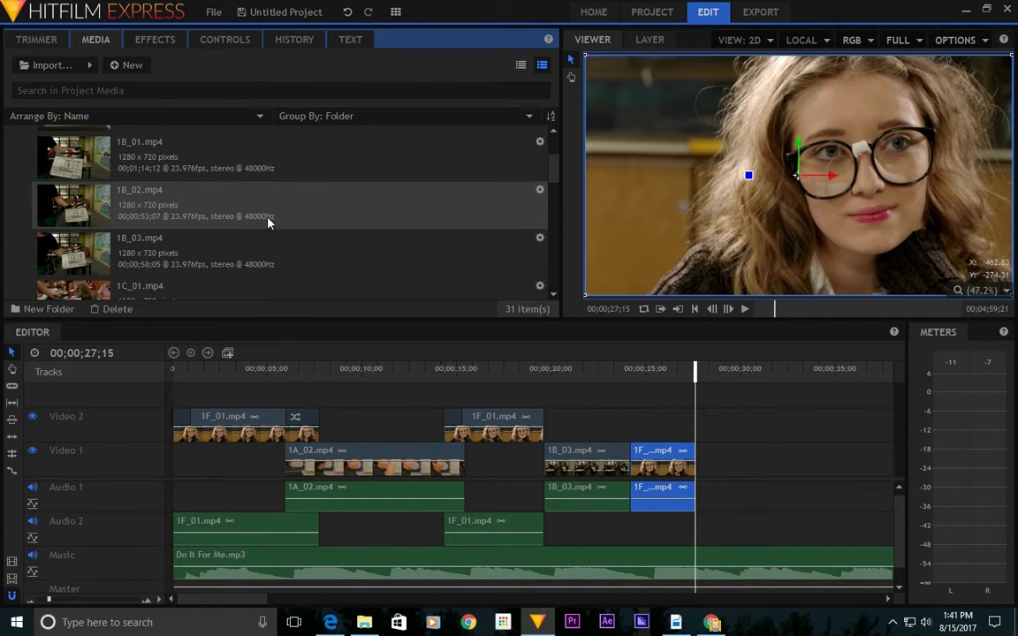
{"action": "scroll", "coordinate": [269, 223], "scroll_direction": "down", "scroll_amount": 9}
{"action": "scroll", "coordinate": [268, 223], "scroll_direction": "down", "scroll_amount": 3}
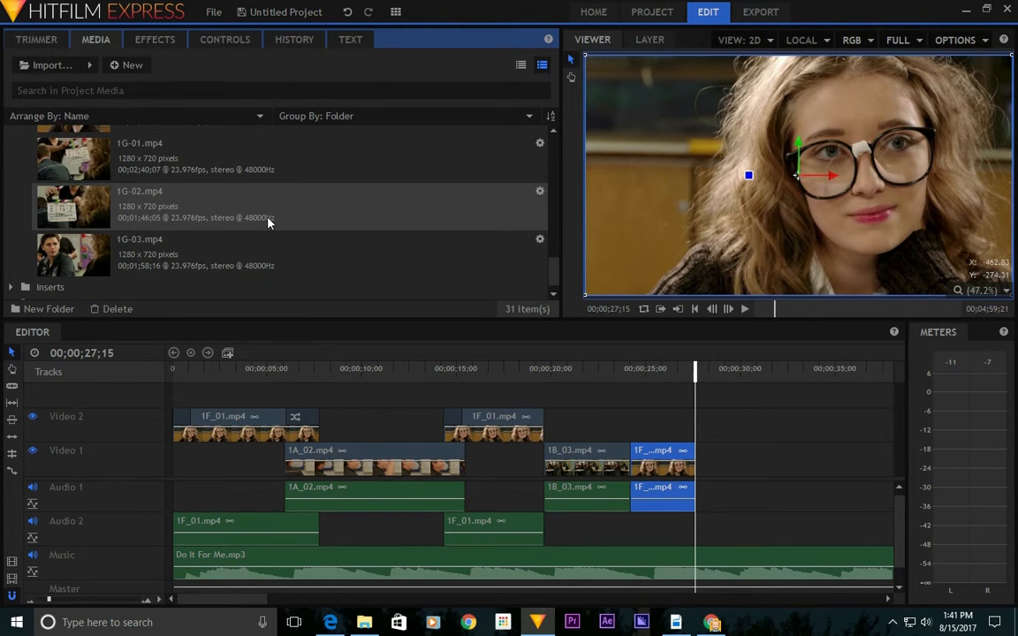
{"action": "scroll", "coordinate": [266, 224], "scroll_direction": "up", "scroll_amount": 6}
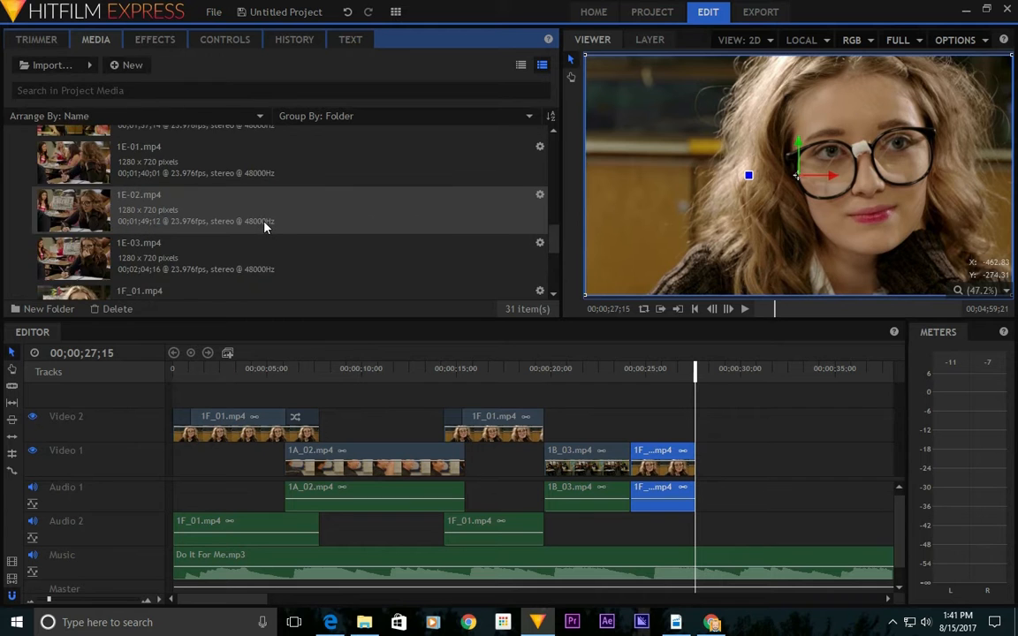
{"action": "scroll", "coordinate": [267, 227], "scroll_direction": "down", "scroll_amount": 1}
{"action": "scroll", "coordinate": [265, 227], "scroll_direction": "up", "scroll_amount": 1}
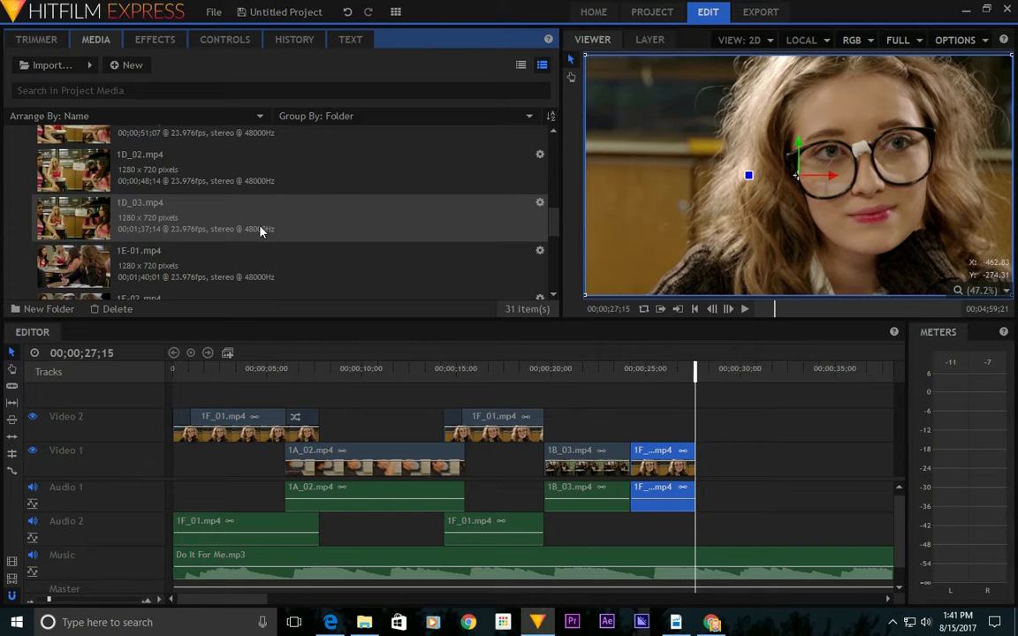
Load 1D_03.mp4 in the trimmer, skip to 00;00;39;20, and play it to 00;00;42;04.
{"action": "left_click", "coordinate": [258, 232]}
{"action": "left_click", "coordinate": [33, 40]}
{"action": "left_click_drag", "start_coordinate": [270, 311], "coordinate": [331, 315]}
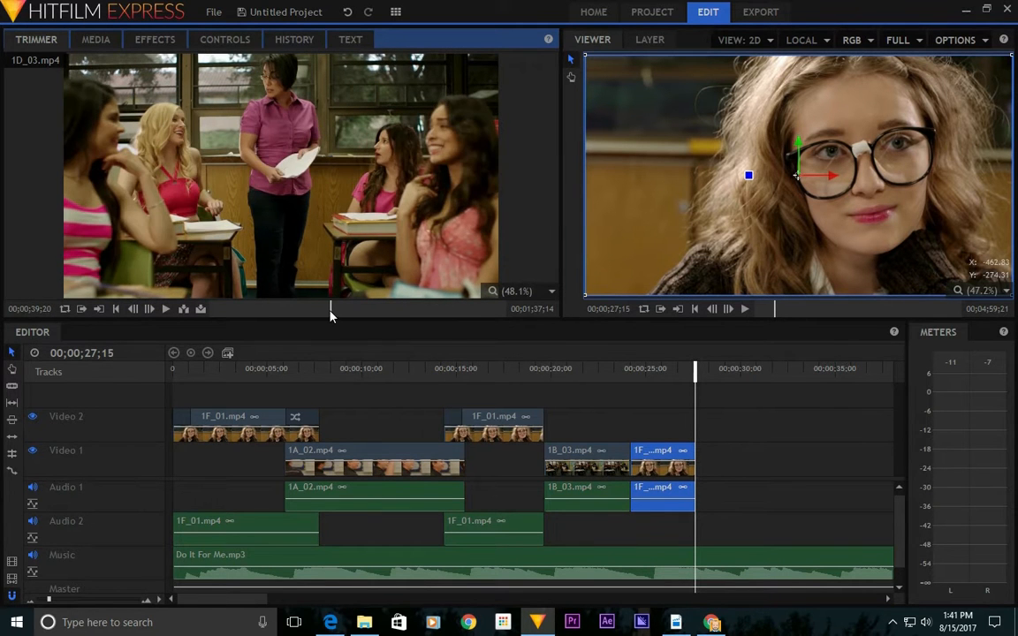
{"action": "left_click", "coordinate": [165, 308]}
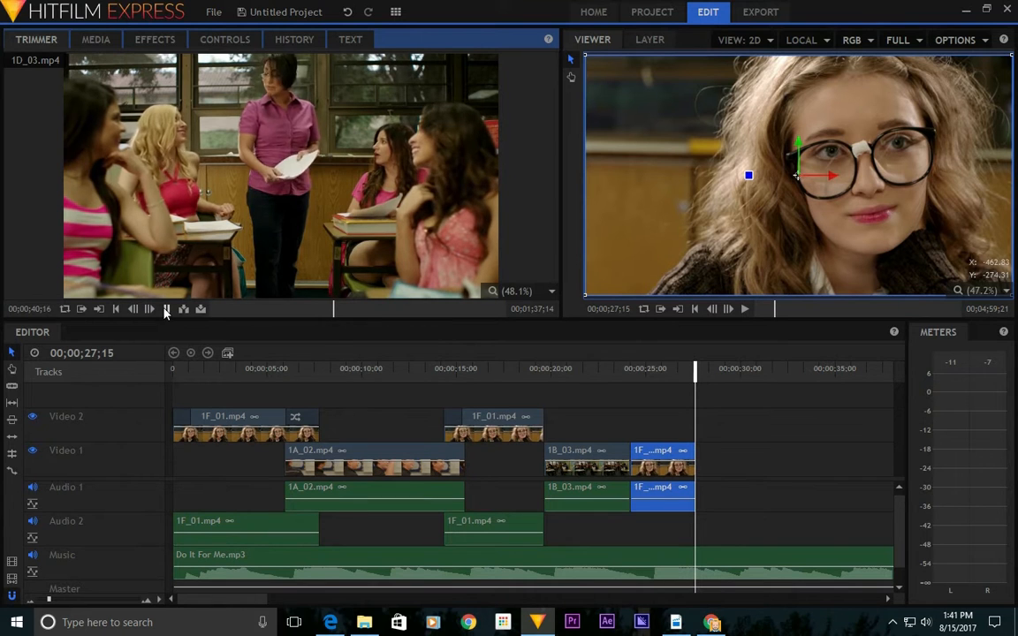
{"action": "left_click", "coordinate": [165, 309]}
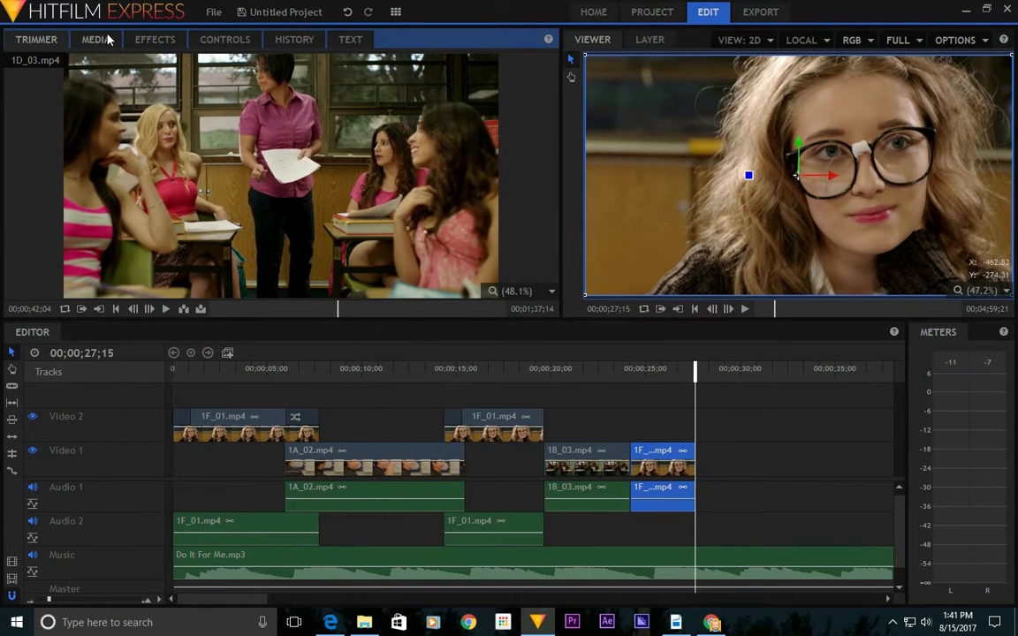
Find 1C_03.mp4 among the scene 1 takes and reload it in the trimmer at 00;00;20;20.
{"action": "left_click", "coordinate": [96, 38]}
{"action": "scroll", "coordinate": [160, 157], "scroll_direction": "up", "scroll_amount": 2}
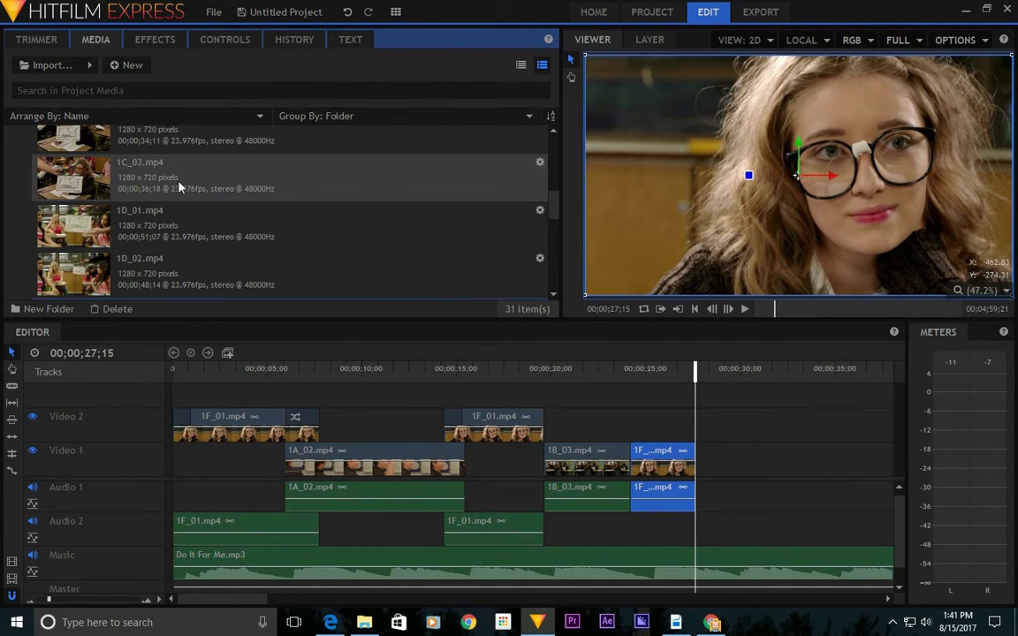
{"action": "scroll", "coordinate": [178, 186], "scroll_direction": "up", "scroll_amount": 5}
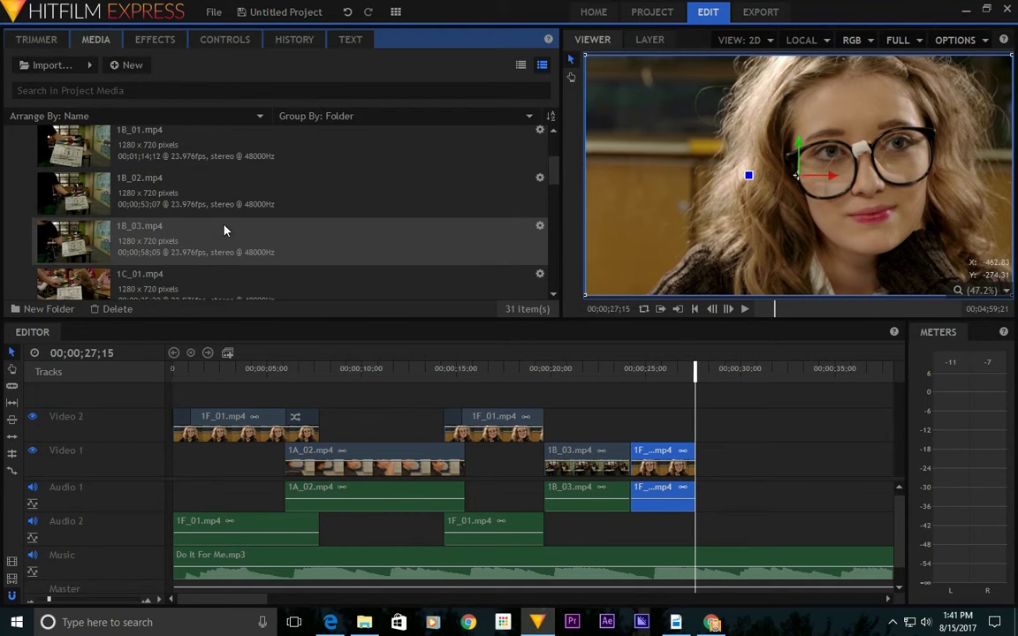
{"action": "scroll", "coordinate": [222, 230], "scroll_direction": "down", "scroll_amount": 2}
{"action": "scroll", "coordinate": [221, 221], "scroll_direction": "down", "scroll_amount": 2}
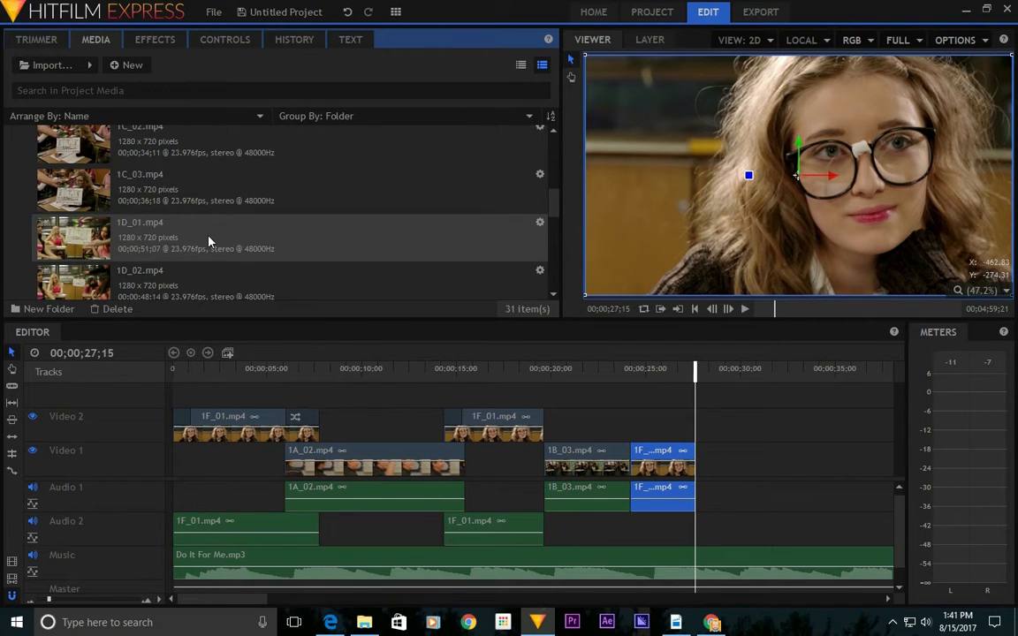
{"action": "left_click", "coordinate": [190, 205]}
{"action": "double_click", "coordinate": [189, 208]}
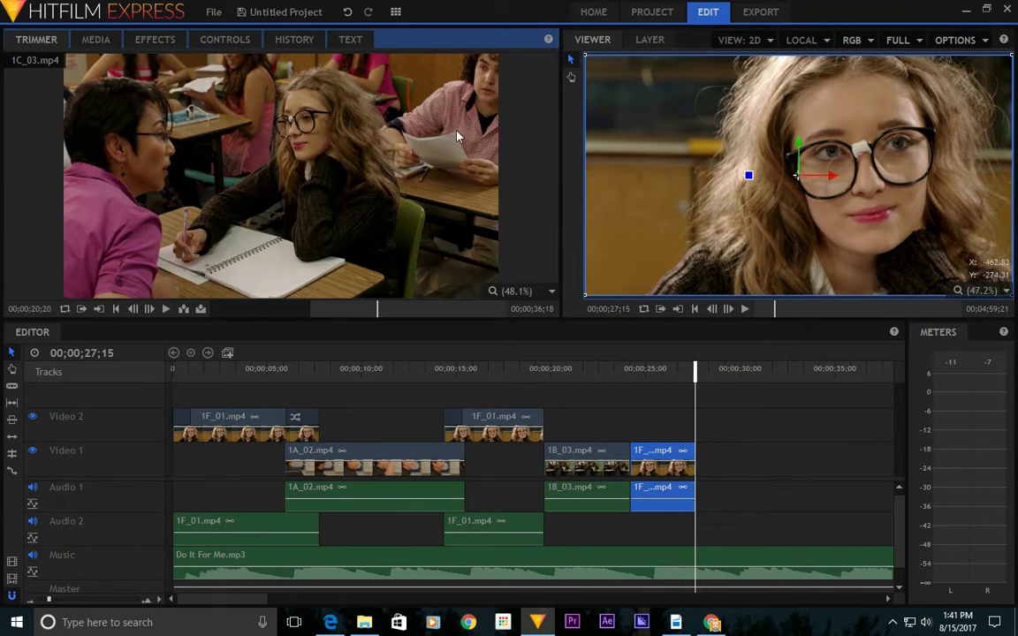
Look through the Inserts folder from 1_INS_01.mp4 to 1_INS_12.mp4 and the scene 1 takes for a suitable following shot.
{"action": "left_click", "coordinate": [96, 40]}
{"action": "scroll", "coordinate": [190, 199], "scroll_direction": "down", "scroll_amount": 8}
{"action": "left_click", "coordinate": [11, 275]}
{"action": "scroll", "coordinate": [198, 230], "scroll_direction": "down", "scroll_amount": 8}
{"action": "scroll", "coordinate": [202, 226], "scroll_direction": "up", "scroll_amount": 2}
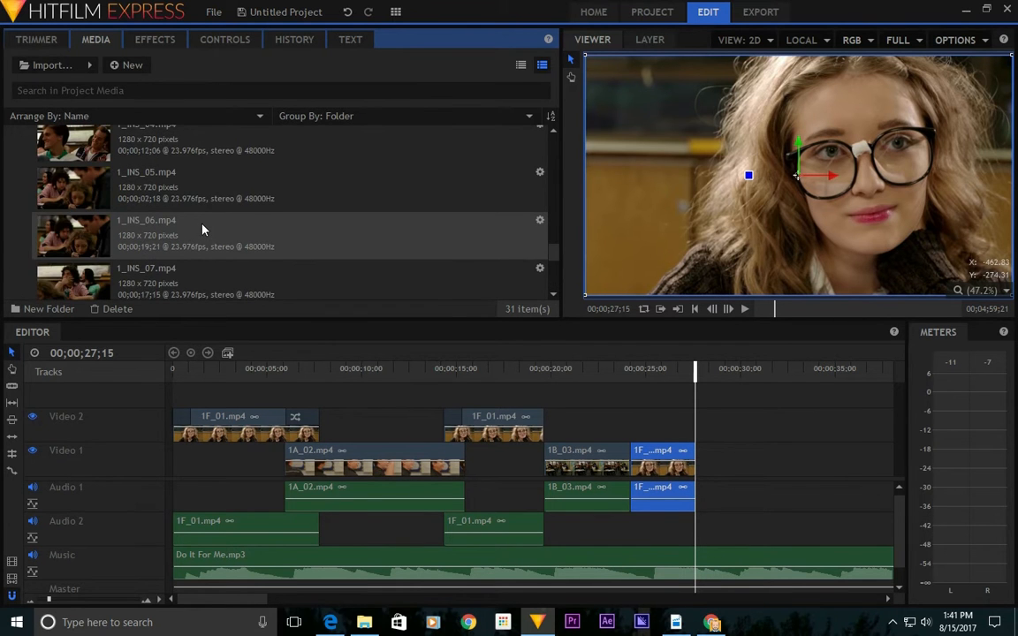
{"action": "scroll", "coordinate": [203, 229], "scroll_direction": "down", "scroll_amount": 5}
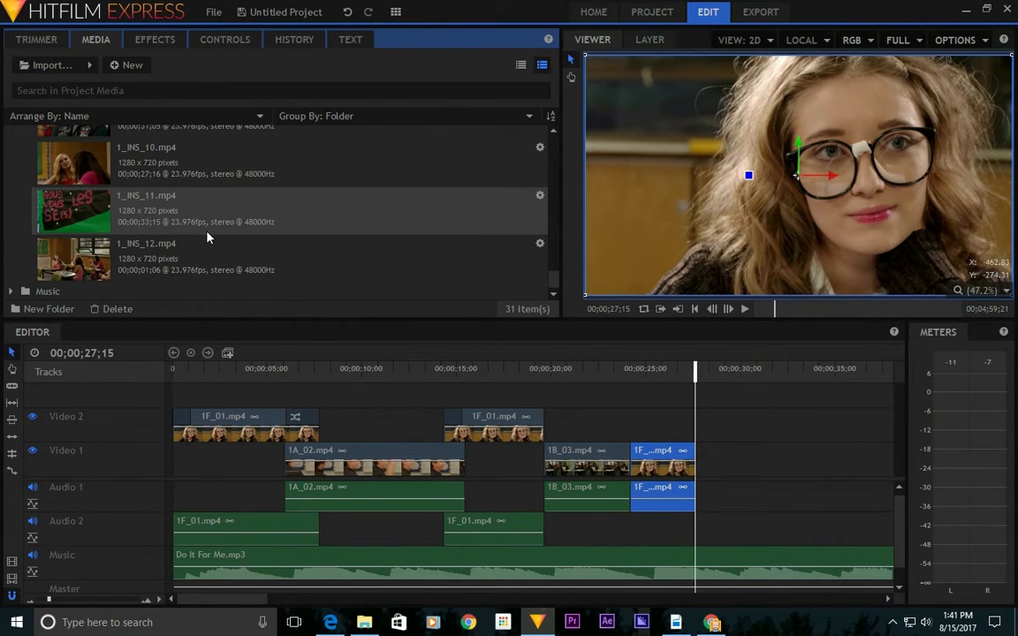
{"action": "scroll", "coordinate": [205, 237], "scroll_direction": "up", "scroll_amount": 2}
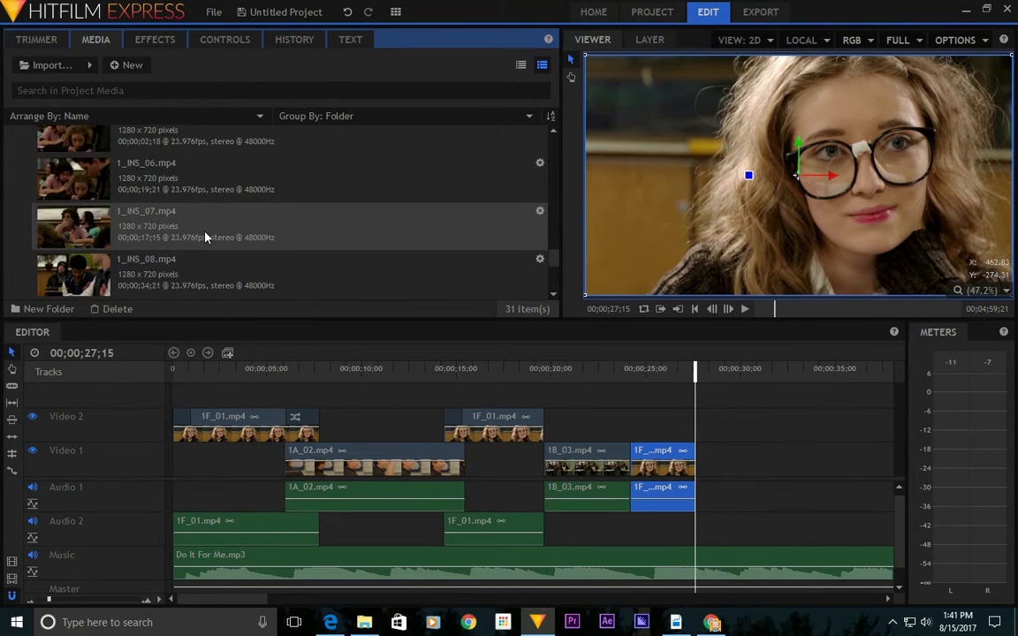
{"action": "scroll", "coordinate": [205, 237], "scroll_direction": "down", "scroll_amount": 2}
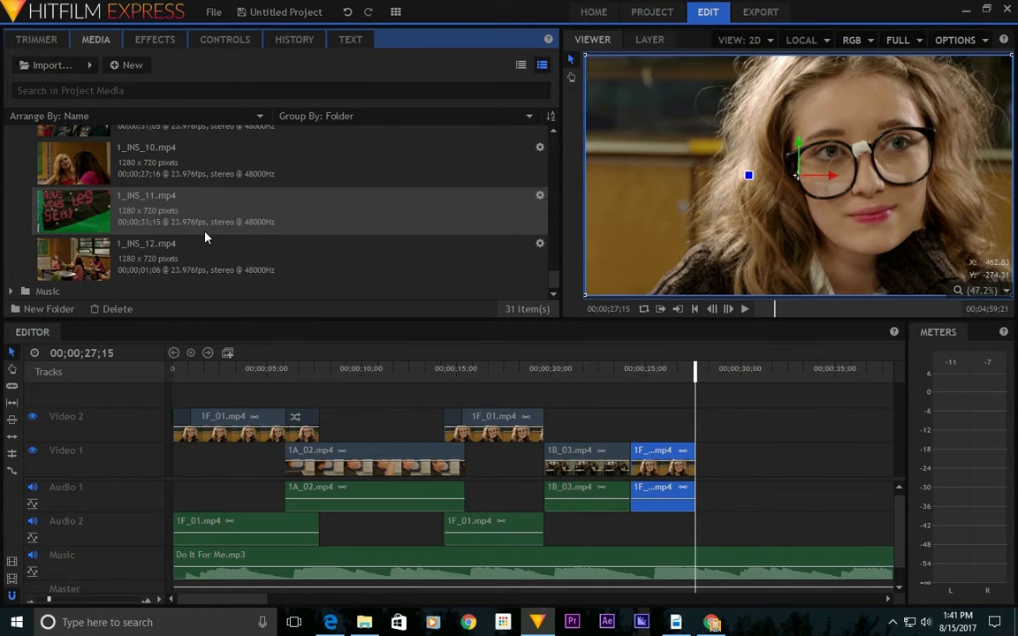
{"action": "scroll", "coordinate": [205, 236], "scroll_direction": "up", "scroll_amount": 10}
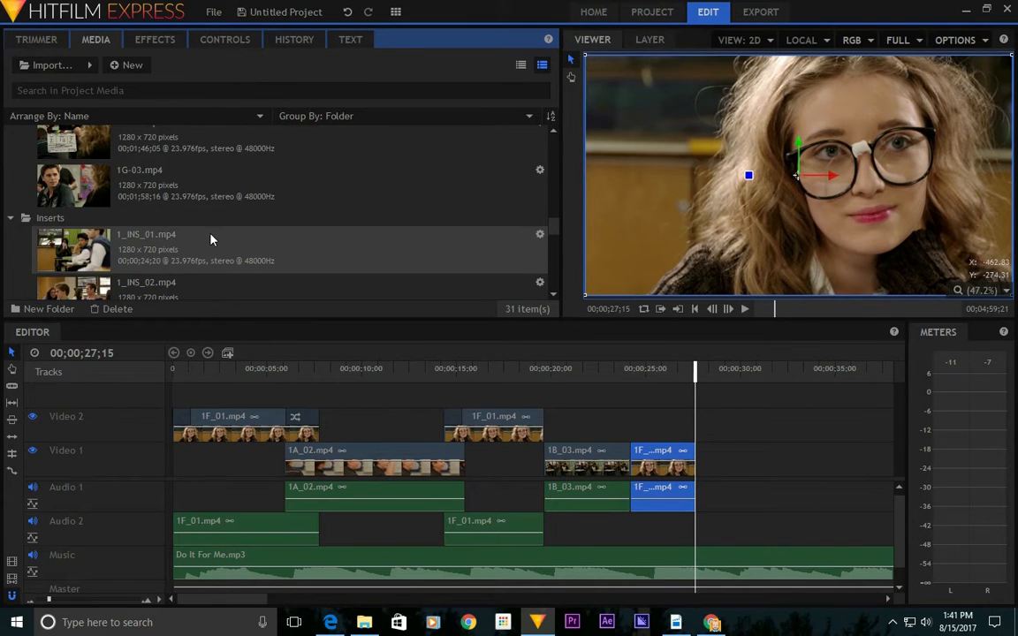
{"action": "scroll", "coordinate": [211, 239], "scroll_direction": "up", "scroll_amount": 8}
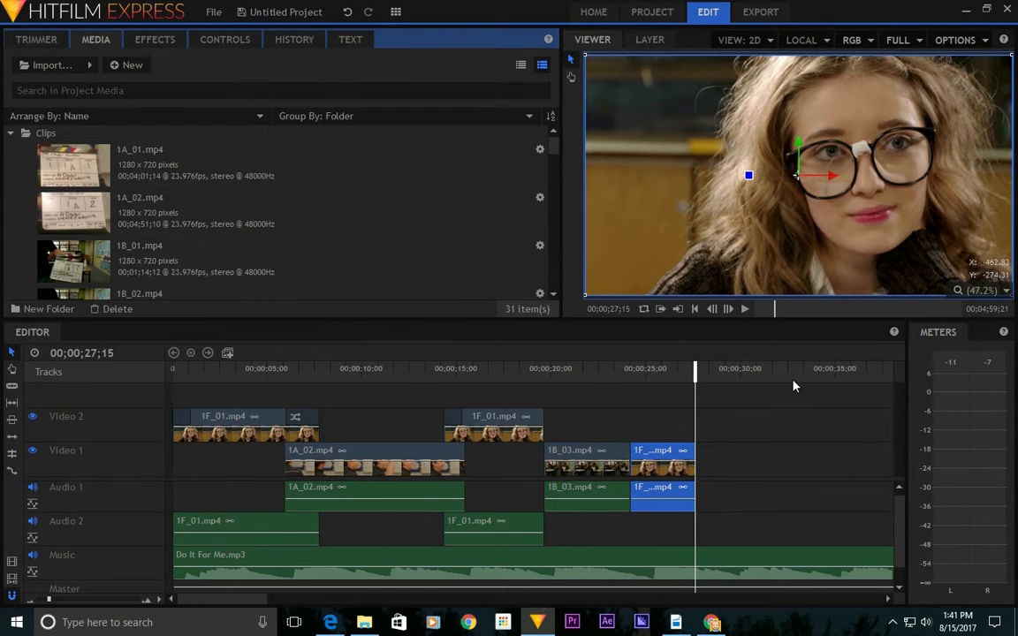
{"action": "scroll", "coordinate": [171, 210], "scroll_direction": "down", "scroll_amount": 5}
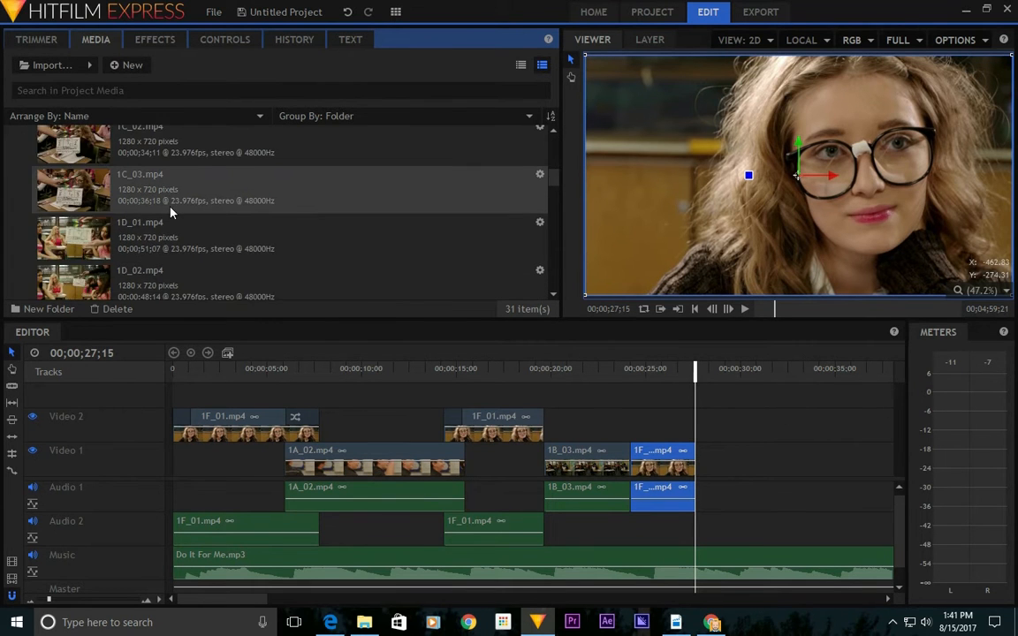
Play 1C_03.mp4 in the trimmer from 00;00;20;20 to 00;00;30;11 to judge its action.
{"action": "left_click", "coordinate": [50, 42]}
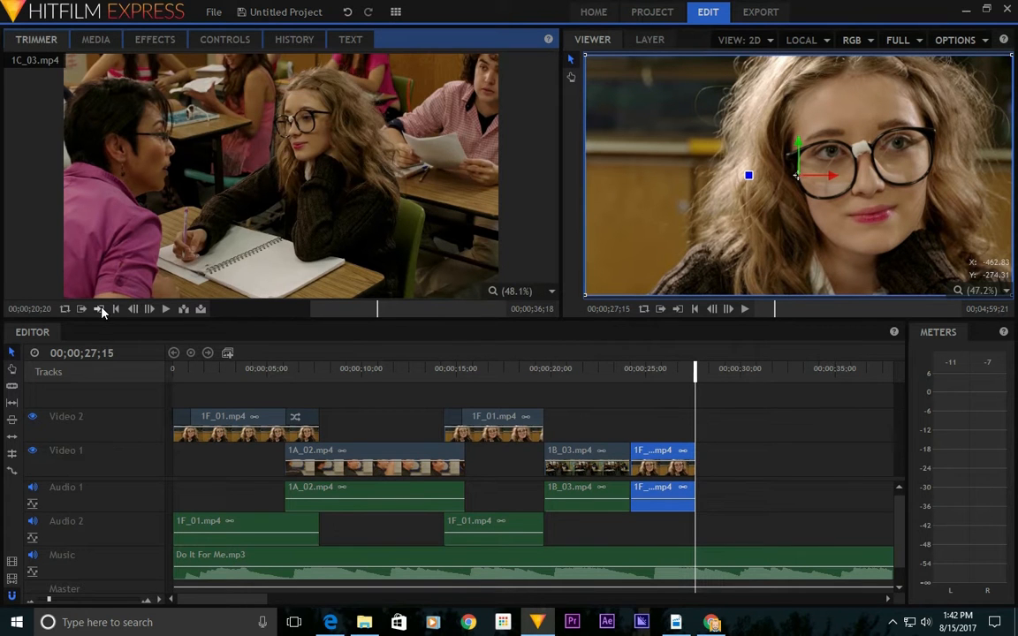
{"action": "left_click", "coordinate": [166, 309]}
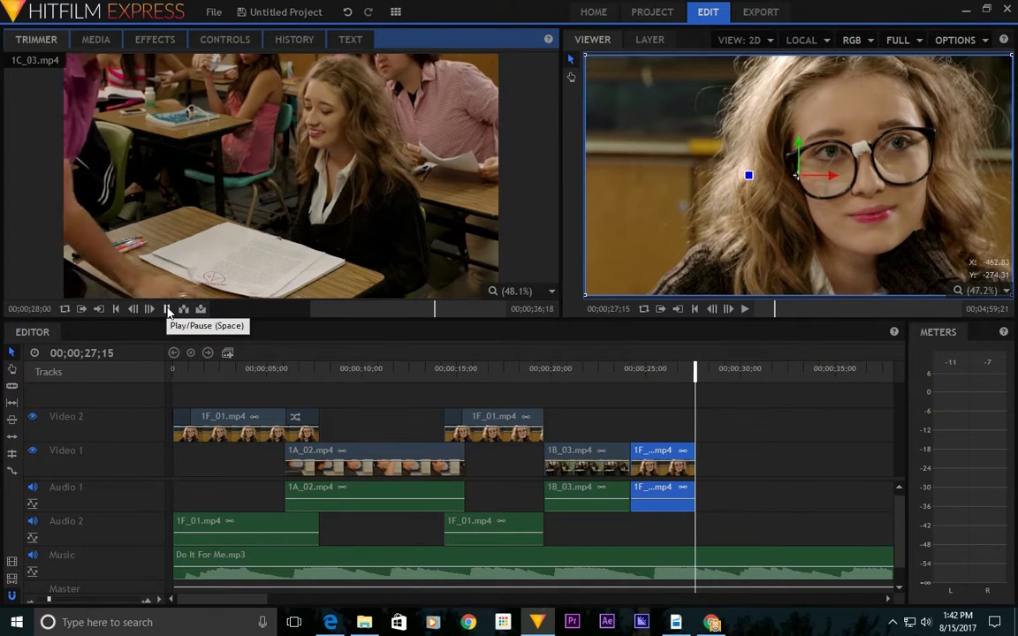
{"action": "left_click", "coordinate": [166, 309]}
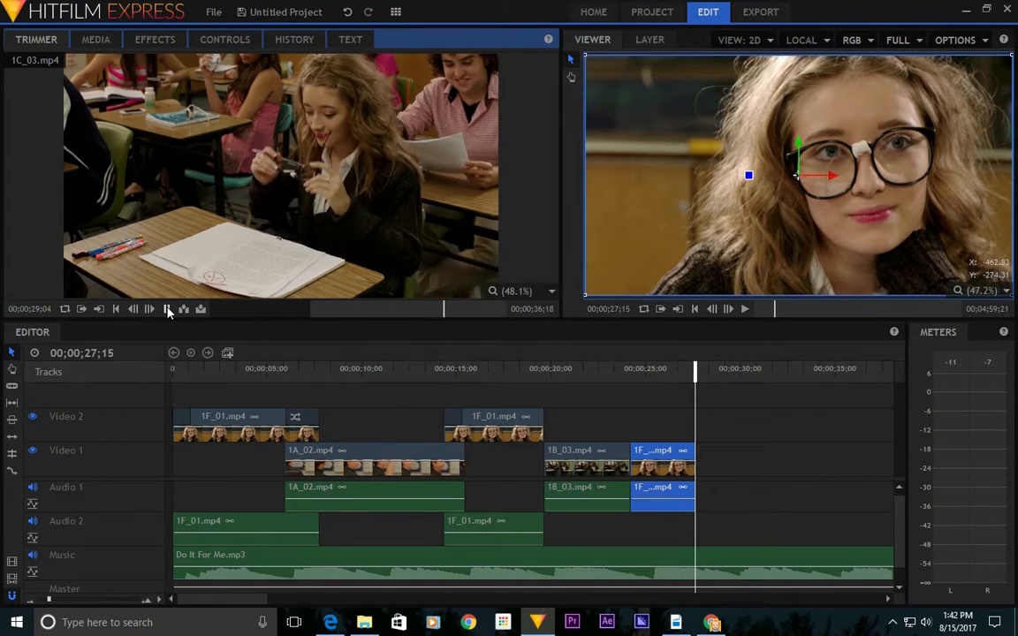
{"action": "left_click", "coordinate": [166, 309]}
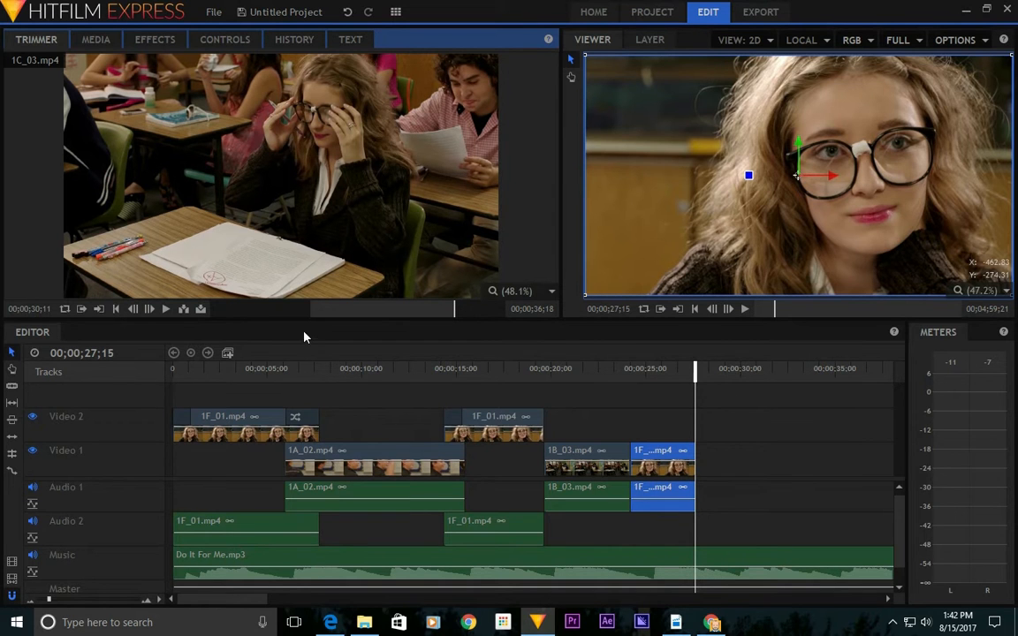
Add 1C_03.mp4 to the timeline directly after the third 1F_01.mp4 close-up and play across the cut from 00;00;27;12.
{"action": "left_click", "coordinate": [202, 308]}
{"action": "left_click_drag", "start_coordinate": [311, 601], "coordinate": [254, 601]}
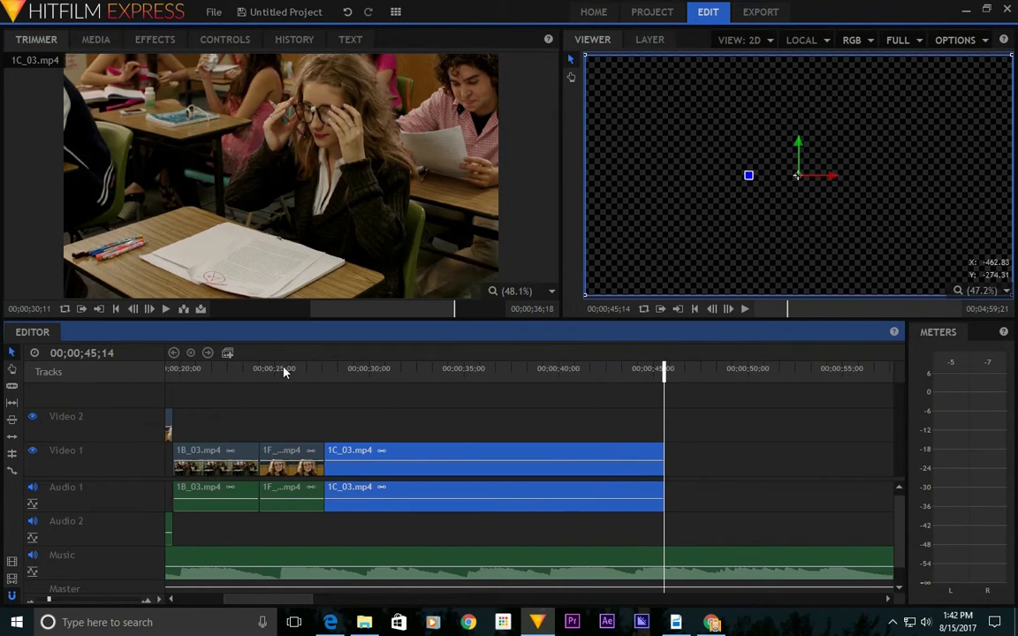
{"action": "left_click", "coordinate": [324, 370]}
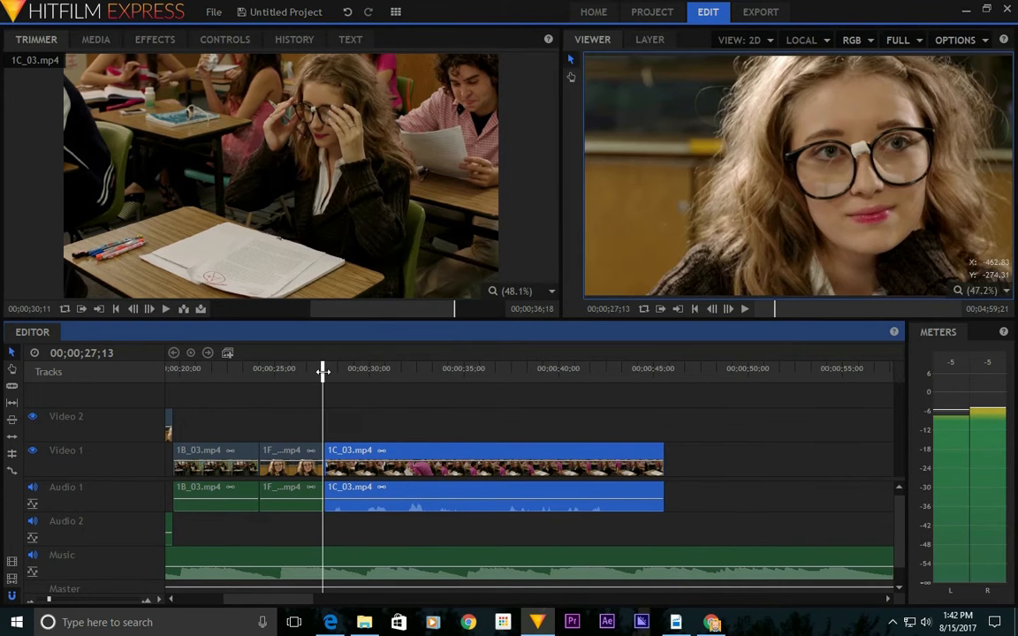
{"action": "left_click", "coordinate": [327, 371]}
{"action": "left_click", "coordinate": [321, 372]}
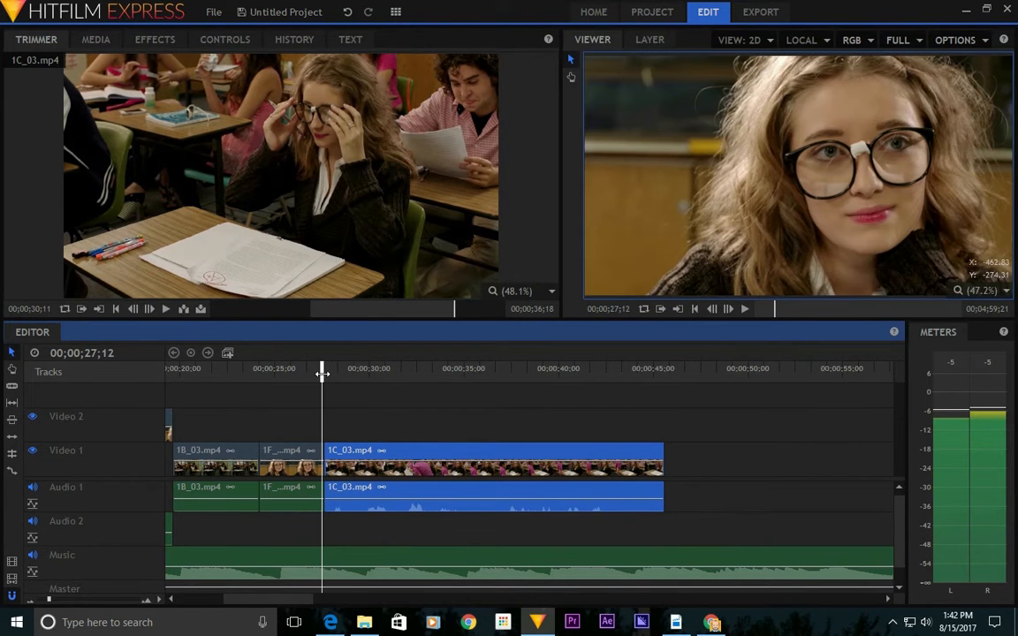
{"action": "left_click", "coordinate": [745, 309]}
Unlink the third 1F_01.mp4 clip and delete its audio from Audio 1.
{"action": "left_click", "coordinate": [305, 492]}
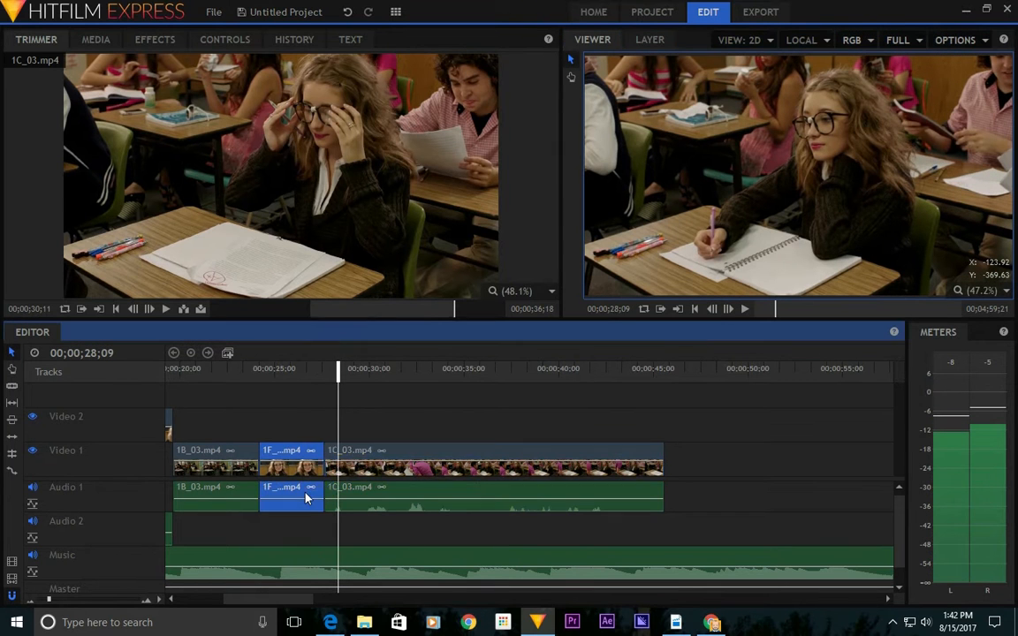
{"action": "right_click", "coordinate": [304, 492]}
{"action": "left_click", "coordinate": [347, 412]}
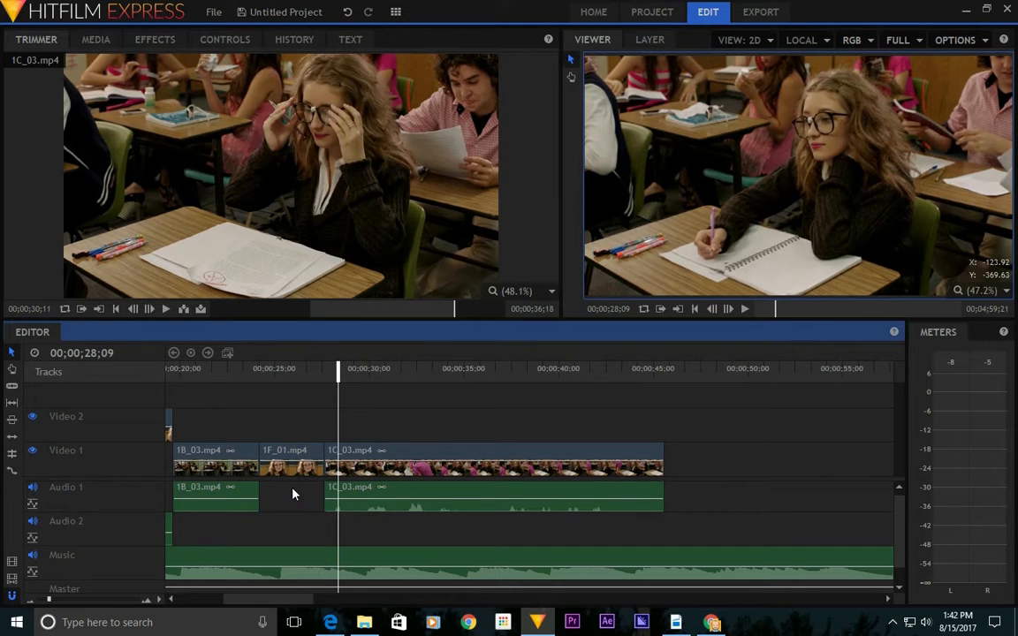
Shift 1C_03.mp4 to about 00;00;32;00, extend the third 1F_01.mp4 video to 00;00;30;02, and play the longer close-up.
{"action": "left_click_drag", "start_coordinate": [357, 458], "coordinate": [439, 461]}
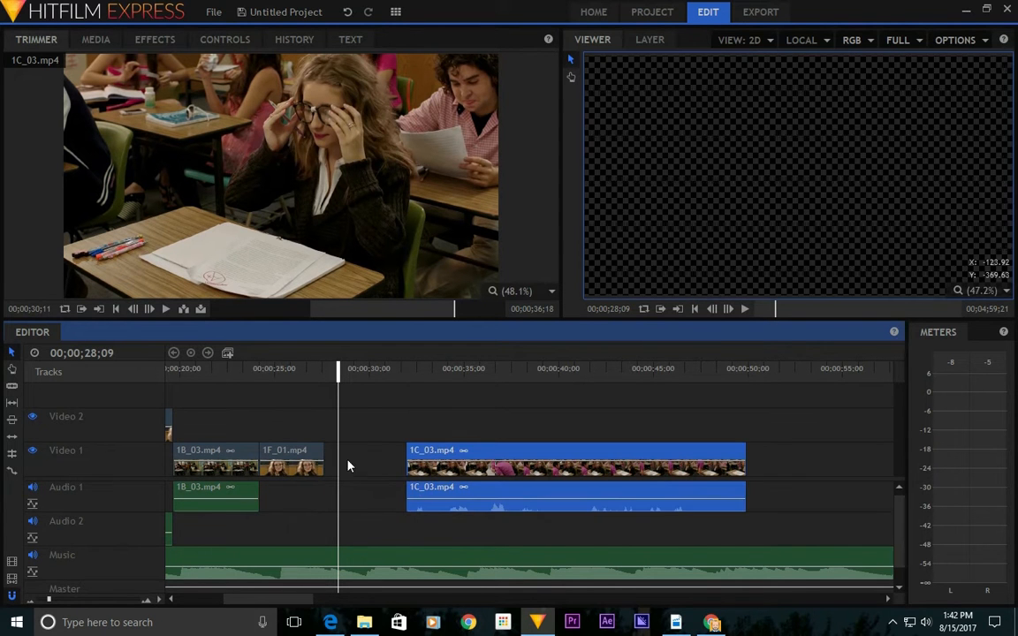
{"action": "left_click_drag", "start_coordinate": [326, 455], "coordinate": [370, 455]}
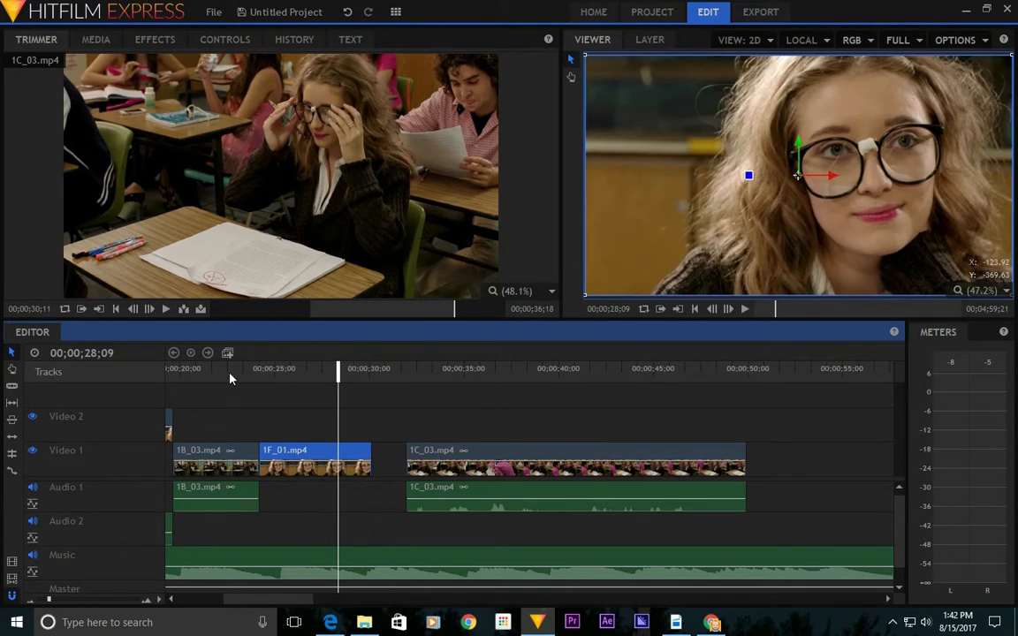
{"action": "left_click", "coordinate": [222, 368]}
{"action": "key", "text": "space"}
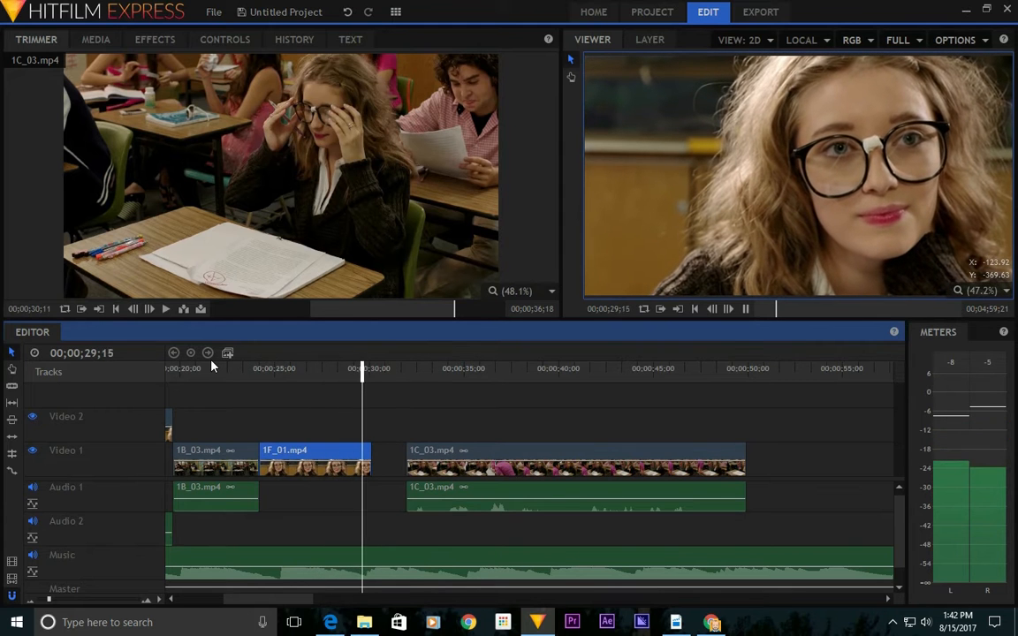
{"action": "key", "text": "space"}
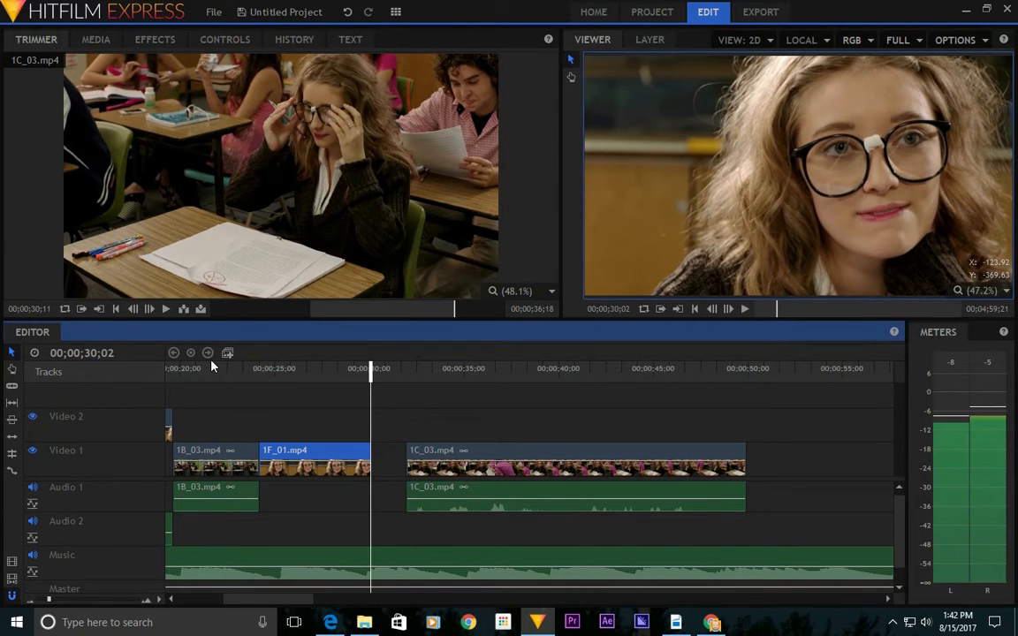
Unlink 1C_03.mp4, trim only its video start to about 00;00;37;20, and play it with the full-length audio.
{"action": "left_click", "coordinate": [522, 459]}
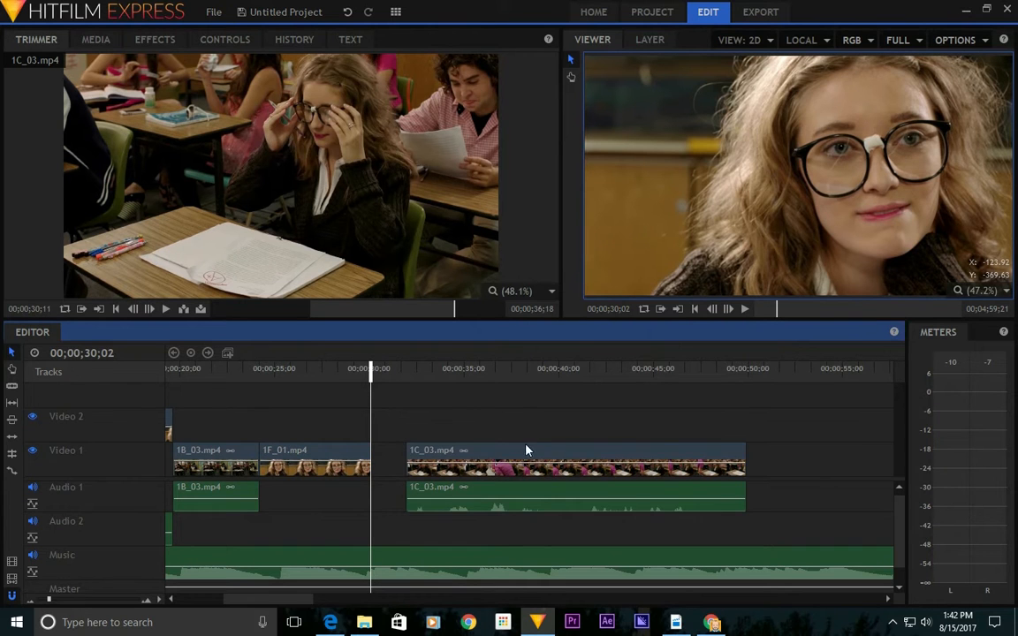
{"action": "right_click", "coordinate": [512, 461]}
{"action": "left_click", "coordinate": [570, 371]}
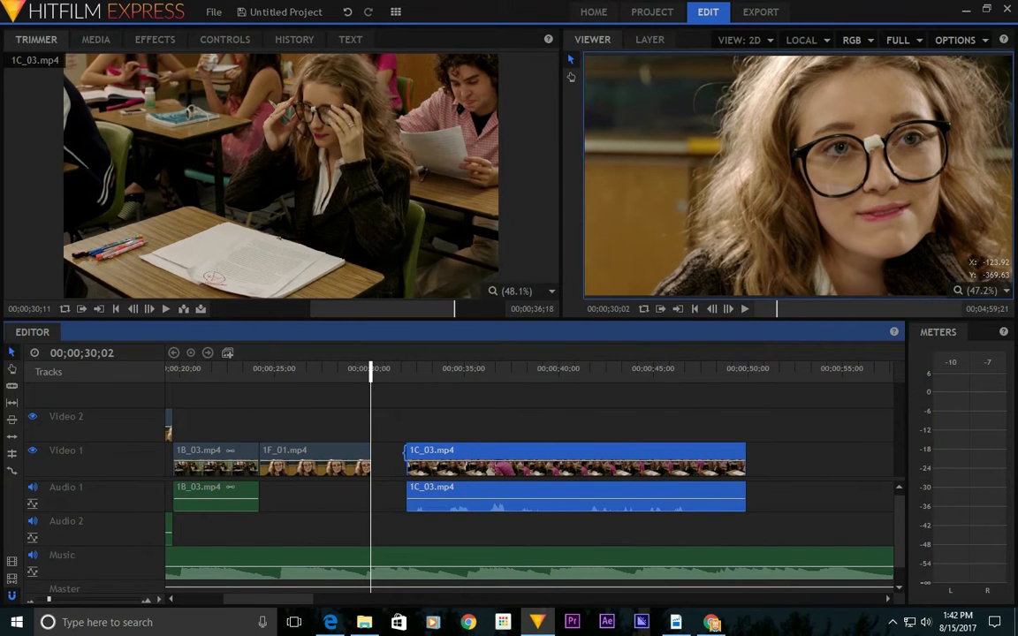
{"action": "left_click_drag", "start_coordinate": [406, 454], "coordinate": [517, 454]}
{"action": "left_click_drag", "start_coordinate": [769, 451], "coordinate": [636, 538]}
{"action": "left_click", "coordinate": [508, 375]}
{"action": "key", "text": "space"}
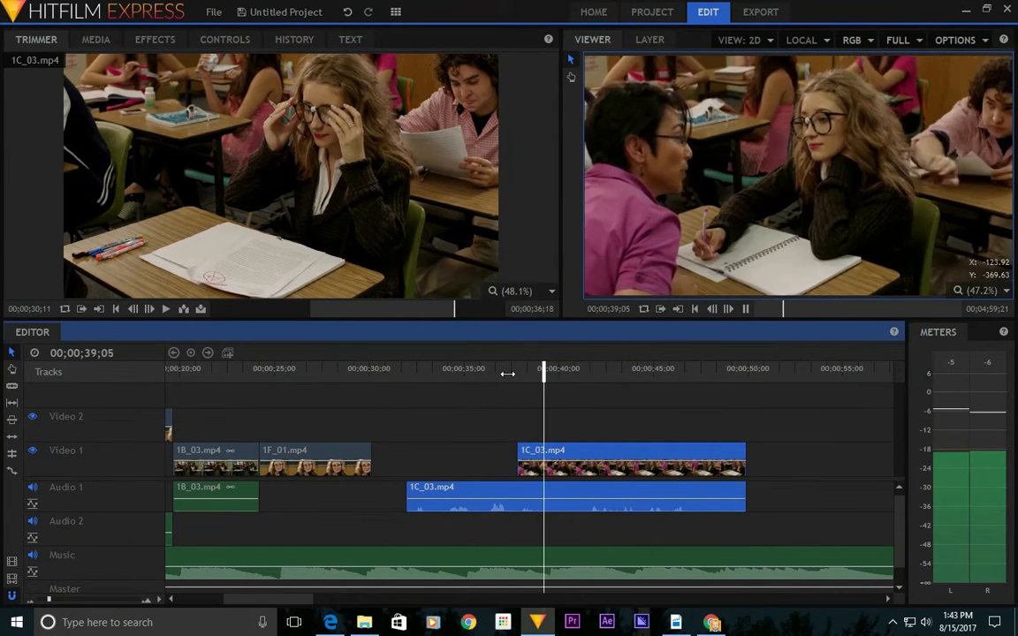
{"action": "key", "text": "space"}
{"action": "left_click", "coordinate": [478, 371]}
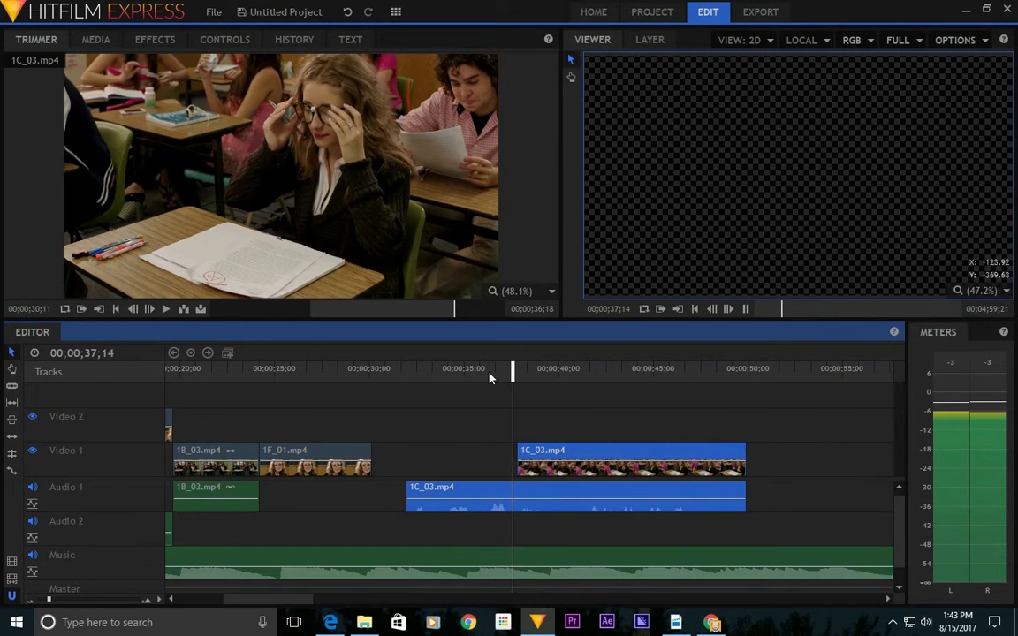
Move both parts of 1C_03.mp4 earlier so its video follows 1F_01.mp4 and its audio runs under that close-up, and play the result.
{"action": "left_click_drag", "start_coordinate": [771, 453], "coordinate": [663, 523]}
{"action": "left_click_drag", "start_coordinate": [661, 449], "coordinate": [515, 460]}
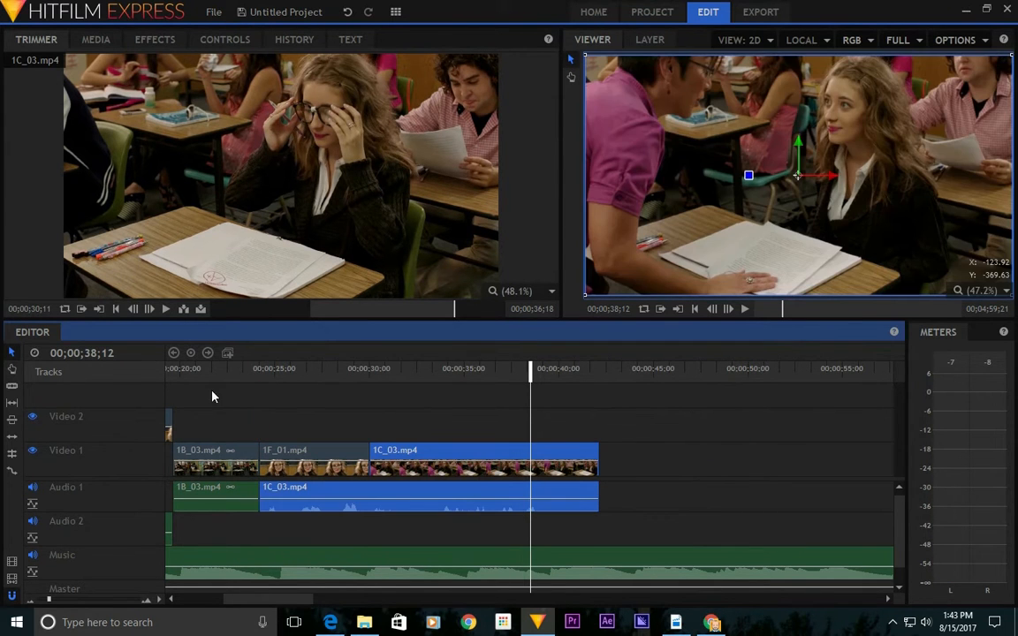
{"action": "left_click", "coordinate": [248, 383]}
{"action": "key", "text": "space"}
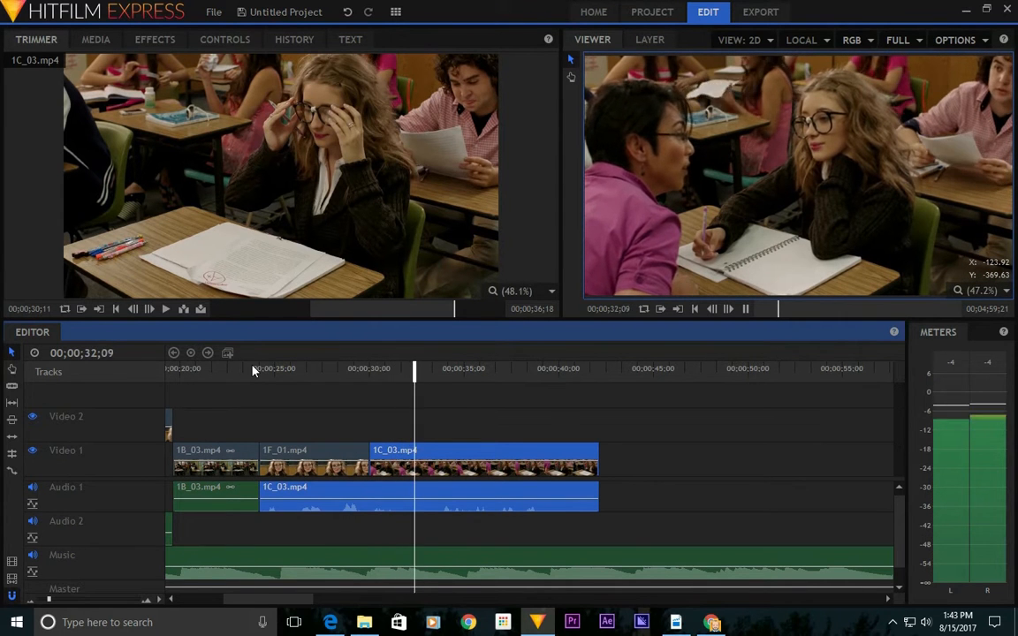
{"action": "key", "text": "space"}
Place the playhead at 00;00;24;03, at the cut from 1B_03.mp4 to 1F_01.mp4.
{"action": "left_click", "coordinate": [254, 390]}
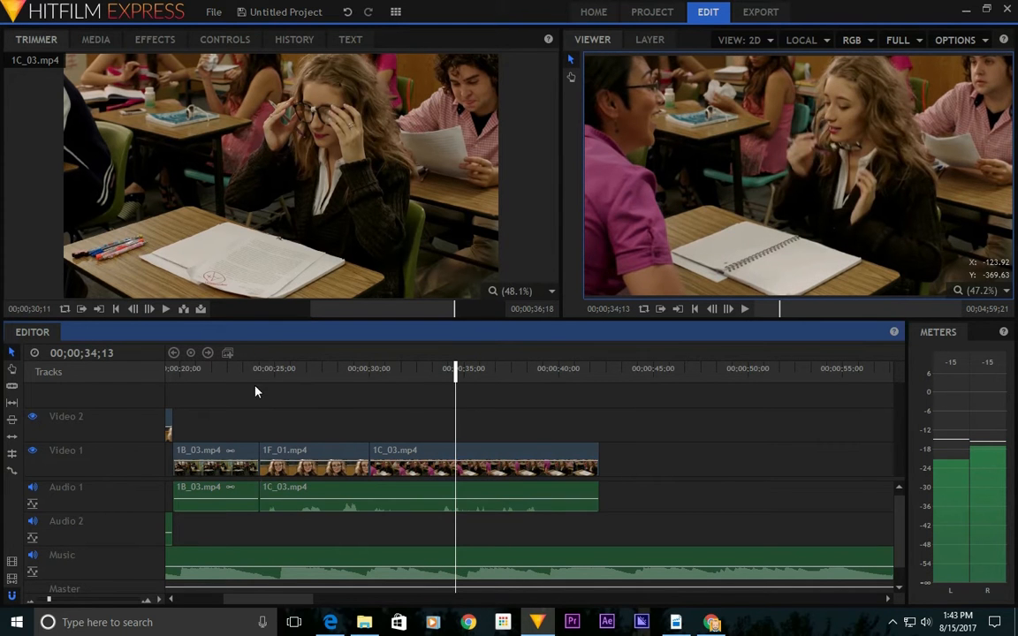
{"action": "left_click", "coordinate": [261, 369]}
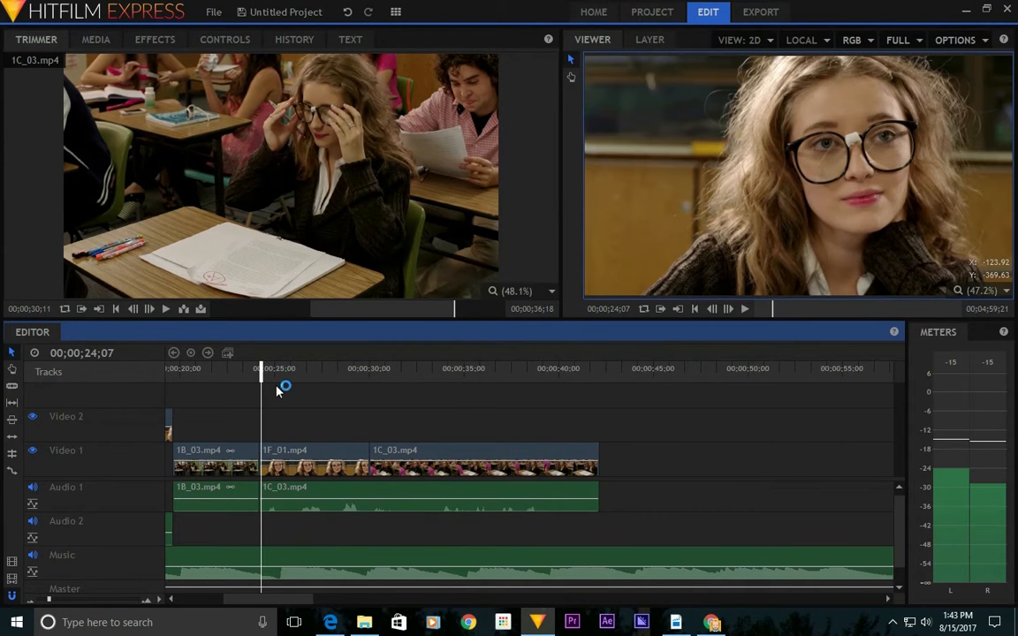
{"action": "left_click_drag", "start_coordinate": [262, 372], "coordinate": [257, 374]}
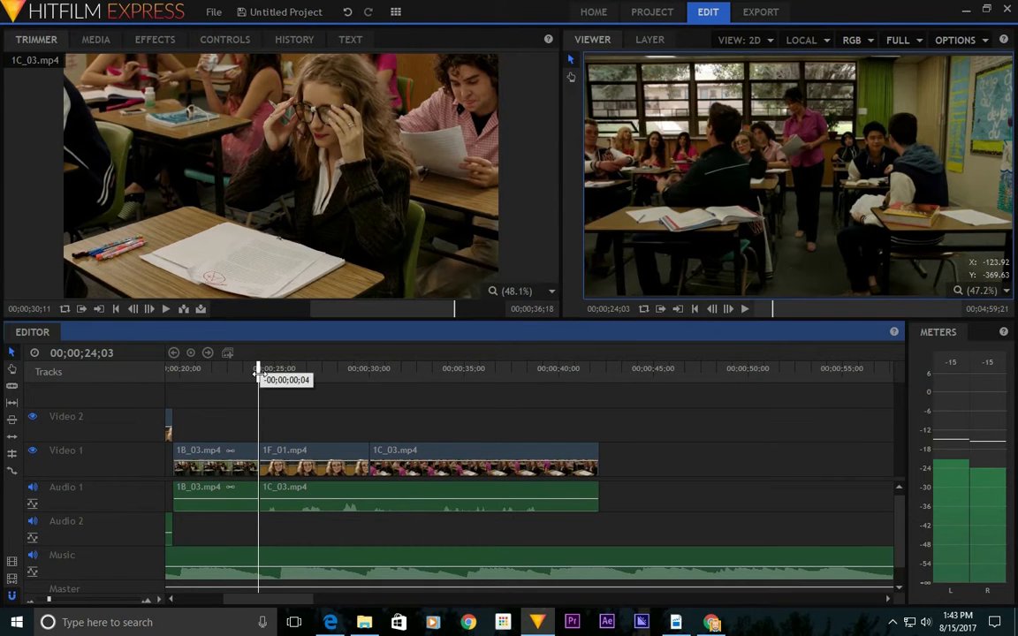
Try switching on volume keyframing for the Music track and undo the last changes.
{"action": "left_click", "coordinate": [309, 565]}
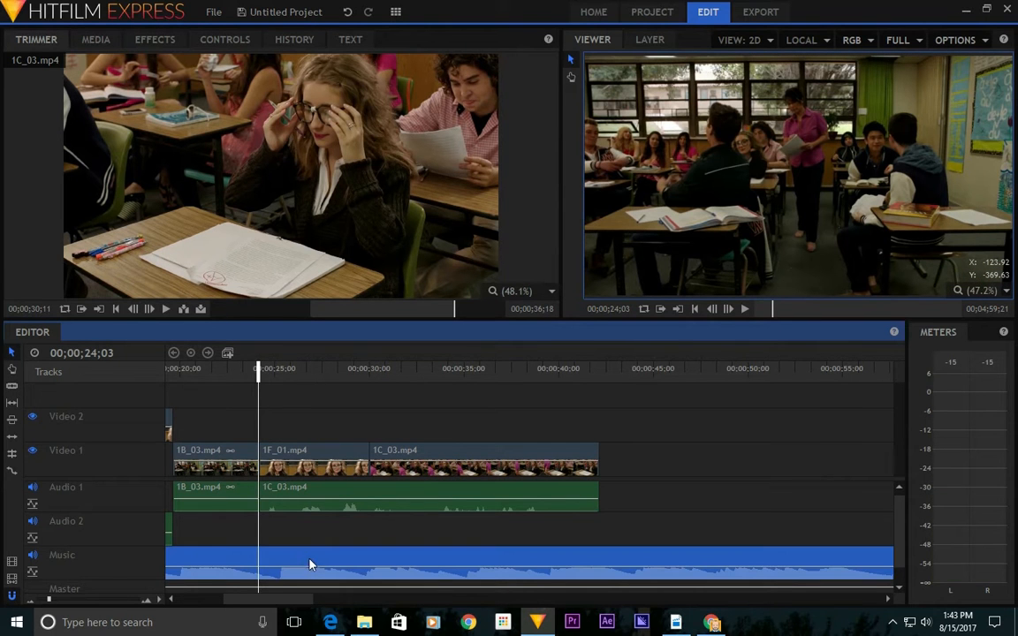
{"action": "left_click", "coordinate": [33, 574]}
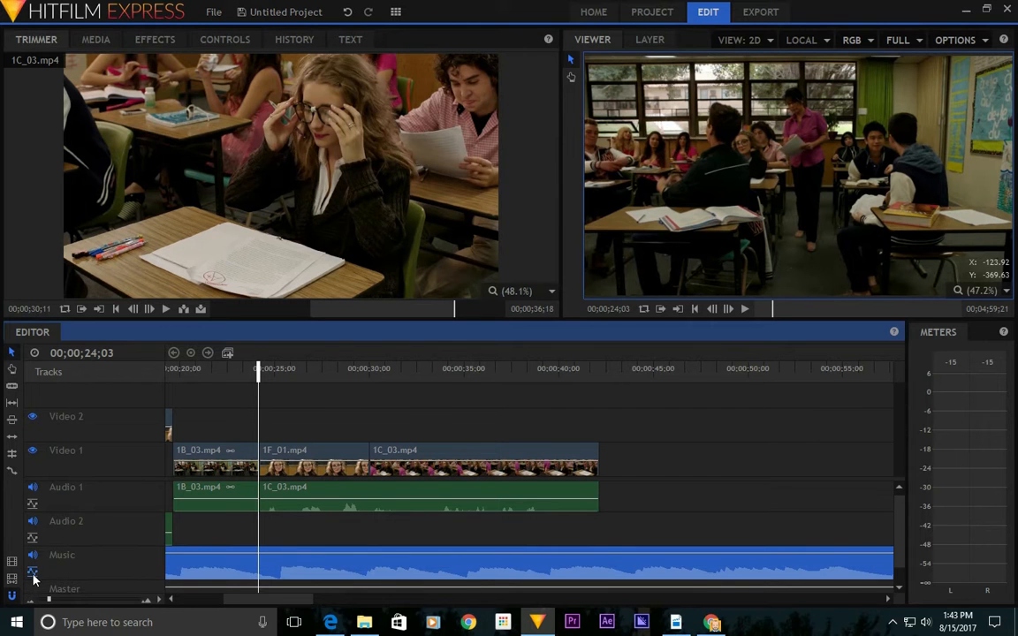
{"action": "key", "text": "ctrl+z"}
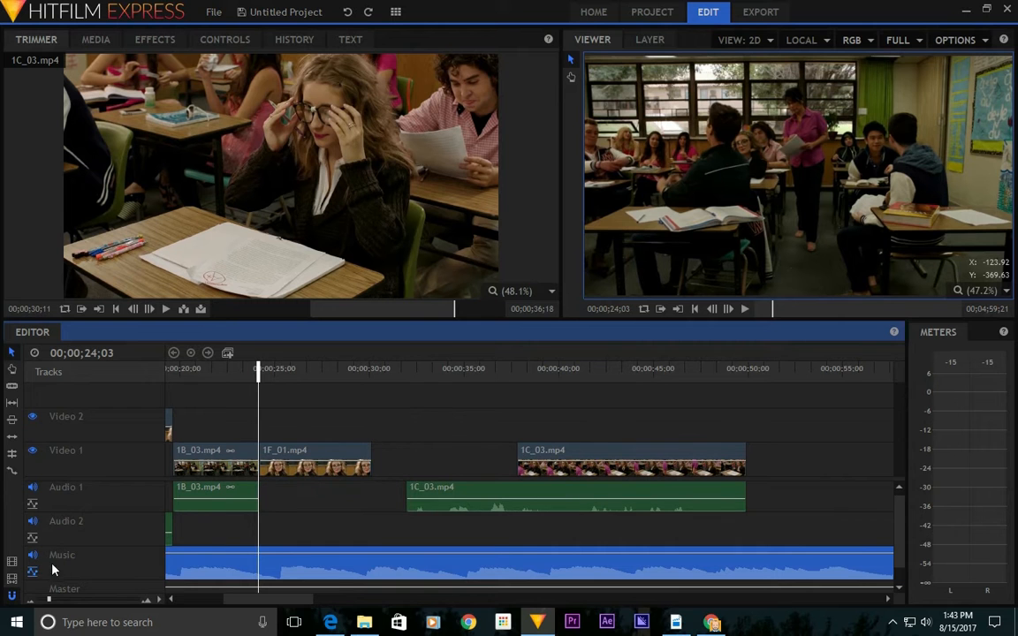
Select the video and audio of 1C_03.mp4 and shift them together until the video meets the end of 1F_01.mp4.
{"action": "left_click_drag", "start_coordinate": [784, 458], "coordinate": [647, 530]}
{"action": "left_click_drag", "start_coordinate": [662, 454], "coordinate": [506, 464]}
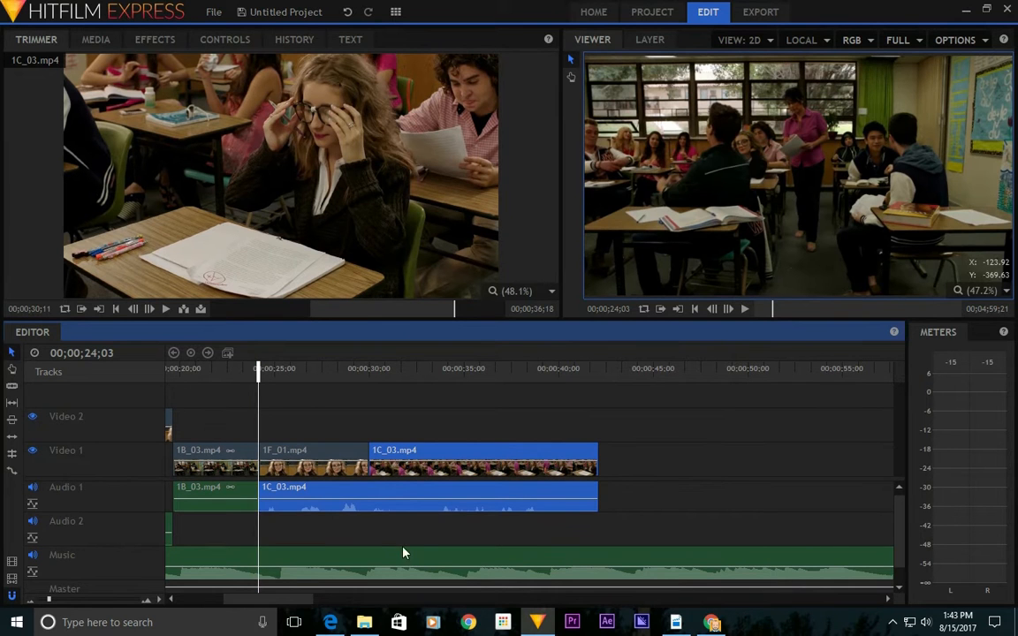
Select the Do It For Me.mp3 clip and switch on volume keyframing for the Music track.
{"action": "left_click", "coordinate": [265, 564]}
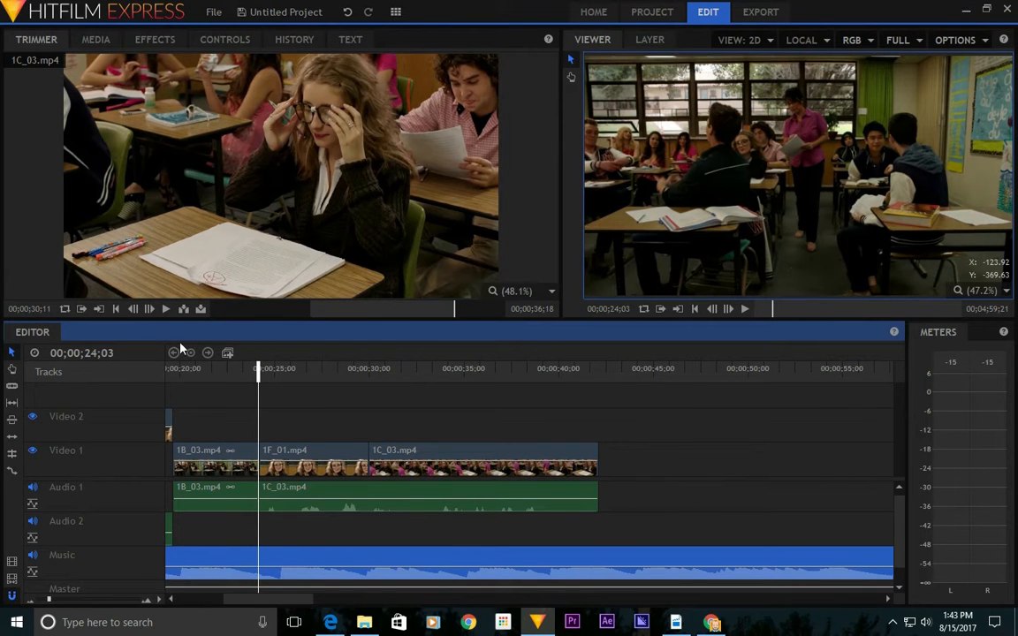
{"action": "left_click", "coordinate": [260, 526]}
{"action": "left_click", "coordinate": [268, 554]}
{"action": "left_click", "coordinate": [33, 572]}
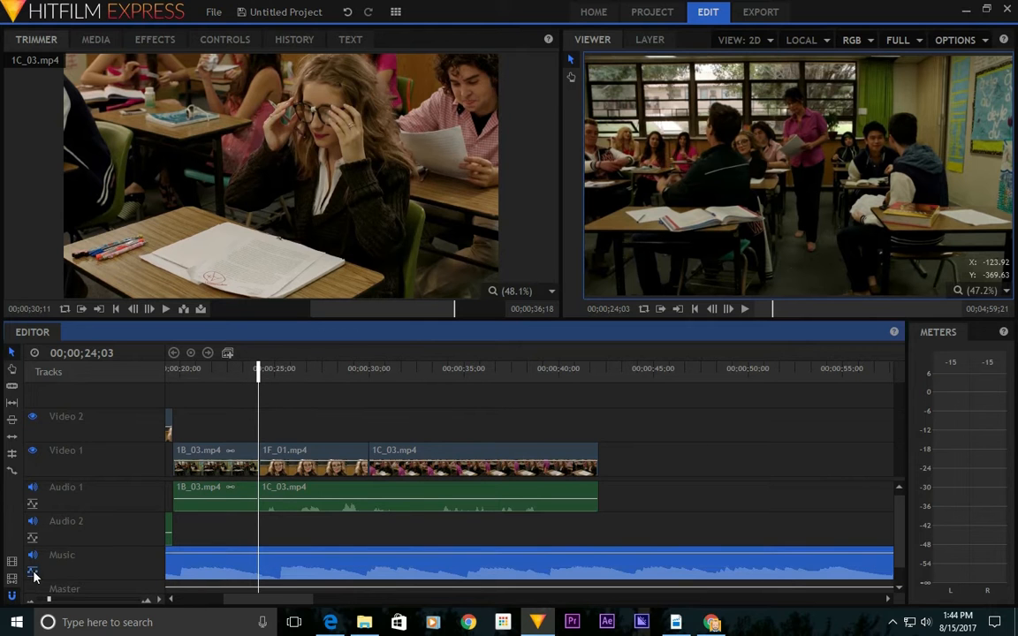
Undo the last clip move and switch off volume keyframing for the Music track.
{"action": "left_click", "coordinate": [272, 528]}
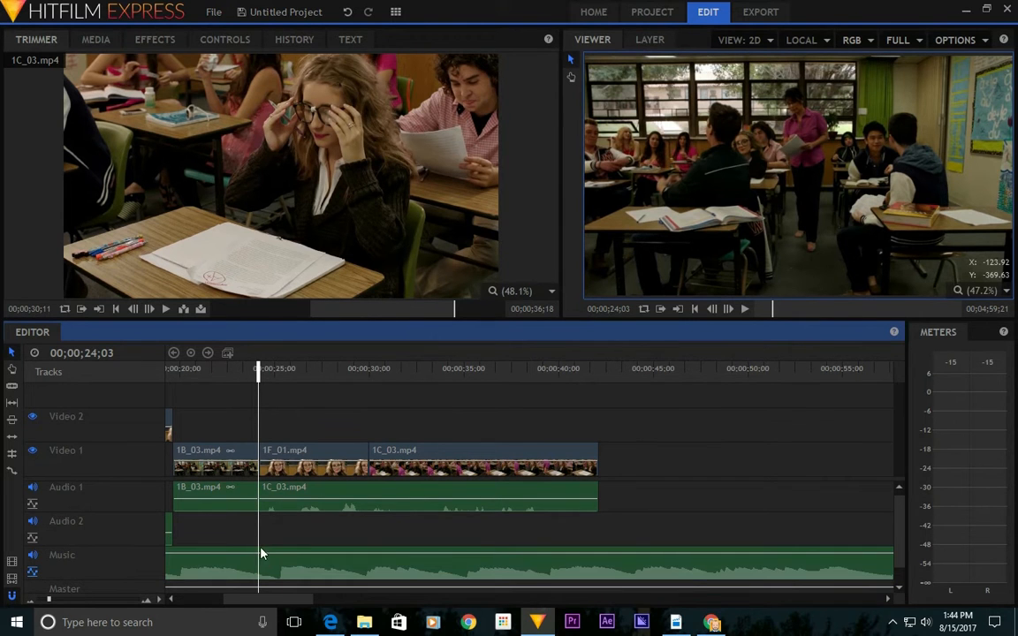
{"action": "key", "text": "ctrl+z"}
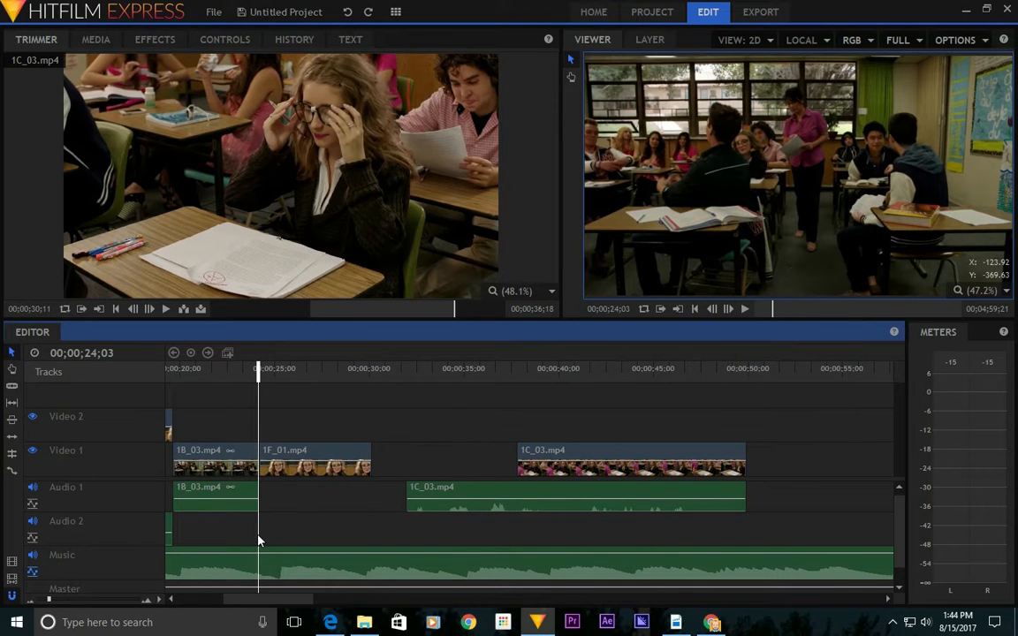
{"action": "left_click", "coordinate": [33, 574]}
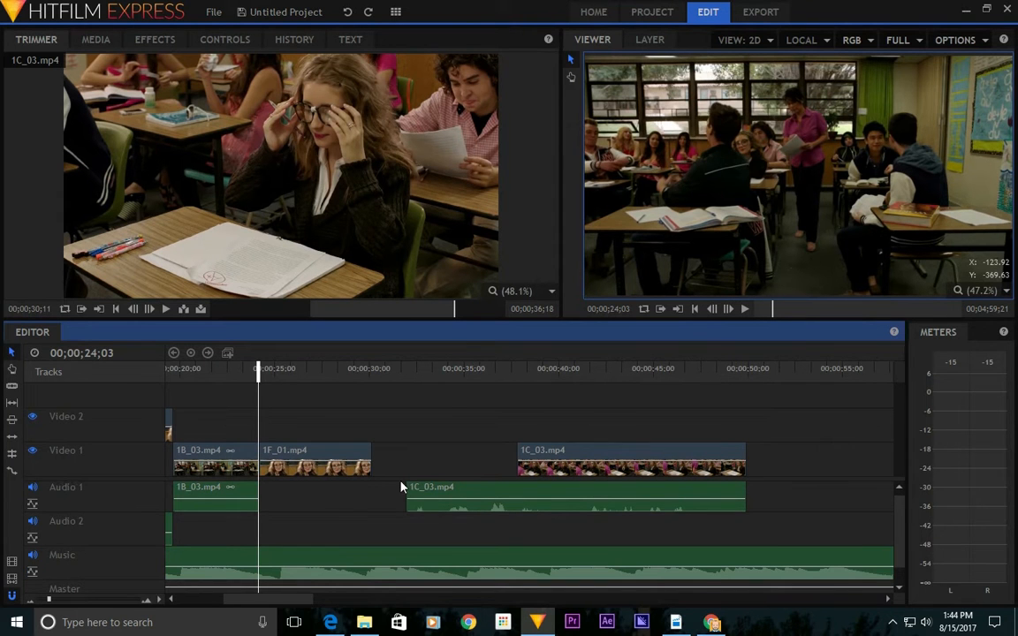
Select the video and audio of 1C_03.mp4 and shift them together so the video starts at the end of 1F_01.mp4.
{"action": "left_click_drag", "start_coordinate": [771, 444], "coordinate": [681, 522]}
{"action": "left_click_drag", "start_coordinate": [692, 463], "coordinate": [543, 467]}
{"action": "left_click", "coordinate": [558, 492]}
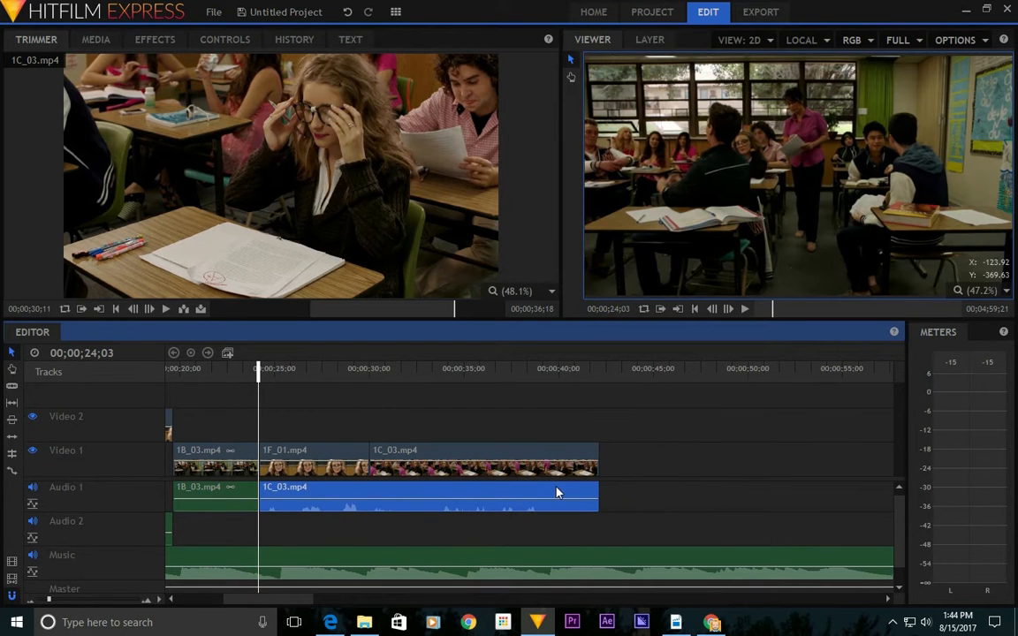
Turn on Level keyframing for Do It For Me.mp3 with the first keyframe at 00;00;24;05, at the start of the 1F_01.mp4 close-up.
{"action": "left_click", "coordinate": [300, 370]}
{"action": "left_click_drag", "start_coordinate": [271, 371], "coordinate": [260, 374]}
{"action": "right_click", "coordinate": [261, 556]}
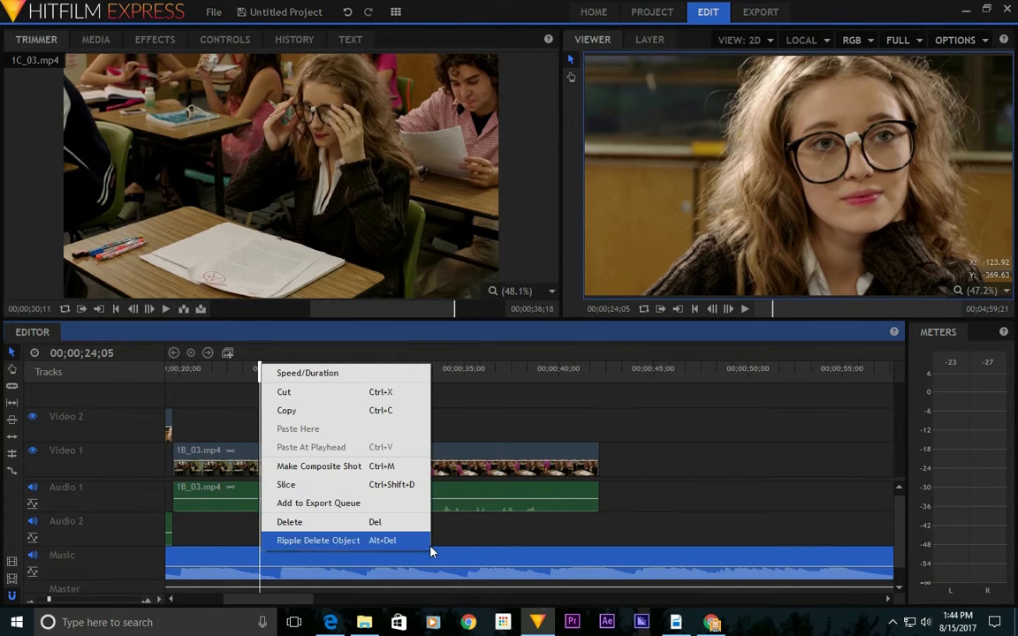
{"action": "left_click", "coordinate": [468, 544]}
{"action": "left_click", "coordinate": [222, 40]}
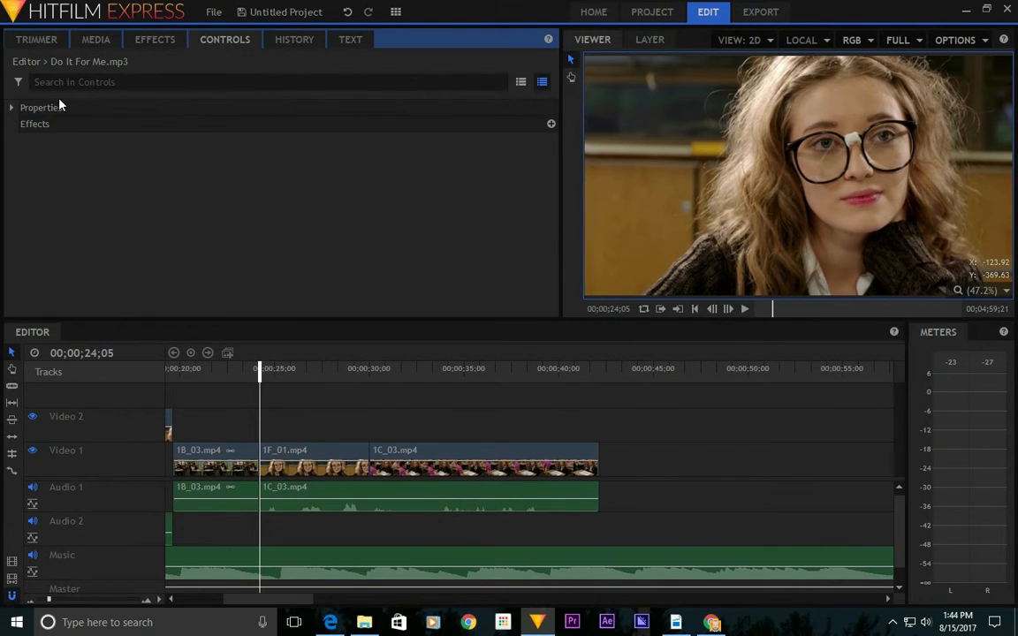
{"action": "left_click", "coordinate": [10, 108]}
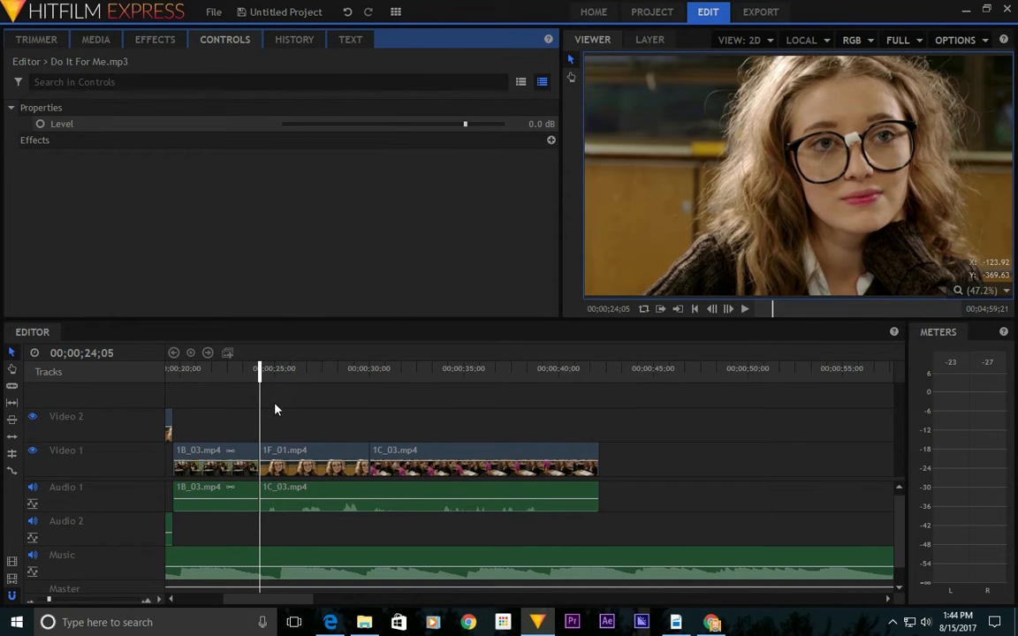
{"action": "left_click", "coordinate": [268, 561]}
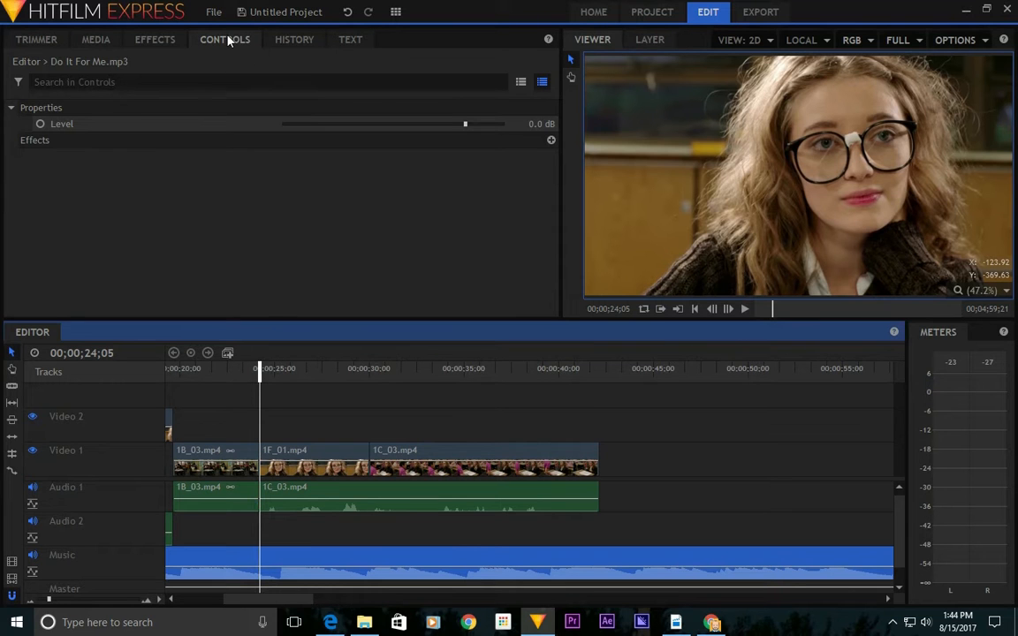
{"action": "left_click", "coordinate": [40, 125]}
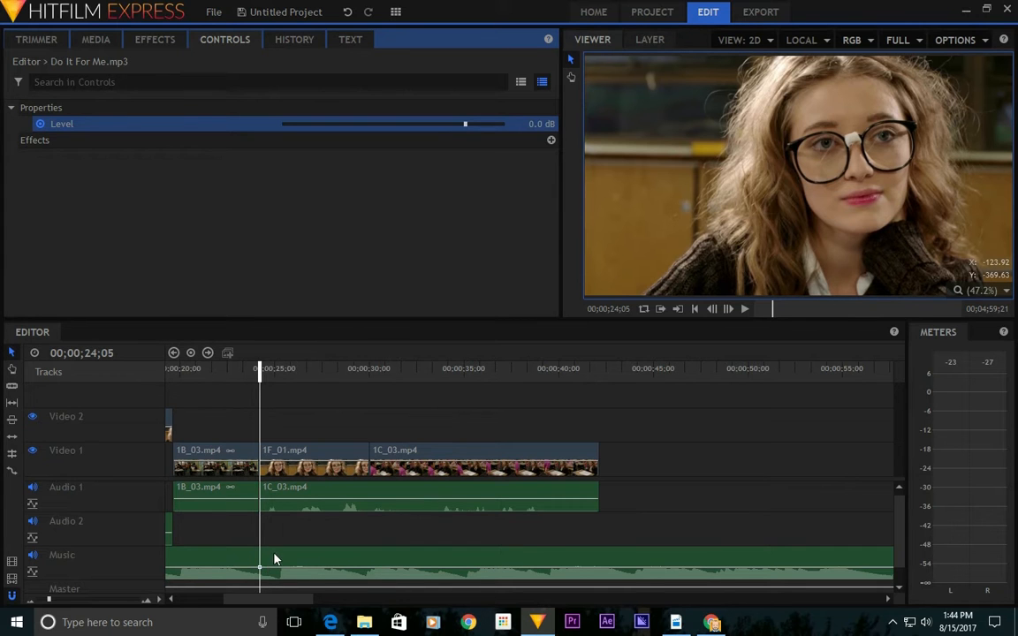
Add a Level keyframe of -40.5 dB to Do It For Me.mp3 at 00;00;28;06.
{"action": "key", "text": "space"}
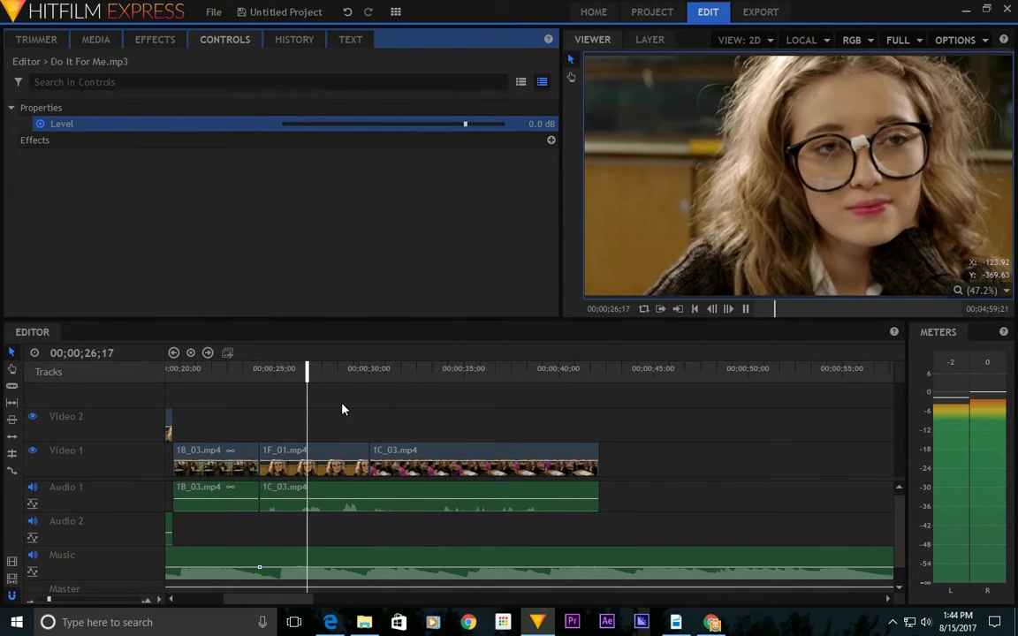
{"action": "key", "text": "space"}
{"action": "left_click_drag", "start_coordinate": [350, 371], "coordinate": [336, 372]}
{"action": "left_click_drag", "start_coordinate": [465, 124], "coordinate": [337, 137]}
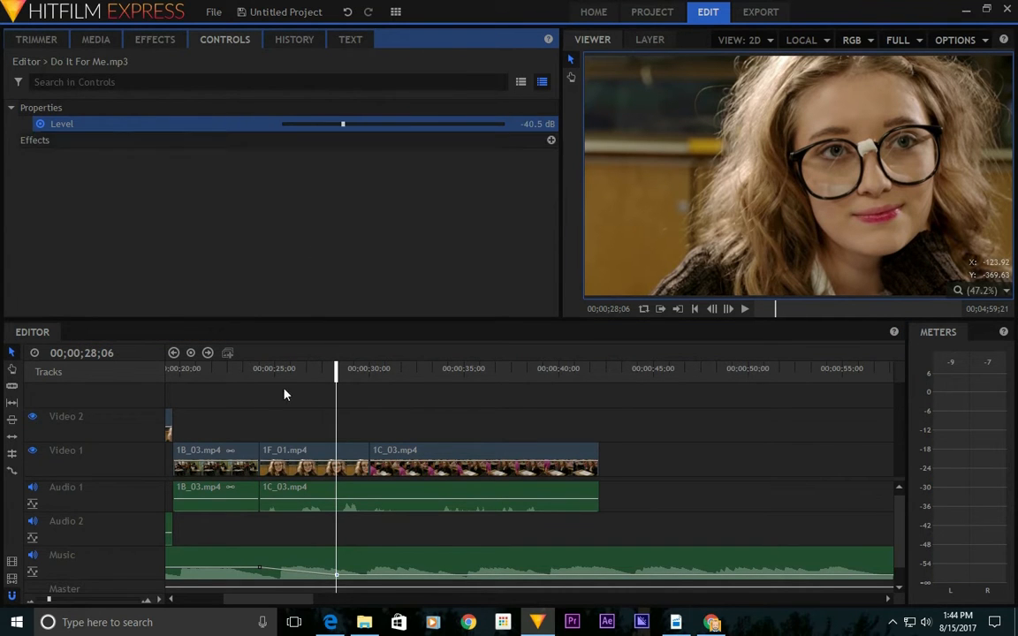
Play back the music fade and set the Level of Do It For Me.mp3 to -60.0 dB at 00;00;28;10.
{"action": "left_click", "coordinate": [232, 371]}
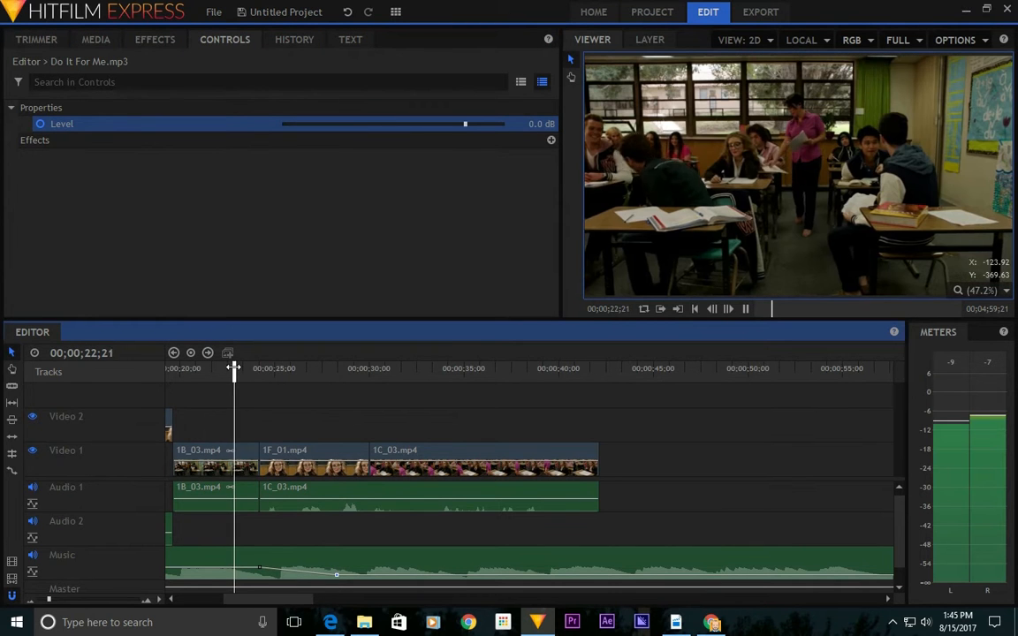
{"action": "key", "text": "space"}
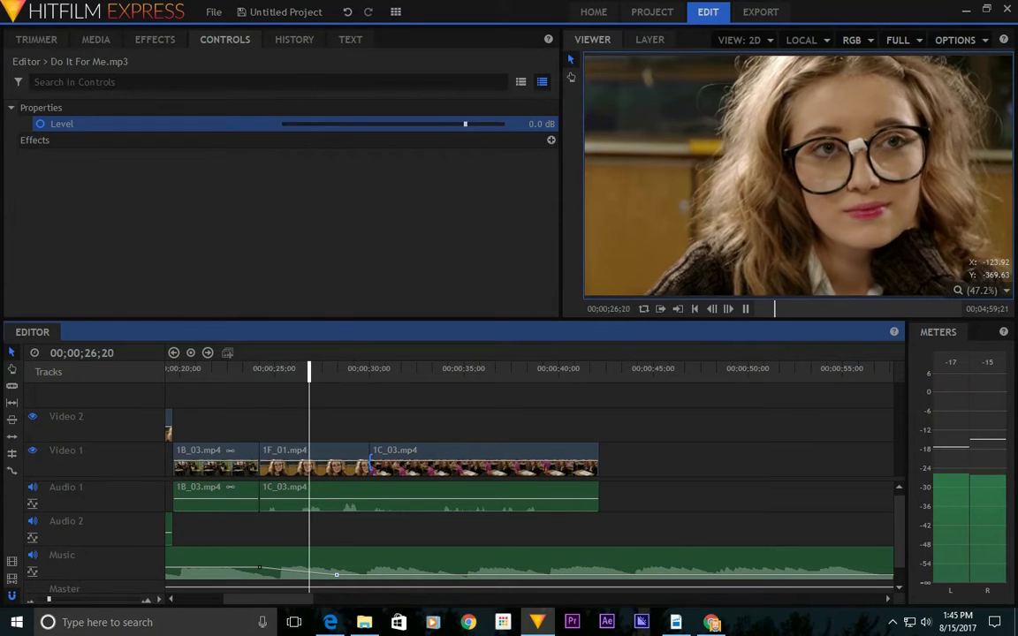
{"action": "key", "text": "space"}
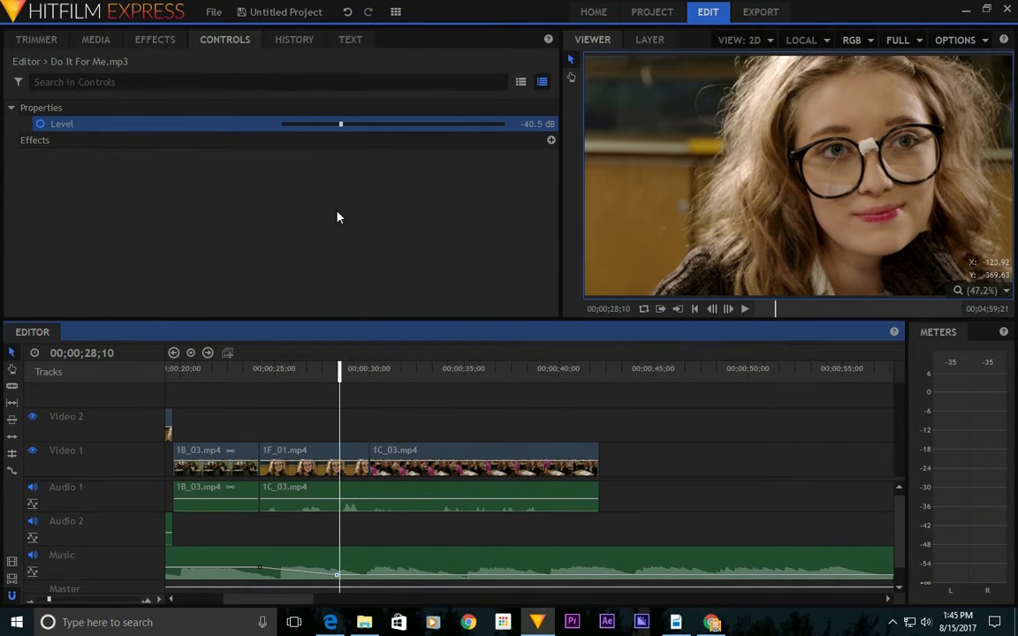
{"action": "left_click_drag", "start_coordinate": [341, 125], "coordinate": [265, 131]}
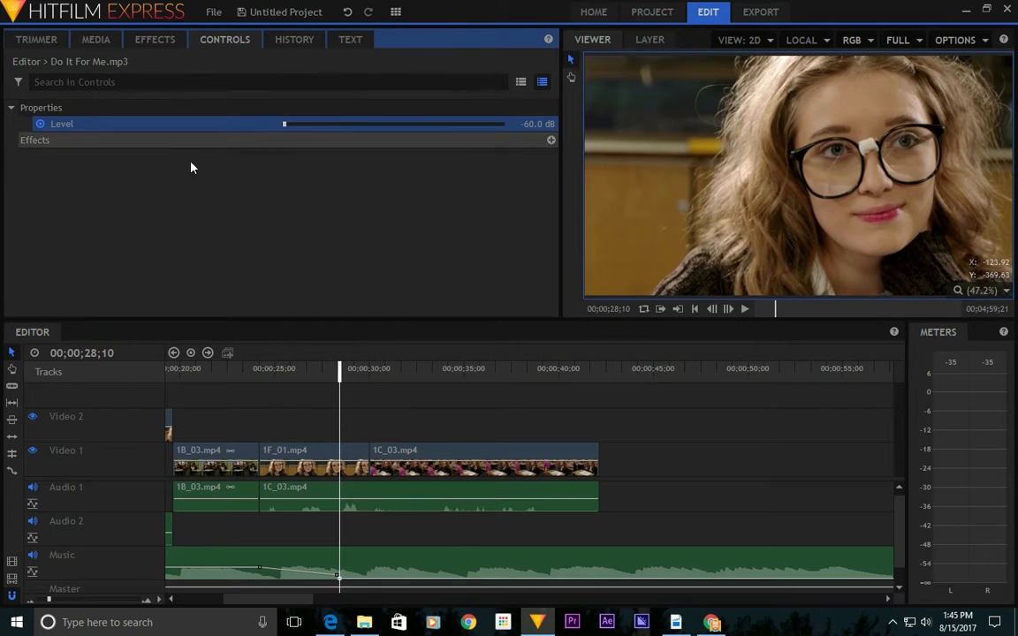
Slice Do It For Me.mp3 at 00;00;28;10 and delete the part after the cut.
{"action": "left_click", "coordinate": [442, 568]}
{"action": "left_click", "coordinate": [476, 560]}
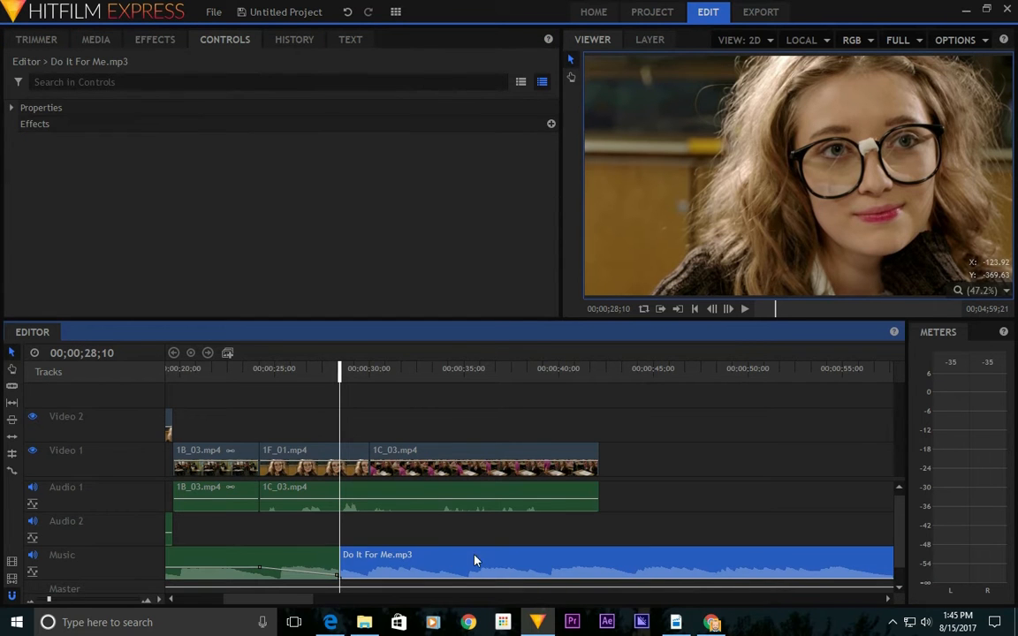
{"action": "key", "text": "Delete"}
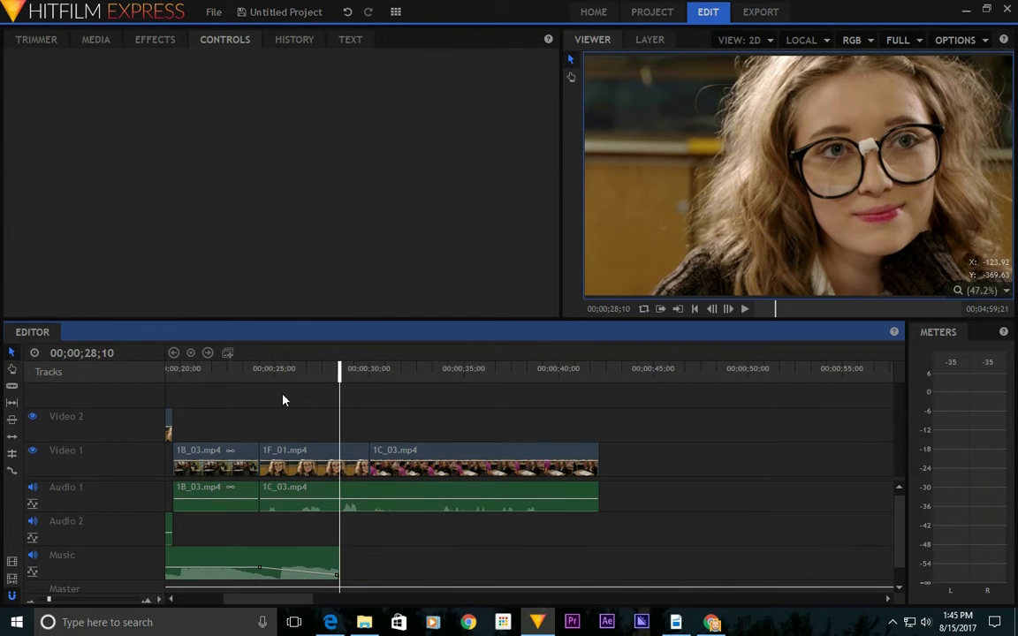
Review the faded music under the 1C_03.mp4 dialogue, and play the whole edit from the beginning.
{"action": "left_click", "coordinate": [191, 371]}
{"action": "key", "text": "space"}
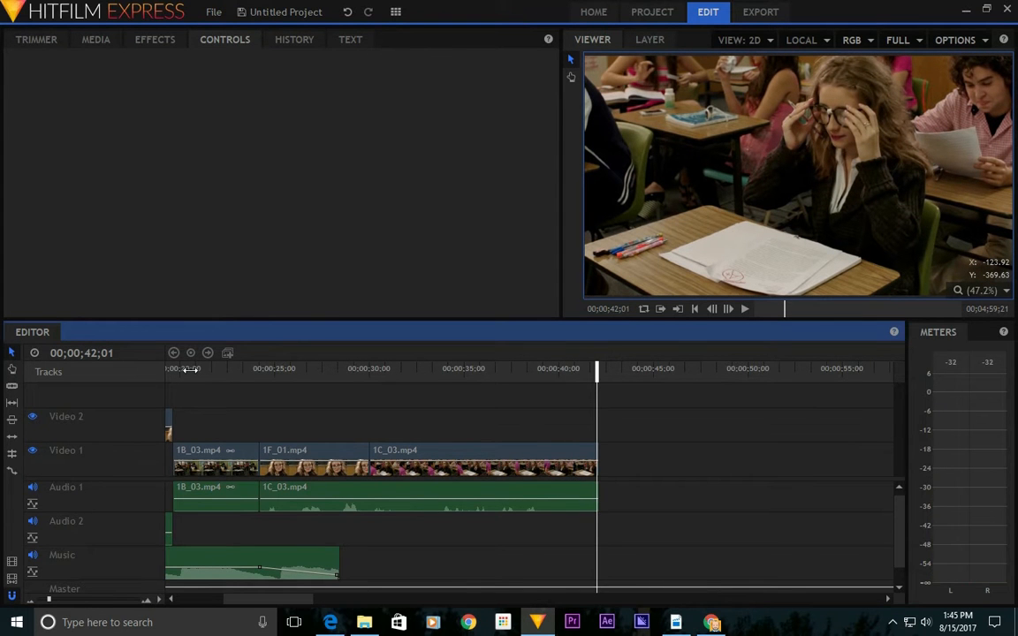
{"action": "left_click", "coordinate": [694, 309]}
{"action": "left_click", "coordinate": [745, 310]}
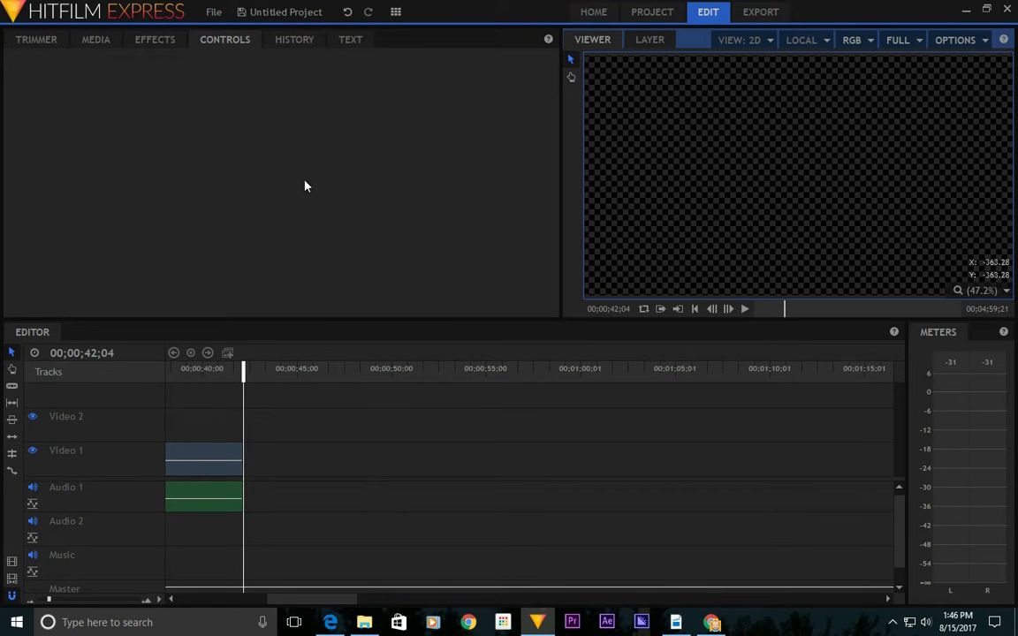
Save the project in the Pumpkin Princess Day Dreamer MP4 folder within Active Vids, starting its file name with "Pumpkin Prince".
{"action": "left_click", "coordinate": [277, 13]}
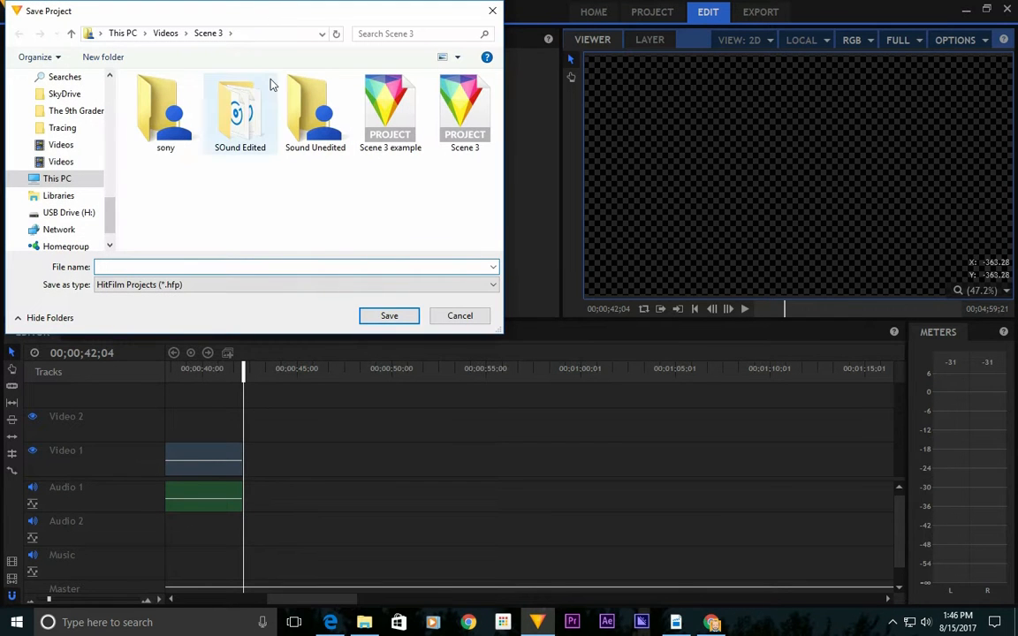
{"action": "left_click_drag", "start_coordinate": [113, 209], "coordinate": [125, 90]}
{"action": "left_click", "coordinate": [74, 135]}
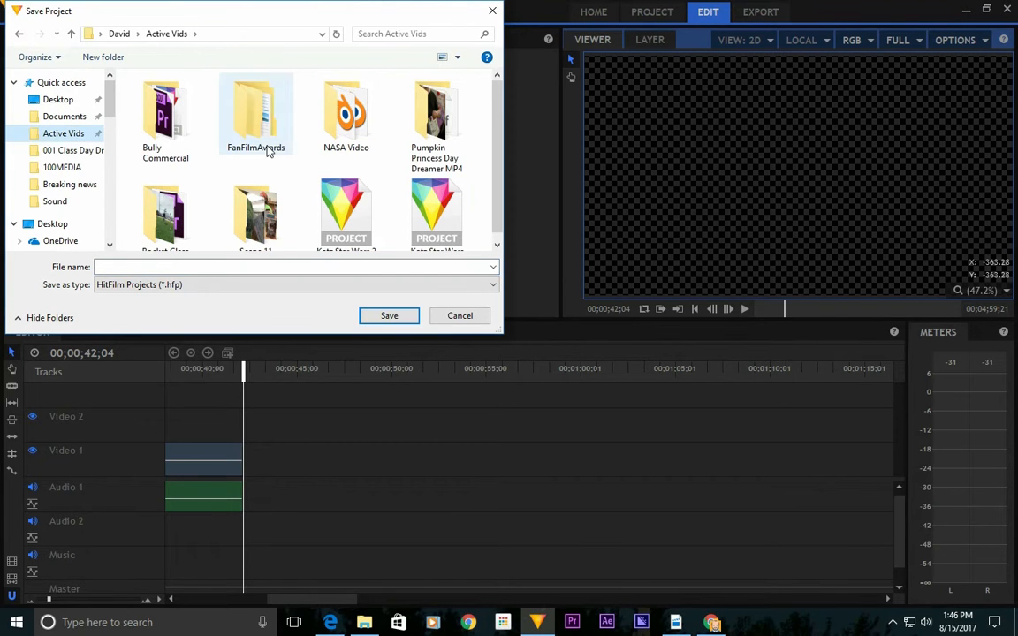
{"action": "left_click_drag", "start_coordinate": [499, 117], "coordinate": [499, 123]}
{"action": "double_click", "coordinate": [451, 116]}
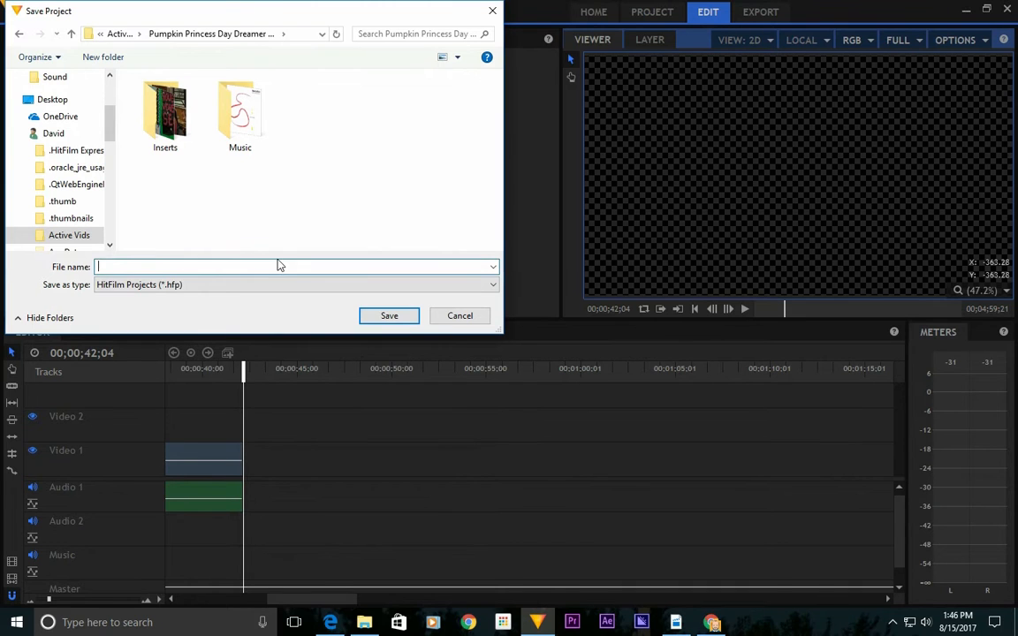
{"action": "type", "text": "Pumpkin Prince"}
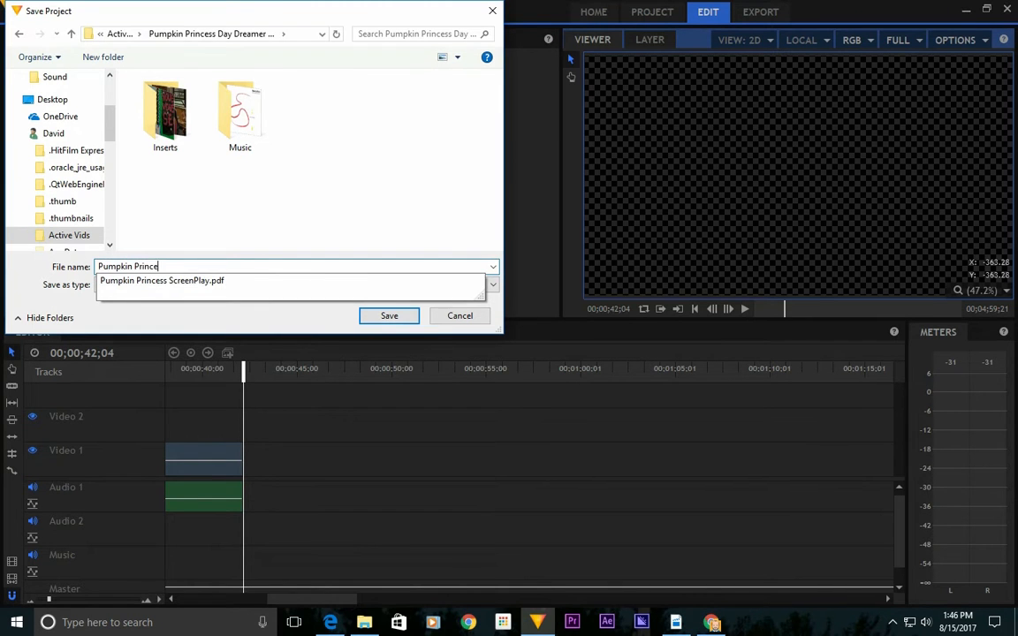
Save the project as Pumpkin Princess and list the insert clips in the project media from the first one.
{"action": "key", "text": "Return"}
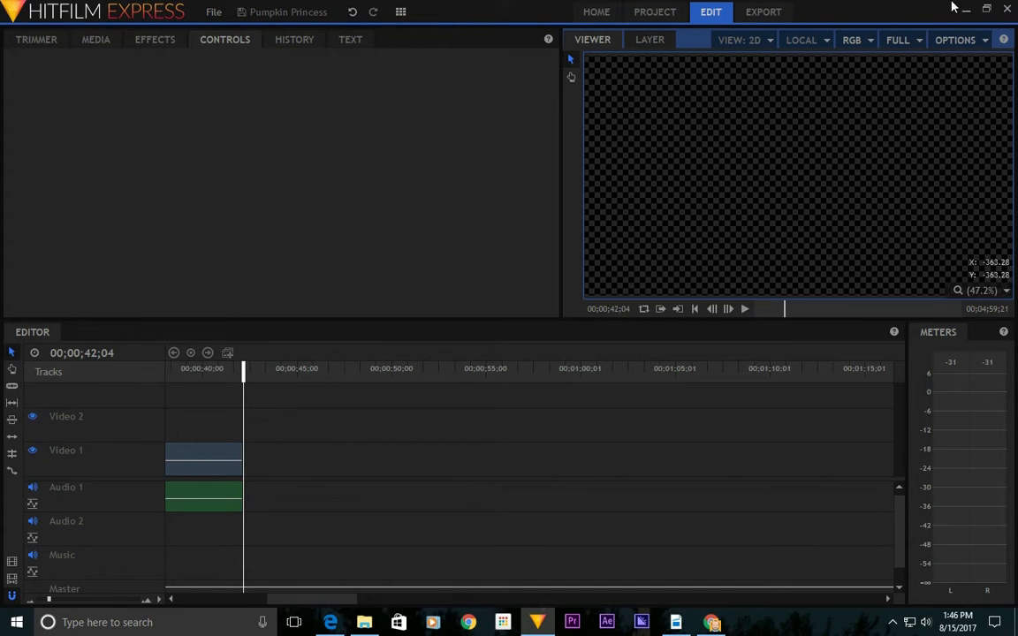
{"action": "left_click", "coordinate": [95, 39]}
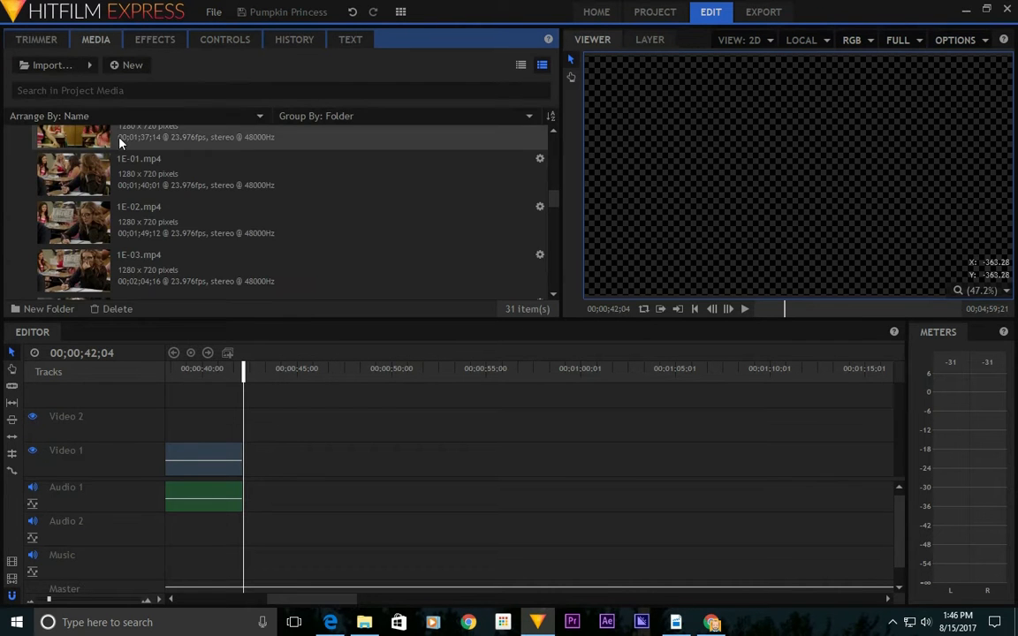
{"action": "scroll", "coordinate": [106, 133], "scroll_direction": "up", "scroll_amount": 5}
{"action": "left_click", "coordinate": [10, 134]}
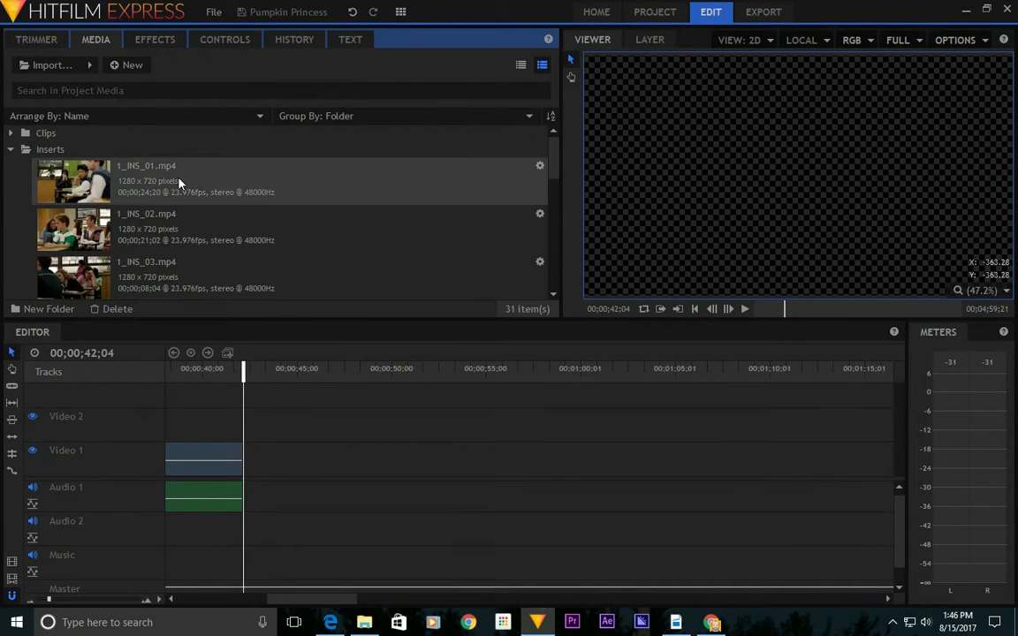
Preview the insert clips 1_INS_01.mp4, 1_INS_02.mp4 and 1_INS_03.mp4 one after another in the Trimmer.
{"action": "left_click", "coordinate": [40, 43]}
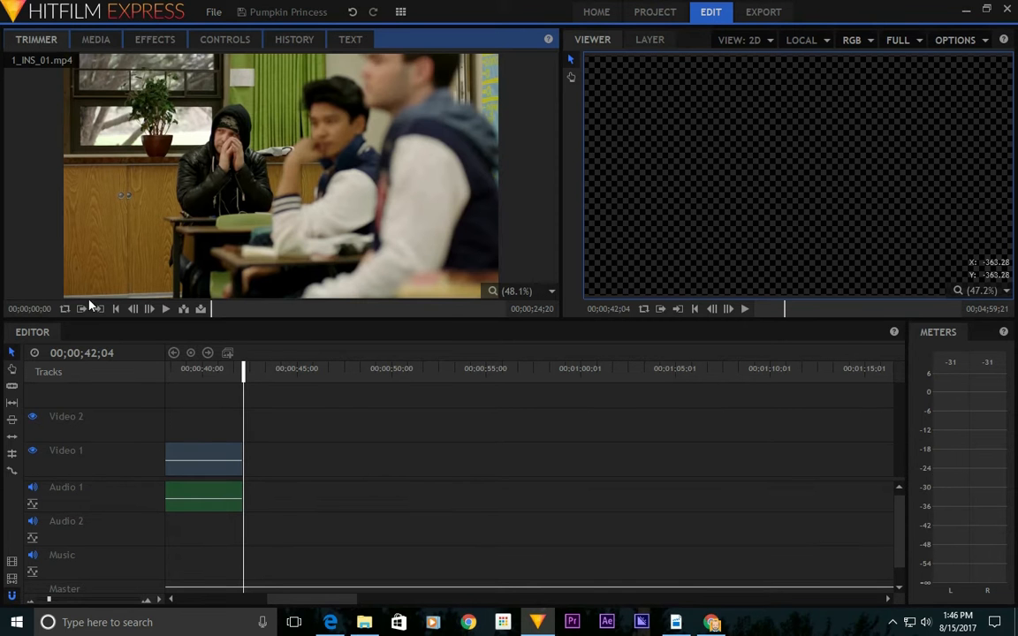
{"action": "left_click", "coordinate": [170, 310]}
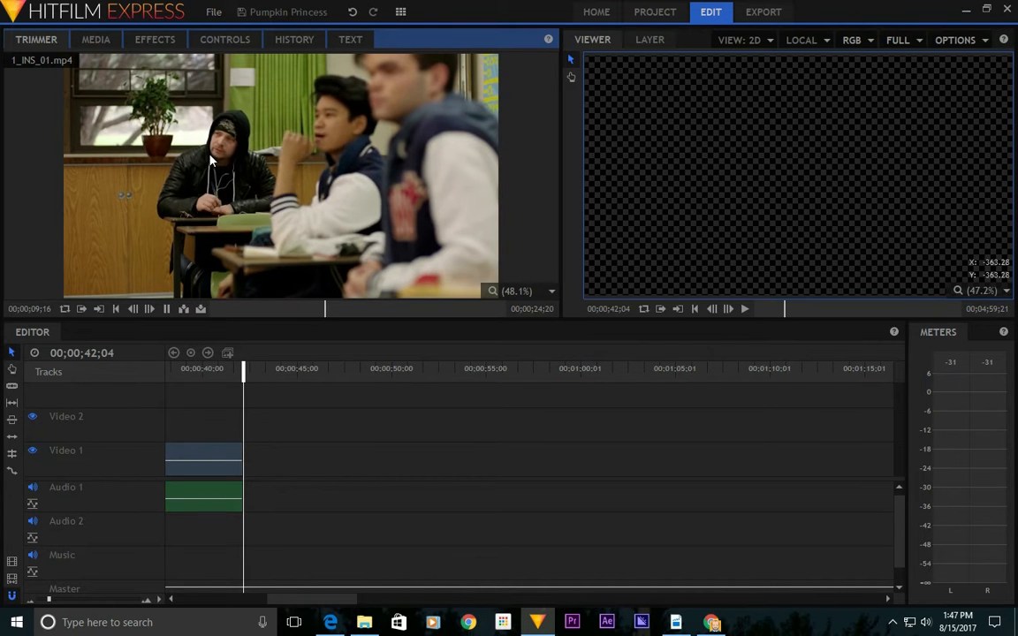
{"action": "left_click", "coordinate": [97, 40]}
{"action": "left_click", "coordinate": [37, 41]}
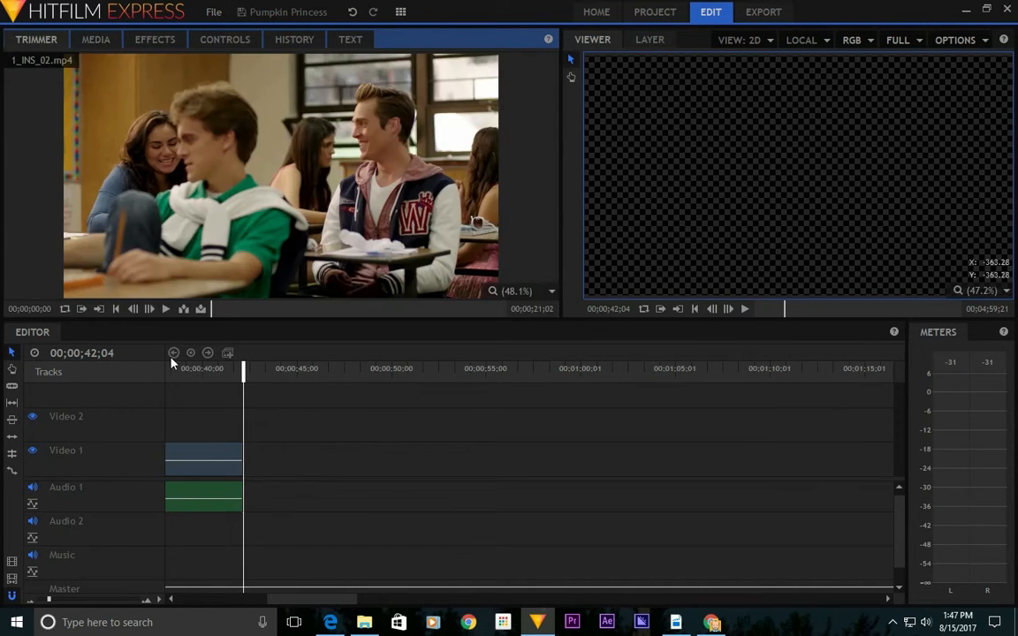
{"action": "left_click", "coordinate": [167, 309]}
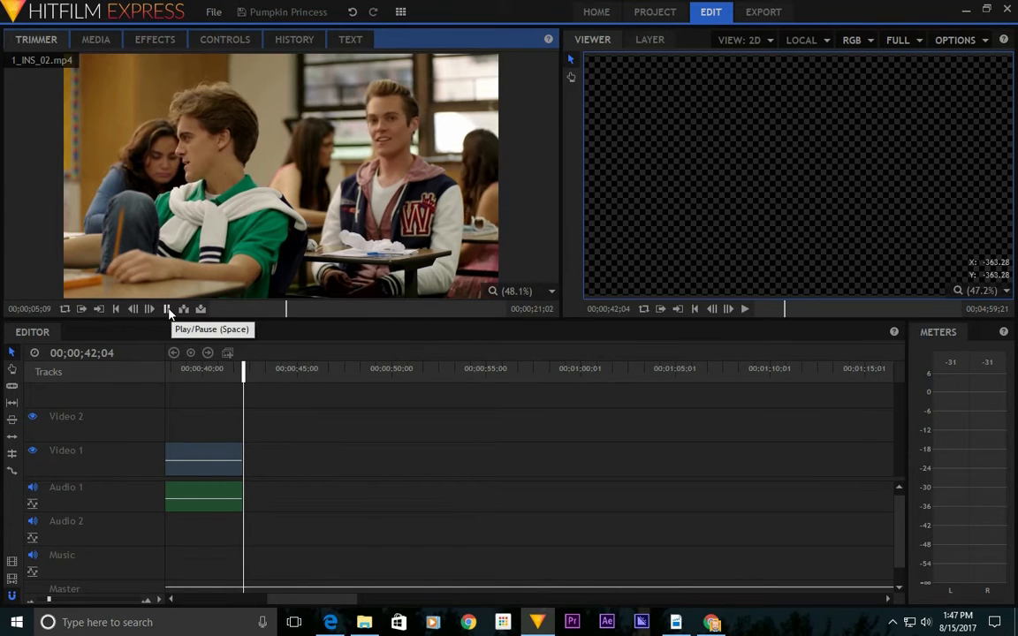
{"action": "left_click", "coordinate": [168, 310]}
{"action": "left_click", "coordinate": [94, 40]}
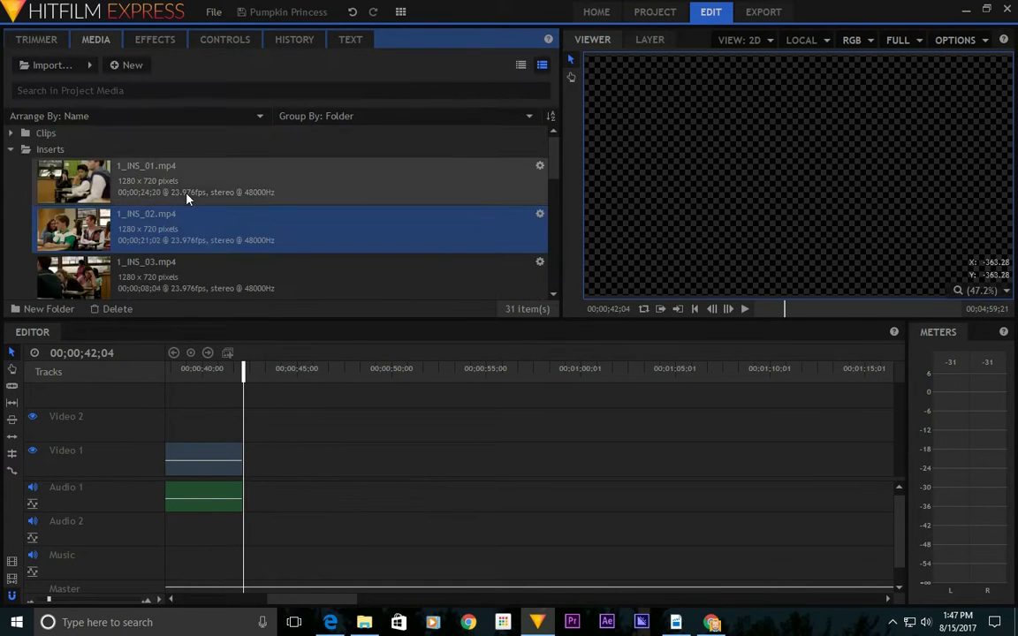
{"action": "scroll", "coordinate": [141, 176], "scroll_direction": "down", "scroll_amount": 2}
{"action": "left_click", "coordinate": [176, 177]}
{"action": "left_click", "coordinate": [46, 44]}
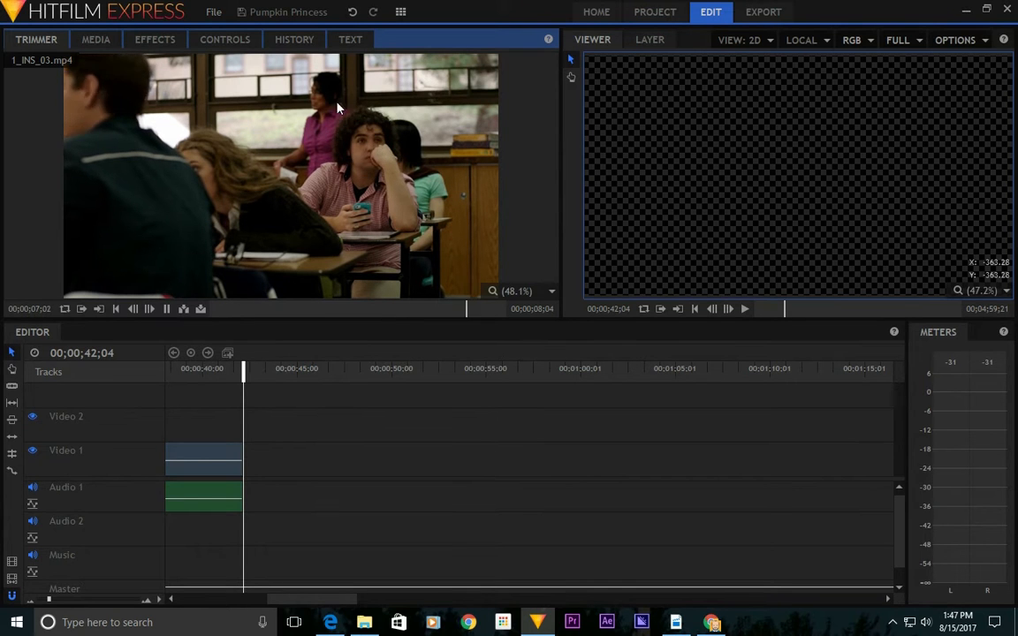
Browse the insert clips 1_INS_04.mp4 through 1_INS_08.mp4 in the project media.
{"action": "left_click", "coordinate": [98, 40]}
{"action": "left_click", "coordinate": [110, 189]}
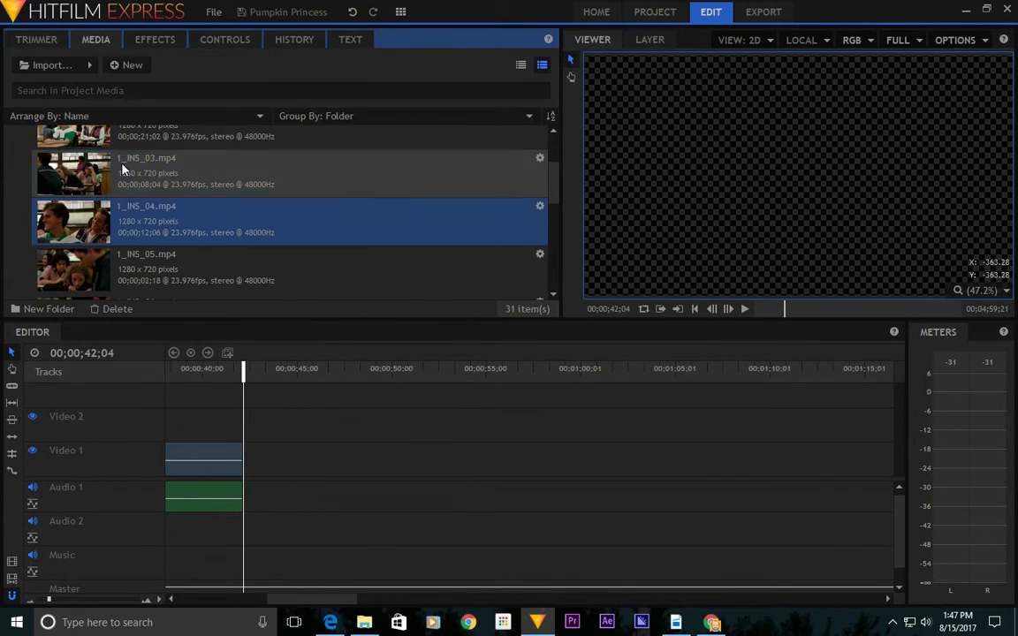
{"action": "scroll", "coordinate": [150, 177], "scroll_direction": "down", "scroll_amount": 2}
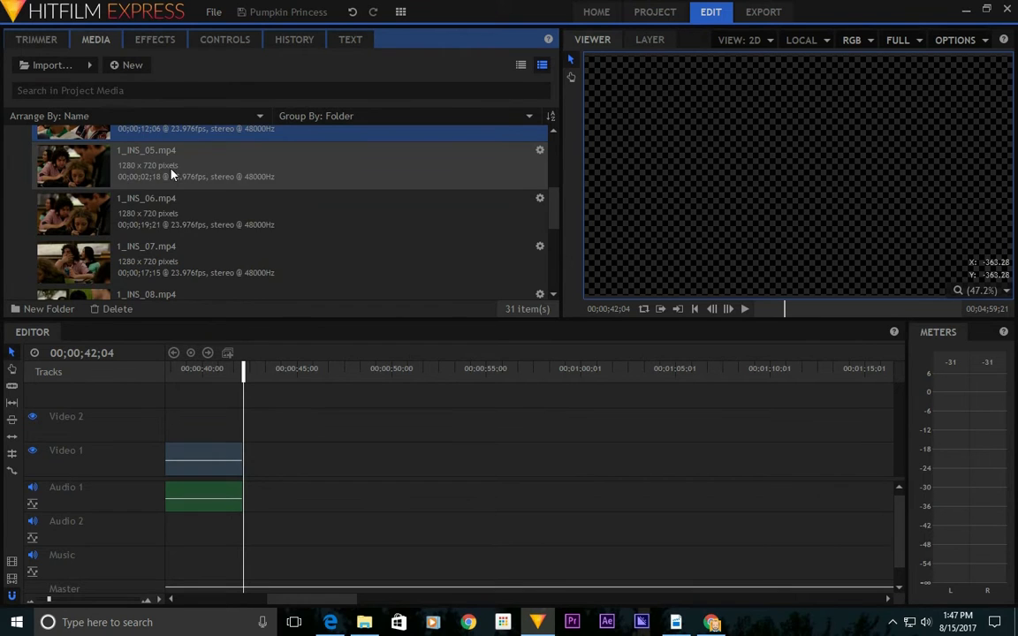
{"action": "left_click", "coordinate": [154, 159]}
{"action": "left_click", "coordinate": [164, 228]}
{"action": "left_click", "coordinate": [172, 251]}
{"action": "scroll", "coordinate": [176, 230], "scroll_direction": "down", "scroll_amount": 2}
{"action": "left_click", "coordinate": [168, 205]}
Open 1_INS_09.mp4 in the Trimmer, play its beginning and scrub through to its end.
{"action": "left_click", "coordinate": [175, 265]}
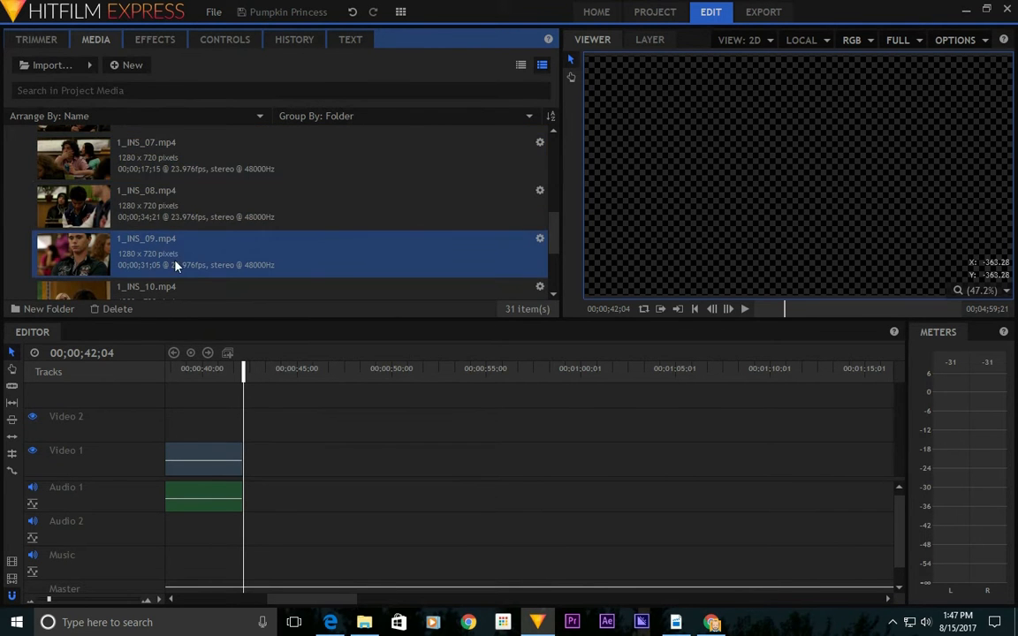
{"action": "left_click", "coordinate": [35, 39]}
{"action": "left_click", "coordinate": [165, 309]}
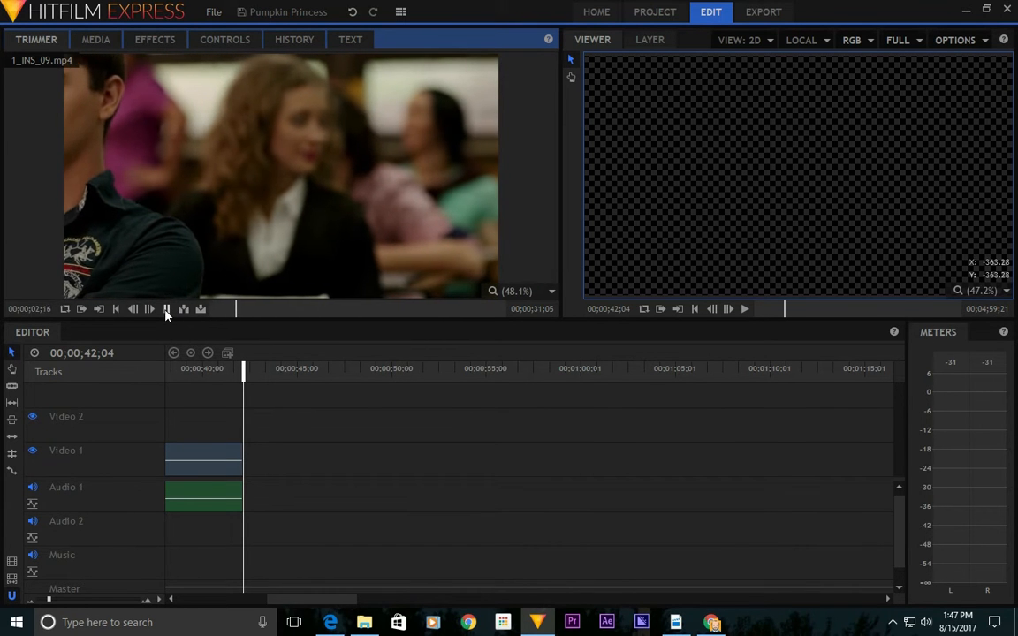
{"action": "left_click", "coordinate": [304, 309]}
{"action": "left_click_drag", "start_coordinate": [304, 310], "coordinate": [507, 317]}
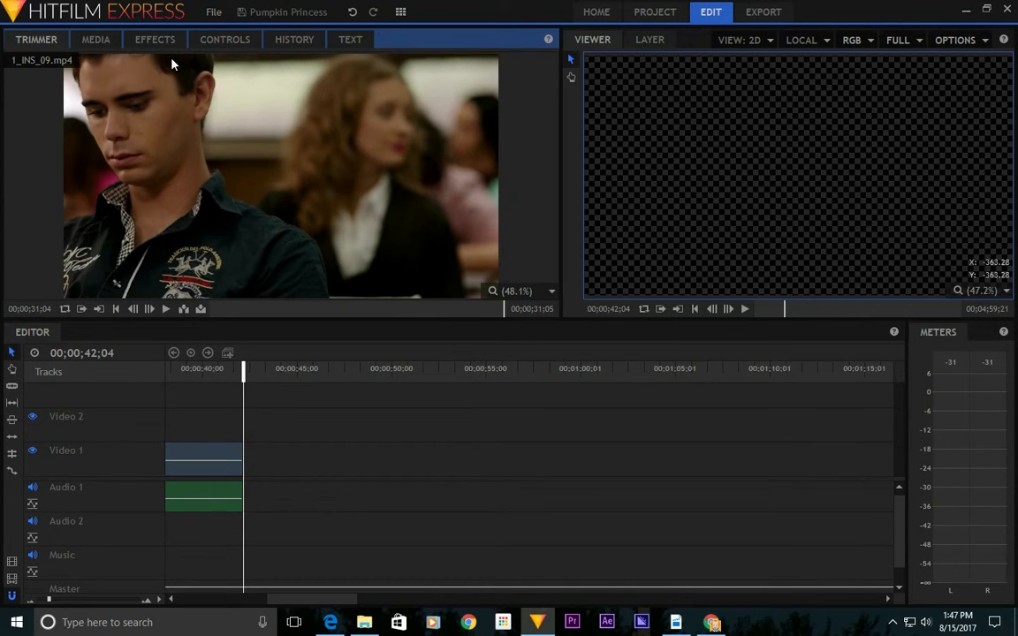
Look past 1_INS_10.mp4 in the Inserts folder and scrub 1_INS_12.mp4 to its end in the Trimmer.
{"action": "left_click", "coordinate": [95, 39]}
{"action": "scroll", "coordinate": [152, 205], "scroll_direction": "down", "scroll_amount": 2}
{"action": "left_click", "coordinate": [197, 193]}
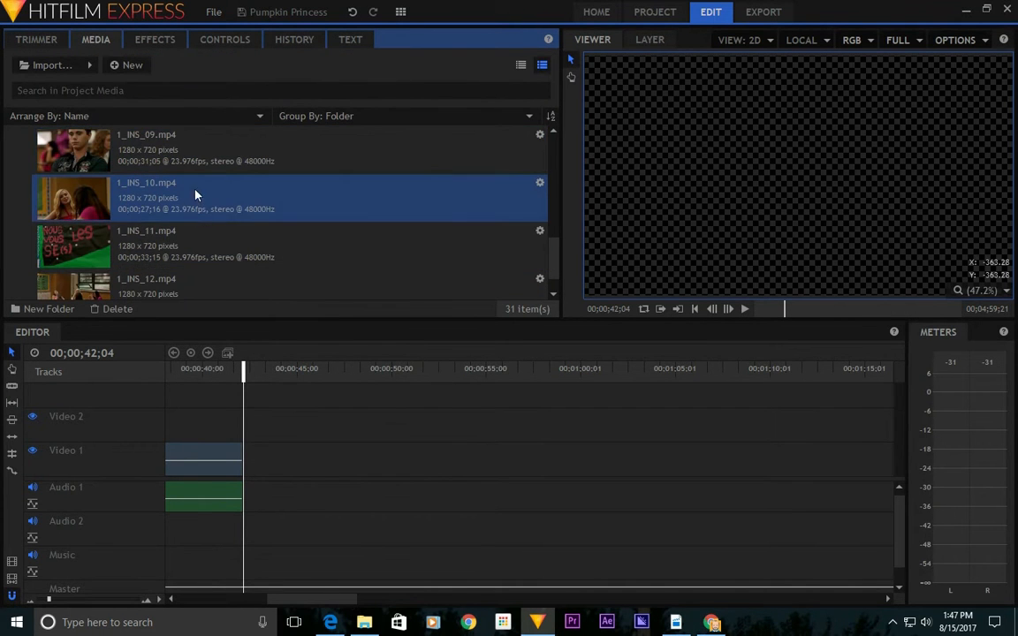
{"action": "scroll", "coordinate": [198, 212], "scroll_direction": "down", "scroll_amount": 1}
{"action": "left_click", "coordinate": [167, 255]}
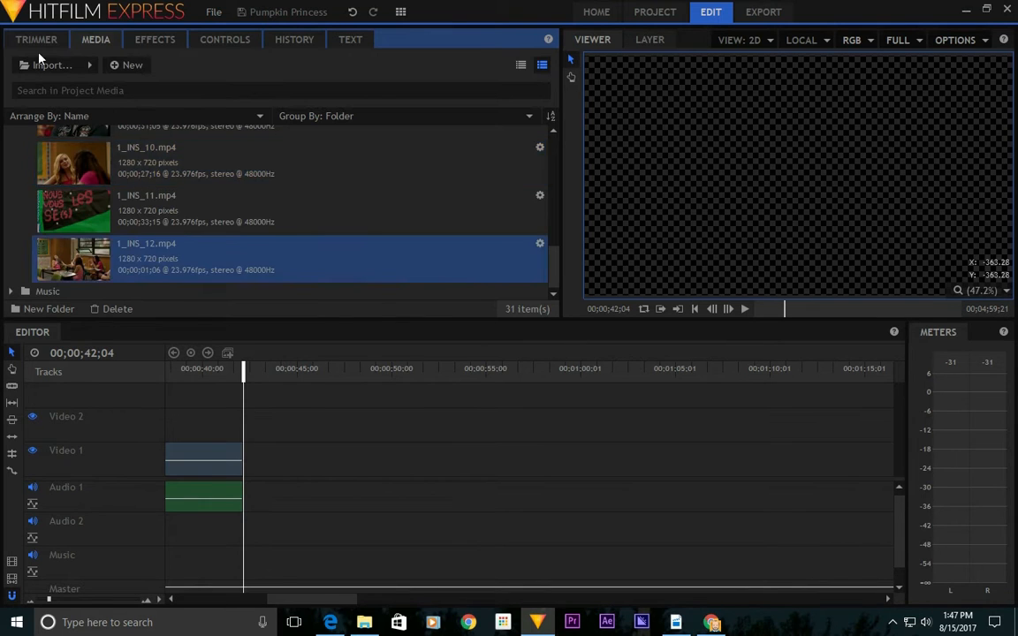
{"action": "left_click", "coordinate": [36, 39]}
{"action": "left_click_drag", "start_coordinate": [245, 312], "coordinate": [504, 308]}
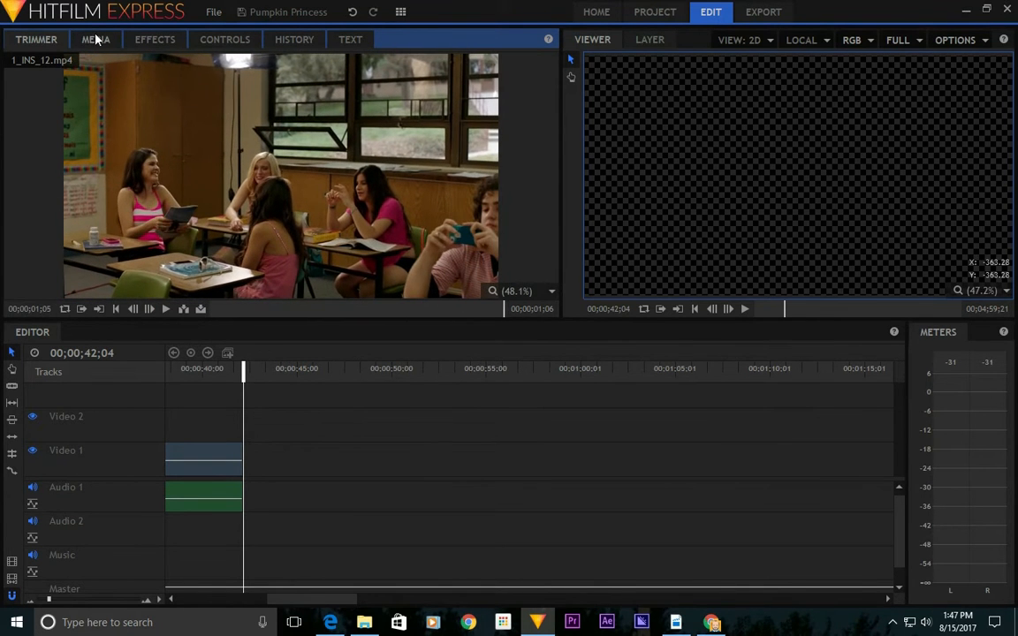
Preview the classroom banner insert 1_INS_11.mp4 in the Trimmer and review the neighbouring inserts in the project media.
{"action": "left_click", "coordinate": [96, 39]}
{"action": "left_click", "coordinate": [165, 217]}
{"action": "left_click", "coordinate": [35, 39]}
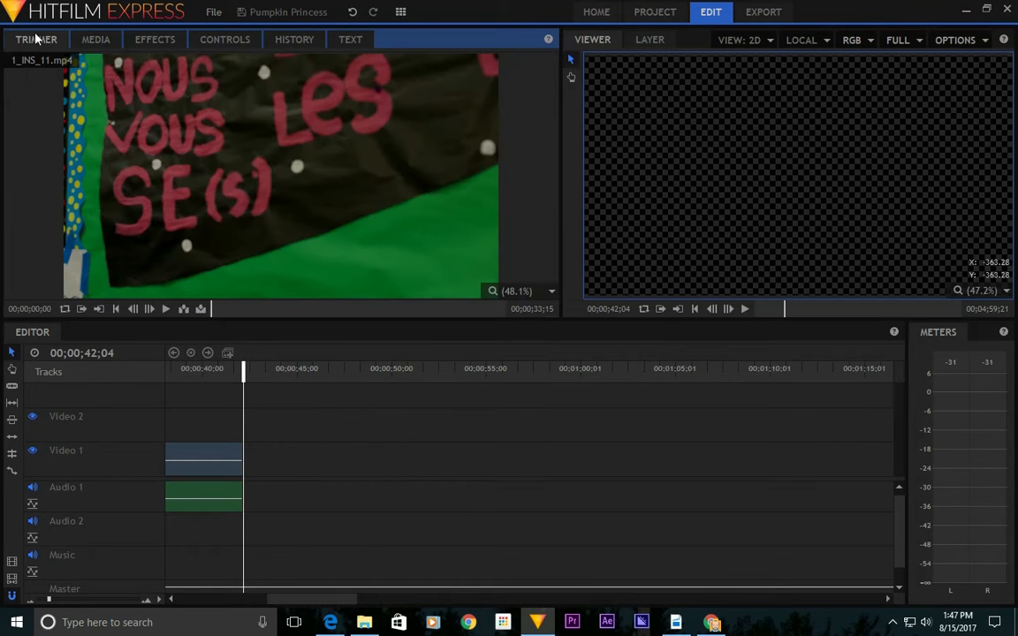
{"action": "mouse_move", "coordinate": [200, 305]}
{"action": "left_mouse_down"}
{"action": "mouse_move", "coordinate": [507, 305]}
{"action": "mouse_move", "coordinate": [202, 309]}
{"action": "left_mouse_up"}
{"action": "left_click", "coordinate": [88, 40]}
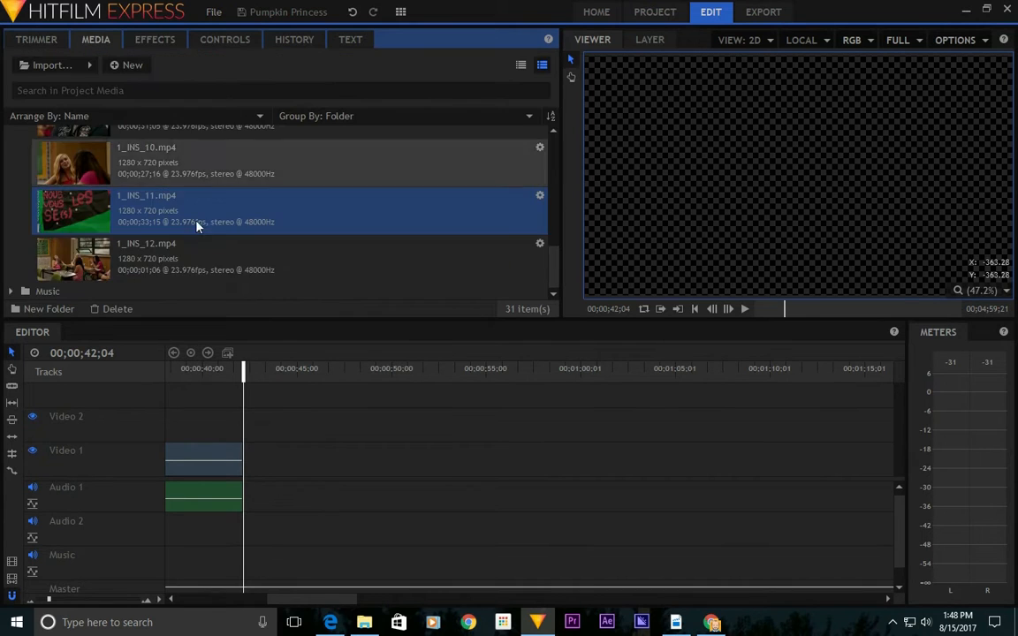
{"action": "scroll", "coordinate": [240, 262], "scroll_direction": "up", "scroll_amount": 2}
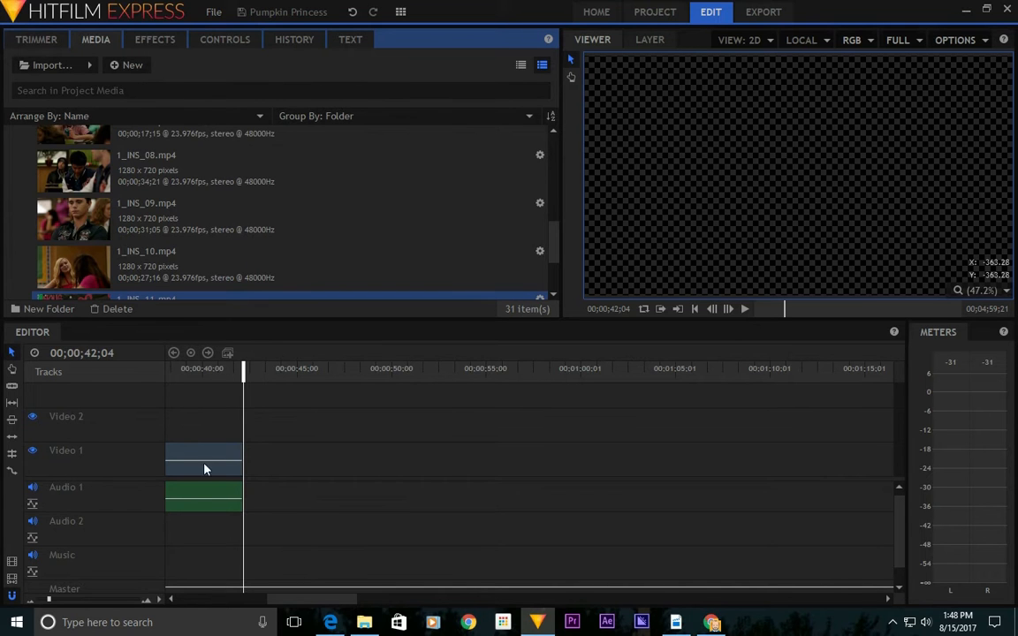
Return the playhead to the timeline start and shift all clips later so the first begins at about 20 seconds.
{"action": "left_click_drag", "start_coordinate": [313, 601], "coordinate": [194, 591]}
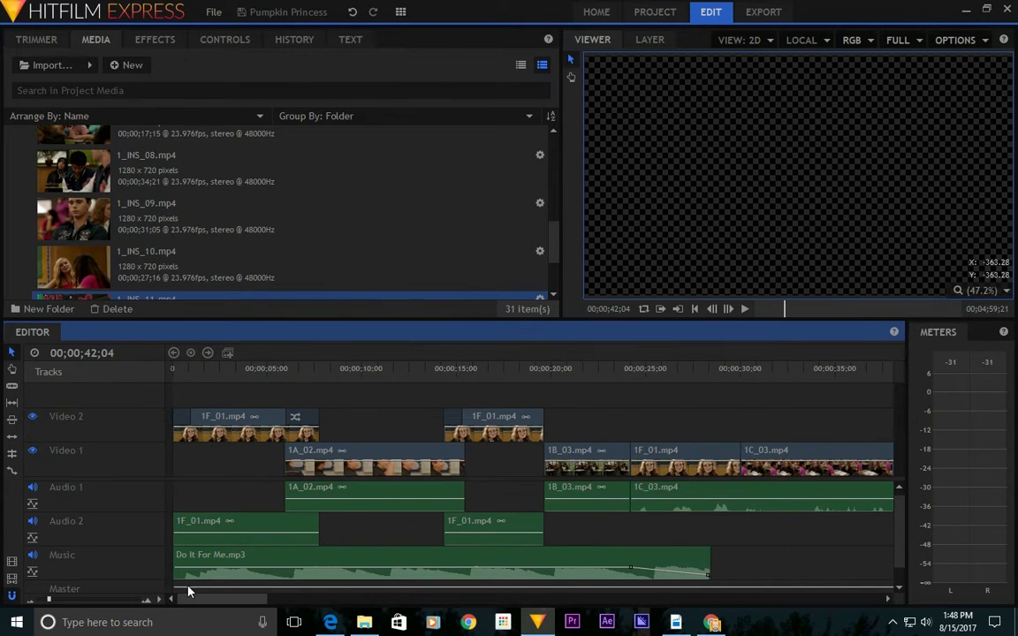
{"action": "left_click_drag", "start_coordinate": [269, 371], "coordinate": [16, 393]}
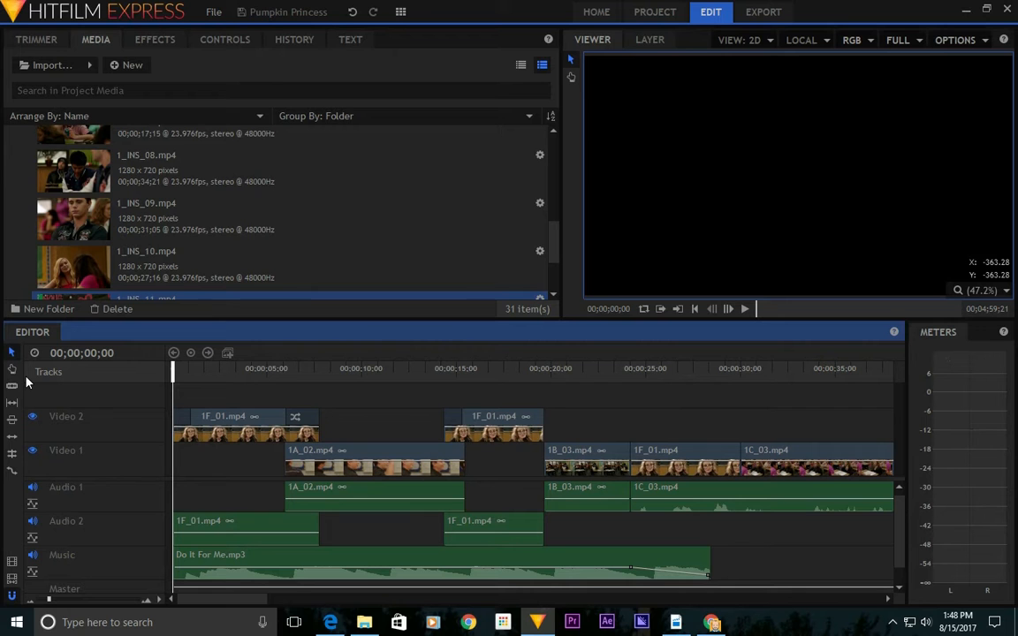
{"action": "left_click_drag", "start_coordinate": [203, 395], "coordinate": [703, 583]}
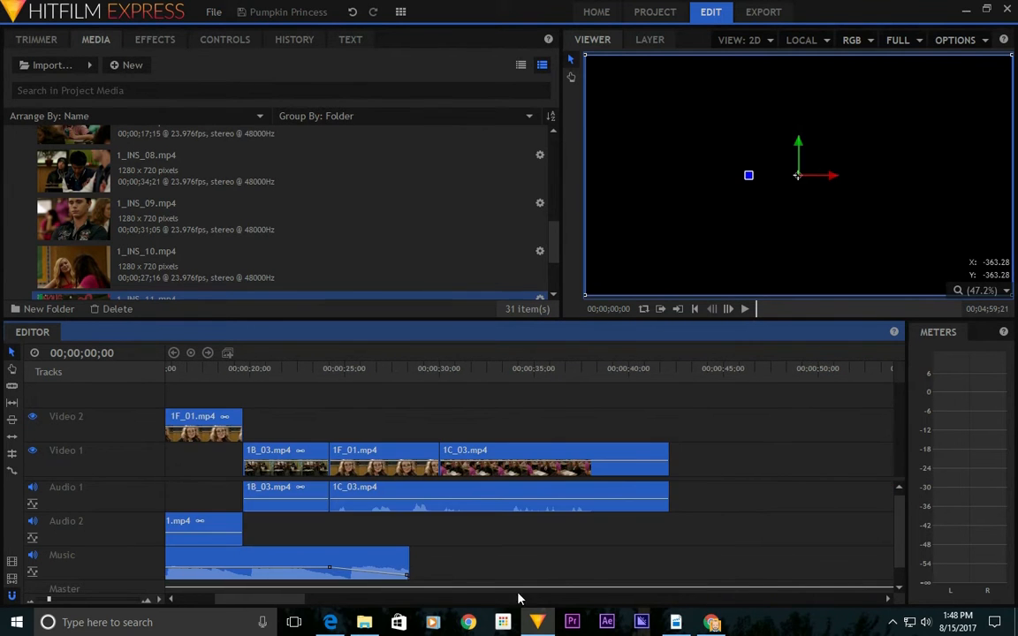
{"action": "left_click_drag", "start_coordinate": [246, 598], "coordinate": [206, 601]}
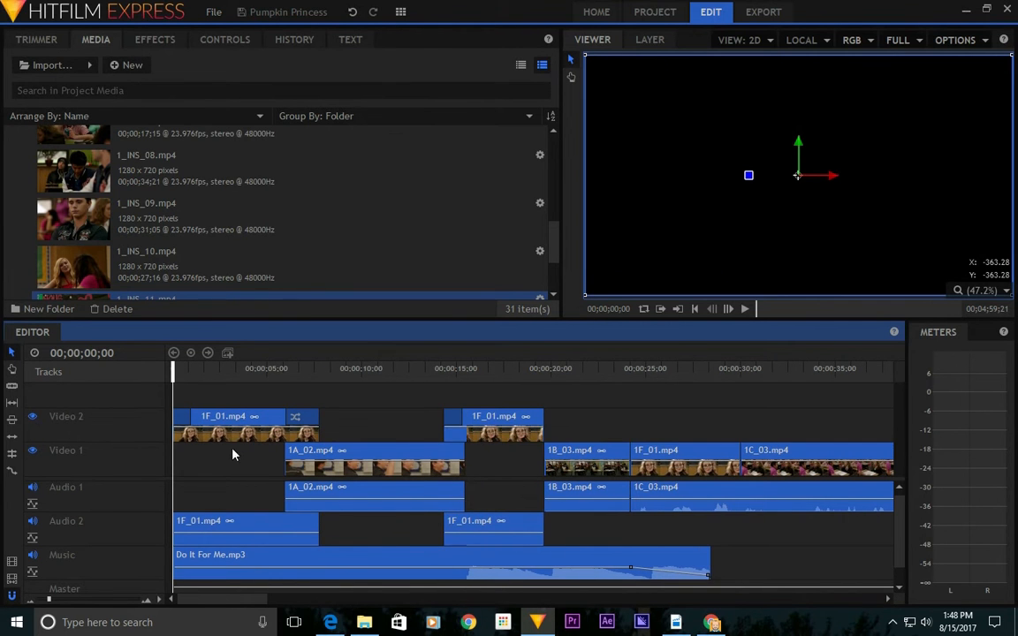
{"action": "left_click_drag", "start_coordinate": [221, 424], "coordinate": [575, 481]}
{"action": "left_click", "coordinate": [413, 415]}
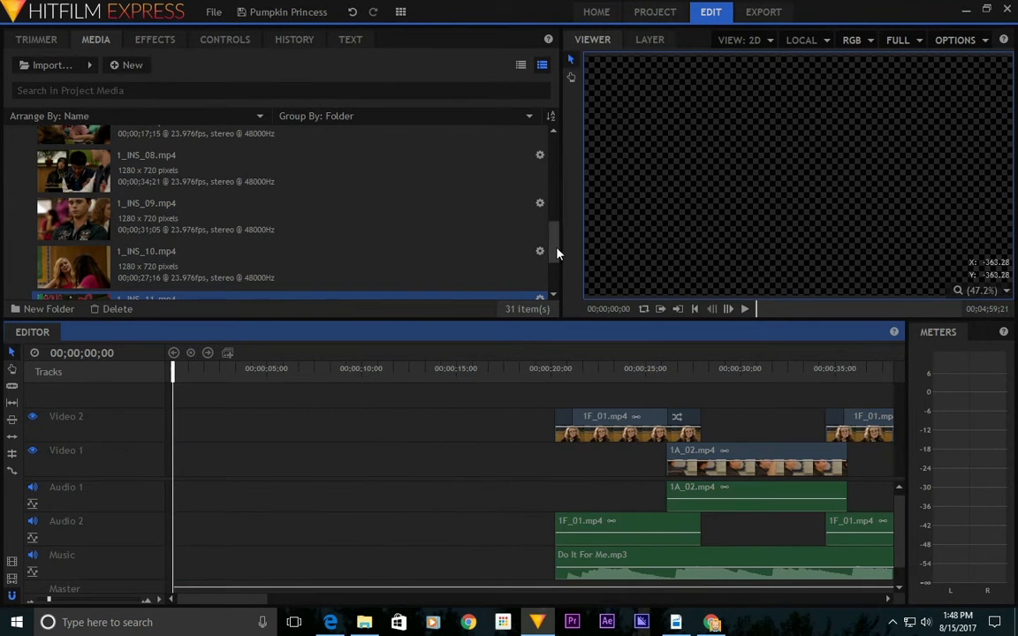
Open 1_INS_11.mp4 in the Trimmer and set its in point at 00;00;09;05.
{"action": "scroll", "coordinate": [499, 230], "scroll_direction": "down", "scroll_amount": 1}
{"action": "left_click_drag", "start_coordinate": [154, 273], "coordinate": [163, 223]}
{"action": "left_click", "coordinate": [55, 42]}
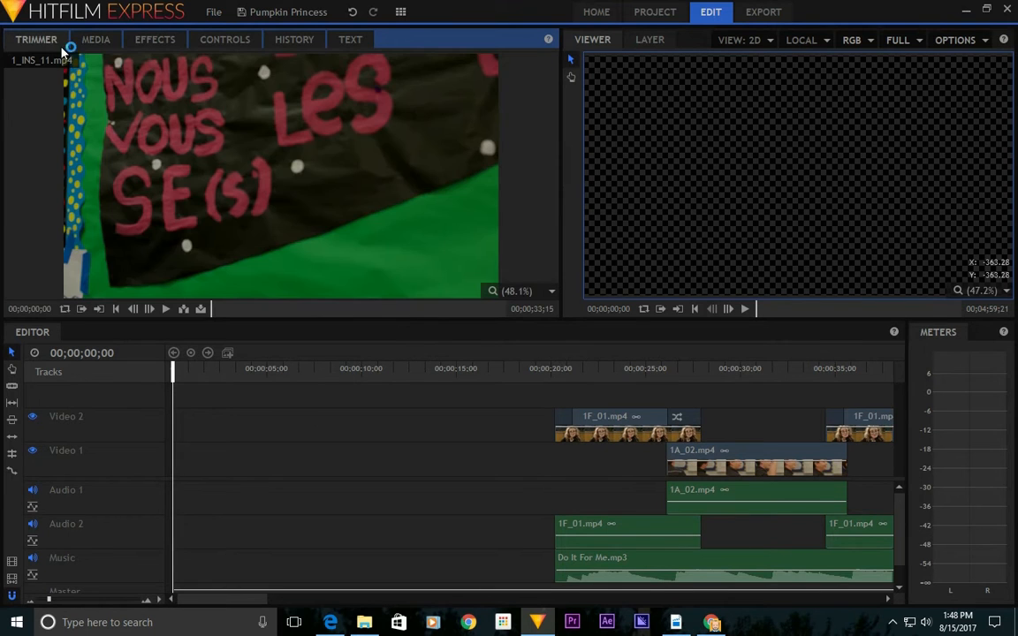
{"action": "left_click_drag", "start_coordinate": [212, 318], "coordinate": [281, 309]}
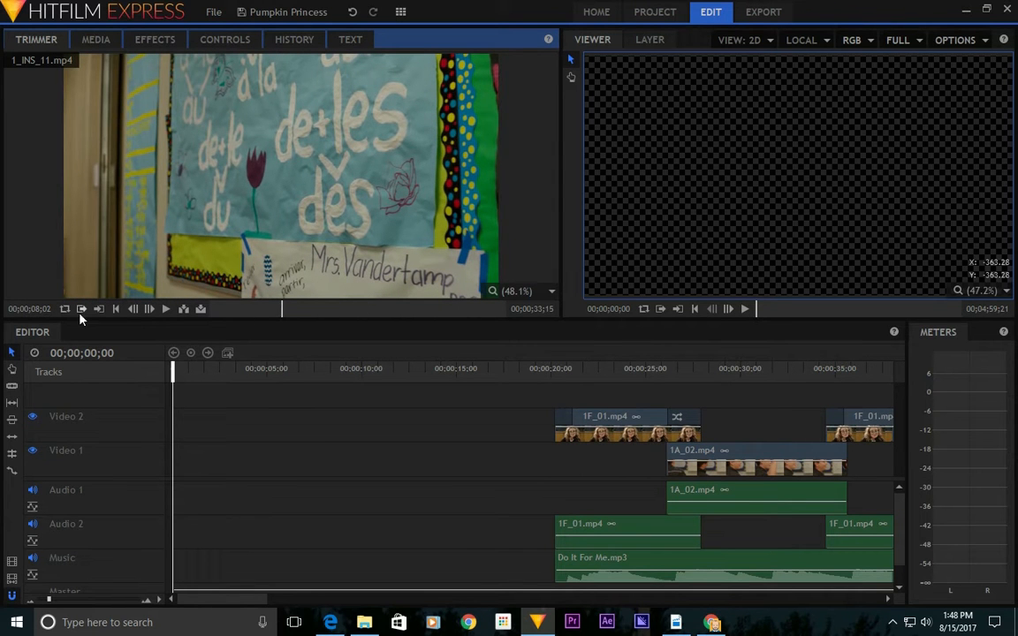
{"action": "left_click", "coordinate": [167, 309]}
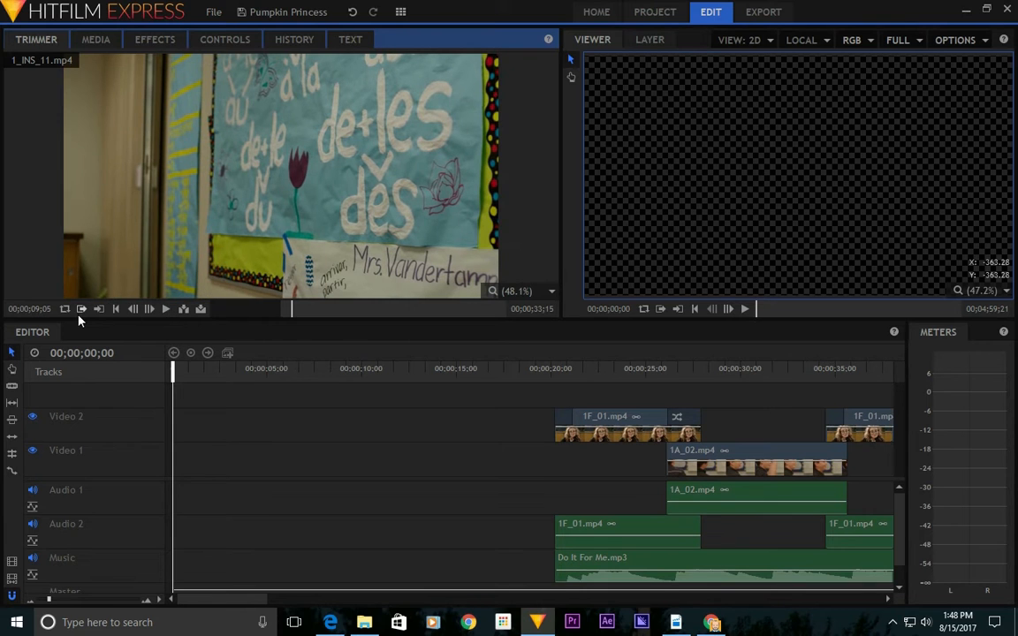
Set the out point of 1_INS_11.mp4 at 00;00;15;05 and place the clip at the start of Video 1 and Audio 1.
{"action": "left_click", "coordinate": [166, 309]}
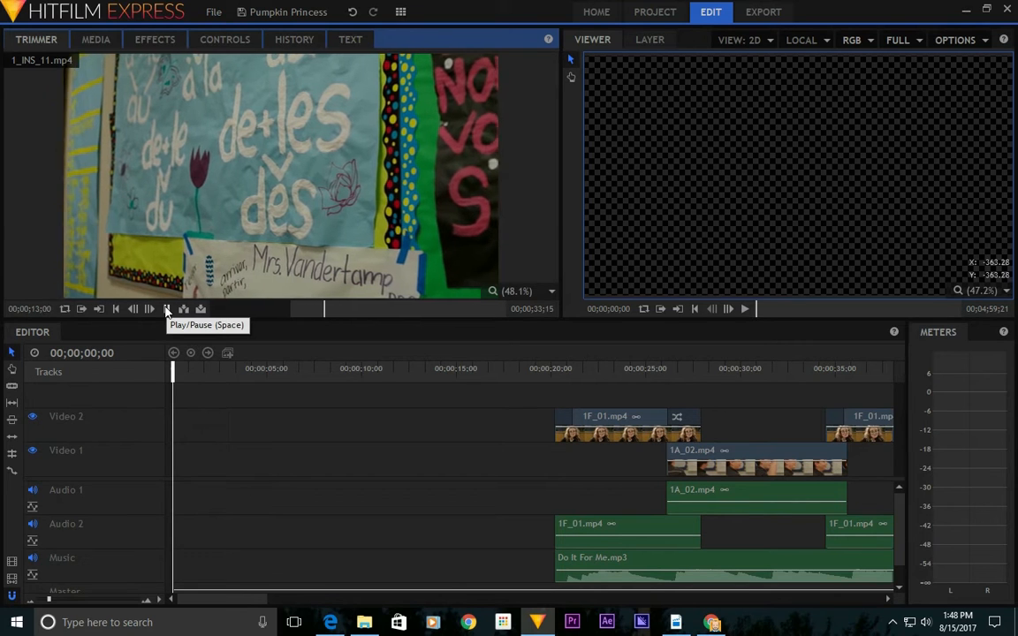
{"action": "left_click", "coordinate": [166, 309]}
{"action": "left_click", "coordinate": [201, 308]}
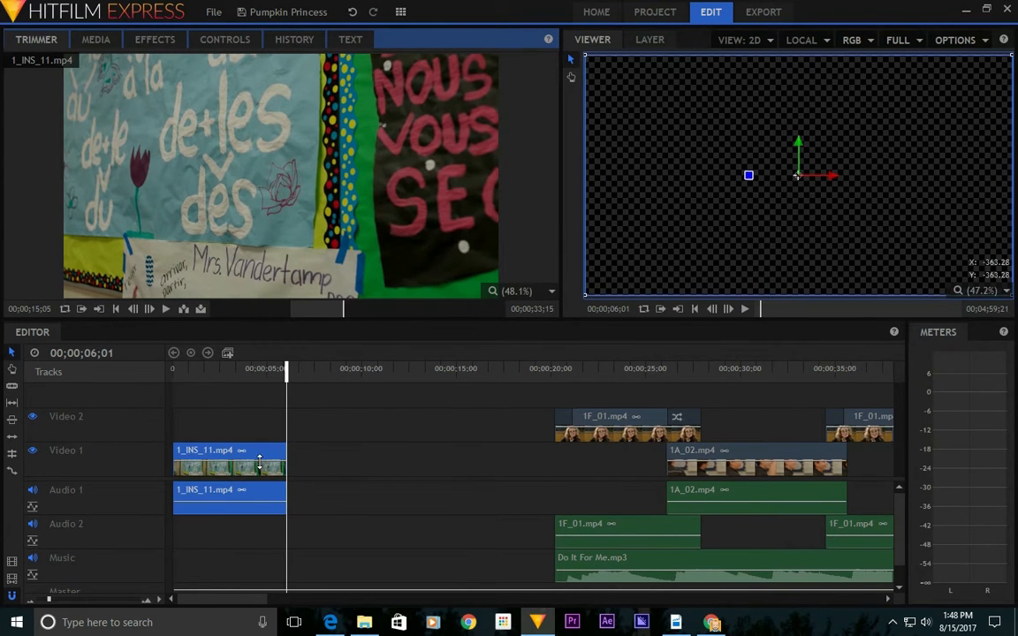
Trim the end of the 1_INS_11.mp4 timeline clip to about 4 seconds and return the playhead to 00;00;00;00.
{"action": "left_click_drag", "start_coordinate": [286, 459], "coordinate": [250, 456]}
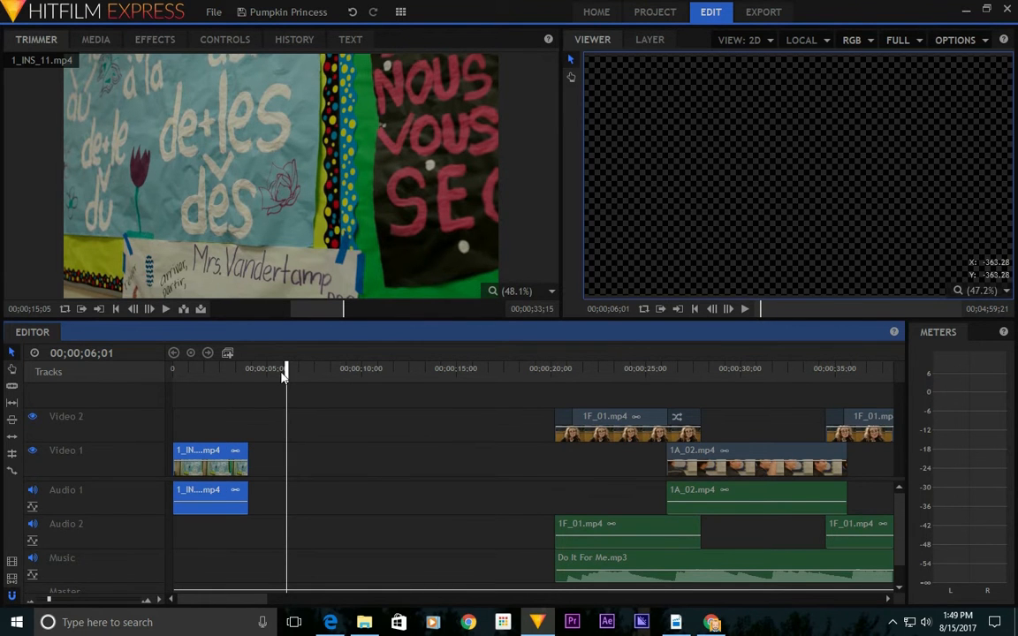
{"action": "left_click_drag", "start_coordinate": [286, 370], "coordinate": [161, 388]}
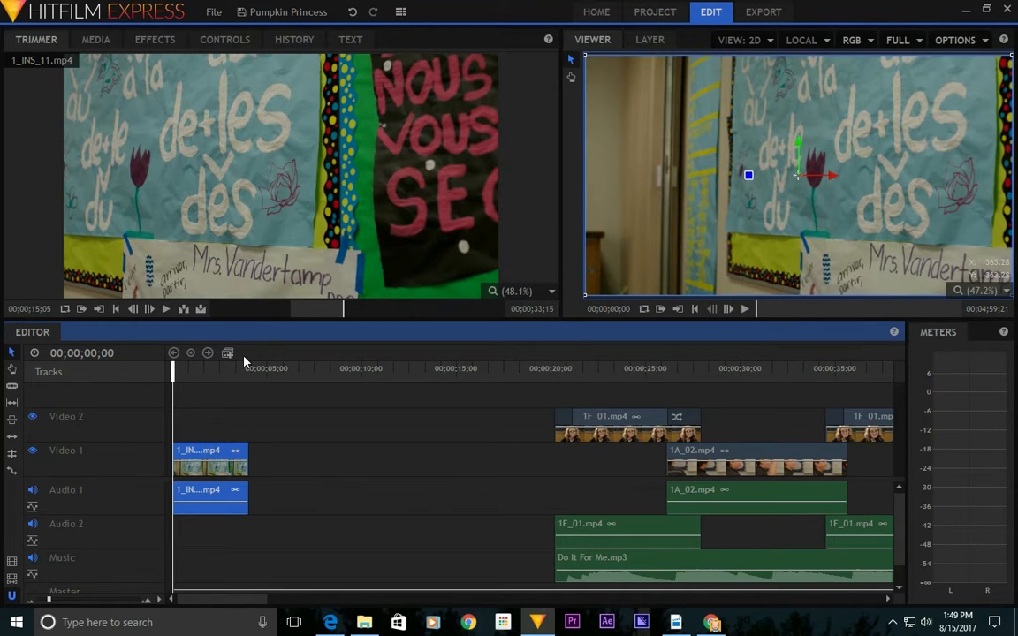
Open the insert 1_INS_02.mp4 in the Trimmer and play it through to review the shot.
{"action": "left_click", "coordinate": [97, 41]}
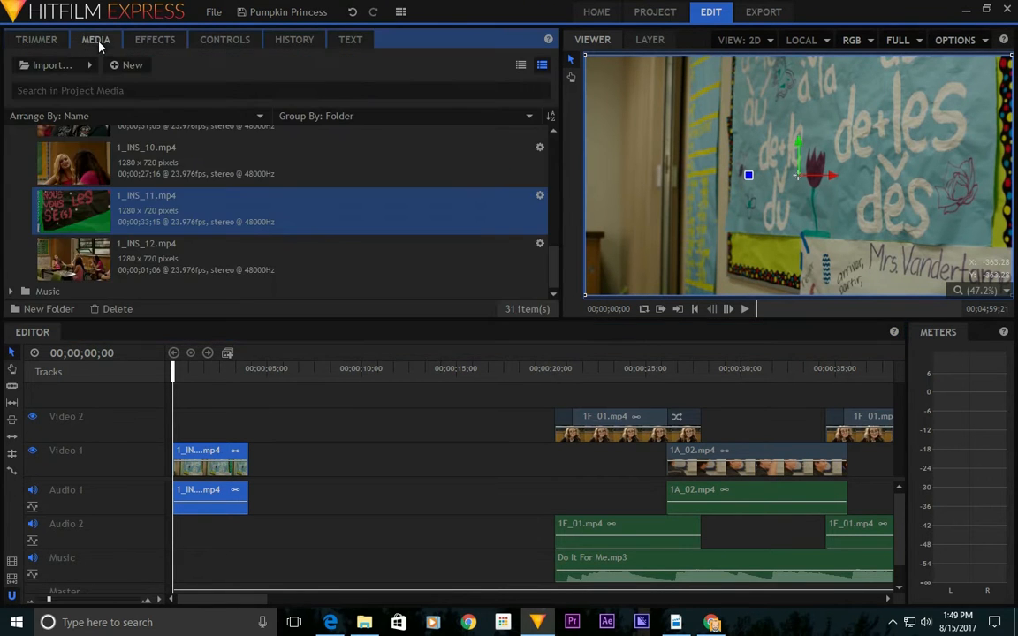
{"action": "scroll", "coordinate": [225, 199], "scroll_direction": "up", "scroll_amount": 2}
{"action": "scroll", "coordinate": [234, 219], "scroll_direction": "up", "scroll_amount": 6}
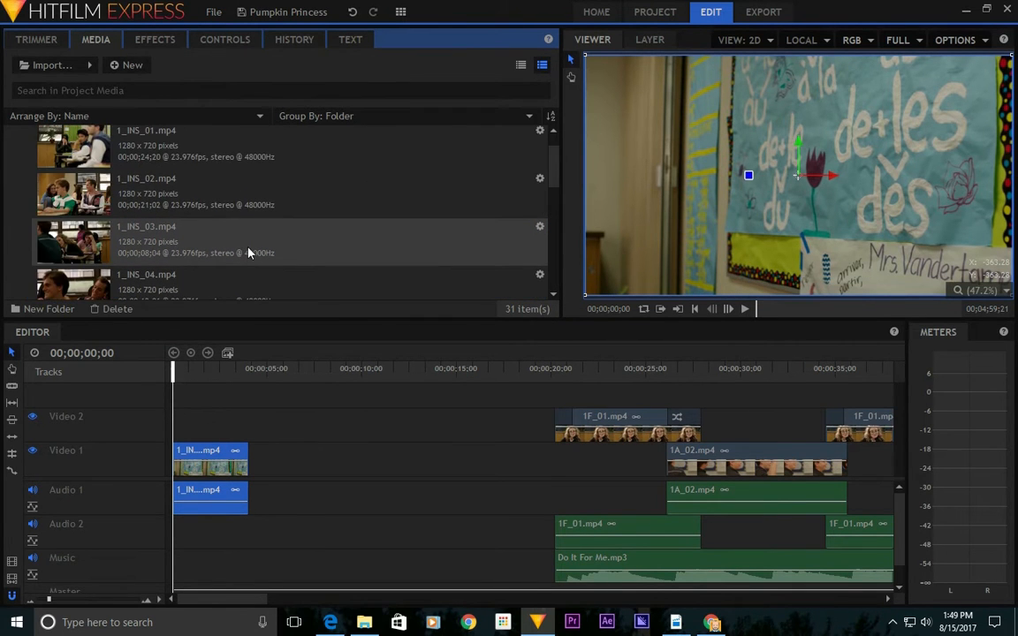
{"action": "scroll", "coordinate": [250, 250], "scroll_direction": "up", "scroll_amount": 1}
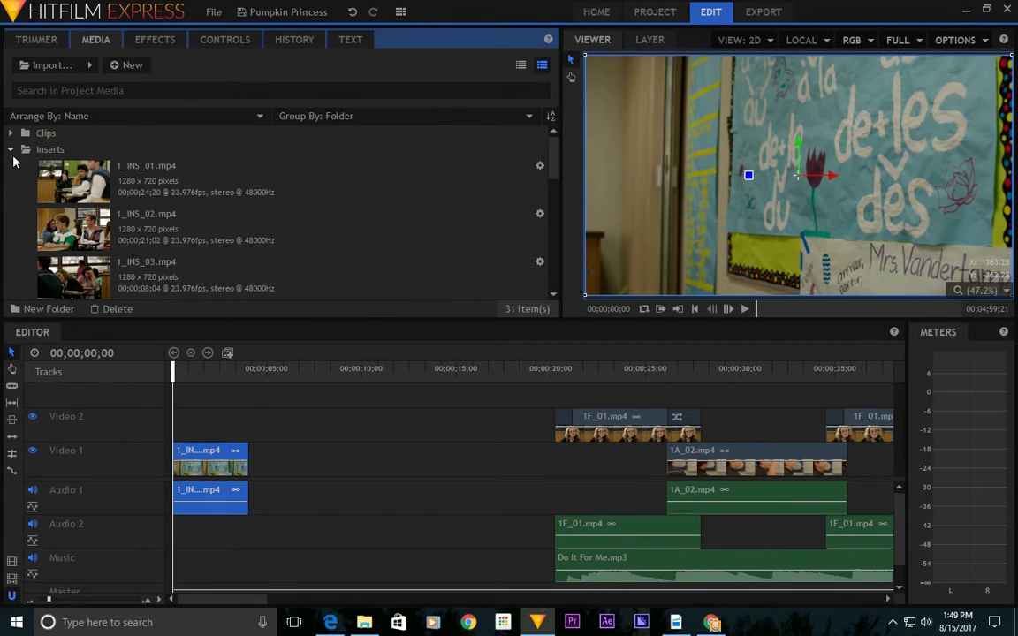
{"action": "left_click", "coordinate": [125, 216]}
{"action": "left_click", "coordinate": [21, 42]}
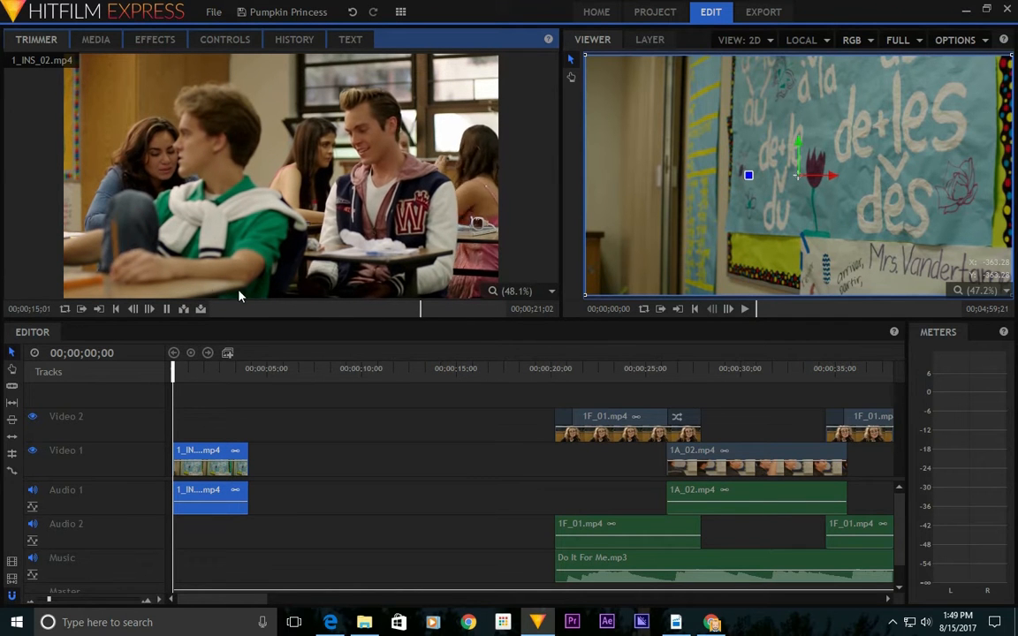
{"action": "left_click", "coordinate": [166, 309]}
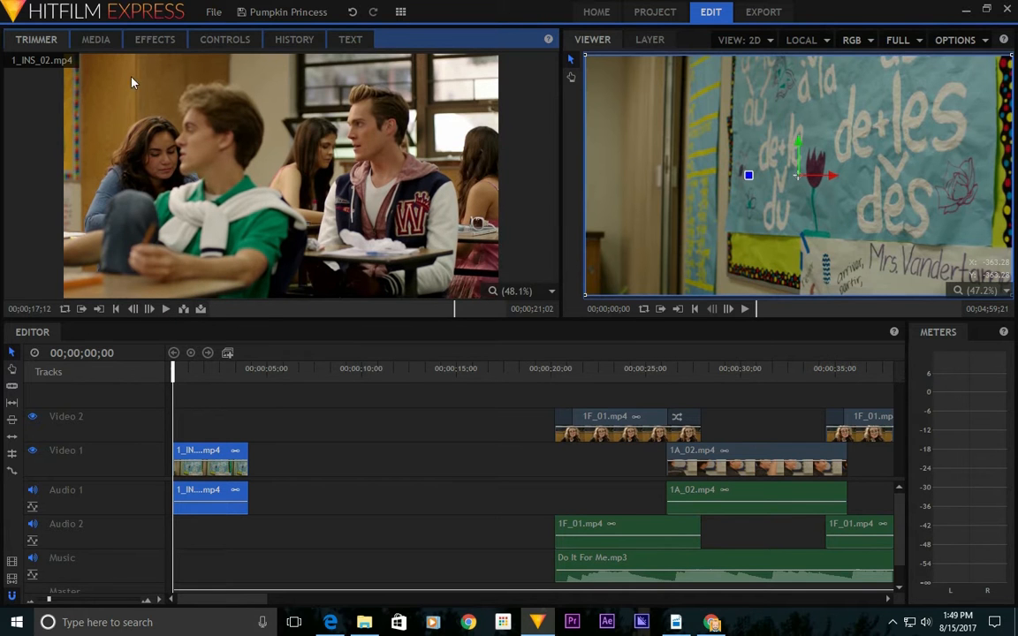
Open 1B_01.mp4 in the Trimmer and set its in point at 00;00;19;13 and out point at 00;00;25;21.
{"action": "left_click", "coordinate": [92, 40]}
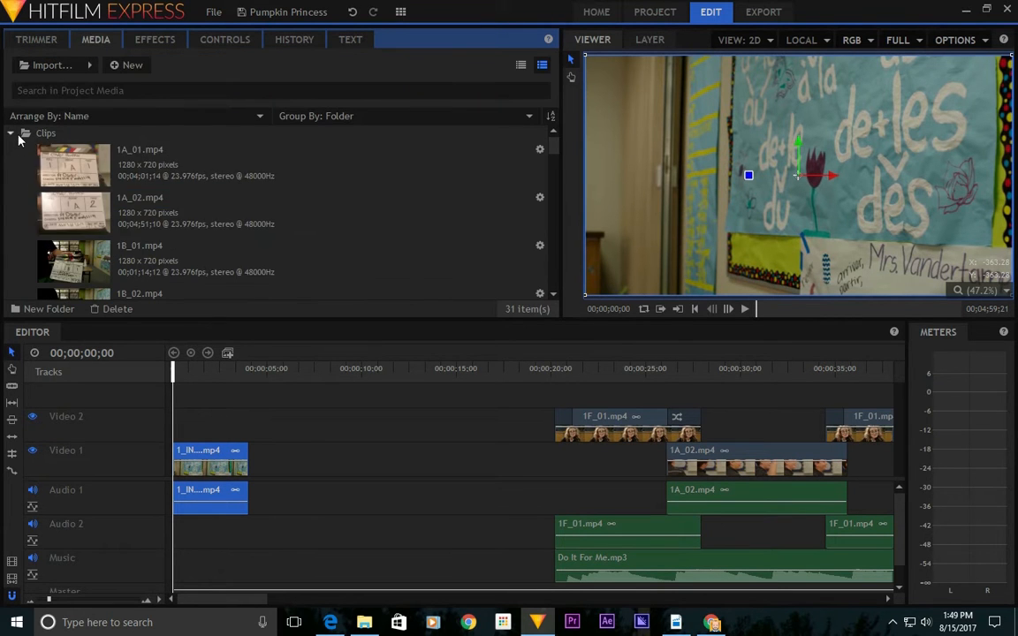
{"action": "scroll", "coordinate": [194, 228], "scroll_direction": "down", "scroll_amount": 2}
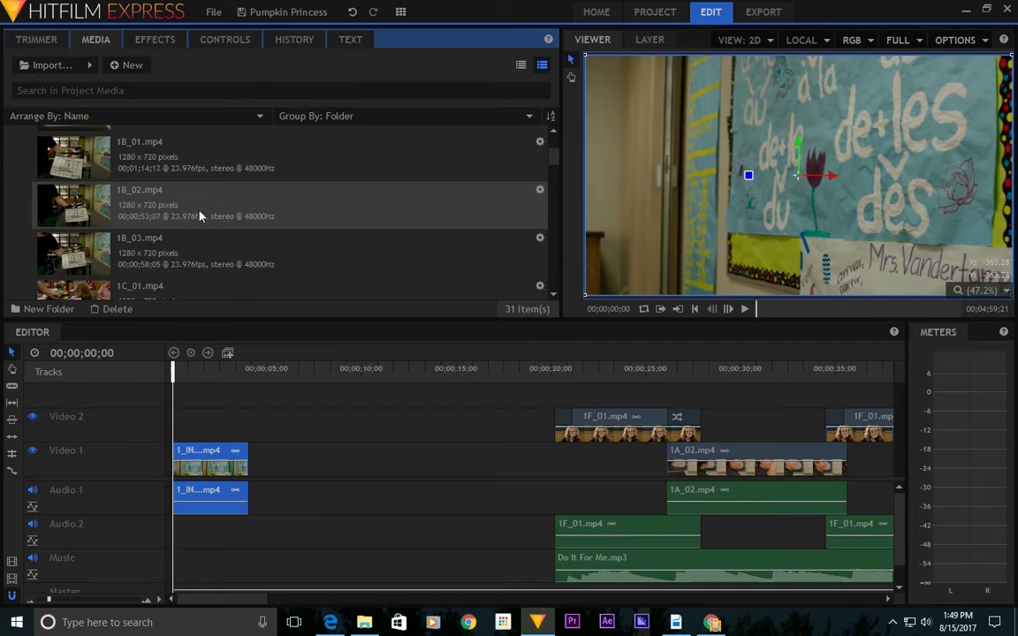
{"action": "left_click", "coordinate": [171, 142]}
{"action": "left_click", "coordinate": [37, 40]}
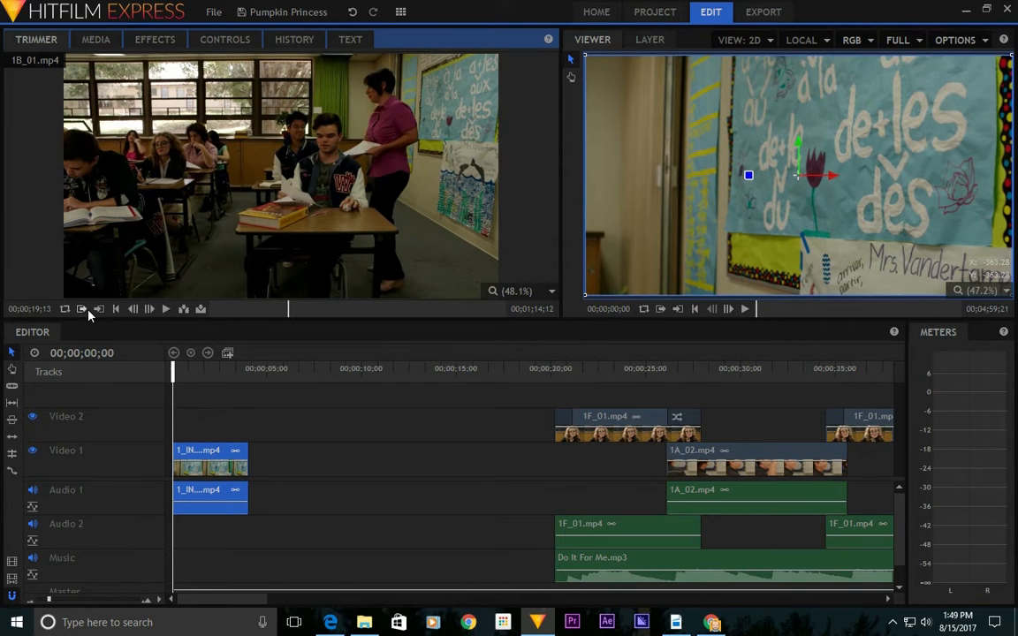
{"action": "left_click", "coordinate": [166, 310]}
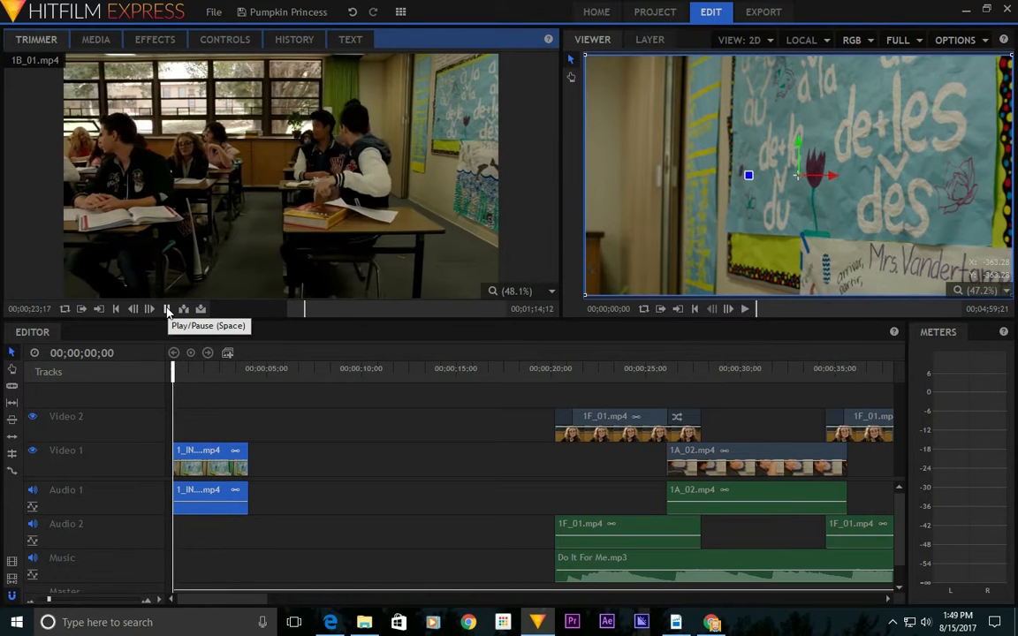
{"action": "left_click", "coordinate": [167, 309]}
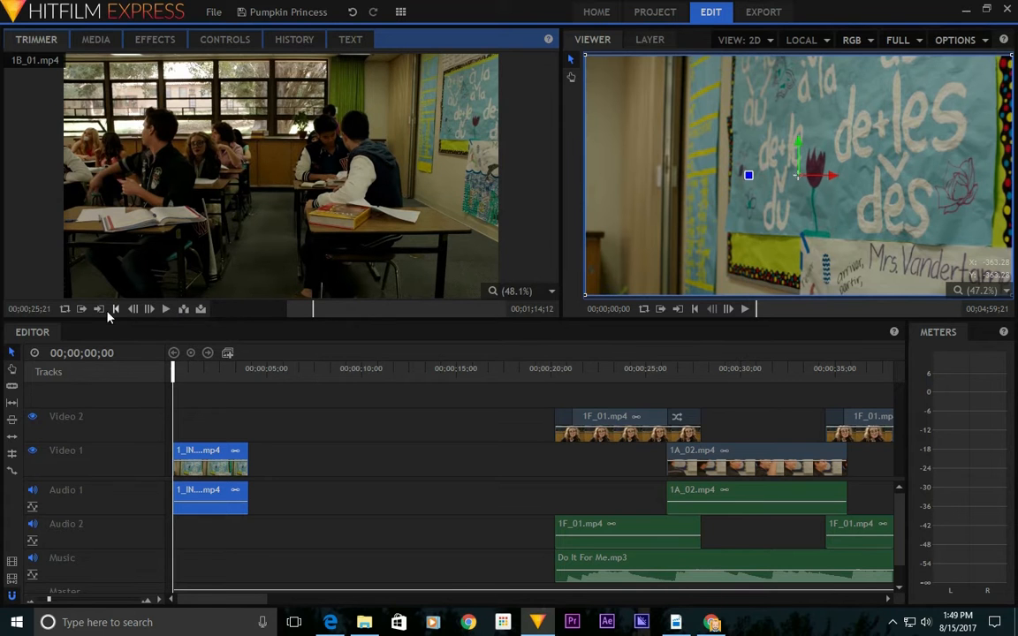
Place the marked 1B_01.mp4 section on Video 1 at 00;00;04;00 and trim its end to about 4 seconds long.
{"action": "left_click_drag", "start_coordinate": [254, 368], "coordinate": [248, 370]}
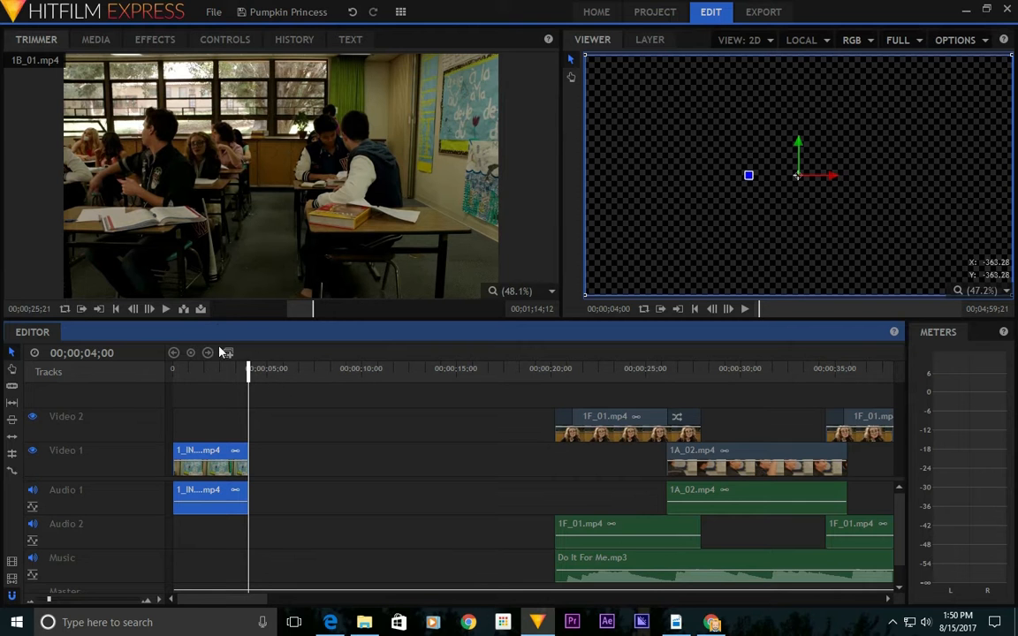
{"action": "left_click", "coordinate": [200, 308]}
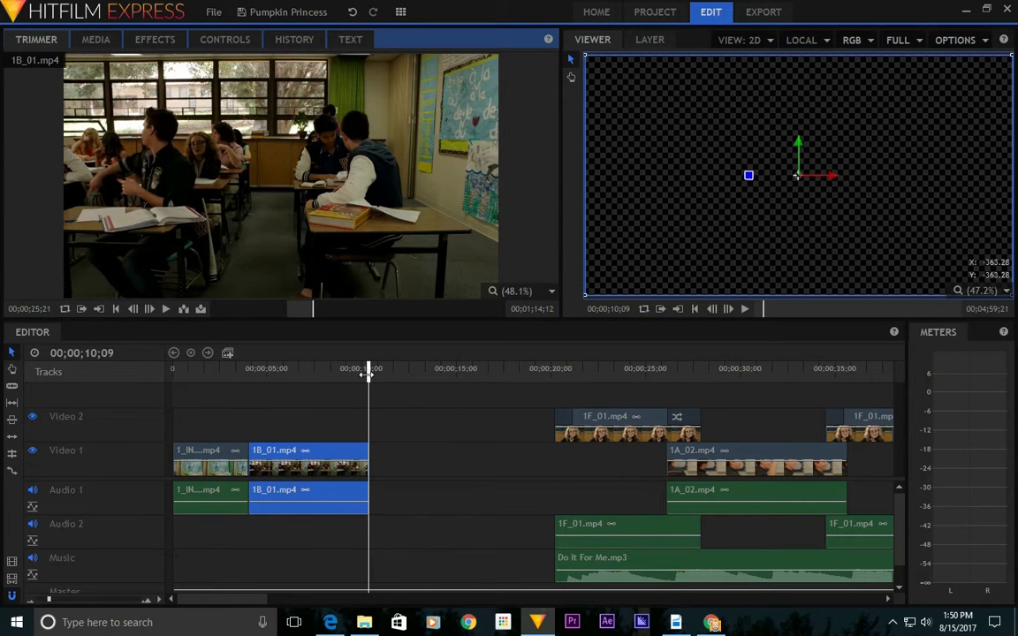
{"action": "left_click_drag", "start_coordinate": [368, 371], "coordinate": [319, 371]}
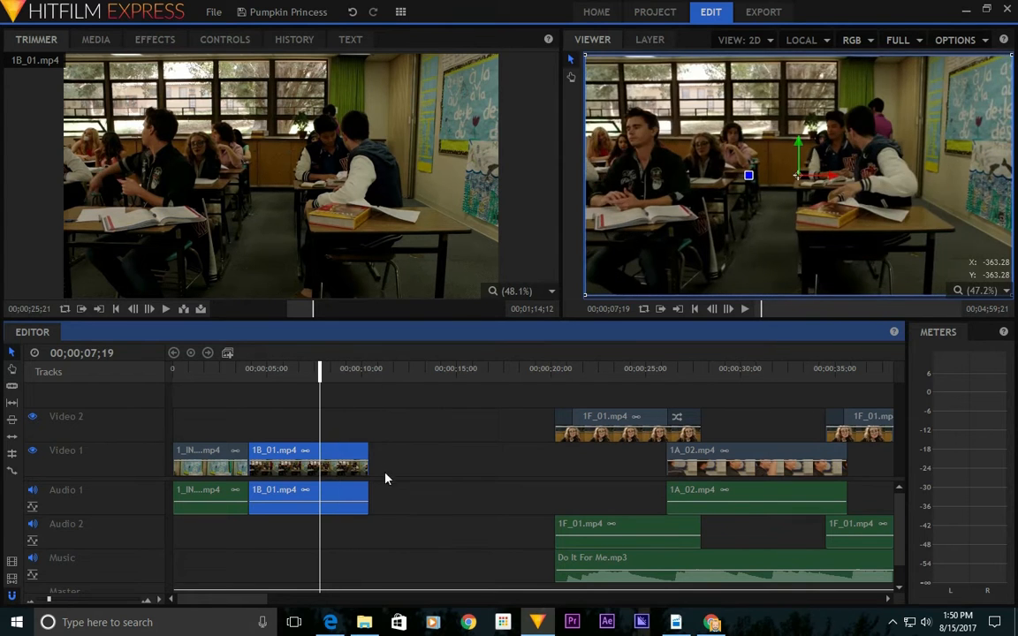
{"action": "left_click_drag", "start_coordinate": [371, 454], "coordinate": [326, 457]}
Play the opening from the timeline start and shift the 1B_01.mp4 clip to begin at about 10.5 seconds.
{"action": "left_click_drag", "start_coordinate": [320, 370], "coordinate": [104, 347]}
{"action": "key", "text": "space"}
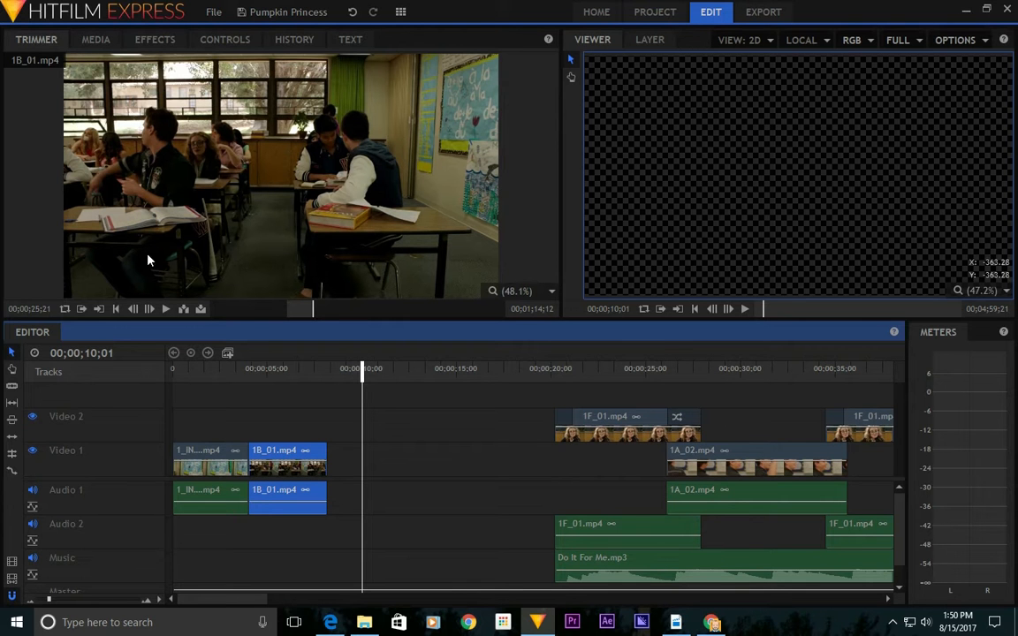
{"action": "left_click_drag", "start_coordinate": [235, 369], "coordinate": [277, 371]}
{"action": "left_click_drag", "start_coordinate": [301, 460], "coordinate": [426, 460]}
Open 1_INS_08.mp4 in the Trimmer and set its in point at 00;00;07;19 and out point at 00;00;10;06.
{"action": "left_click", "coordinate": [104, 38]}
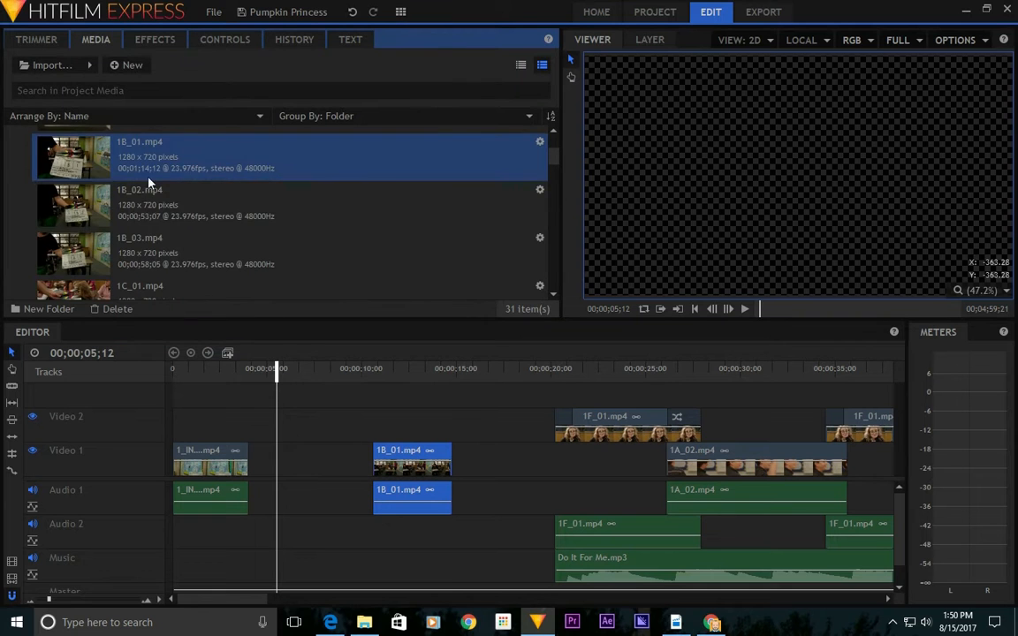
{"action": "scroll", "coordinate": [238, 186], "scroll_direction": "down", "scroll_amount": 2}
{"action": "scroll", "coordinate": [131, 170], "scroll_direction": "down", "scroll_amount": 5}
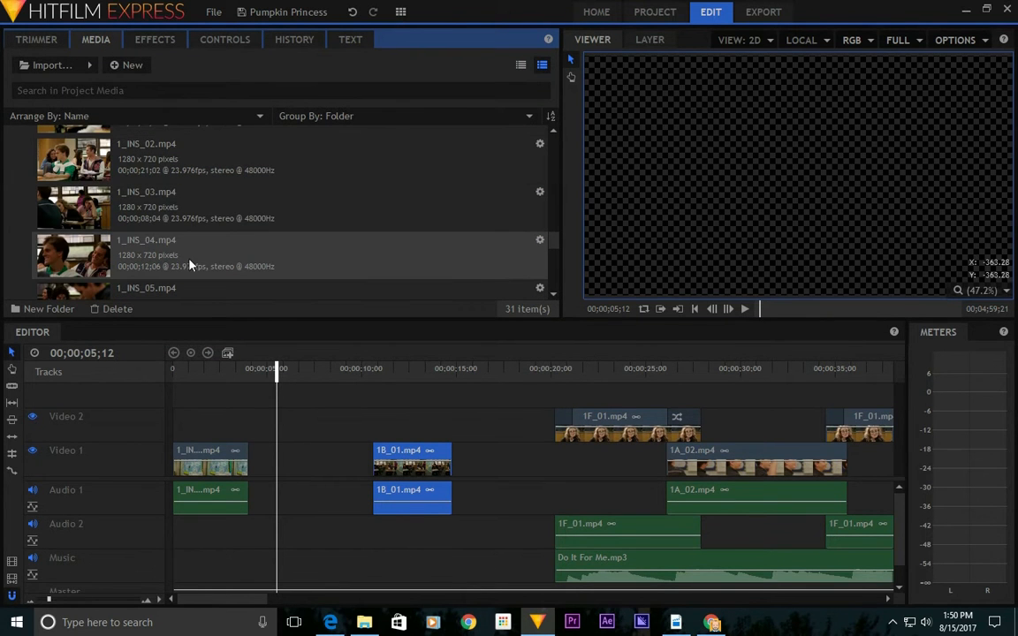
{"action": "scroll", "coordinate": [204, 246], "scroll_direction": "down", "scroll_amount": 4}
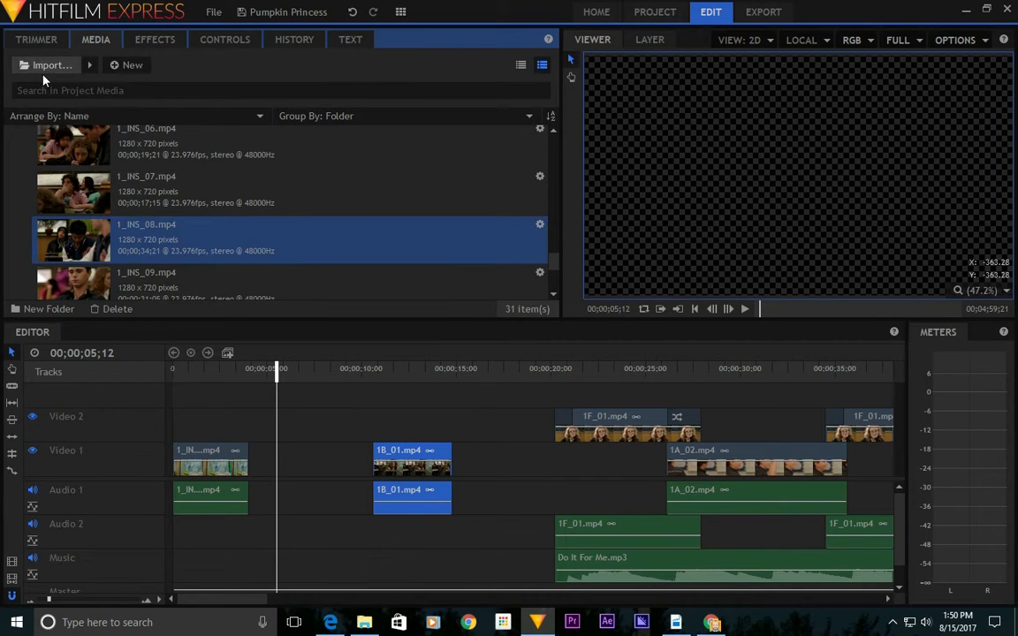
{"action": "left_click", "coordinate": [44, 40]}
{"action": "left_click", "coordinate": [166, 309]}
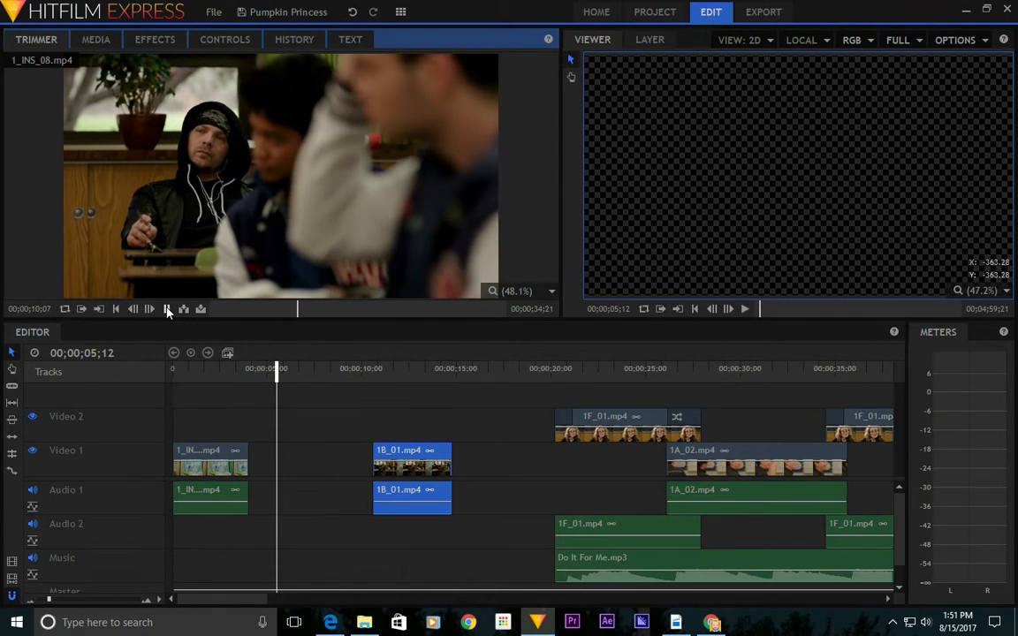
{"action": "left_click_drag", "start_coordinate": [286, 311], "coordinate": [277, 314]}
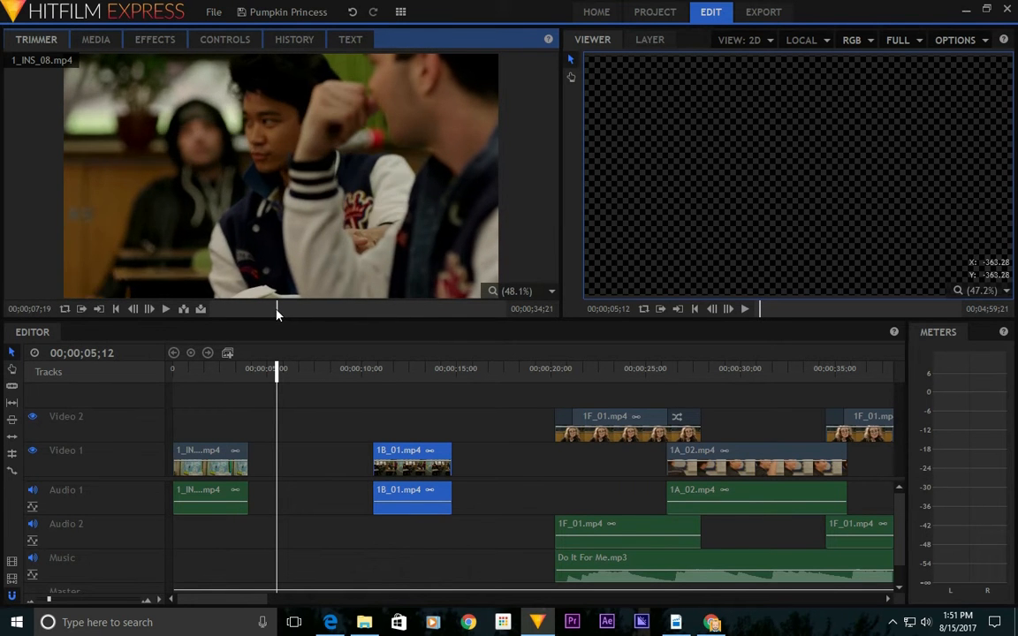
{"action": "left_click", "coordinate": [166, 308]}
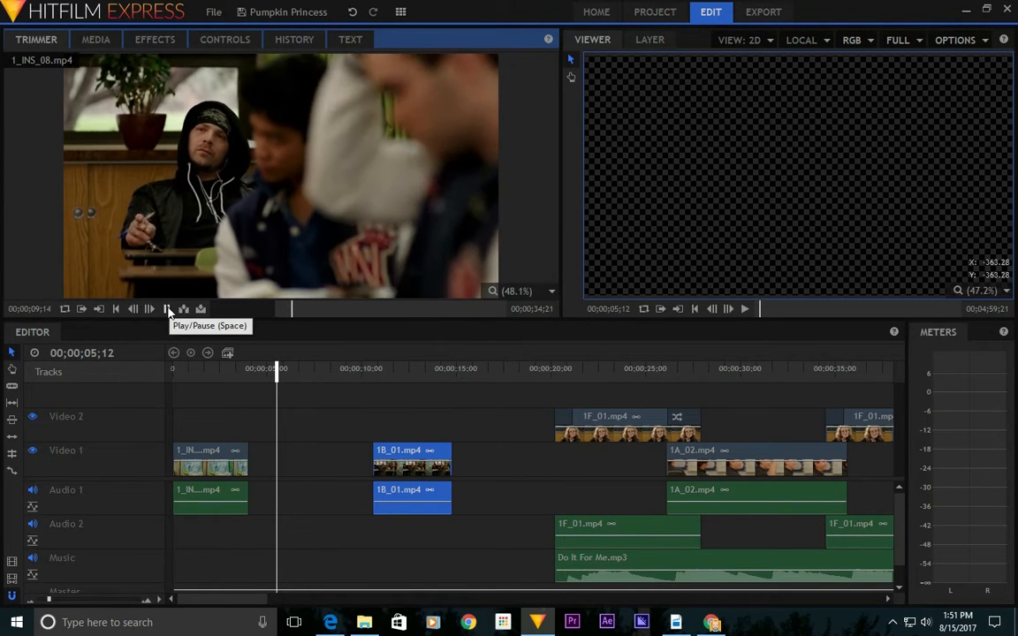
{"action": "left_click", "coordinate": [167, 308]}
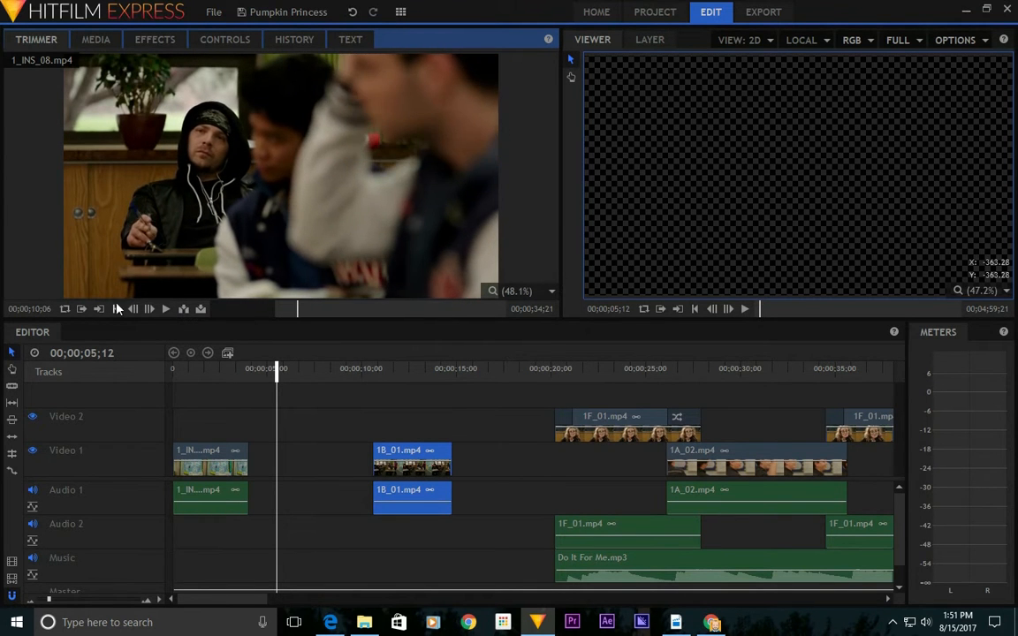
Place 1_INS_08.mp4 after the first clip, spanning about 4 to 8 seconds, and butt the 1B_01.mp4 clip against its end.
{"action": "left_click", "coordinate": [201, 308]}
{"action": "left_click_drag", "start_coordinate": [278, 453], "coordinate": [325, 454]}
{"action": "mouse_move", "coordinate": [405, 450]}
{"action": "left_mouse_down"}
{"action": "mouse_move", "coordinate": [356, 452]}
{"action": "mouse_move", "coordinate": [402, 456]}
{"action": "left_mouse_up"}
{"action": "left_click", "coordinate": [321, 377]}
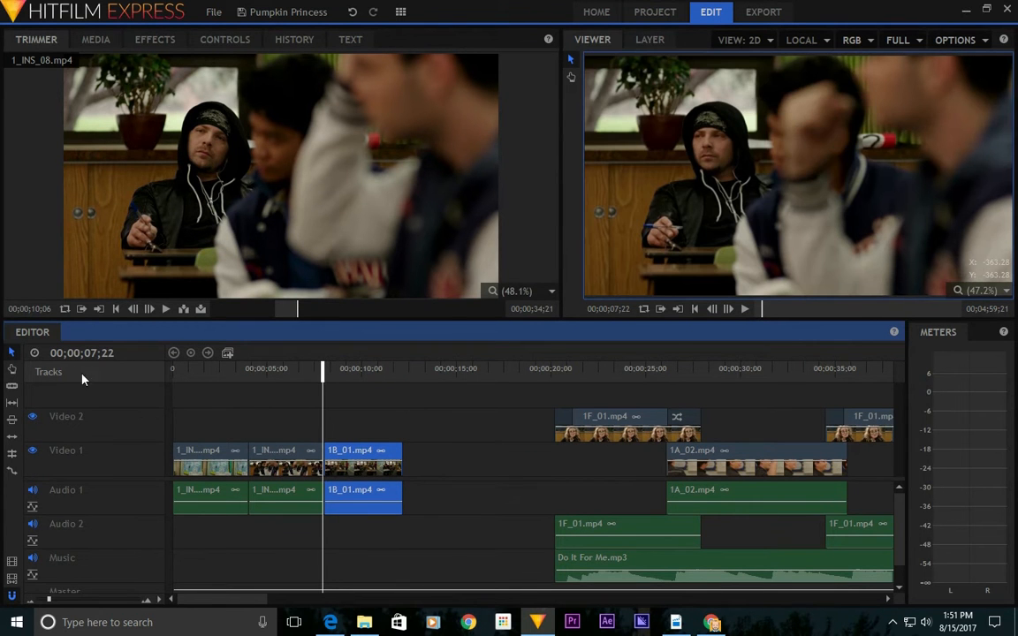
Move Do It For Me.mp3 to the timeline start and shift the three opening clips about half a second later.
{"action": "left_click_drag", "start_coordinate": [304, 369], "coordinate": [106, 368]}
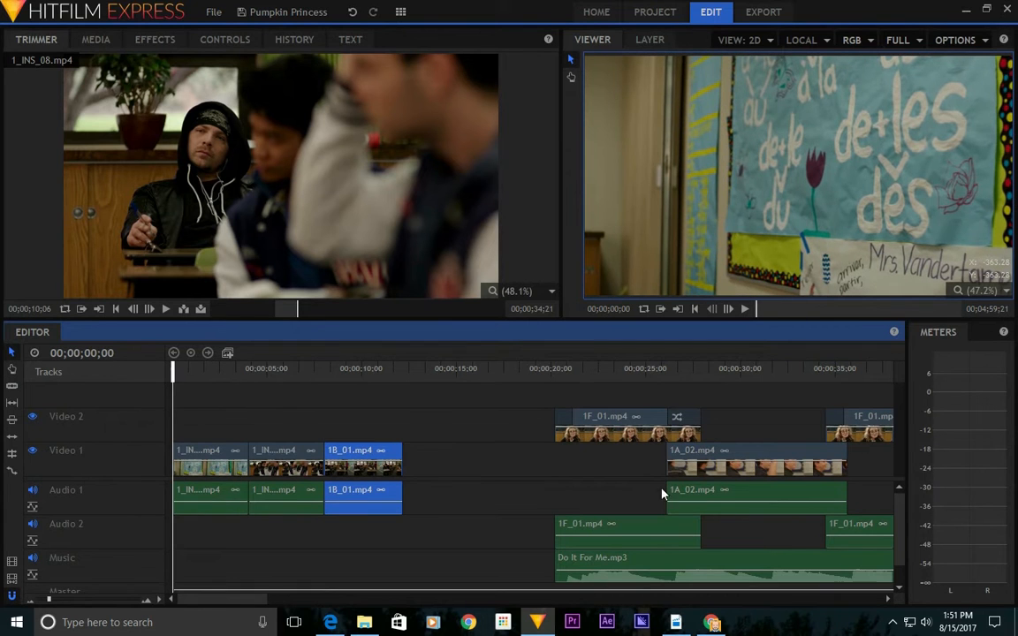
{"action": "left_click_drag", "start_coordinate": [711, 557], "coordinate": [329, 561]}
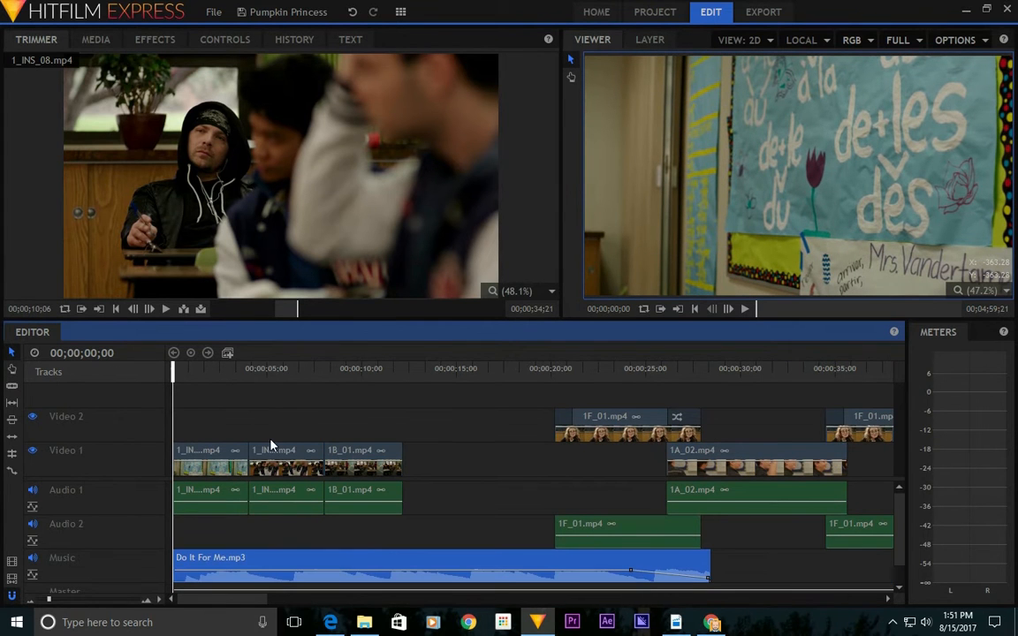
{"action": "key", "text": "space"}
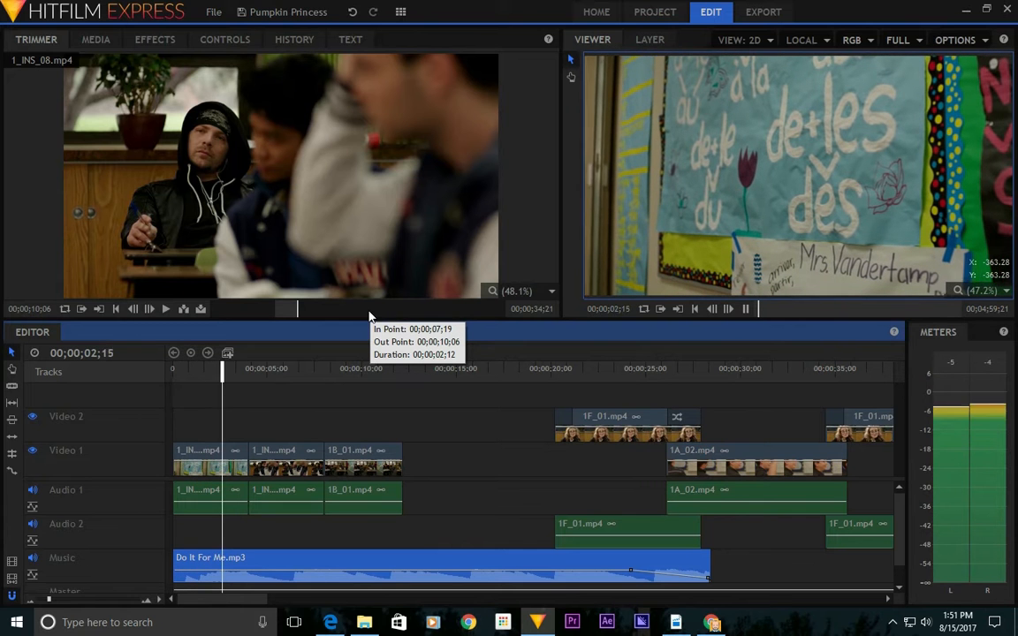
{"action": "key", "text": "space"}
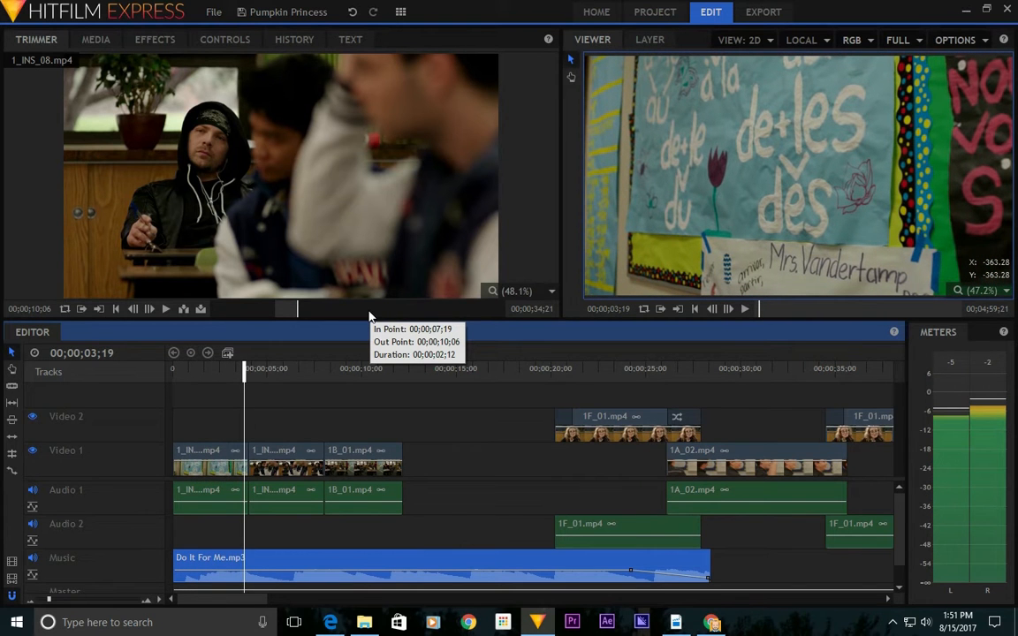
{"action": "left_click_drag", "start_coordinate": [245, 394], "coordinate": [167, 394]}
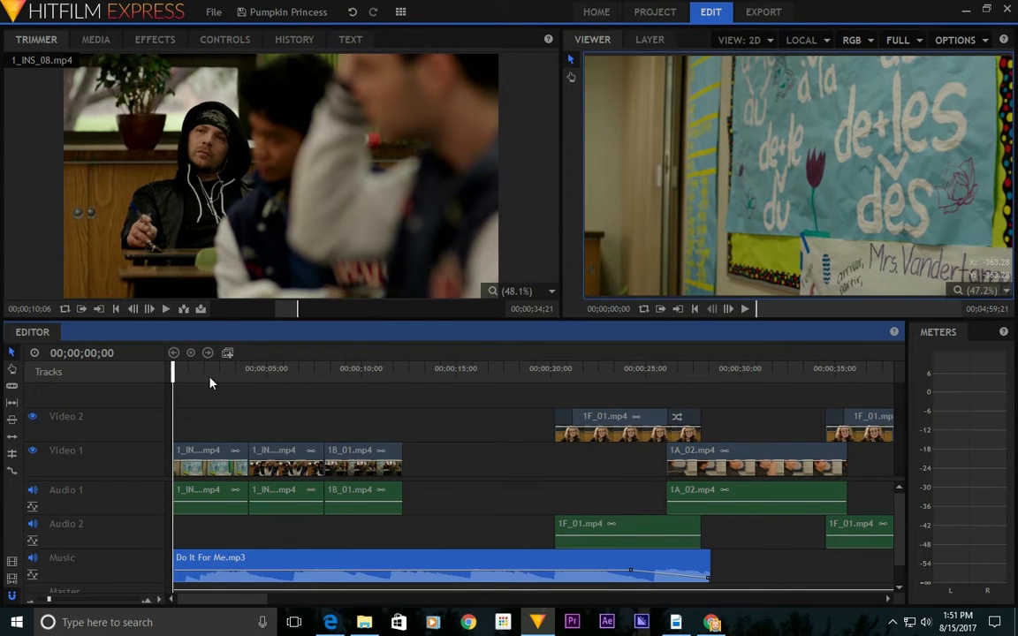
{"action": "left_click_drag", "start_coordinate": [414, 454], "coordinate": [223, 455]}
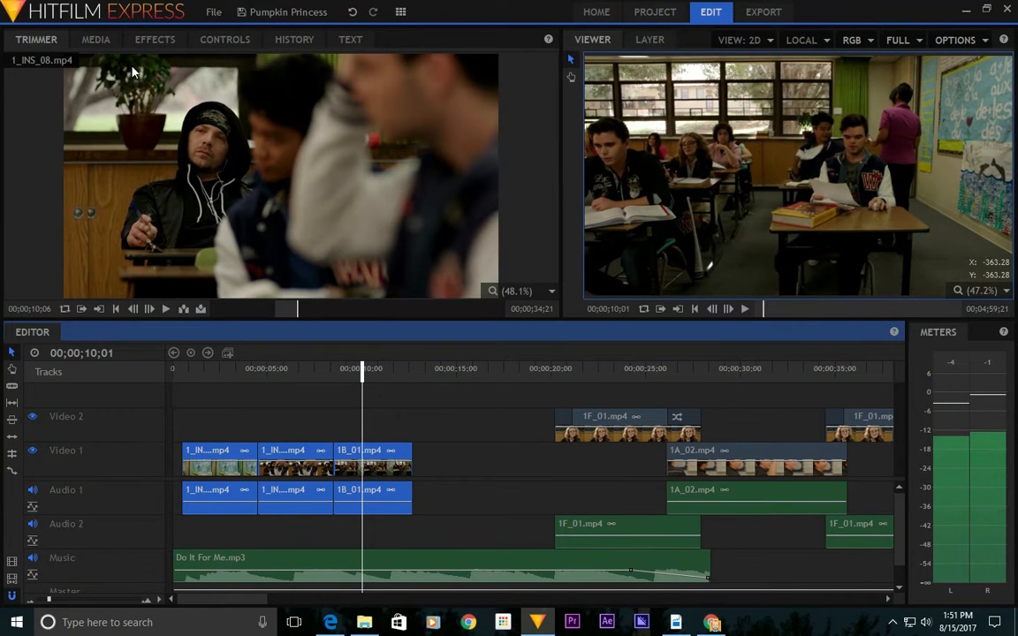
Add Cross Dissolve transitions at both cuts between the three opening clips on Video 1.
{"action": "left_click", "coordinate": [155, 39]}
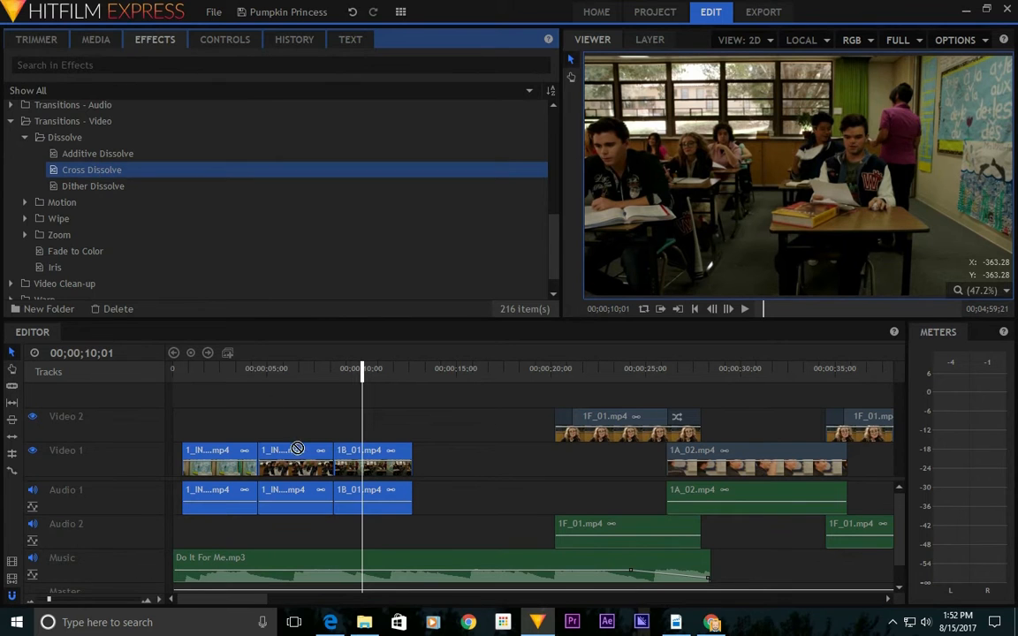
{"action": "left_click", "coordinate": [258, 453]}
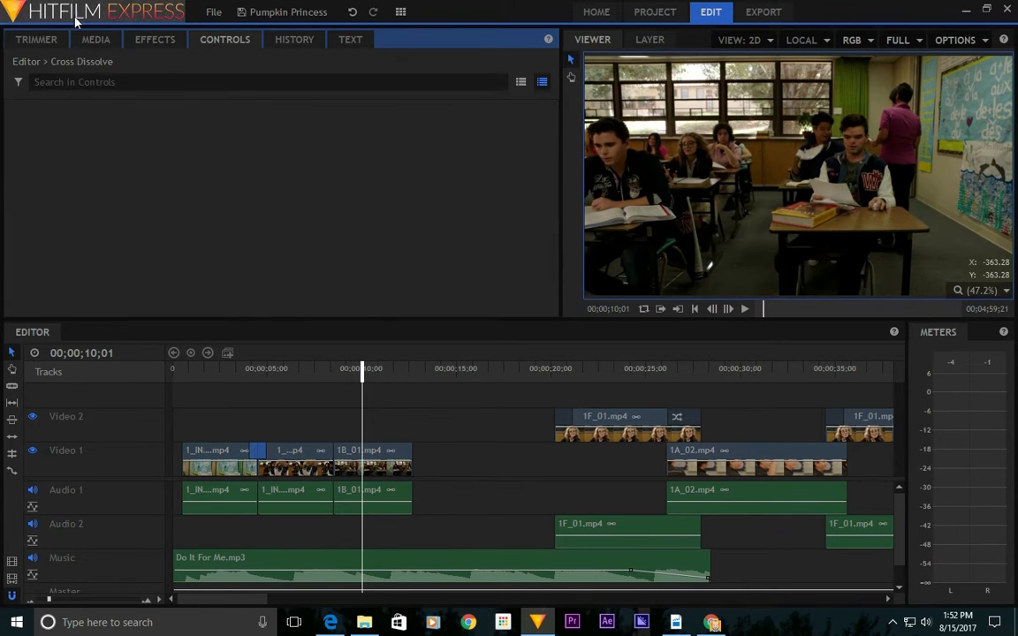
{"action": "left_click", "coordinate": [153, 39]}
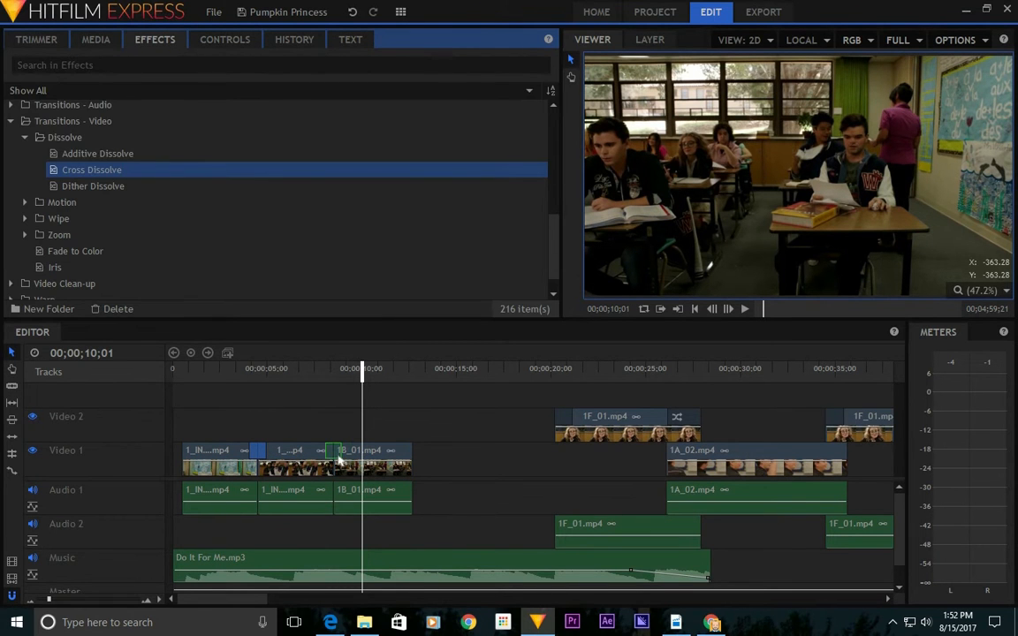
{"action": "left_click_drag", "start_coordinate": [345, 461], "coordinate": [336, 453]}
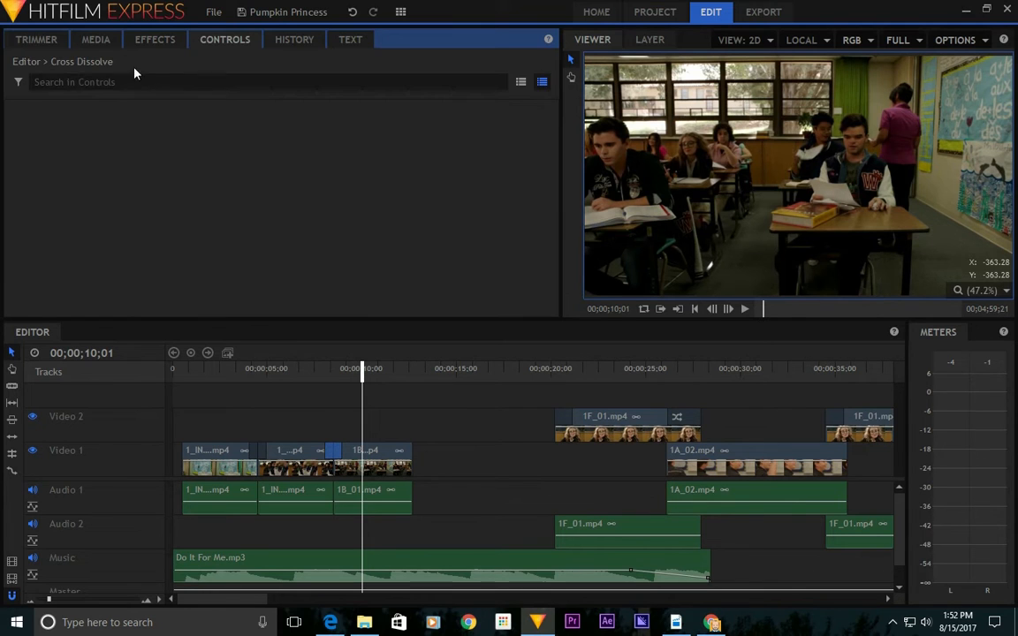
Add a Fade to Color transition at the start of the first Video 1 clip and play the opening from near the timeline start.
{"action": "left_click", "coordinate": [155, 39]}
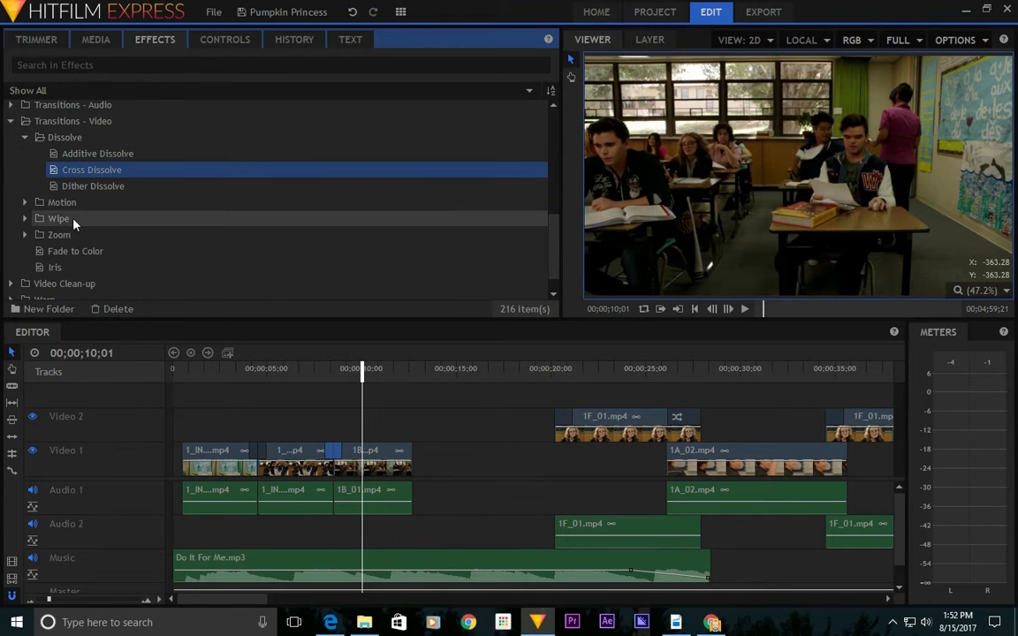
{"action": "left_click_drag", "start_coordinate": [70, 251], "coordinate": [123, 328]}
{"action": "left_click_drag", "start_coordinate": [192, 458], "coordinate": [198, 451]}
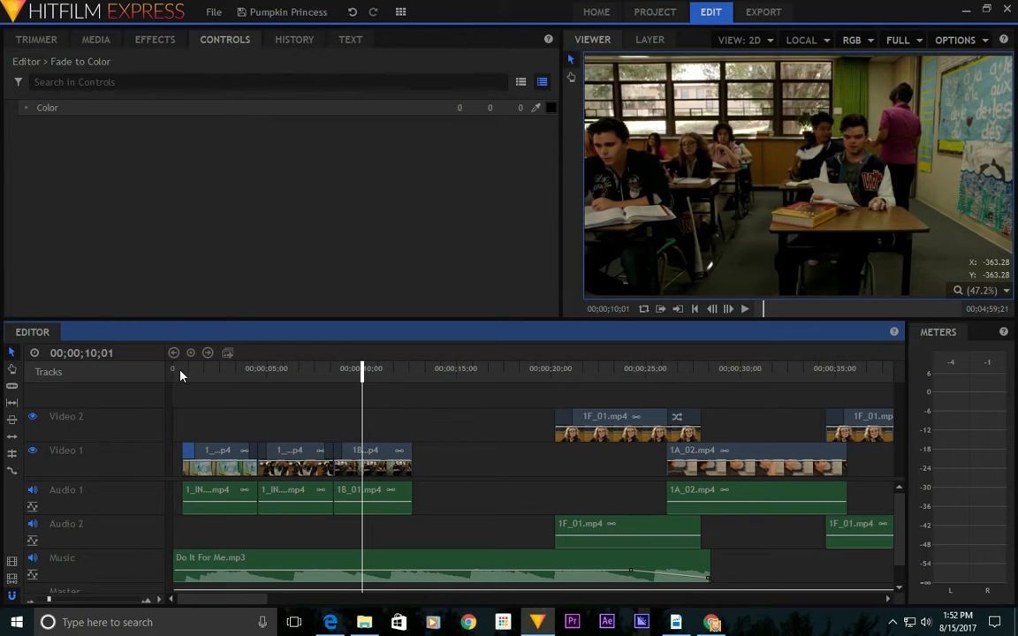
{"action": "left_click", "coordinate": [180, 376]}
{"action": "key", "text": "space"}
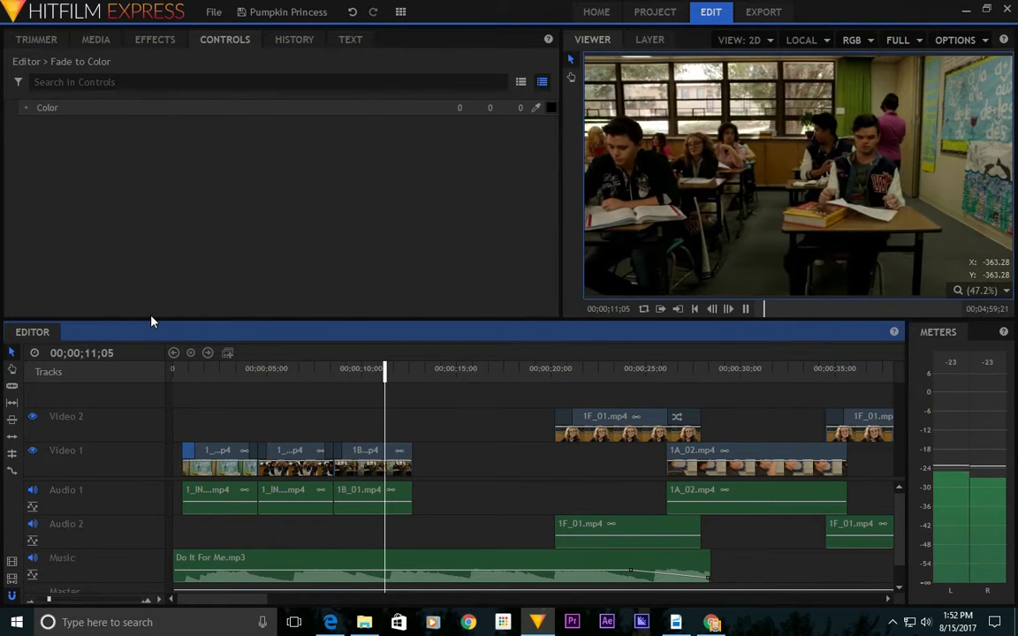
Move all clips after the opening earlier so 1F_01.mp4 on Video 2 starts at about 11.5 seconds, overlapping 1B_01.mp4, and play the join.
{"action": "key", "text": "space"}
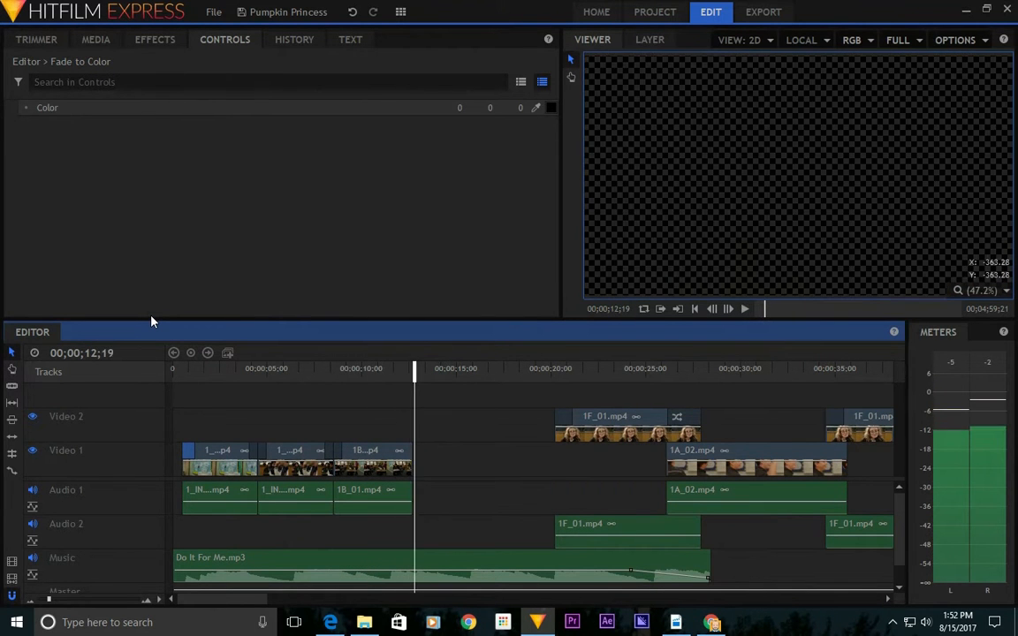
{"action": "left_click_drag", "start_coordinate": [541, 404], "coordinate": [774, 538]}
{"action": "left_click_drag", "start_coordinate": [265, 600], "coordinate": [216, 604]}
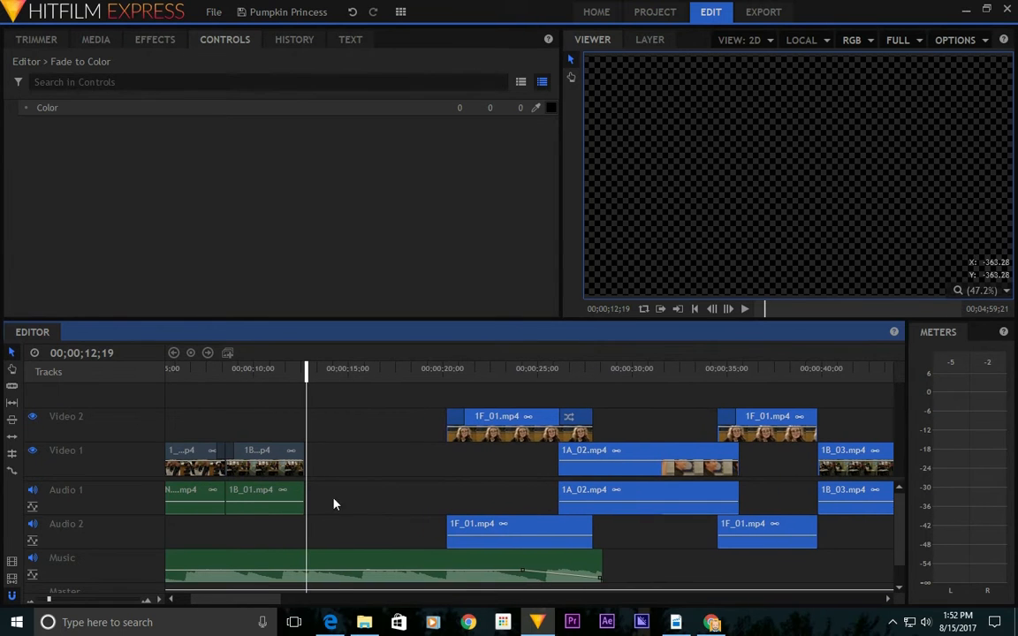
{"action": "left_click_drag", "start_coordinate": [497, 424], "coordinate": [818, 542]}
{"action": "left_click", "coordinate": [341, 427]}
{"action": "left_click_drag", "start_coordinate": [268, 601], "coordinate": [256, 602]}
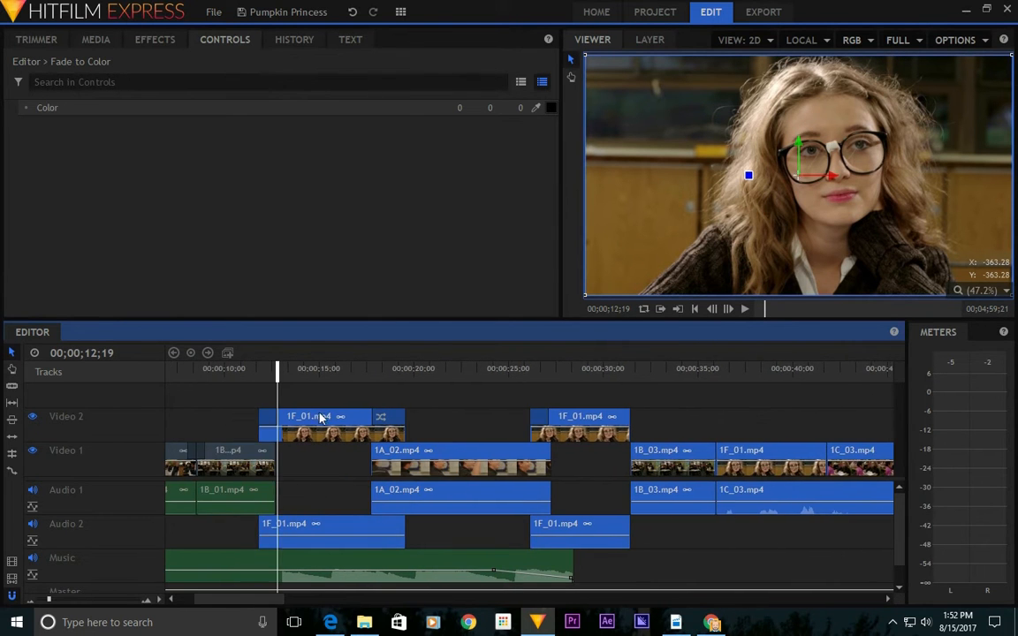
{"action": "left_click_drag", "start_coordinate": [323, 421], "coordinate": [313, 424]}
{"action": "left_click", "coordinate": [227, 378]}
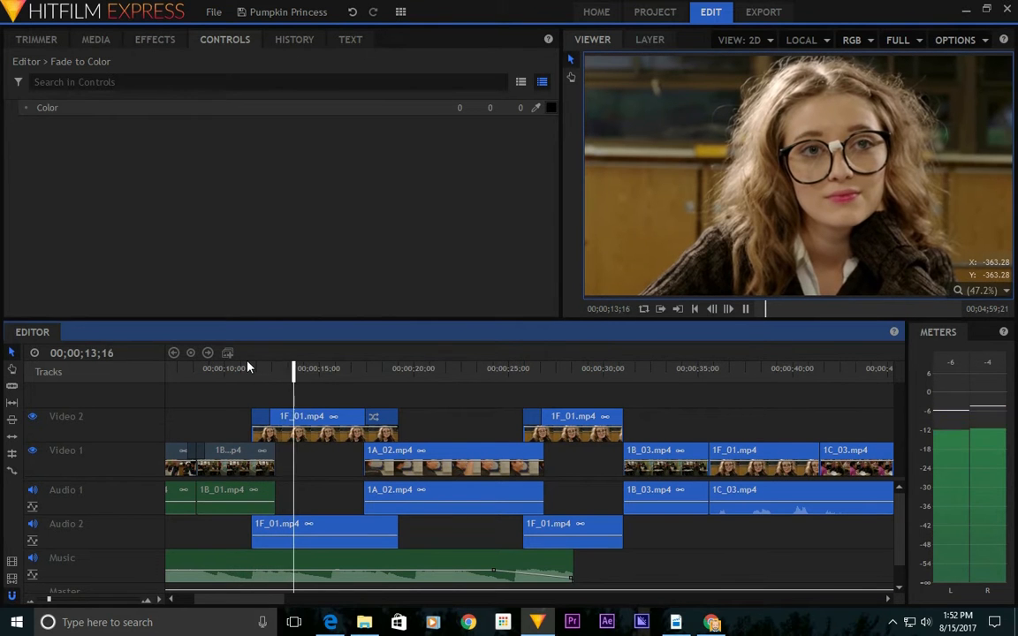
{"action": "key", "text": "space"}
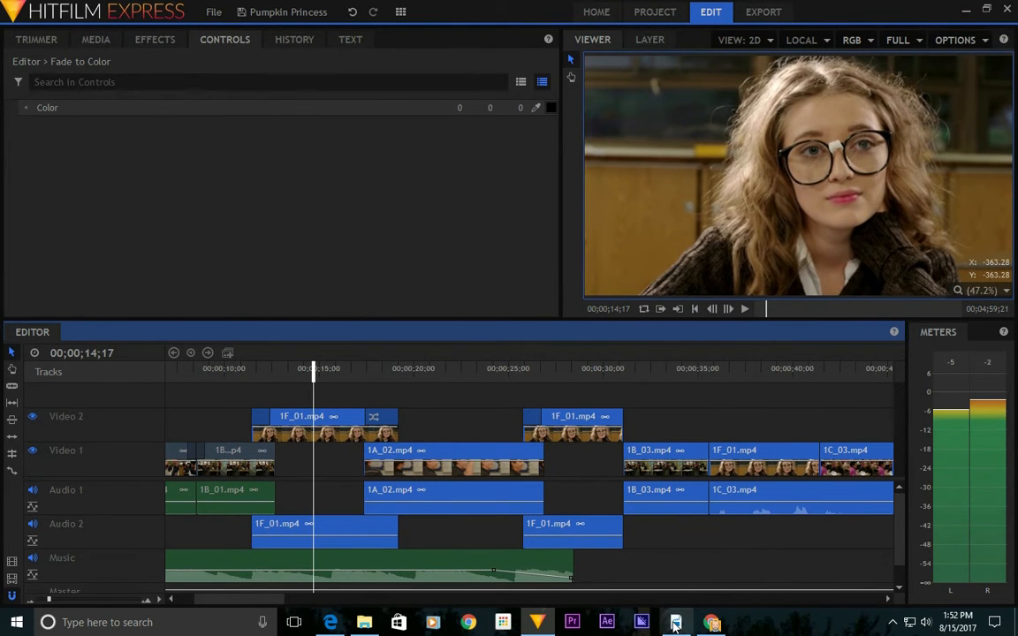
Extend Do It For Me.mp3 to about 39 seconds and move its level keyframe near 28 seconds to about 38 seconds.
{"action": "left_click_drag", "start_coordinate": [575, 566], "coordinate": [781, 558]}
{"action": "left_click", "coordinate": [579, 586]}
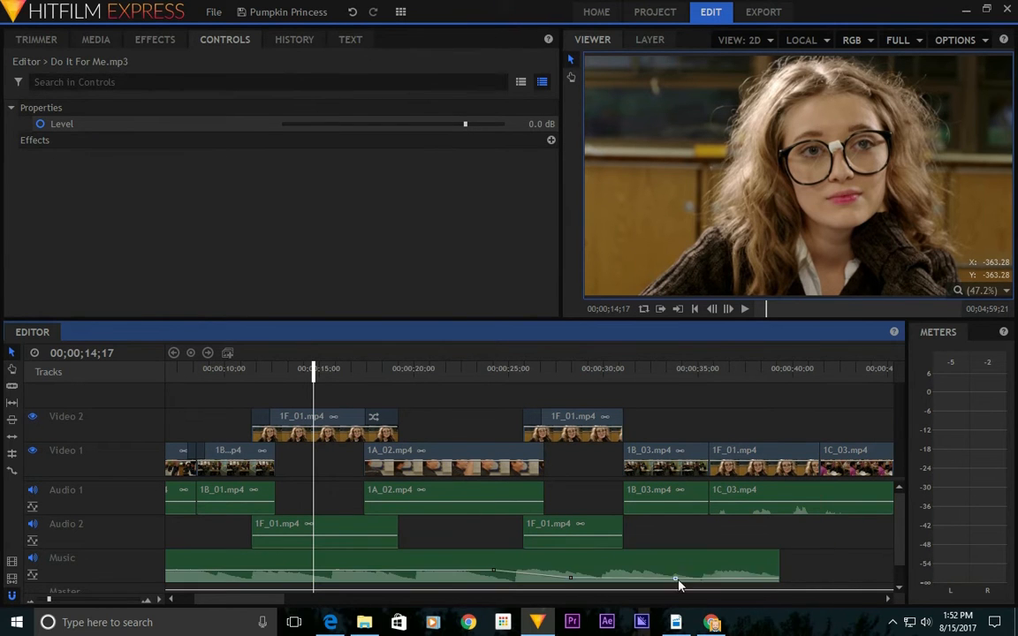
{"action": "scroll", "coordinate": [733, 588], "scroll_direction": "down", "scroll_amount": 1}
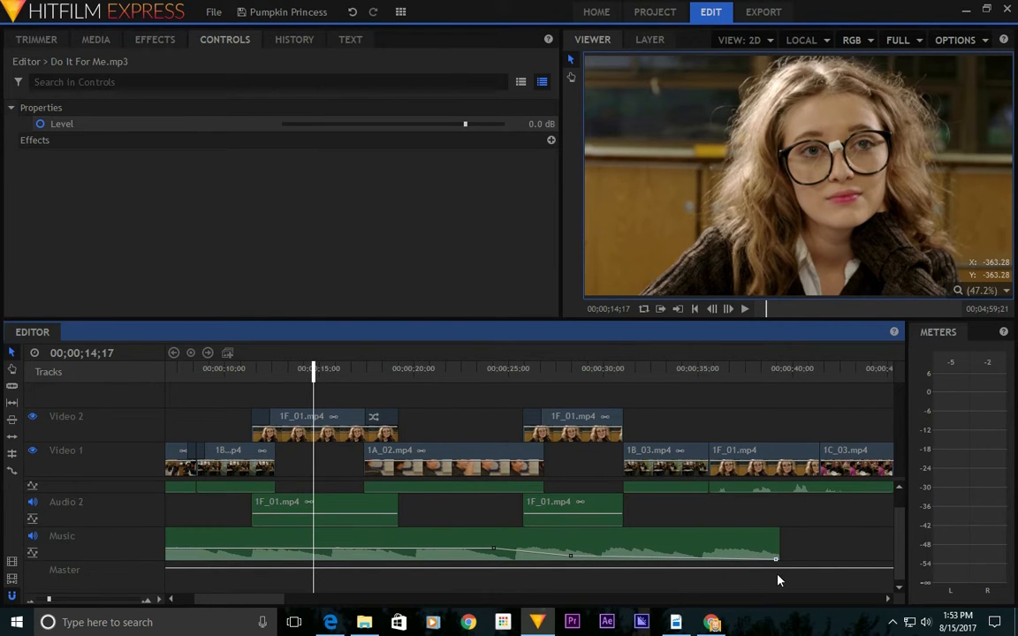
{"action": "left_click_drag", "start_coordinate": [571, 559], "coordinate": [754, 560]}
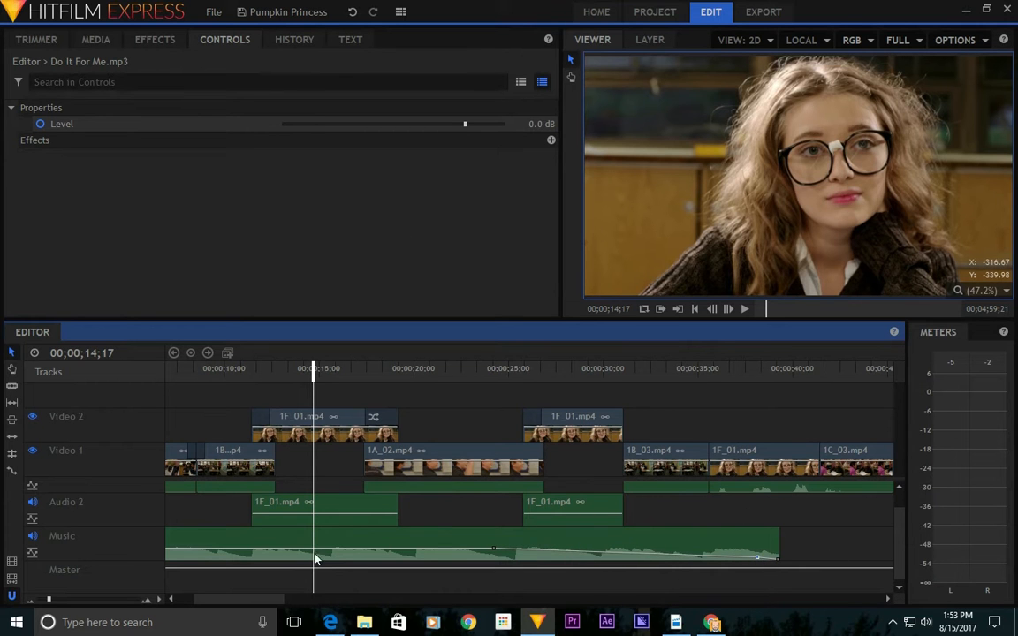
Set the Do It For Me.mp3 level to -40 dB at 00;00;39;00.
{"action": "left_click", "coordinate": [187, 129]}
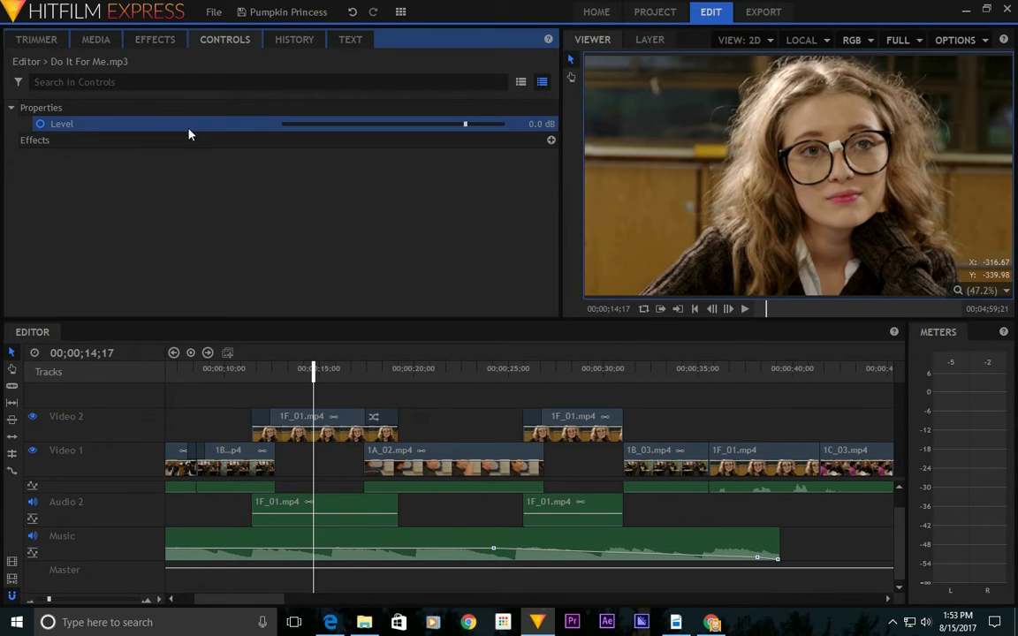
{"action": "left_click", "coordinate": [208, 354]}
{"action": "left_click", "coordinate": [208, 353]}
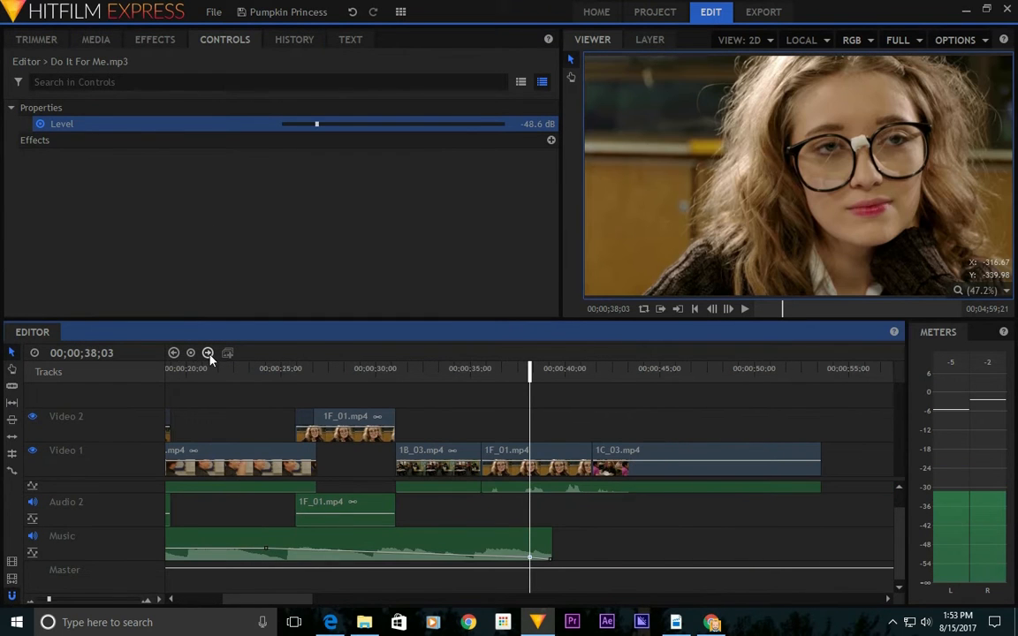
{"action": "left_click_drag", "start_coordinate": [530, 370], "coordinate": [545, 379]}
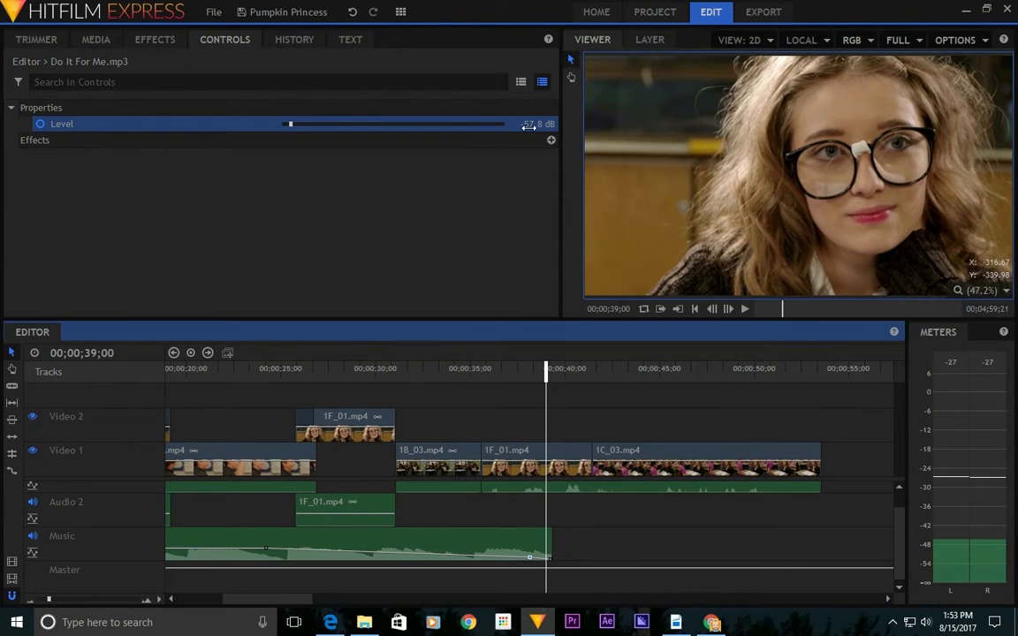
{"action": "left_click", "coordinate": [536, 124]}
{"action": "type", "text": "-40"}
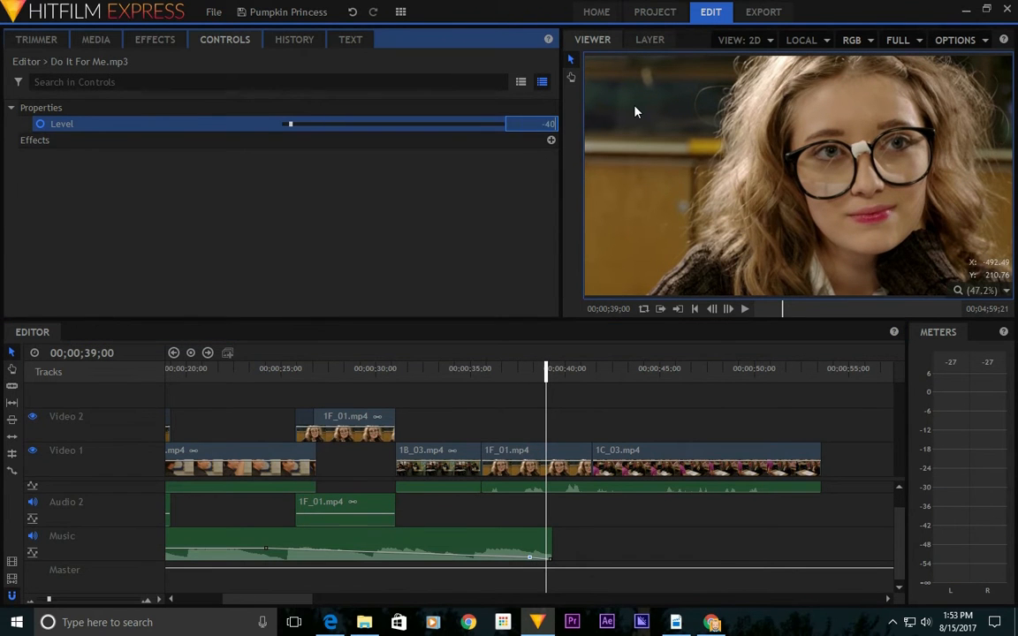
{"action": "key", "text": "Return"}
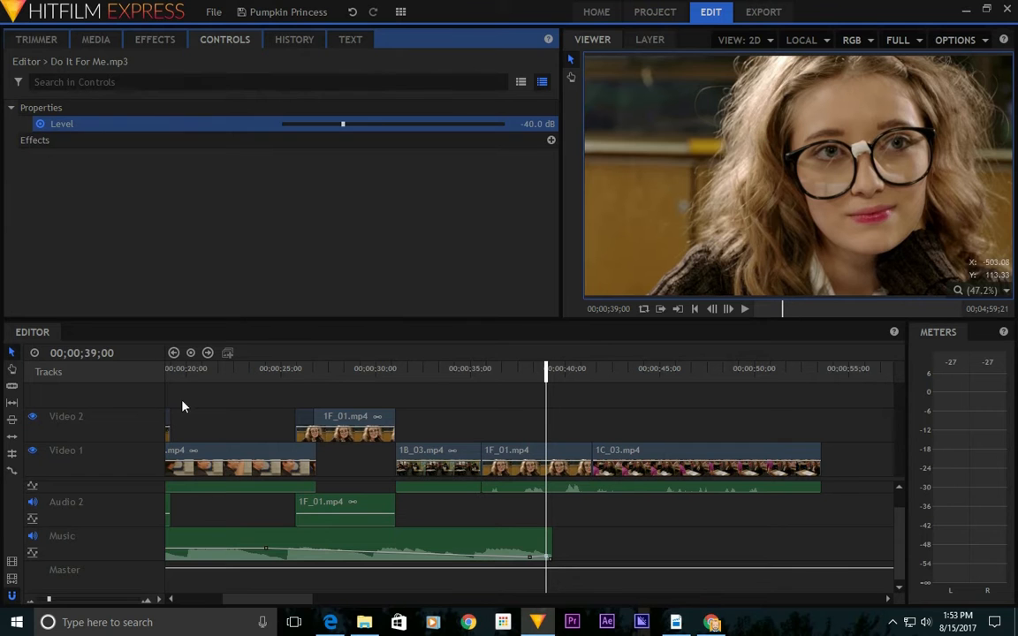
Delete the music's level keyframe at 00;00;38;03 and set its level to 0 dB at 00;00;35;15.
{"action": "left_click", "coordinate": [174, 353]}
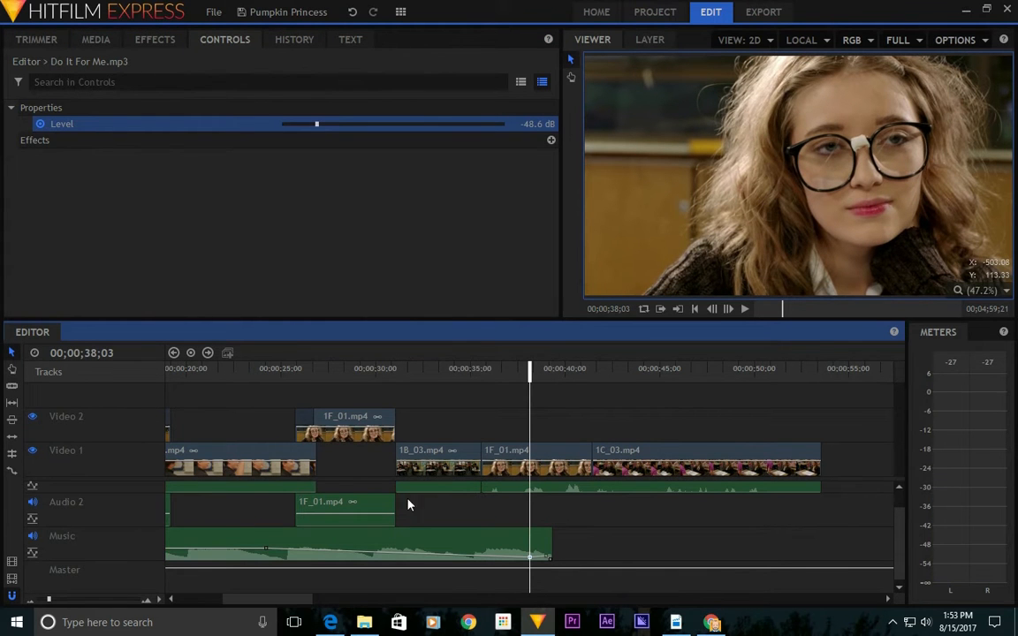
{"action": "right_click", "coordinate": [530, 560]}
{"action": "left_click", "coordinate": [540, 570]}
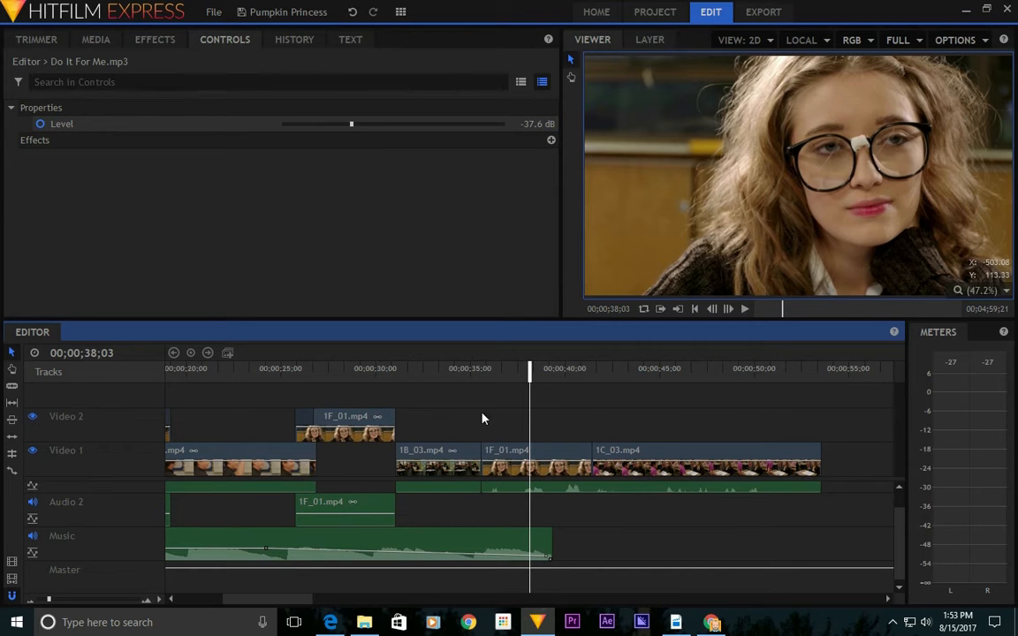
{"action": "left_click_drag", "start_coordinate": [531, 377], "coordinate": [482, 379]}
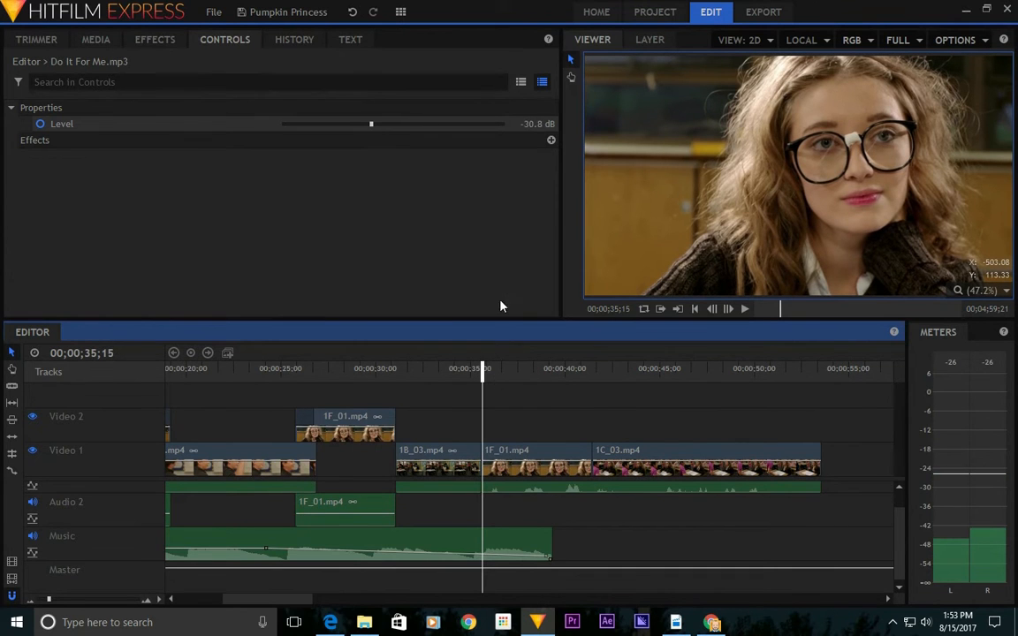
{"action": "left_click", "coordinate": [535, 123]}
{"action": "type", "text": "0"}
{"action": "key", "text": "Return"}
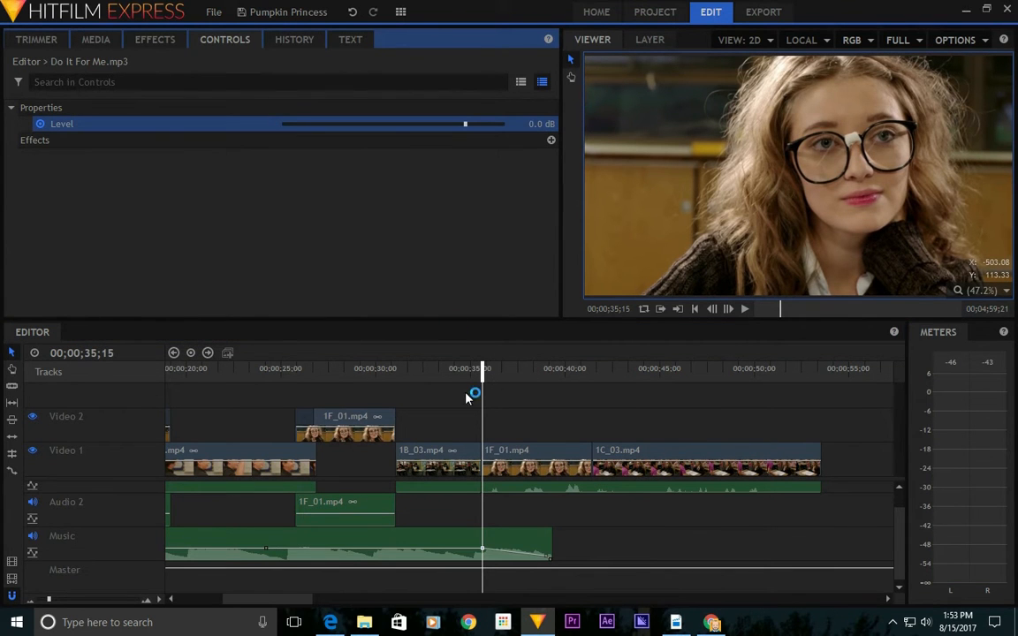
Play the sequence from the opening shots through the start of 1C_03.mp4 to check the edit and music fade.
{"action": "scroll", "coordinate": [227, 538], "scroll_direction": "left", "scroll_amount": 5}
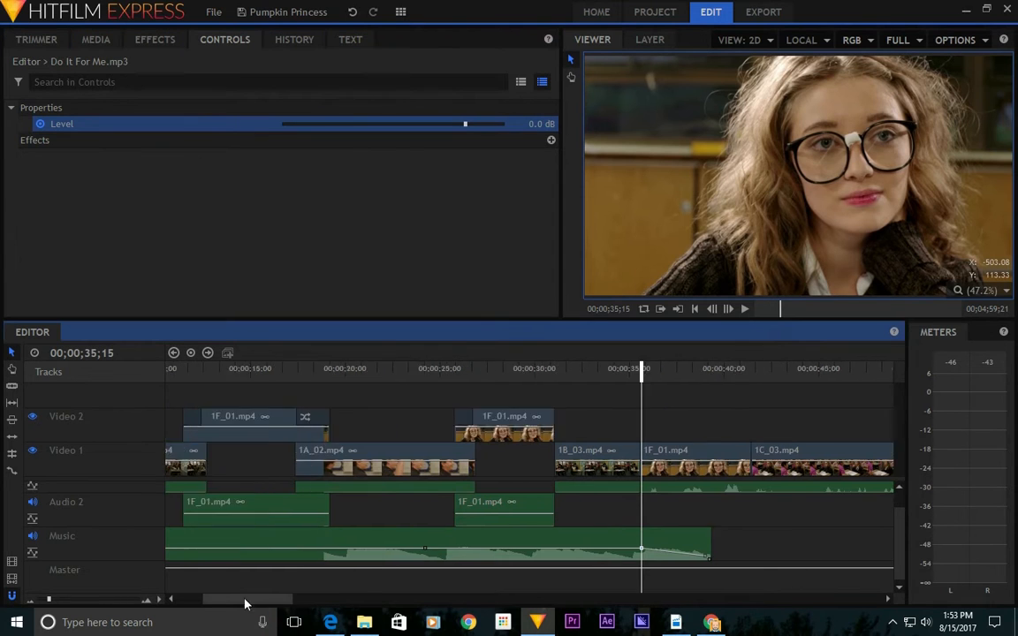
{"action": "left_click", "coordinate": [212, 367]}
{"action": "key", "text": "space"}
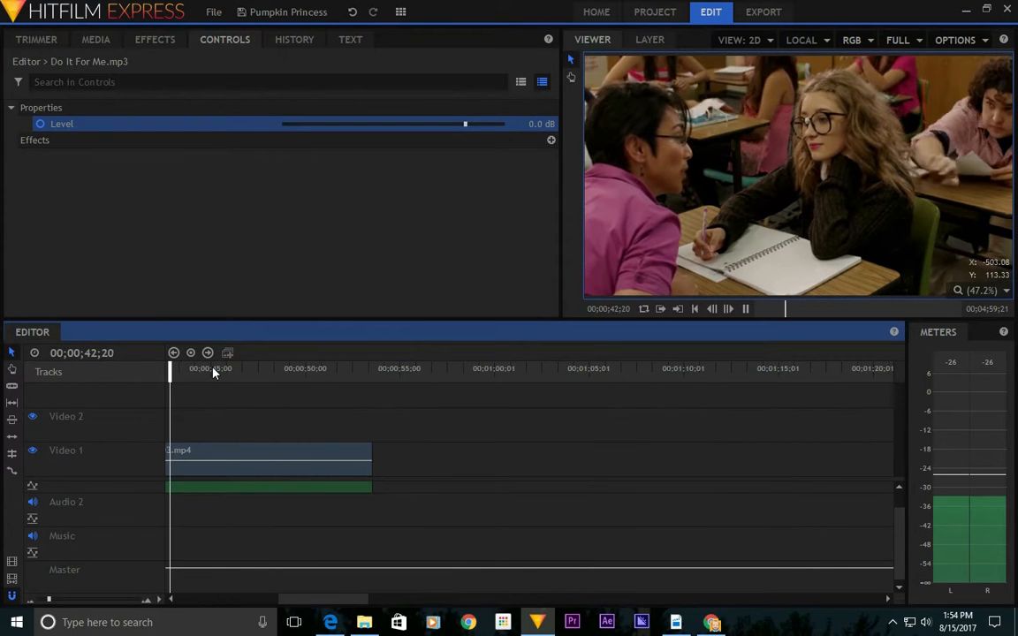
{"action": "key", "text": "space"}
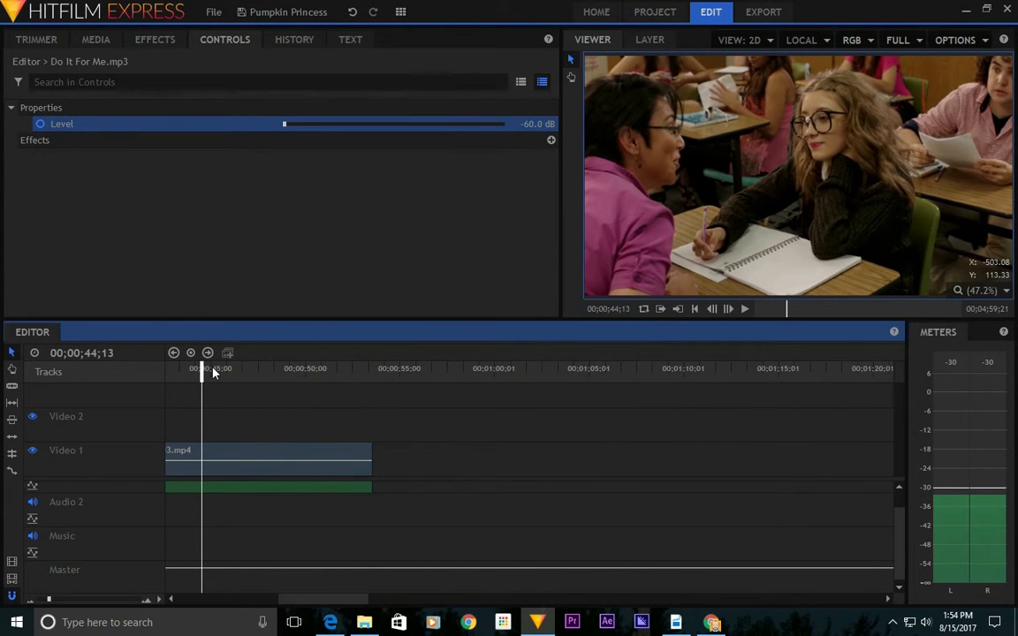
Delete the -60 dB level keyframe at the end of Do It For Me.mp3.
{"action": "left_click_drag", "start_coordinate": [329, 602], "coordinate": [282, 603]}
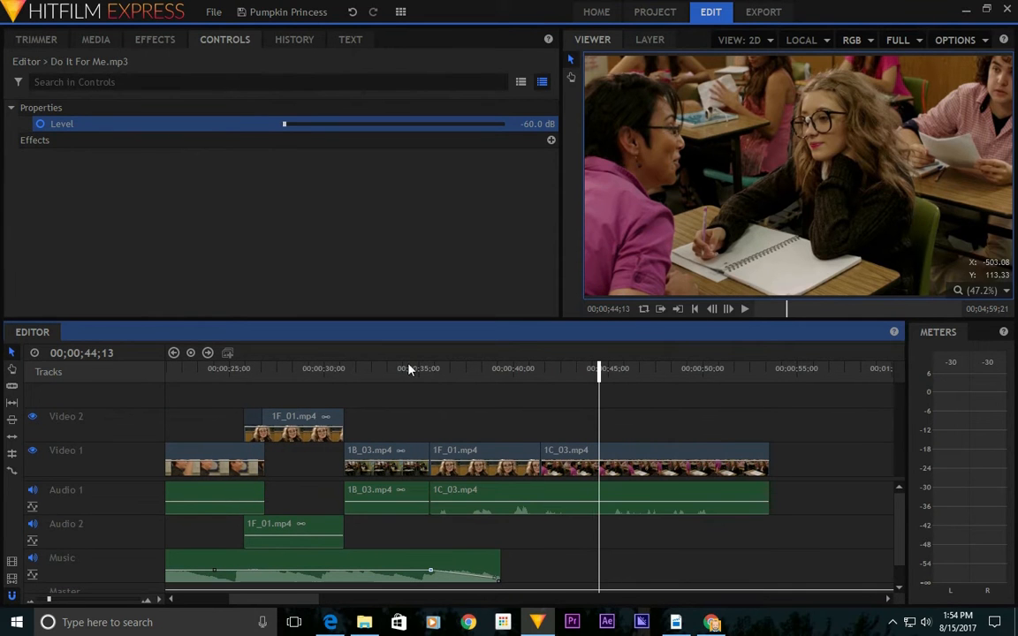
{"action": "left_click_drag", "start_coordinate": [430, 369], "coordinate": [475, 382]}
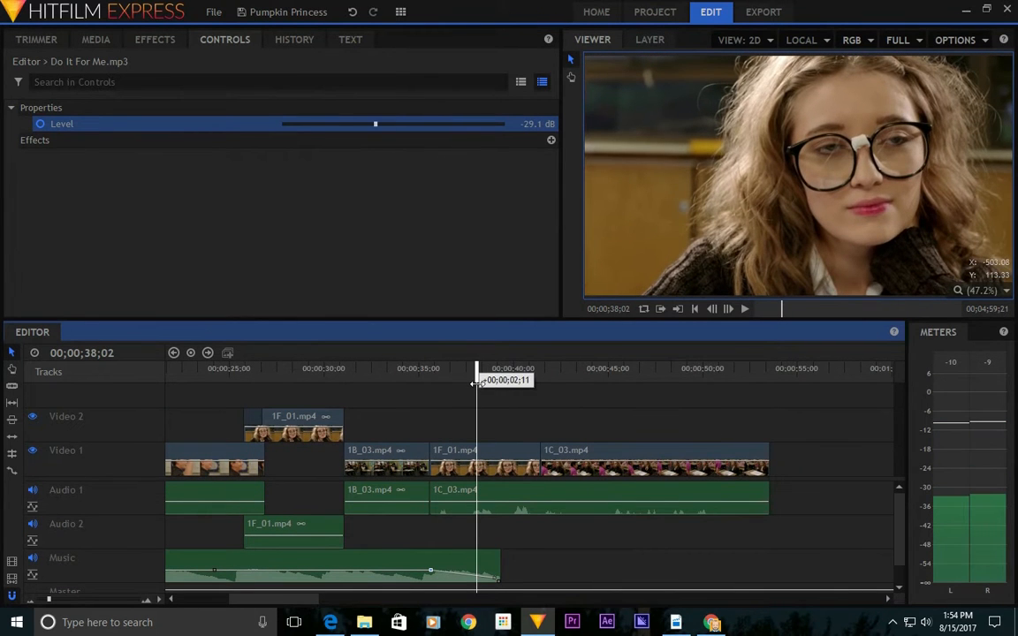
{"action": "left_click", "coordinate": [207, 352]}
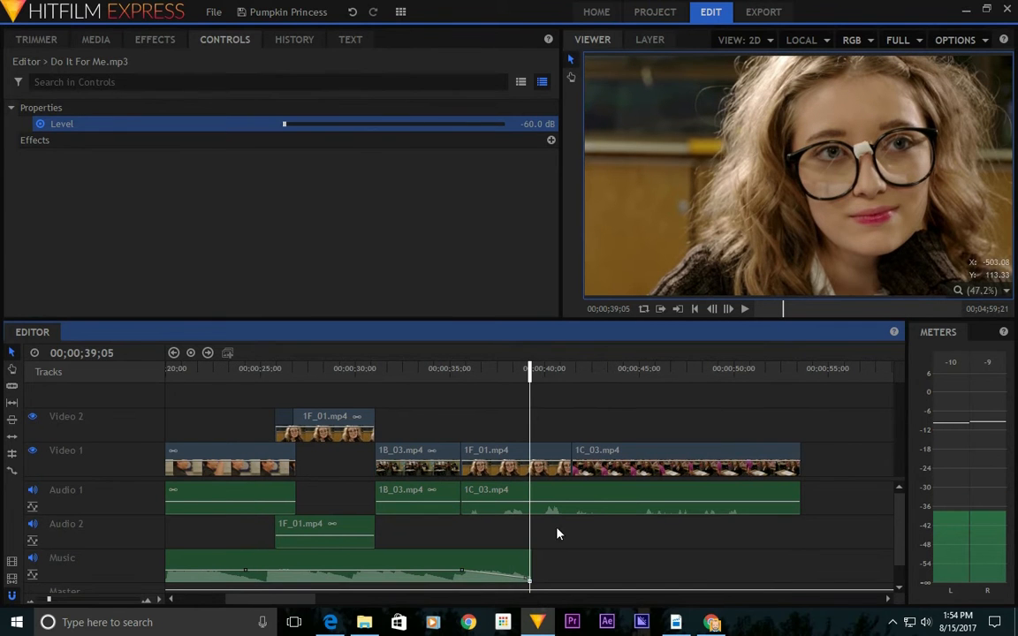
{"action": "right_click", "coordinate": [530, 580]}
{"action": "left_click", "coordinate": [553, 597]}
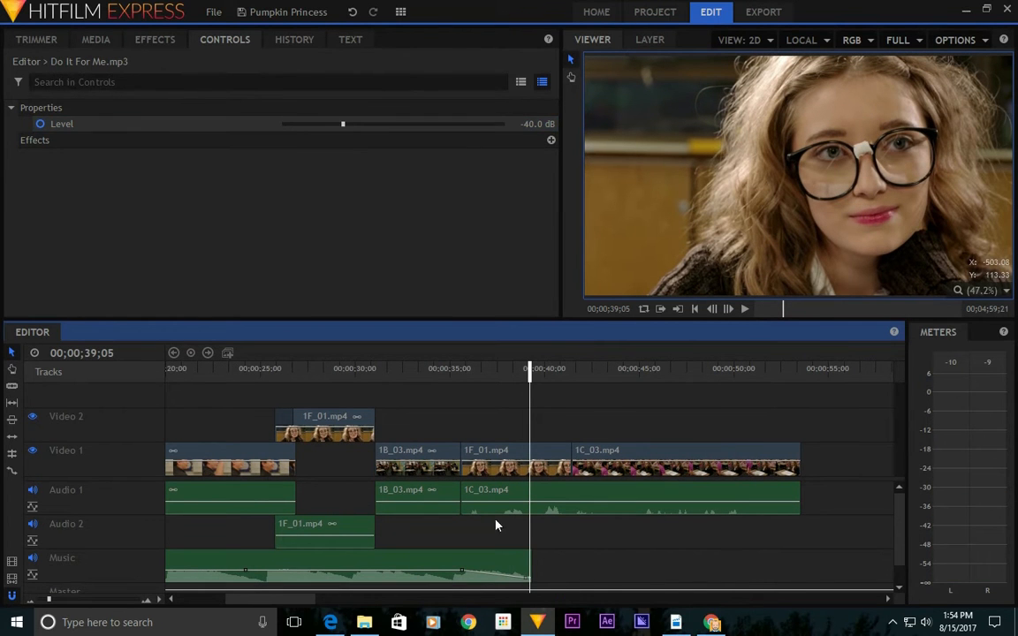
Add a level keyframe to Do It For Me.mp3 at 00;00;36;21, trying -20 dB before settling on -15 dB.
{"action": "left_click", "coordinate": [436, 554]}
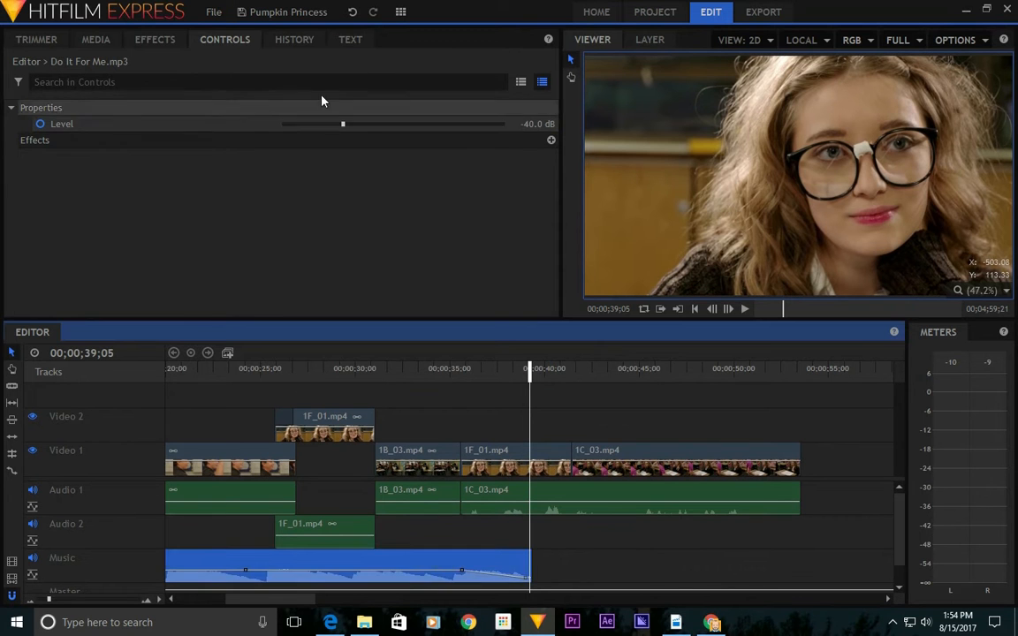
{"action": "left_click", "coordinate": [261, 125]}
{"action": "left_click", "coordinate": [174, 353]}
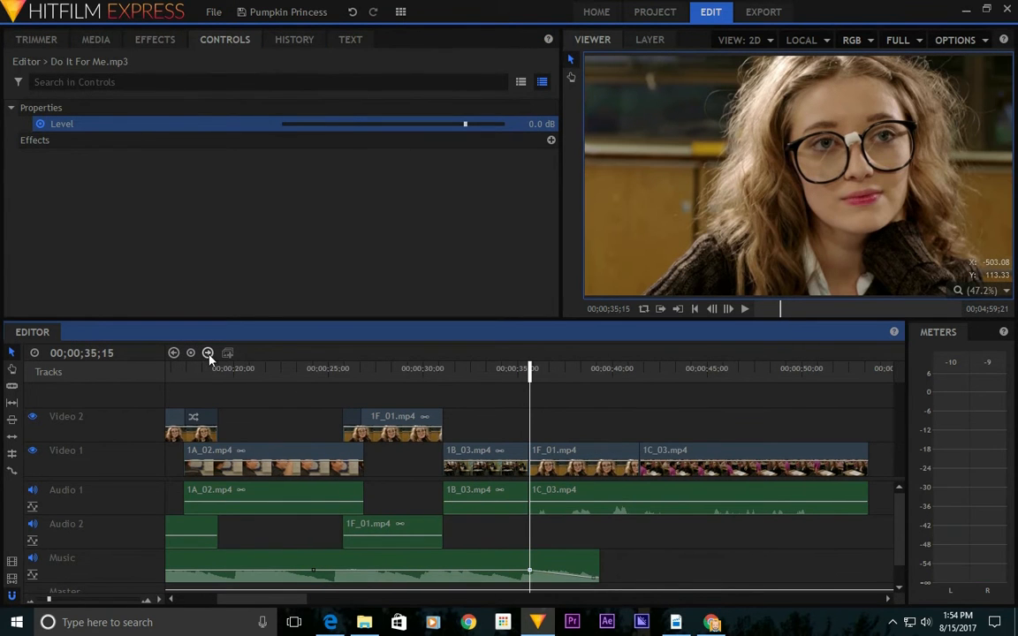
{"action": "left_click_drag", "start_coordinate": [528, 367], "coordinate": [553, 369]}
{"action": "left_click", "coordinate": [537, 124]}
{"action": "type", "text": "-20"}
{"action": "key", "text": "Return"}
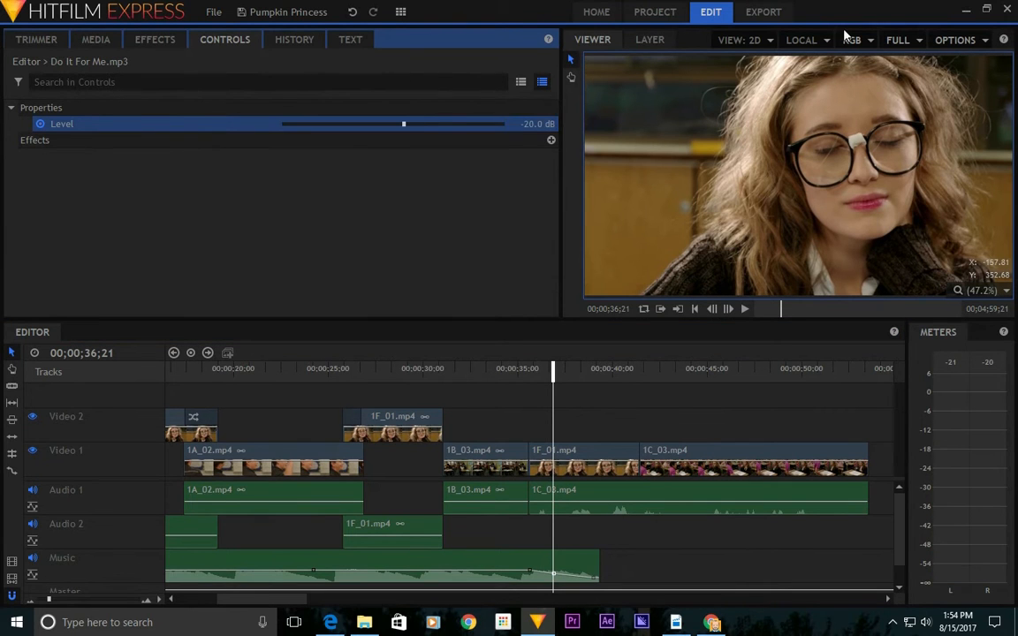
{"action": "left_click", "coordinate": [539, 123]}
{"action": "type", "text": "-15"}
{"action": "key", "text": "Return"}
Extend Do It For Me.mp3 to the end of 1F_01.mp4 on Video 1 and delete its -40 dB level keyframe.
{"action": "left_click_drag", "start_coordinate": [601, 565], "coordinate": [636, 572]}
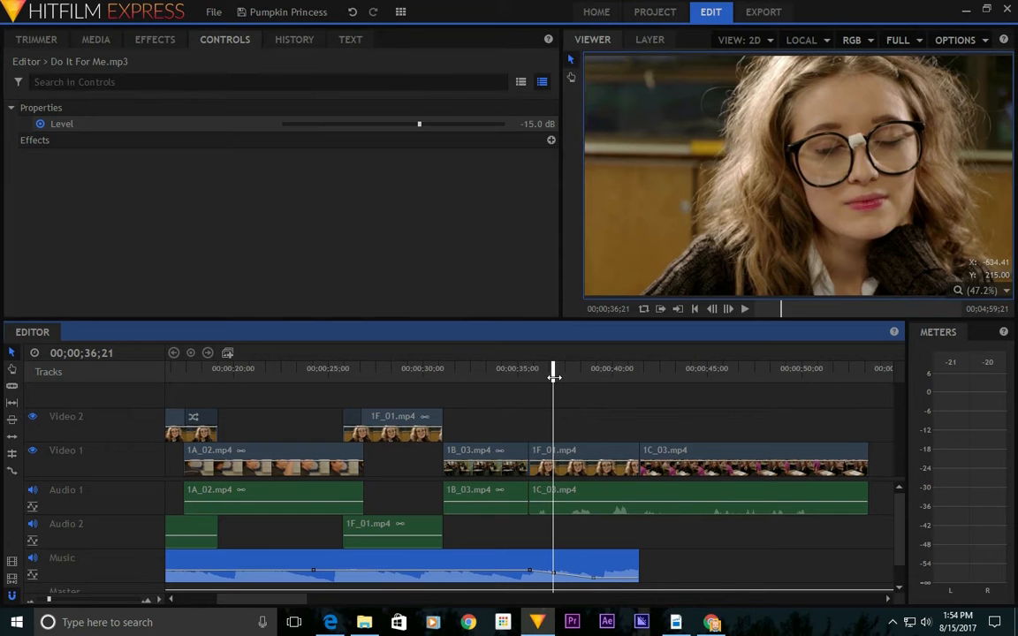
{"action": "right_click", "coordinate": [594, 581]}
{"action": "left_click", "coordinate": [583, 549]}
Play the music's ending from 00;00;34;13 and trim Do It For Me.mp3 to end at 00;00;40;17.
{"action": "left_click_drag", "start_coordinate": [553, 371], "coordinate": [508, 371]}
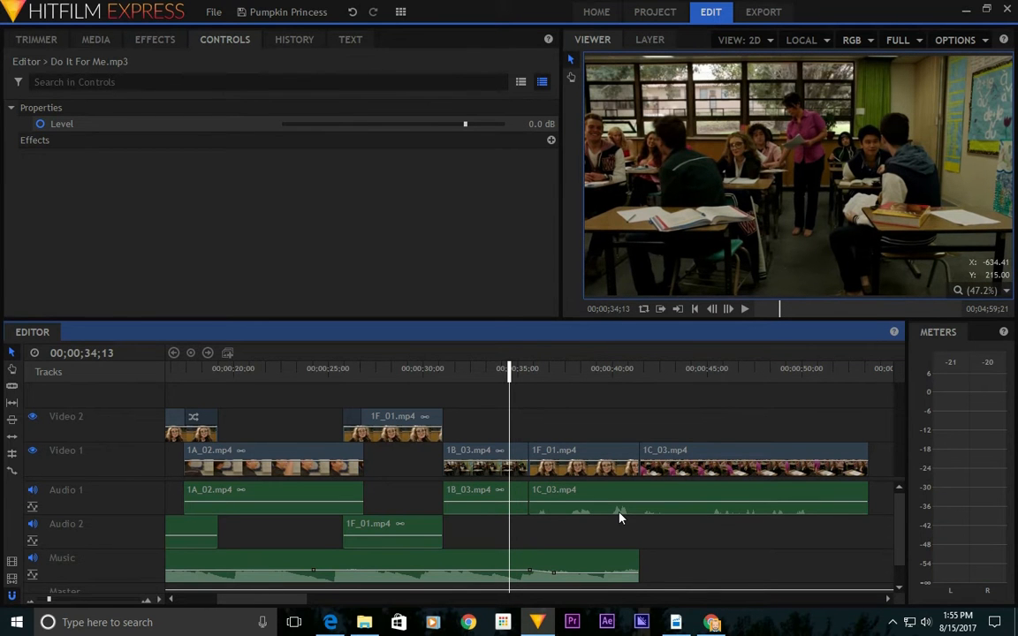
{"action": "key", "text": "space"}
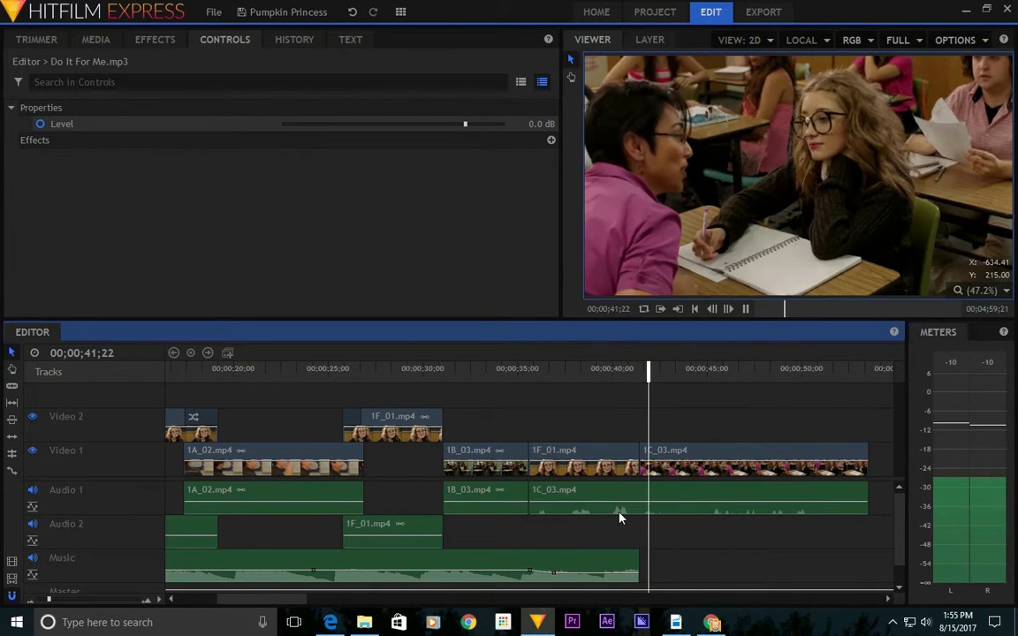
{"action": "key", "text": "space"}
{"action": "mouse_move", "coordinate": [644, 364]}
{"action": "left_mouse_down"}
{"action": "mouse_move", "coordinate": [618, 368]}
{"action": "mouse_move", "coordinate": [628, 368]}
{"action": "left_mouse_up"}
{"action": "left_click_drag", "start_coordinate": [644, 565], "coordinate": [626, 566]}
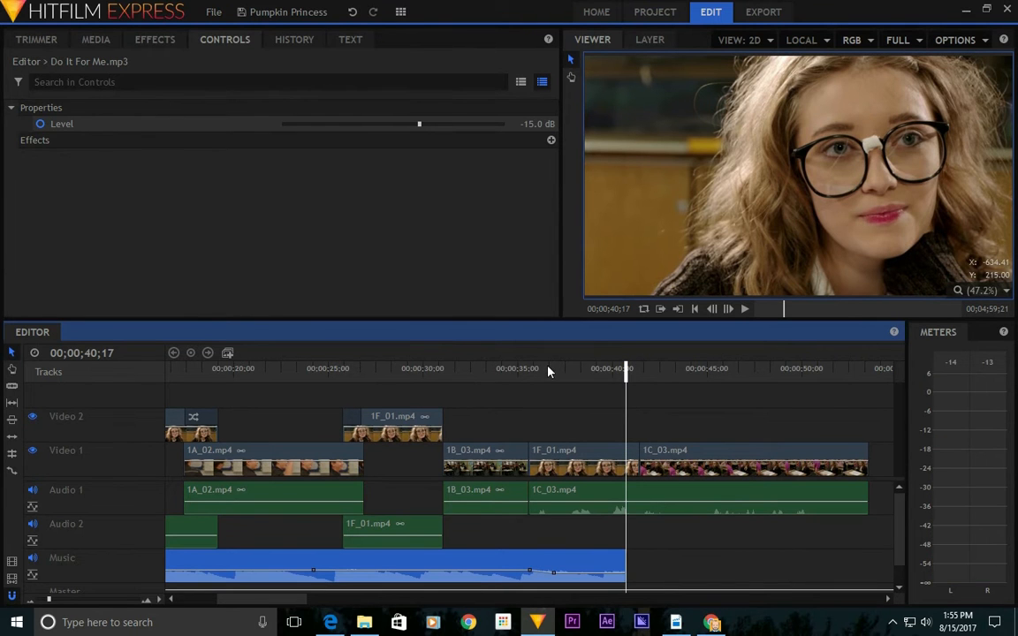
Play the sequence from about 34 seconds to check how the trimmed music ends before 1C_03.mp4.
{"action": "left_click", "coordinate": [495, 370]}
{"action": "key", "text": "space"}
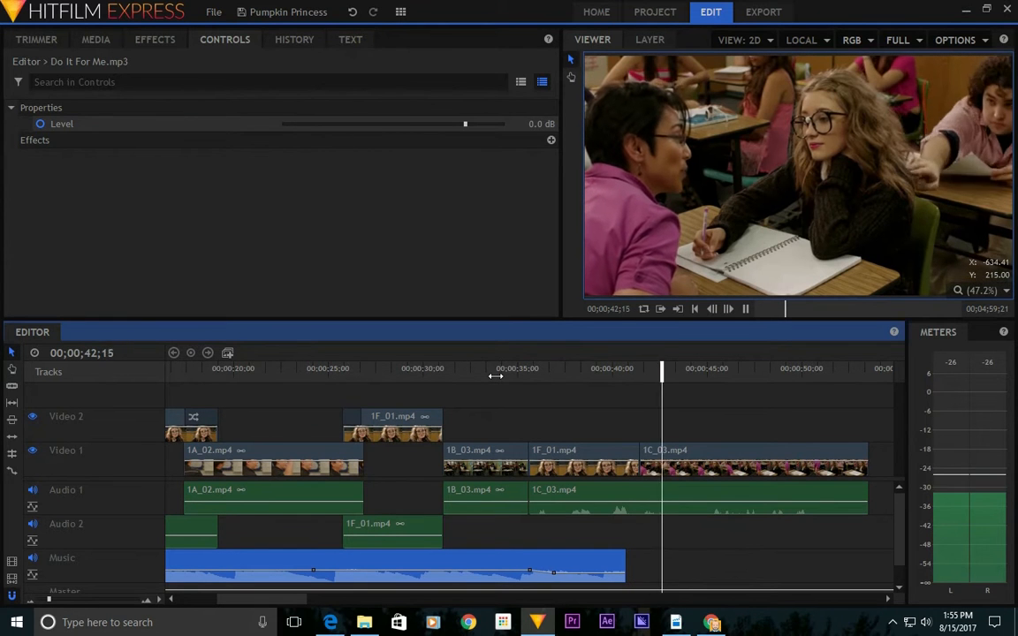
{"action": "key", "text": "space"}
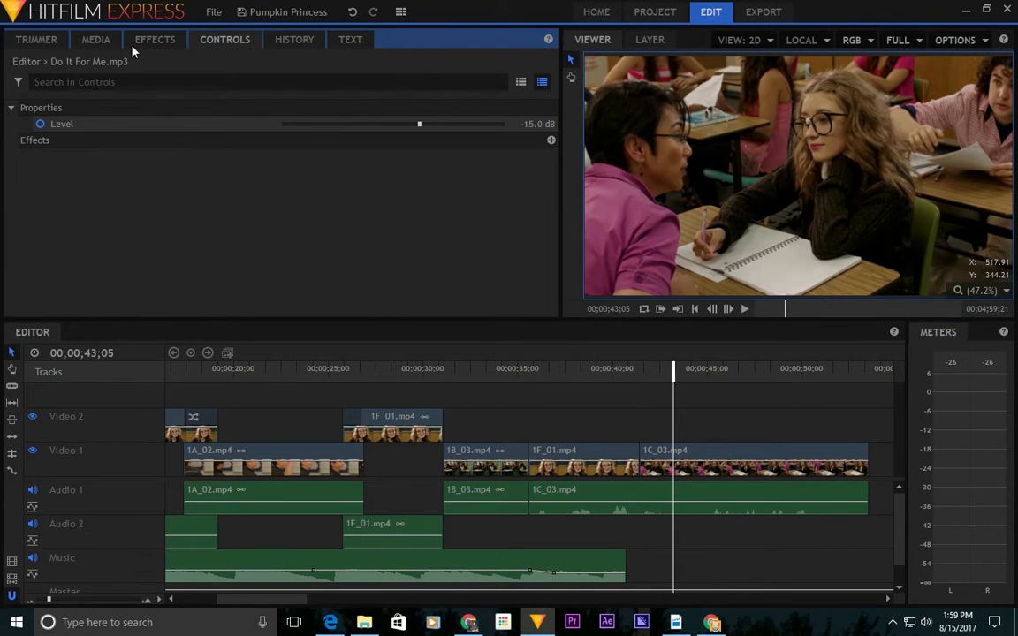
Show the project media and collapse the Clips and Inserts folders.
{"action": "left_click", "coordinate": [95, 39]}
{"action": "scroll", "coordinate": [97, 184], "scroll_direction": "up", "scroll_amount": 10}
{"action": "left_click", "coordinate": [9, 133]}
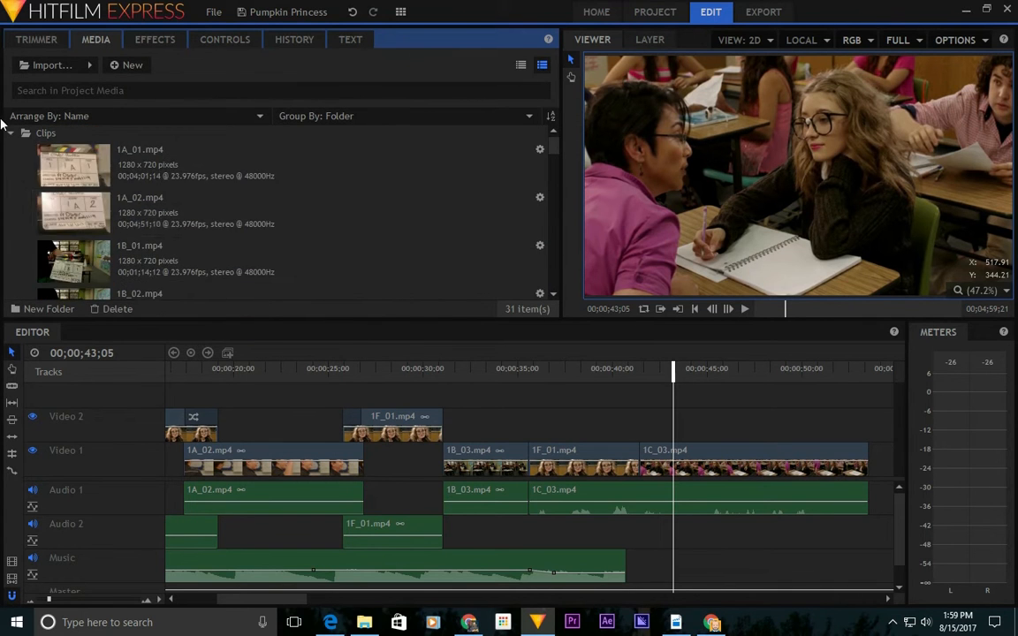
{"action": "left_click", "coordinate": [9, 149]}
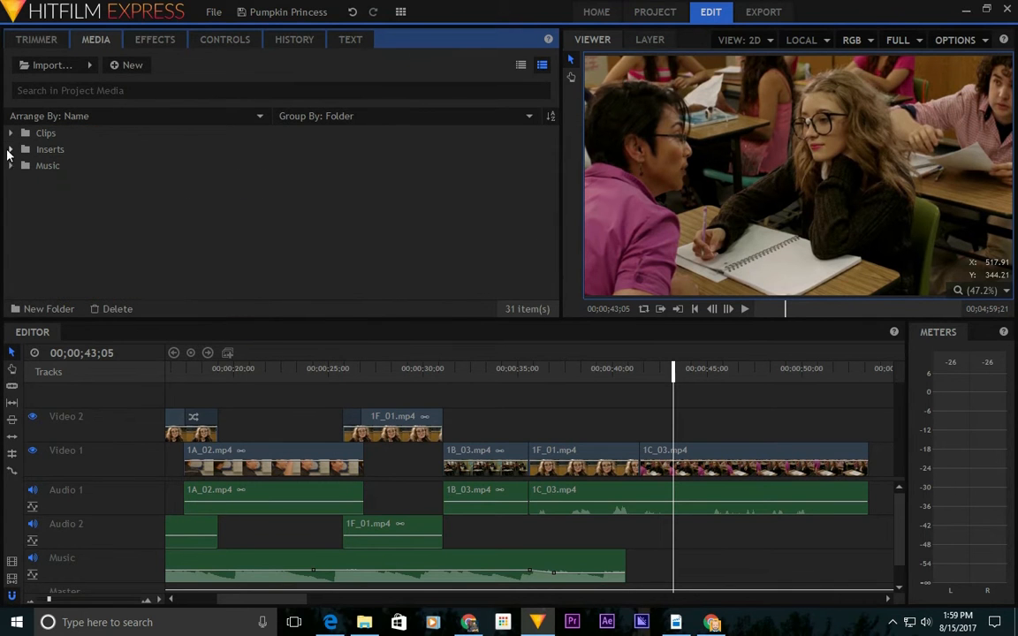
Create a project media folder named SFX.
{"action": "left_click", "coordinate": [60, 311]}
{"action": "type", "text": "SFX"}
{"action": "key", "text": "Return"}
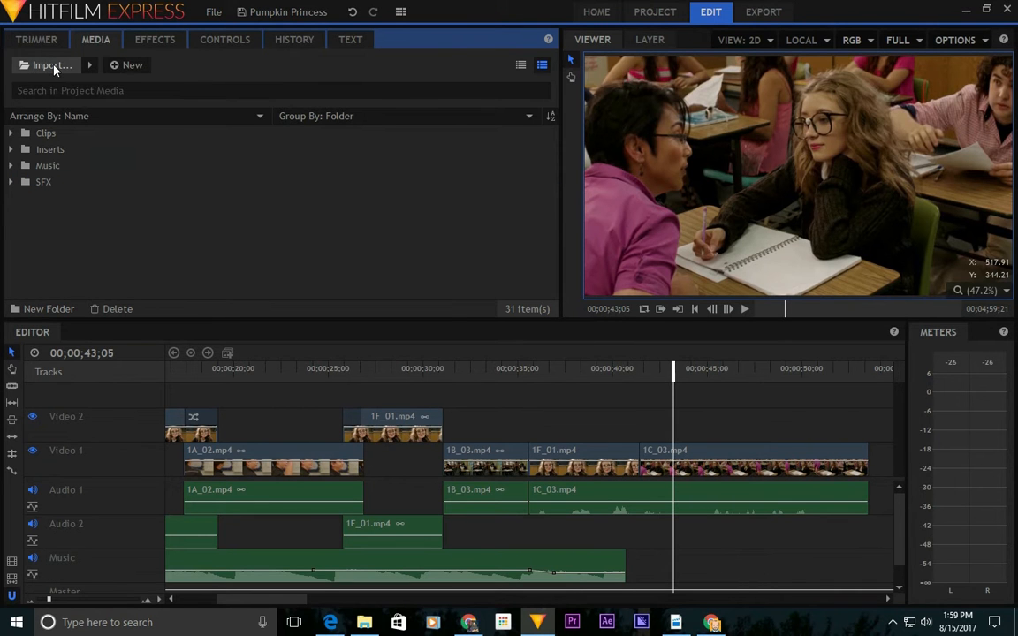
Import the 1-2 Wooshes sound from the SFX folder on disk and move it into the project's SFX folder.
{"action": "left_click", "coordinate": [53, 66]}
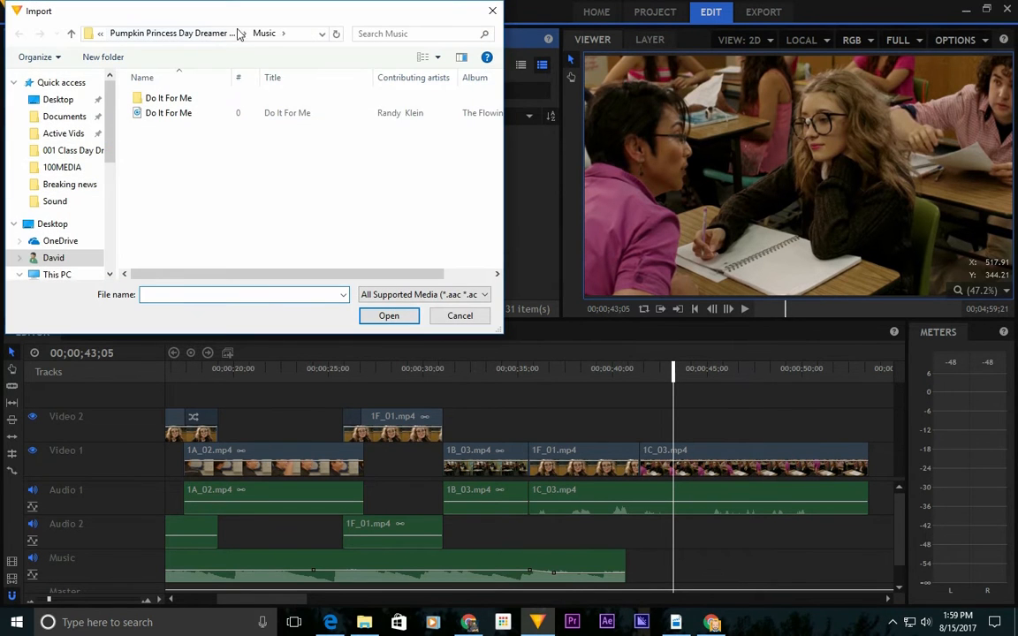
{"action": "left_click", "coordinate": [216, 39]}
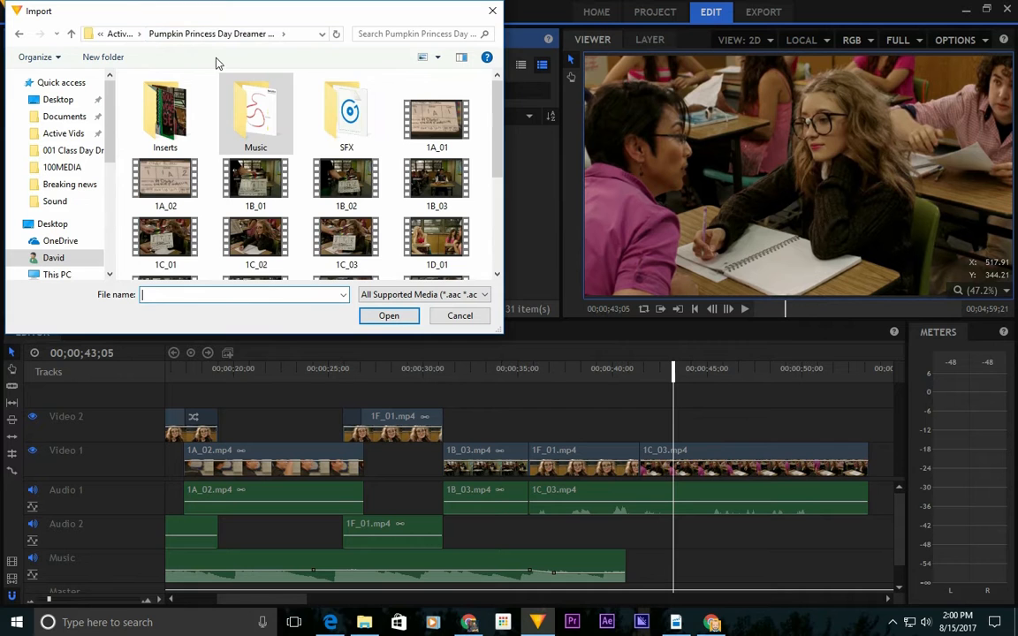
{"action": "double_click", "coordinate": [344, 115]}
{"action": "double_click", "coordinate": [161, 97]}
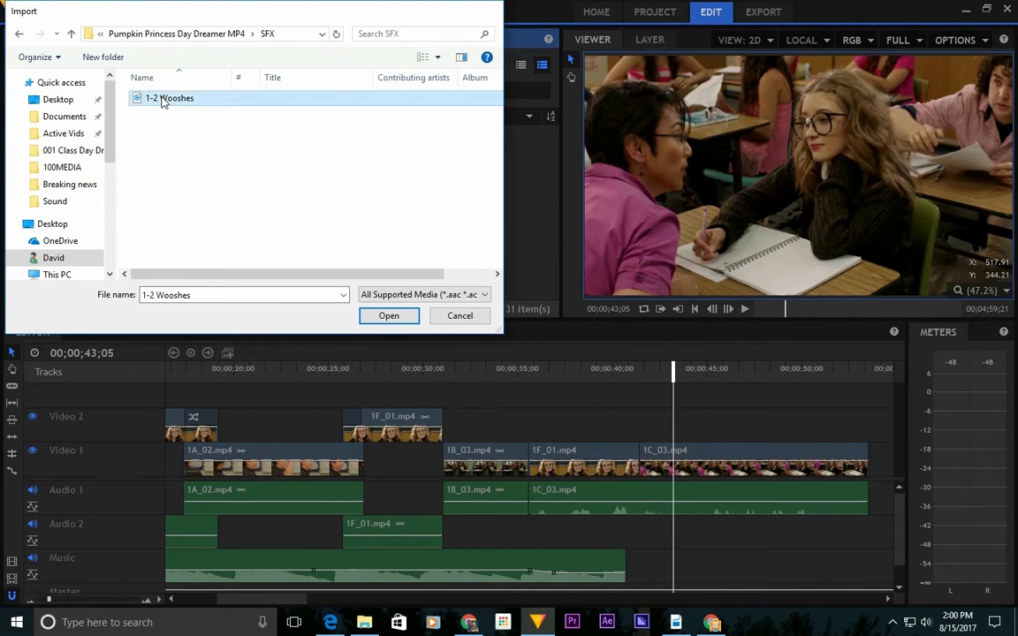
{"action": "left_click_drag", "start_coordinate": [124, 221], "coordinate": [48, 181]}
Load 1-2 Wooshes.wav in the trimmer and listen to its woosh sounds.
{"action": "left_click", "coordinate": [89, 214]}
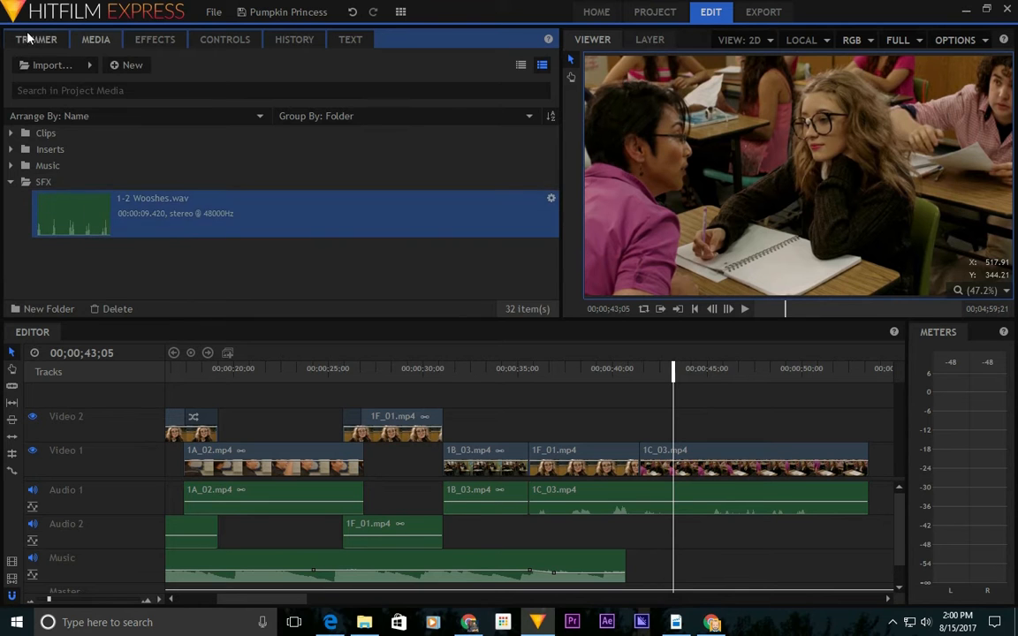
{"action": "left_click", "coordinate": [27, 42]}
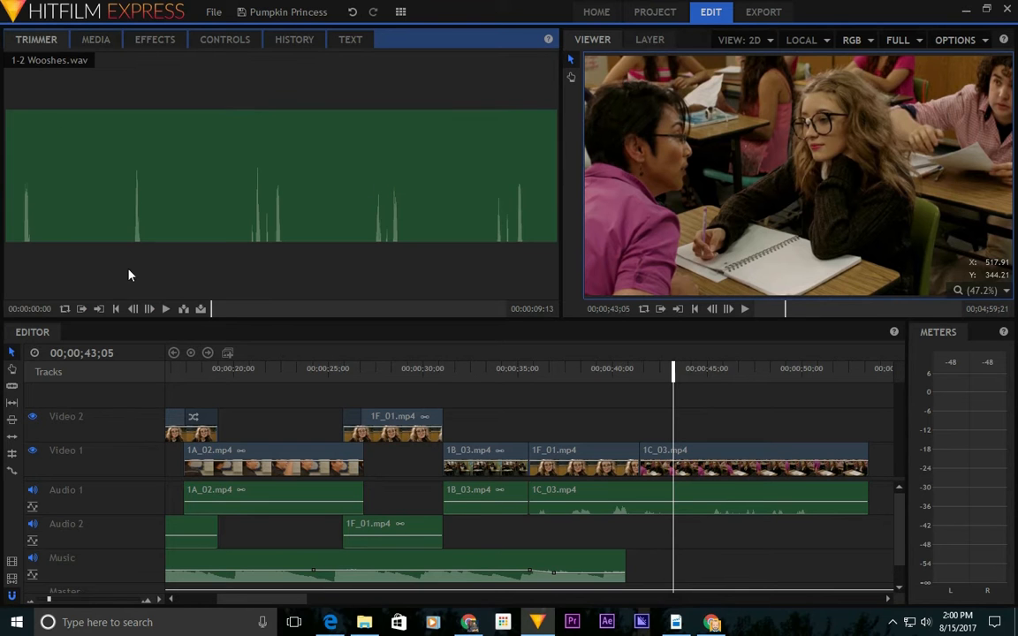
{"action": "left_click", "coordinate": [166, 309]}
Add 1-2 Wooshes.wav to the timeline, trim it to its first woosh, and move it to Audio 2 ending with the music.
{"action": "left_click", "coordinate": [95, 39]}
{"action": "left_click_drag", "start_coordinate": [124, 204], "coordinate": [643, 570]}
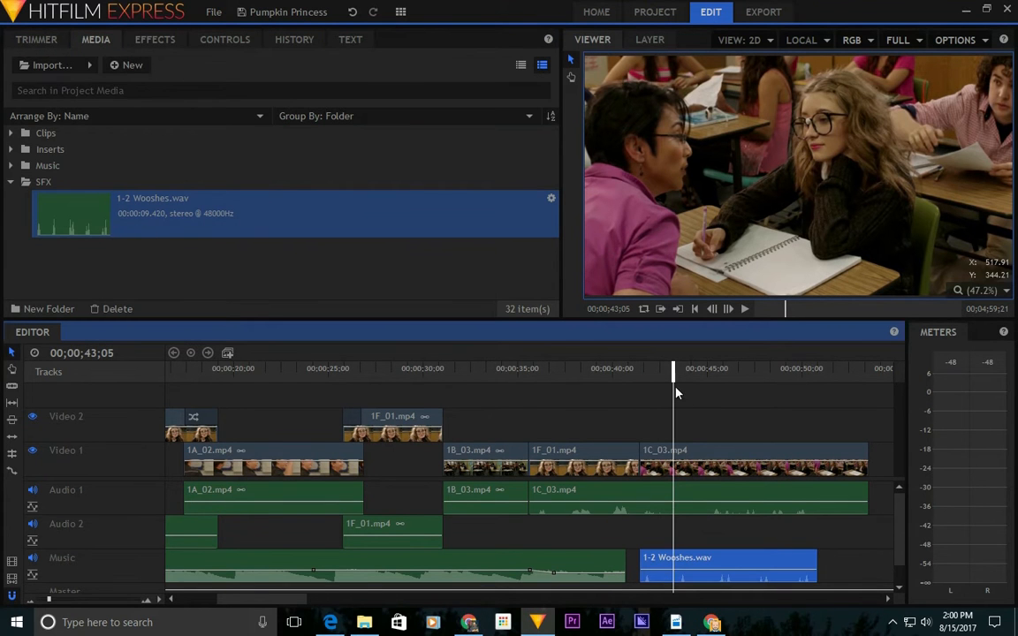
{"action": "left_click_drag", "start_coordinate": [673, 373], "coordinate": [654, 371]}
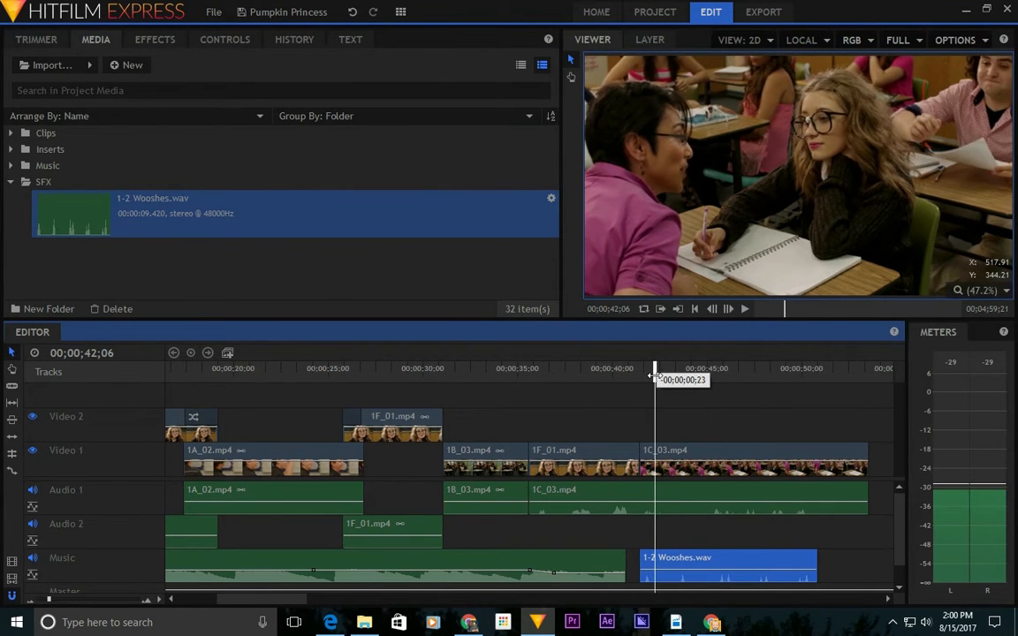
{"action": "left_click_drag", "start_coordinate": [817, 565], "coordinate": [684, 566]}
{"action": "left_click_drag", "start_coordinate": [661, 562], "coordinate": [625, 530]}
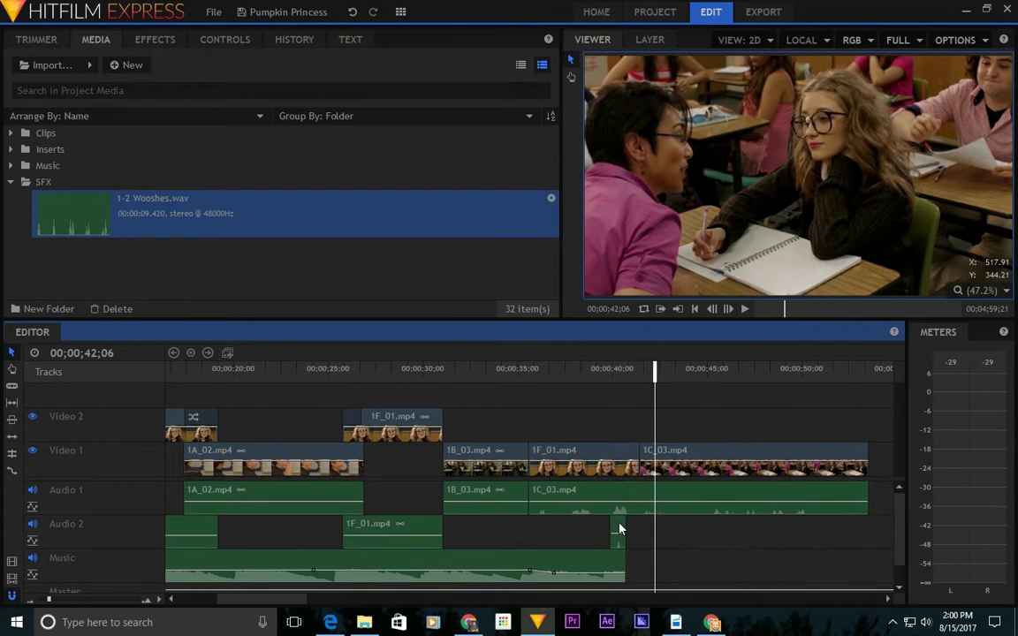
Disable snapping, shift the woosh clip later on Audio 2 so it overlaps the end of the music, and play the result.
{"action": "left_click", "coordinate": [146, 602]}
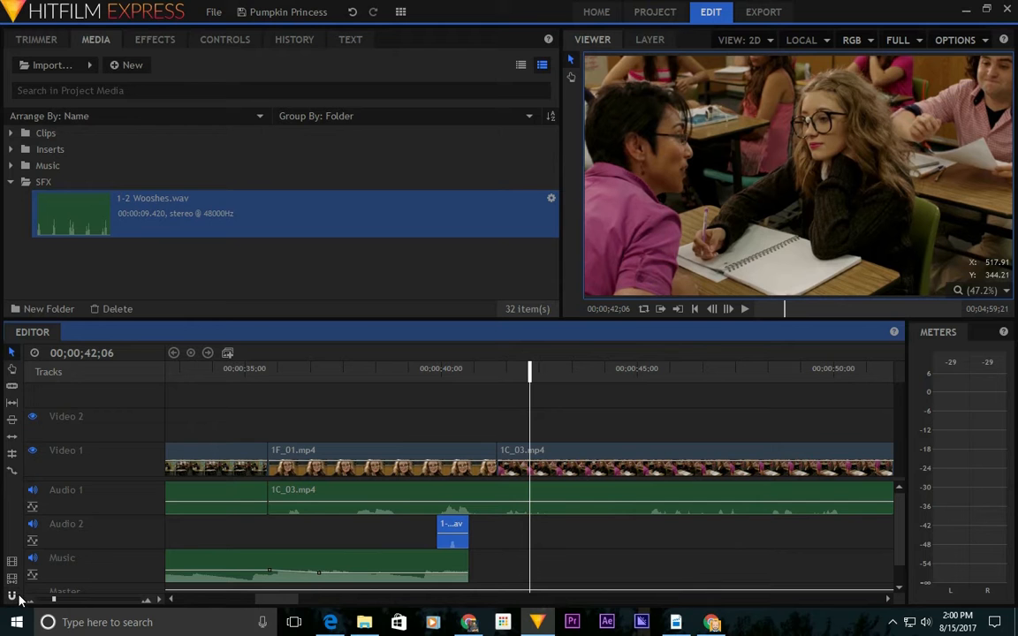
{"action": "mouse_move", "coordinate": [458, 525]}
{"action": "left_mouse_down"}
{"action": "mouse_move", "coordinate": [467, 528]}
{"action": "mouse_move", "coordinate": [459, 531]}
{"action": "left_mouse_up"}
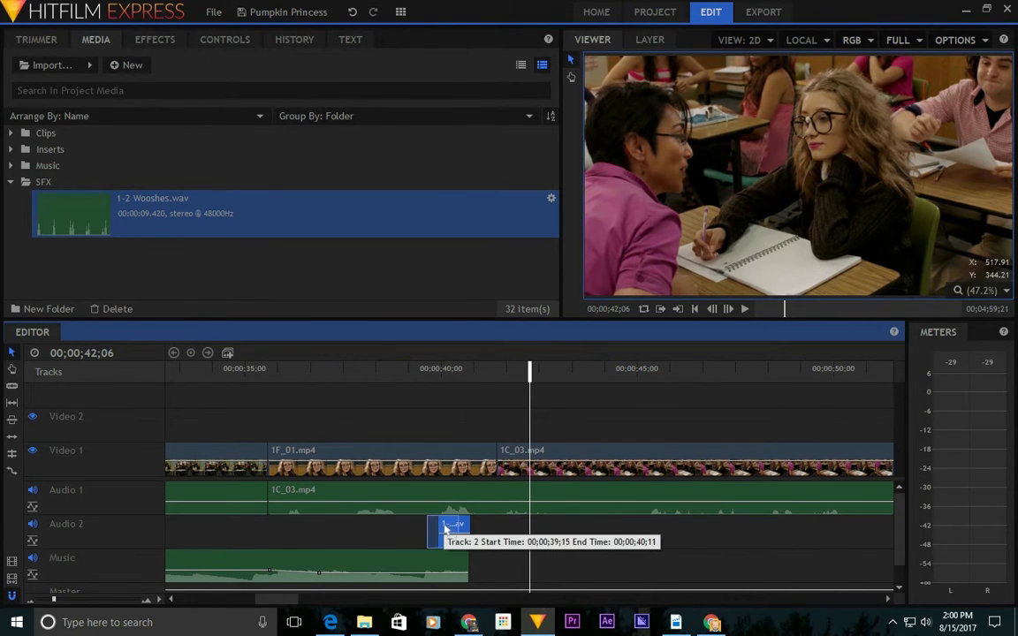
{"action": "mouse_move", "coordinate": [455, 527]}
{"action": "left_mouse_down"}
{"action": "mouse_move", "coordinate": [285, 525]}
{"action": "mouse_move", "coordinate": [455, 527]}
{"action": "left_mouse_up"}
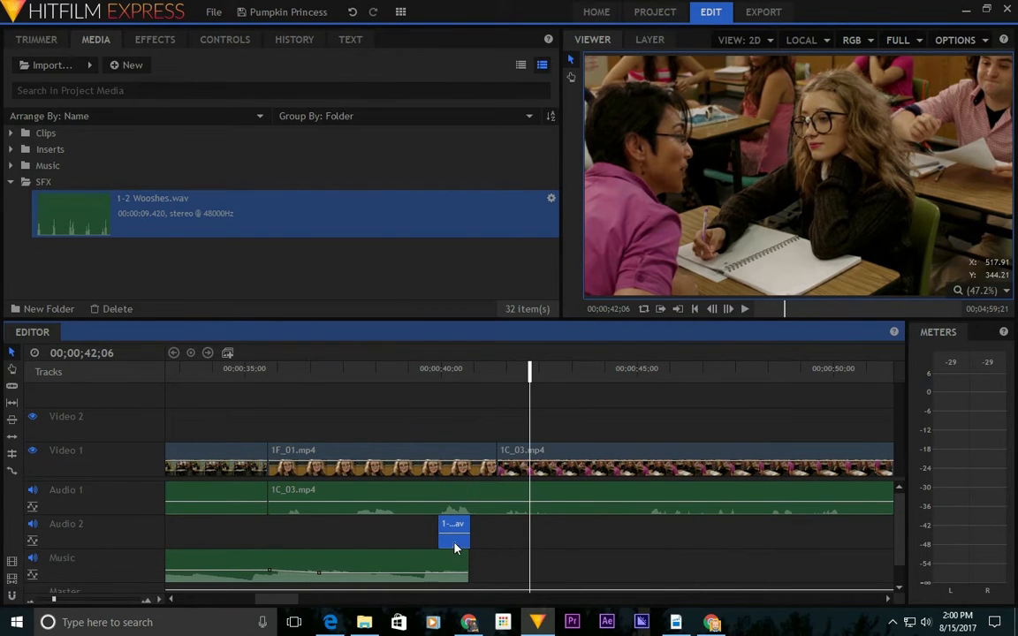
{"action": "left_click_drag", "start_coordinate": [455, 550], "coordinate": [468, 551]}
{"action": "left_click", "coordinate": [432, 374]}
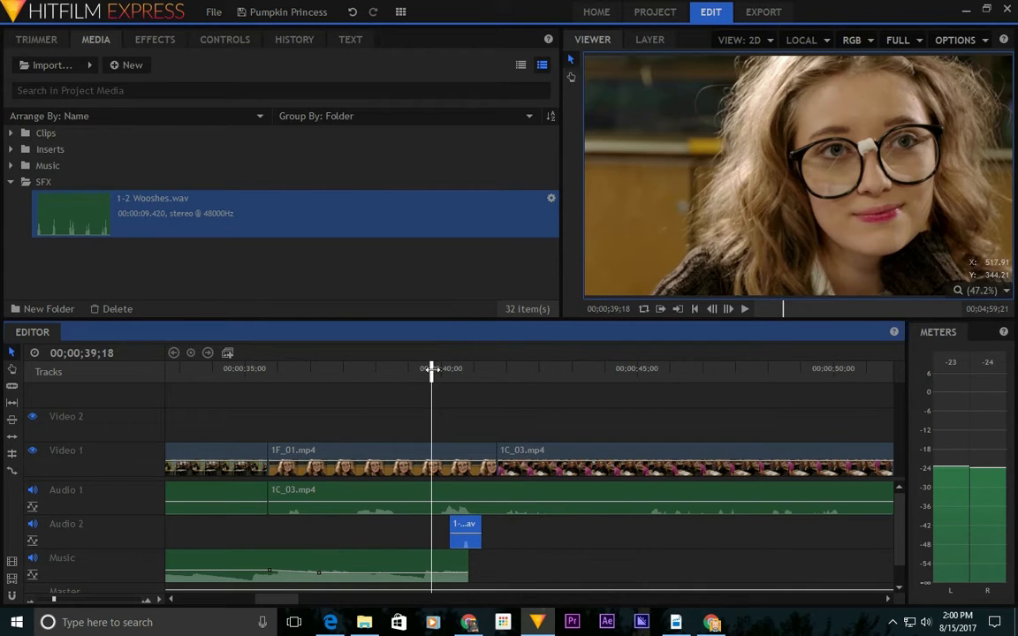
{"action": "key", "text": "space"}
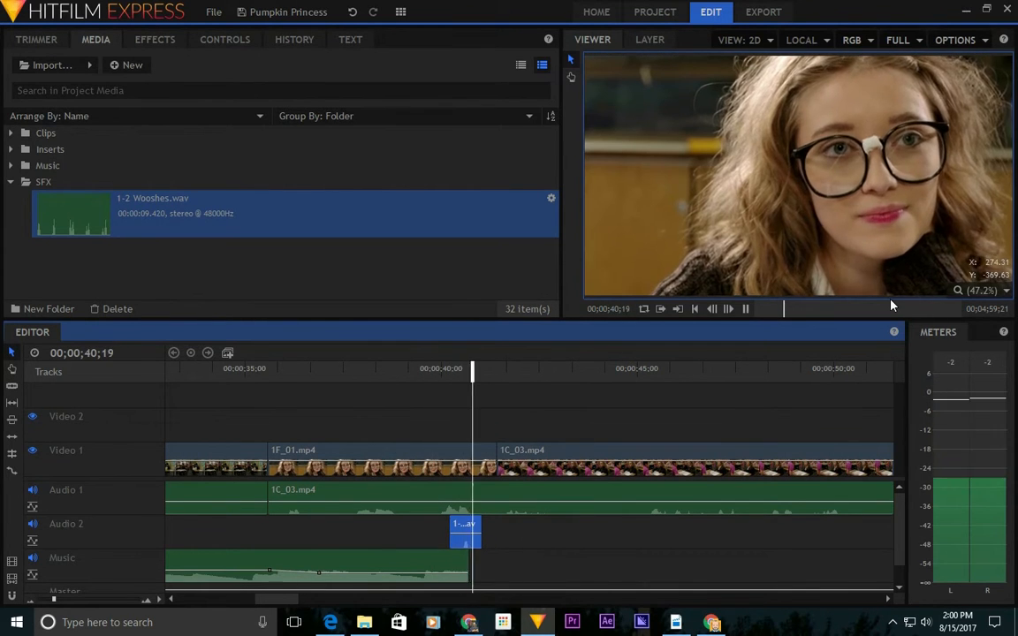
{"action": "key", "text": "space"}
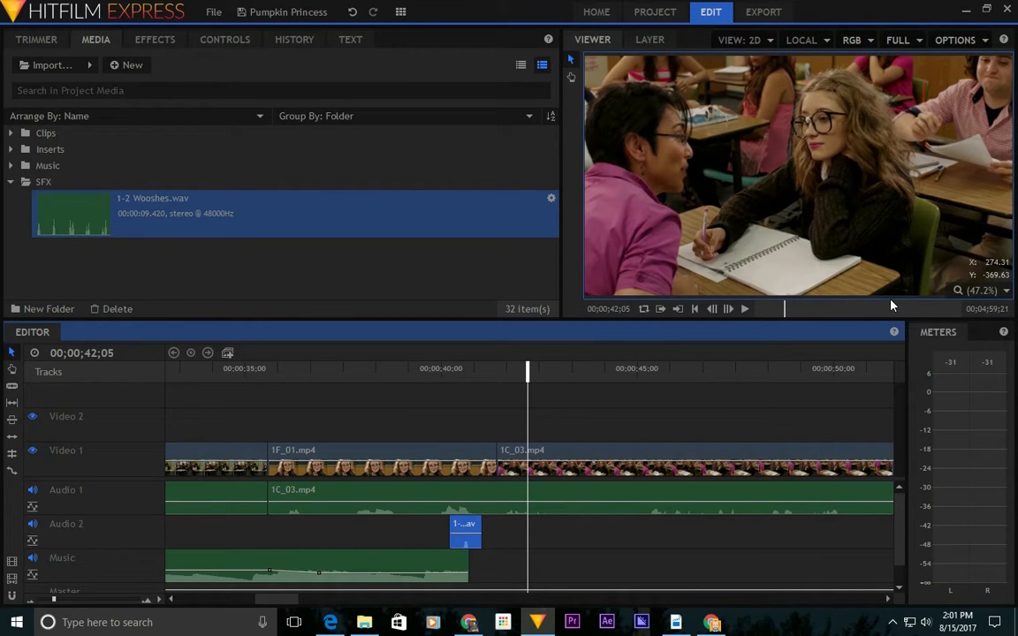
Nudge the woosh clip on Audio 2 slightly later and play the transition again.
{"action": "left_click", "coordinate": [148, 600]}
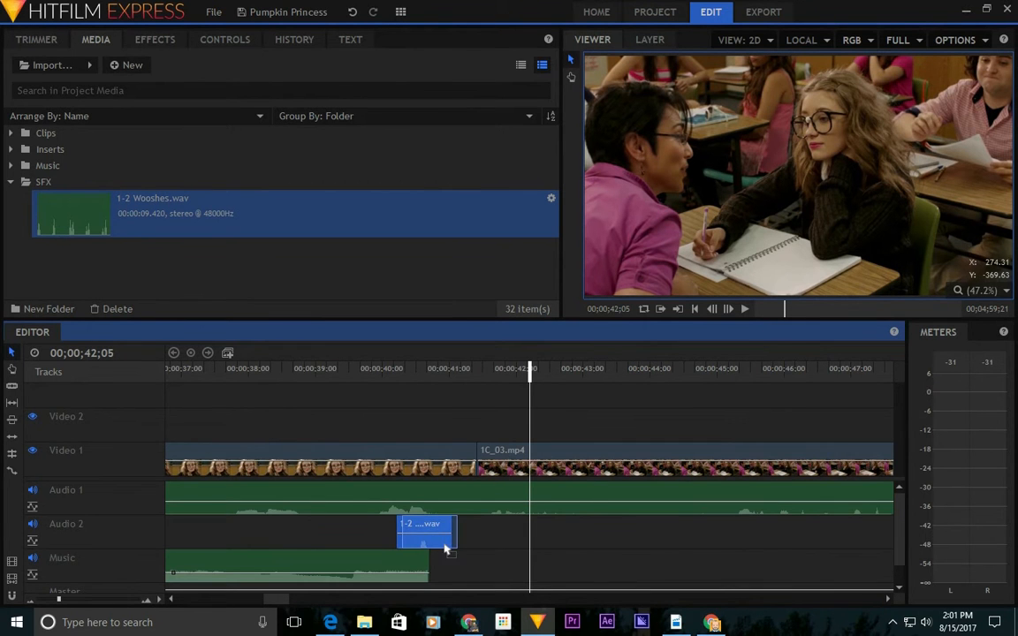
{"action": "left_click", "coordinate": [374, 375]}
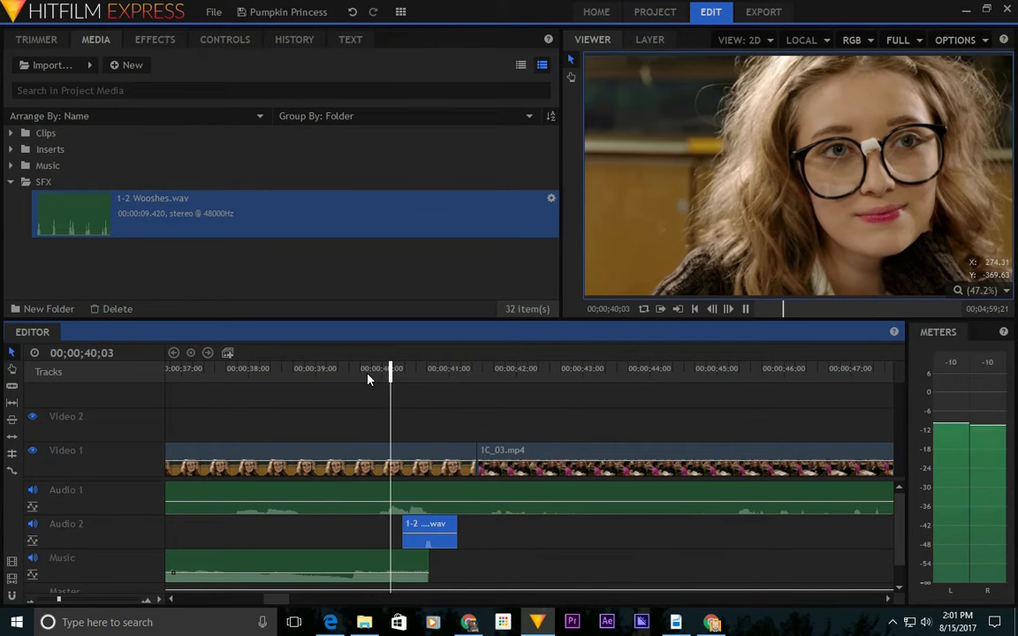
{"action": "key", "text": "space"}
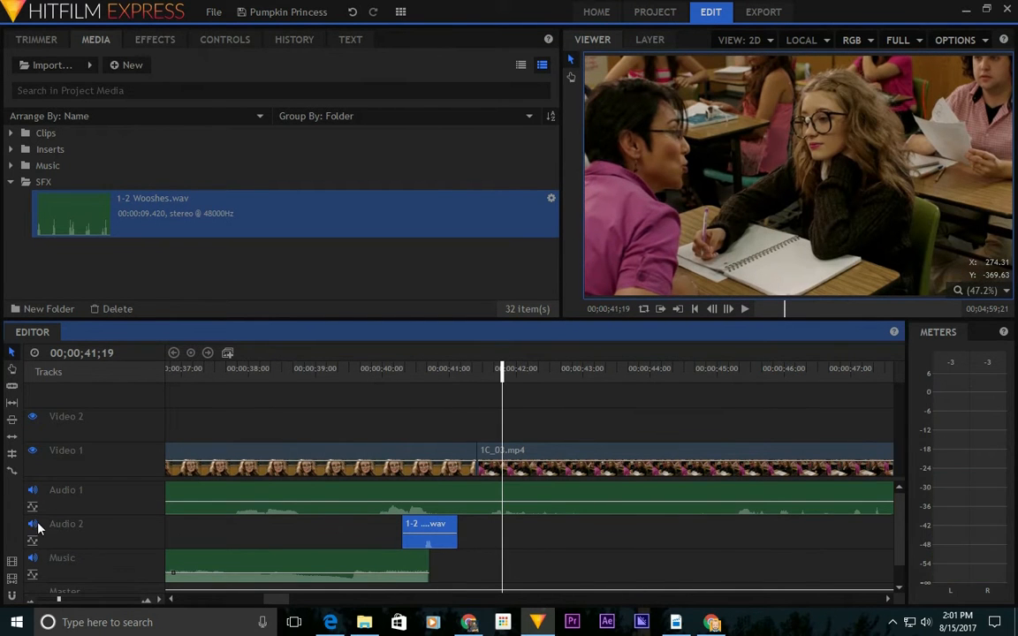
Compare the music's ending from about 39 seconds with Audio 2 muted and with Audio 2 unmuted.
{"action": "left_click", "coordinate": [332, 375]}
{"action": "key", "text": "space"}
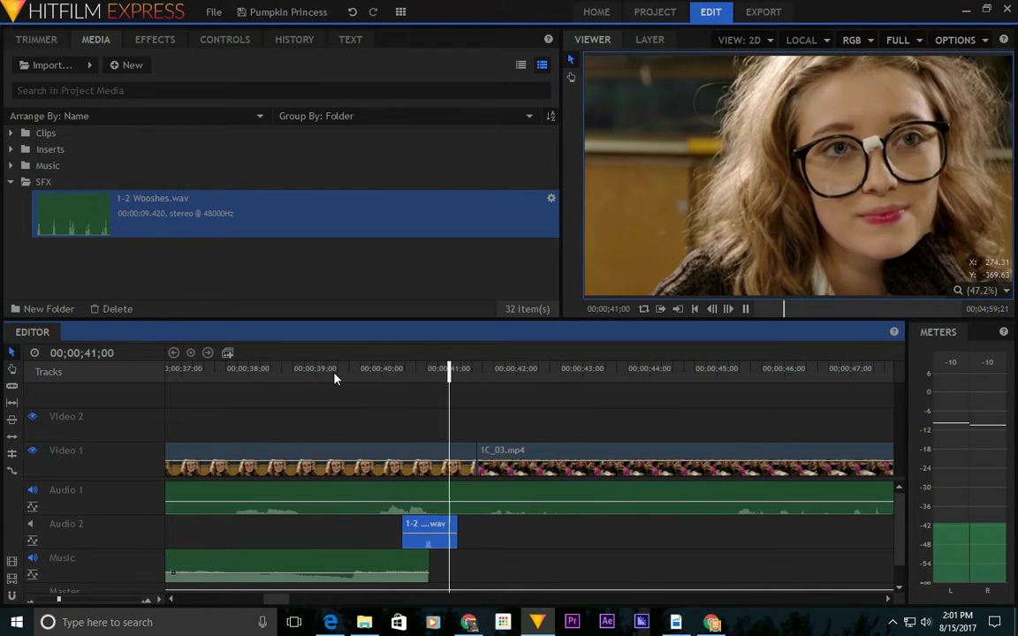
{"action": "key", "text": "space"}
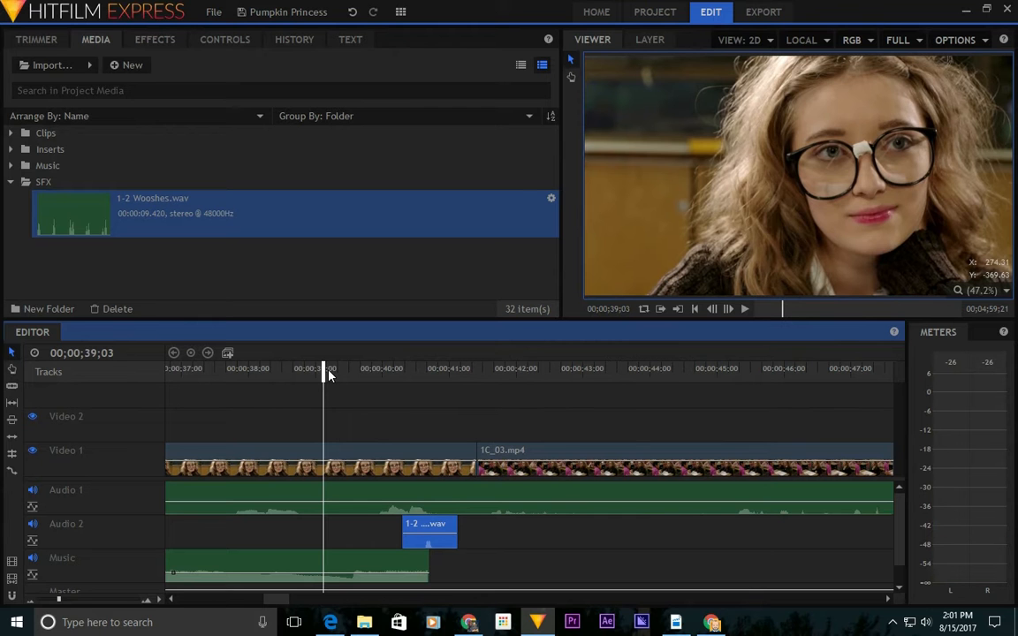
{"action": "key", "text": "space"}
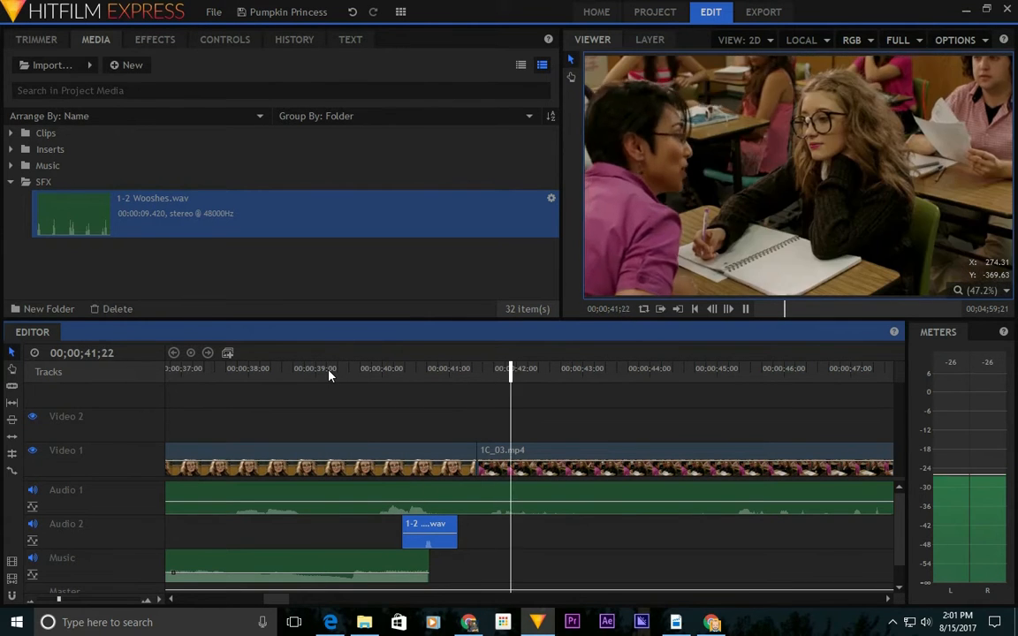
{"action": "key", "text": "space"}
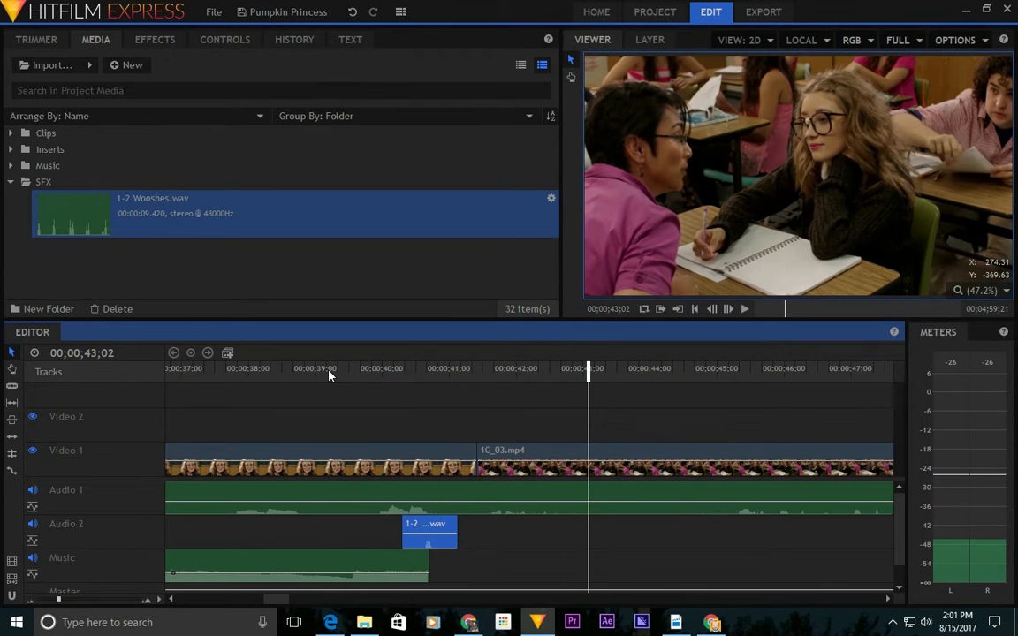
Trim 1F_01.mp4 on Video 1 back to the end of the music and extend the start of 1C_03.mp4 to meet it.
{"action": "left_click", "coordinate": [441, 368]}
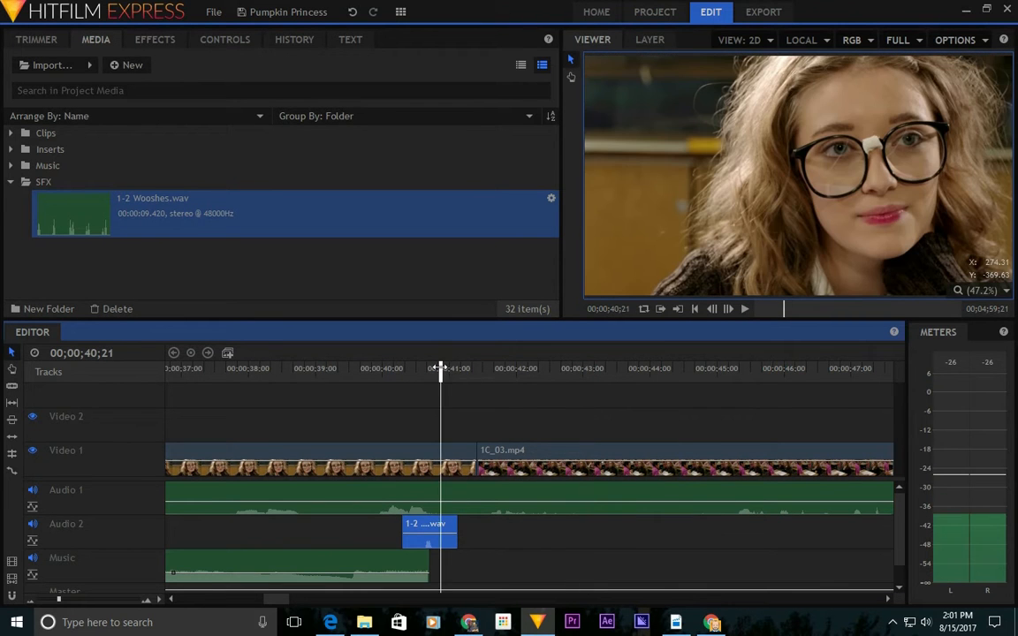
{"action": "mouse_move", "coordinate": [441, 368]}
{"action": "left_mouse_down"}
{"action": "mouse_move", "coordinate": [424, 369]}
{"action": "mouse_move", "coordinate": [442, 369]}
{"action": "mouse_move", "coordinate": [432, 376]}
{"action": "left_mouse_up"}
{"action": "left_click_drag", "start_coordinate": [475, 450], "coordinate": [432, 450]}
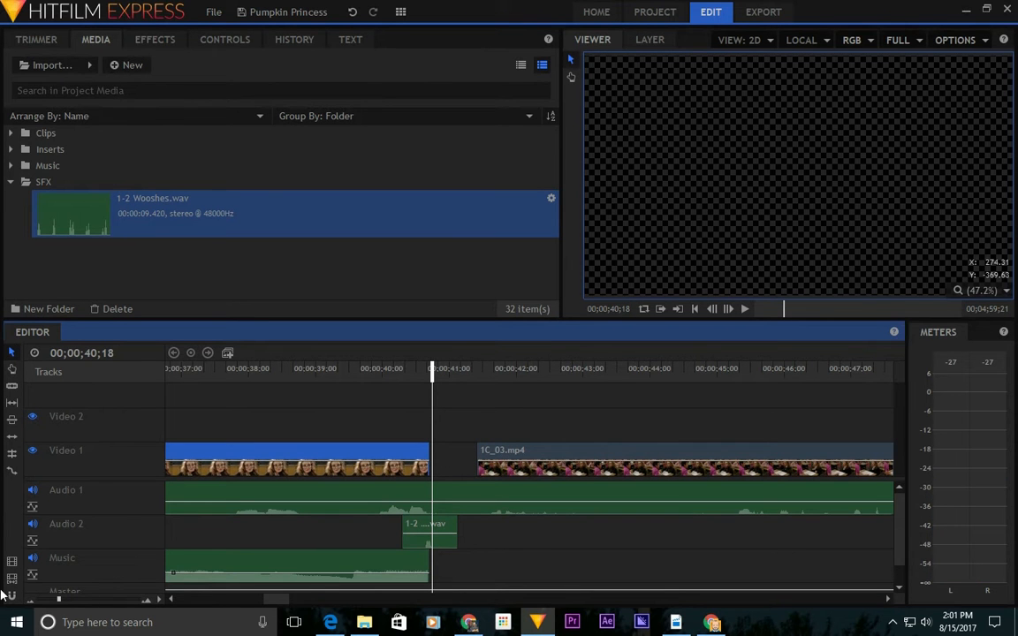
{"action": "left_click_drag", "start_coordinate": [473, 452], "coordinate": [432, 454]}
Play the cut to 1C_03.mp4 from 00;00;38;22, and again from about 34 seconds, to check the woosh transition.
{"action": "left_click", "coordinate": [311, 371]}
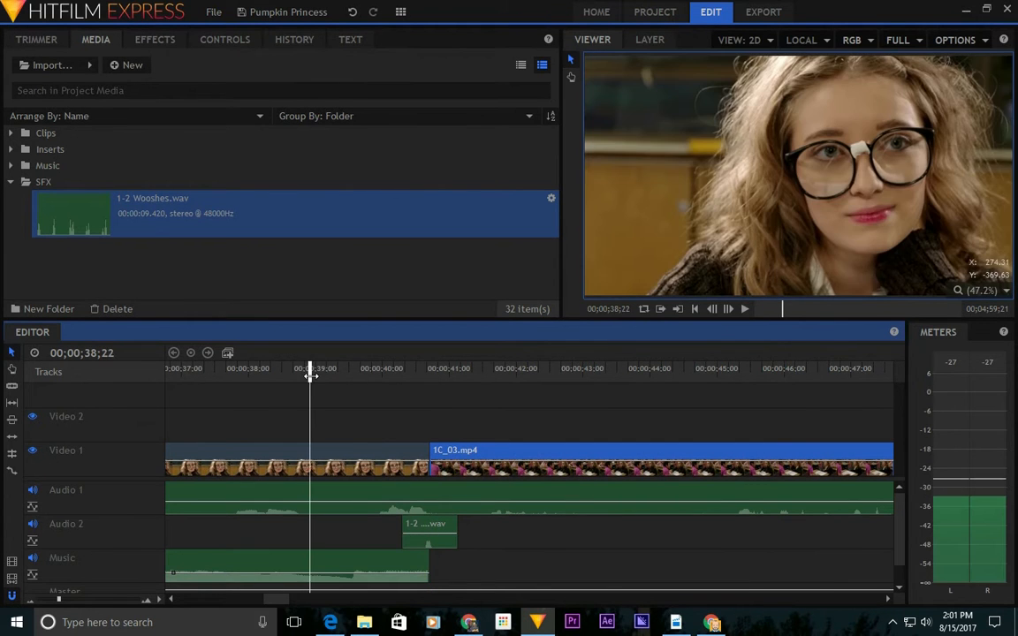
{"action": "key", "text": "space"}
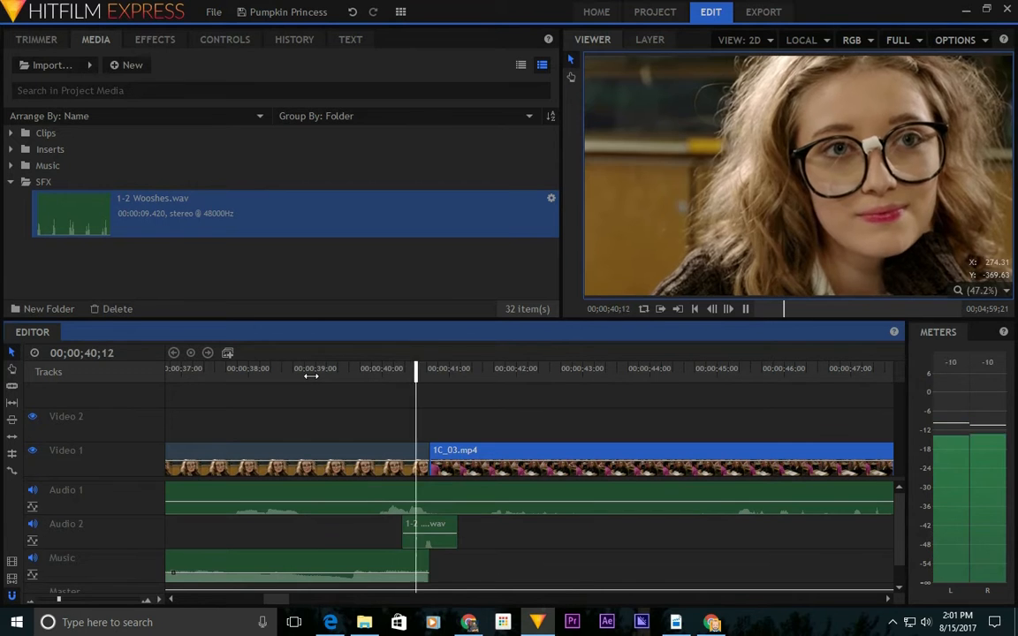
{"action": "key", "text": "space"}
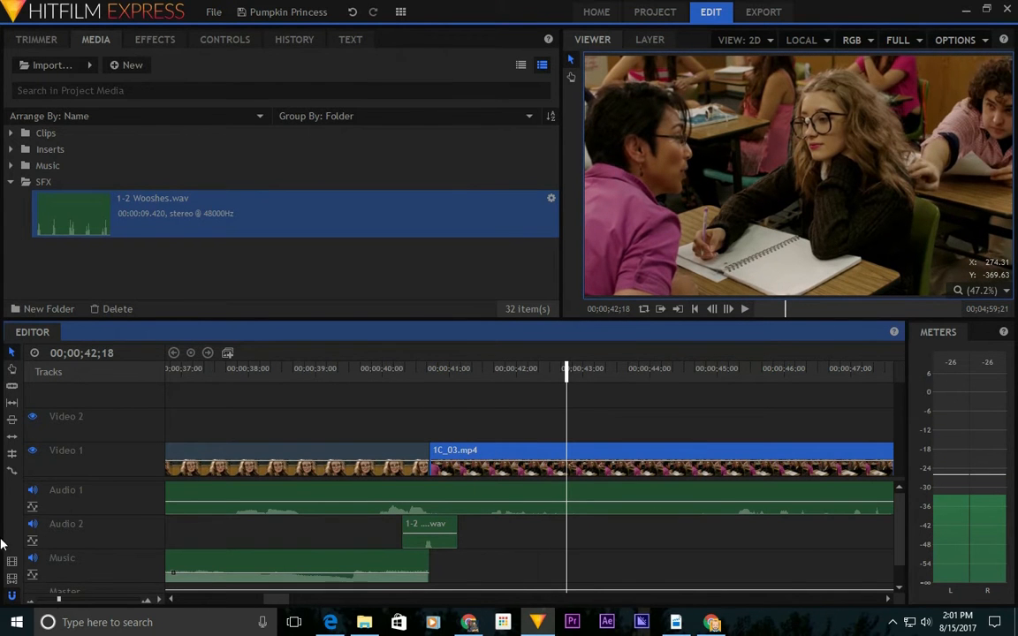
{"action": "left_click", "coordinate": [29, 600]}
{"action": "left_click", "coordinate": [29, 601]}
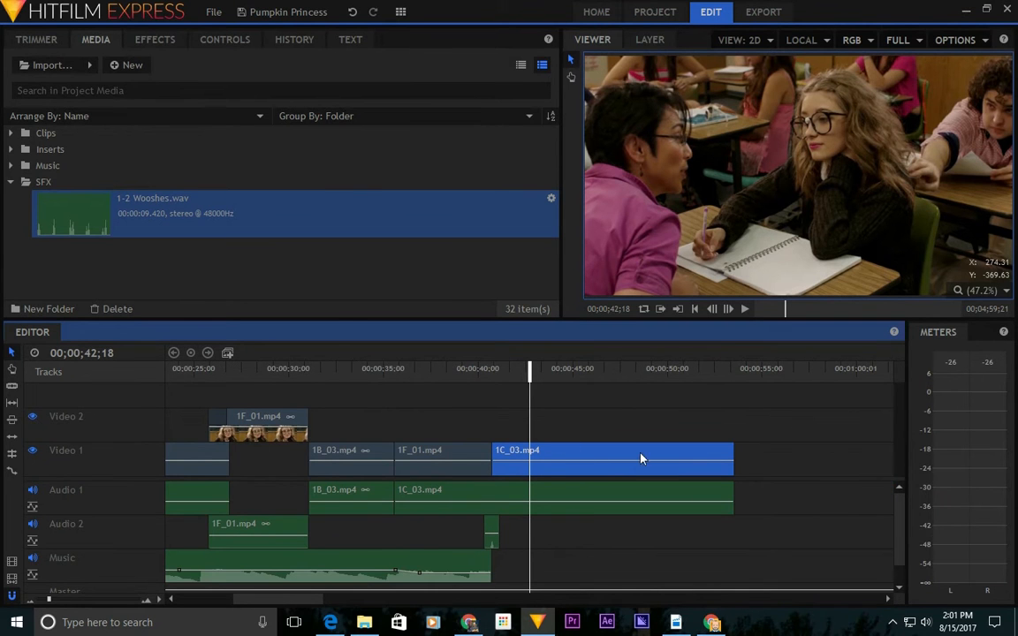
{"action": "left_click", "coordinate": [370, 369]}
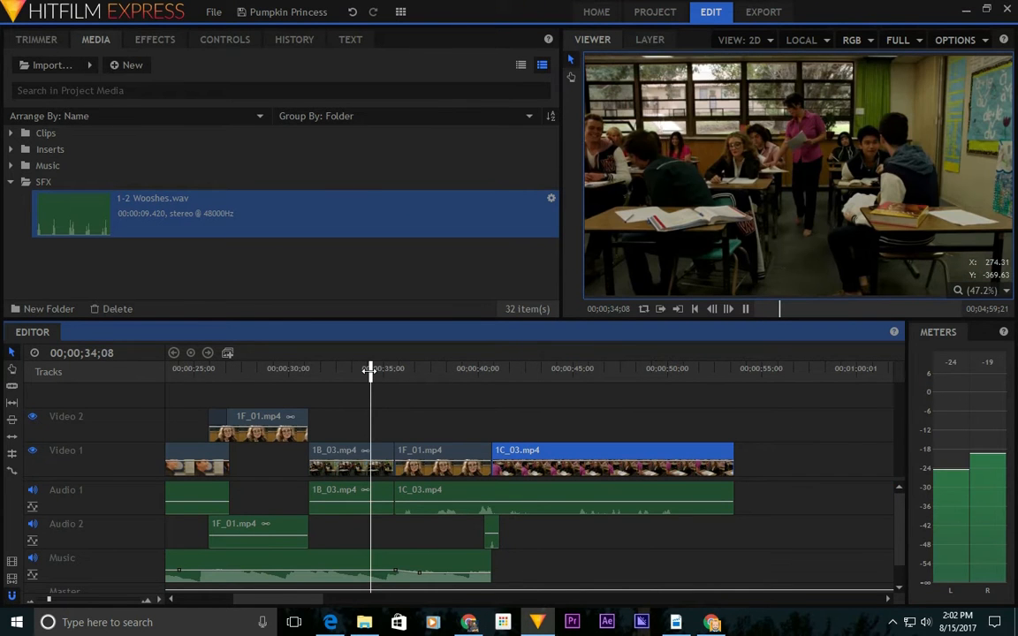
{"action": "key", "text": "space"}
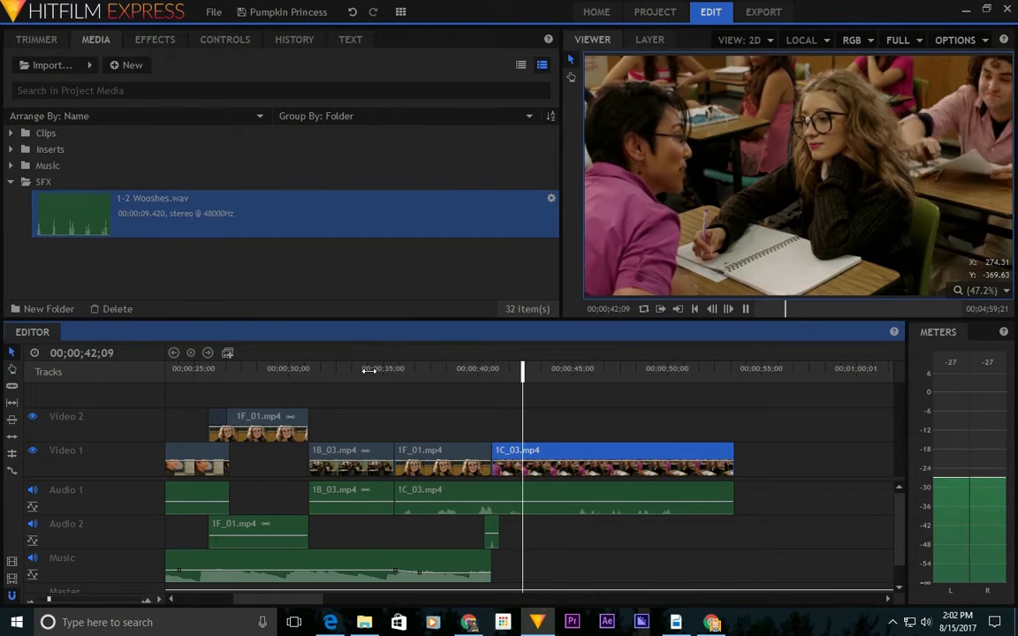
{"action": "key", "text": "space"}
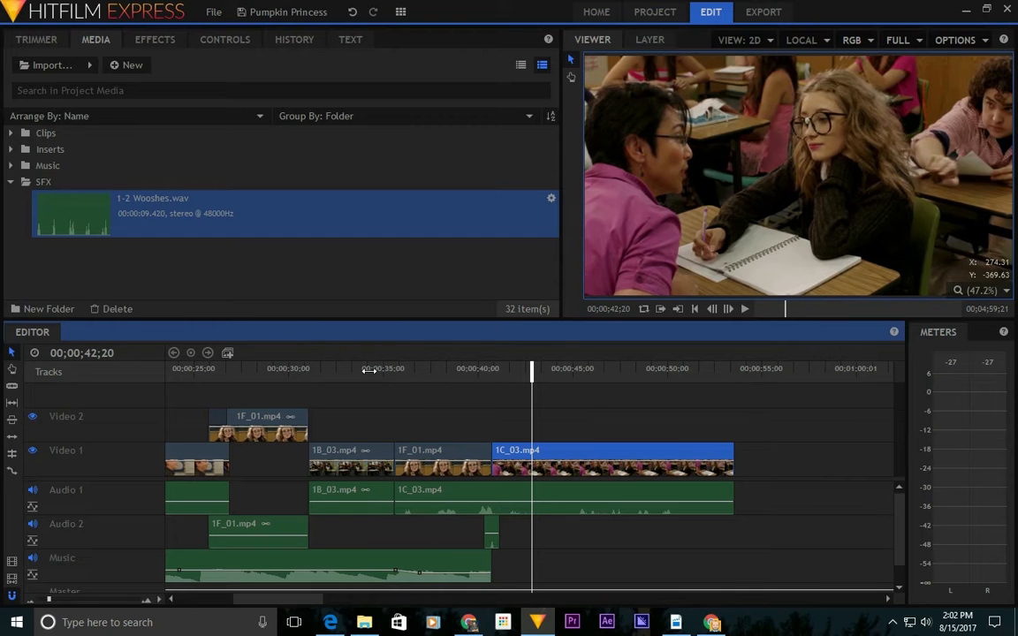
Link the 1C_03.mp4 video on Video 1 with its audio on Audio 1.
{"action": "mouse_move", "coordinate": [684, 628]}
{"action": "left_click_drag", "start_coordinate": [700, 421], "coordinate": [618, 501]}
{"action": "right_click", "coordinate": [625, 493]}
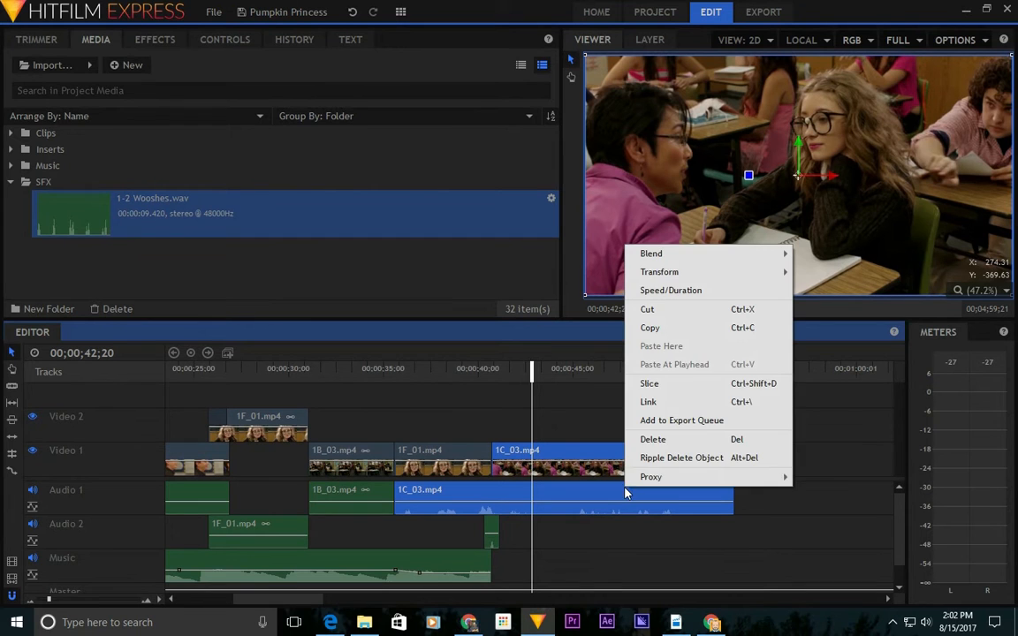
{"action": "left_click", "coordinate": [732, 403]}
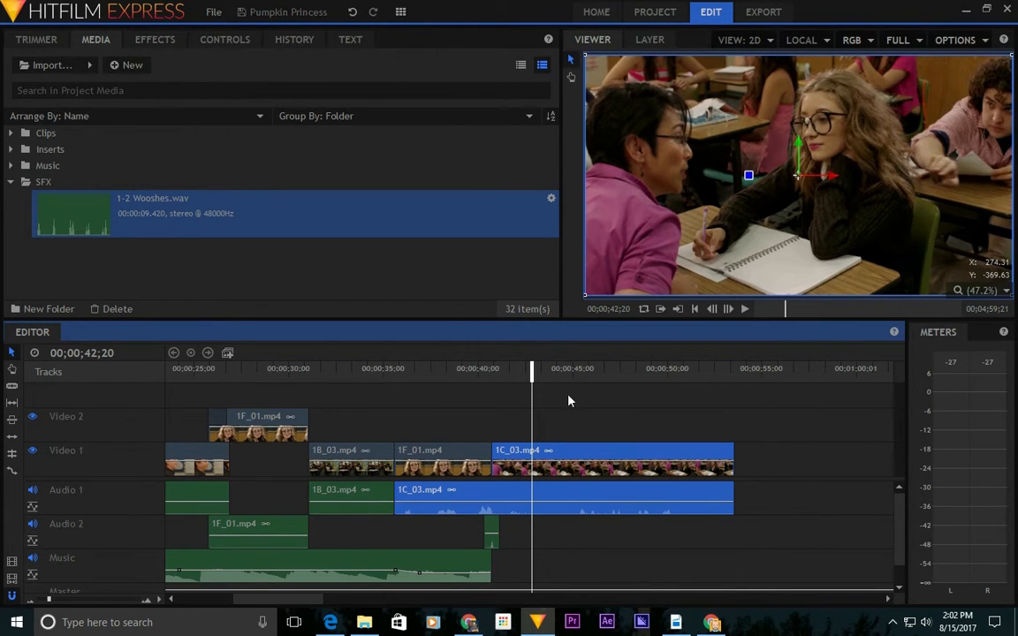
Play the whole edit from its beginning through to the end of 1C_03.mp4.
{"action": "left_click", "coordinate": [695, 309]}
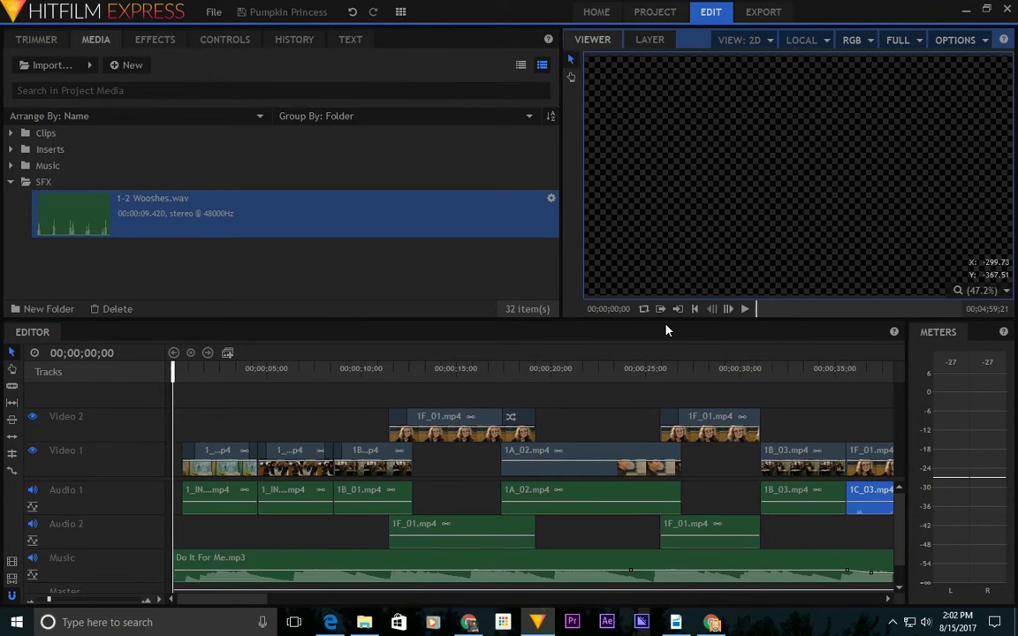
{"action": "key", "text": "space"}
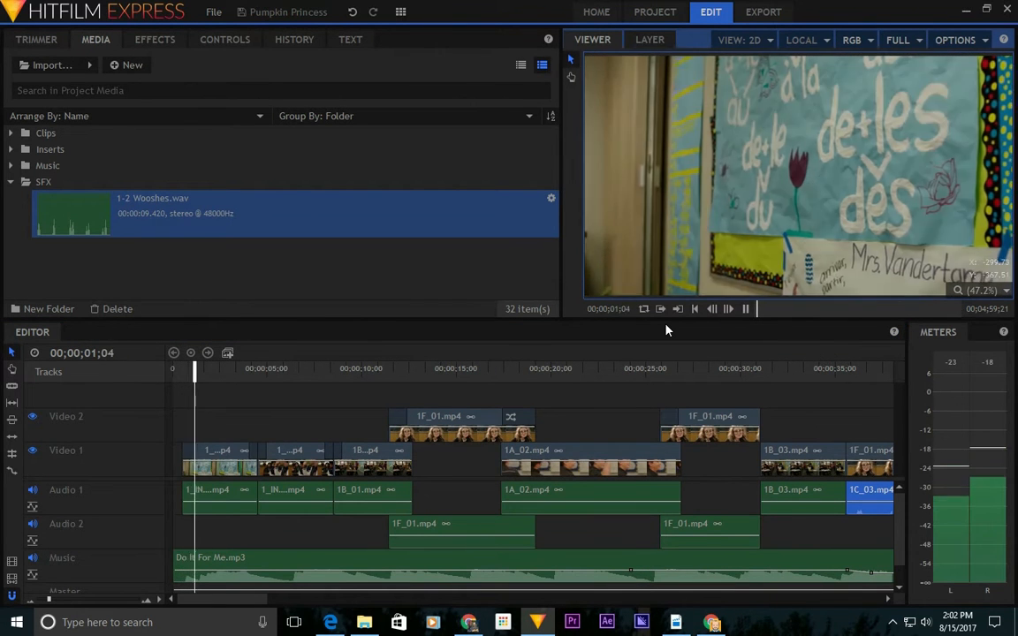
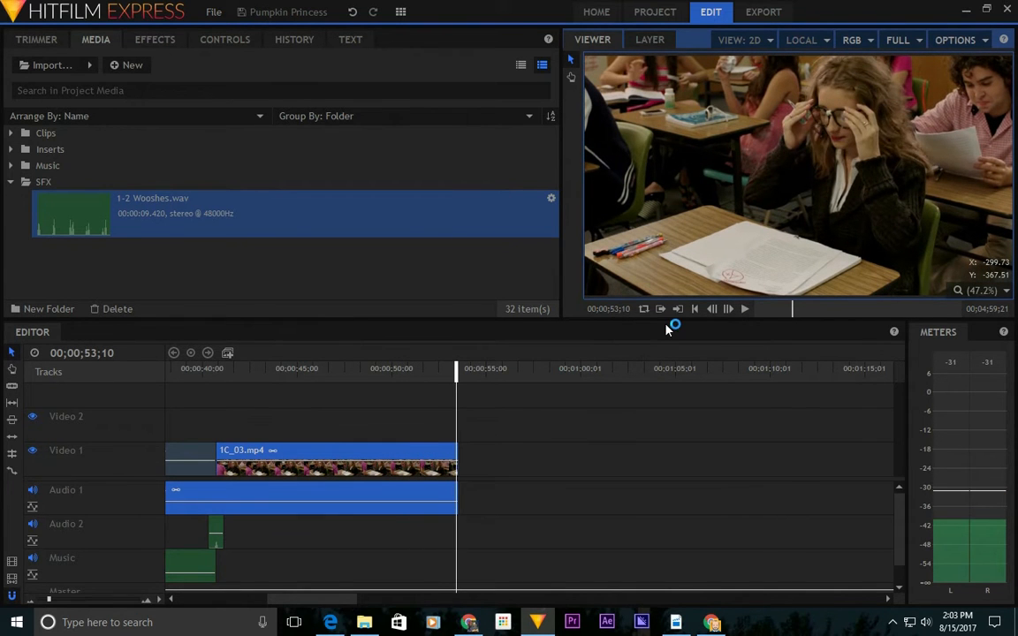
Switch to the screenplay PDF in Edge and highlight the paragraphs from "All around her, teenagers range" through "Second Language" class.
{"action": "left_click", "coordinate": [322, 628]}
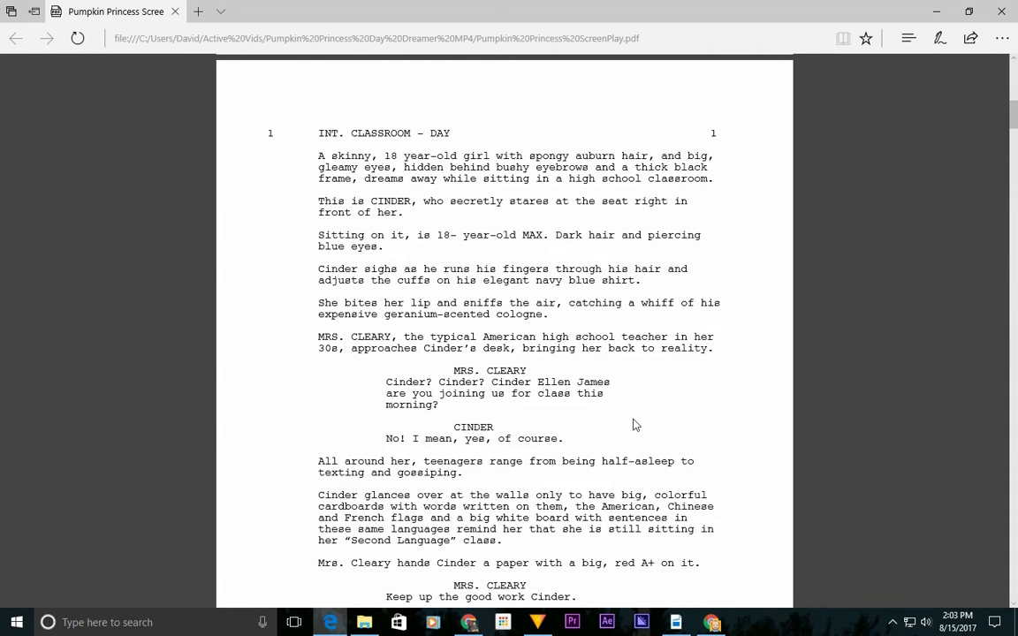
{"action": "scroll", "coordinate": [705, 414], "scroll_direction": "down", "scroll_amount": 3}
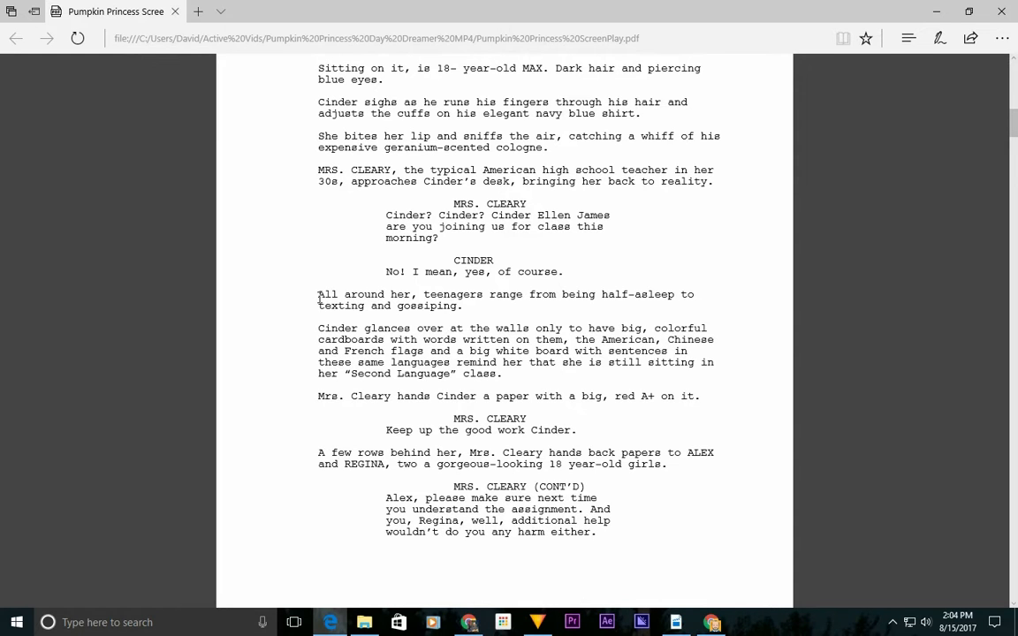
{"action": "left_click_drag", "start_coordinate": [318, 294], "coordinate": [506, 377]}
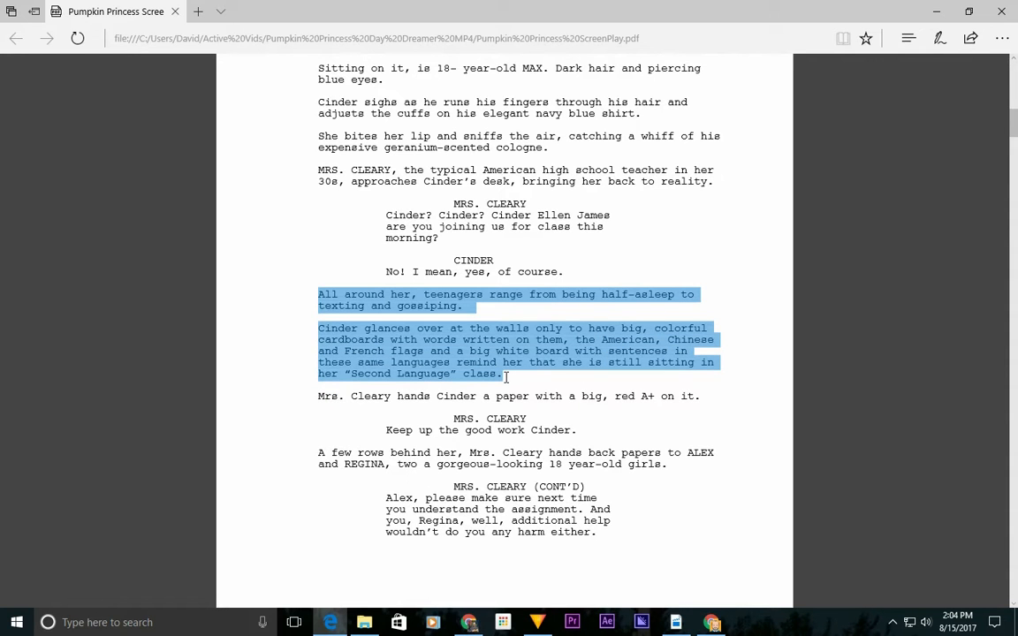
Return to HitFilm Express and scrub through 1B_03.mp4 and 1C_03.mp4 from the Clips folder in the Trimmer.
{"action": "left_click", "coordinate": [537, 622]}
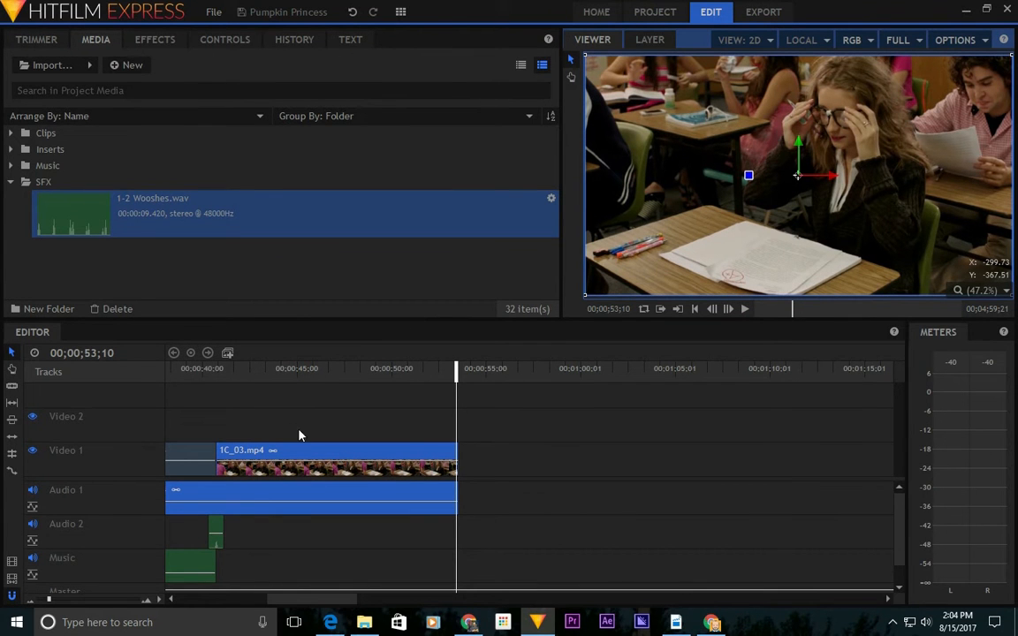
{"action": "left_click", "coordinate": [11, 133]}
{"action": "scroll", "coordinate": [176, 212], "scroll_direction": "down", "scroll_amount": 2}
{"action": "left_click", "coordinate": [163, 256]}
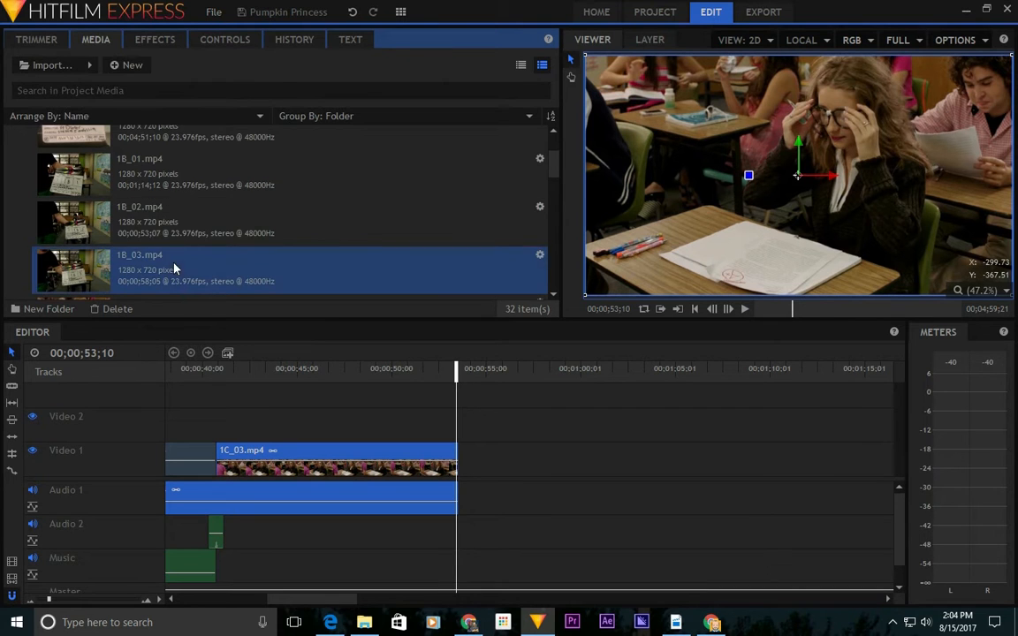
{"action": "left_click", "coordinate": [62, 44]}
{"action": "left_click_drag", "start_coordinate": [354, 306], "coordinate": [404, 311]}
{"action": "left_click", "coordinate": [95, 39]}
{"action": "scroll", "coordinate": [259, 229], "scroll_direction": "down", "scroll_amount": 1}
{"action": "scroll", "coordinate": [259, 224], "scroll_direction": "down", "scroll_amount": 1}
{"action": "left_click", "coordinate": [259, 223]}
{"action": "left_click", "coordinate": [41, 40]}
{"action": "mouse_move", "coordinate": [471, 307]}
{"action": "left_mouse_down"}
{"action": "mouse_move", "coordinate": [513, 311]}
{"action": "mouse_move", "coordinate": [456, 310]}
{"action": "left_mouse_up"}
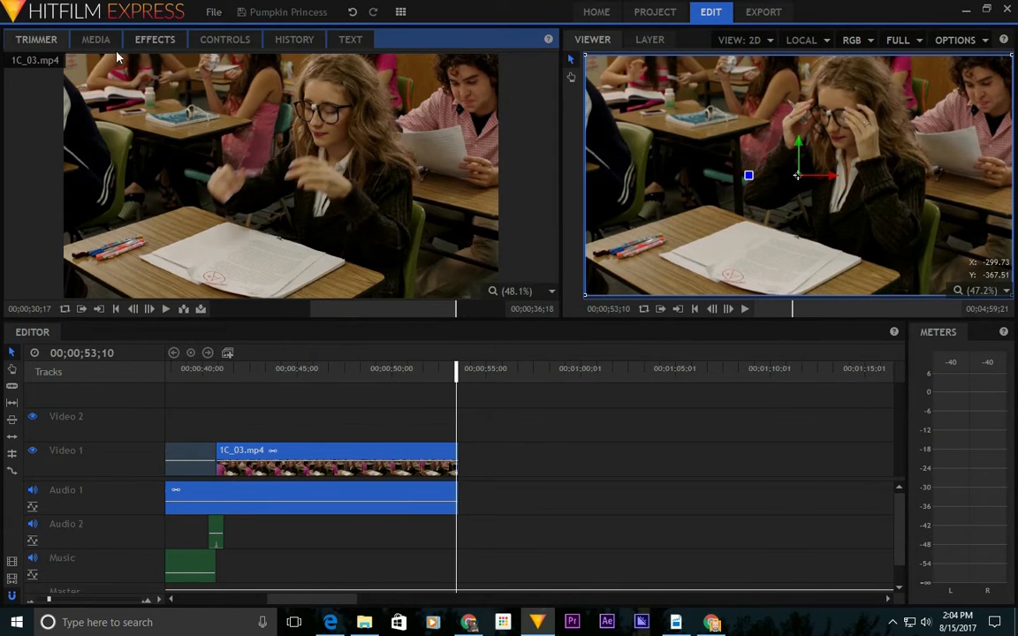
Look through the rest of the Clips folder and the Inserts footage as far as 1_INS_08.mp4 for usable shots.
{"action": "left_click", "coordinate": [94, 38]}
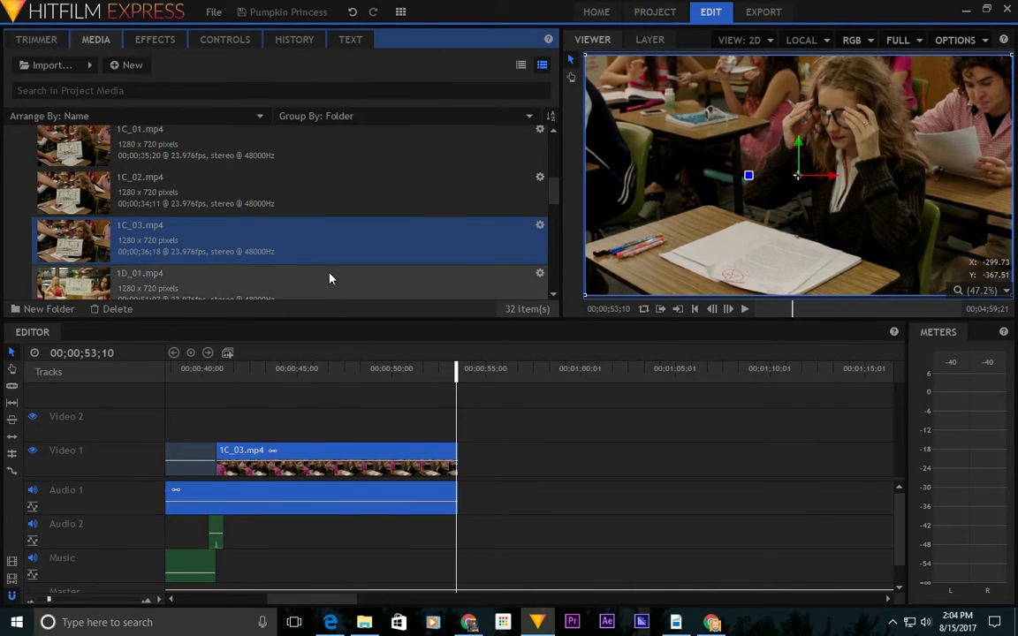
{"action": "scroll", "coordinate": [322, 256], "scroll_direction": "down", "scroll_amount": 2}
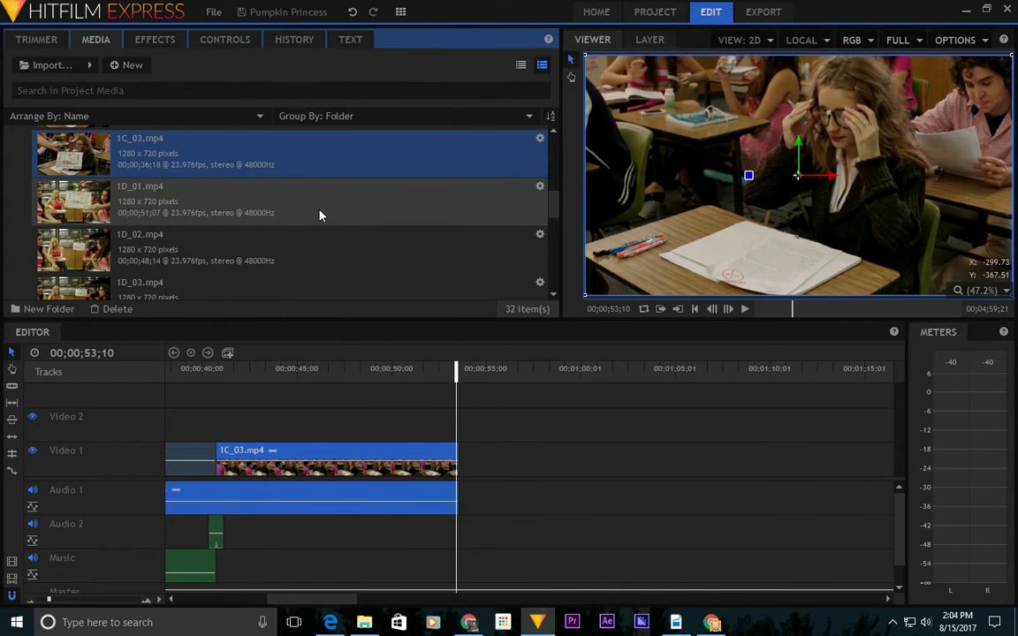
{"action": "scroll", "coordinate": [321, 214], "scroll_direction": "down", "scroll_amount": 8}
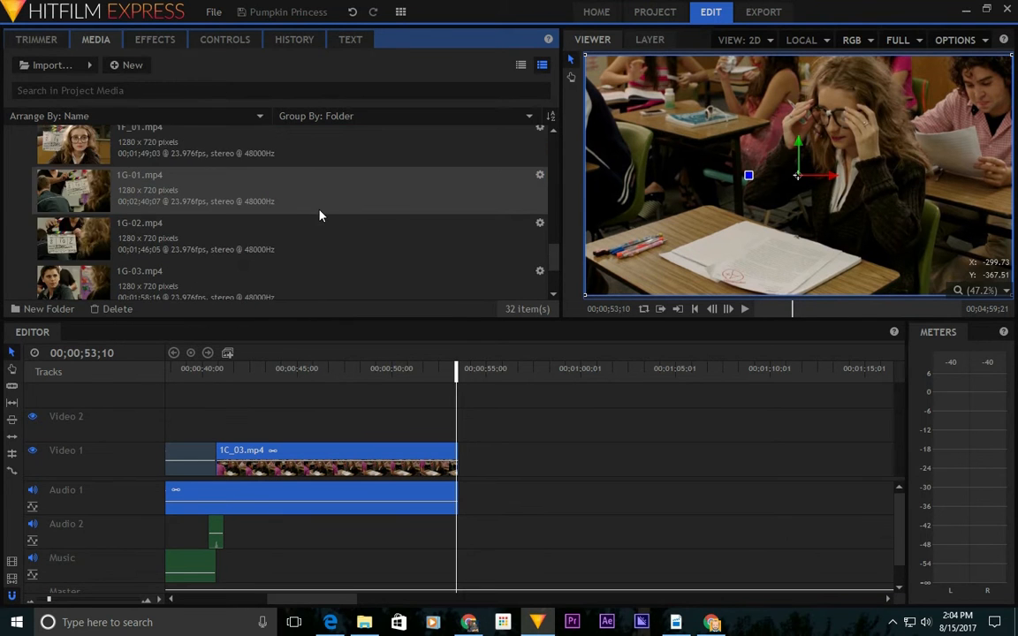
{"action": "scroll", "coordinate": [320, 210], "scroll_direction": "down", "scroll_amount": 5}
{"action": "left_click", "coordinate": [12, 211]}
{"action": "scroll", "coordinate": [288, 239], "scroll_direction": "down", "scroll_amount": 2}
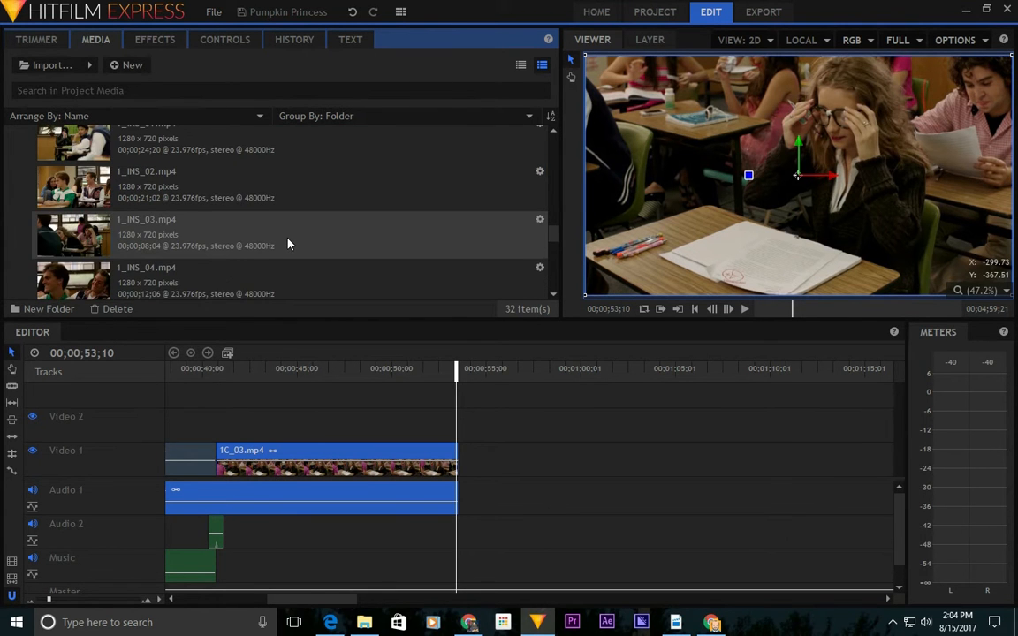
{"action": "scroll", "coordinate": [289, 241], "scroll_direction": "down", "scroll_amount": 2}
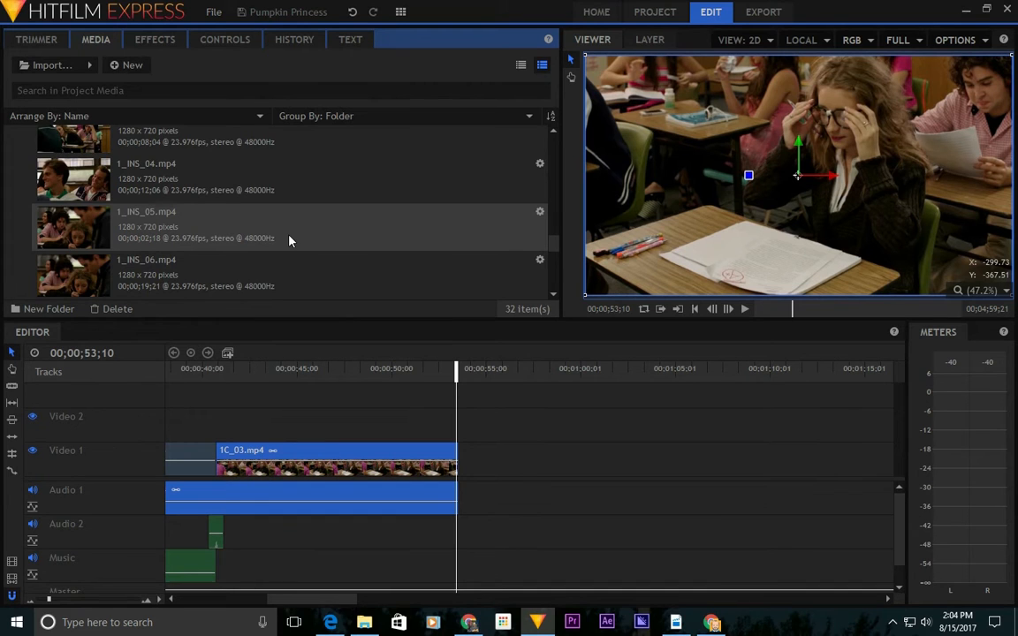
{"action": "scroll", "coordinate": [289, 240], "scroll_direction": "down", "scroll_amount": 2}
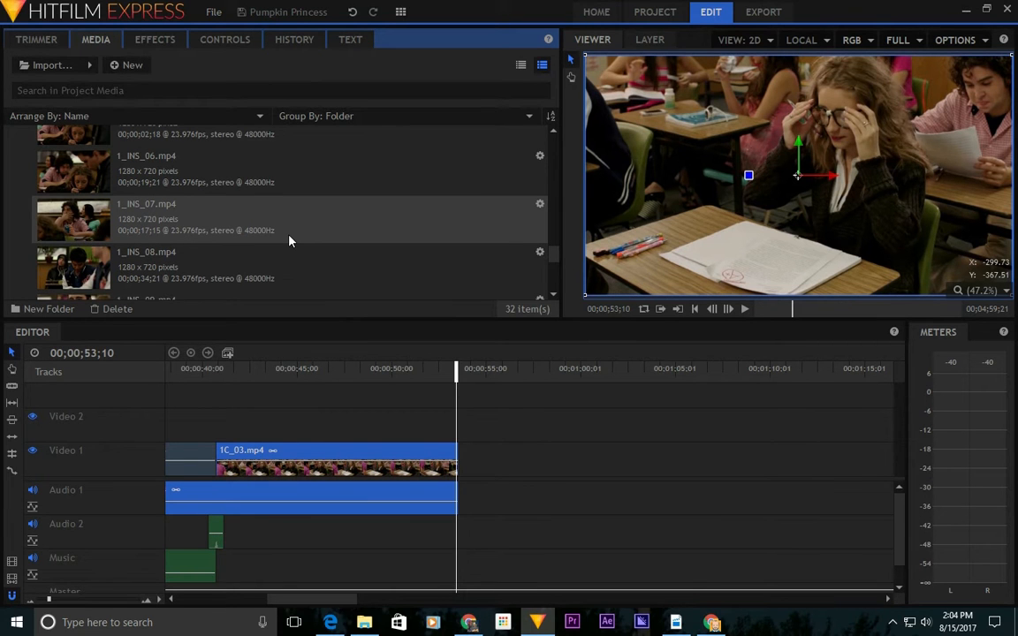
Read on in the screenplay PDF in Edge and highlight from "A few rows behind her" through "wouldn't do you any harm either.".
{"action": "left_click", "coordinate": [330, 621]}
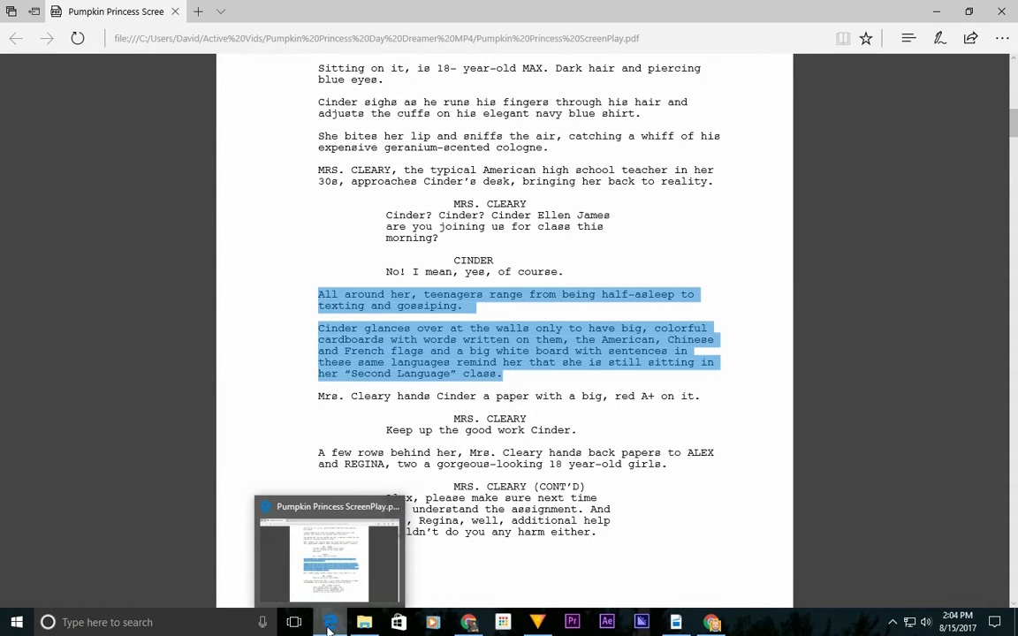
{"action": "left_click", "coordinate": [685, 399]}
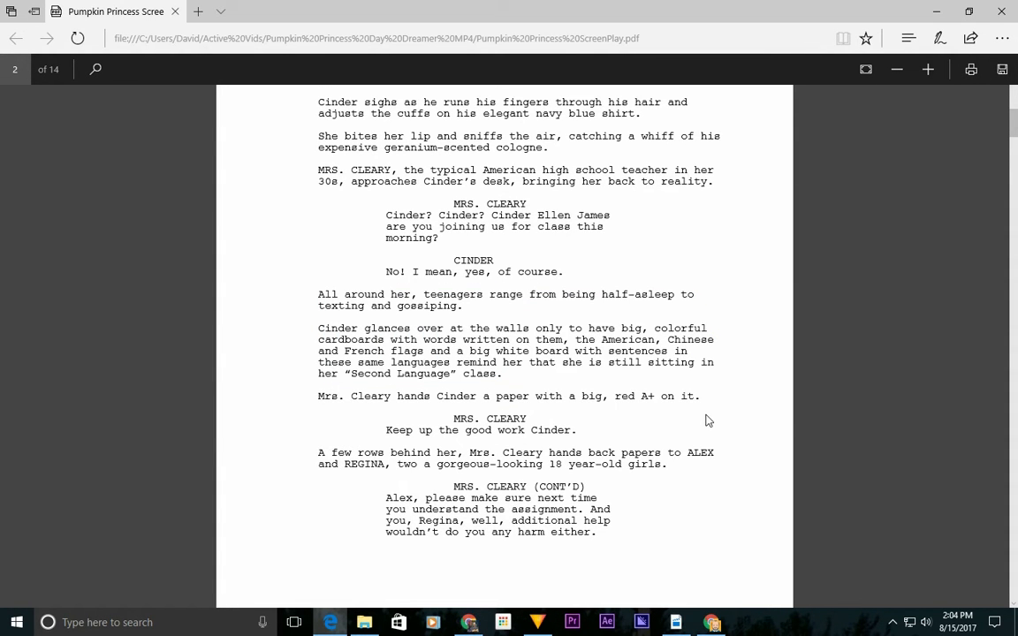
{"action": "scroll", "coordinate": [707, 421], "scroll_direction": "down", "scroll_amount": 1}
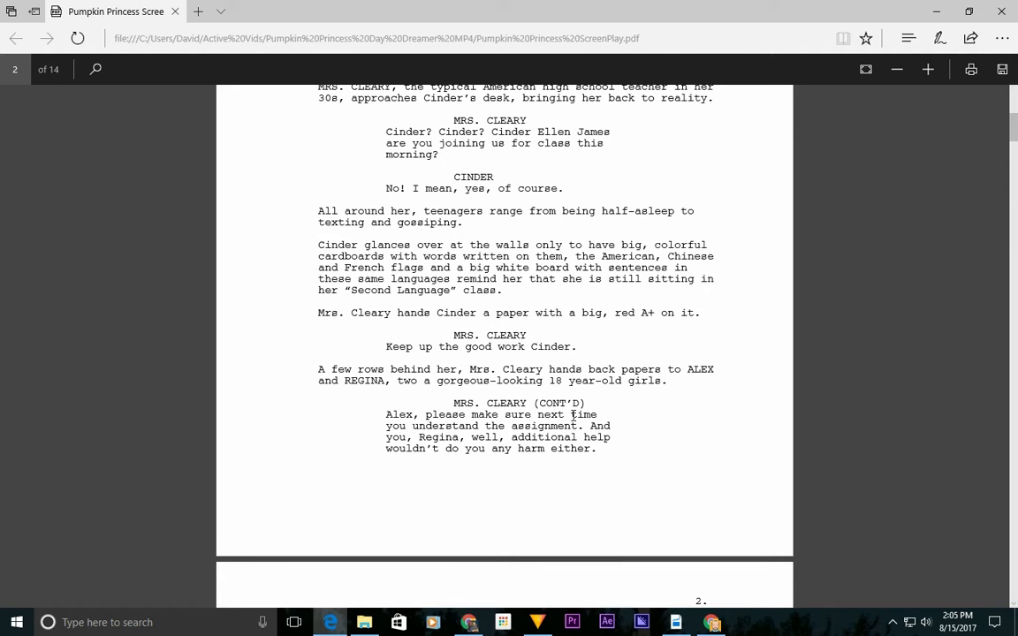
{"action": "scroll", "coordinate": [574, 416], "scroll_direction": "down", "scroll_amount": 1}
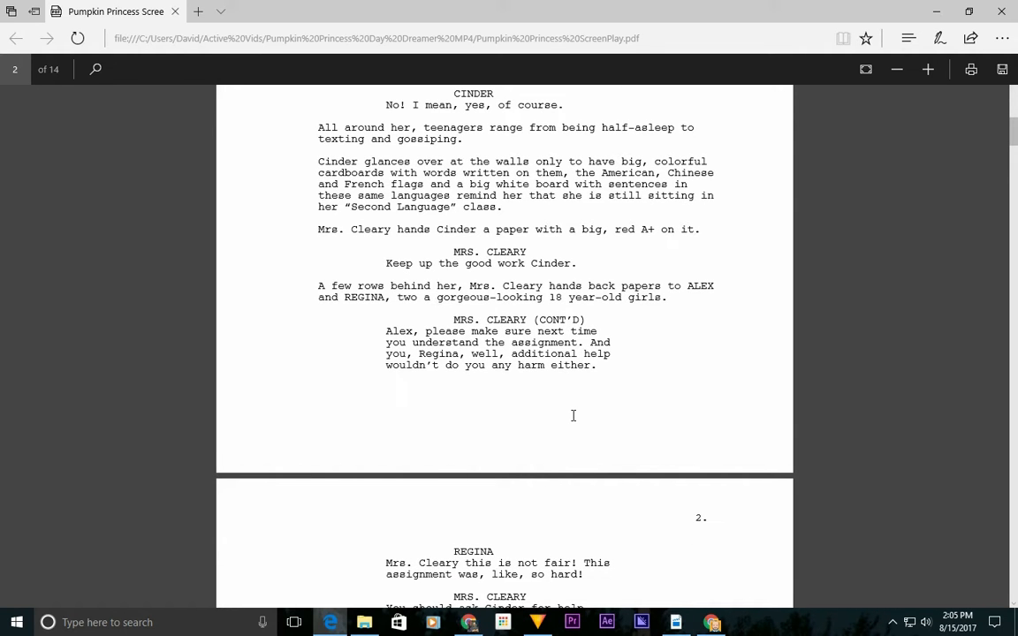
{"action": "scroll", "coordinate": [582, 422], "scroll_direction": "up", "scroll_amount": 1}
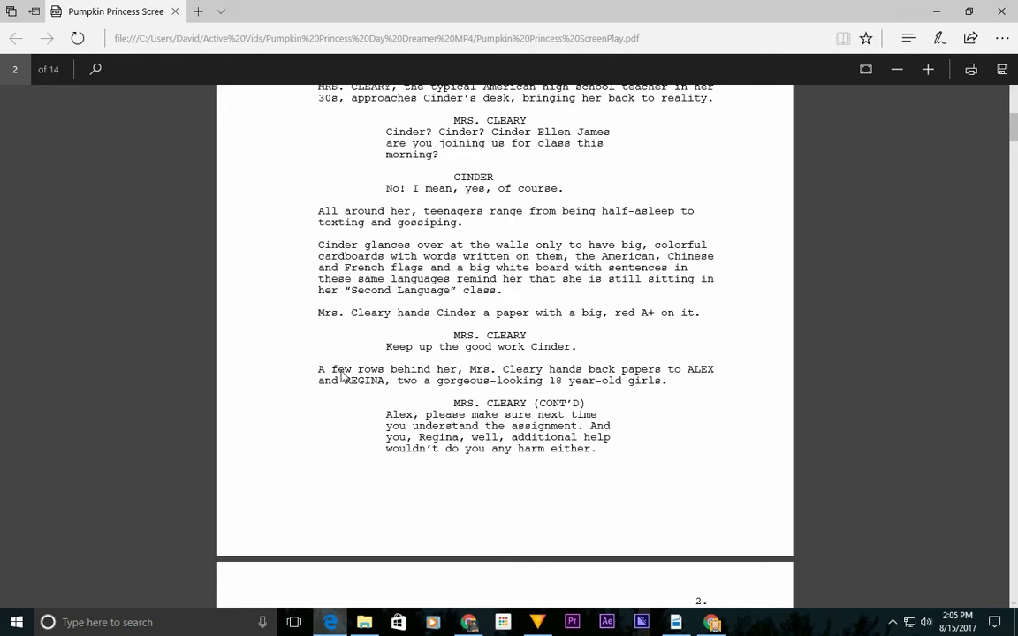
{"action": "left_click_drag", "start_coordinate": [318, 369], "coordinate": [604, 451]}
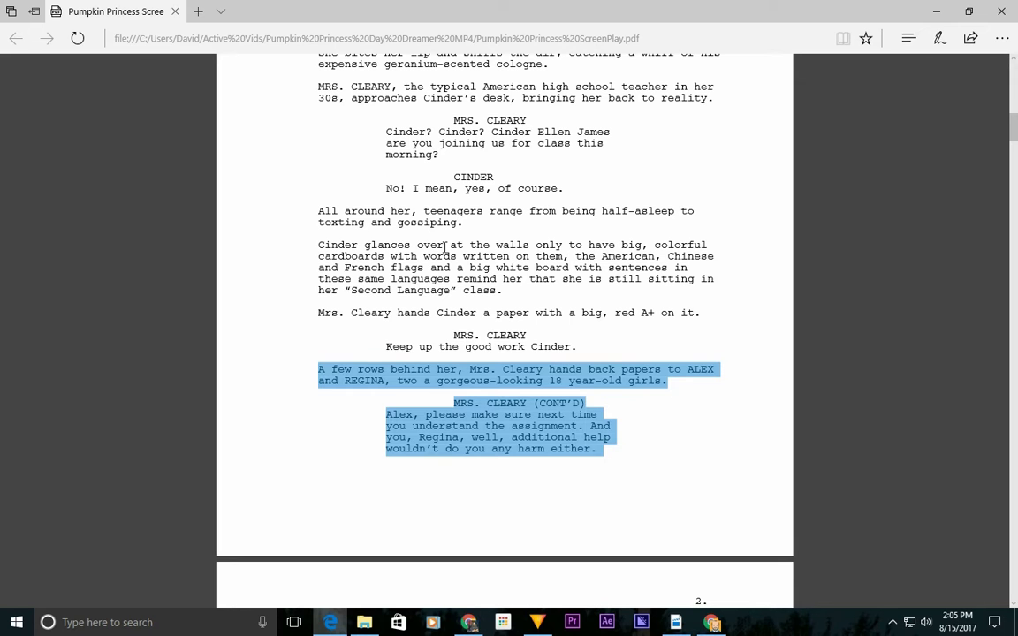
Back in HitFilm Express, play the opening seconds of the edit and place the playhead at the end of 1C_03.mp4, 00;00;53;12.
{"action": "key", "text": "alt+Tab"}
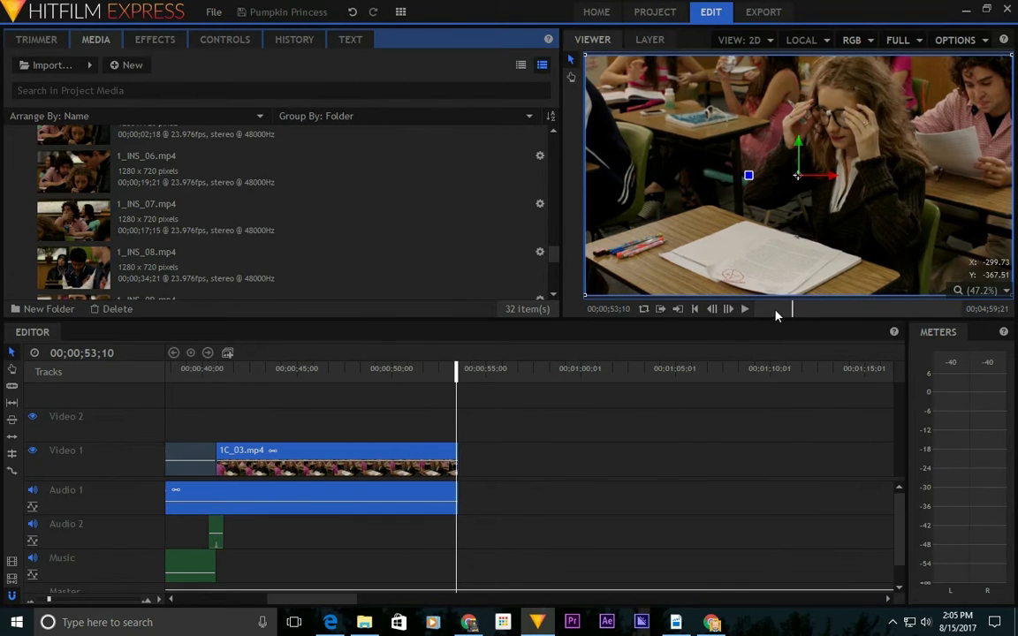
{"action": "key", "text": "Home"}
{"action": "left_click", "coordinate": [747, 309]}
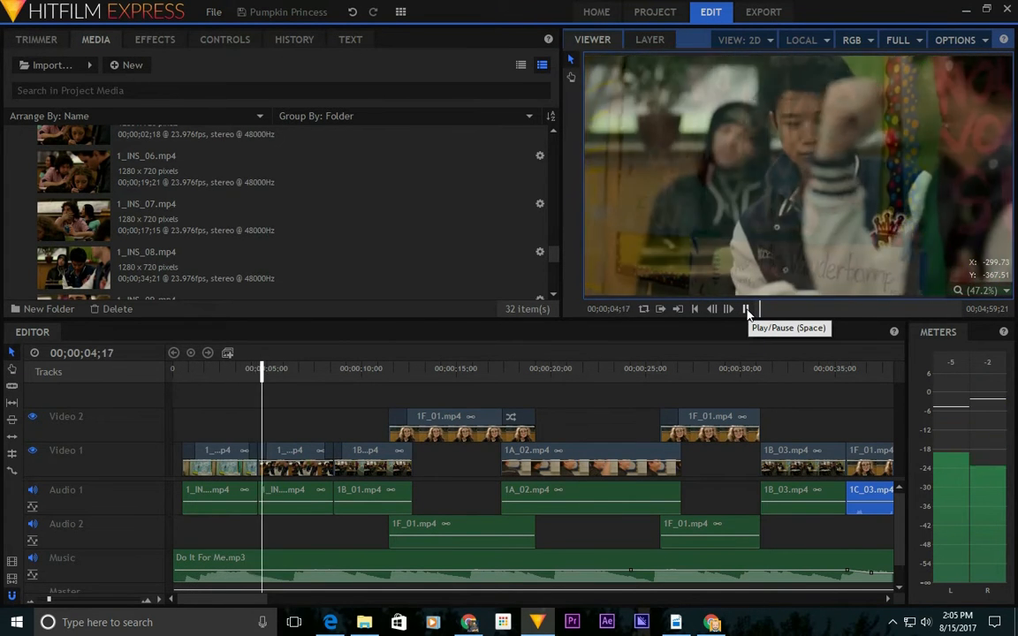
{"action": "left_click", "coordinate": [746, 311]}
{"action": "left_click_drag", "start_coordinate": [220, 599], "coordinate": [309, 628]}
{"action": "left_click", "coordinate": [563, 369]}
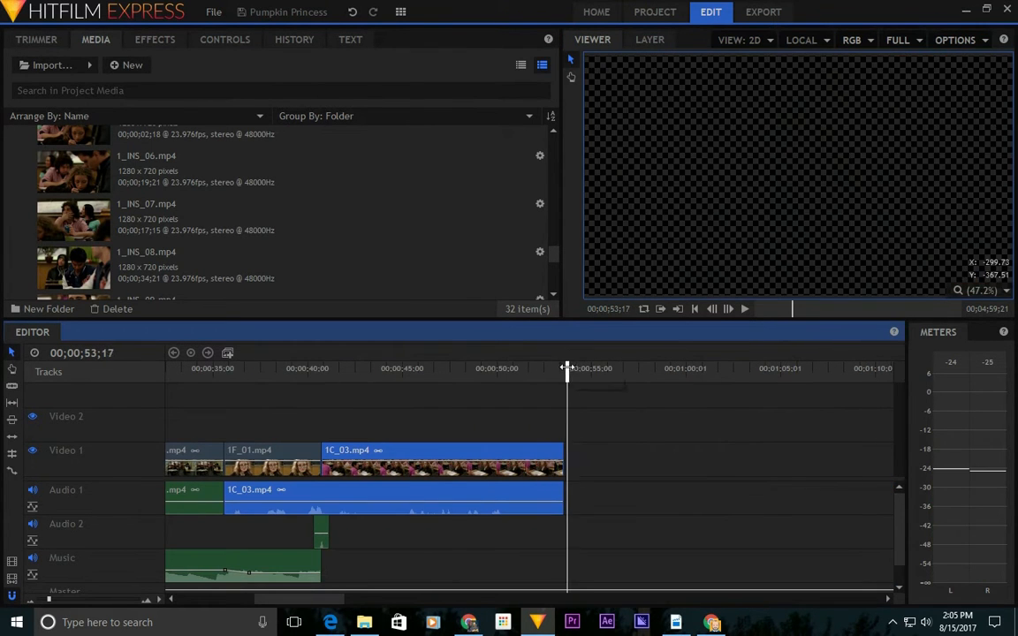
{"action": "left_click_drag", "start_coordinate": [564, 368], "coordinate": [562, 369]}
In the screenplay PDF, highlight only the "A few rows behind her" action paragraph about papers being handed back.
{"action": "key", "text": "alt+Tab"}
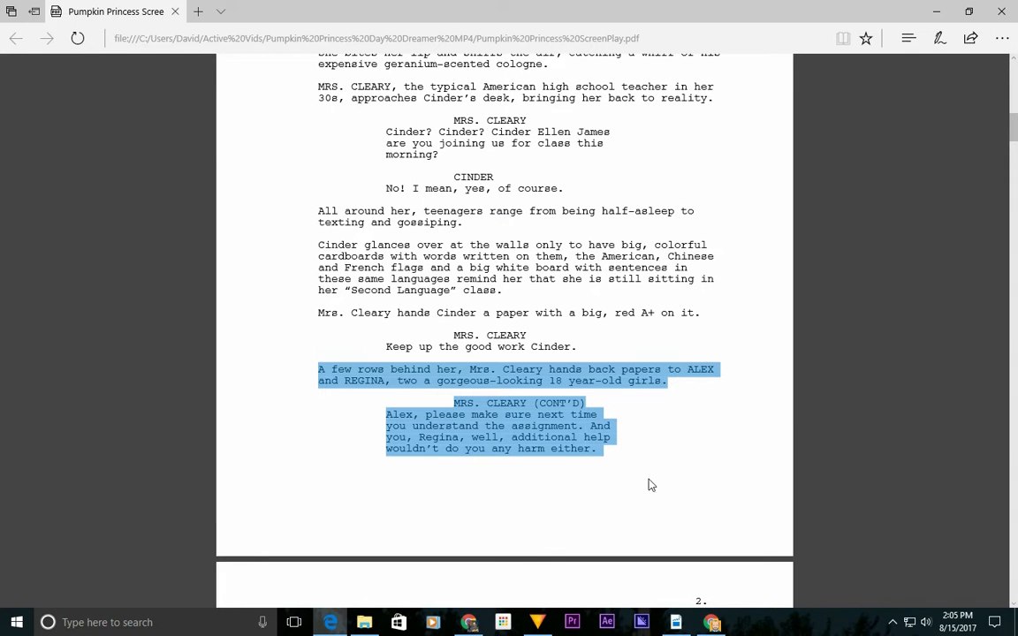
{"action": "left_click_drag", "start_coordinate": [558, 448], "coordinate": [564, 448]}
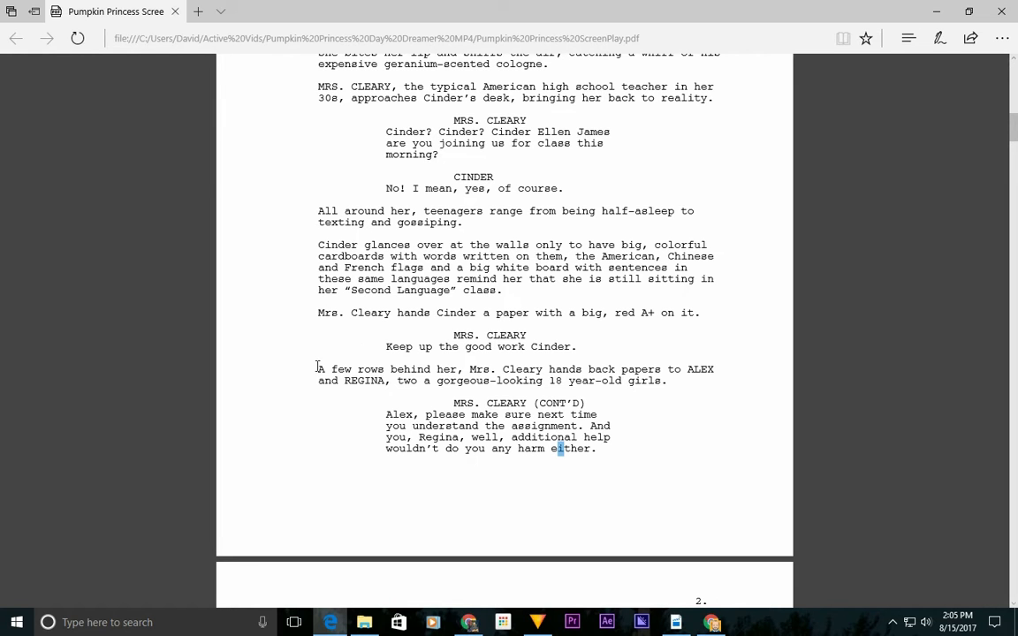
{"action": "left_click_drag", "start_coordinate": [318, 368], "coordinate": [704, 418]}
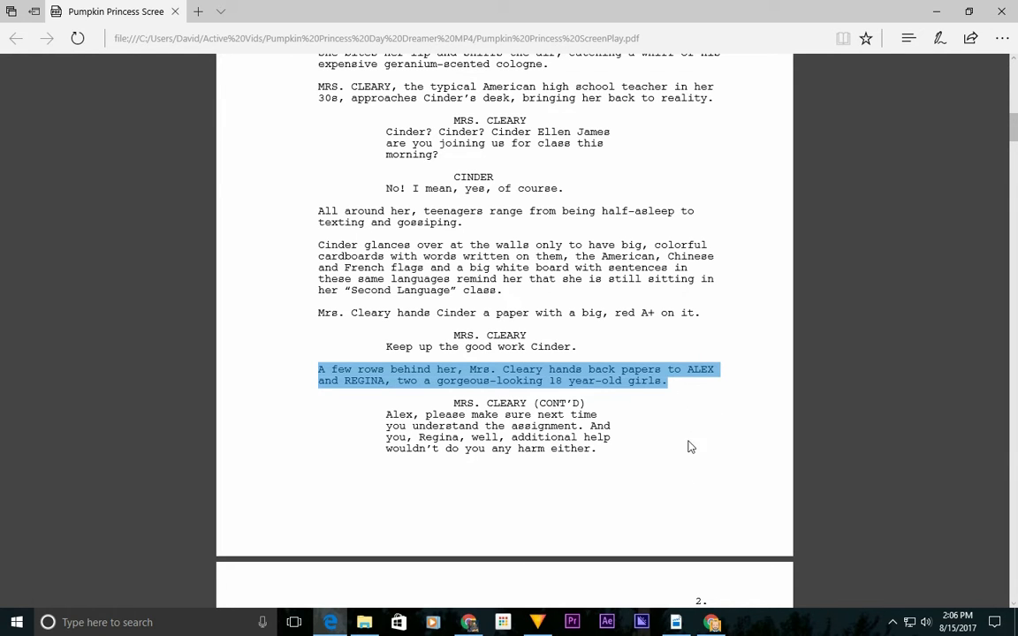
Switch back to HitFilm Express and open 1D_03.mp4 from the Clips folder in the Trimmer.
{"action": "key", "text": "alt+Tab"}
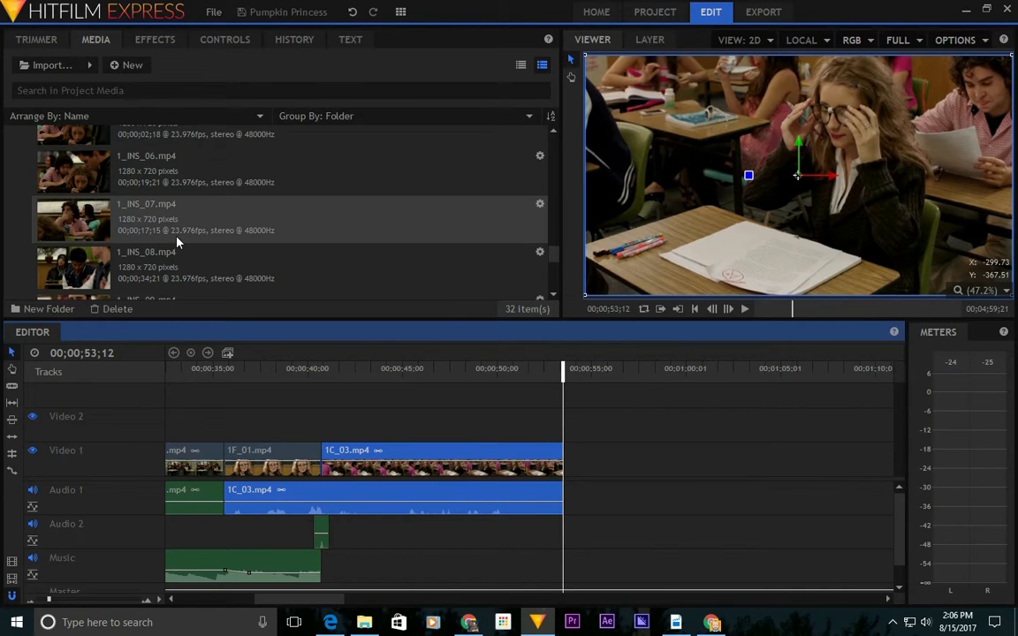
{"action": "scroll", "coordinate": [221, 207], "scroll_direction": "down", "scroll_amount": 2}
{"action": "scroll", "coordinate": [215, 216], "scroll_direction": "down", "scroll_amount": 5}
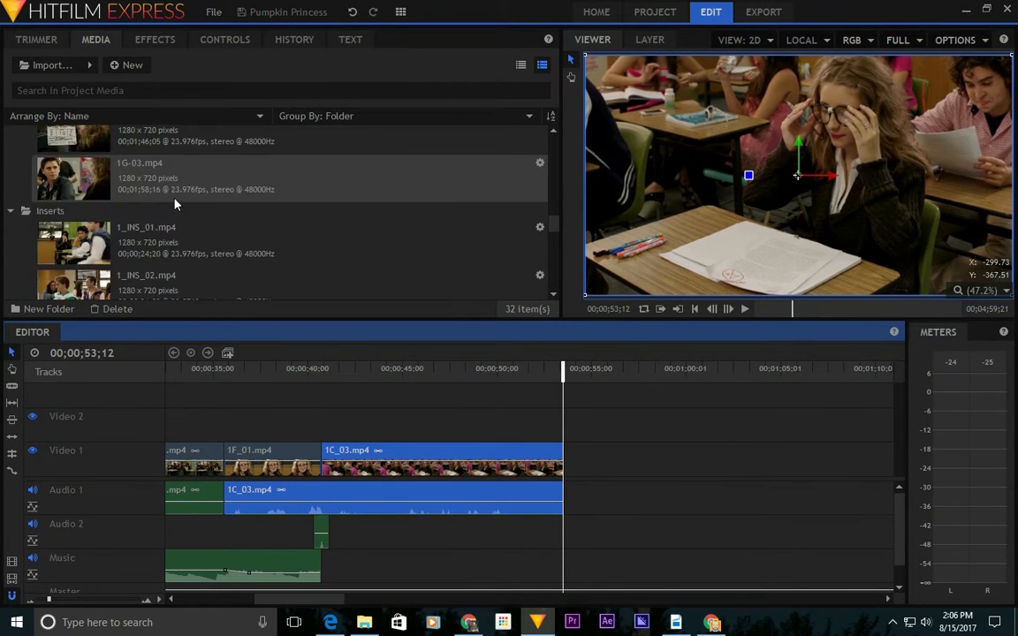
{"action": "scroll", "coordinate": [234, 214], "scroll_direction": "up", "scroll_amount": 1}
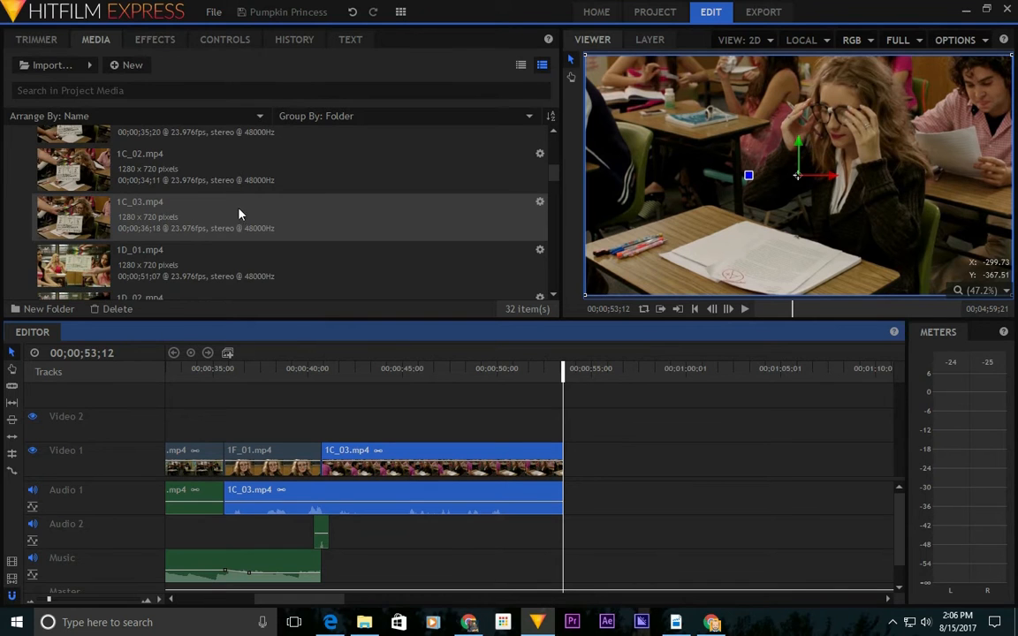
{"action": "scroll", "coordinate": [278, 223], "scroll_direction": "down", "scroll_amount": 2}
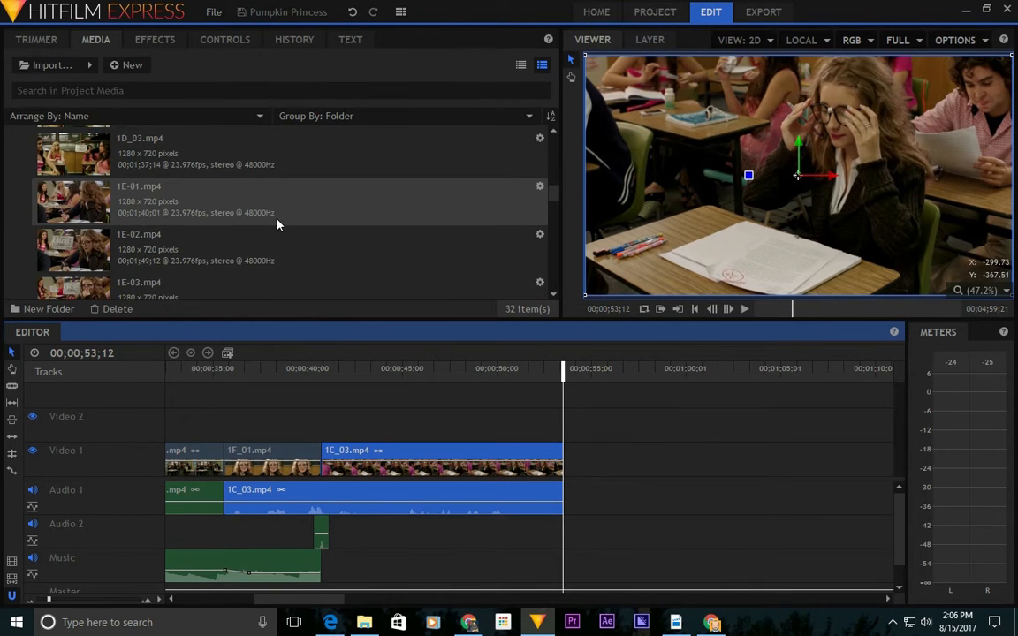
{"action": "scroll", "coordinate": [256, 181], "scroll_direction": "down", "scroll_amount": 2}
{"action": "double_click", "coordinate": [239, 157]}
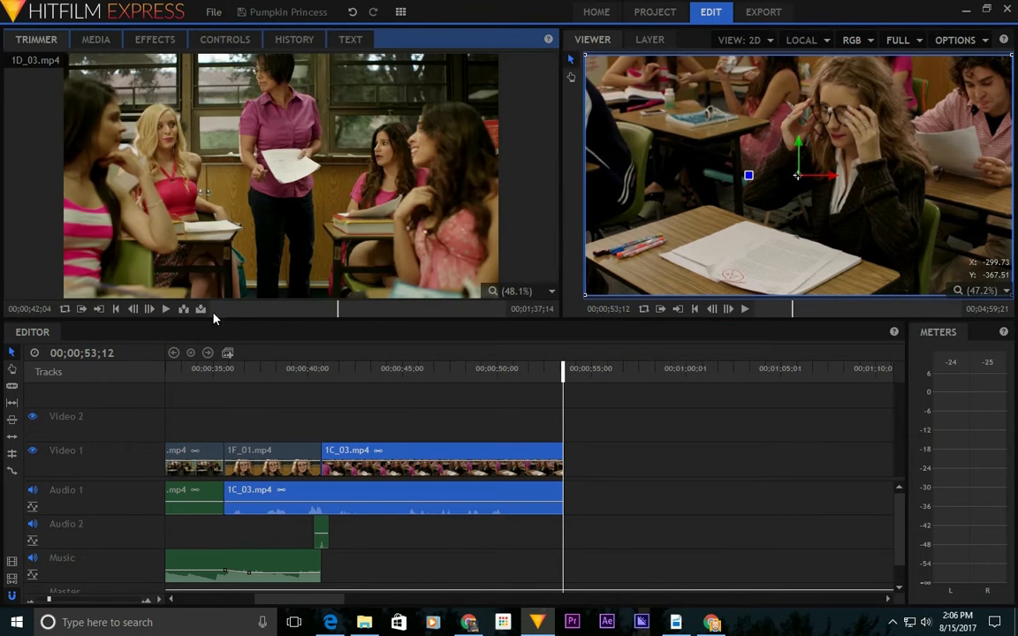
Play 1D_03.mp4 briefly from 00;00;42;04, and again from its start until 00;00;27;21, to find the teacher handing back papers.
{"action": "left_click", "coordinate": [166, 309]}
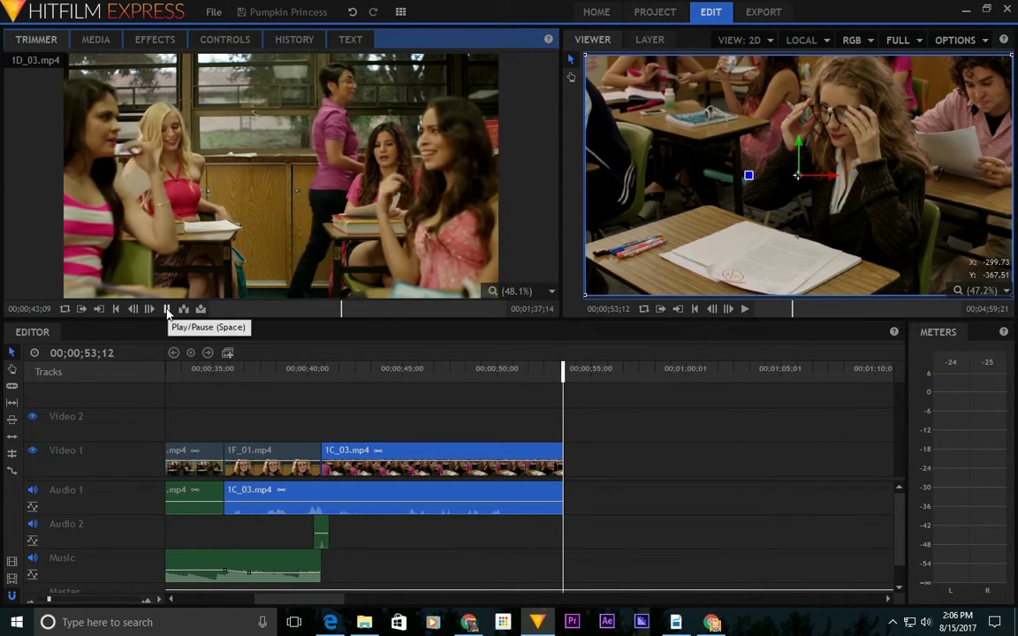
{"action": "left_click", "coordinate": [215, 309]}
{"action": "left_click", "coordinate": [168, 308]}
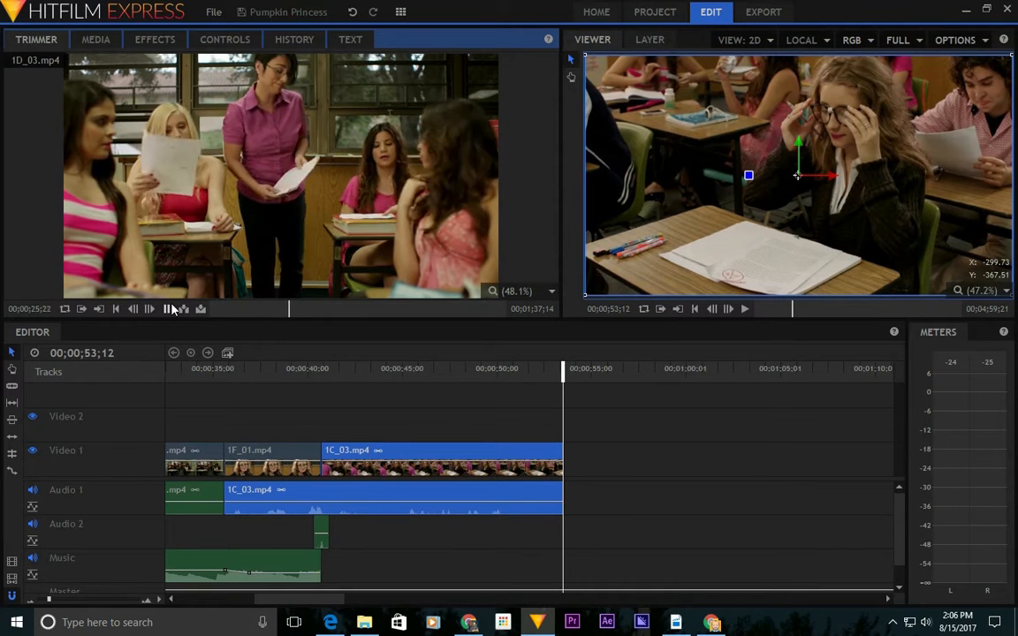
{"action": "left_click", "coordinate": [171, 308]}
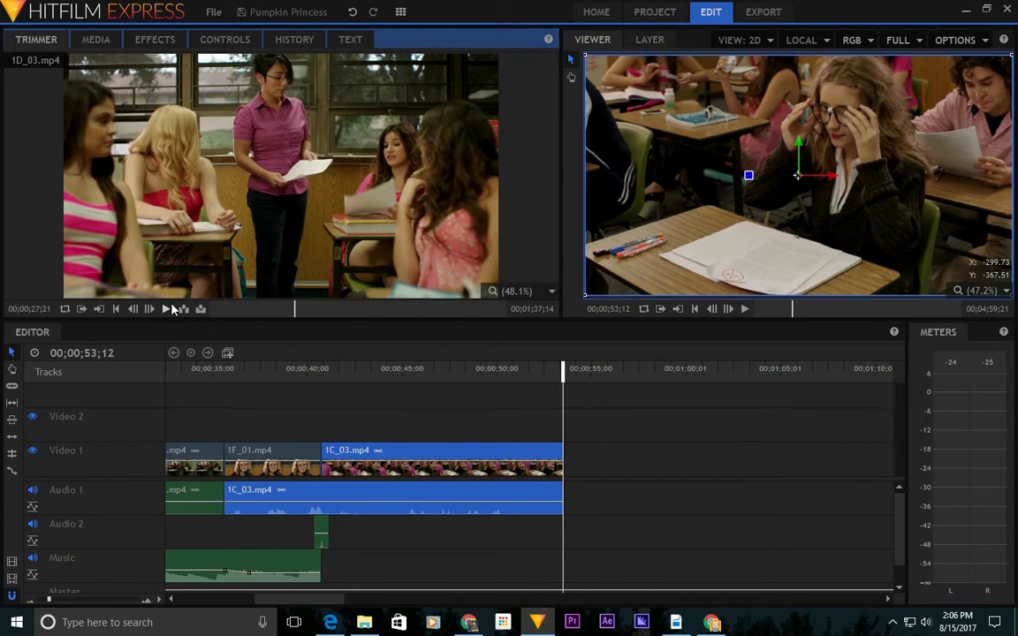
Review 1D_03.mp4 in the Trimmer back to 00;00;11;06 to judge whether the shot fits after 1C_03.mp4.
{"action": "left_click", "coordinate": [80, 39]}
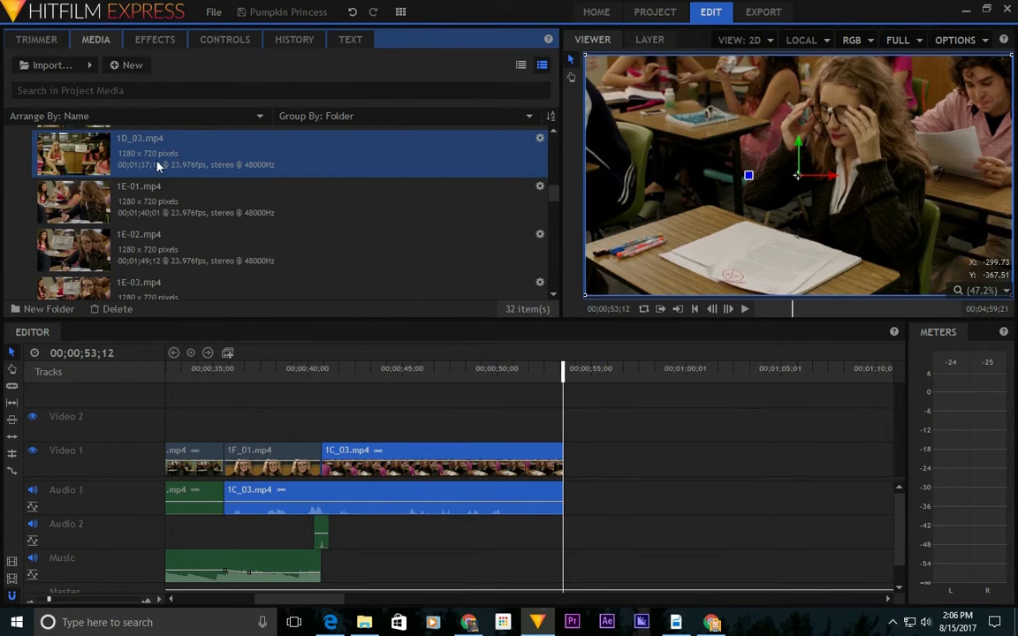
{"action": "left_click", "coordinate": [35, 39]}
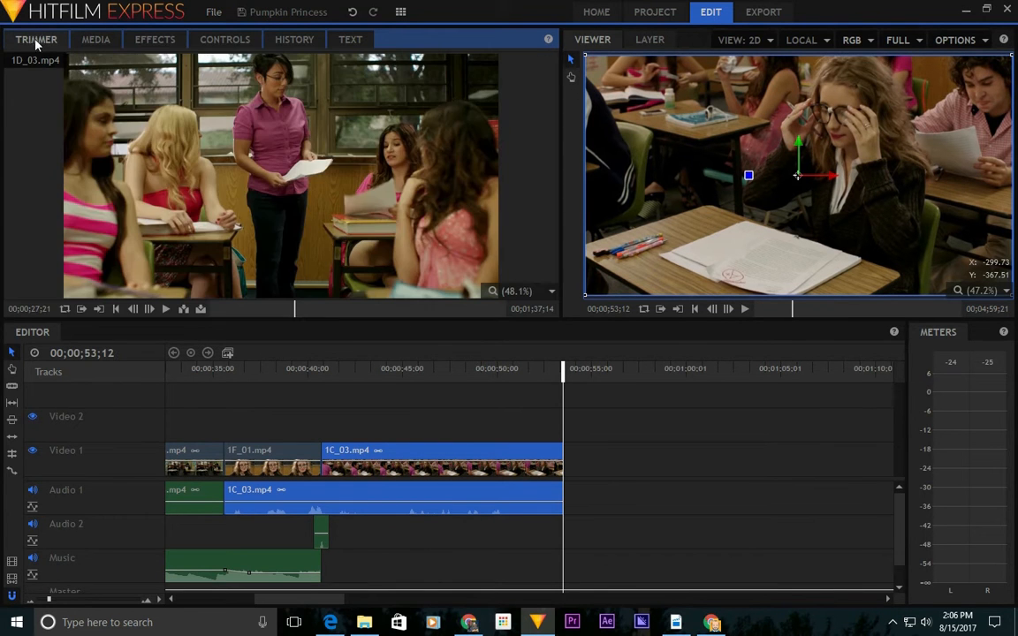
{"action": "left_click", "coordinate": [227, 309]}
{"action": "left_click_drag", "start_coordinate": [227, 314], "coordinate": [246, 311]}
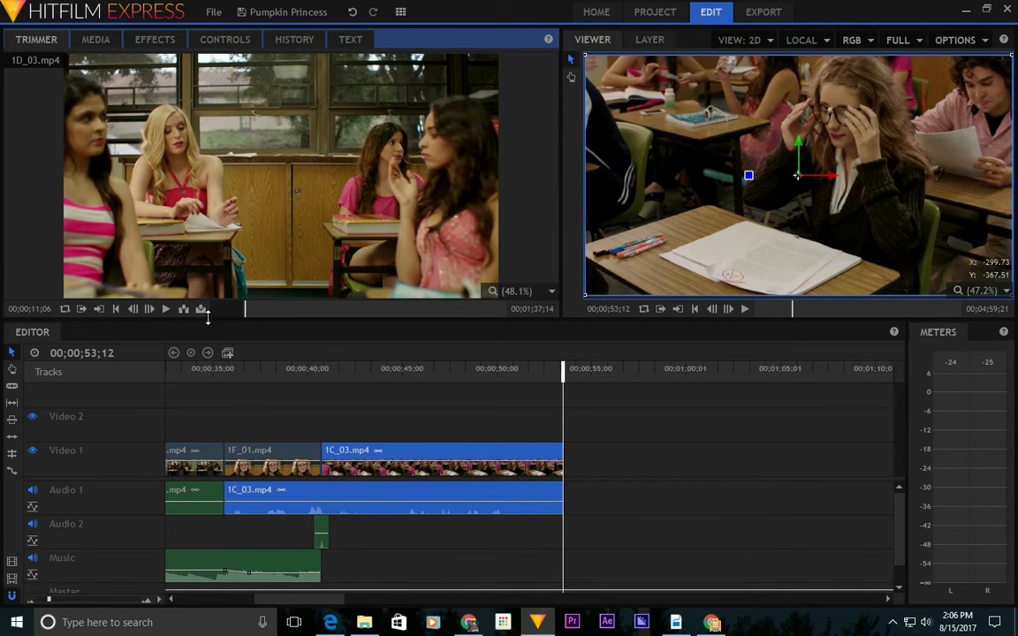
{"action": "left_click", "coordinate": [636, 376]}
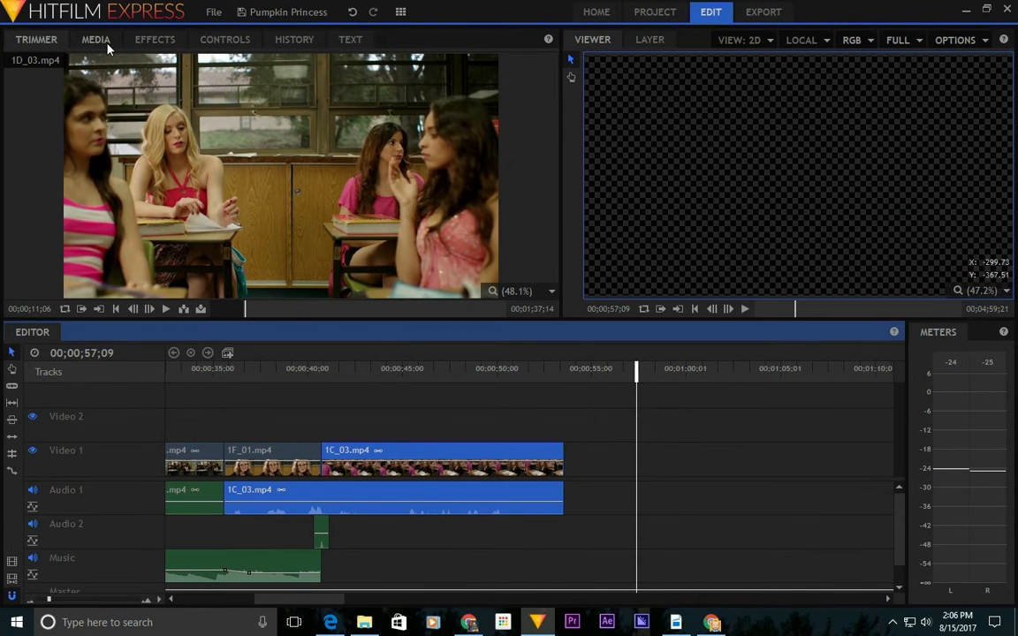
{"action": "left_click", "coordinate": [102, 41]}
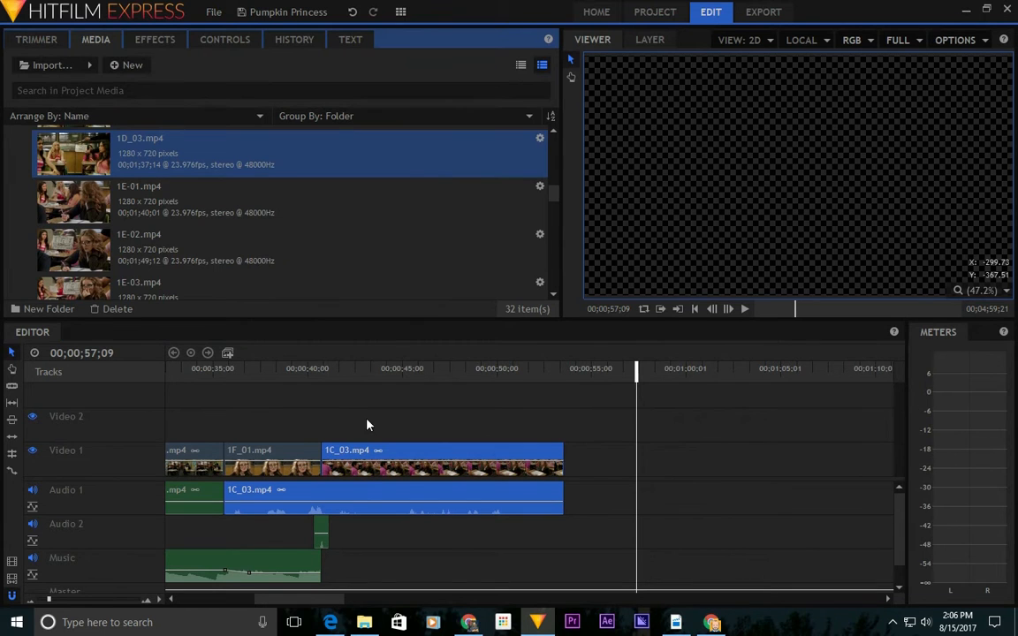
{"action": "left_click", "coordinate": [39, 40]}
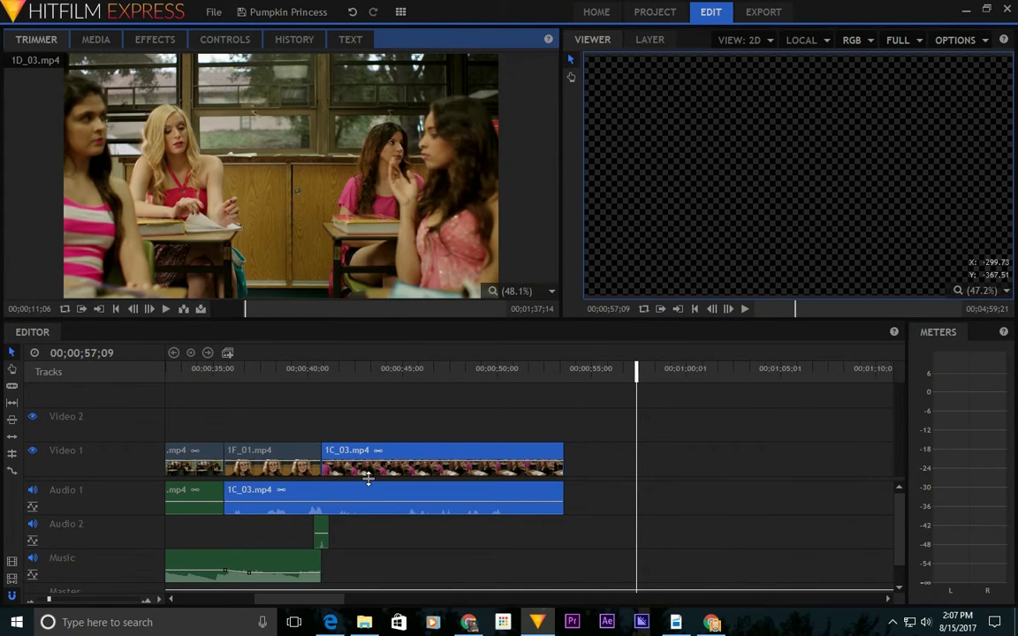
{"action": "left_click", "coordinate": [92, 40]}
Open 1C_03.mp4 from the project media in the Trimmer and scrub near its end.
{"action": "scroll", "coordinate": [191, 237], "scroll_direction": "up", "scroll_amount": 2}
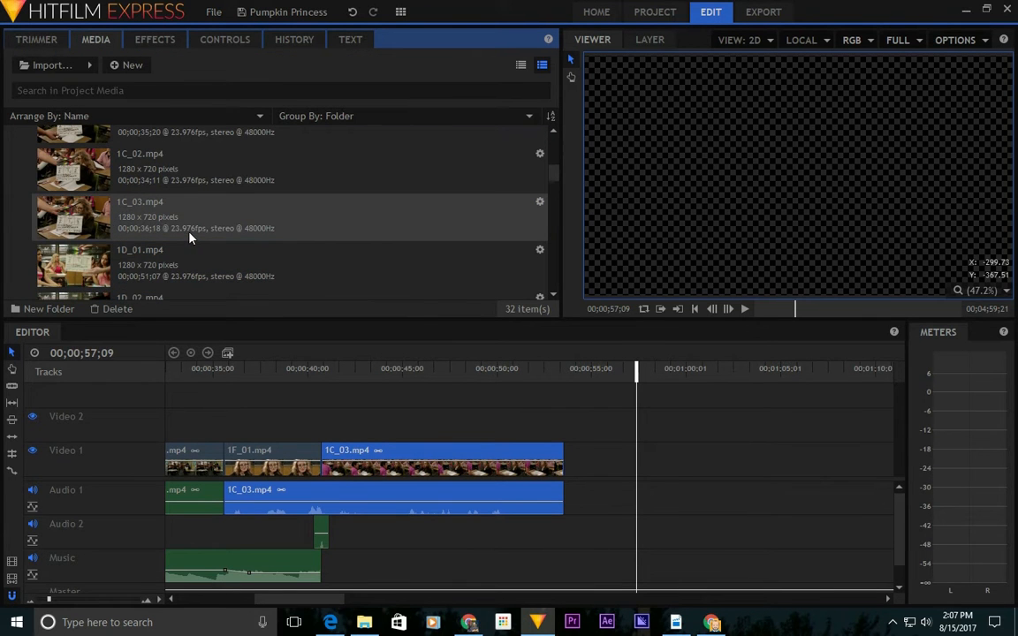
{"action": "left_click", "coordinate": [203, 227]}
{"action": "left_click", "coordinate": [31, 40]}
{"action": "left_click_drag", "start_coordinate": [474, 319], "coordinate": [510, 322]}
{"action": "left_click", "coordinate": [100, 44]}
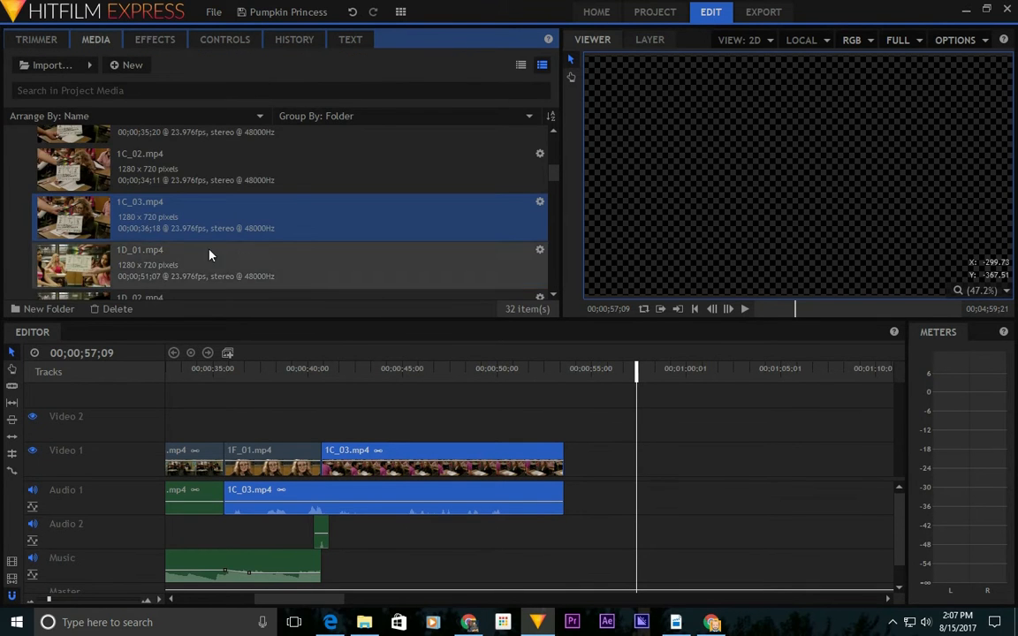
Open 1B_03.mp4 in the Trimmer and scrub back to 00;00;34;03 to examine the teacher at the student's desk.
{"action": "scroll", "coordinate": [309, 252], "scroll_direction": "up", "scroll_amount": 3}
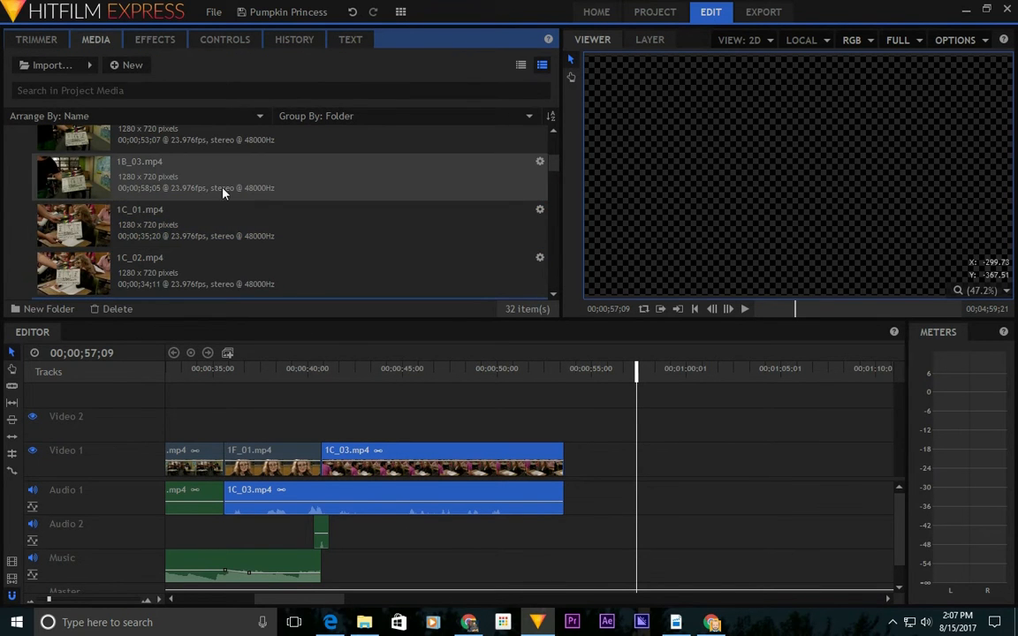
{"action": "scroll", "coordinate": [234, 229], "scroll_direction": "up", "scroll_amount": 2}
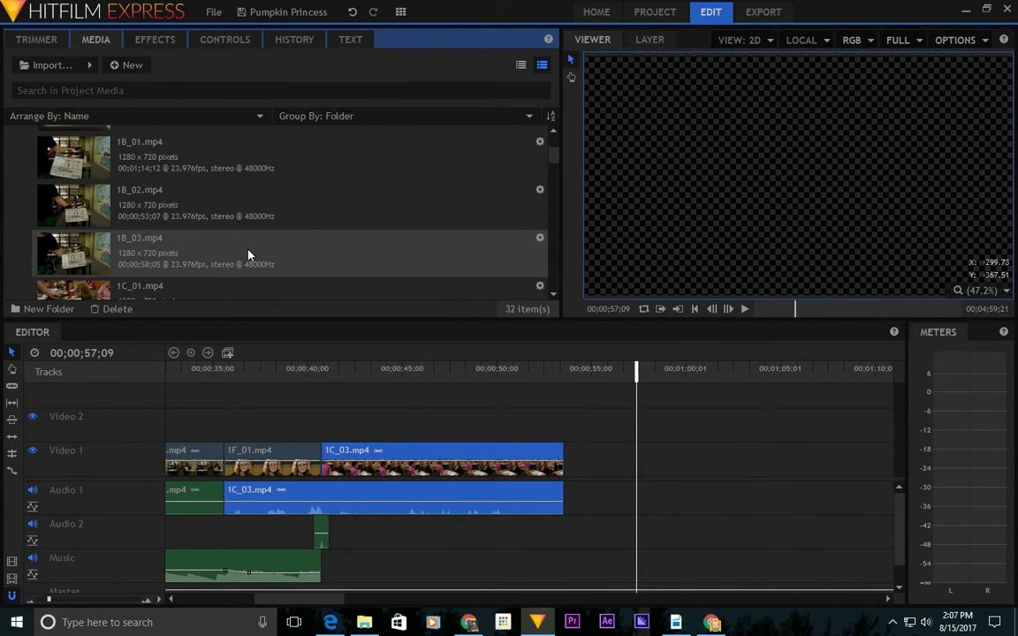
{"action": "left_click", "coordinate": [34, 39]}
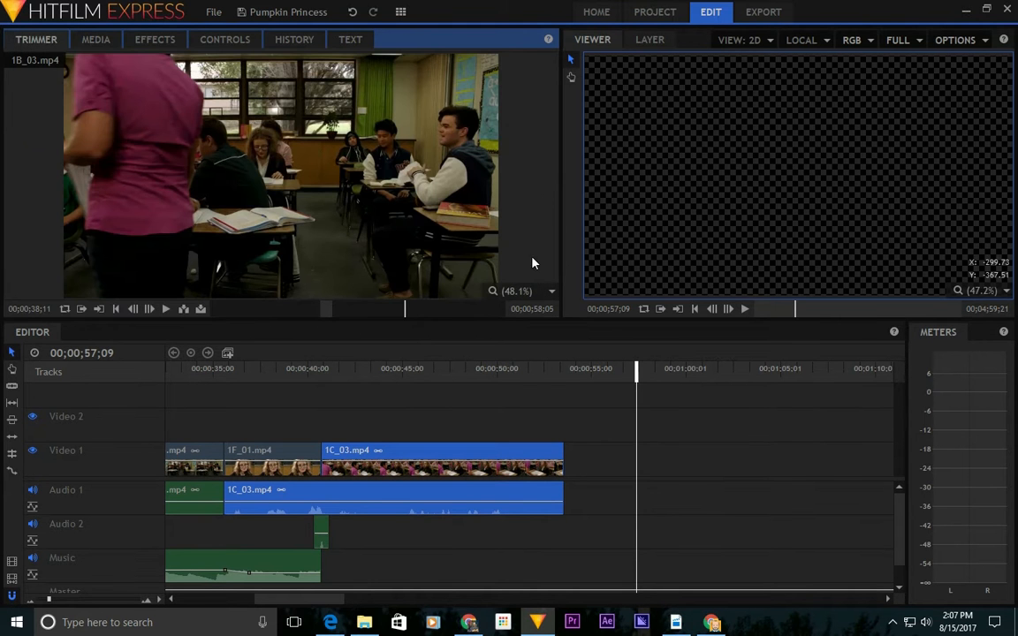
{"action": "left_click_drag", "start_coordinate": [445, 308], "coordinate": [382, 311]}
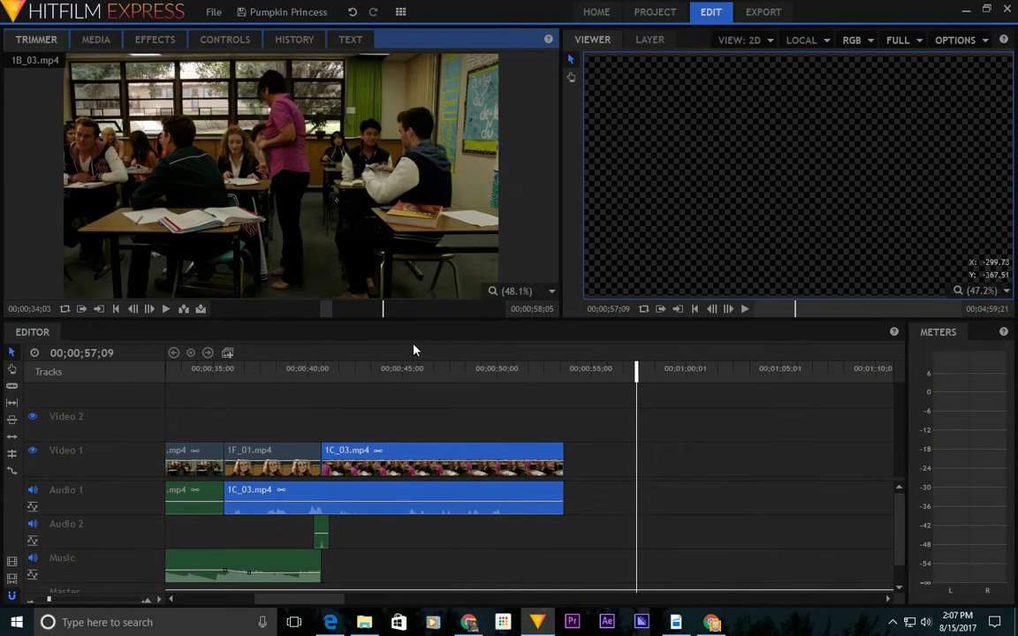
Play the end of 1C_03.mp4 on the timeline and compare its action with 1B_03.mp4 at 00;00;36;09.
{"action": "left_click", "coordinate": [465, 380]}
{"action": "key", "text": "space"}
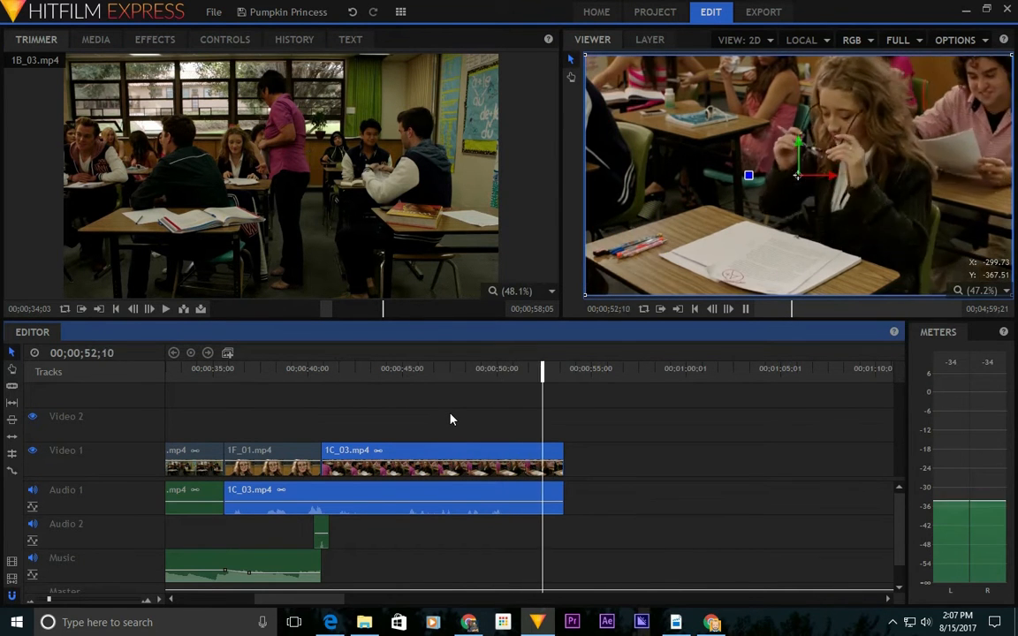
{"action": "left_click", "coordinate": [518, 375]}
{"action": "left_click_drag", "start_coordinate": [518, 375], "coordinate": [500, 379]}
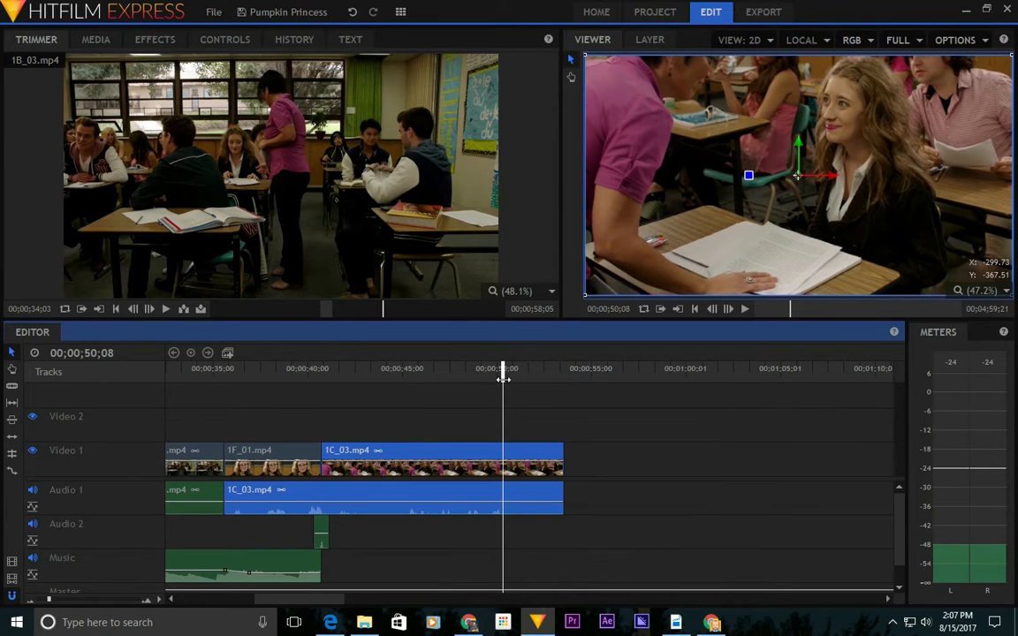
{"action": "mouse_move", "coordinate": [398, 312]}
{"action": "left_mouse_down"}
{"action": "mouse_move", "coordinate": [363, 311]}
{"action": "mouse_move", "coordinate": [405, 316]}
{"action": "mouse_move", "coordinate": [395, 321]}
{"action": "left_mouse_up"}
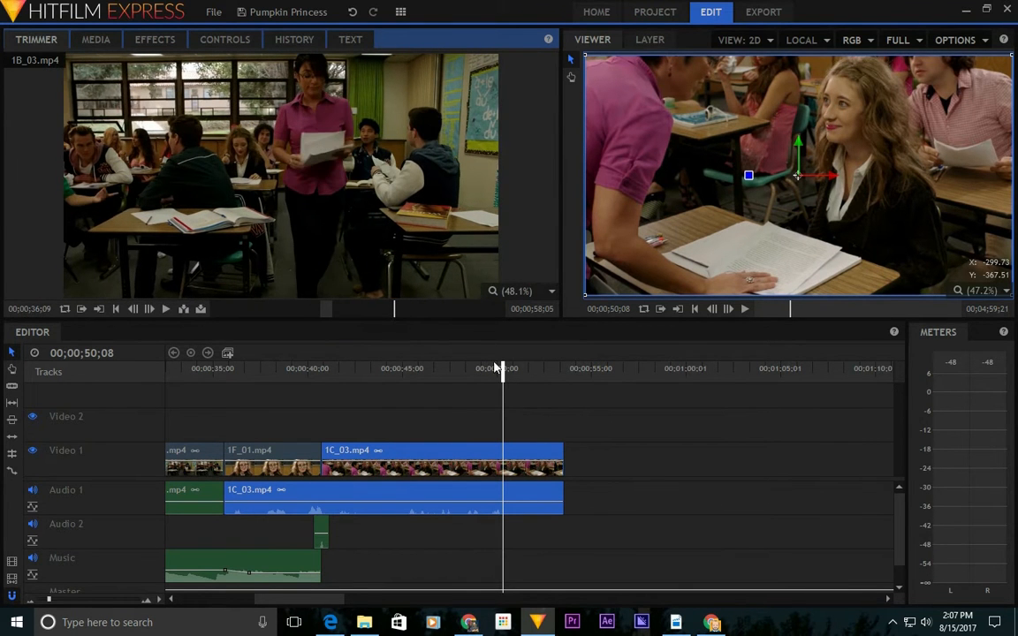
{"action": "left_click_drag", "start_coordinate": [503, 366], "coordinate": [553, 364]}
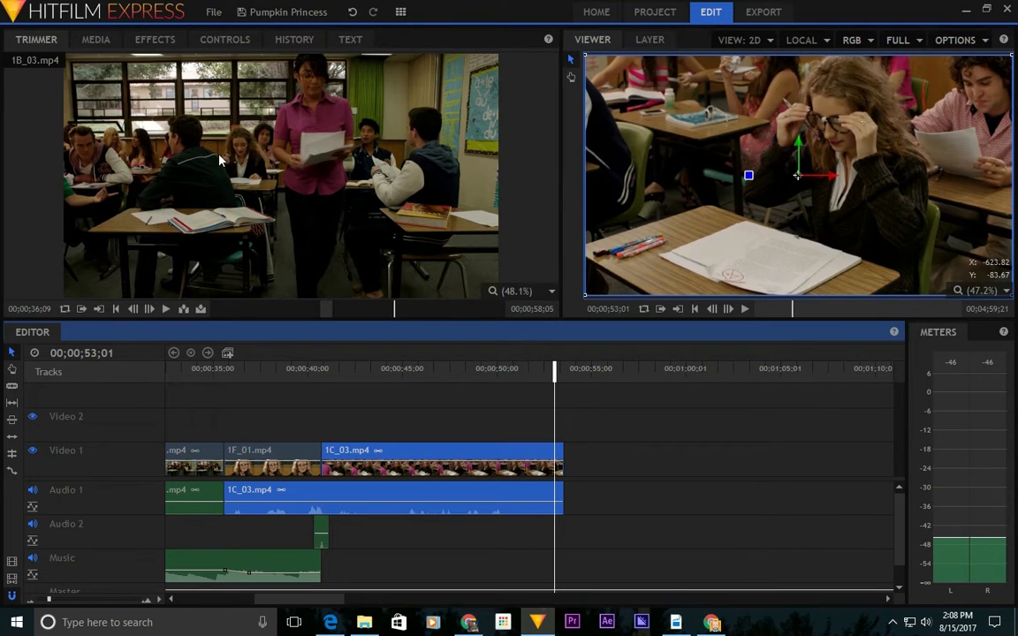
Open 1B_02.mp4 in the Trimmer and scrub to 00;00;42;09 to examine the teacher walking away from the desk.
{"action": "left_click", "coordinate": [95, 39]}
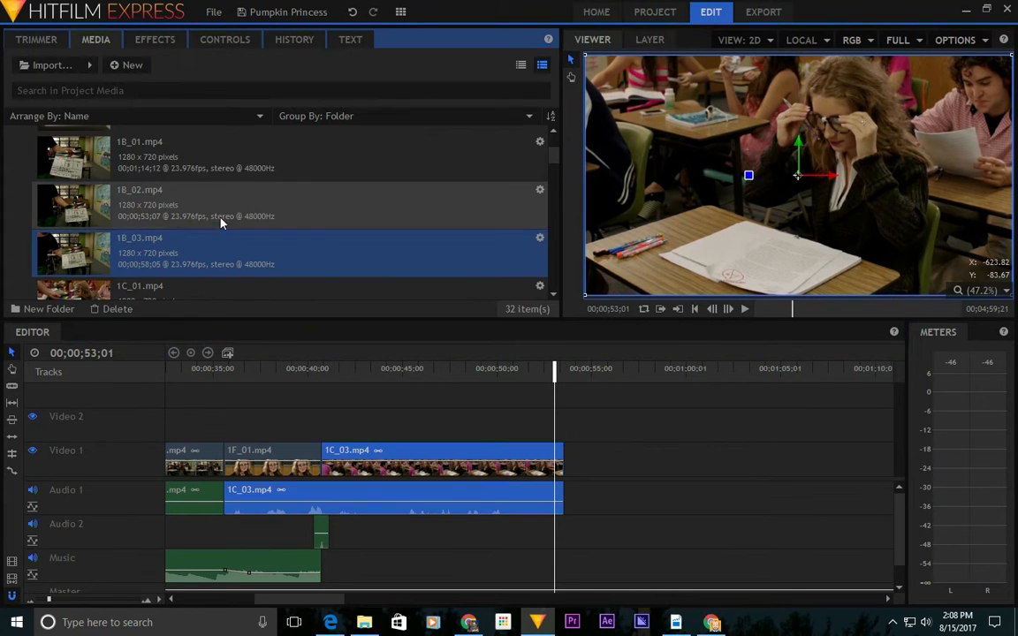
{"action": "left_click", "coordinate": [195, 201]}
{"action": "left_click", "coordinate": [43, 40]}
{"action": "left_click_drag", "start_coordinate": [391, 310], "coordinate": [506, 314]}
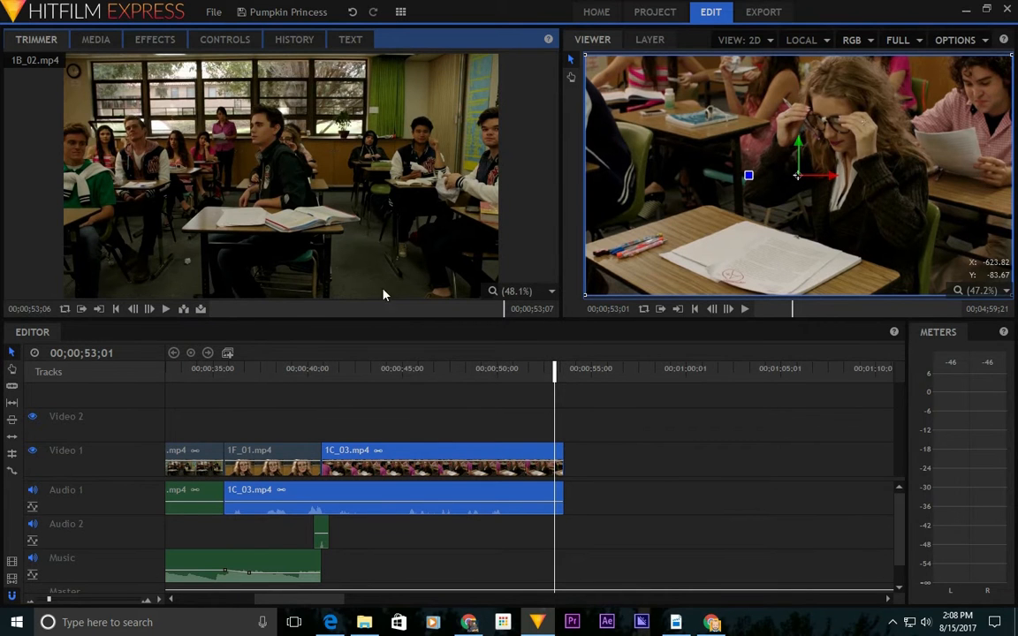
{"action": "left_click_drag", "start_coordinate": [494, 315], "coordinate": [444, 315]}
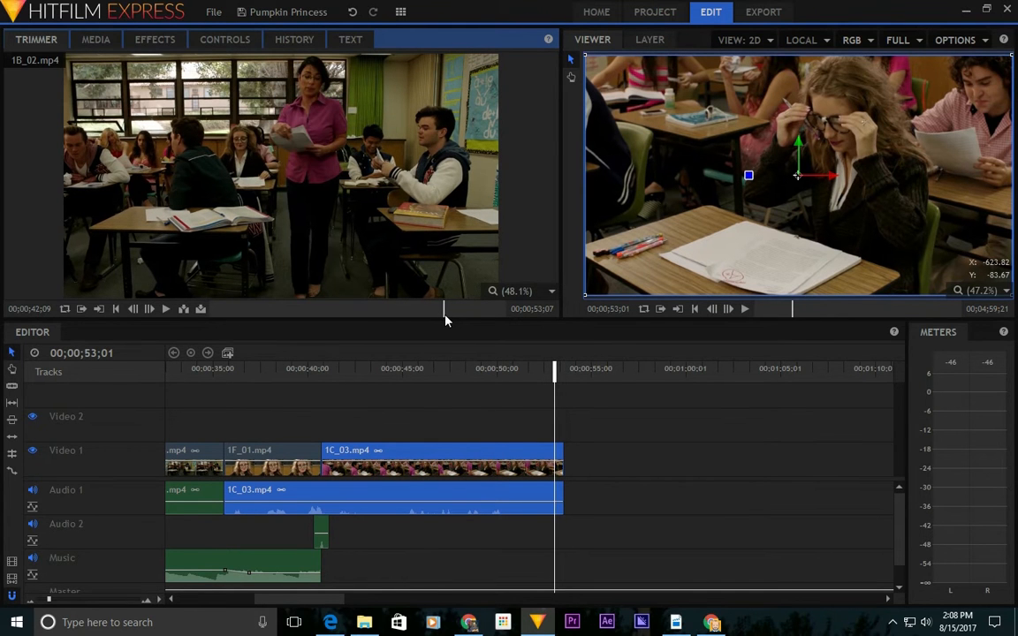
Extend the end of 1C_03.mp4 on the timeline by about one second and play the lengthened ending.
{"action": "left_click_drag", "start_coordinate": [553, 369], "coordinate": [565, 369]}
{"action": "left_click_drag", "start_coordinate": [567, 457], "coordinate": [582, 460]}
{"action": "left_click_drag", "start_coordinate": [576, 376], "coordinate": [443, 364]}
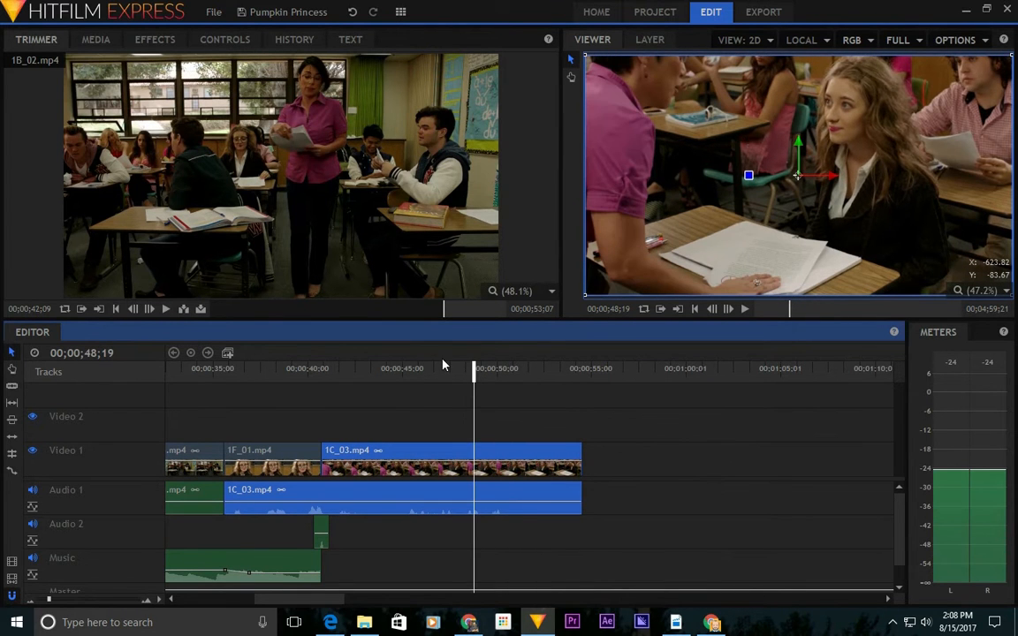
{"action": "key", "text": "space"}
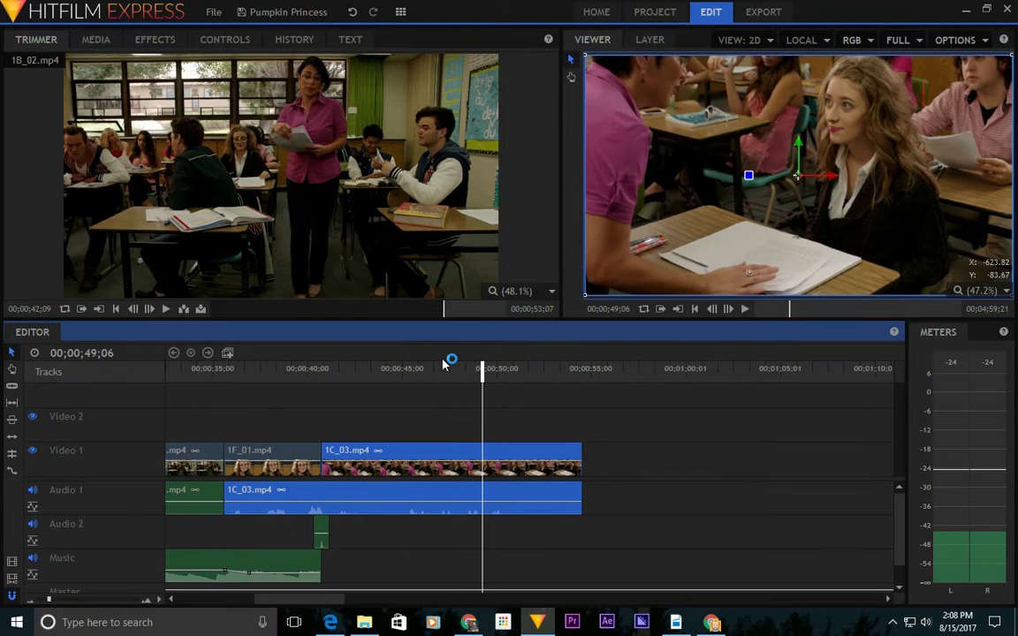
{"action": "left_click", "coordinate": [198, 369]}
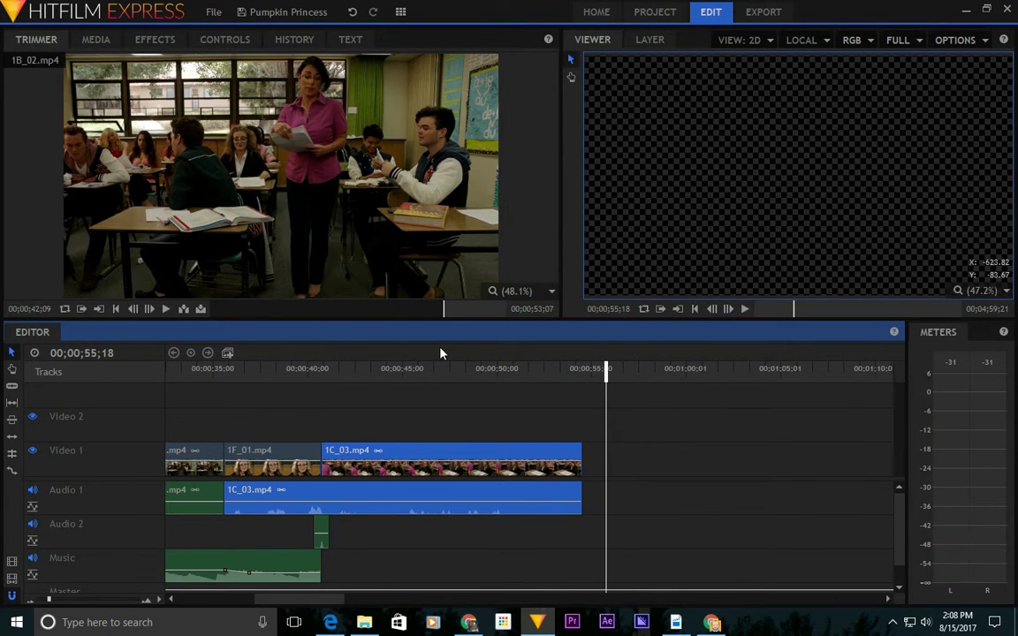
Check 1B_02.mp4 at 00;00;38;03, and reopen 1B_03.mp4 in the Trimmer at 00;00;35;16.
{"action": "left_click_drag", "start_coordinate": [346, 372], "coordinate": [368, 374]}
{"action": "left_click_drag", "start_coordinate": [441, 314], "coordinate": [420, 309]}
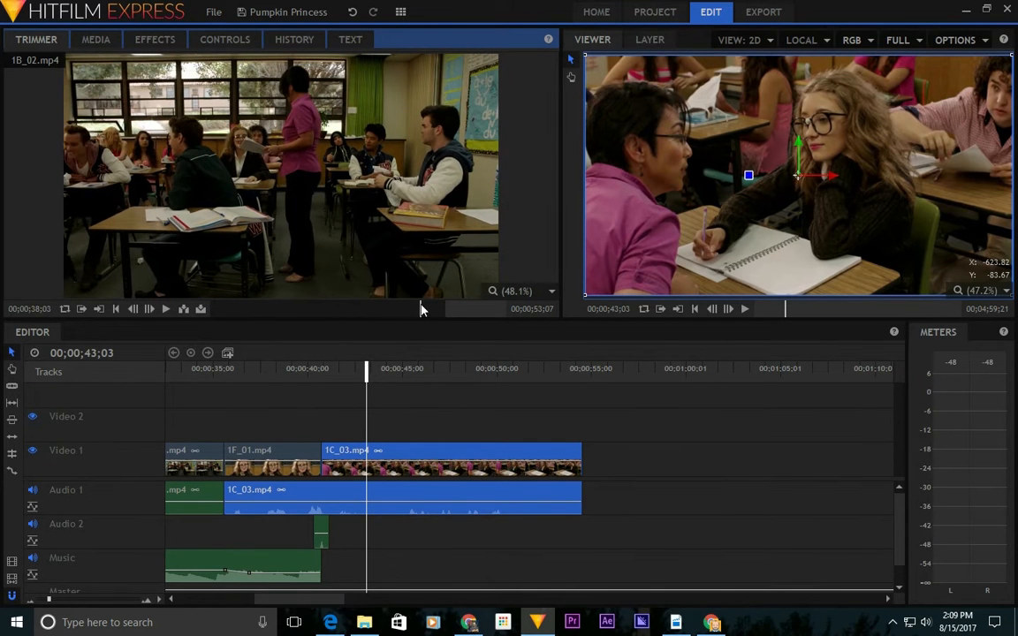
{"action": "left_click", "coordinate": [88, 44]}
{"action": "left_click", "coordinate": [170, 255]}
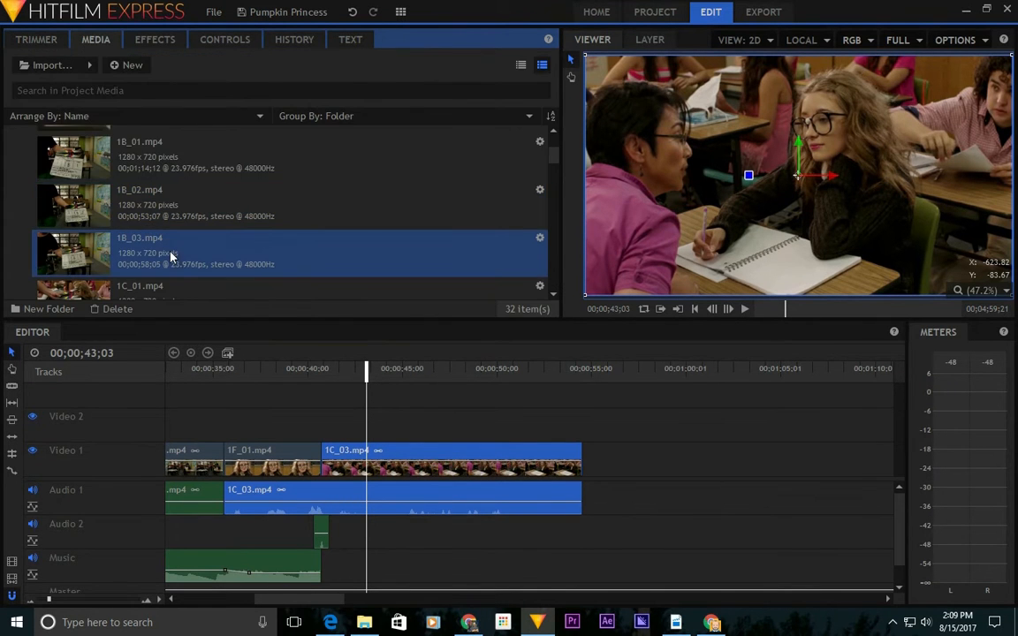
{"action": "left_click", "coordinate": [48, 42]}
{"action": "left_click_drag", "start_coordinate": [360, 312], "coordinate": [391, 315]}
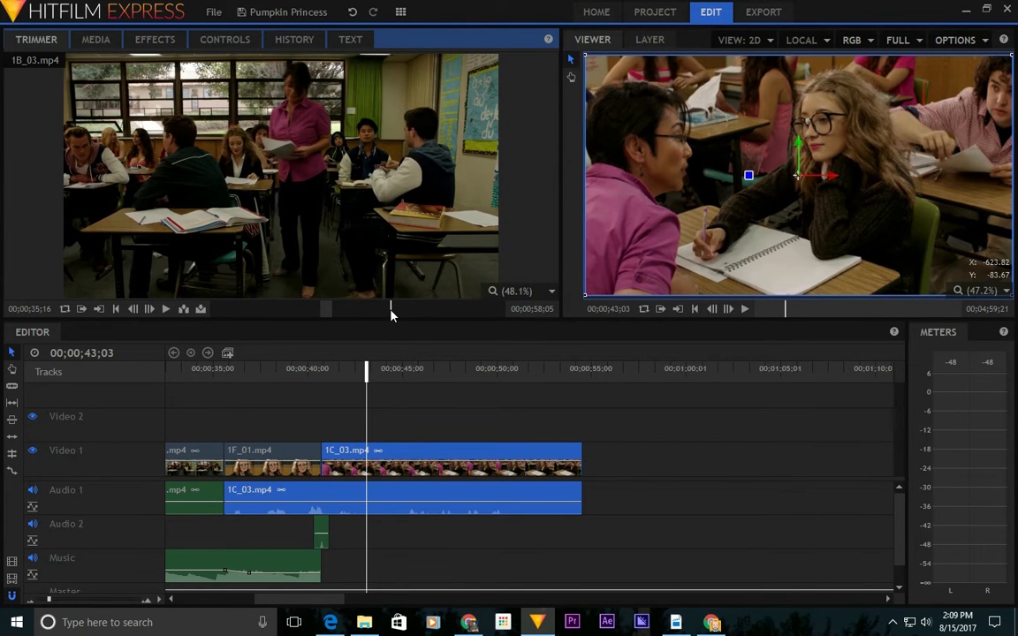
Trim 1C_03.mp4 to end at 00;00;51;17 and add 1B_03.mp4 from 00;00;36;02 to 00;00;40;15 directly after it.
{"action": "left_click_drag", "start_coordinate": [371, 377], "coordinate": [531, 383]}
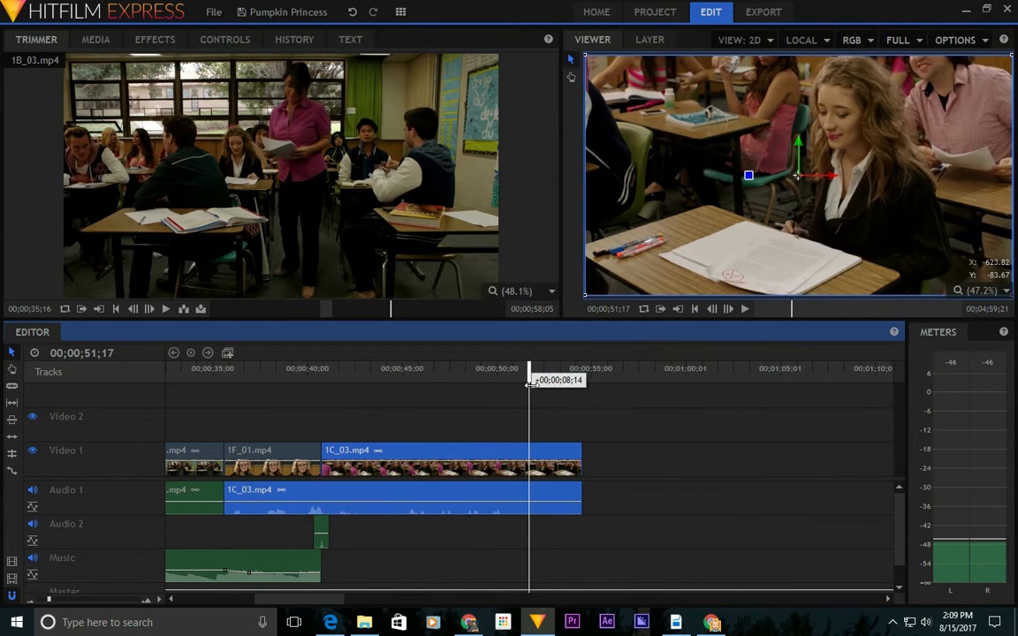
{"action": "left_click_drag", "start_coordinate": [583, 452], "coordinate": [529, 453]}
{"action": "left_click_drag", "start_coordinate": [392, 306], "coordinate": [393, 306]}
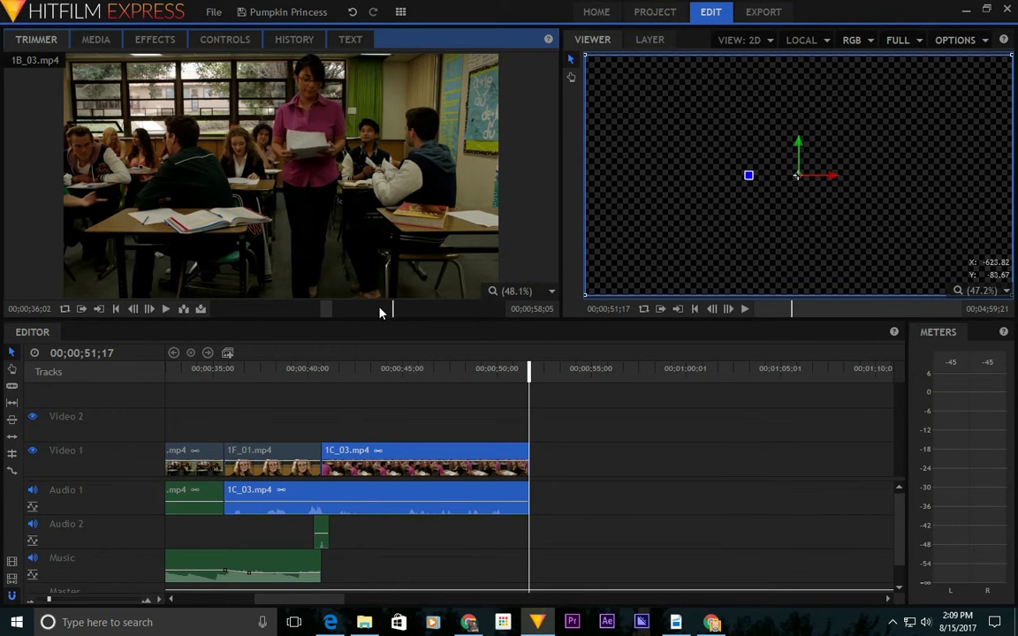
{"action": "left_click", "coordinate": [168, 309]}
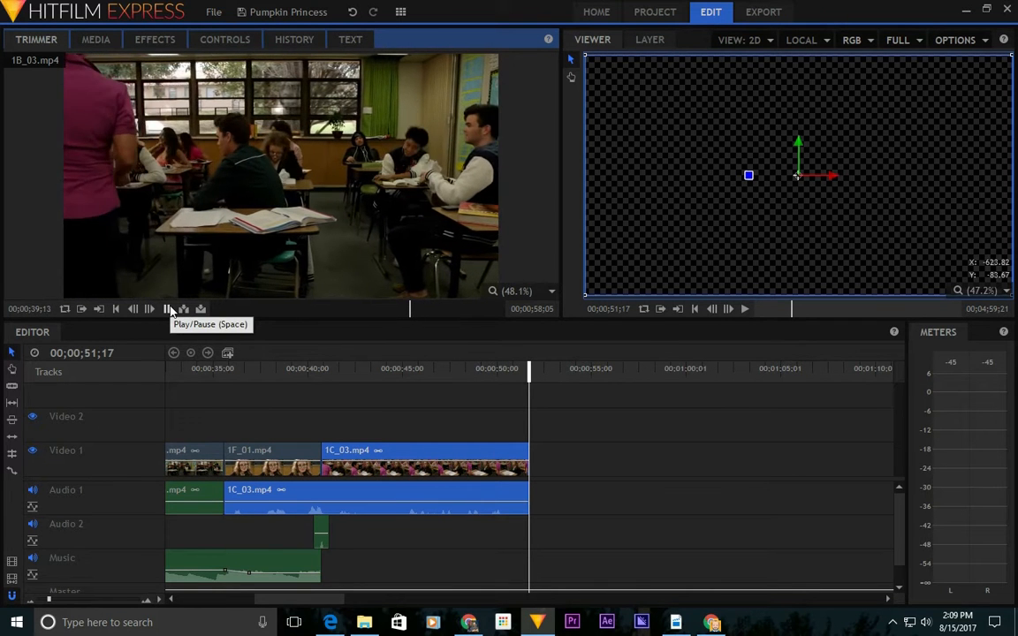
{"action": "left_click", "coordinate": [168, 308]}
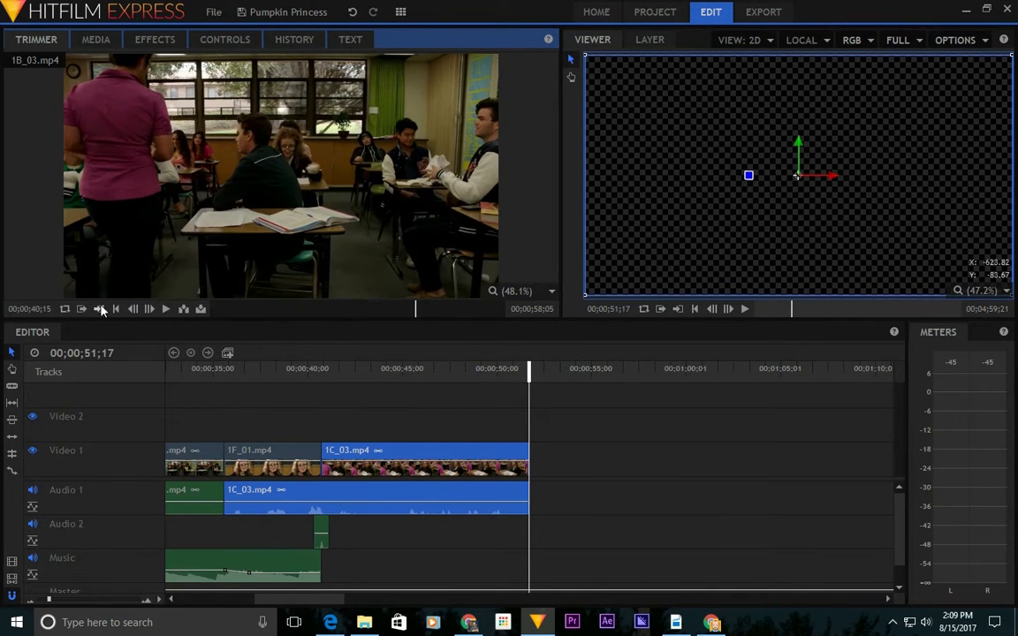
{"action": "left_click", "coordinate": [201, 308]}
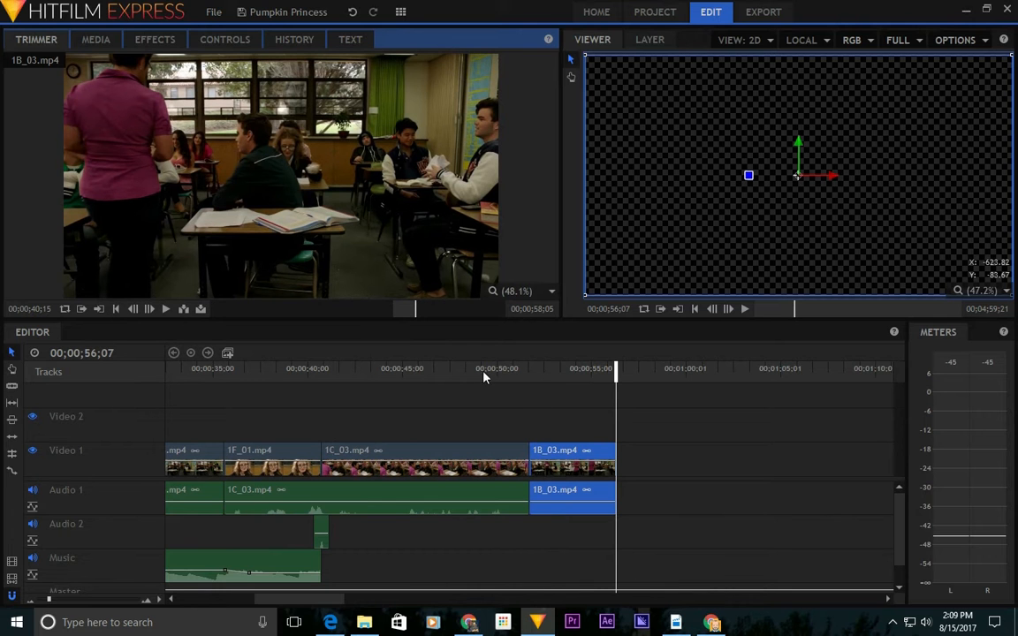
Play the cut from 1C_03.mp4 to 1B_03.mp4 and park the playhead on 1B_03.mp4's last frame, 00;00;56;06.
{"action": "left_click", "coordinate": [457, 370]}
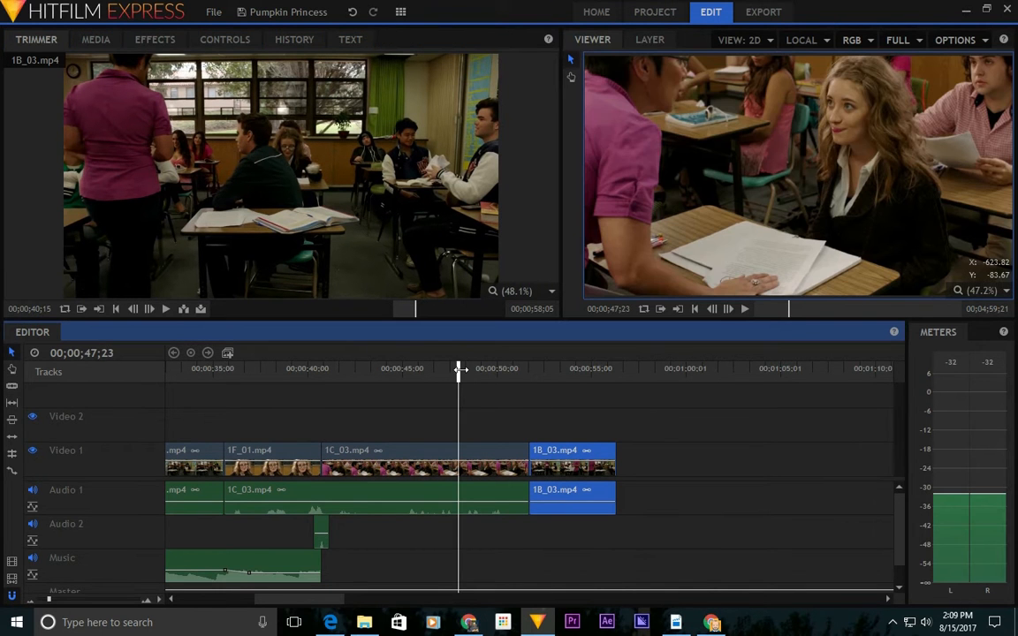
{"action": "key", "text": "space"}
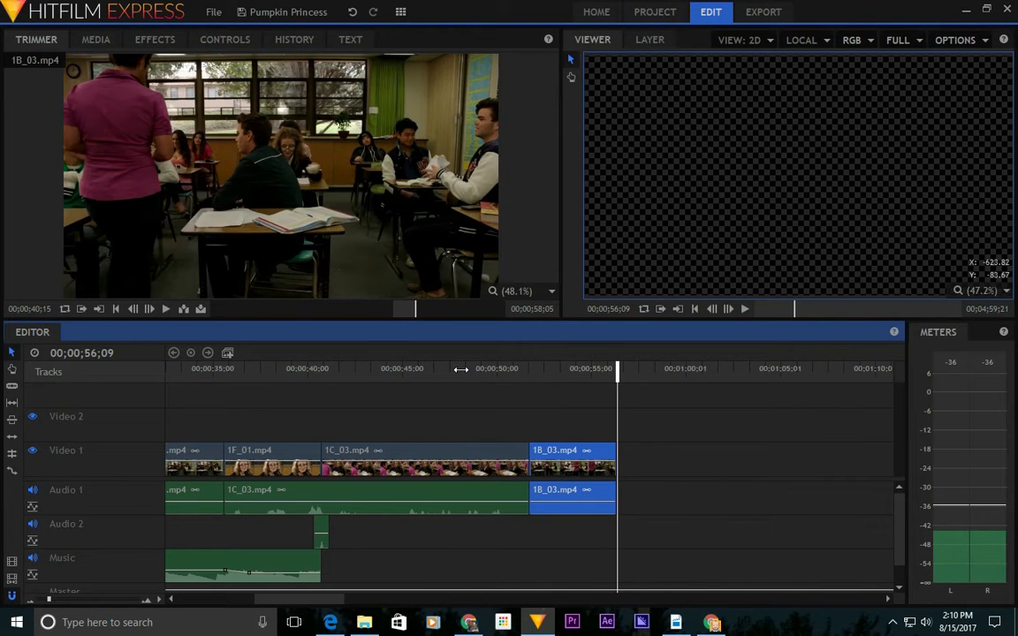
{"action": "key", "text": "Left"}
{"action": "key", "text": "Left"}
{"action": "key", "text": "Left"}
{"action": "key", "text": "Right"}
{"action": "key", "text": "Left"}
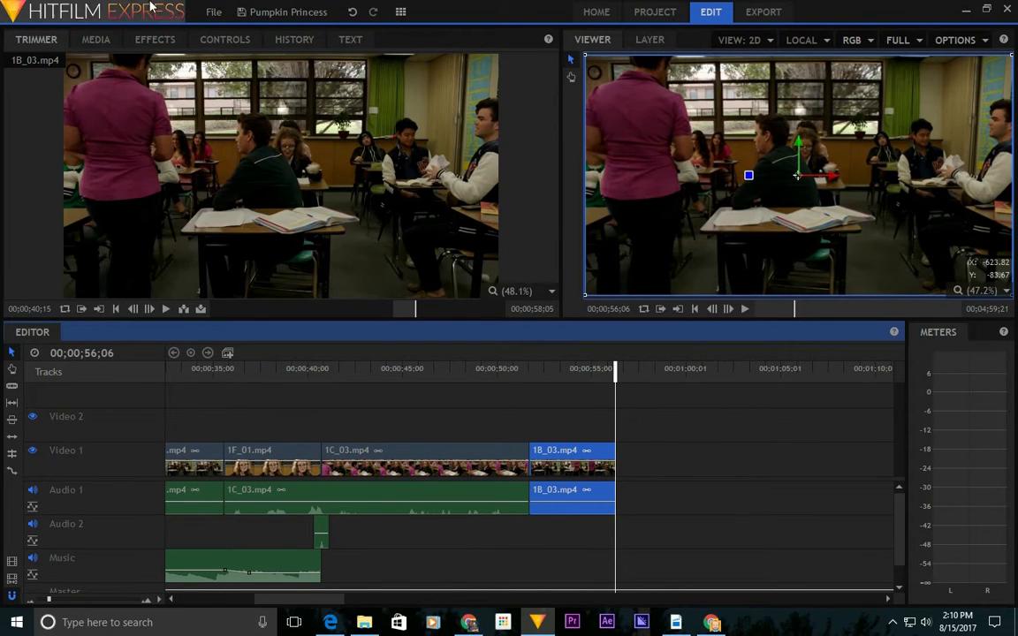
Open 1D_03.mp4 from the project media in the Trimmer.
{"action": "left_click", "coordinate": [95, 39]}
{"action": "scroll", "coordinate": [203, 212], "scroll_direction": "down", "scroll_amount": 5}
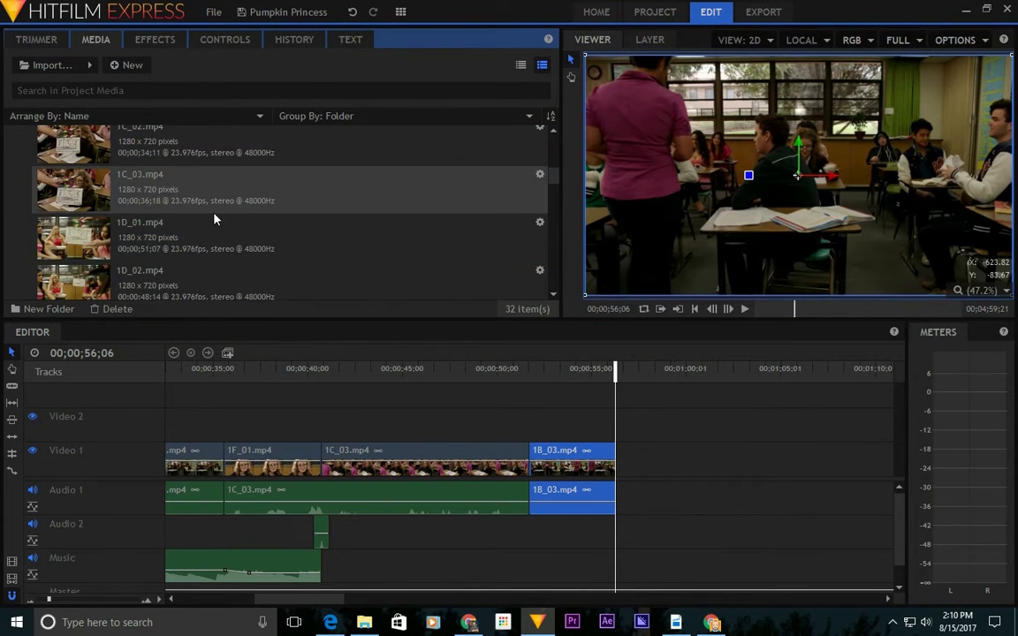
{"action": "scroll", "coordinate": [213, 228], "scroll_direction": "down", "scroll_amount": 2}
{"action": "left_click", "coordinate": [214, 227]}
{"action": "left_click", "coordinate": [36, 39]}
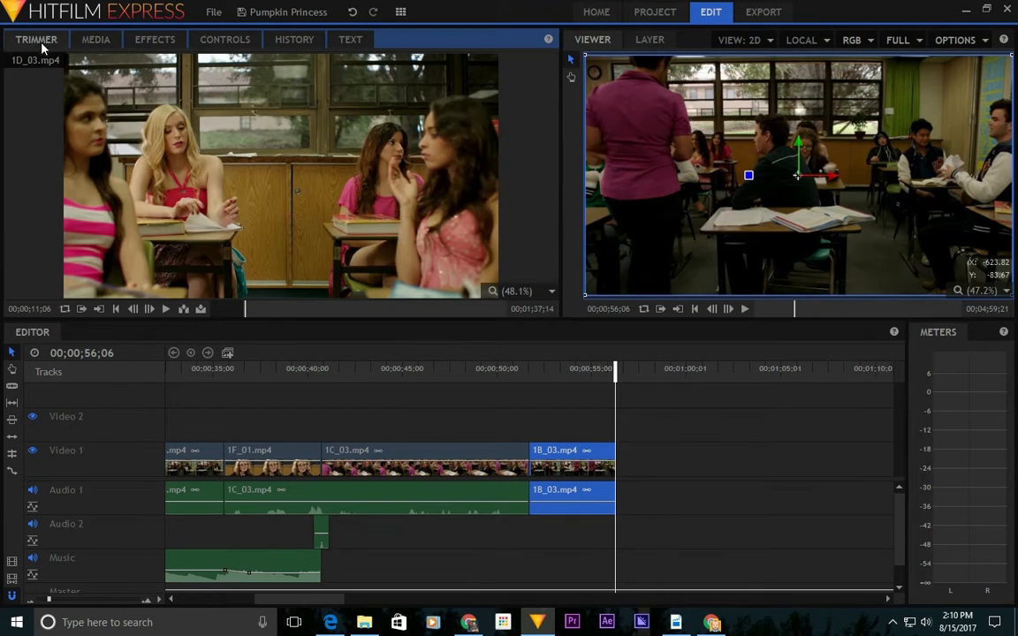
Play 1D_03.mp4 in the Trimmer and set its In point just after 00;00;13;08, before the teacher hands back the papers.
{"action": "left_click", "coordinate": [166, 309]}
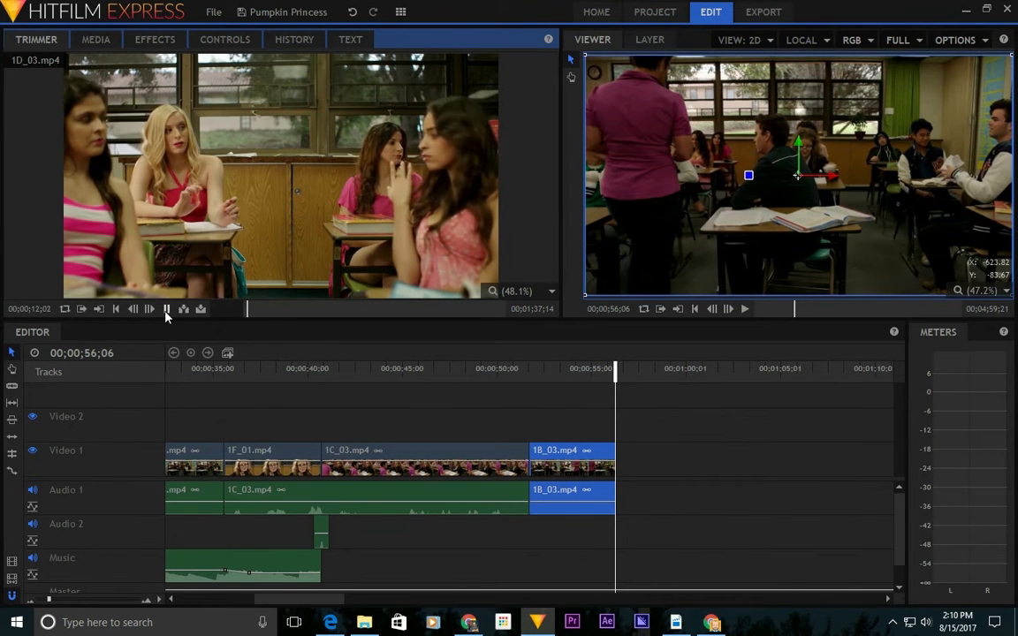
{"action": "left_click", "coordinate": [167, 310]}
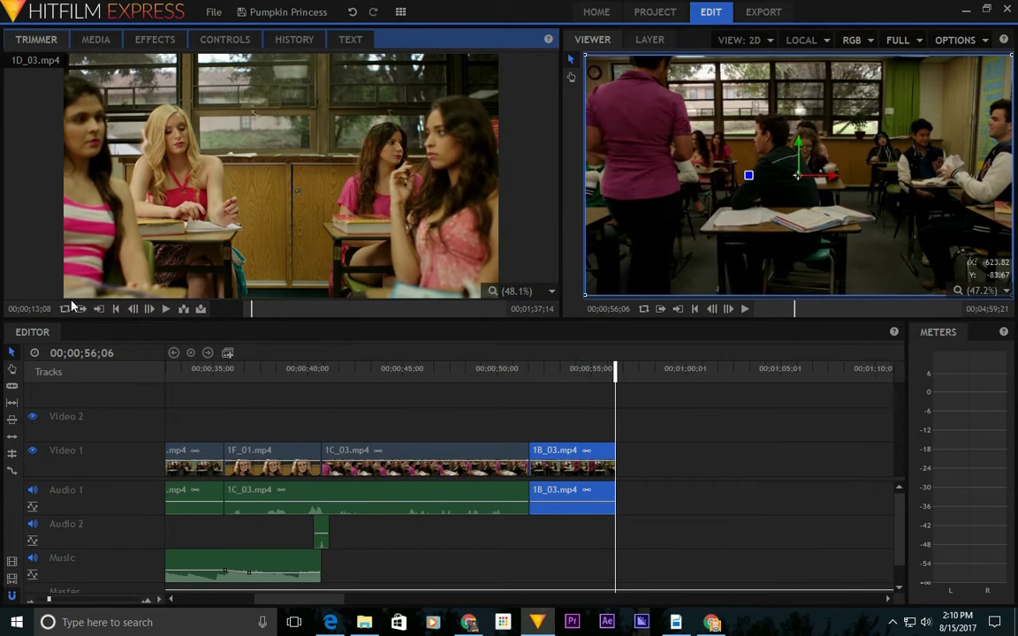
{"action": "left_click", "coordinate": [166, 310]}
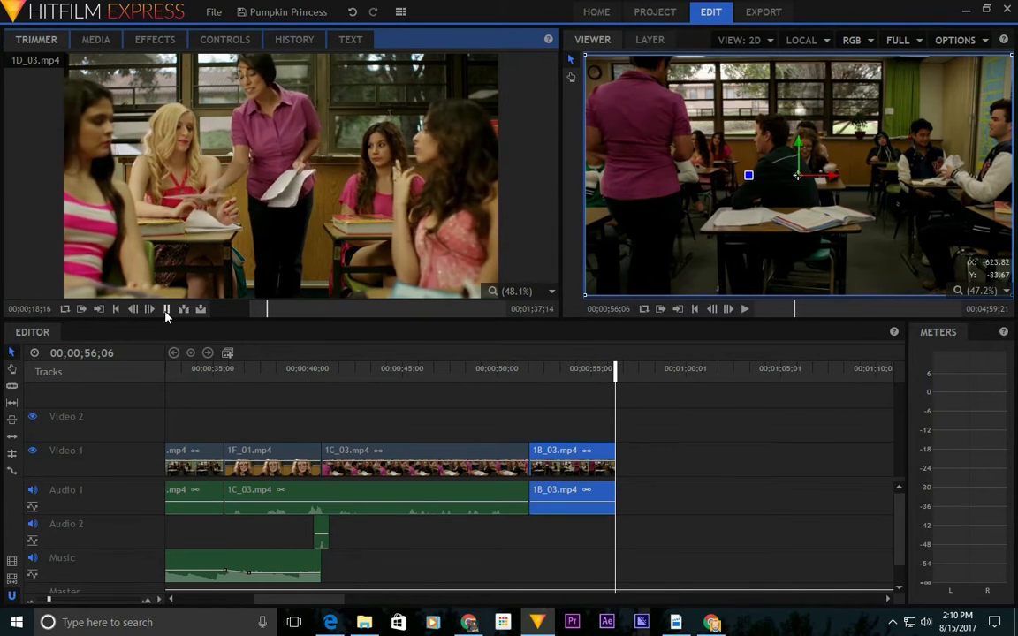
{"action": "left_click", "coordinate": [166, 309]}
{"action": "left_click", "coordinate": [252, 310]}
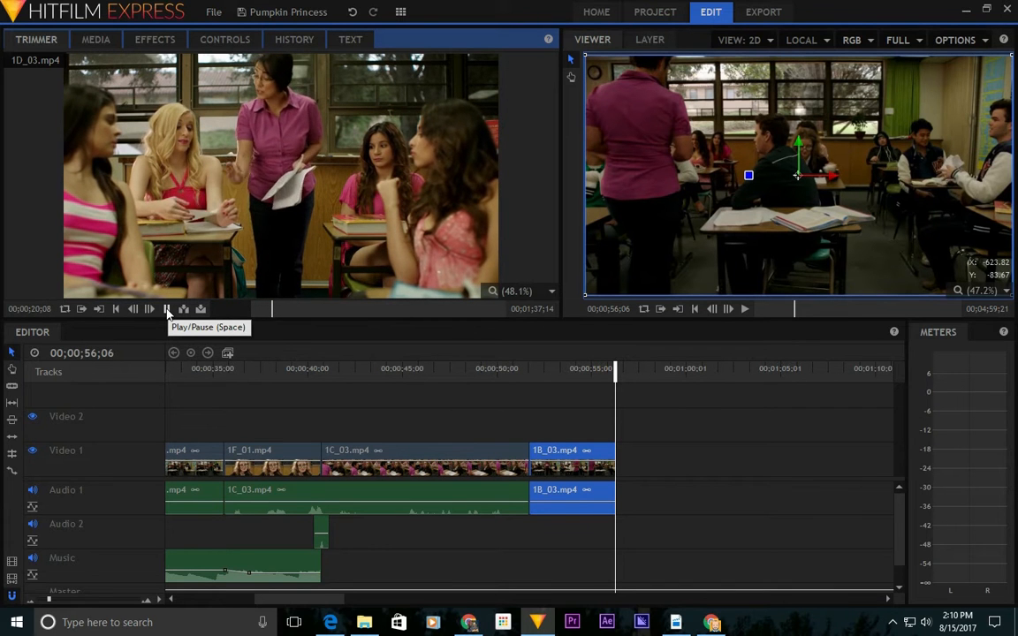
{"action": "left_click", "coordinate": [167, 311]}
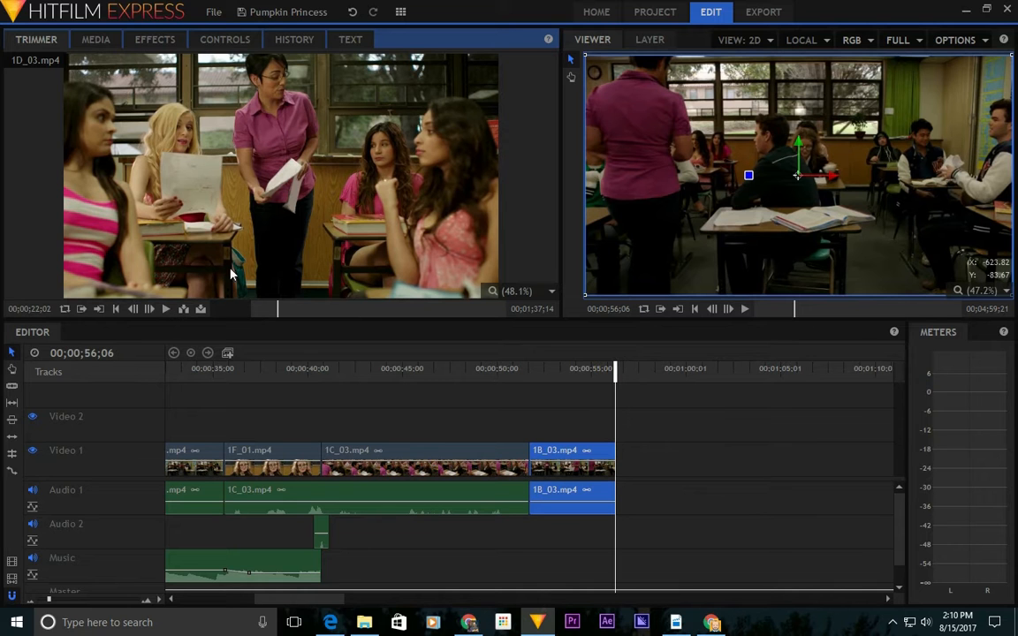
Set 1D_03.mp4's Out point at 00;00;46;05 and add the clip directly after 1B_03.mp4 on Video 1.
{"action": "left_click", "coordinate": [167, 311]}
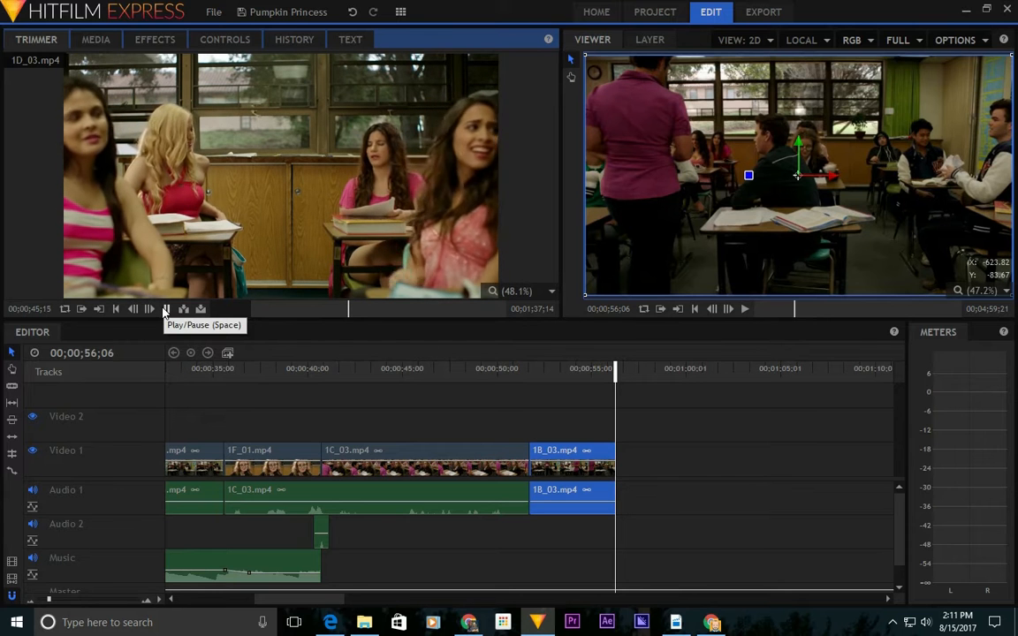
{"action": "left_click", "coordinate": [165, 309]}
{"action": "left_click", "coordinate": [98, 309]}
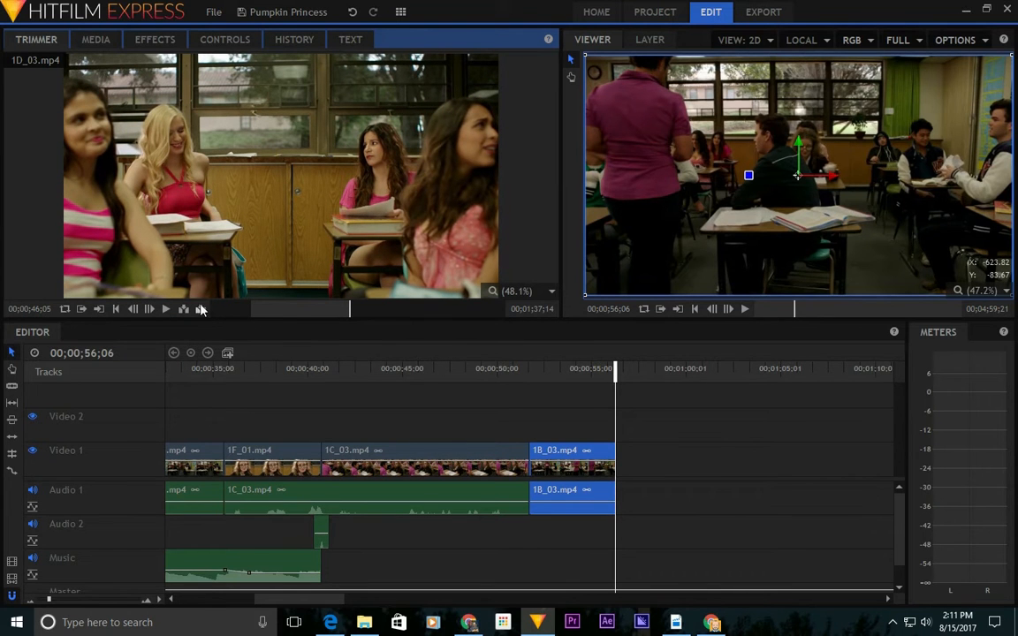
{"action": "left_click", "coordinate": [200, 308]}
{"action": "left_click_drag", "start_coordinate": [453, 601], "coordinate": [381, 600]}
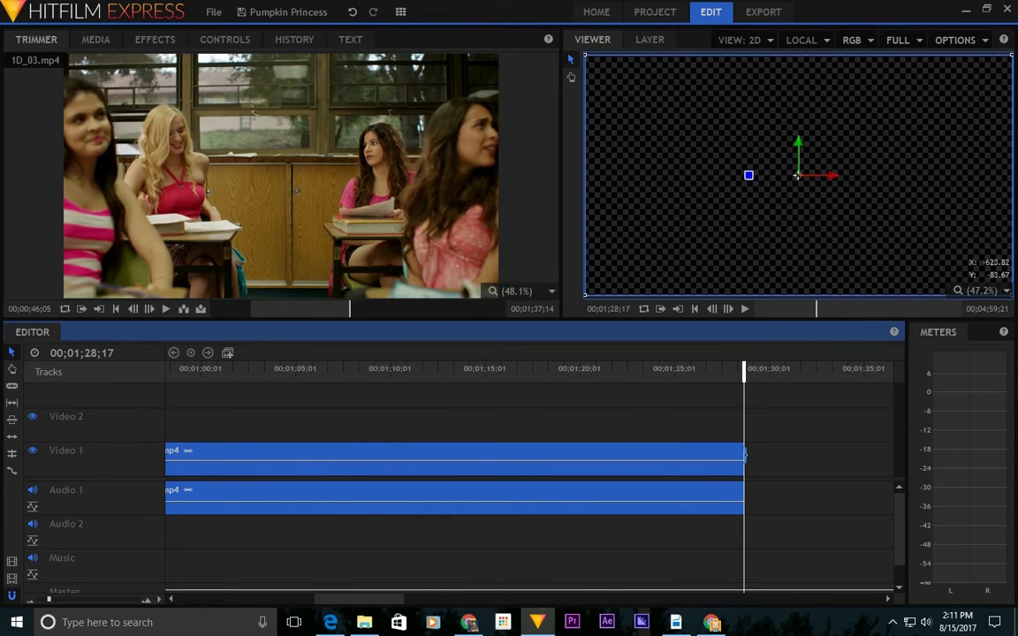
{"action": "left_click_drag", "start_coordinate": [744, 455], "coordinate": [744, 460]}
{"action": "left_click_drag", "start_coordinate": [385, 604], "coordinate": [375, 608]}
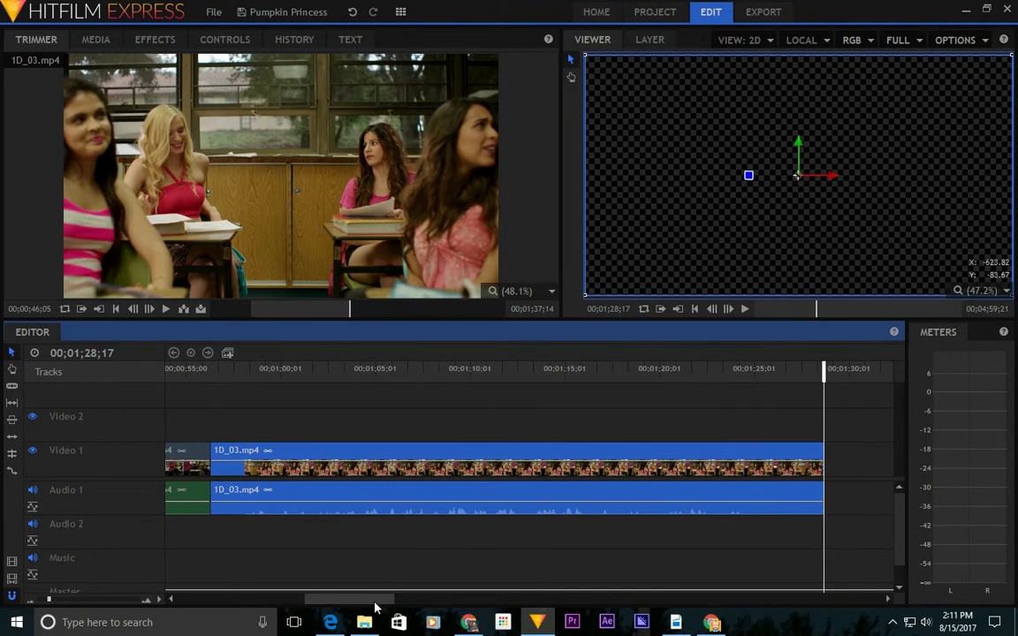
{"action": "left_click", "coordinate": [205, 376]}
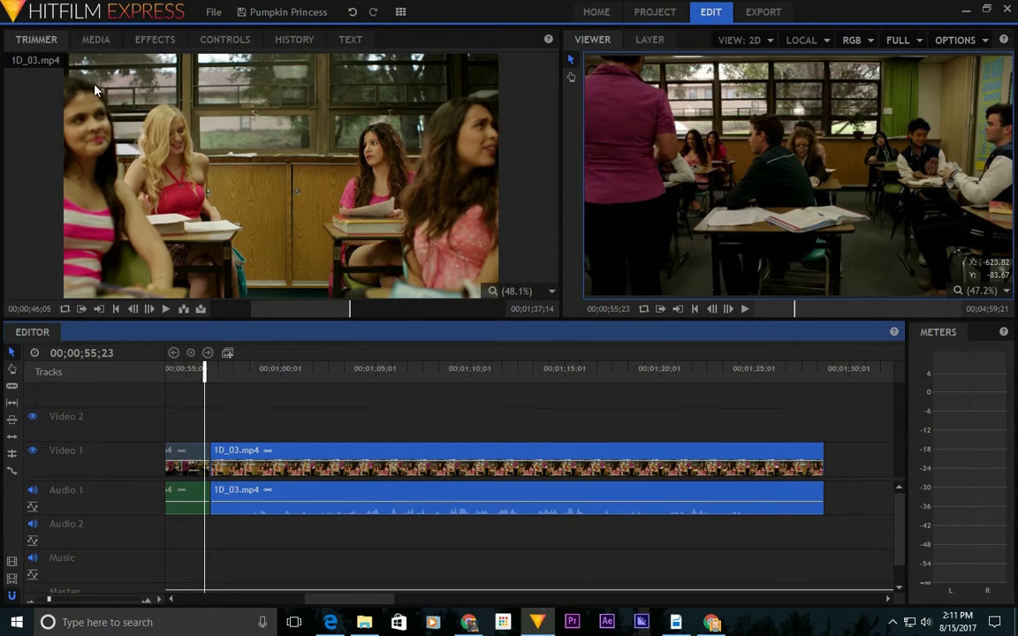
Open 1E-01.mp4 from the project media in the Trimmer and scrub through it as a possible cutaway.
{"action": "left_click", "coordinate": [95, 40]}
{"action": "scroll", "coordinate": [223, 233], "scroll_direction": "down", "scroll_amount": 2}
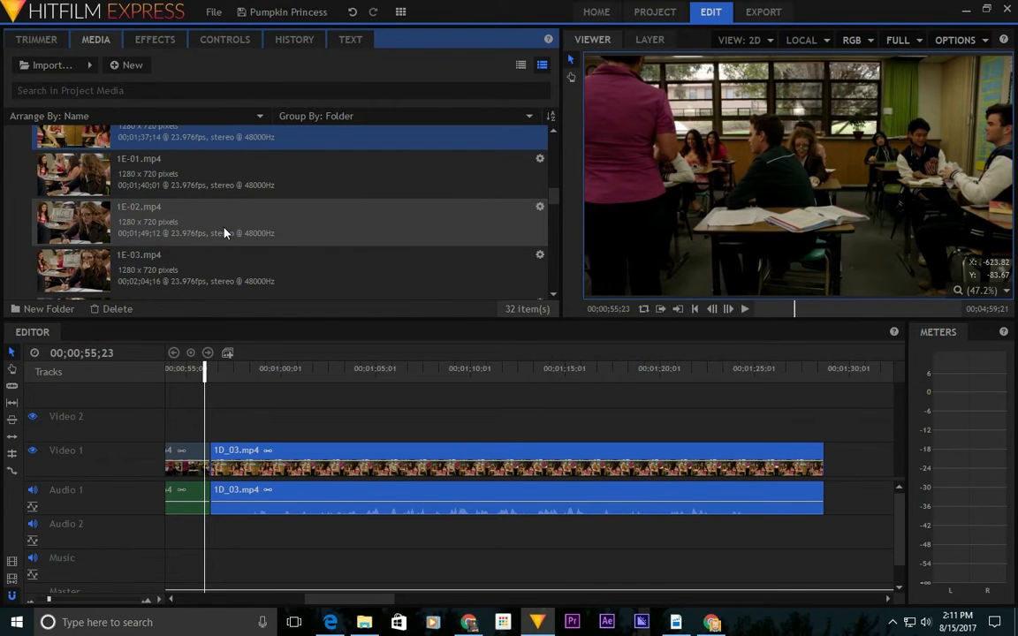
{"action": "left_click", "coordinate": [62, 178]}
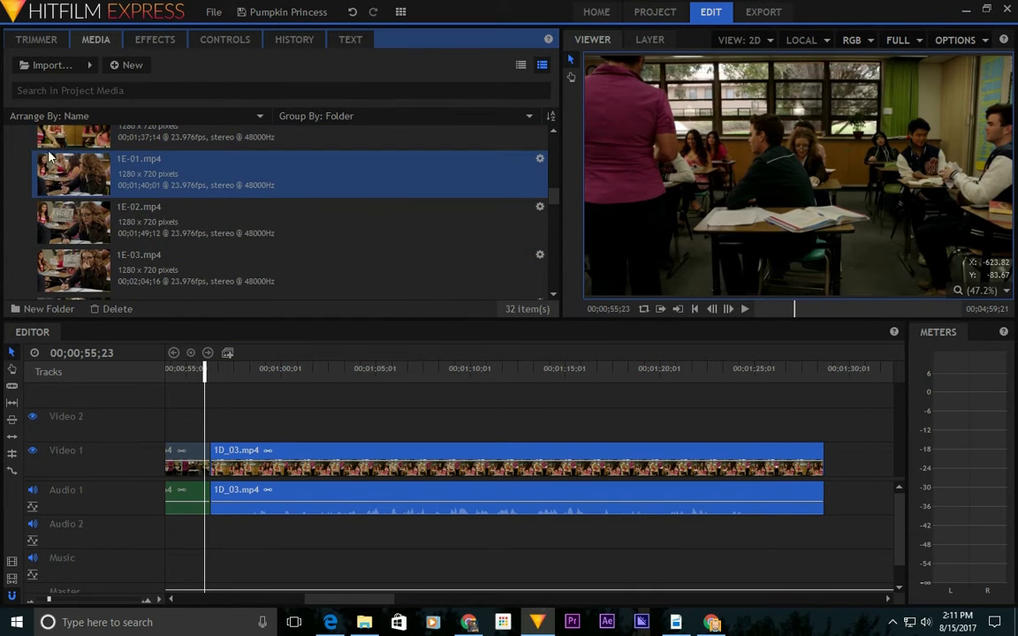
{"action": "left_click", "coordinate": [40, 40]}
{"action": "left_click_drag", "start_coordinate": [263, 315], "coordinate": [181, 313]}
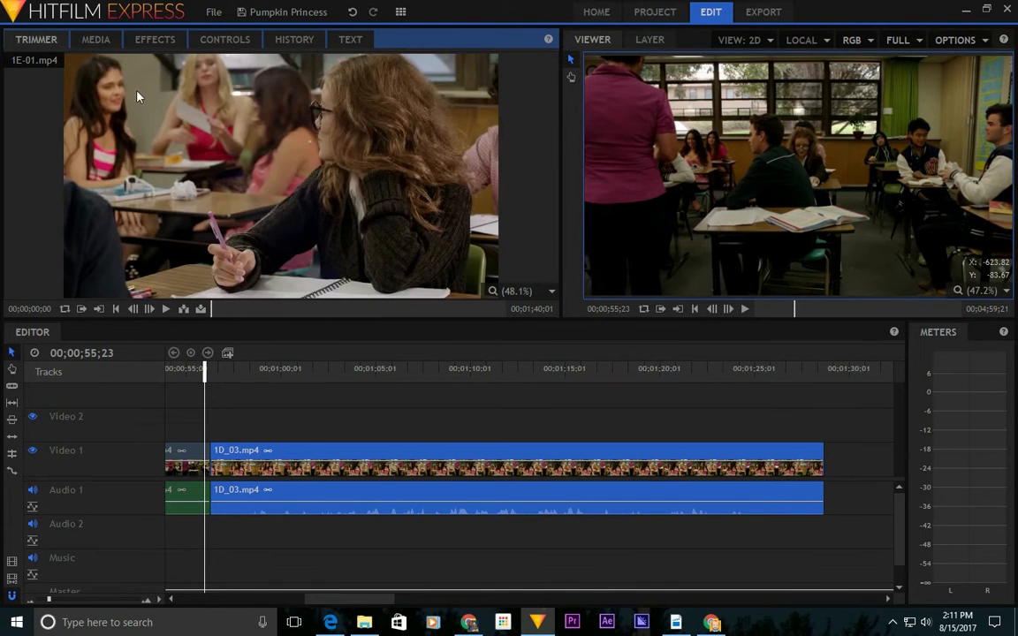
Find the insert shot 1_INS_06.mp4 in the project media and open it in the Trimmer.
{"action": "left_click", "coordinate": [95, 40]}
{"action": "scroll", "coordinate": [182, 277], "scroll_direction": "down", "scroll_amount": 2}
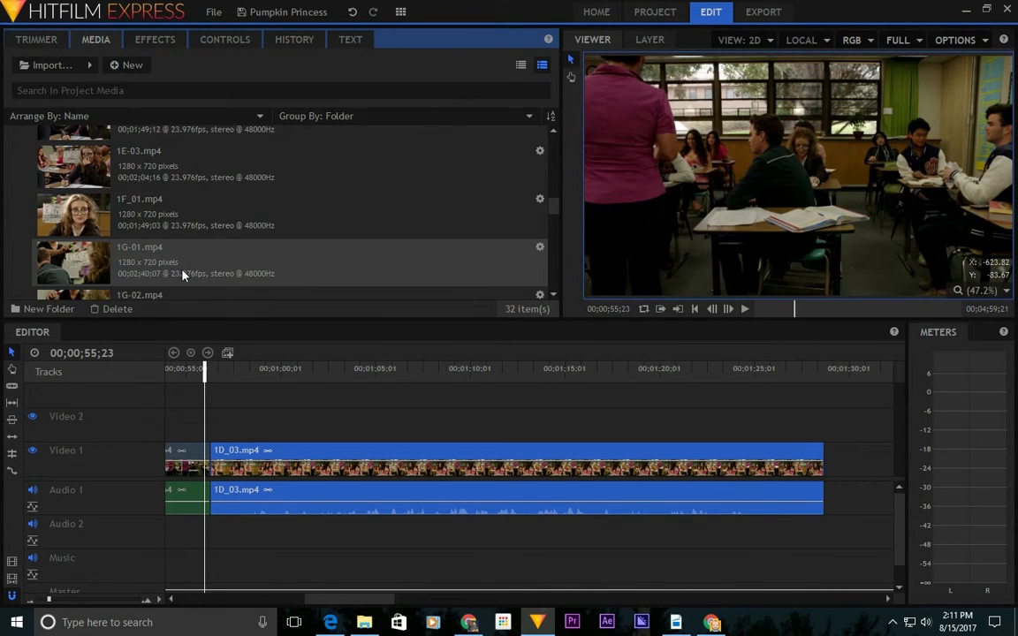
{"action": "left_click", "coordinate": [199, 228]}
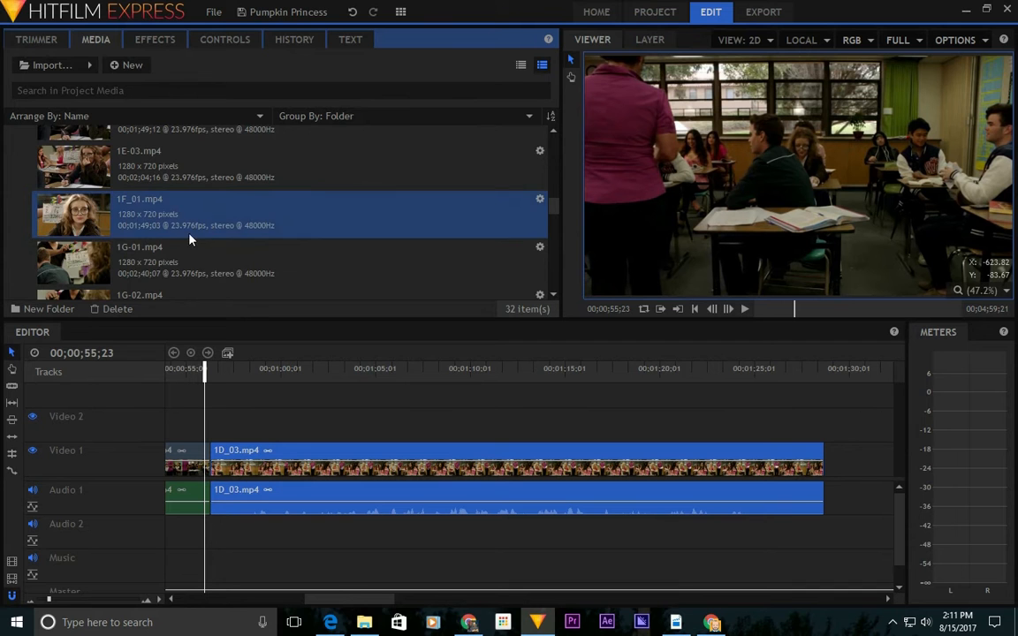
{"action": "scroll", "coordinate": [169, 210], "scroll_direction": "down", "scroll_amount": 2}
{"action": "scroll", "coordinate": [204, 219], "scroll_direction": "down", "scroll_amount": 2}
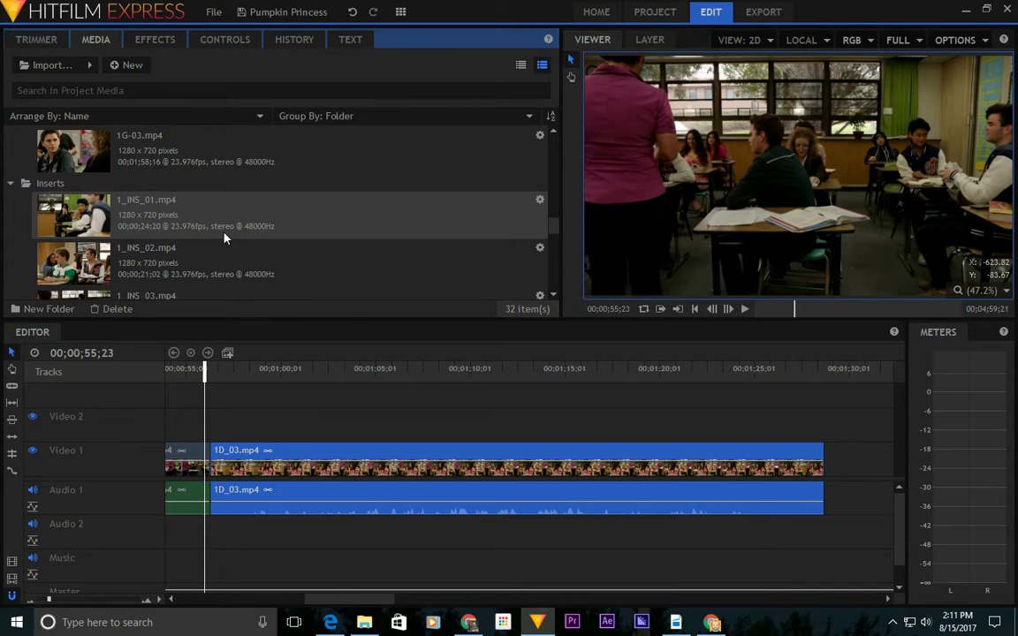
{"action": "scroll", "coordinate": [191, 230], "scroll_direction": "down", "scroll_amount": 2}
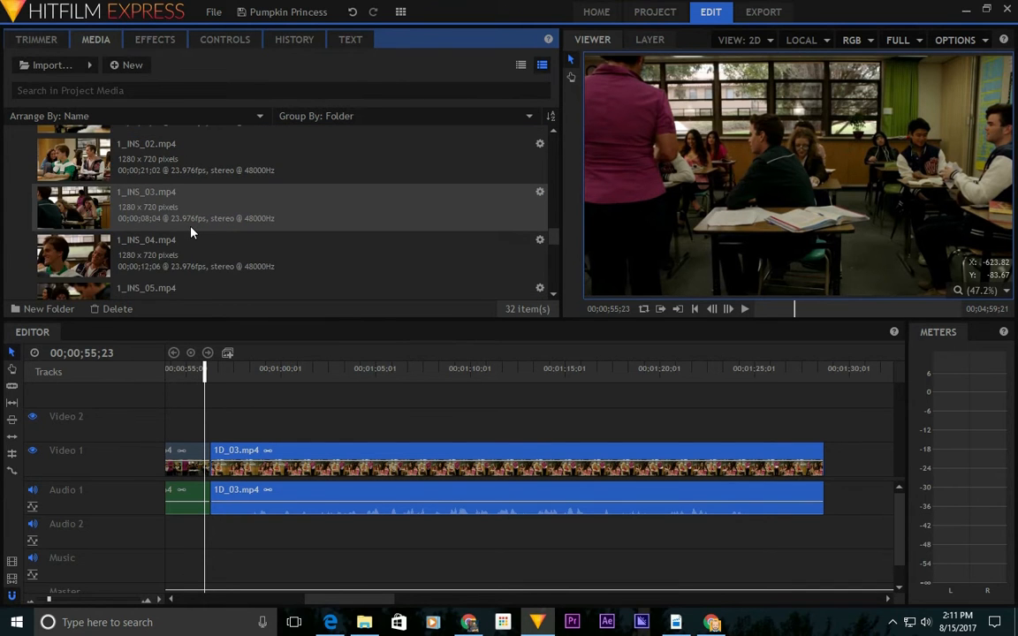
{"action": "scroll", "coordinate": [191, 231], "scroll_direction": "down", "scroll_amount": 2}
{"action": "left_click", "coordinate": [186, 243]}
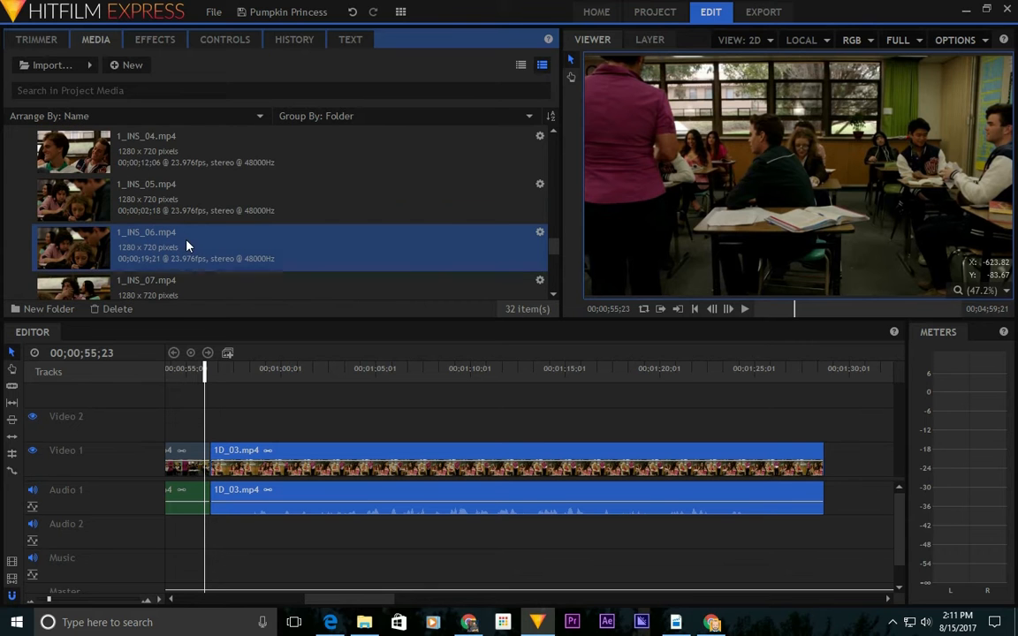
{"action": "left_click", "coordinate": [36, 39]}
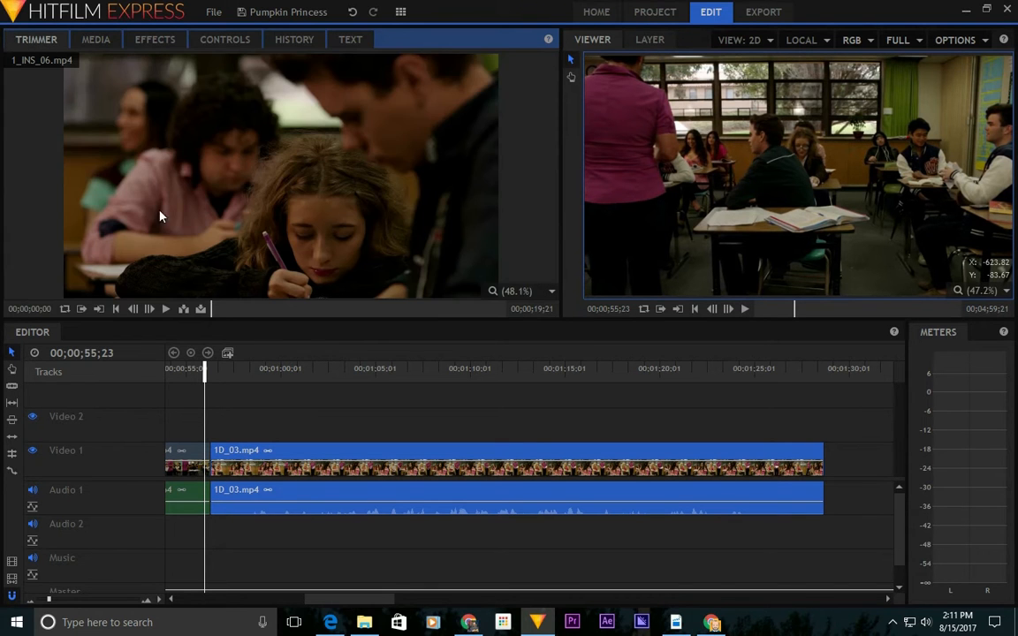
Trim 1_INS_06.mp4 from 00;00;12;11 to 00;00;15;17 and place it on Video 2 over 1D_03.mp4 at about 00;01;04.
{"action": "left_click_drag", "start_coordinate": [220, 315], "coordinate": [395, 302]}
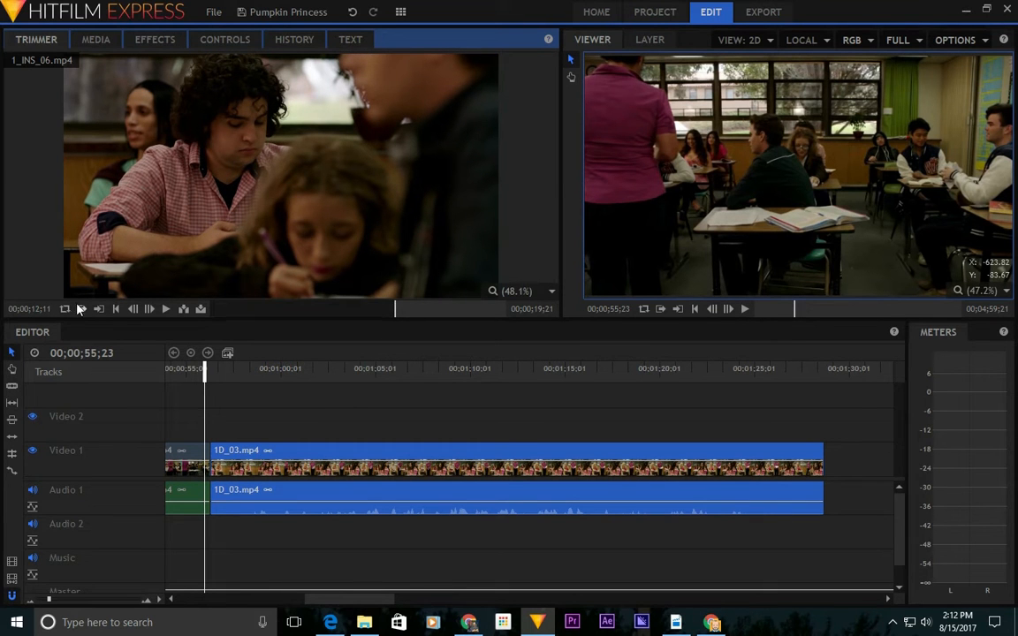
{"action": "left_click", "coordinate": [166, 309]}
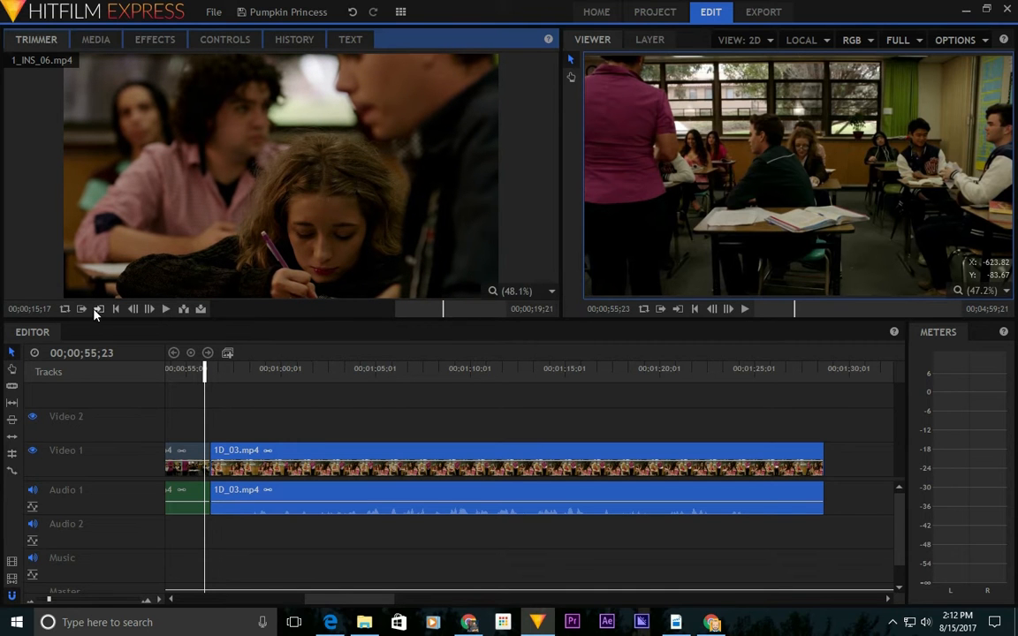
{"action": "left_click", "coordinate": [834, 369]}
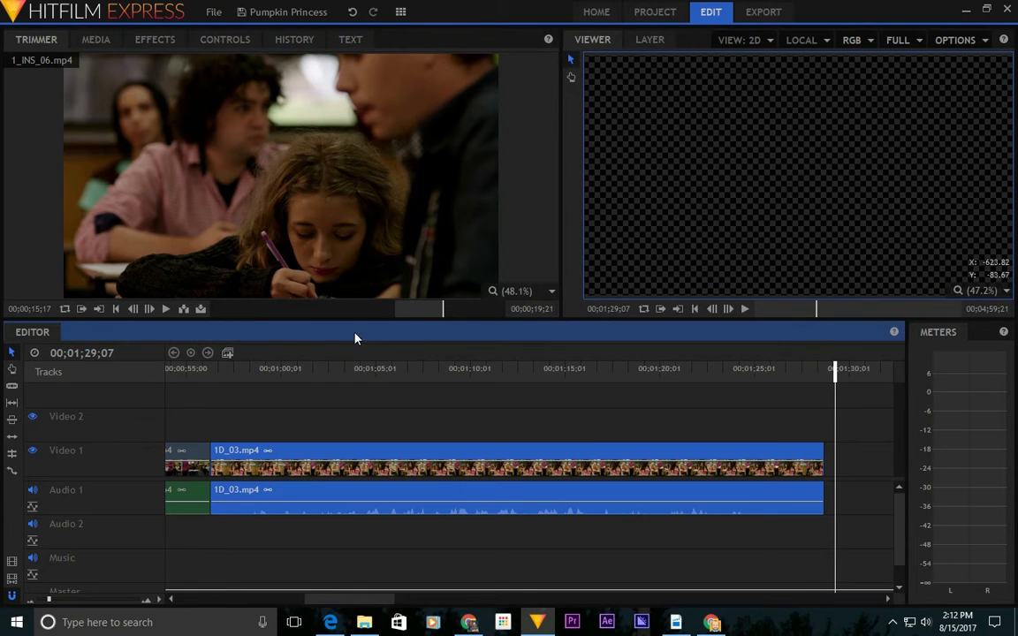
{"action": "left_click", "coordinate": [200, 308]}
{"action": "left_click_drag", "start_coordinate": [418, 601], "coordinate": [344, 604]}
{"action": "left_click_drag", "start_coordinate": [738, 449], "coordinate": [270, 431]}
Play 1_INS_06.mp4 over 1D_03.mp4, and try moving the insert to start at about 00;01;07.
{"action": "left_click_drag", "start_coordinate": [341, 599], "coordinate": [309, 598]}
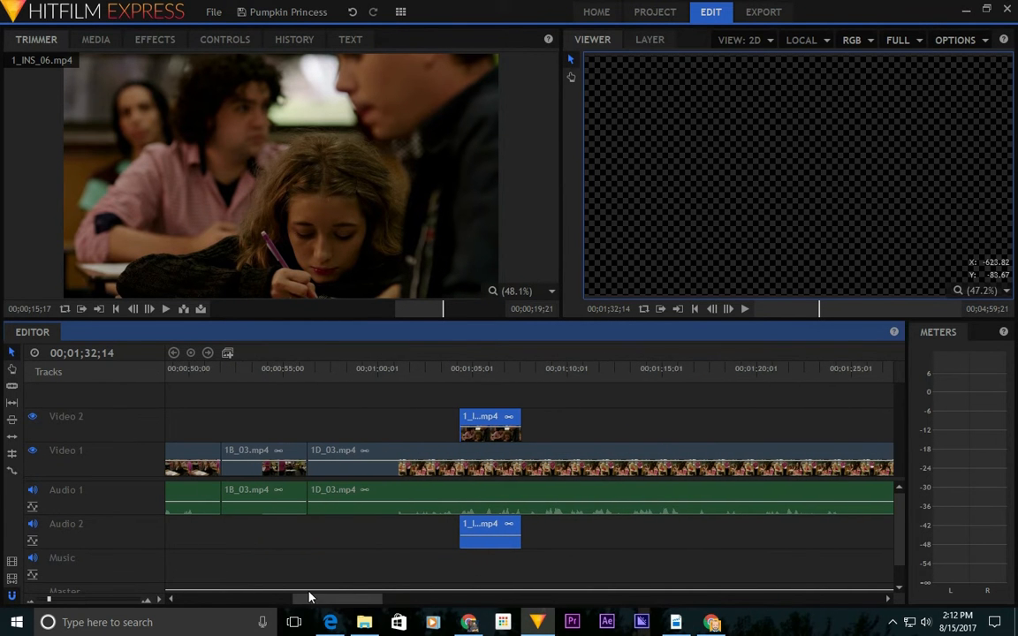
{"action": "left_click", "coordinate": [351, 368]}
{"action": "key", "text": "space"}
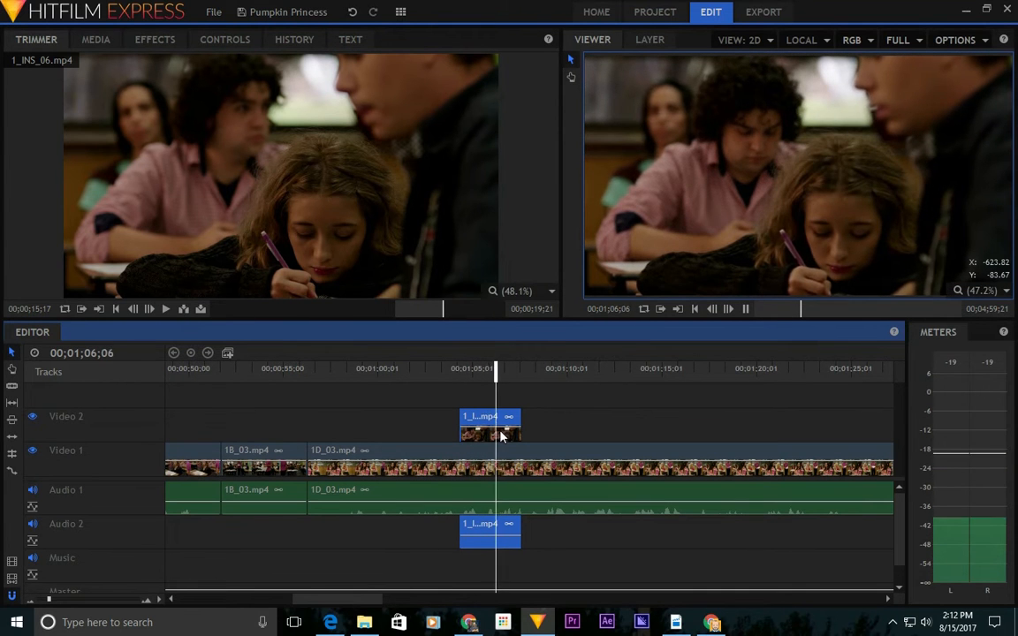
{"action": "key", "text": "space"}
{"action": "left_click_drag", "start_coordinate": [495, 416], "coordinate": [542, 425]}
{"action": "left_click", "coordinate": [390, 368]}
{"action": "key", "text": "space"}
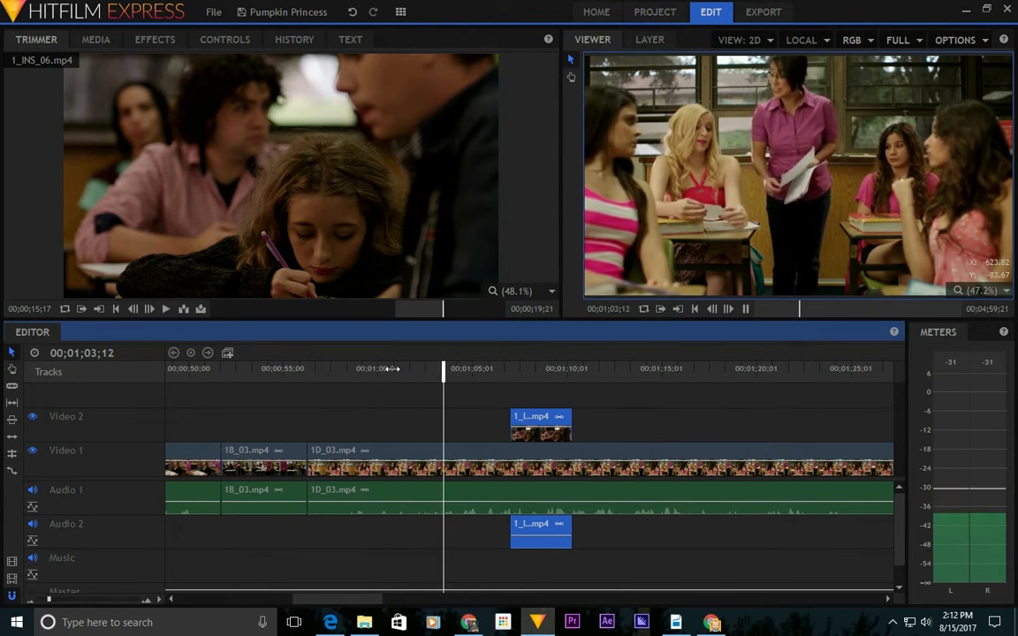
Try the 1_INS_06.mp4 insert starting at 00;01;04;10 and play its cut back to 1D_03.mp4.
{"action": "left_click_drag", "start_coordinate": [540, 425], "coordinate": [494, 425]}
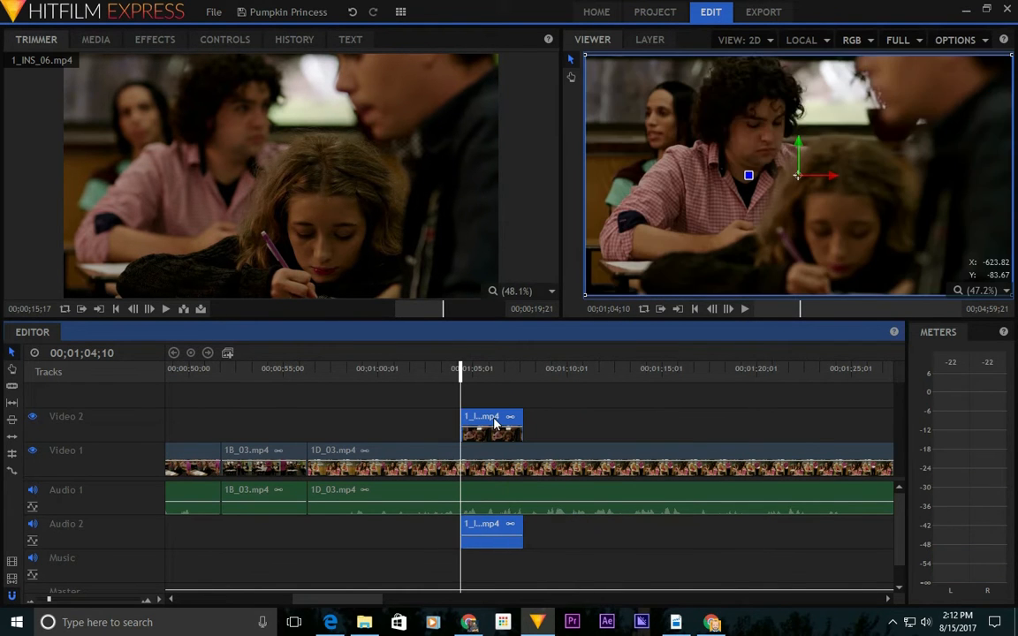
{"action": "key", "text": "space"}
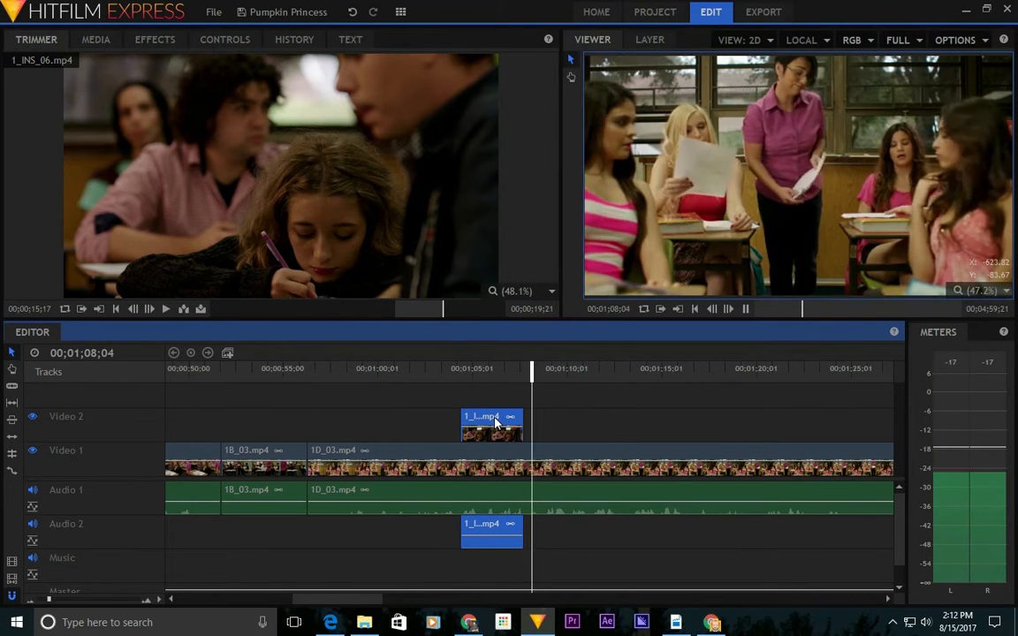
{"action": "key", "text": "space"}
{"action": "key", "text": "space"}
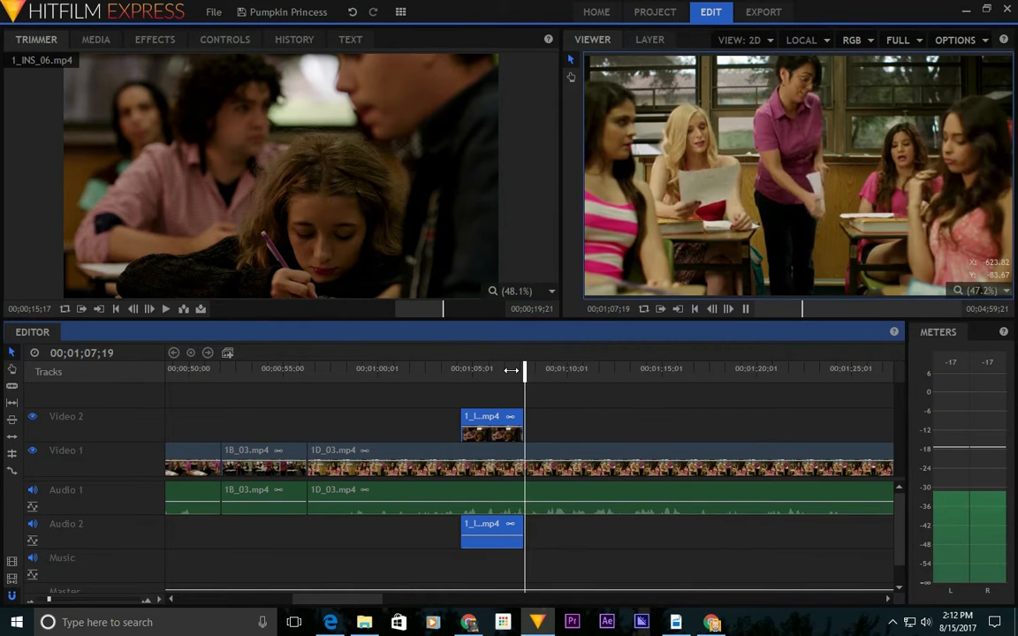
Shift the 1_INS_06.mp4 insert to start at about 00;01;05 and play the sequence through to 00;01;19;14.
{"action": "left_click_drag", "start_coordinate": [501, 420], "coordinate": [521, 421]}
{"action": "left_click", "coordinate": [427, 368]}
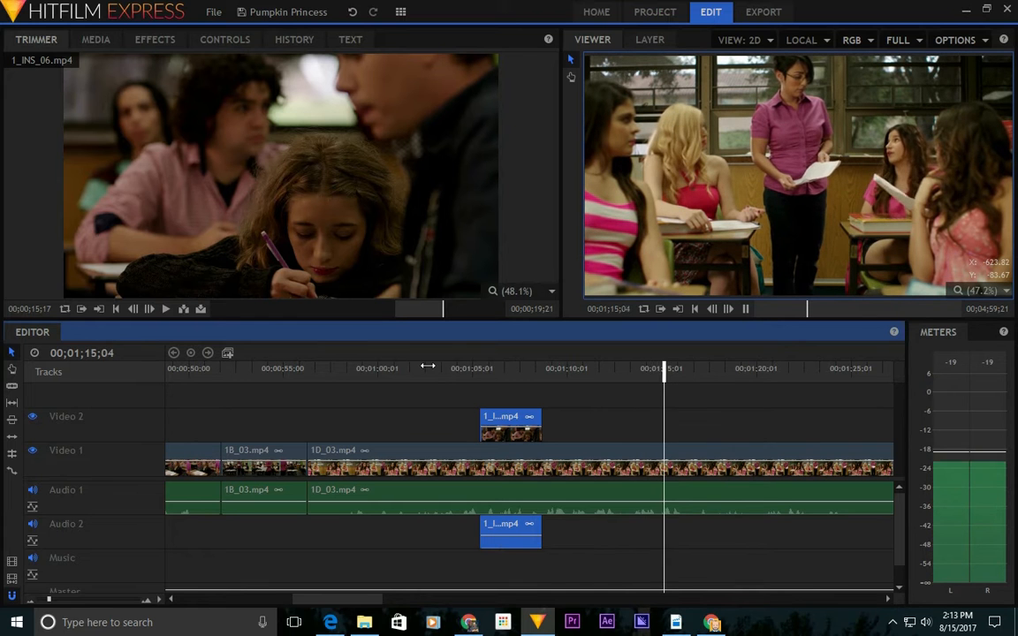
{"action": "key", "text": "space"}
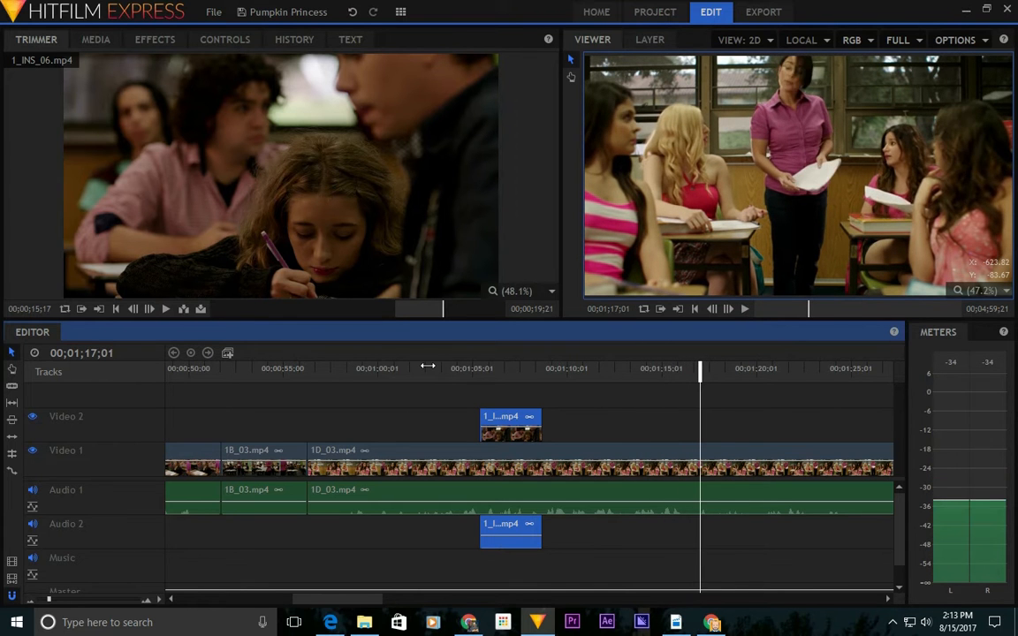
{"action": "key", "text": "space"}
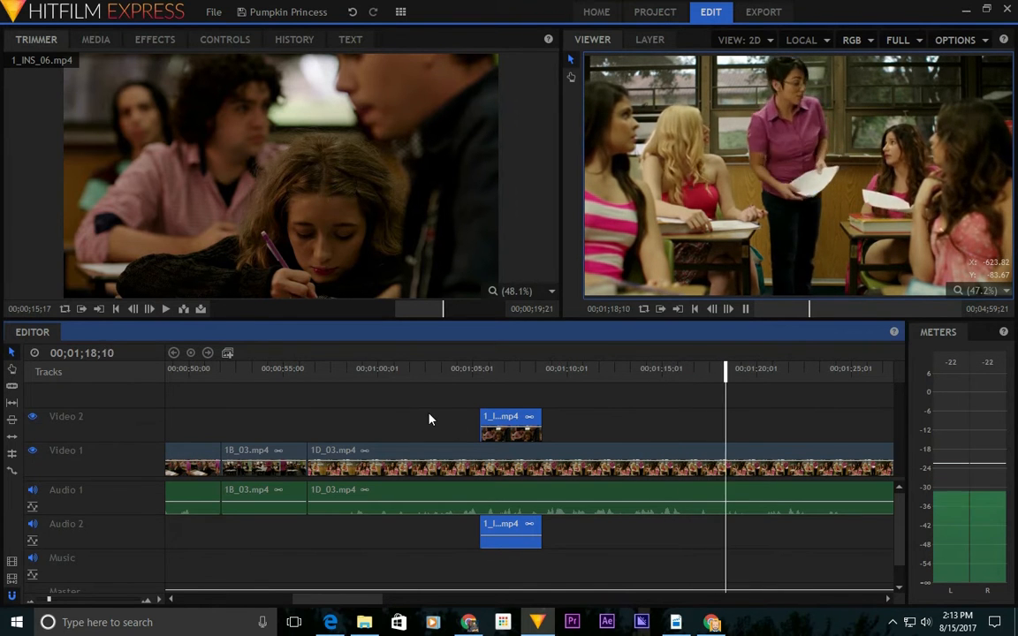
{"action": "key", "text": "space"}
Look through the insert clips in the project media and scrub through 1_INS_05.mp4.
{"action": "left_click", "coordinate": [95, 40]}
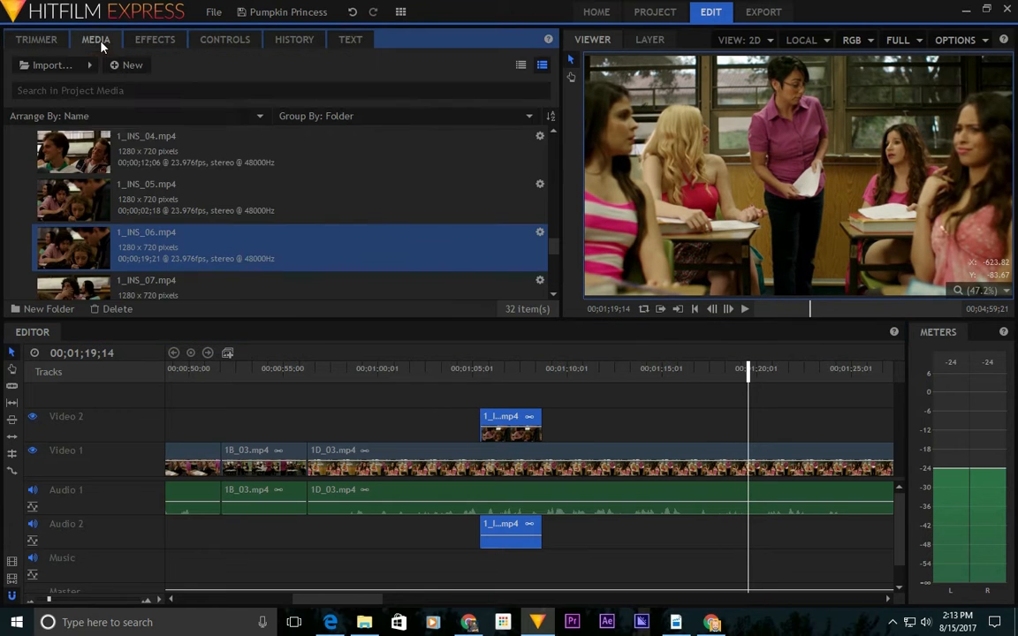
{"action": "scroll", "coordinate": [243, 240], "scroll_direction": "down", "scroll_amount": 4}
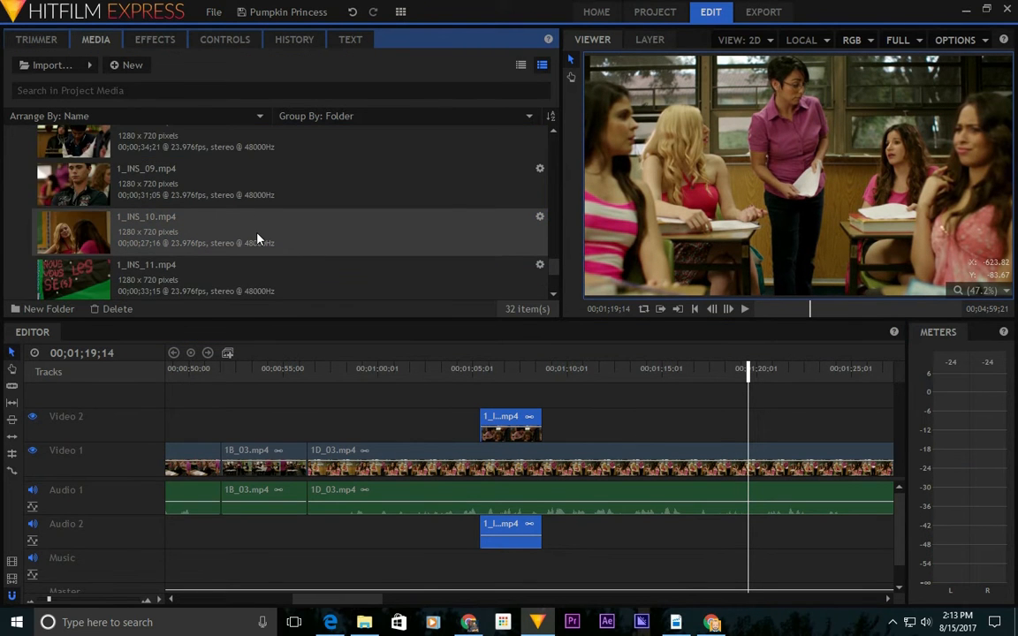
{"action": "scroll", "coordinate": [257, 238], "scroll_direction": "down", "scroll_amount": 2}
{"action": "scroll", "coordinate": [259, 238], "scroll_direction": "up", "scroll_amount": 2}
{"action": "scroll", "coordinate": [260, 239], "scroll_direction": "up", "scroll_amount": 2}
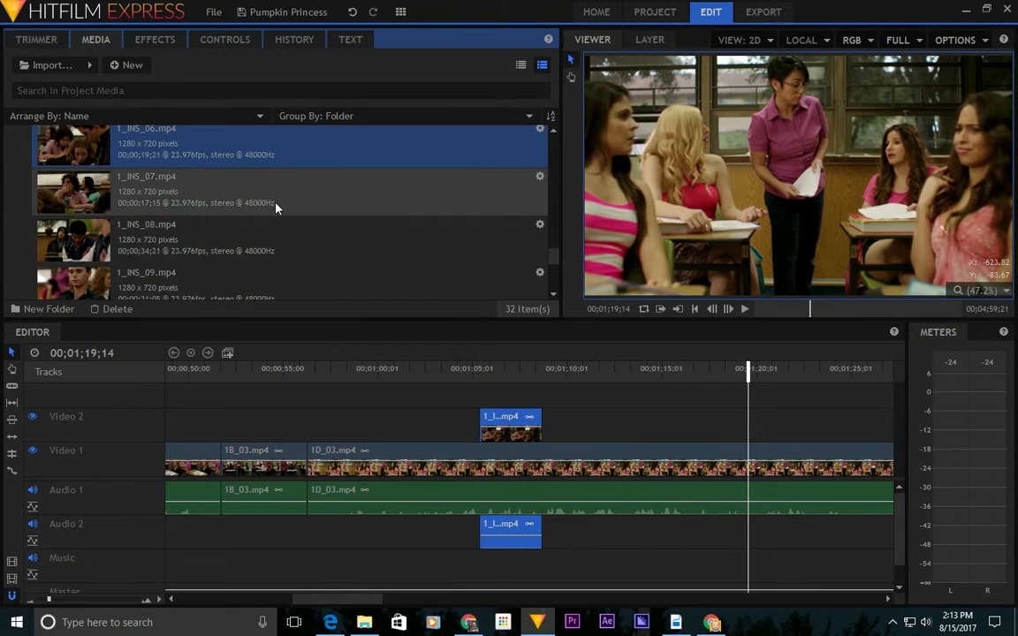
{"action": "scroll", "coordinate": [274, 209], "scroll_direction": "up", "scroll_amount": 2}
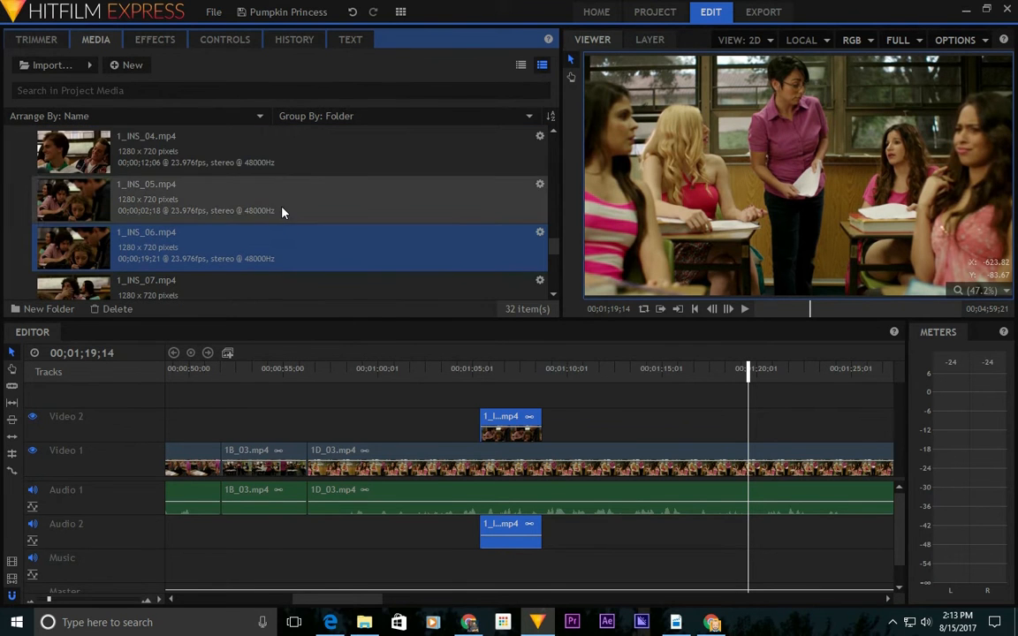
{"action": "left_click", "coordinate": [283, 212]}
{"action": "left_click", "coordinate": [26, 40]}
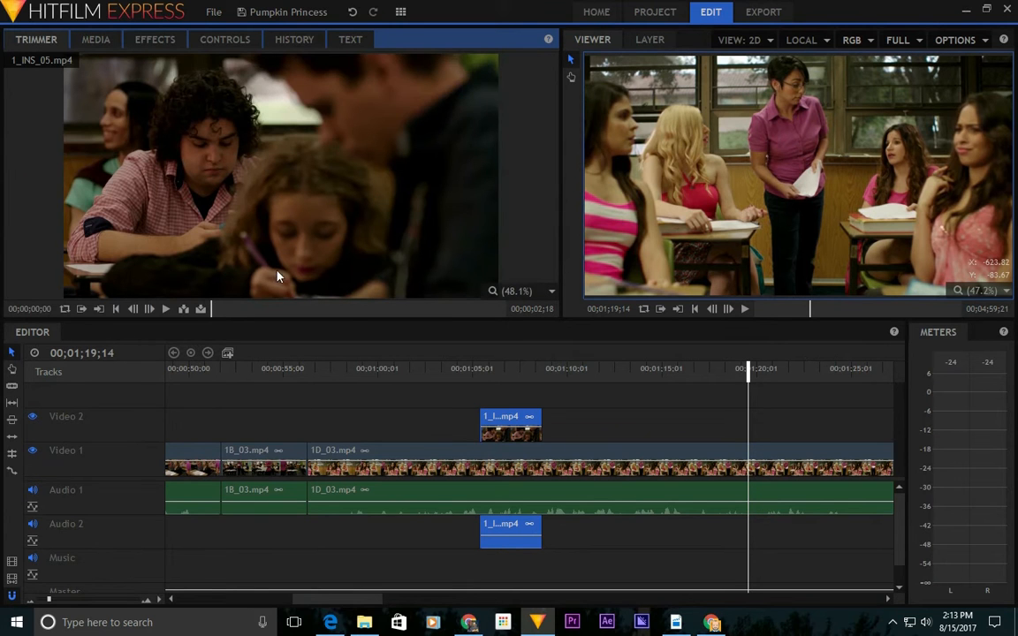
{"action": "left_click_drag", "start_coordinate": [216, 311], "coordinate": [504, 305]}
Scrub through 1_INS_03.mp4 and 1_INS_02.mp4 as possible cutaways for 1D_03.mp4.
{"action": "left_click", "coordinate": [76, 39]}
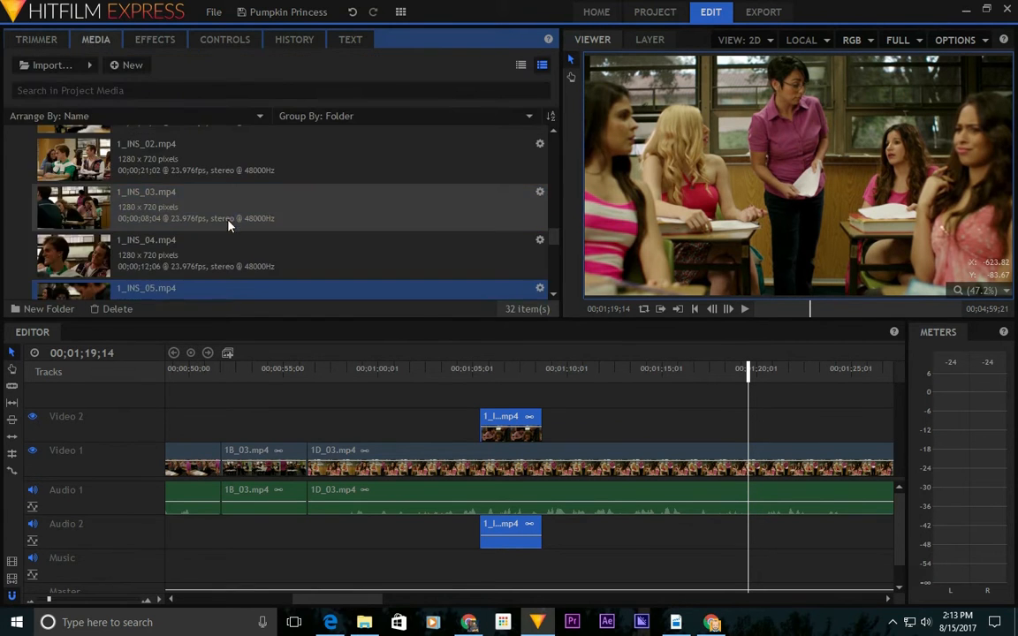
{"action": "left_click", "coordinate": [201, 219]}
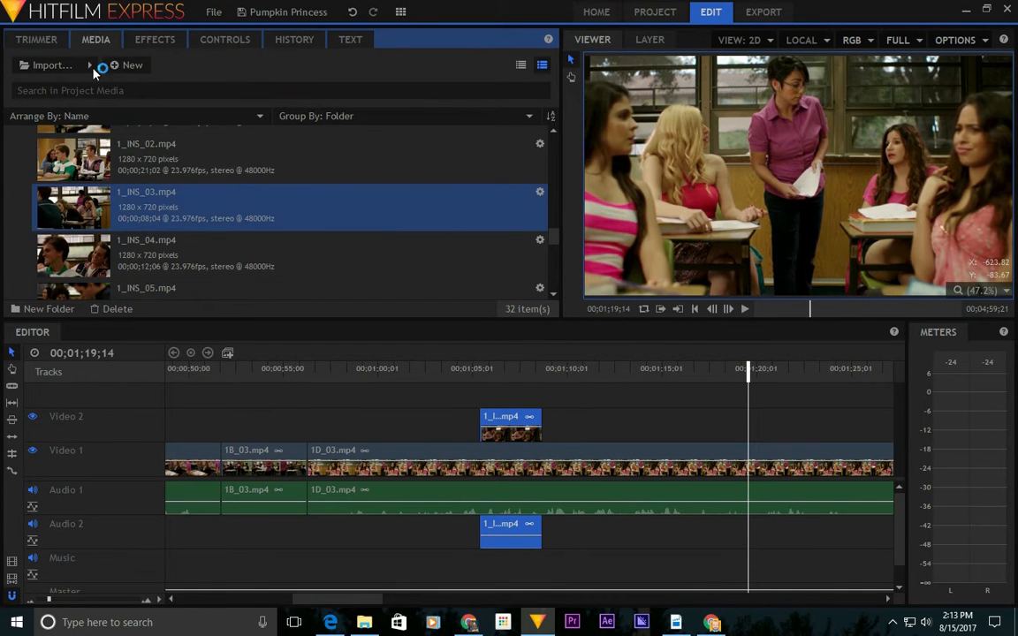
{"action": "left_click", "coordinate": [39, 39]}
{"action": "left_click_drag", "start_coordinate": [232, 311], "coordinate": [503, 264]}
{"action": "left_click", "coordinate": [96, 39]}
{"action": "left_click", "coordinate": [174, 142]}
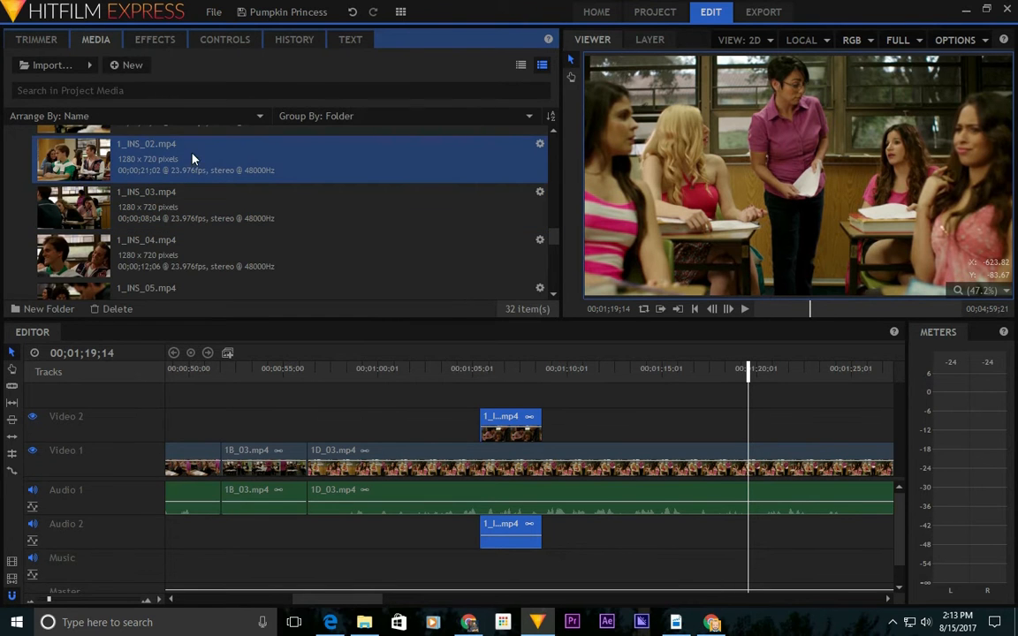
{"action": "left_click", "coordinate": [60, 40]}
{"action": "left_click_drag", "start_coordinate": [233, 307], "coordinate": [299, 311]}
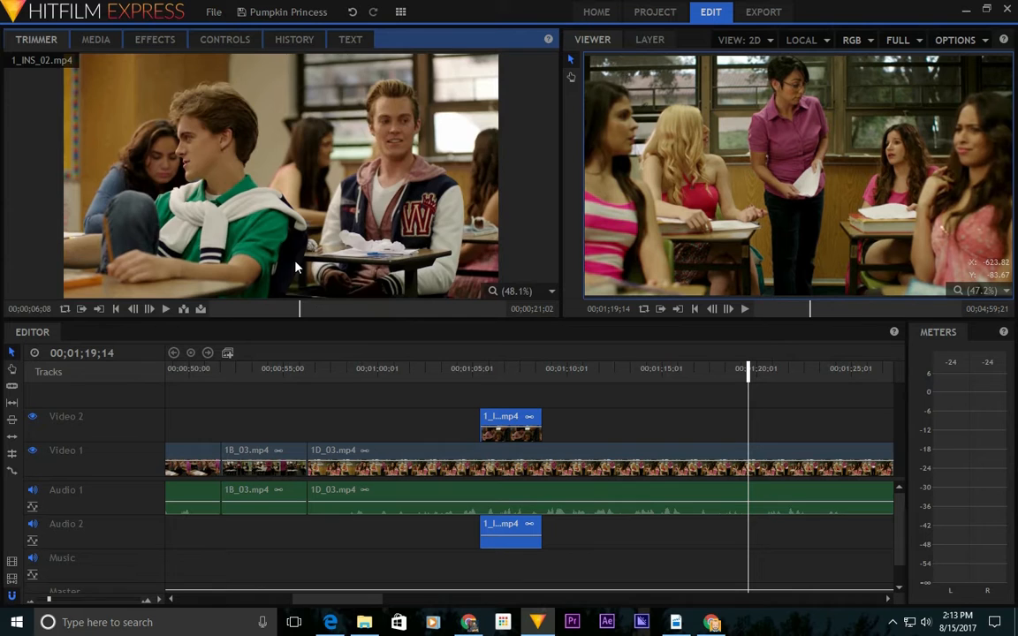
Browse the project media above the inserts and replay 1D_03.mp4 from 00;01;14;22 to 00;01;20;00.
{"action": "left_click", "coordinate": [113, 41]}
{"action": "scroll", "coordinate": [210, 174], "scroll_direction": "up", "scroll_amount": 2}
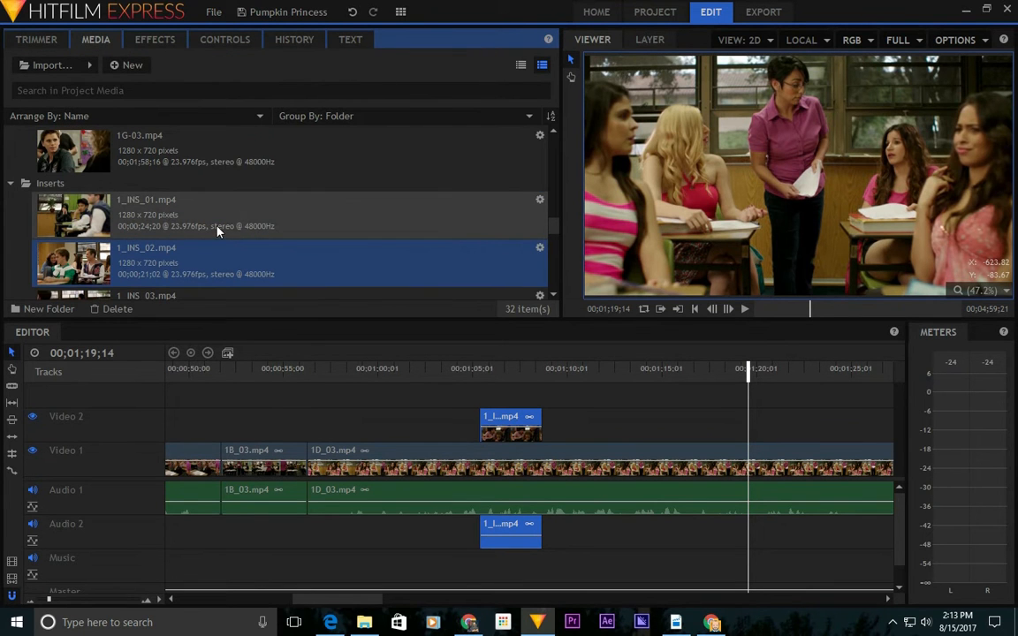
{"action": "scroll", "coordinate": [208, 265], "scroll_direction": "up", "scroll_amount": 2}
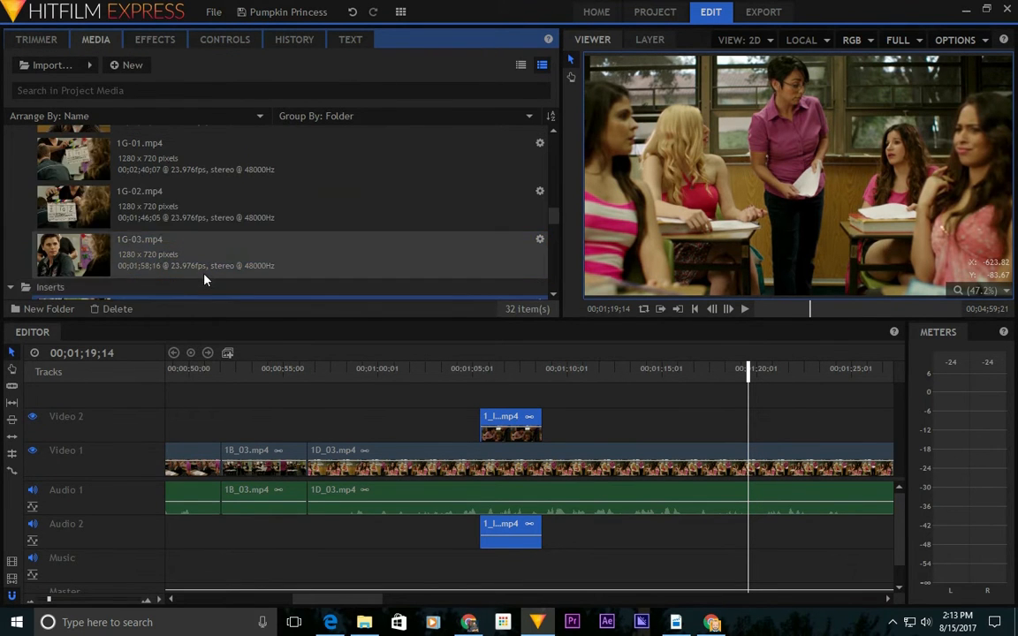
{"action": "left_click", "coordinate": [659, 371]}
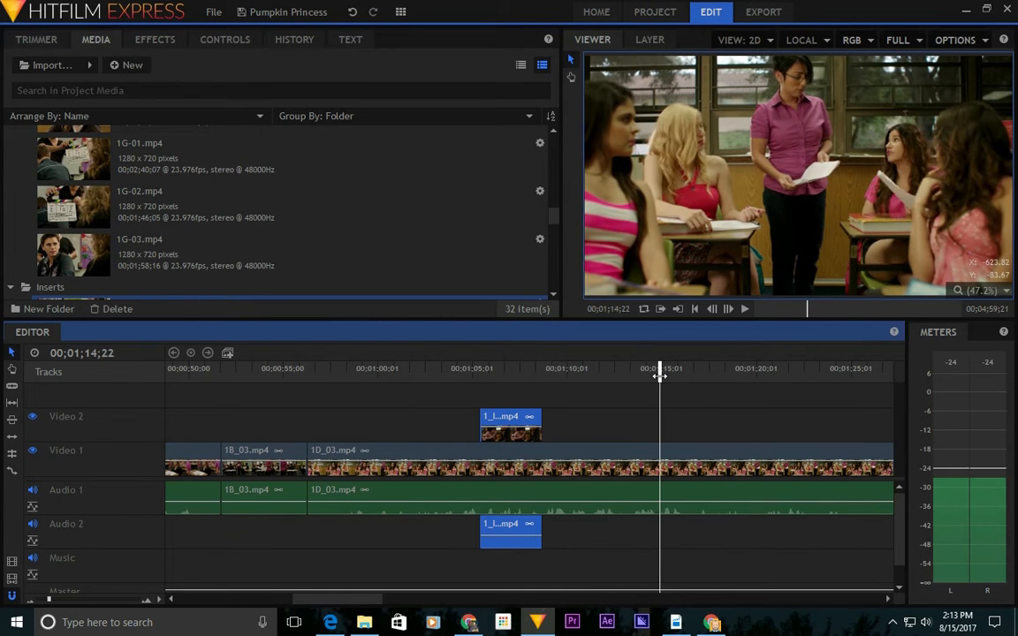
{"action": "key", "text": "space"}
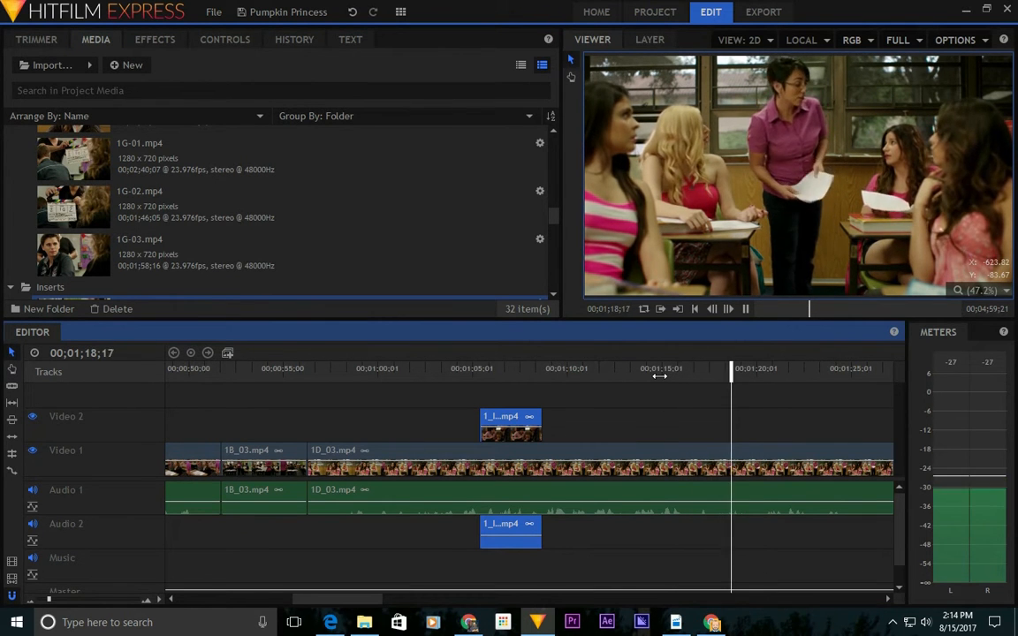
{"action": "key", "text": "space"}
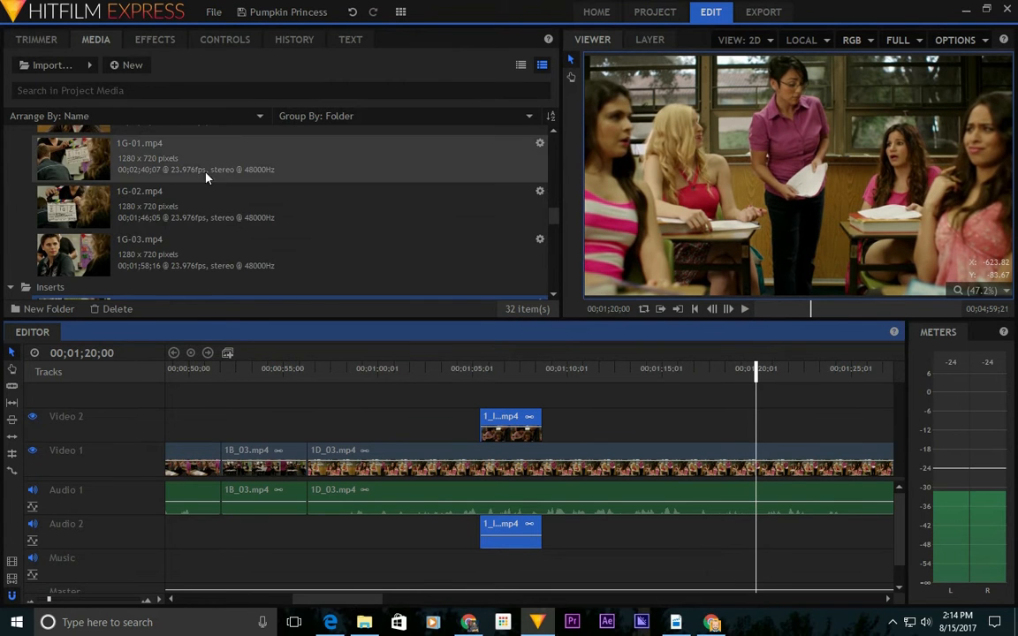
Find the 1G takes in the project media and scrub through 1G-03.mp4.
{"action": "scroll", "coordinate": [203, 194], "scroll_direction": "up", "scroll_amount": 2}
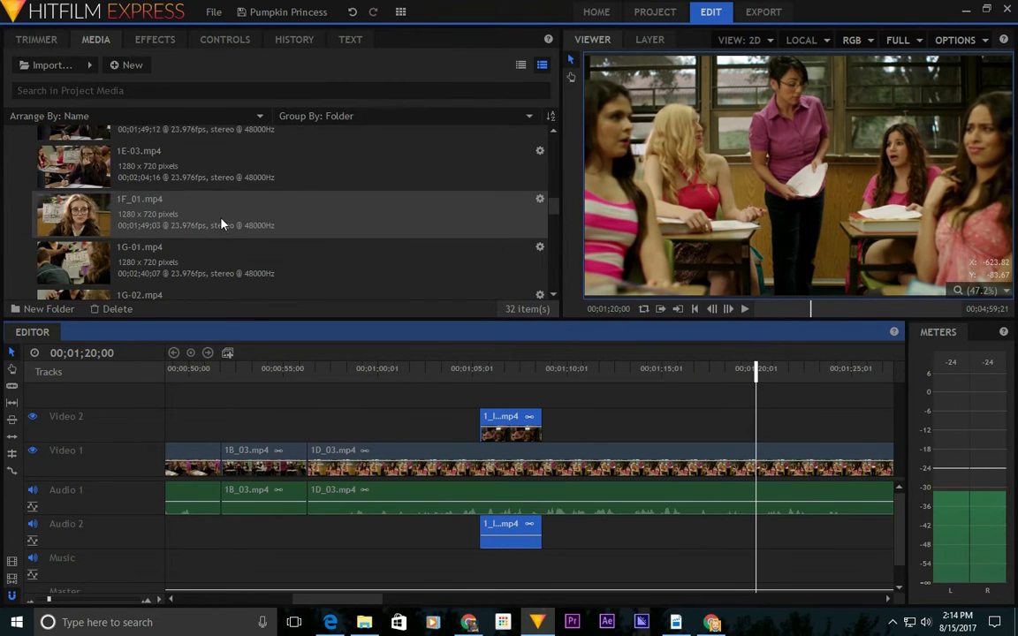
{"action": "left_click", "coordinate": [262, 264]}
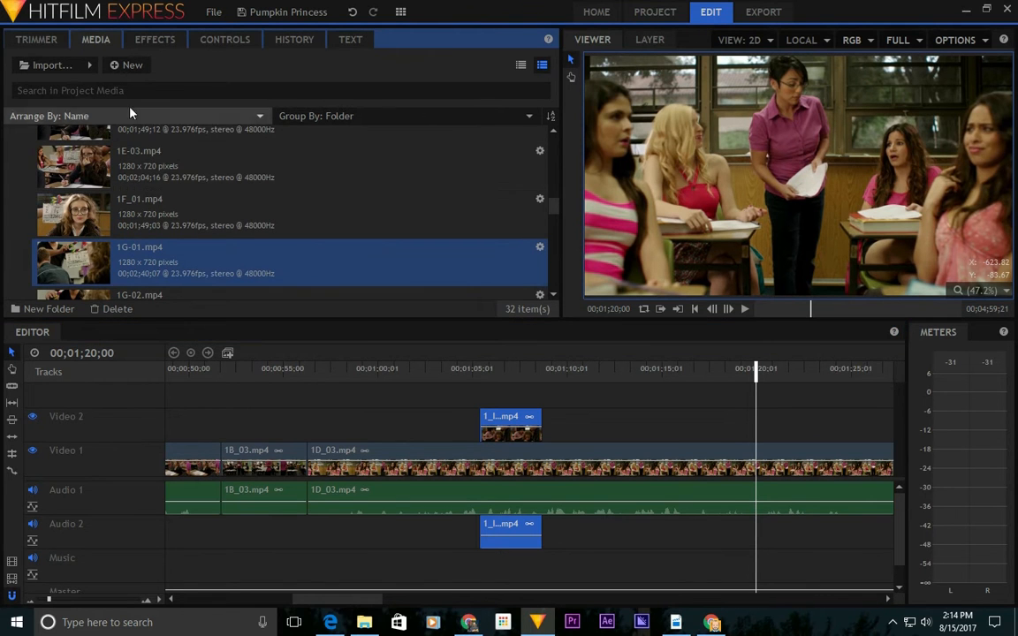
{"action": "scroll", "coordinate": [188, 190], "scroll_direction": "down", "scroll_amount": 2}
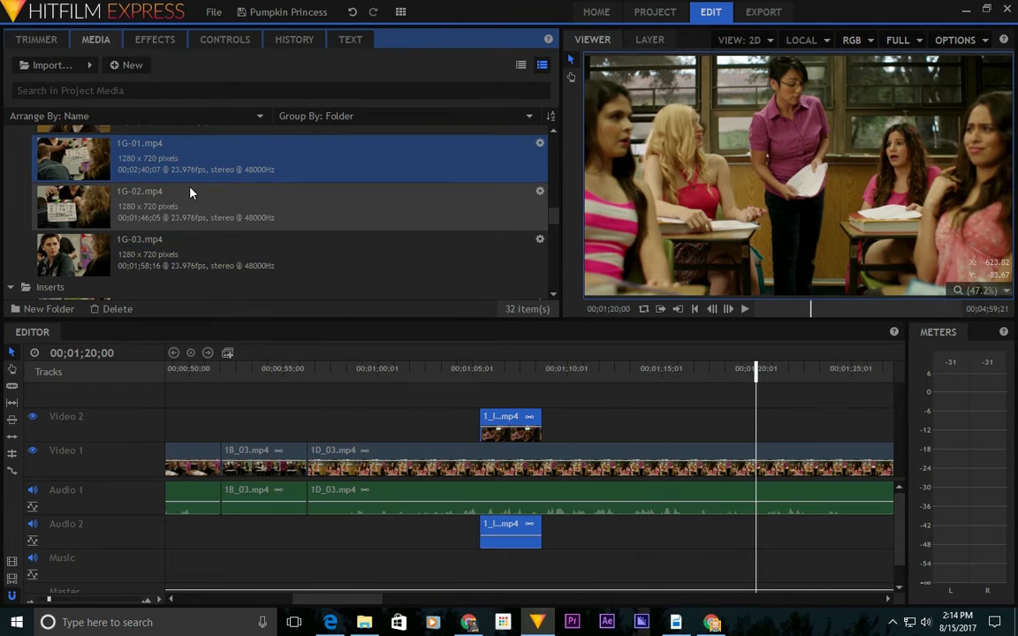
{"action": "left_click", "coordinate": [205, 257]}
{"action": "left_click", "coordinate": [37, 39]}
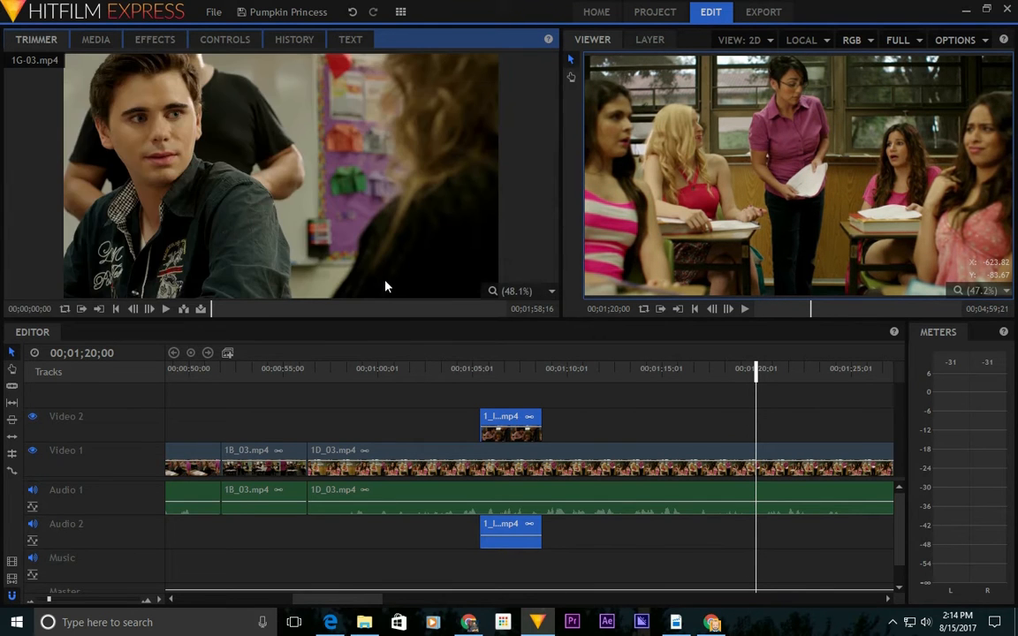
{"action": "mouse_move", "coordinate": [296, 313]}
{"action": "left_mouse_down"}
{"action": "mouse_move", "coordinate": [336, 314]}
{"action": "mouse_move", "coordinate": [199, 311]}
{"action": "mouse_move", "coordinate": [309, 314]}
{"action": "left_mouse_up"}
Load 1E-03.mp4 for trimming and play its opening up to 00;00;13;08.
{"action": "left_click", "coordinate": [95, 40]}
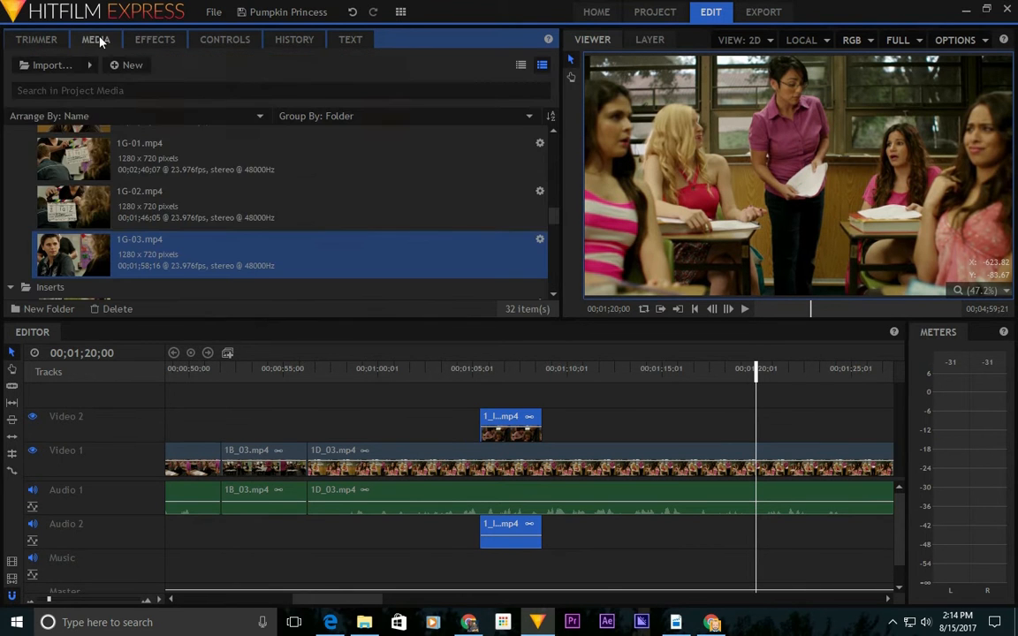
{"action": "scroll", "coordinate": [217, 206], "scroll_direction": "up", "scroll_amount": 2}
{"action": "left_click", "coordinate": [209, 177]}
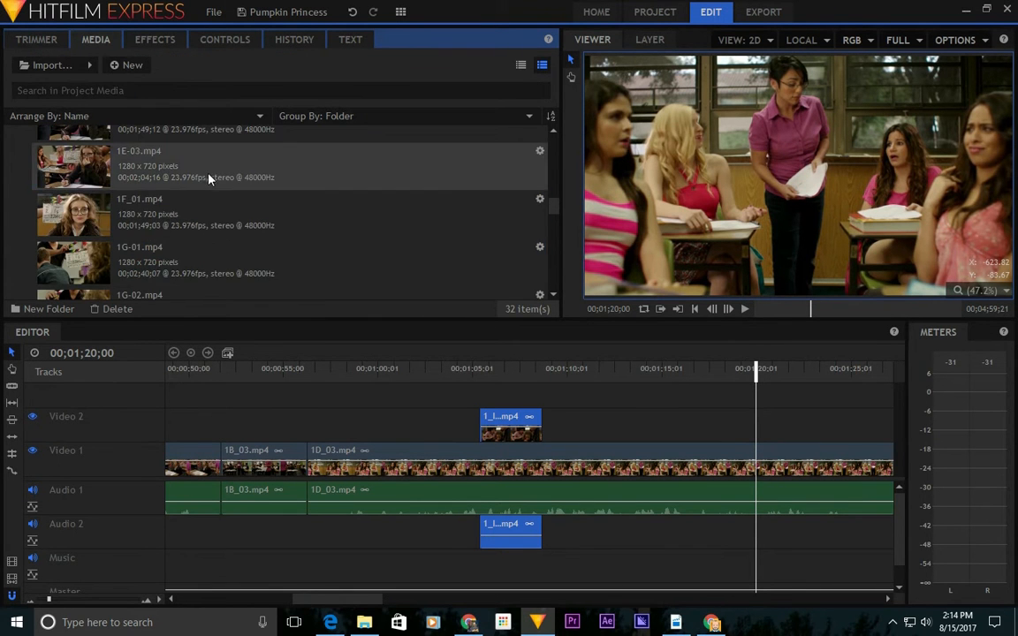
{"action": "scroll", "coordinate": [234, 232], "scroll_direction": "up", "scroll_amount": 2}
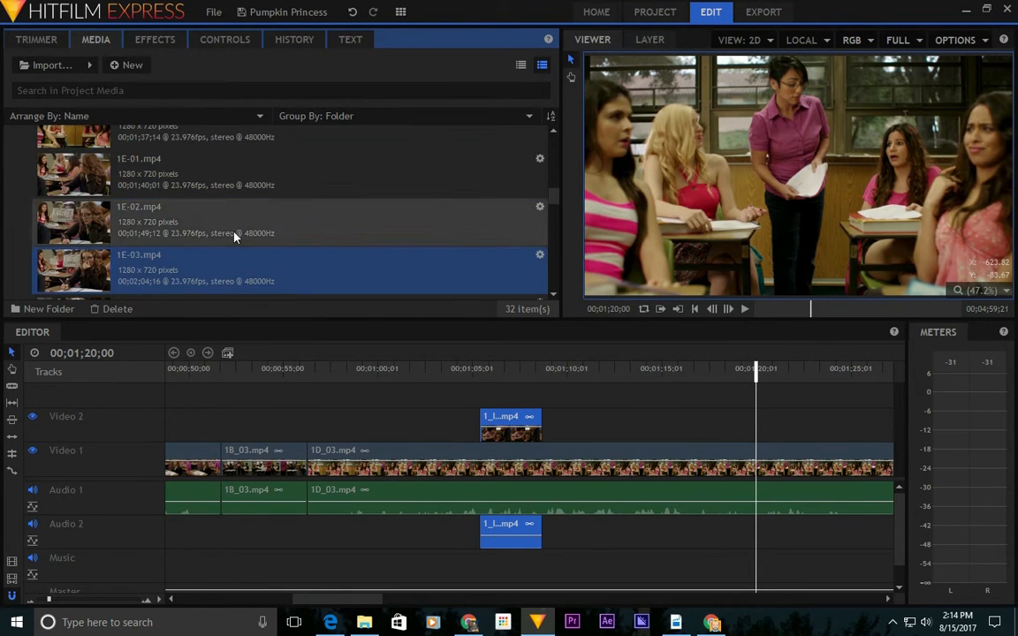
{"action": "left_click", "coordinate": [48, 39]}
{"action": "left_click_drag", "start_coordinate": [250, 309], "coordinate": [196, 315]}
{"action": "key", "text": "space"}
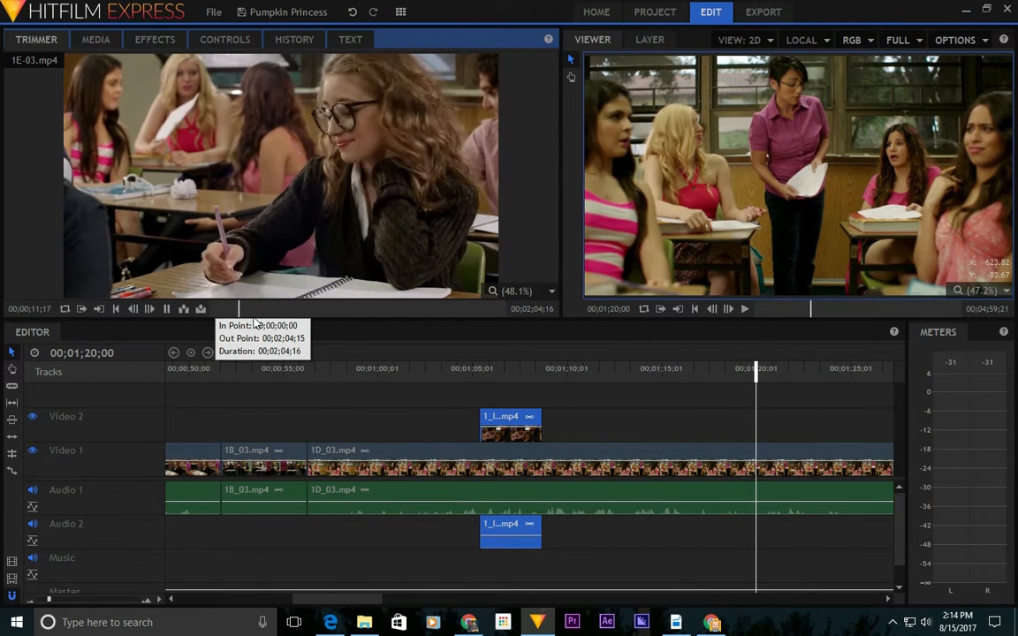
{"action": "key", "text": "space"}
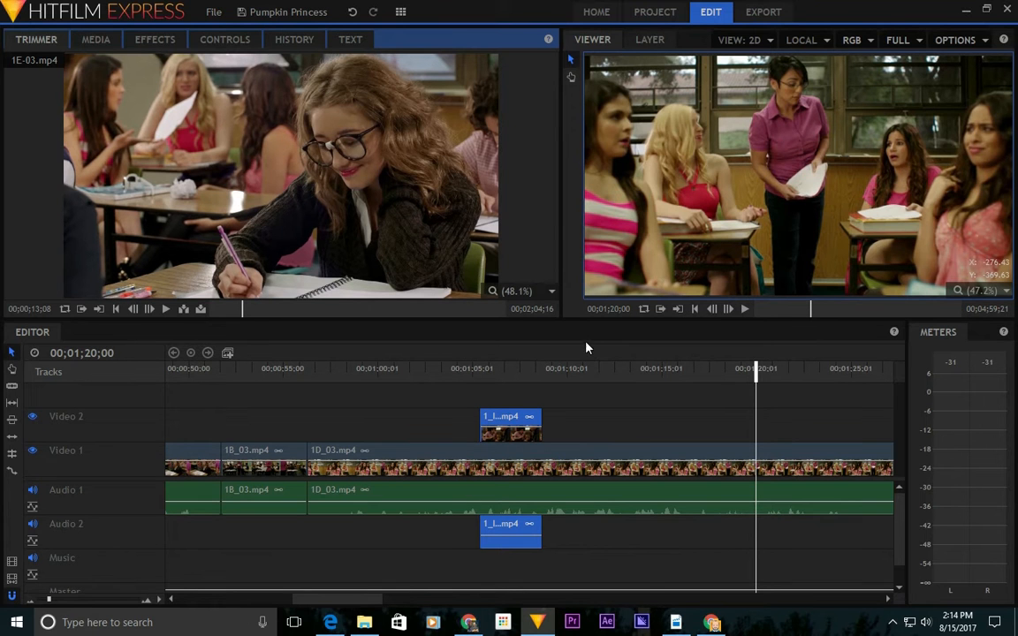
Replay 1D_03.mp4 between about 00;01;14 and 00;01;19 to find a cutaway point.
{"action": "left_click", "coordinate": [649, 378]}
{"action": "key", "text": "space"}
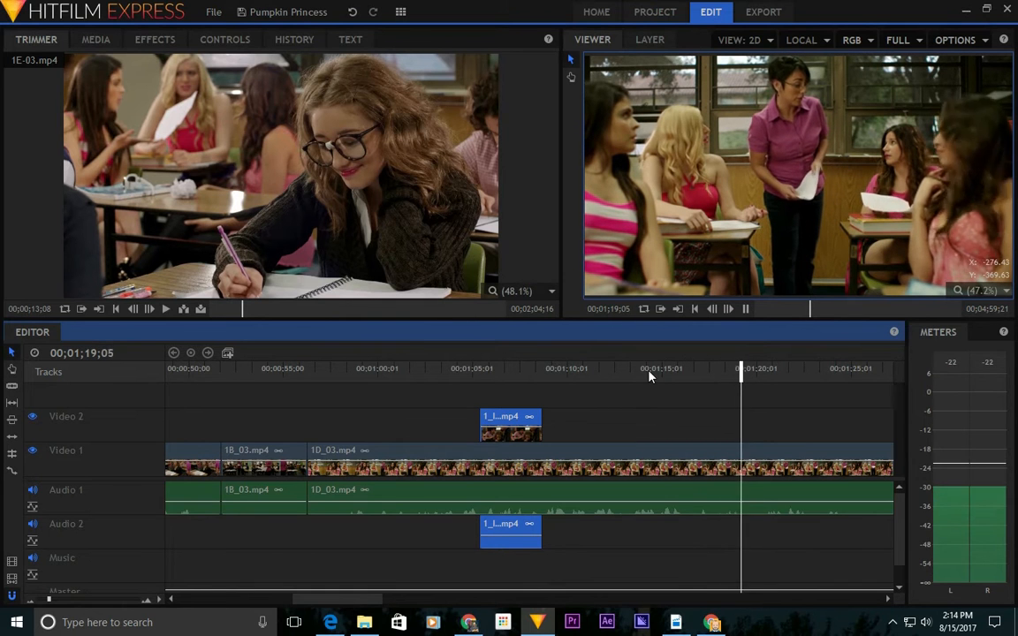
{"action": "key", "text": "space"}
{"action": "mouse_move", "coordinate": [695, 381]}
{"action": "left_mouse_down"}
{"action": "mouse_move", "coordinate": [725, 379]}
{"action": "mouse_move", "coordinate": [692, 382]}
{"action": "left_mouse_up"}
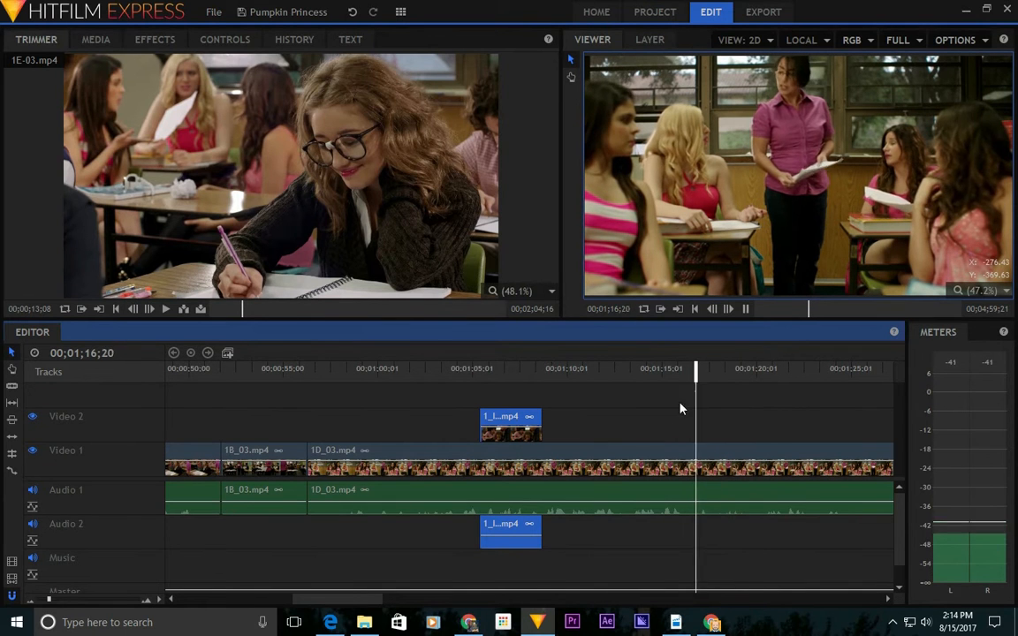
{"action": "key", "text": "space"}
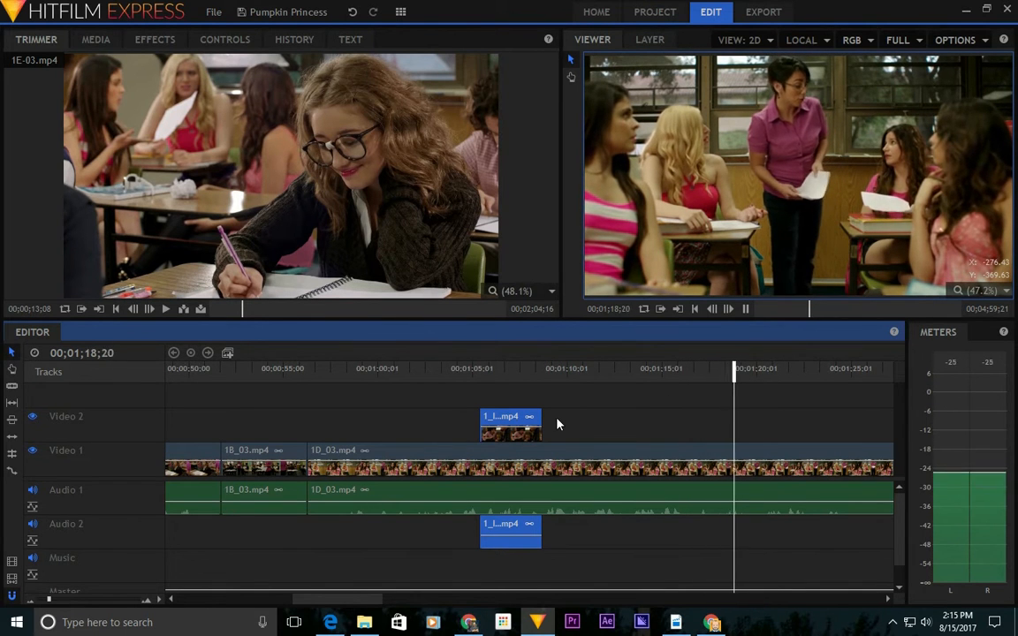
{"action": "key", "text": "space"}
Move the 1_INS_06.mp4 insert to start at about 00;01;19 over 1D_03.mp4 and play the cut into it.
{"action": "left_click_drag", "start_coordinate": [491, 429], "coordinate": [769, 433]}
{"action": "key", "text": "space"}
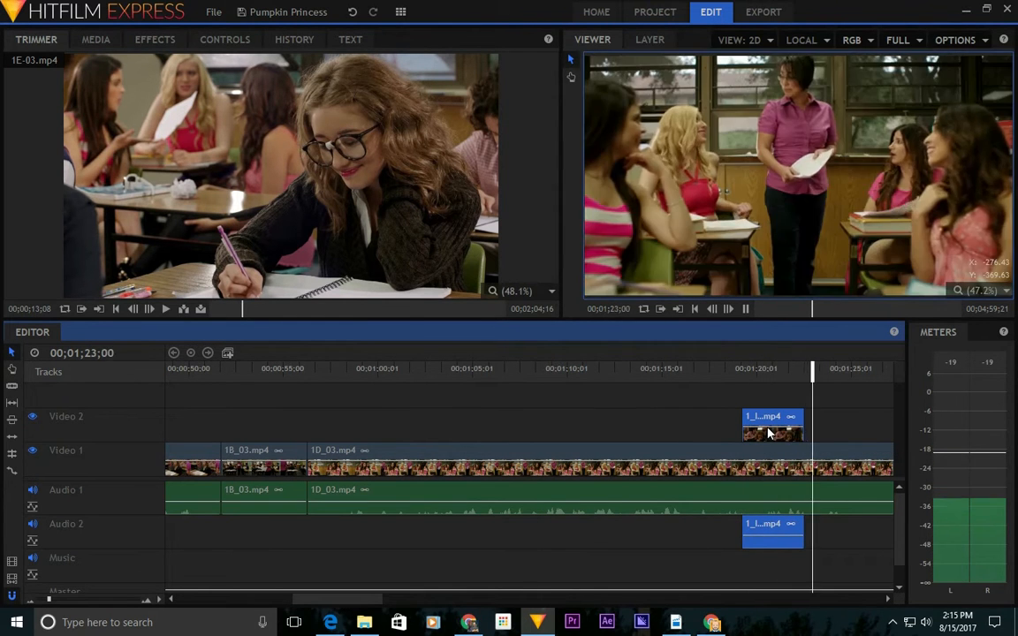
{"action": "key", "text": "space"}
{"action": "left_click", "coordinate": [706, 375]}
{"action": "key", "text": "space"}
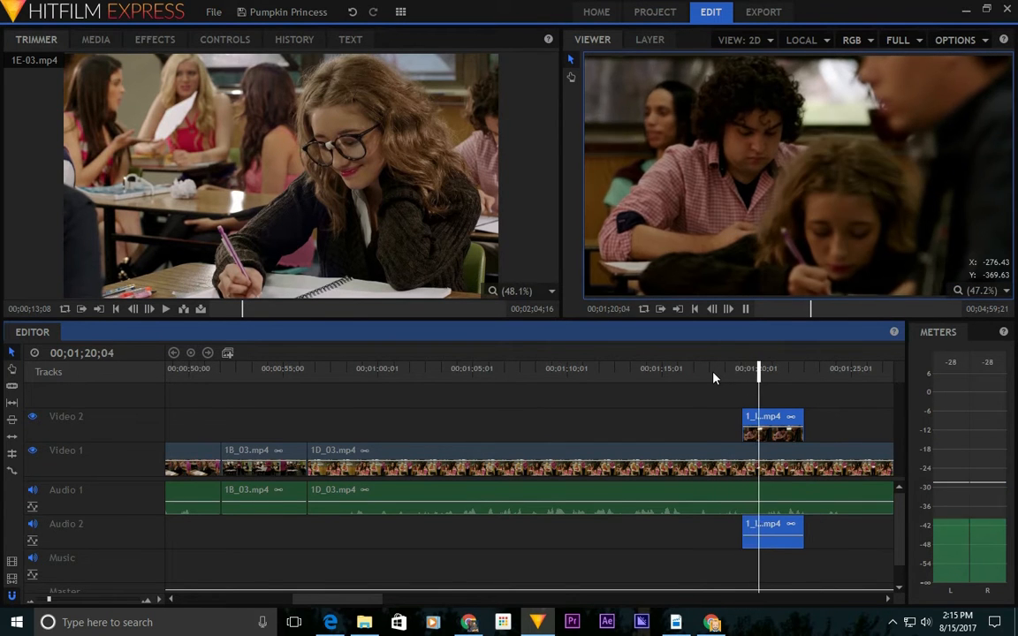
{"action": "key", "text": "space"}
Trim the start of the 1_INS_06.mp4 insert to about 00;01;20, then shift the shortened insert back to about 00;01;19 and play through to 00;01;26;16.
{"action": "left_click_drag", "start_coordinate": [742, 431], "coordinate": [755, 430]}
{"action": "left_click_drag", "start_coordinate": [731, 368], "coordinate": [726, 371]}
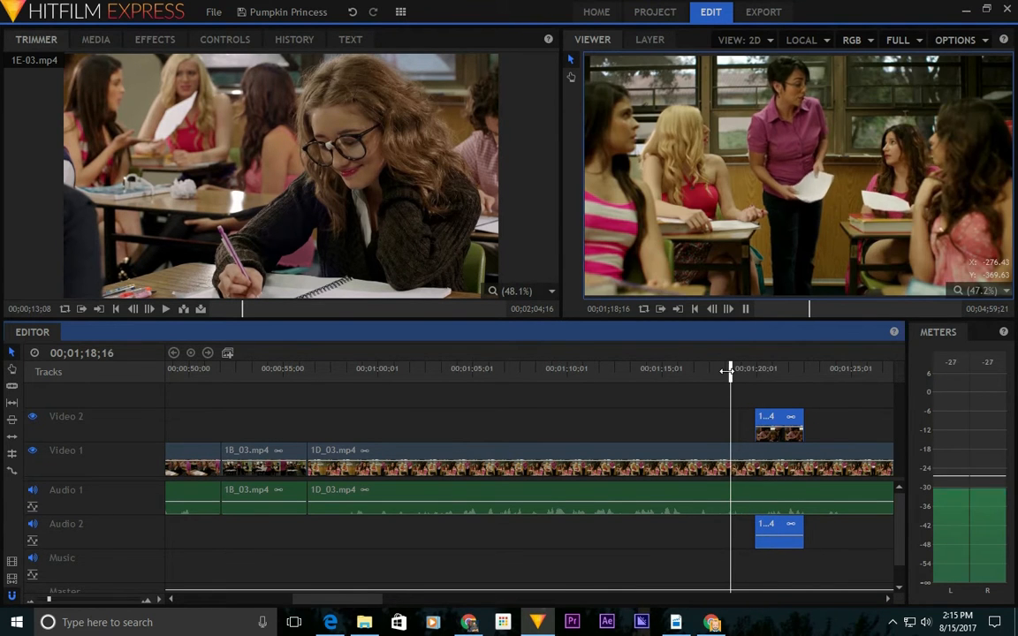
{"action": "key", "text": "space"}
{"action": "left_click_drag", "start_coordinate": [784, 426], "coordinate": [773, 421]}
{"action": "key", "text": "space"}
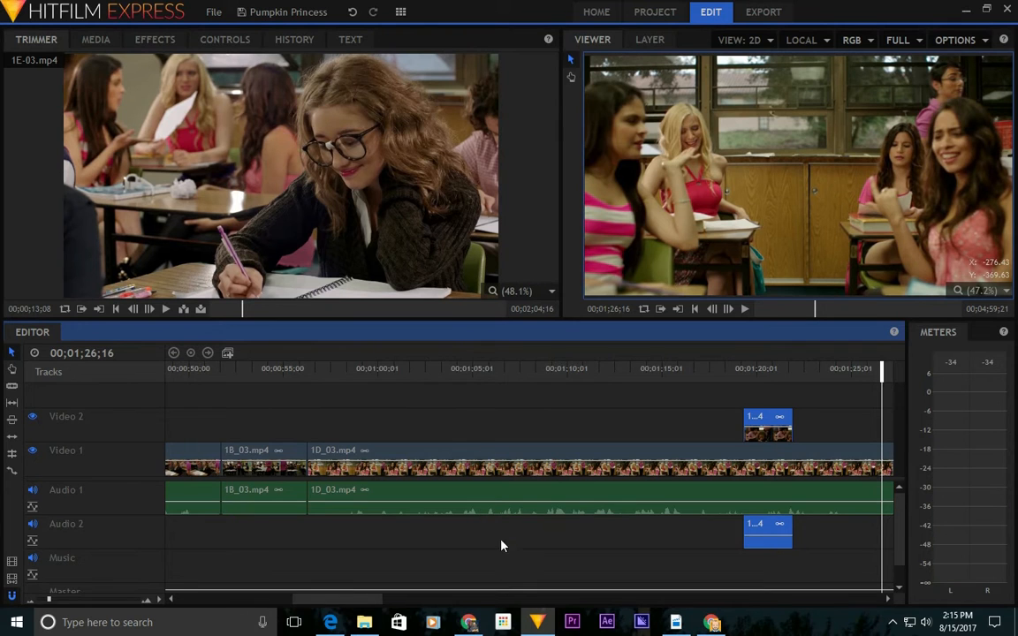
Unlink the video and audio of 1D_03.mp4 and trim only its video end to 00;01;26;16.
{"action": "left_click_drag", "start_coordinate": [370, 600], "coordinate": [390, 601]}
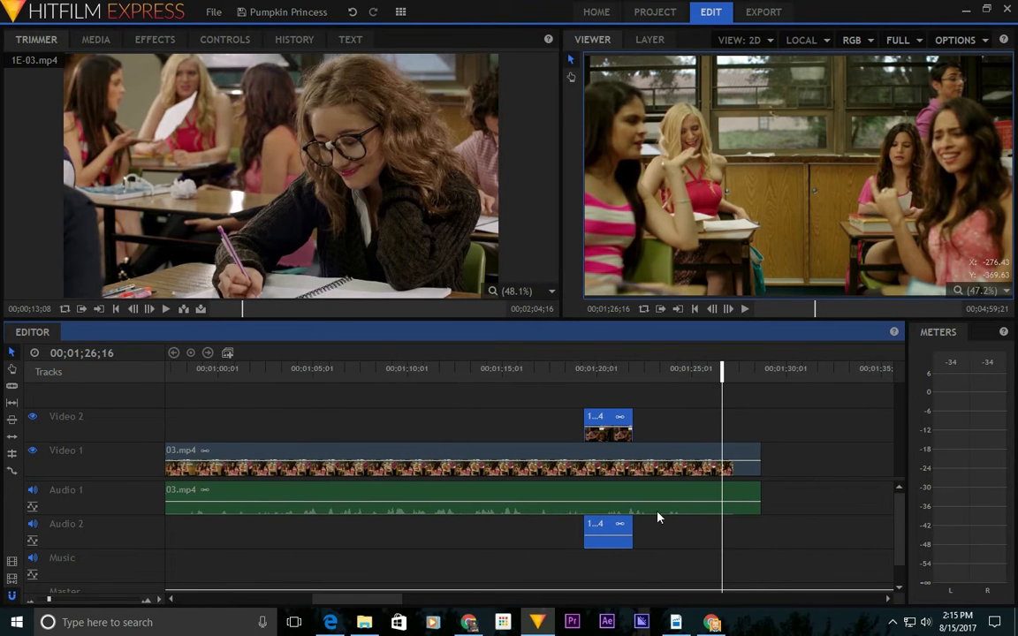
{"action": "left_click", "coordinate": [740, 453]}
{"action": "right_click", "coordinate": [749, 459]}
{"action": "left_click", "coordinate": [775, 371]}
{"action": "left_click_drag", "start_coordinate": [761, 453], "coordinate": [722, 458]}
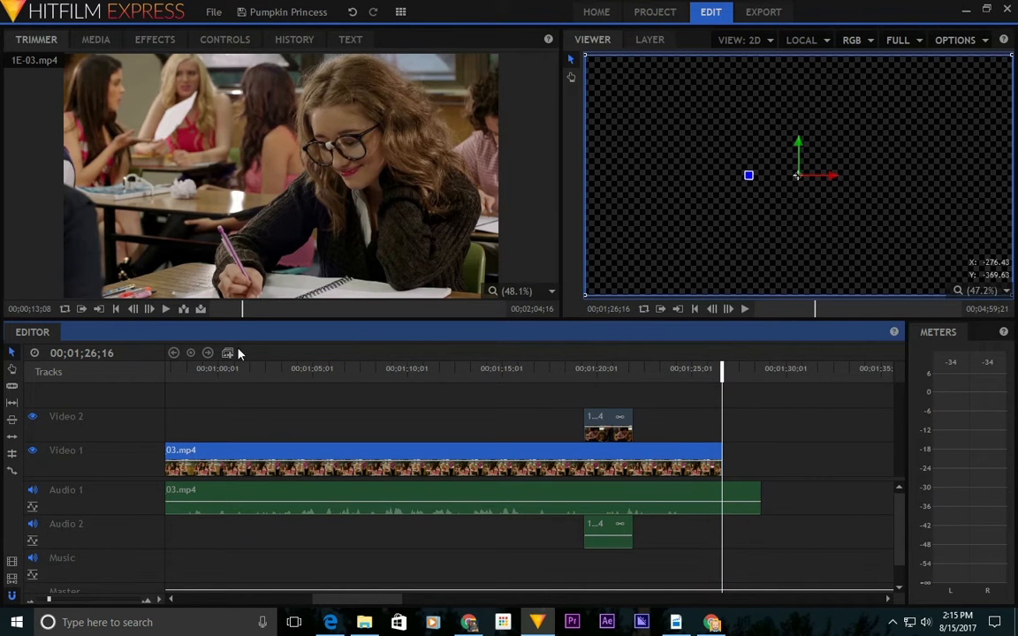
Trim 1E-03.mp4 from 00;00;13;08 to 00;00;18;05 and add it to Video 1 at 00;01;29;23.
{"action": "left_click", "coordinate": [782, 369]}
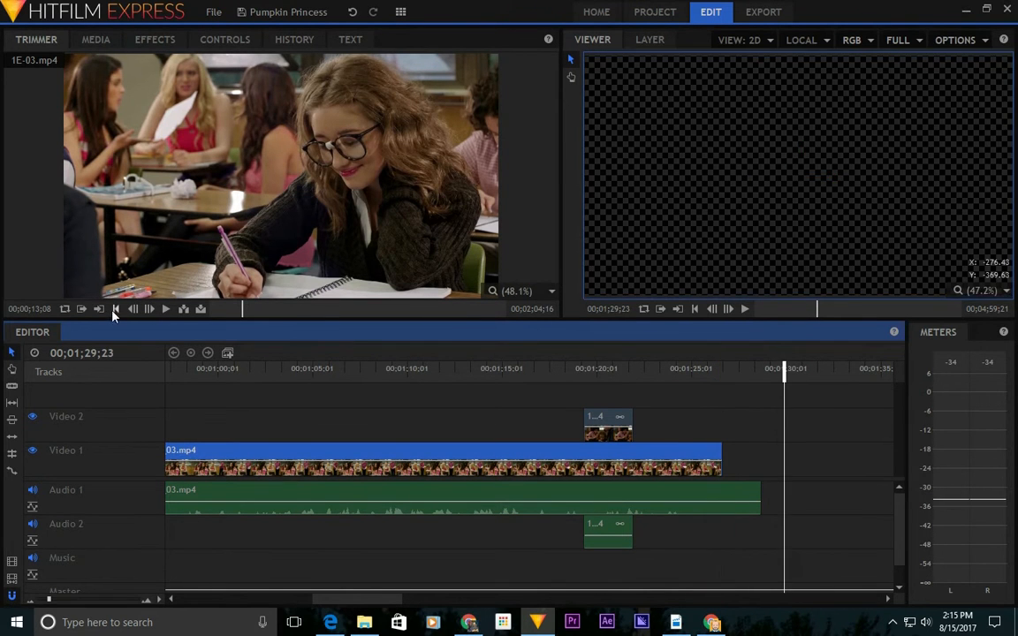
{"action": "left_click", "coordinate": [168, 310]}
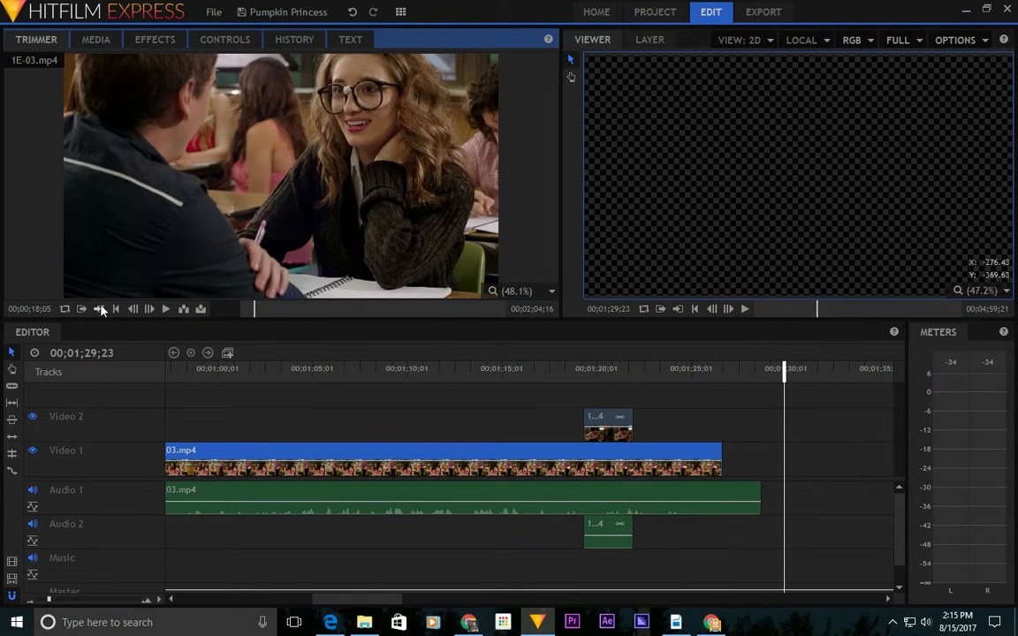
{"action": "left_click", "coordinate": [201, 308]}
Move 1E-03.mp4 against the end of the 1D_03.mp4 audio and unlink its video and audio.
{"action": "left_click_drag", "start_coordinate": [816, 463], "coordinate": [793, 464]}
{"action": "right_click", "coordinate": [793, 458]}
{"action": "left_click", "coordinate": [821, 389]}
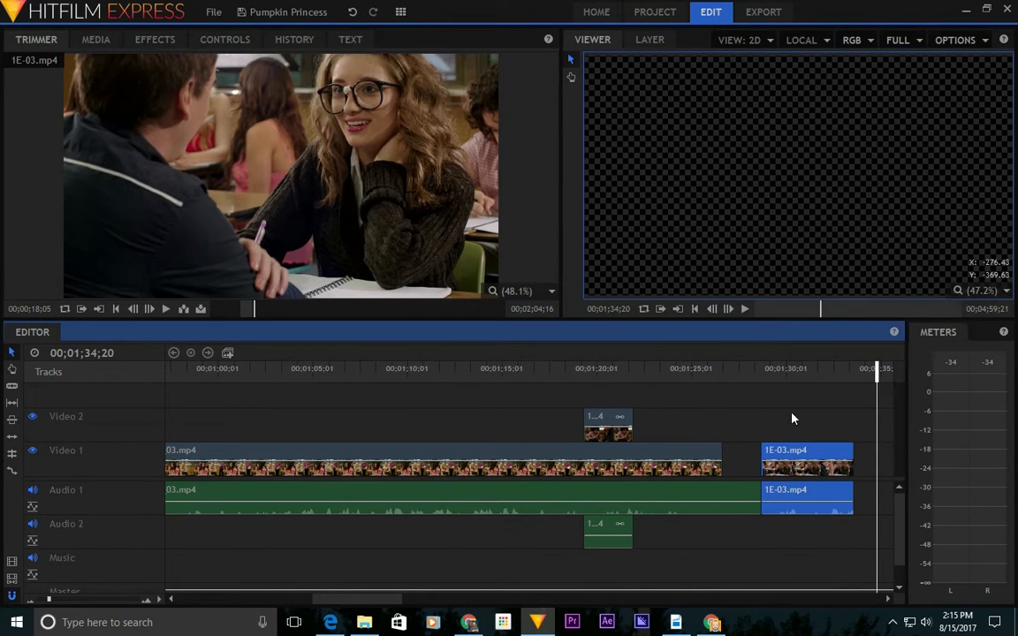
Extend the starts of the 1E-03.mp4 video and audio to meet the ends of the 1D_03.mp4 video and audio, then play through the overlap.
{"action": "left_click_drag", "start_coordinate": [757, 457], "coordinate": [722, 459]}
{"action": "left_click_drag", "start_coordinate": [779, 426], "coordinate": [866, 501]}
{"action": "left_click_drag", "start_coordinate": [788, 454], "coordinate": [826, 461]}
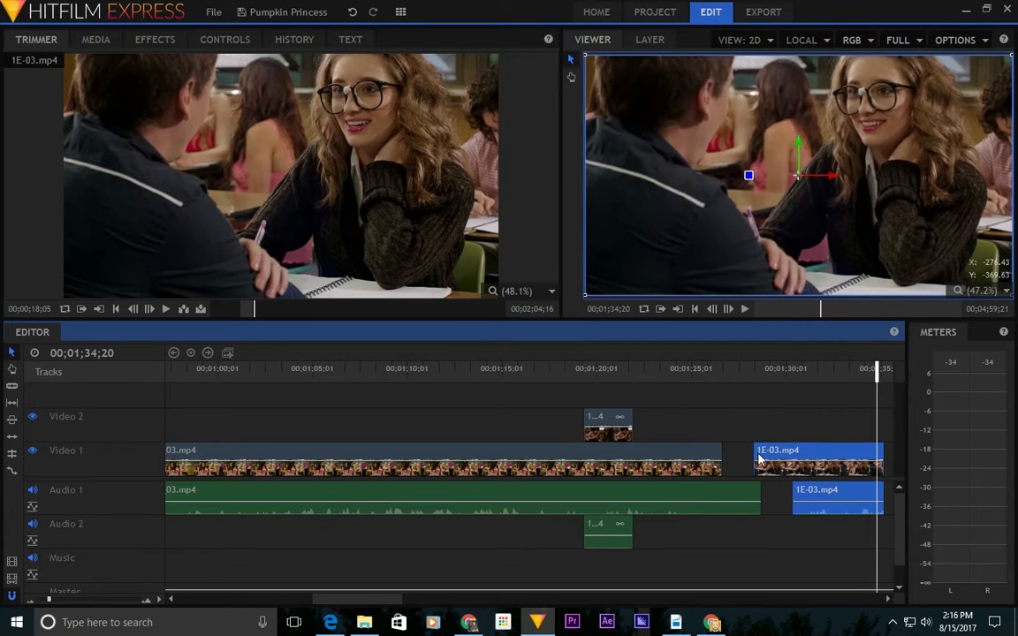
{"action": "mouse_move", "coordinate": [753, 452]}
{"action": "left_mouse_down"}
{"action": "mouse_move", "coordinate": [727, 454]}
{"action": "mouse_move", "coordinate": [737, 460]}
{"action": "left_mouse_up"}
{"action": "left_click", "coordinate": [693, 367]}
{"action": "key", "text": "space"}
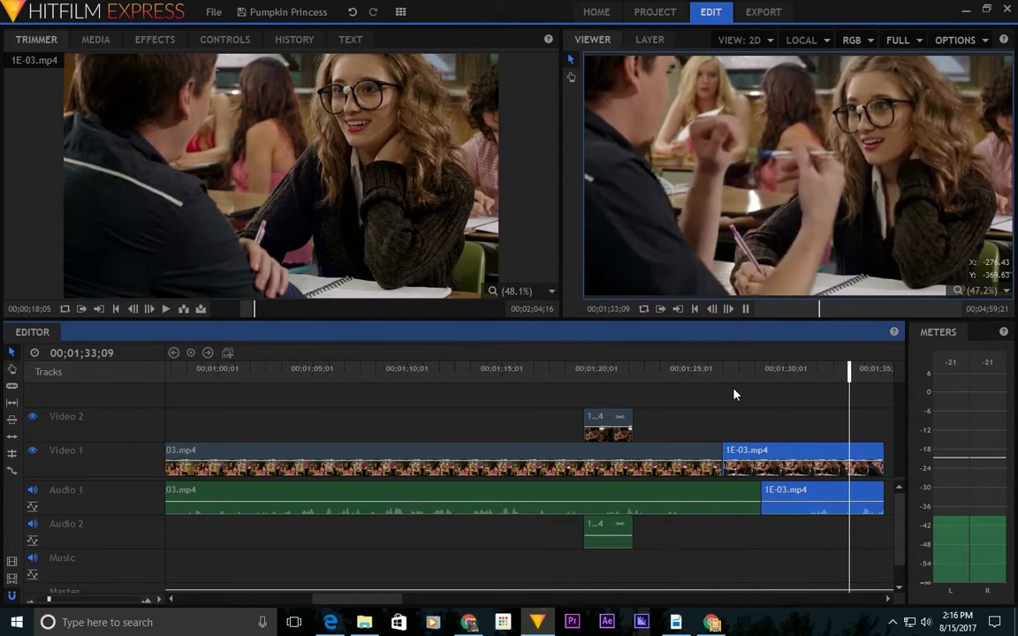
{"action": "key", "text": "space"}
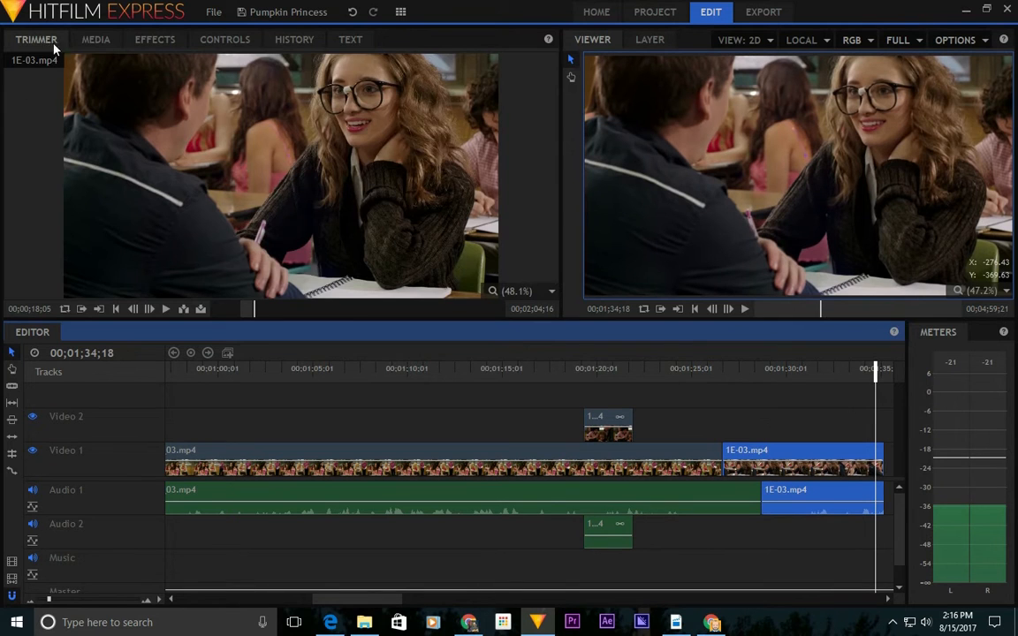
Load 1E-02.mp4 for trimming and play the take to 00;00;24;10.
{"action": "left_click", "coordinate": [91, 39]}
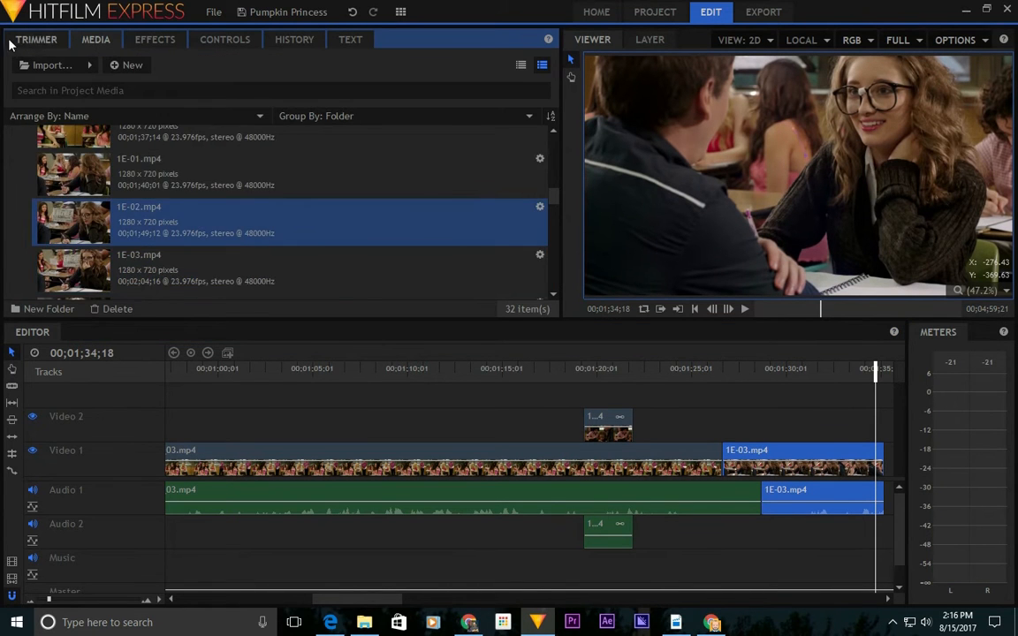
{"action": "left_click", "coordinate": [31, 40]}
{"action": "left_click", "coordinate": [167, 309]}
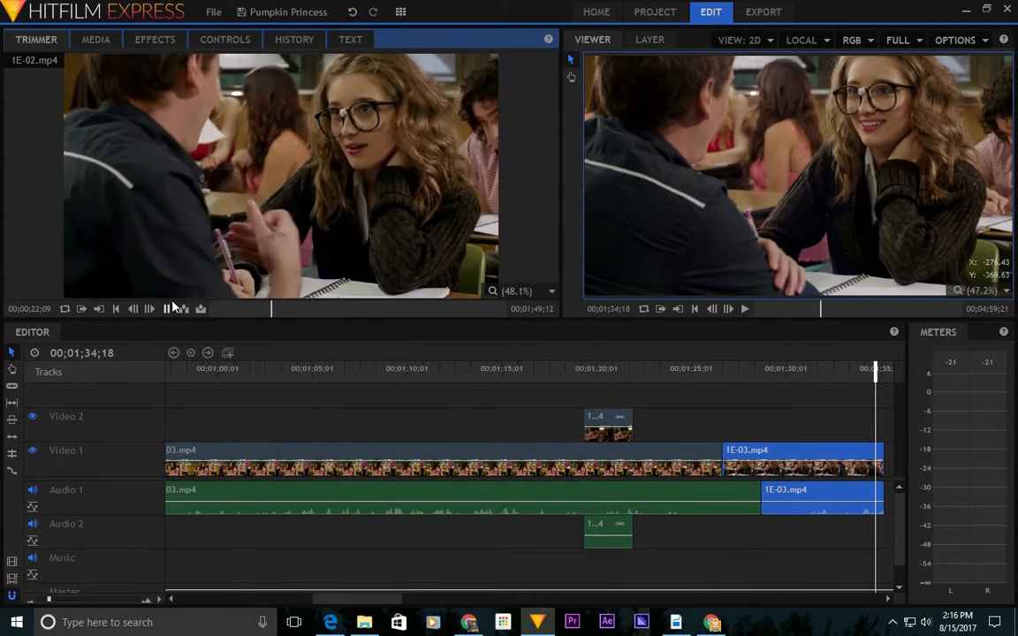
{"action": "left_click", "coordinate": [167, 308]}
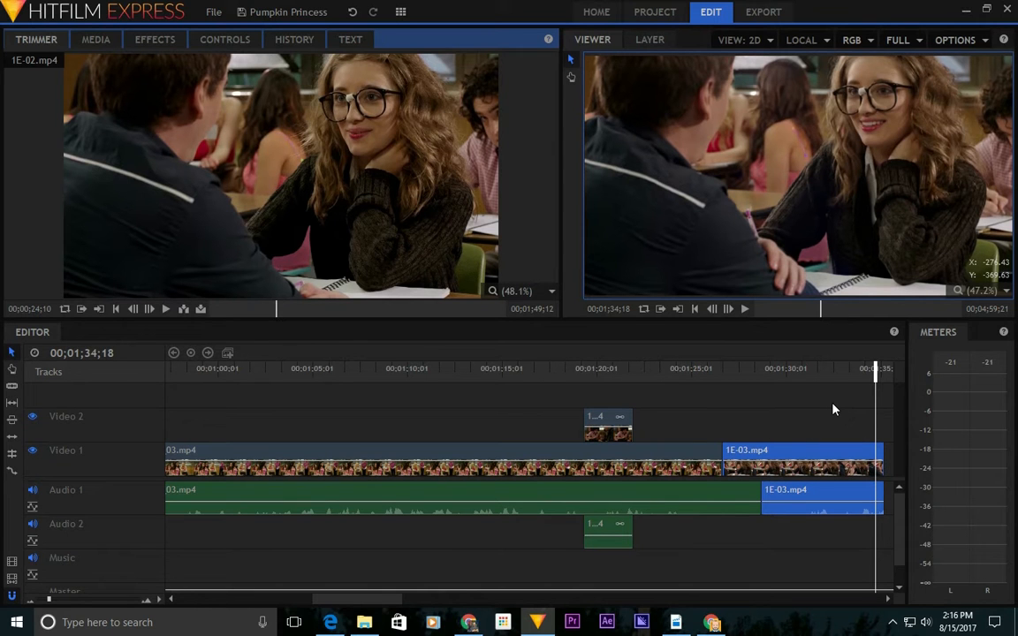
Replace 1E-03.mp4 on the timeline with 1E-02.mp4 starting from 00;00;15;12, placed against the end of the 1D_03.mp4 audio.
{"action": "left_click", "coordinate": [832, 447]}
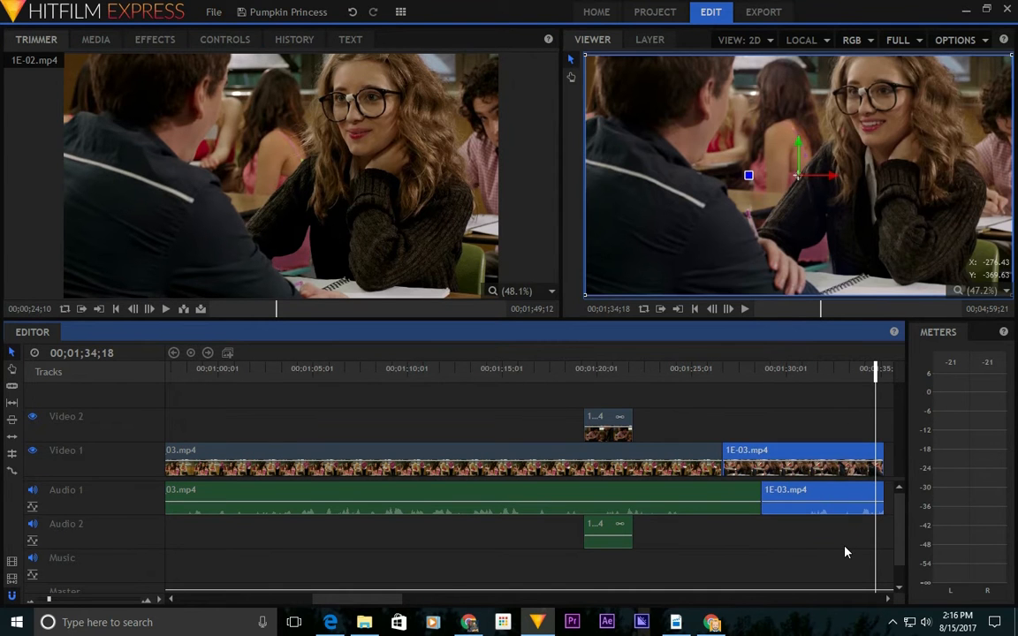
{"action": "key", "text": "Delete"}
{"action": "mouse_move", "coordinate": [259, 315]}
{"action": "left_mouse_down"}
{"action": "mouse_move", "coordinate": [268, 311]}
{"action": "mouse_move", "coordinate": [252, 316]}
{"action": "left_mouse_up"}
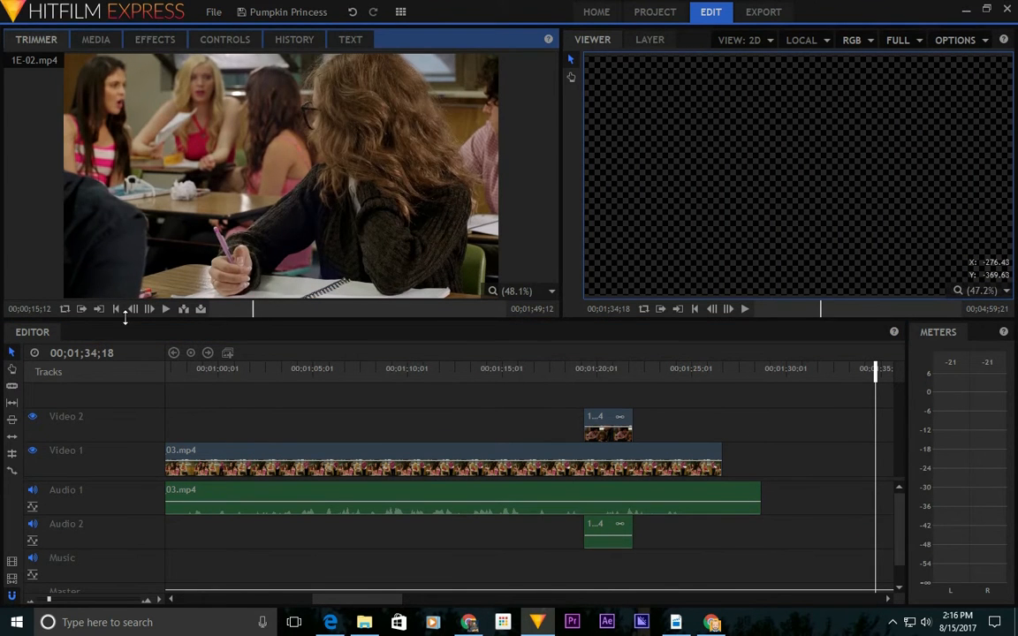
{"action": "left_click", "coordinate": [202, 308]}
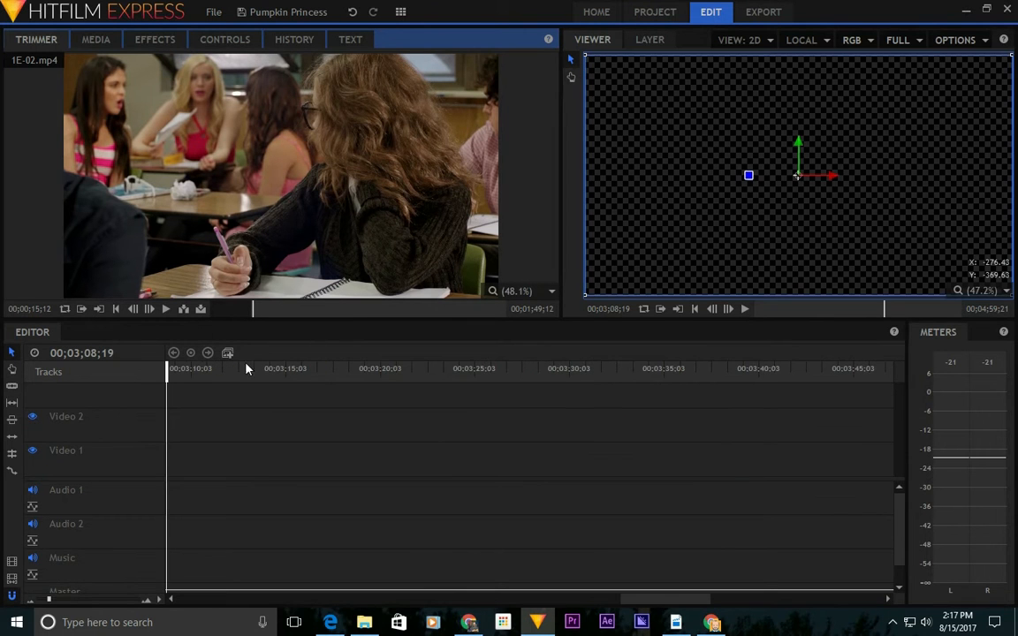
{"action": "left_click_drag", "start_coordinate": [658, 601], "coordinate": [422, 609]}
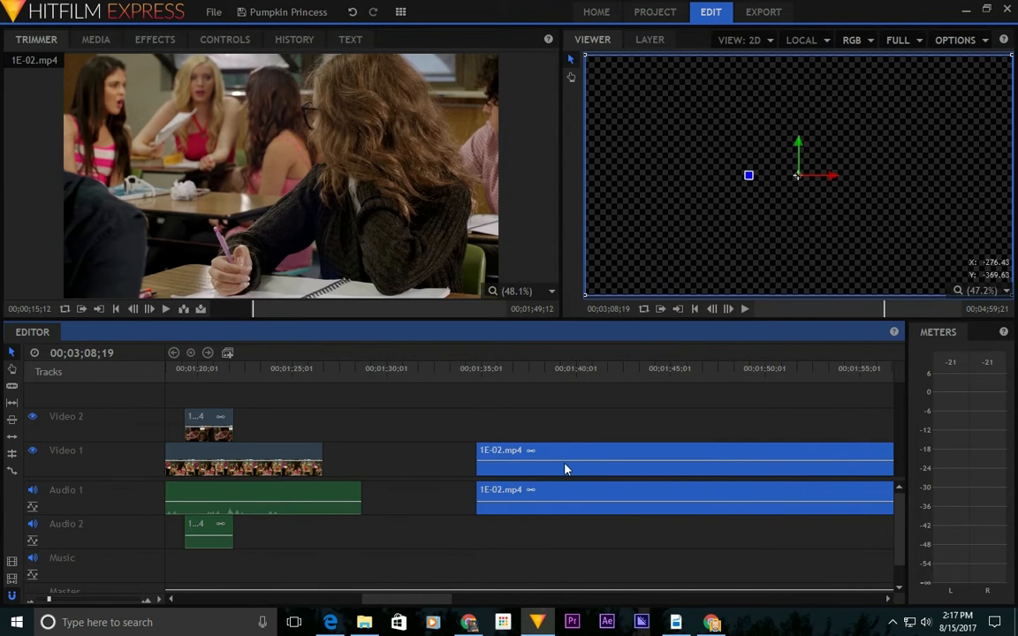
{"action": "left_click_drag", "start_coordinate": [577, 452], "coordinate": [461, 468]}
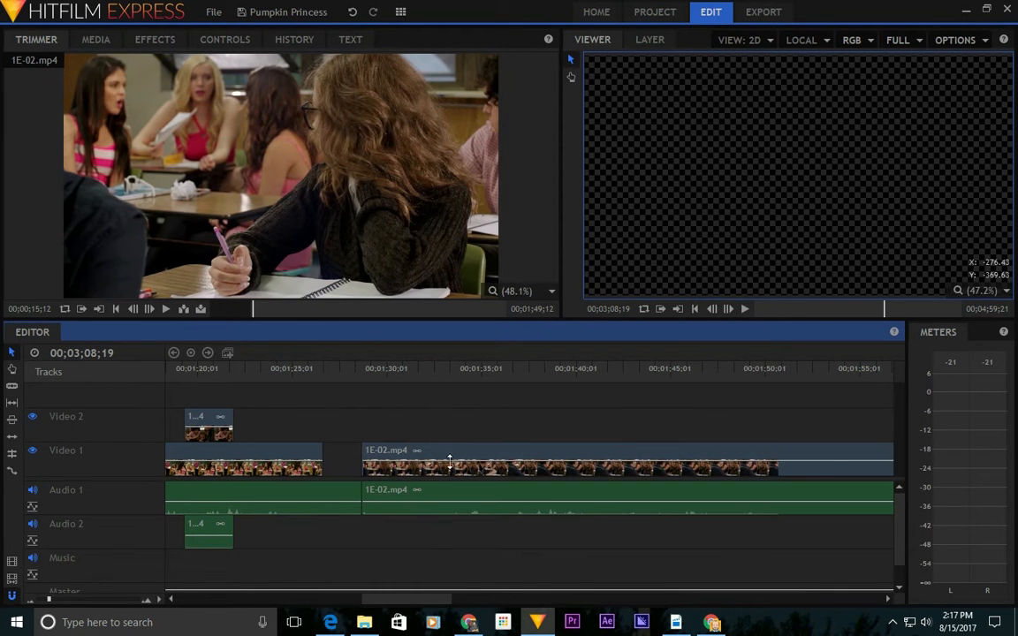
Unlink 1E-02.mp4, extend only its video start to the end of the 1D_03.mp4 video, and play through to 00;01;35;20.
{"action": "left_click_drag", "start_coordinate": [364, 452], "coordinate": [410, 453]}
{"action": "left_click_drag", "start_coordinate": [489, 457], "coordinate": [438, 458]}
{"action": "left_click", "coordinate": [371, 456]}
{"action": "right_click", "coordinate": [371, 455]}
{"action": "left_click", "coordinate": [415, 363]}
{"action": "left_click_drag", "start_coordinate": [366, 459], "coordinate": [324, 459]}
{"action": "left_click", "coordinate": [271, 369]}
{"action": "key", "text": "space"}
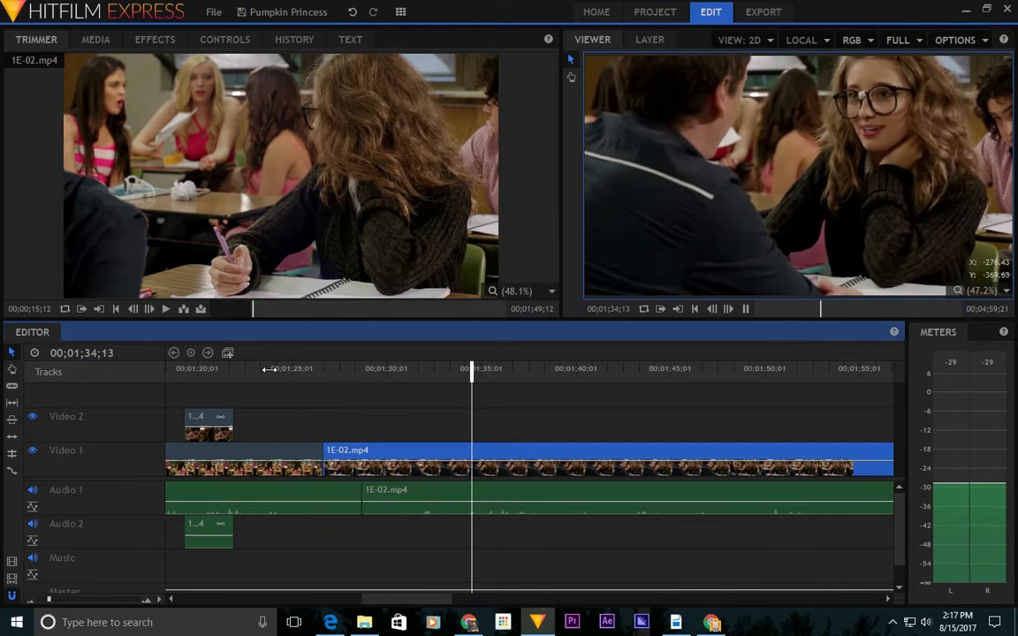
{"action": "key", "text": "space"}
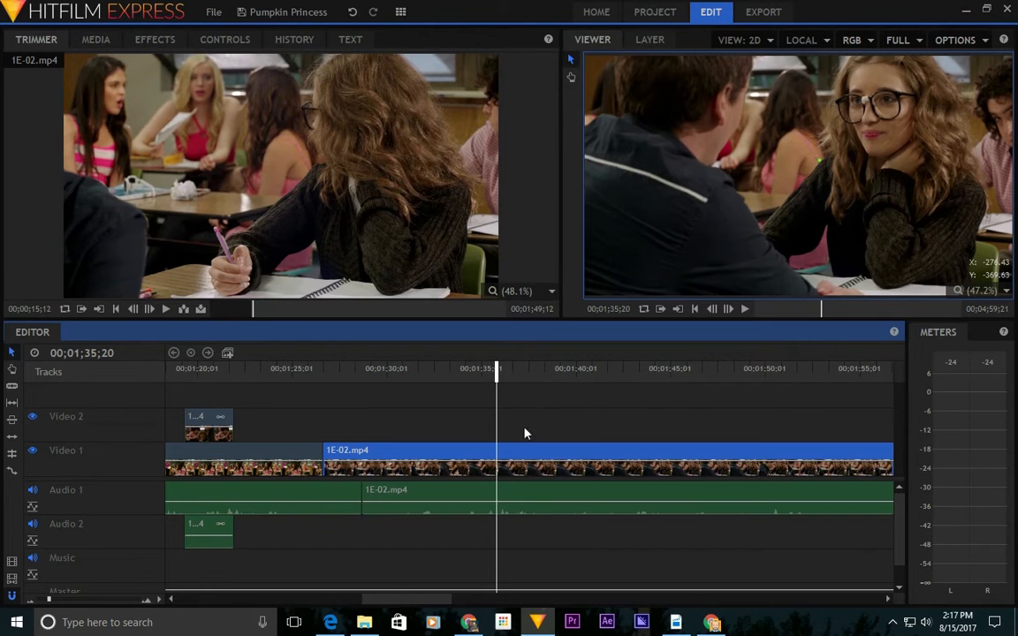
Relink the 1E-02.mp4 video and audio and split the clip at 00;01;35;20.
{"action": "left_click", "coordinate": [609, 505], "text": "ctrl"}
{"action": "right_click", "coordinate": [609, 496]}
{"action": "left_click", "coordinate": [619, 404]}
{"action": "left_click", "coordinate": [618, 426]}
{"action": "left_click", "coordinate": [551, 489]}
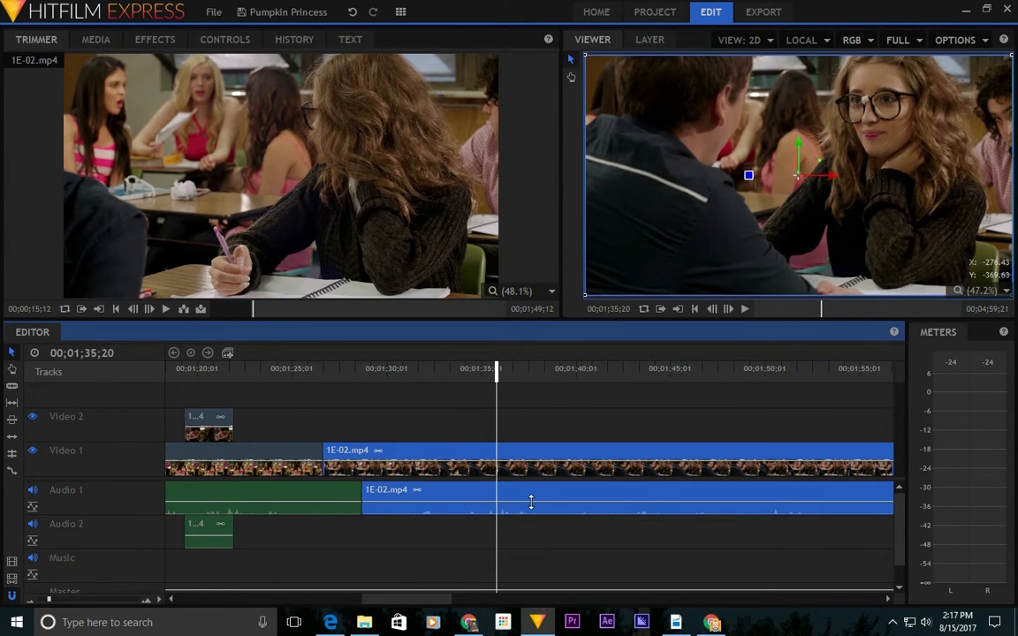
{"action": "key", "text": "ctrl+shift+d"}
{"action": "left_click", "coordinate": [495, 379]}
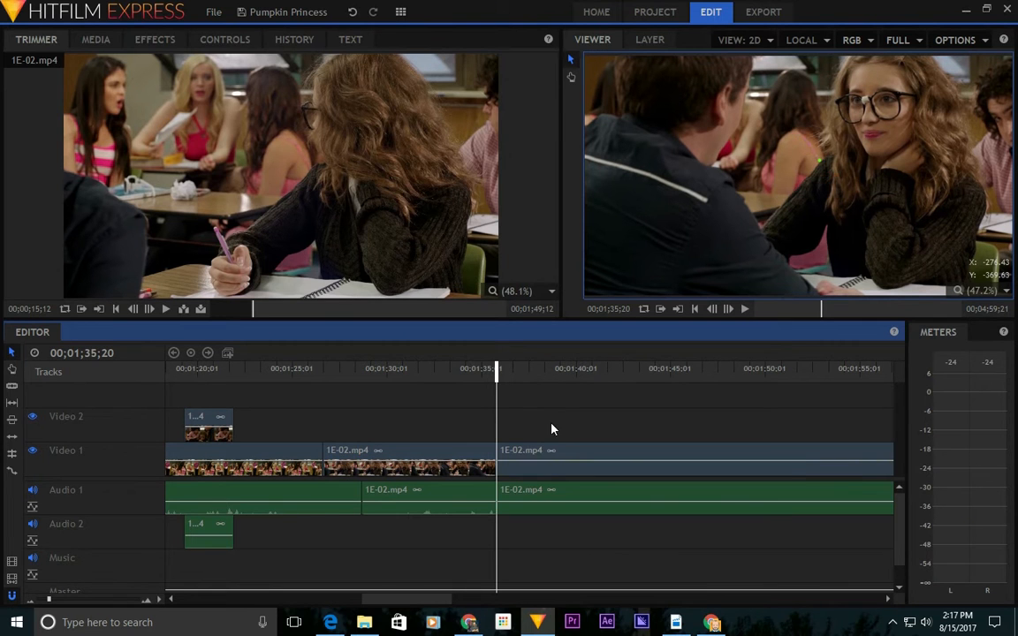
Load 1G-03.mp4 from the project media for trimming and play the take.
{"action": "left_click", "coordinate": [96, 40]}
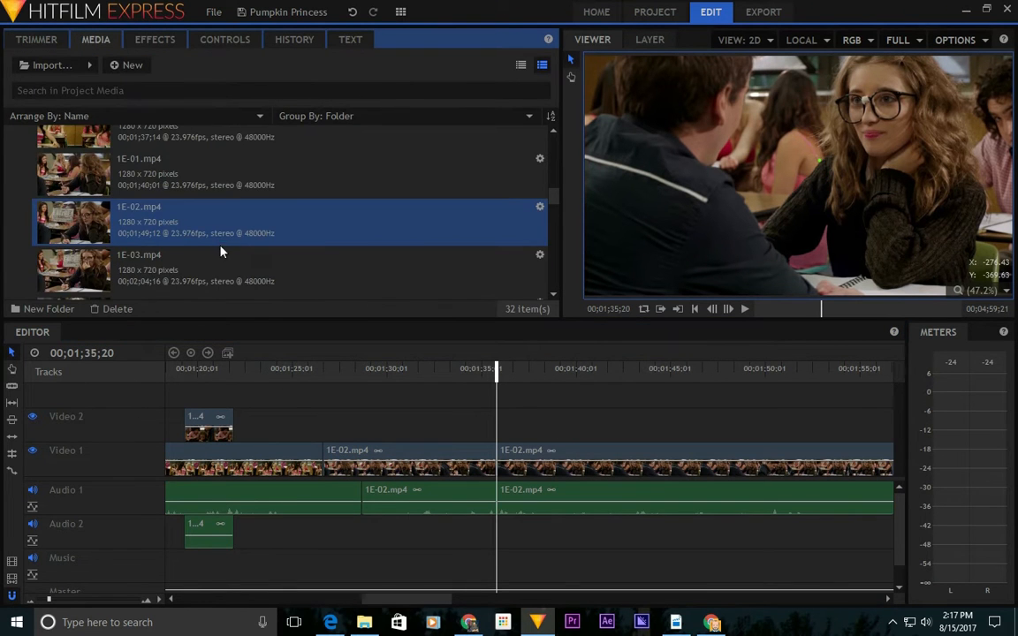
{"action": "scroll", "coordinate": [222, 231], "scroll_direction": "down", "scroll_amount": 2}
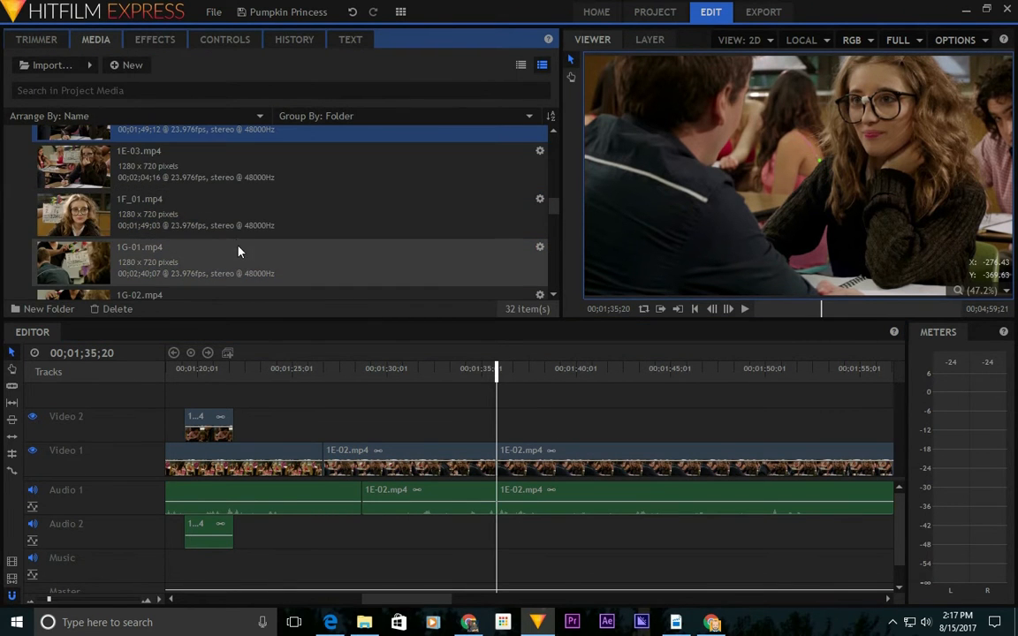
{"action": "left_click", "coordinate": [237, 246]}
{"action": "scroll", "coordinate": [196, 221], "scroll_direction": "down", "scroll_amount": 2}
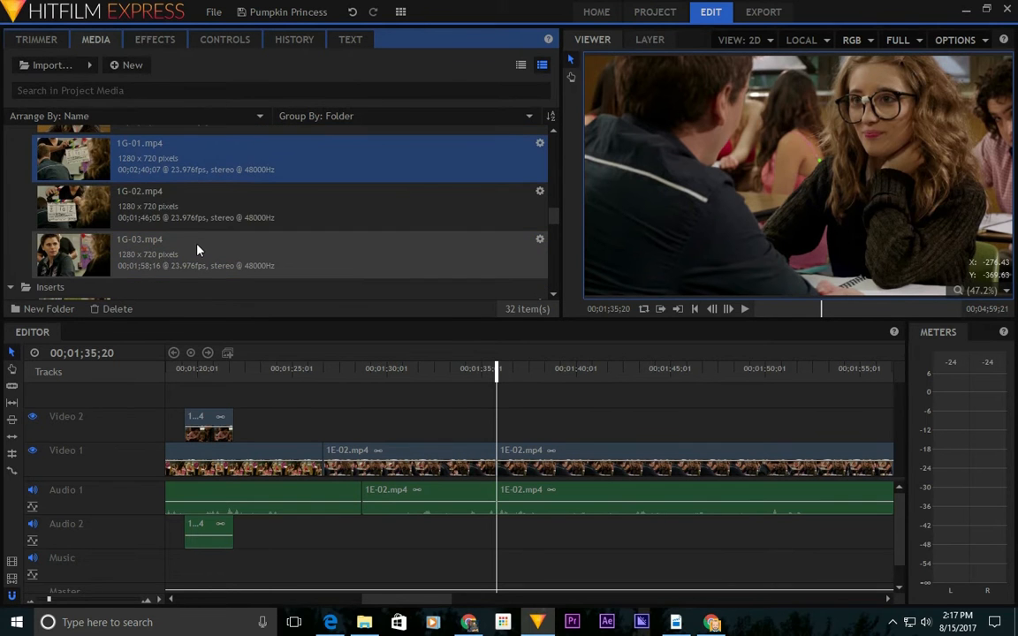
{"action": "left_click", "coordinate": [216, 258]}
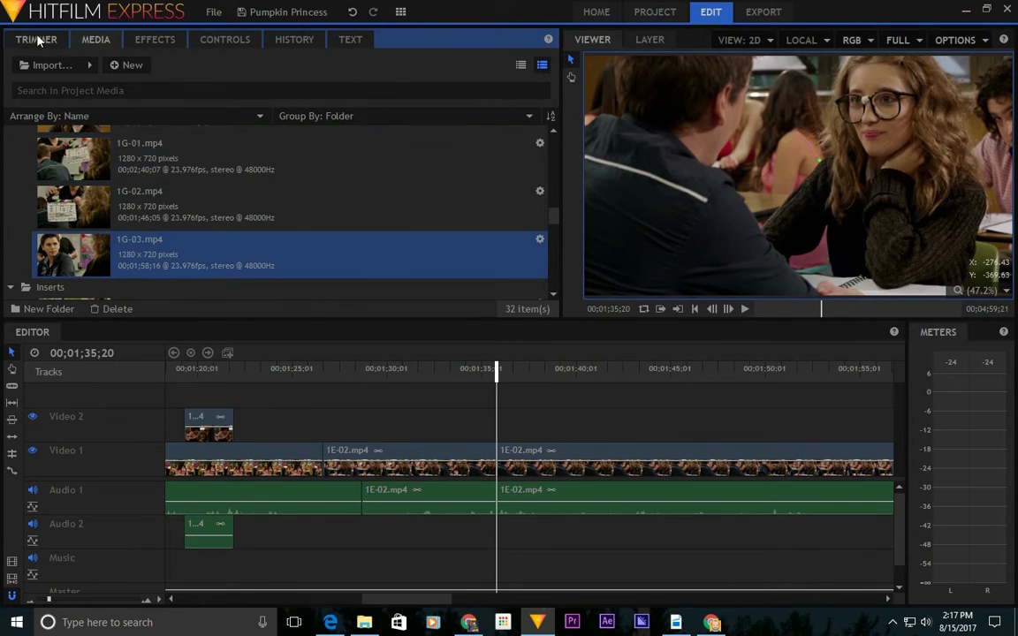
{"action": "left_click", "coordinate": [52, 44]}
{"action": "left_click", "coordinate": [166, 309]}
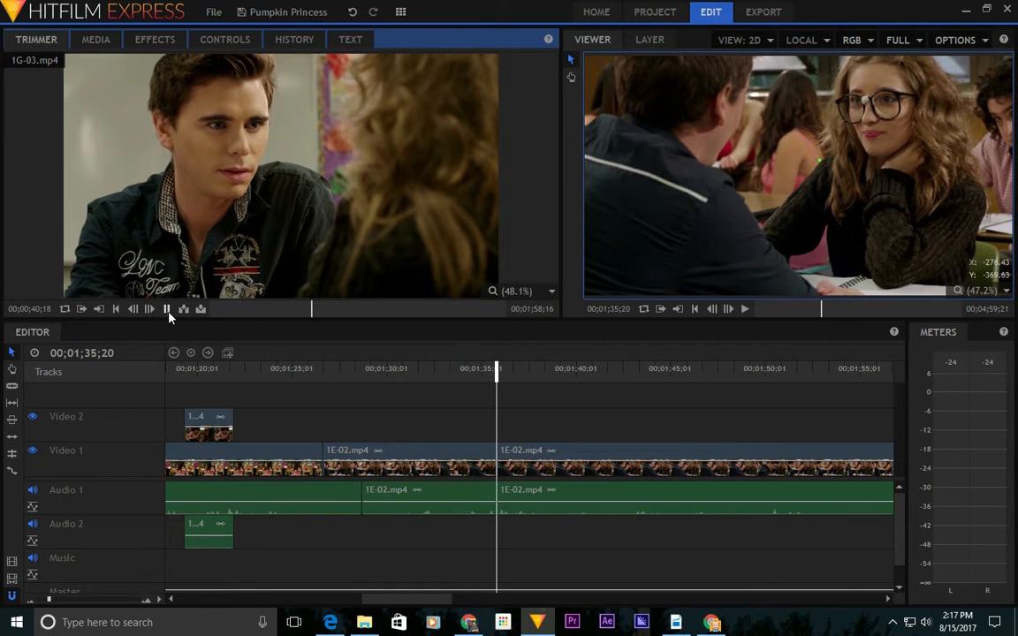
Set the start of 1G-03.mp4 to 00;00;29;19 and insert it between the two 1E-02.mp4 pieces at 00;01;35;20.
{"action": "mouse_move", "coordinate": [249, 310]}
{"action": "left_mouse_down"}
{"action": "mouse_move", "coordinate": [233, 309]}
{"action": "mouse_move", "coordinate": [246, 309]}
{"action": "left_mouse_up"}
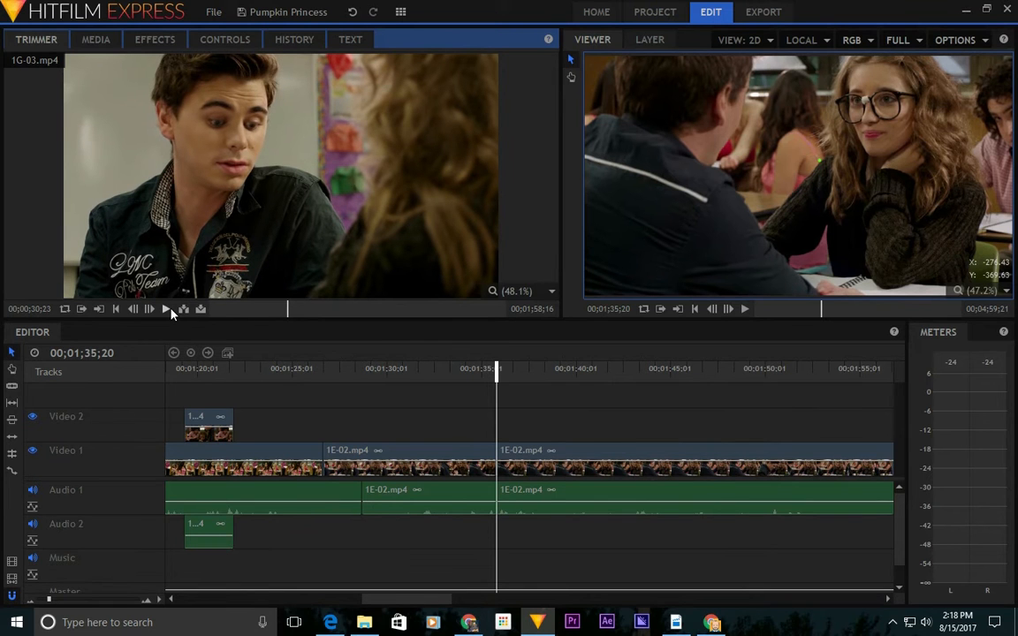
{"action": "key", "text": "comma"}
{"action": "key", "text": "comma"}
{"action": "key", "text": "comma"}
{"action": "key", "text": "comma"}
{"action": "key", "text": "comma"}
{"action": "key", "text": "comma"}
{"action": "key", "text": "comma"}
{"action": "key", "text": "comma"}
{"action": "key", "text": "comma"}
{"action": "key", "text": "comma"}
{"action": "key", "text": "comma"}
{"action": "key", "text": "comma"}
{"action": "key", "text": "comma"}
{"action": "key", "text": "comma"}
{"action": "key", "text": "comma"}
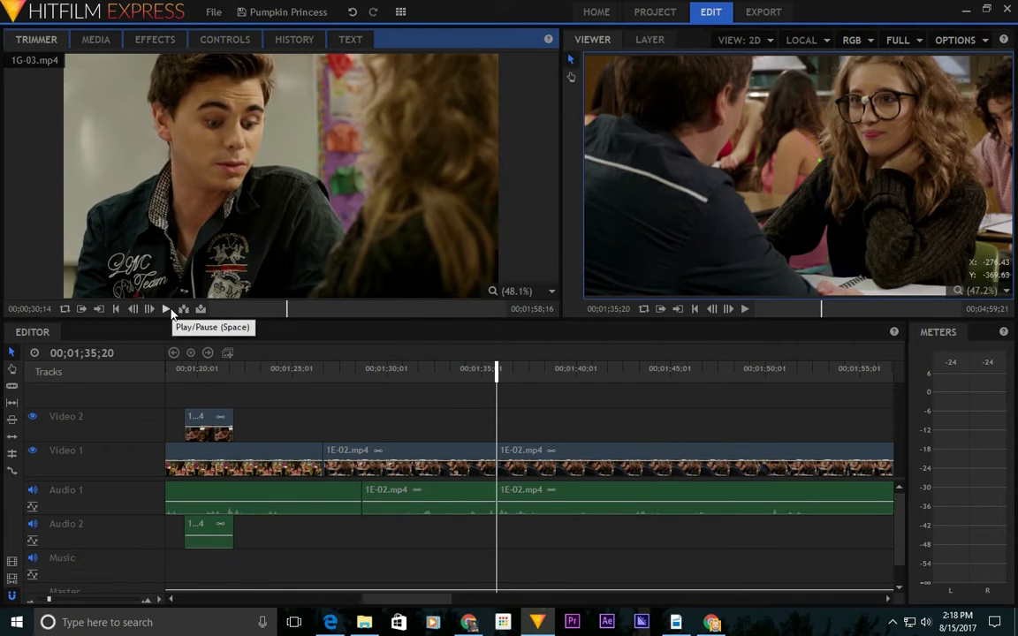
{"action": "key", "text": "comma"}
{"action": "key", "text": "comma"}
{"action": "key", "text": "comma"}
{"action": "key", "text": "comma"}
{"action": "key", "text": "comma"}
{"action": "key", "text": "comma"}
{"action": "key", "text": "comma"}
{"action": "key", "text": "comma"}
{"action": "key", "text": "comma"}
{"action": "key", "text": "comma"}
{"action": "key", "text": "comma"}
{"action": "key", "text": "comma"}
{"action": "key", "text": "comma"}
{"action": "key", "text": "comma"}
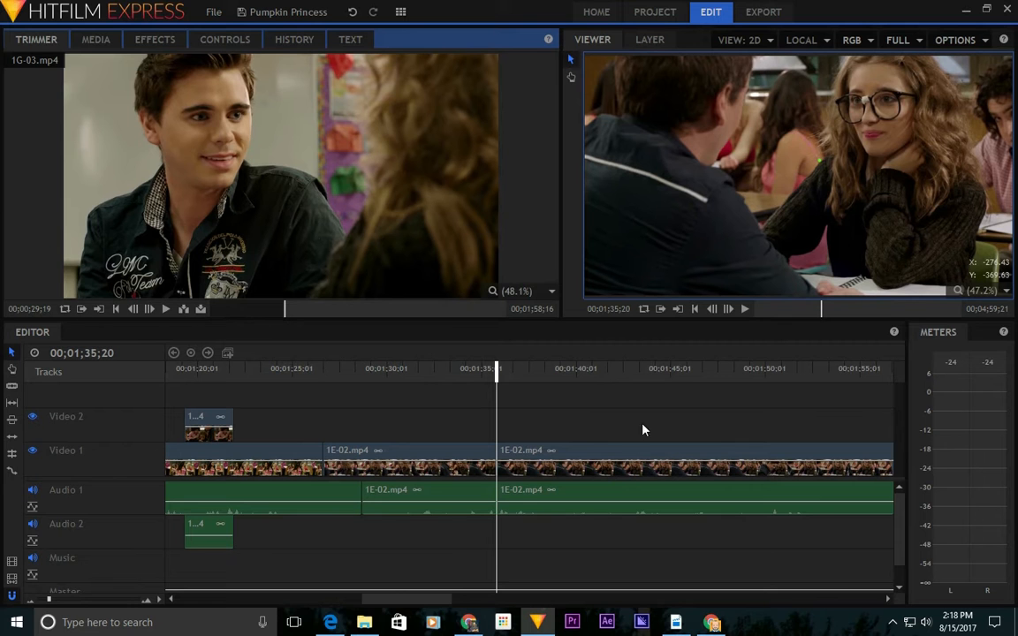
{"action": "left_click", "coordinate": [184, 311]}
Play the edit from 00;01;24;11 across the new cut and split 1G-03.mp4 at 00;01;42;11.
{"action": "left_click_drag", "start_coordinate": [659, 601], "coordinate": [409, 599]}
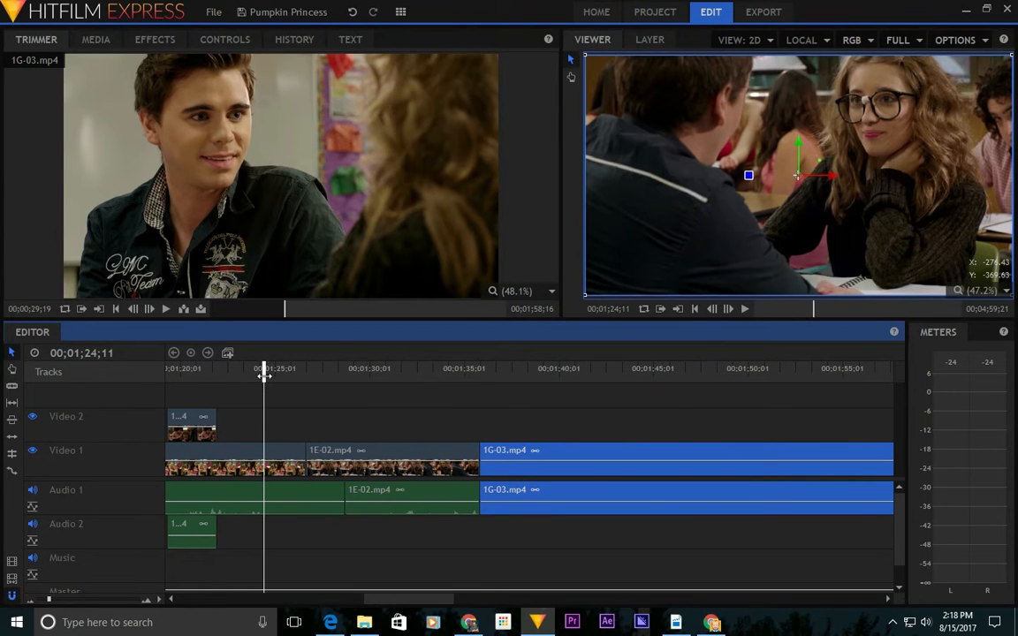
{"action": "left_click", "coordinate": [266, 372]}
{"action": "key", "text": "space"}
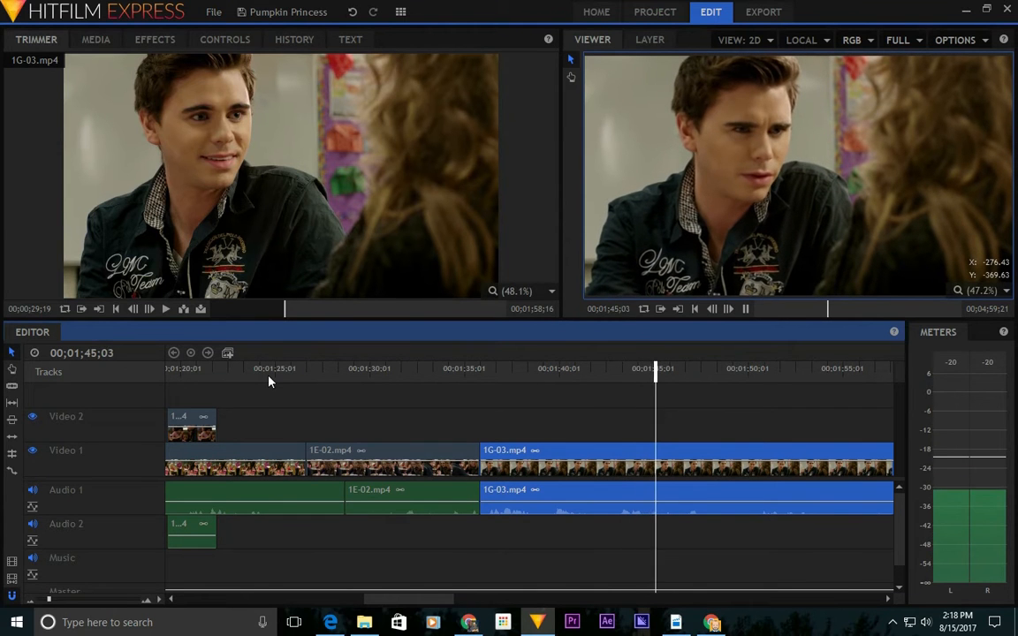
{"action": "left_click_drag", "start_coordinate": [582, 380], "coordinate": [603, 384]}
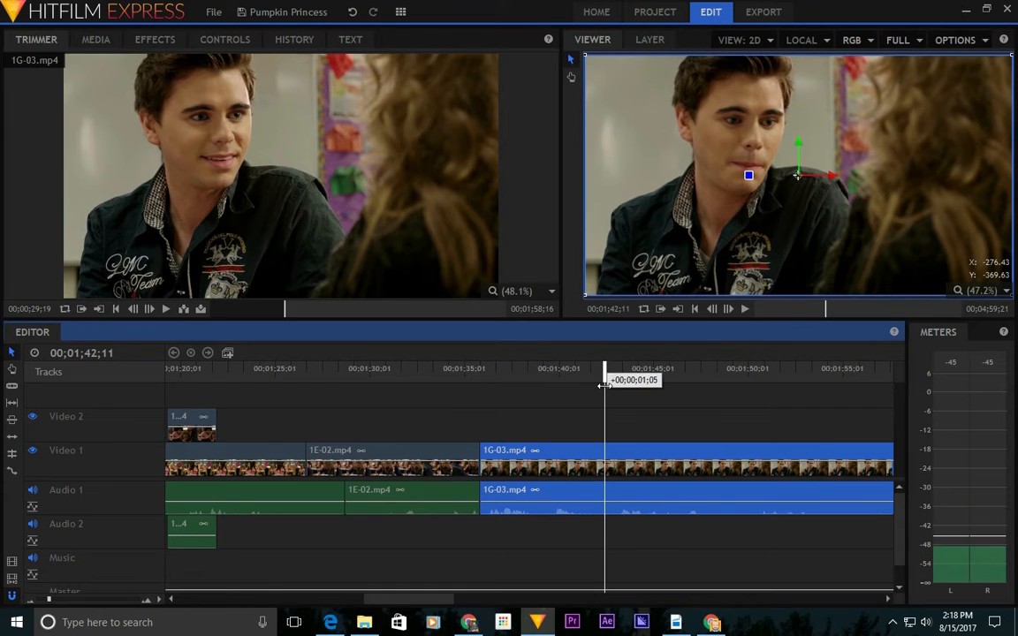
{"action": "left_click_drag", "start_coordinate": [386, 601], "coordinate": [414, 609]}
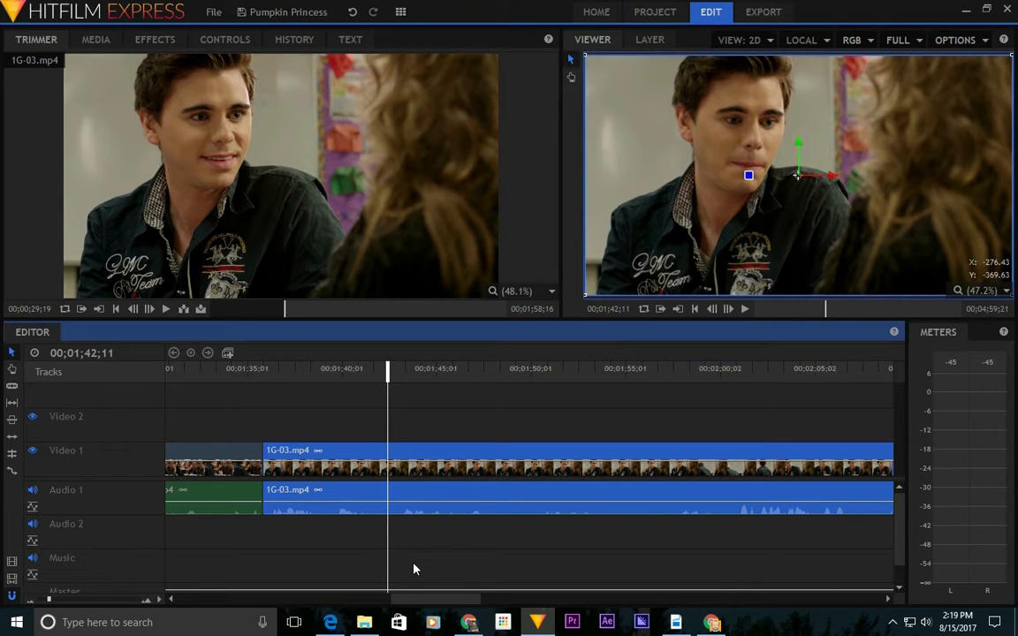
{"action": "key", "text": "ctrl+shift+d"}
{"action": "left_click", "coordinate": [438, 418]}
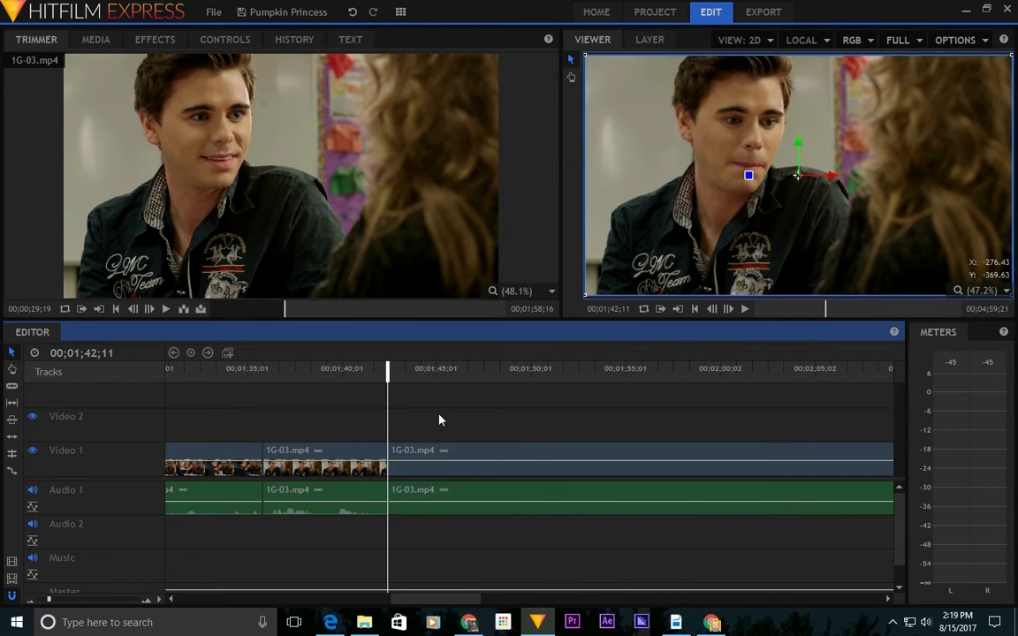
Play the remaining 1G-03.mp4 piece from 00;01;42;11, and the final 1E-02.mp4 clip from its start.
{"action": "key", "text": "space"}
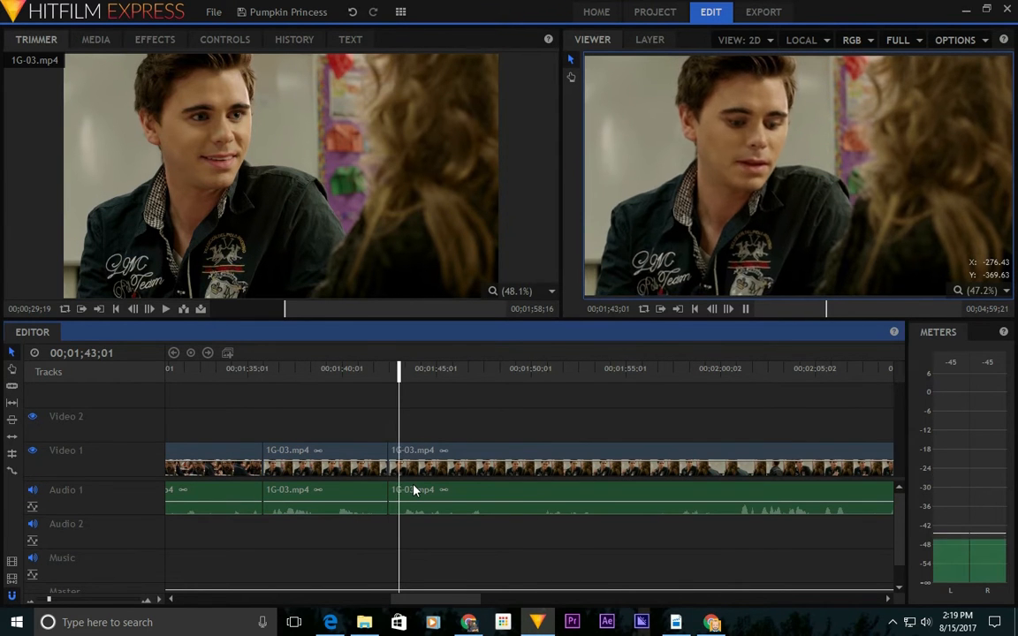
{"action": "key", "text": "space"}
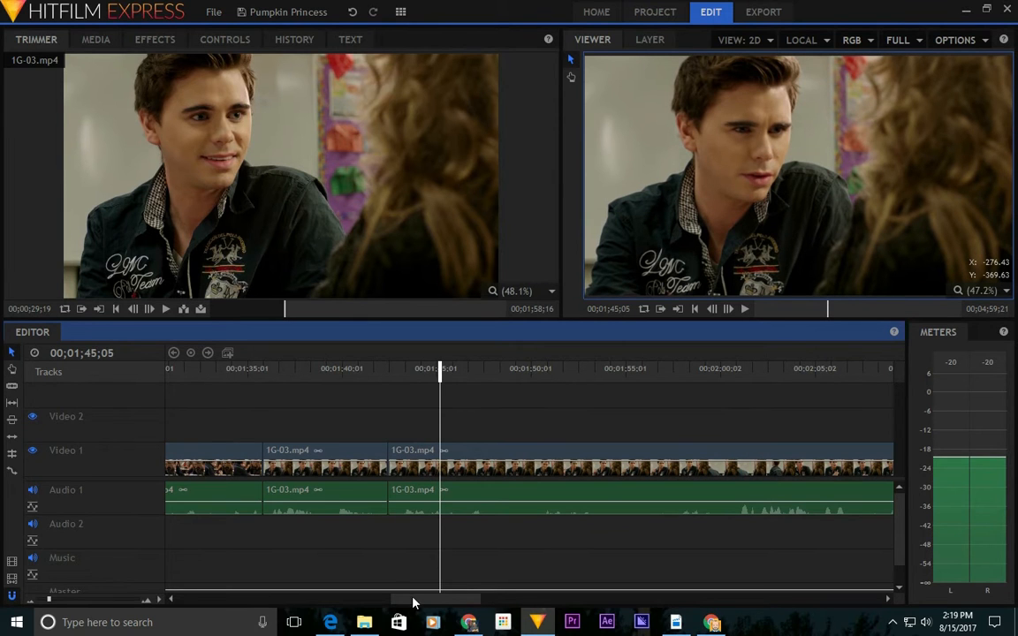
{"action": "left_click_drag", "start_coordinate": [408, 603], "coordinate": [566, 603]}
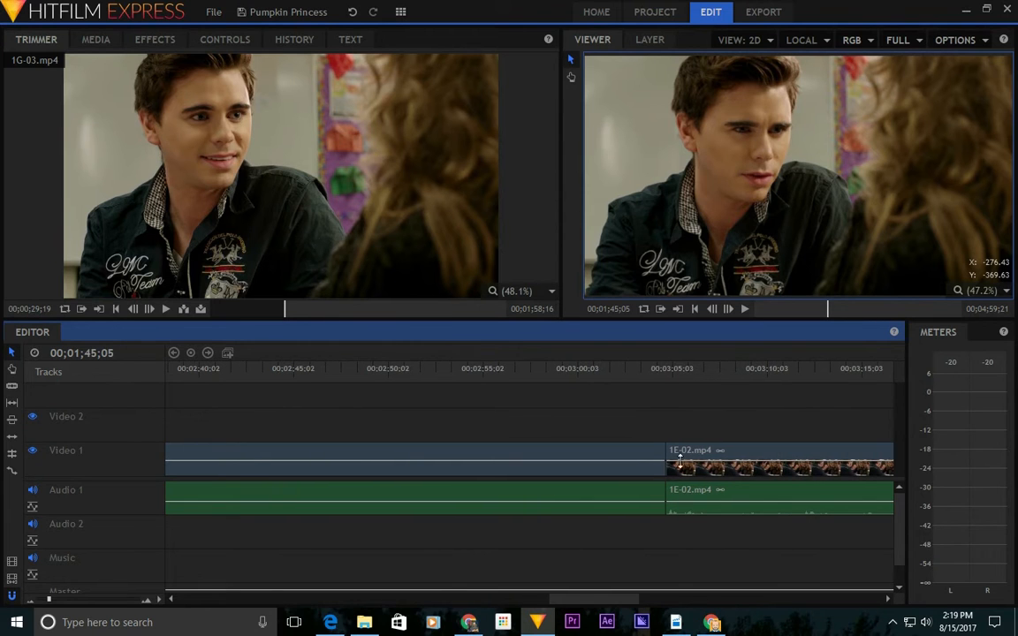
{"action": "left_click_drag", "start_coordinate": [663, 371], "coordinate": [665, 371]}
{"action": "key", "text": "space"}
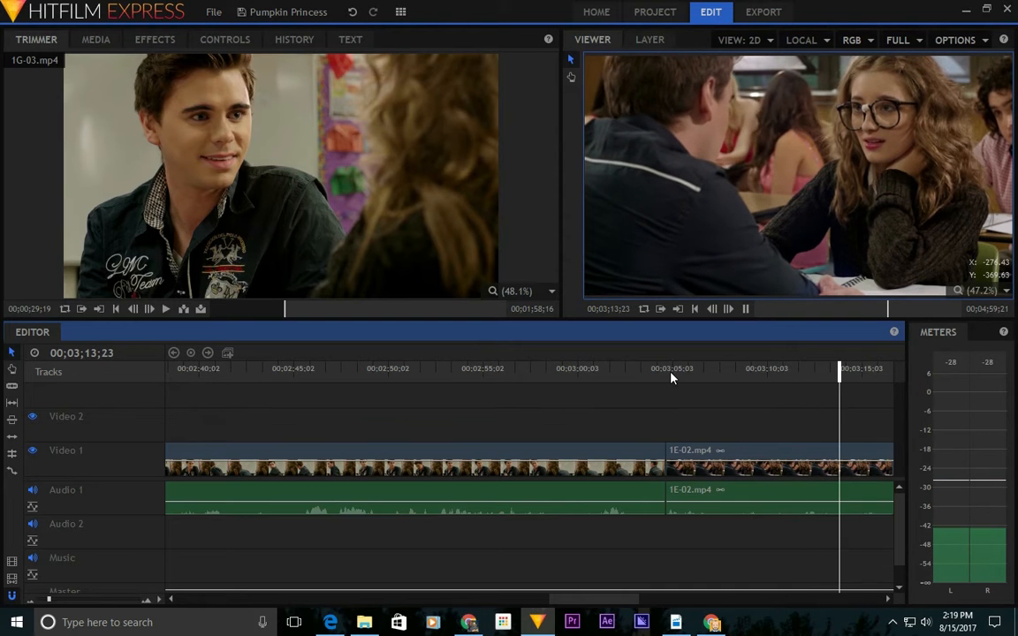
{"action": "key", "text": "space"}
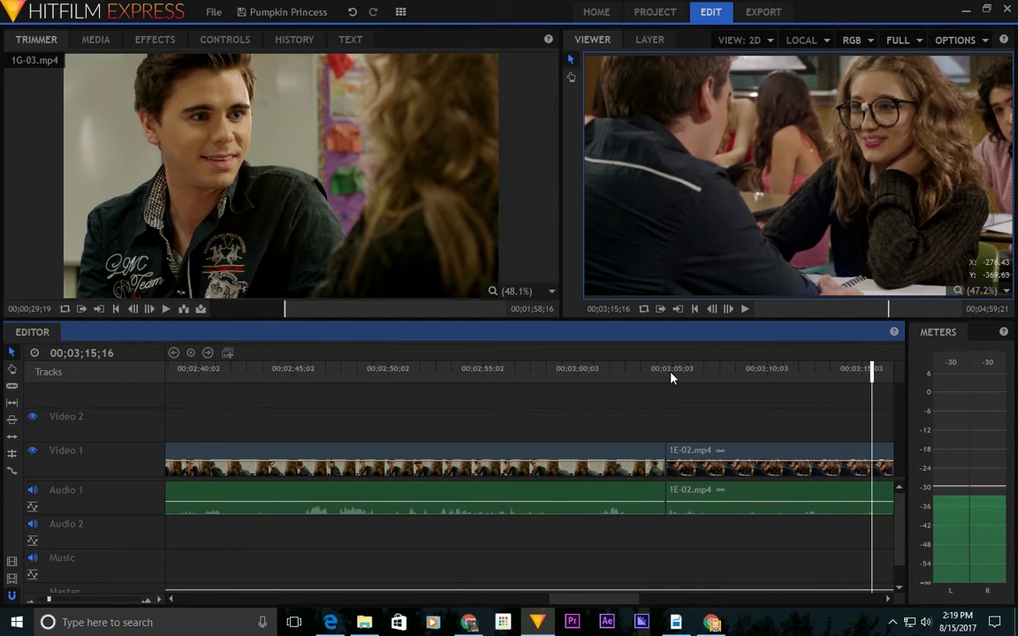
Replay the final 1E-02.mp4 clip to find the cut point and split it at 00;03;11;23.
{"action": "left_click", "coordinate": [768, 371]}
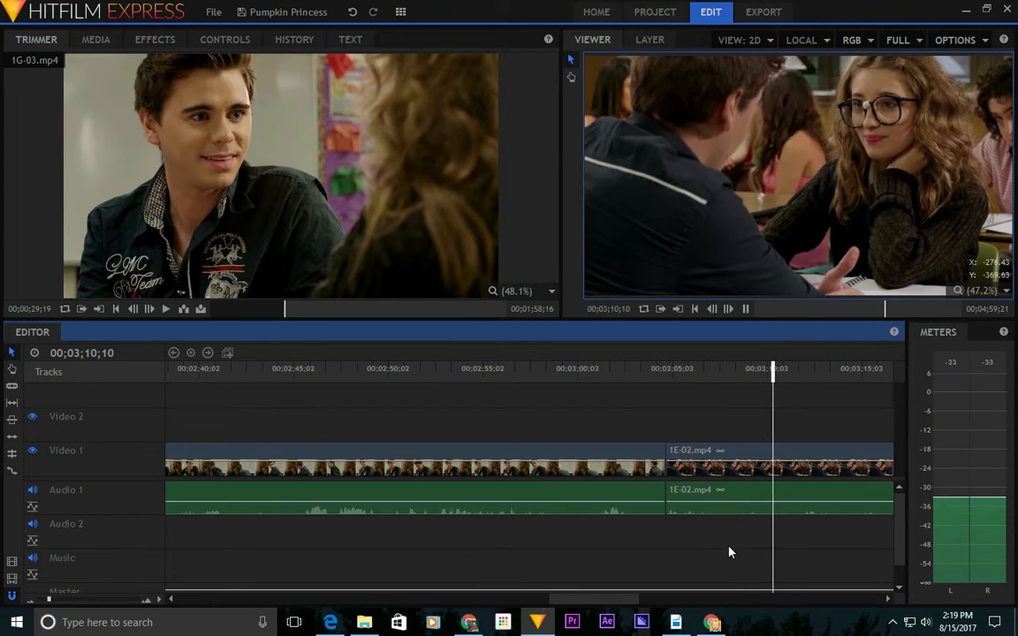
{"action": "key", "text": "space"}
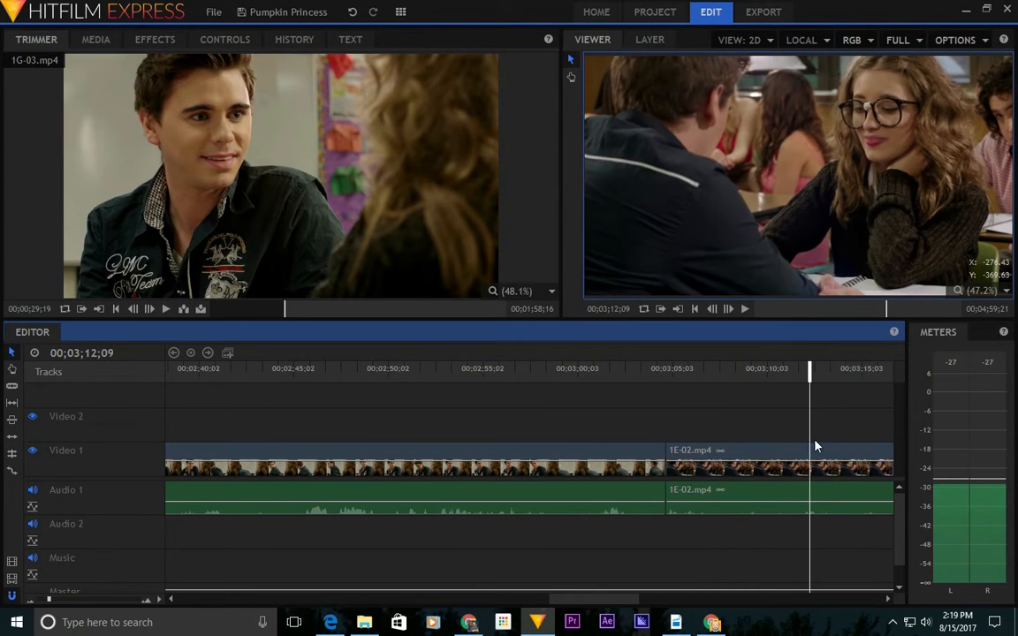
{"action": "mouse_move", "coordinate": [809, 371]}
{"action": "left_mouse_down"}
{"action": "mouse_move", "coordinate": [790, 375]}
{"action": "mouse_move", "coordinate": [802, 376]}
{"action": "left_mouse_up"}
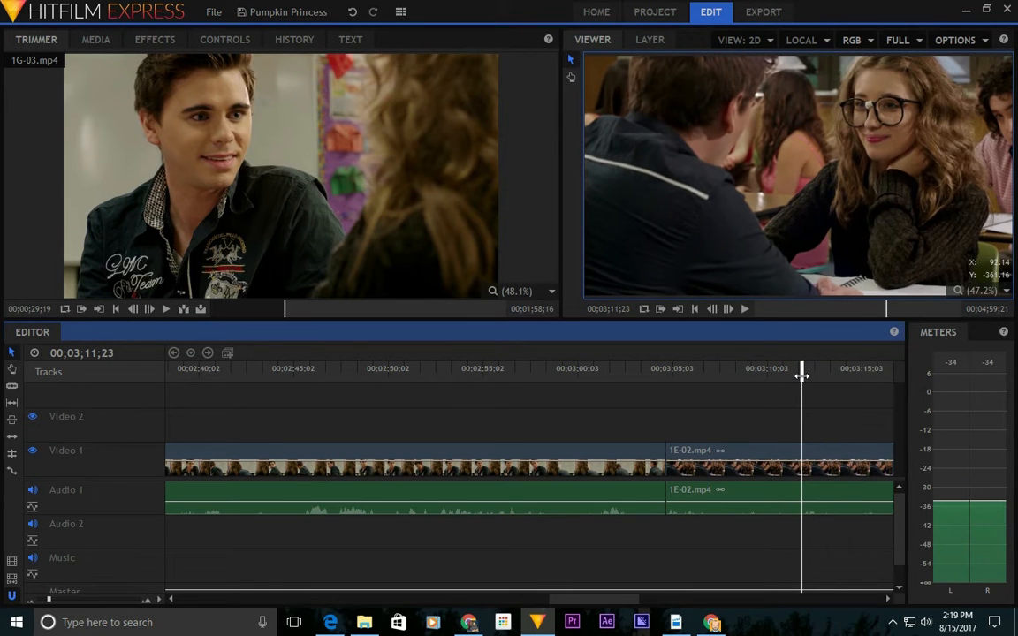
{"action": "left_click", "coordinate": [806, 457]}
{"action": "key", "text": "ctrl+/"}
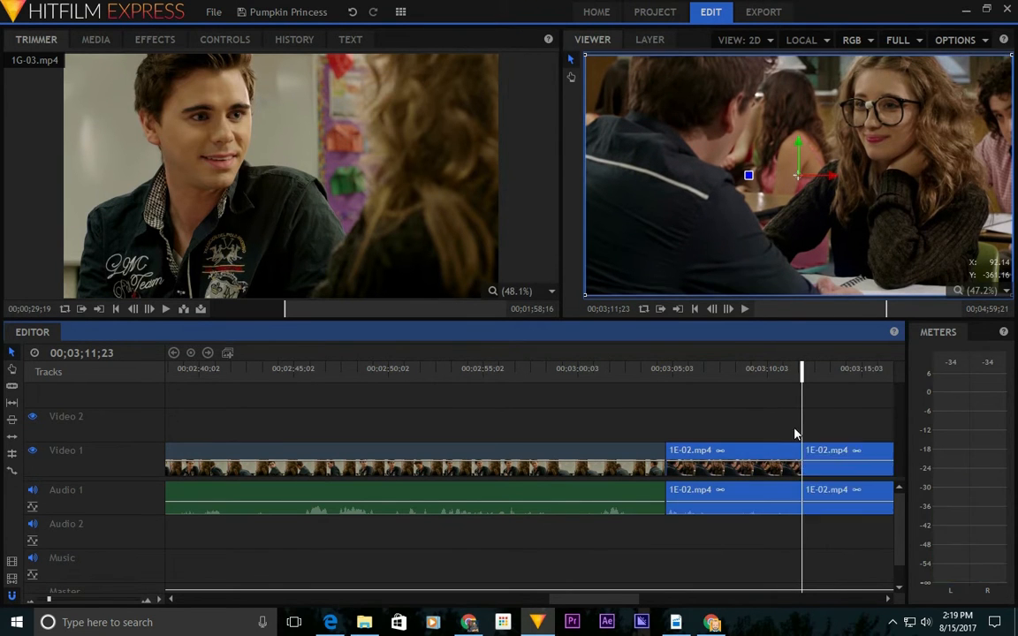
Delete the 1E-02.mp4 piece before the split and place the rest on Video 2 and Audio 2 at 00;01;42;11, after the first 1G-03.mp4 piece.
{"action": "left_click", "coordinate": [780, 451]}
{"action": "key", "text": "Delete"}
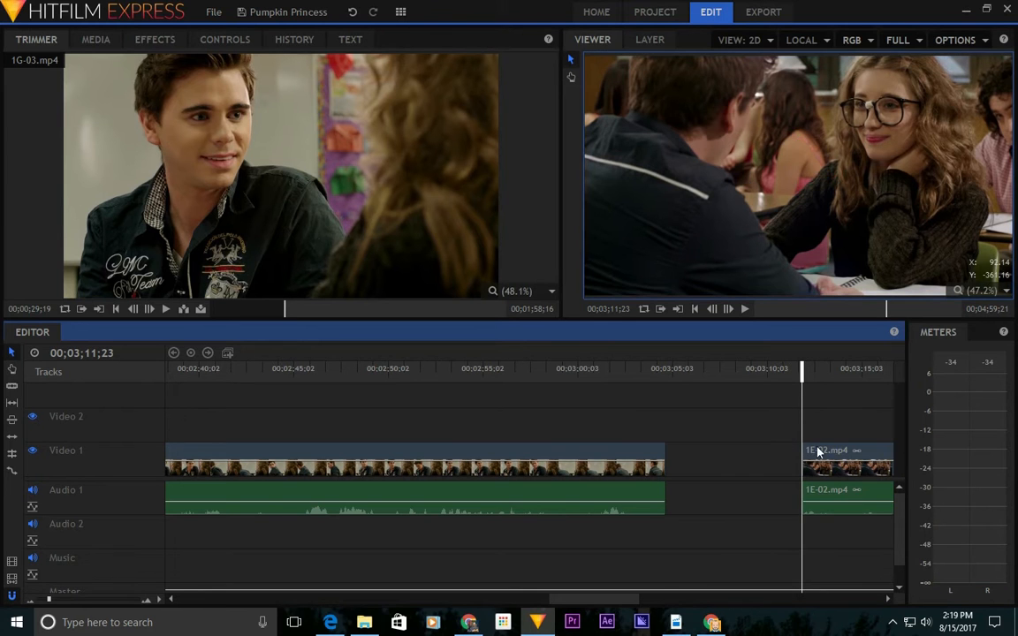
{"action": "left_click_drag", "start_coordinate": [836, 446], "coordinate": [681, 475]}
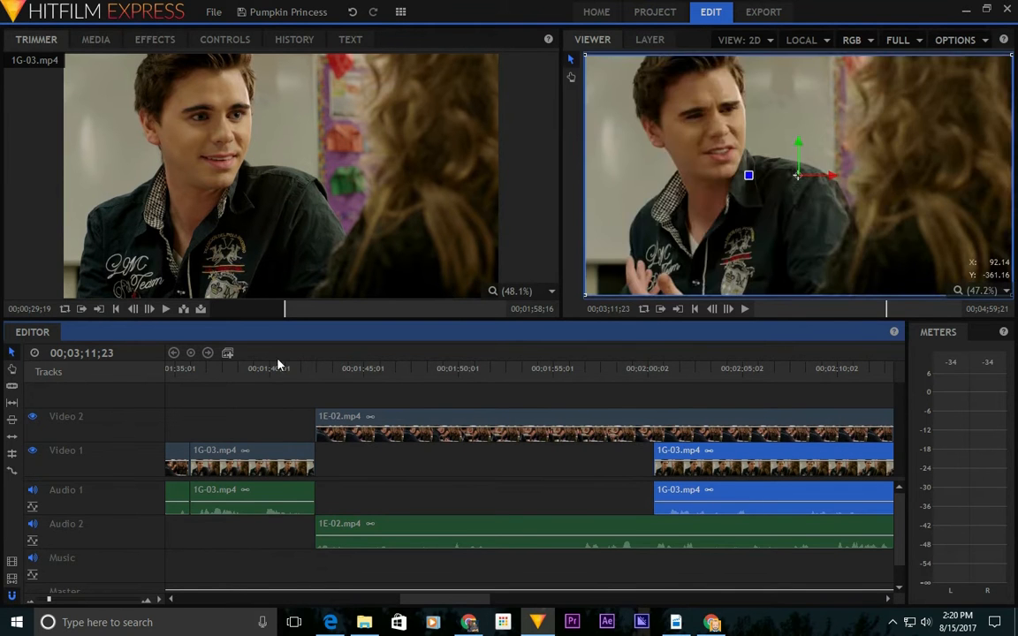
Play the edit across the cut from 1G-03.mp4 to 1E-02.mp4 at 00;01;42;11.
{"action": "left_click", "coordinate": [279, 368]}
{"action": "key", "text": "space"}
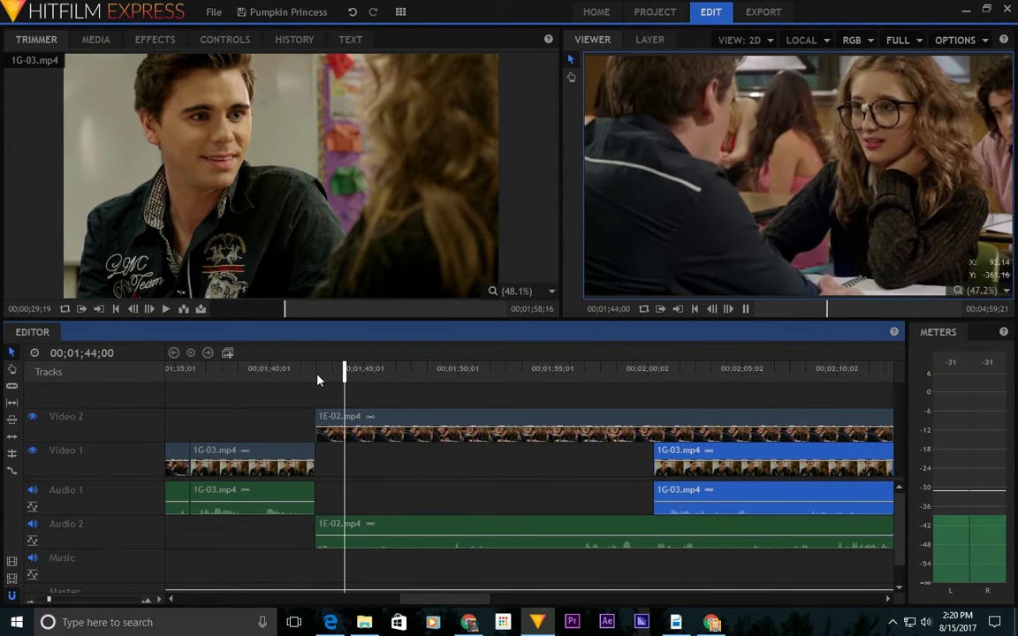
{"action": "key", "text": "space"}
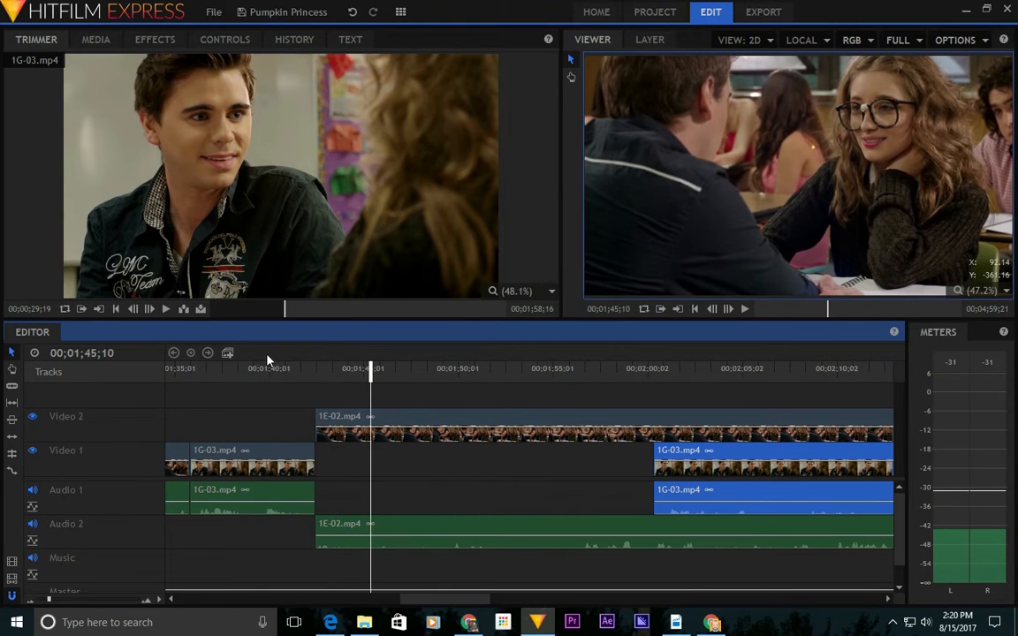
{"action": "left_click", "coordinate": [174, 370]}
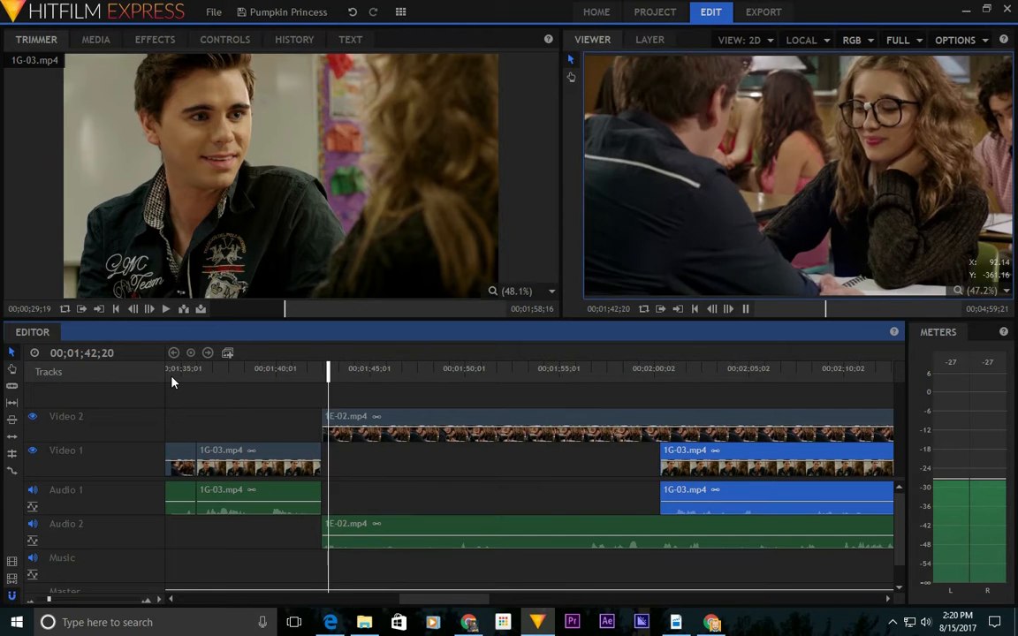
{"action": "key", "text": "space"}
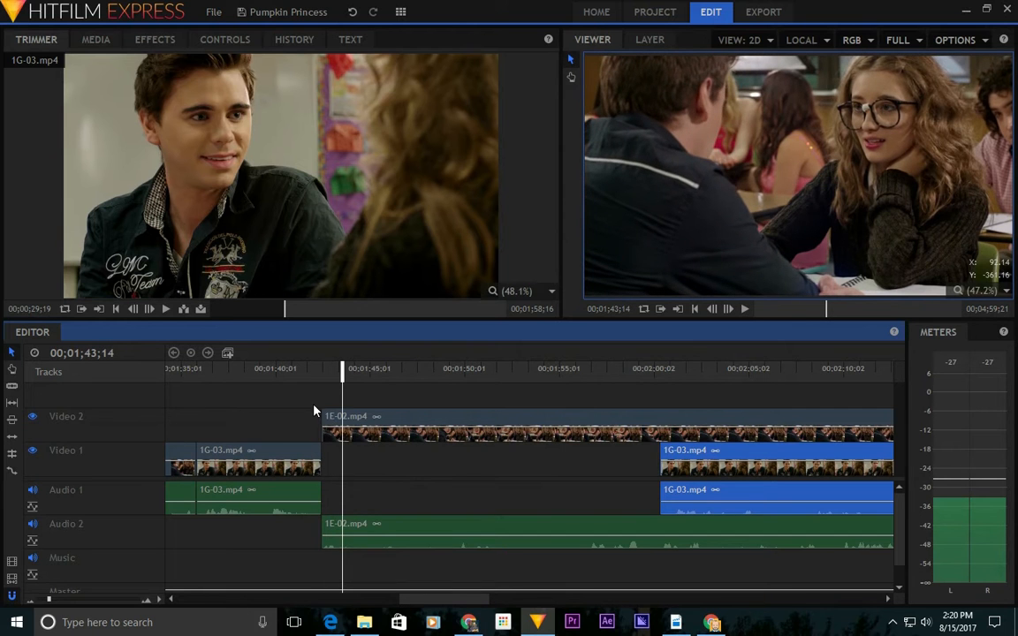
Shift 1E-02.mp4 on Video 2 later, extend its start back 15 frames to 00;01;42;11, and play the cut.
{"action": "left_click", "coordinate": [365, 429]}
{"action": "left_click_drag", "start_coordinate": [338, 421], "coordinate": [320, 421]}
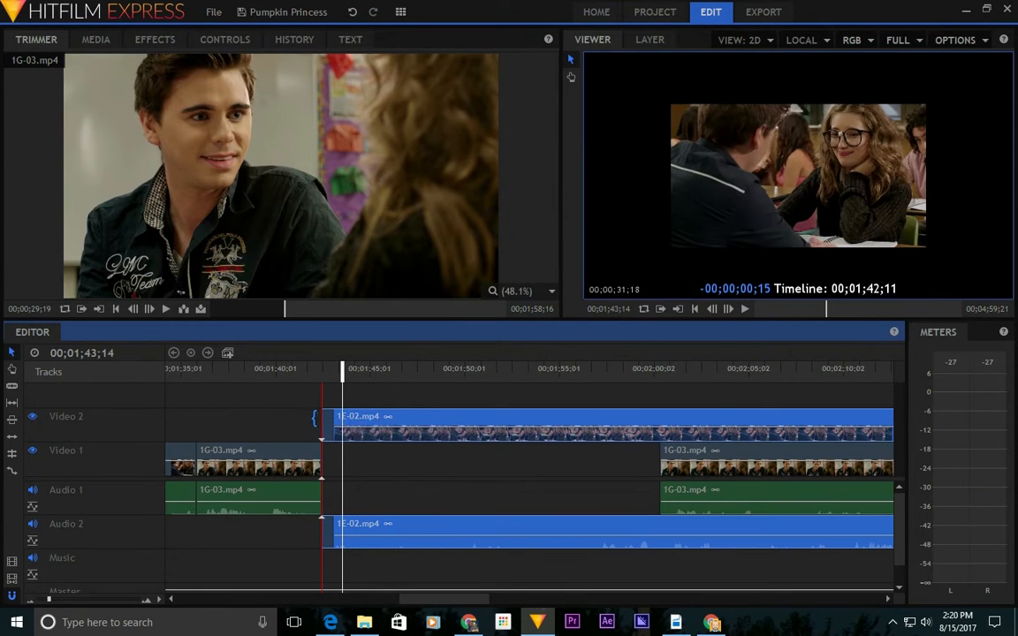
{"action": "left_click", "coordinate": [293, 369]}
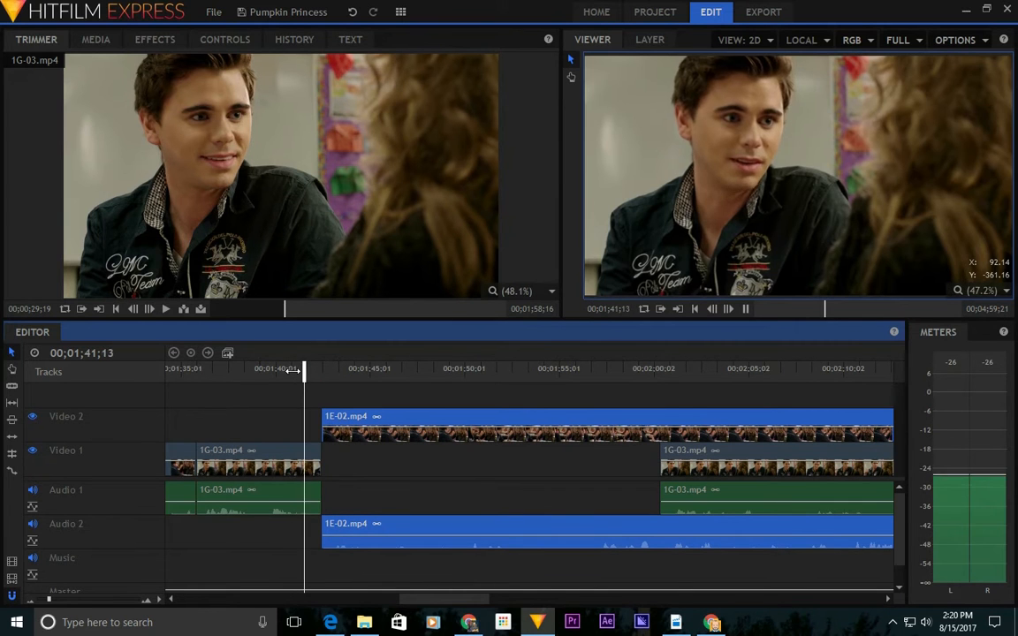
{"action": "key", "text": "space"}
Extend the head of 1E-02.mp4 further, keeping its start at 00;01;42;11, and play the cut from 00;01;39;22.
{"action": "left_click_drag", "start_coordinate": [346, 411], "coordinate": [321, 419]}
{"action": "left_click", "coordinate": [273, 374]}
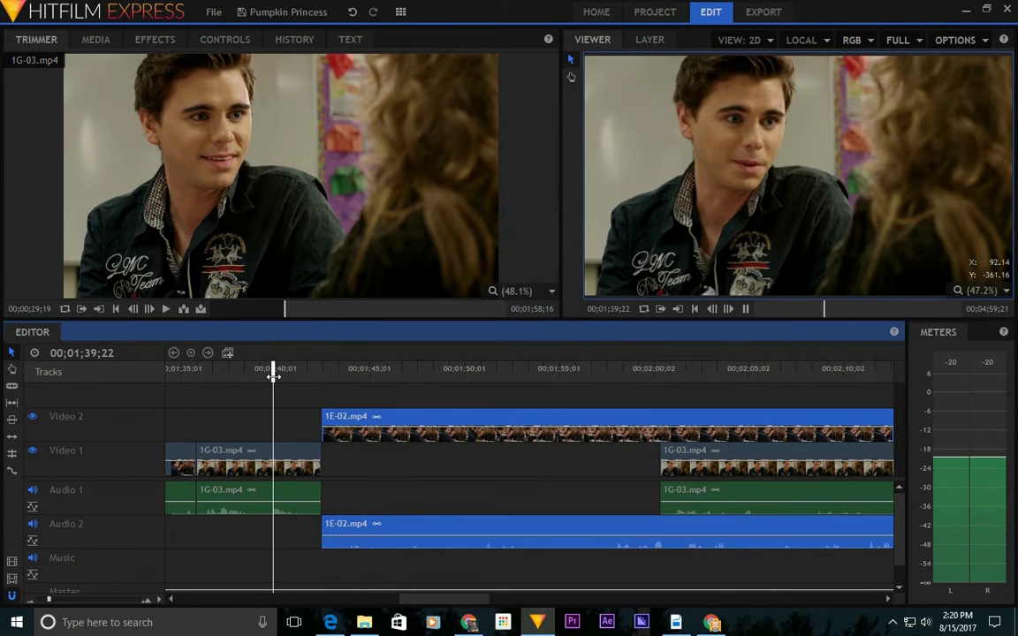
{"action": "key", "text": "space"}
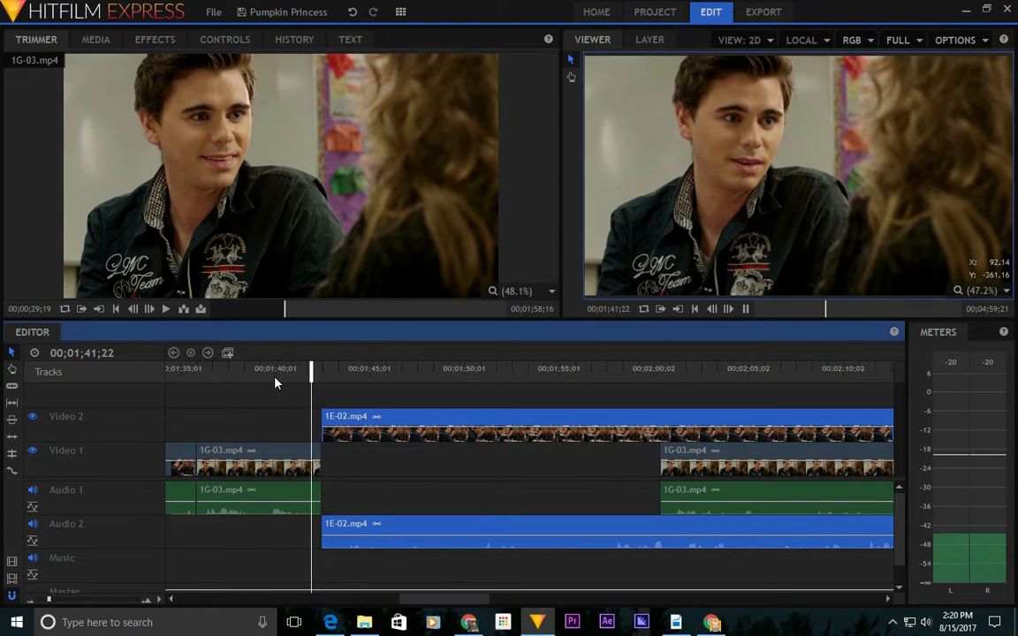
Unlink the video and audio of the 1E-02.mp4 clip that follows 1G-03.mp4, after playing the cut between them.
{"action": "key", "text": "space"}
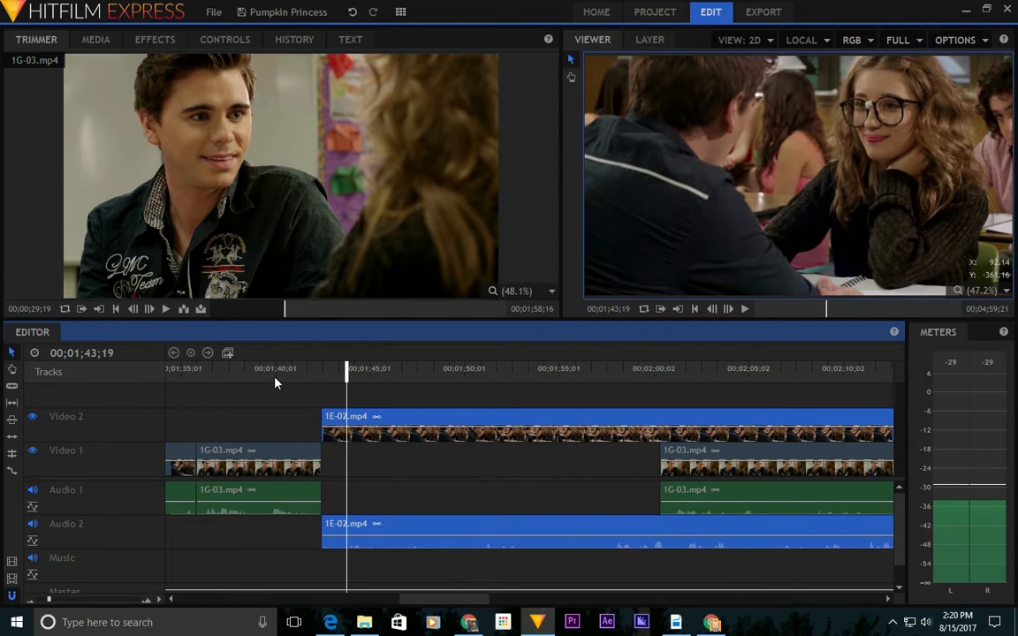
{"action": "left_click_drag", "start_coordinate": [324, 378], "coordinate": [326, 376]}
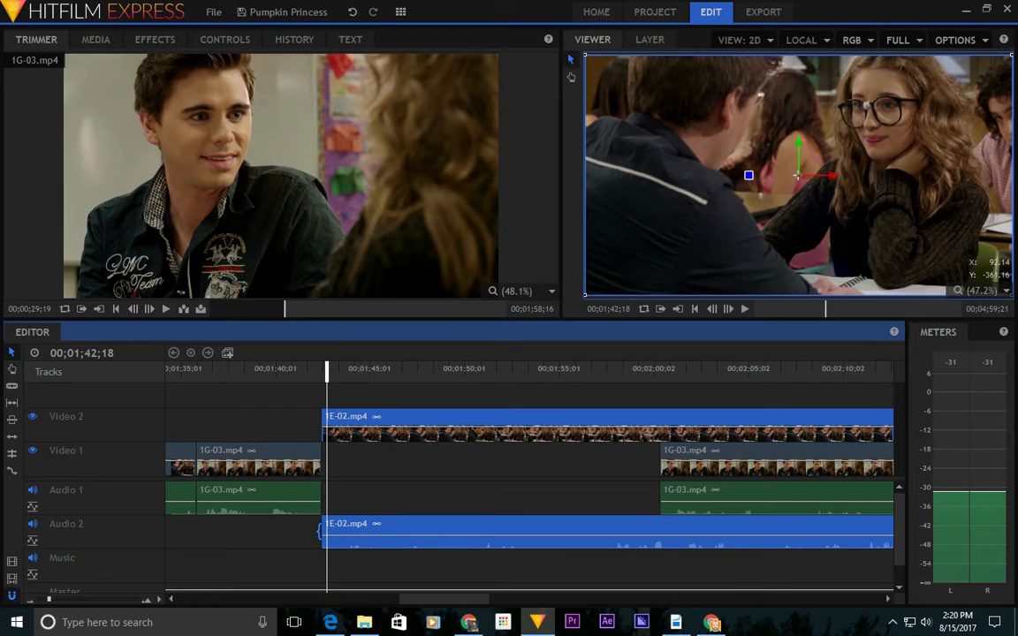
{"action": "right_click", "coordinate": [351, 530]}
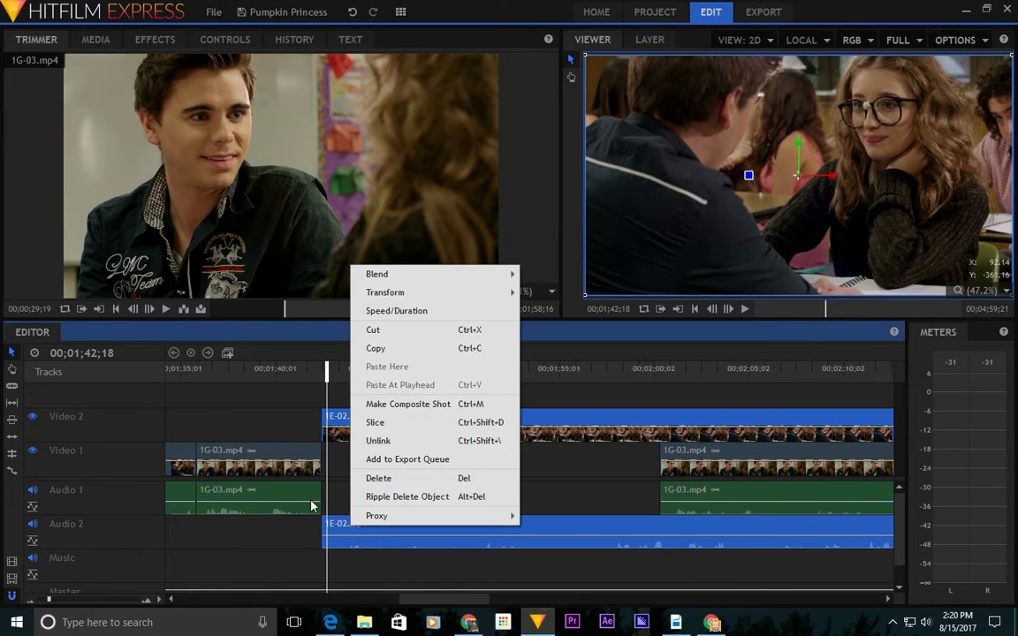
{"action": "left_click", "coordinate": [306, 372]}
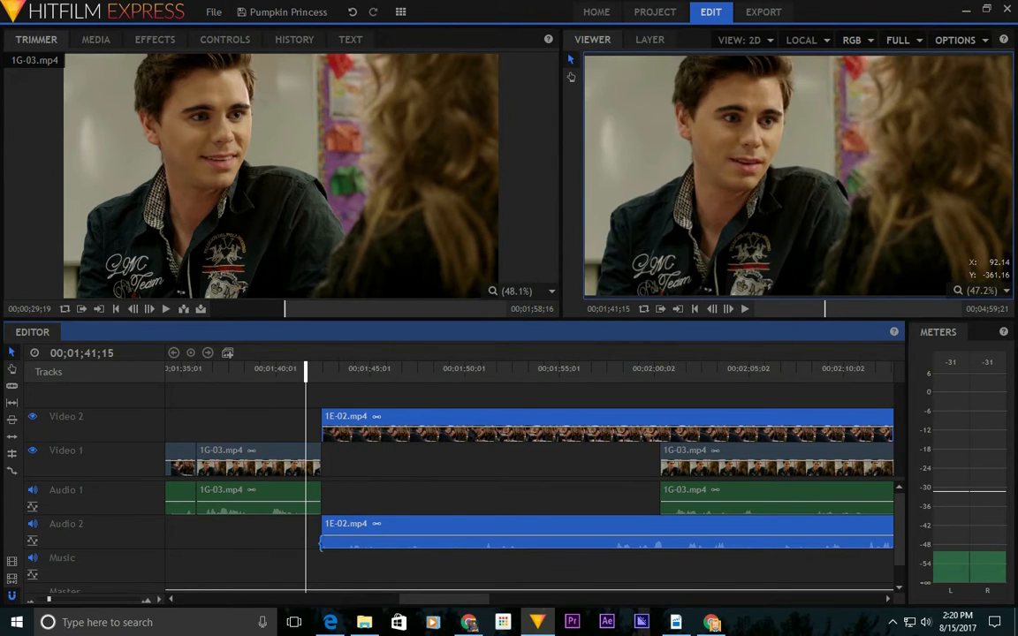
{"action": "key", "text": "space"}
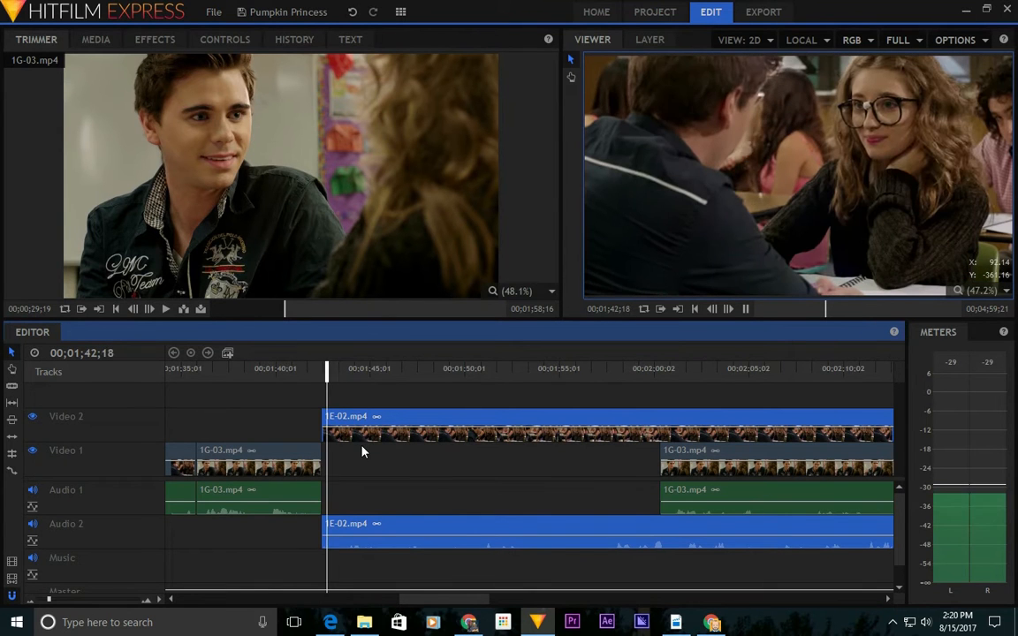
{"action": "key", "text": "space"}
{"action": "right_click", "coordinate": [367, 523]}
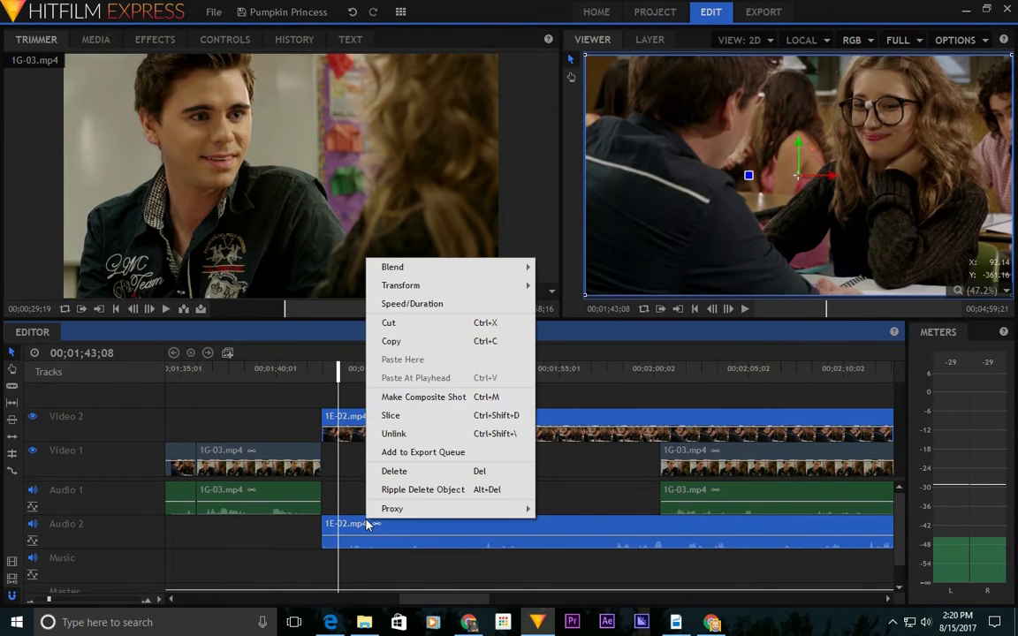
{"action": "left_click", "coordinate": [393, 433]}
Trim the start of the 1E-02.mp4 audio and slide both parts earlier so only the picture overlaps the end of 1G-03.mp4.
{"action": "left_click_drag", "start_coordinate": [320, 528], "coordinate": [338, 528]}
{"action": "left_click_drag", "start_coordinate": [376, 407], "coordinate": [353, 433]}
{"action": "left_click", "coordinate": [268, 372]}
{"action": "key", "text": "space"}
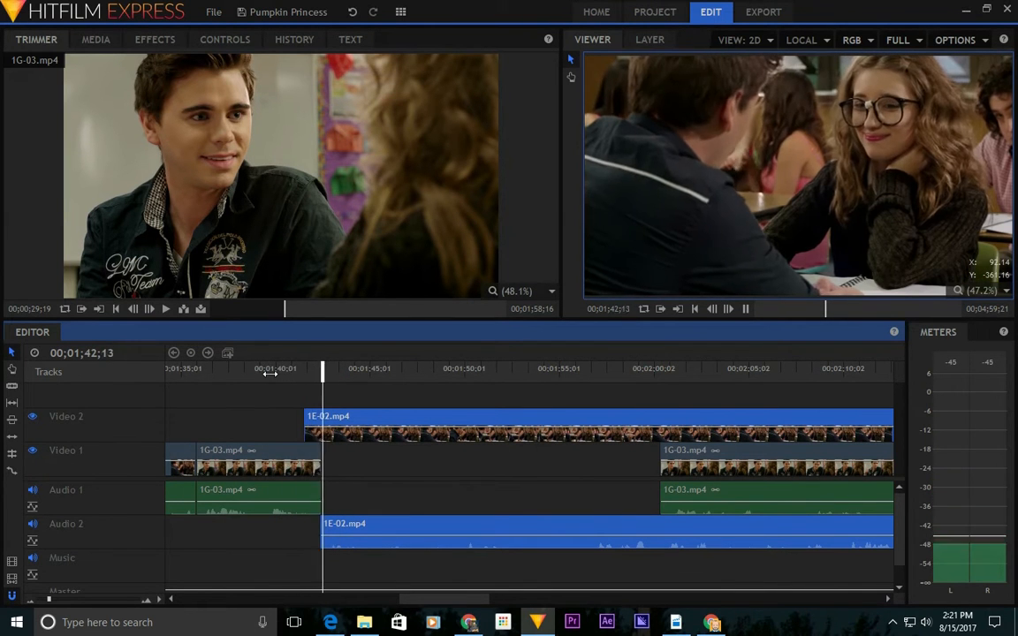
{"action": "key", "text": "space"}
Link the offset video and audio parts of 1E-02.mp4 back together.
{"action": "left_click", "coordinate": [399, 421]}
{"action": "right_click", "coordinate": [400, 421]}
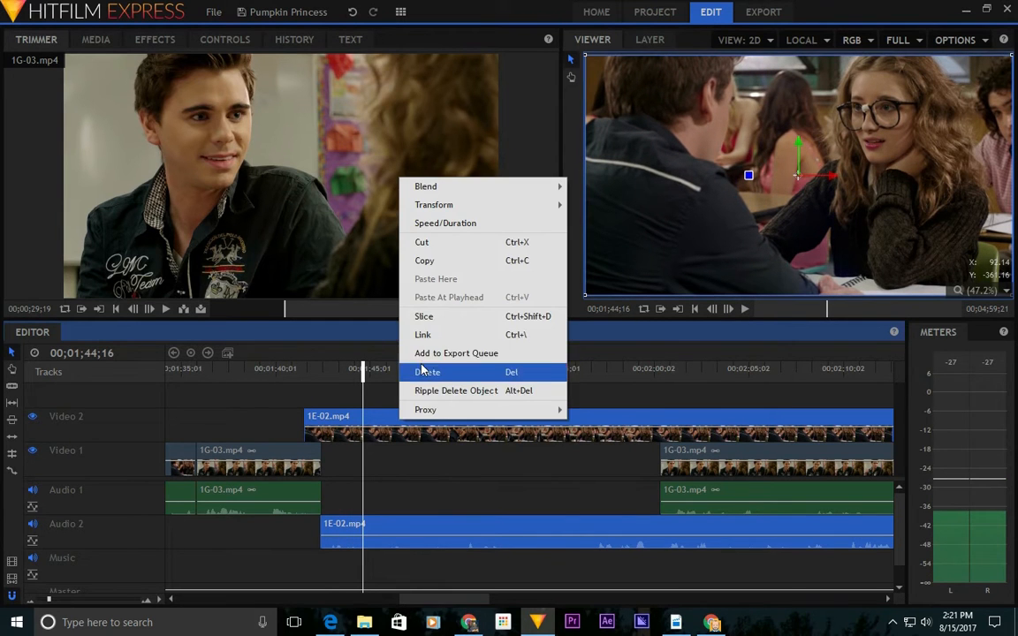
{"action": "left_click", "coordinate": [433, 334]}
Play through the adjusted cut and slice the 1E-02.mp4 clip at 00;01;47;07.
{"action": "left_click", "coordinate": [180, 370]}
{"action": "key", "text": "space"}
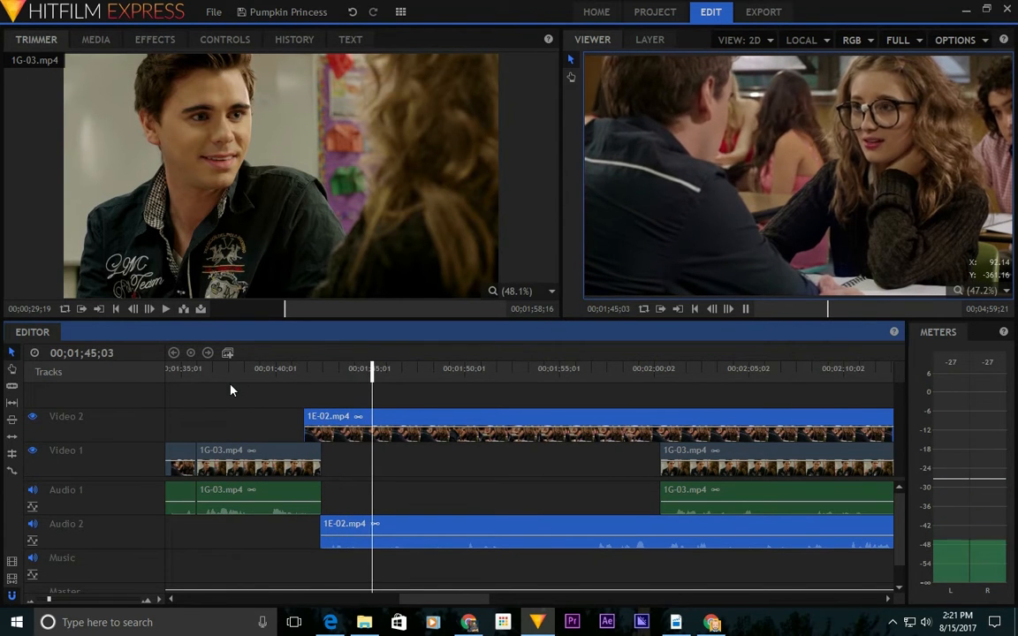
{"action": "key", "text": "space"}
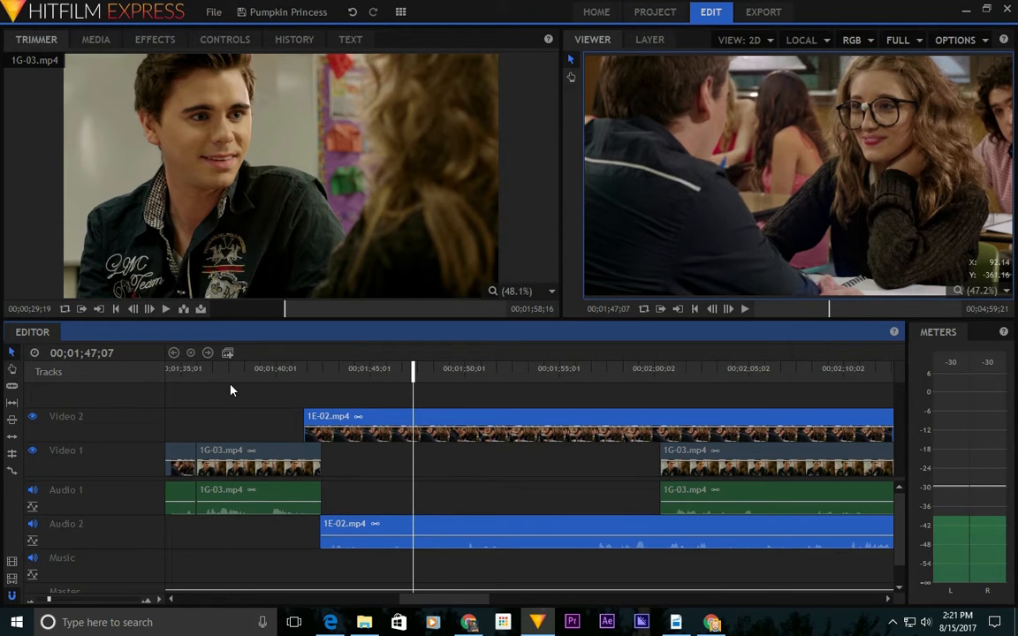
{"action": "key", "text": "ctrl+shift+d"}
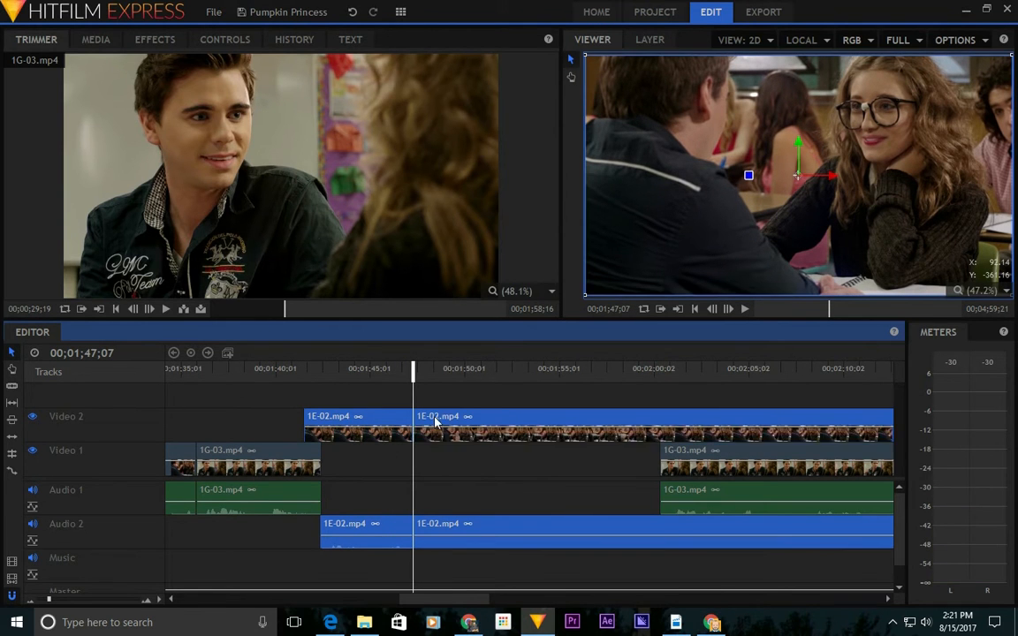
Move the second piece of 1E-02.mp4 later and place the next 1G-03.mp4 clip directly after the first piece at 00;01;47;07.
{"action": "left_click_drag", "start_coordinate": [433, 421], "coordinate": [675, 430]}
{"action": "key", "text": "ctrl+z"}
{"action": "left_click", "coordinate": [432, 404]}
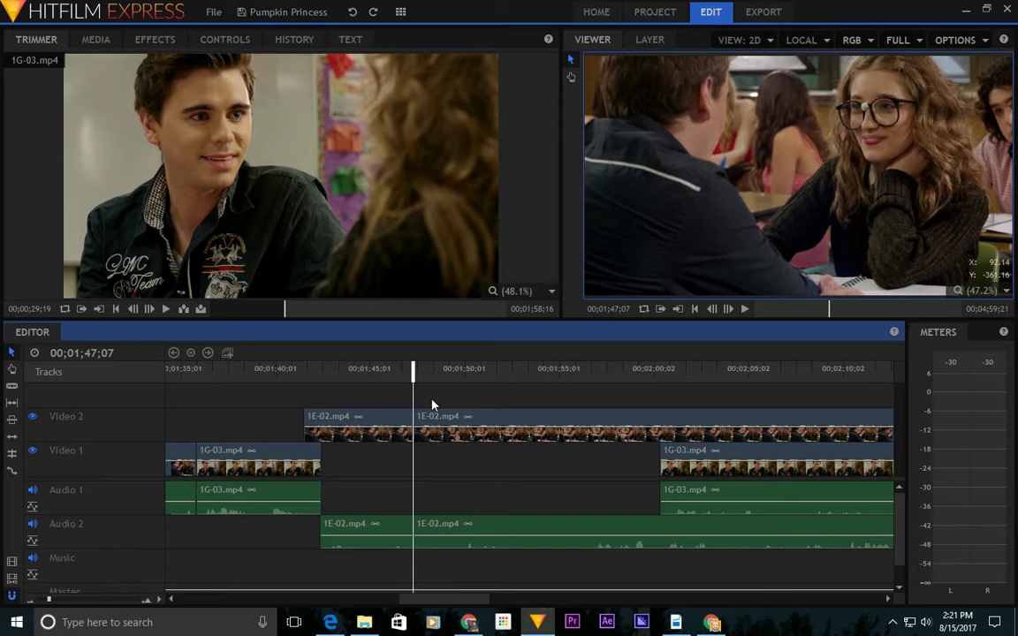
{"action": "left_click_drag", "start_coordinate": [432, 419], "coordinate": [546, 459]}
{"action": "key", "text": "space"}
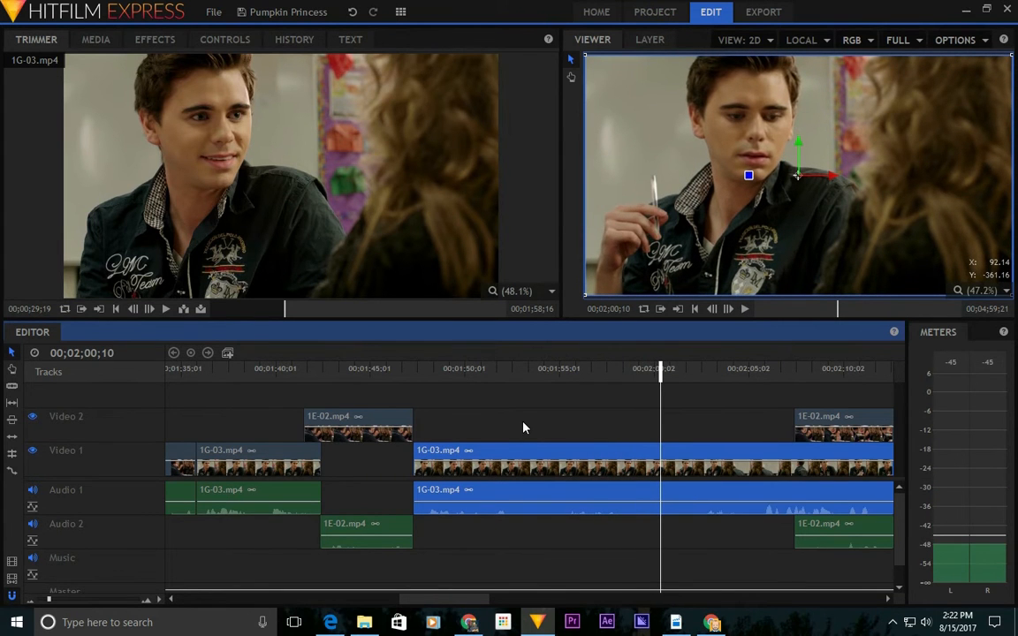
Hide the Video 1 track and repeatedly play the remaining 1E-02.mp4 clip on Video 2 up to about 00;02;19.
{"action": "left_click_drag", "start_coordinate": [513, 378], "coordinate": [511, 379]}
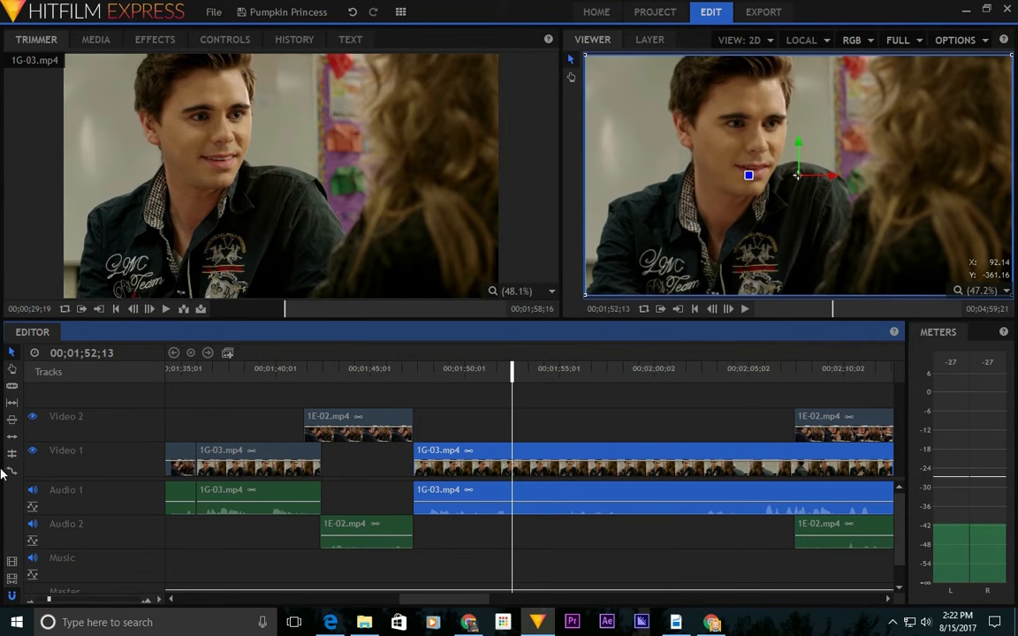
{"action": "left_click", "coordinate": [32, 449]}
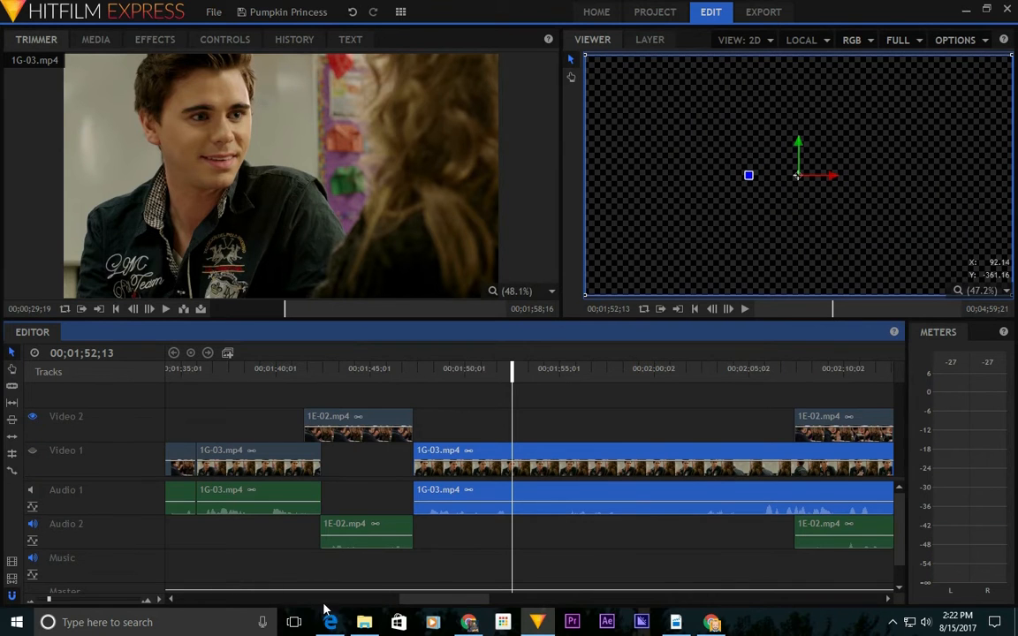
{"action": "left_click_drag", "start_coordinate": [405, 601], "coordinate": [445, 601]}
{"action": "left_click", "coordinate": [479, 375]}
{"action": "key", "text": "space"}
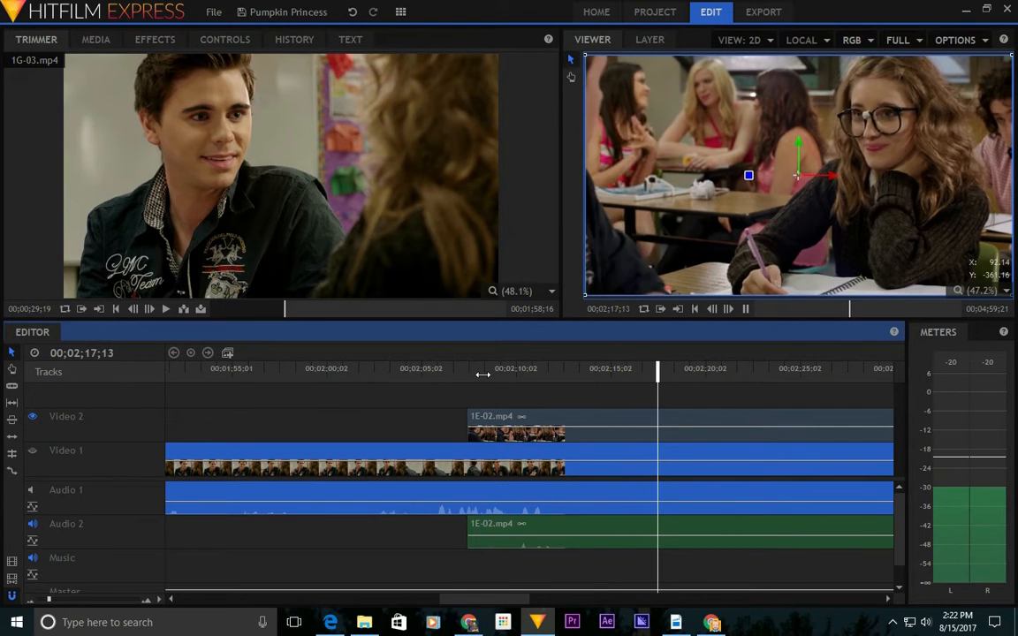
{"action": "key", "text": "space"}
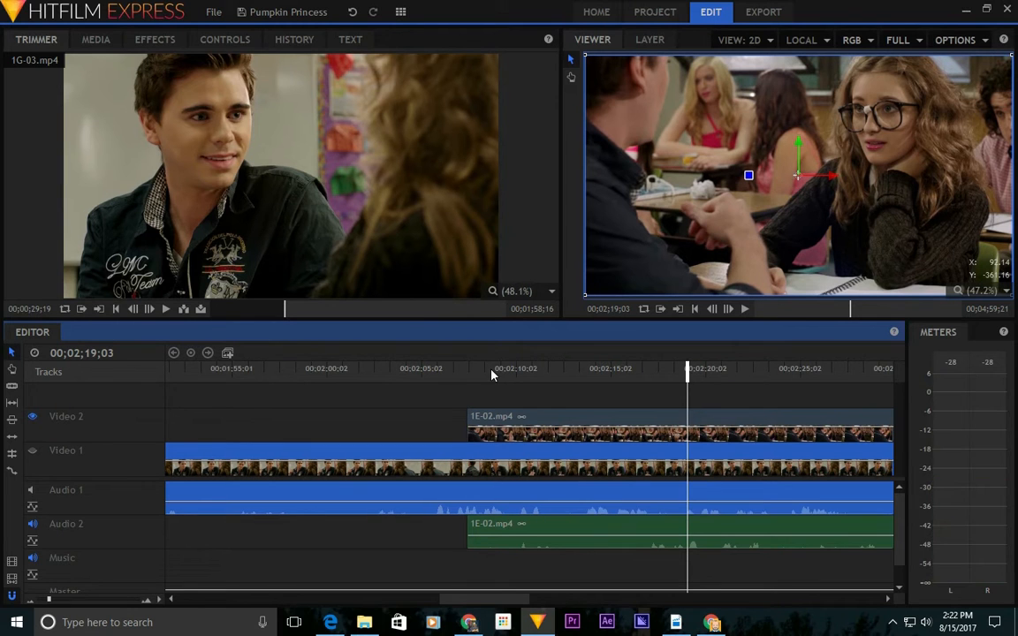
{"action": "left_click", "coordinate": [490, 369]}
{"action": "key", "text": "space"}
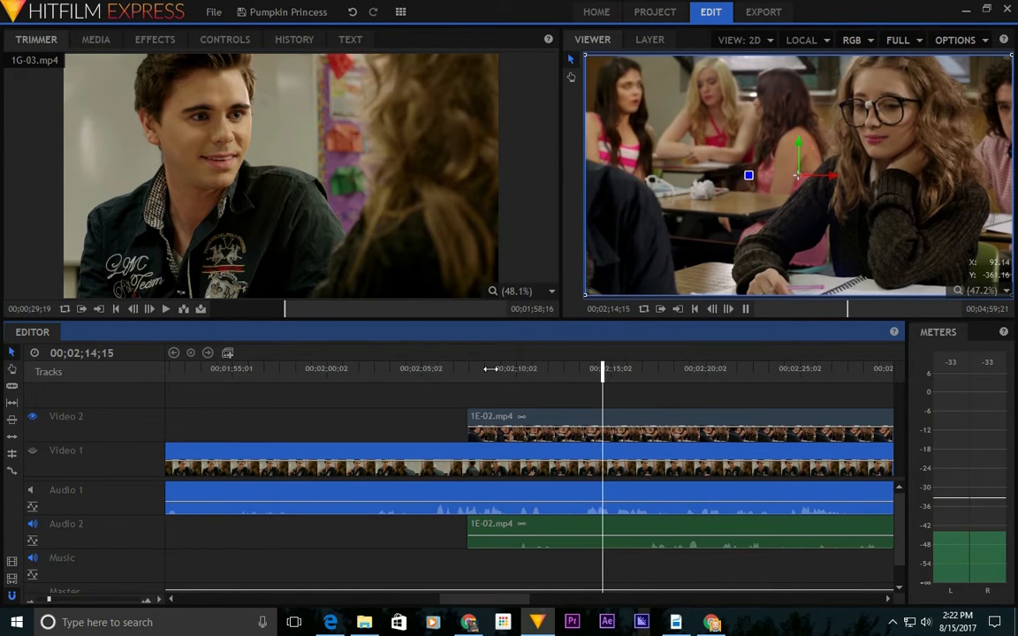
{"action": "key", "text": "space"}
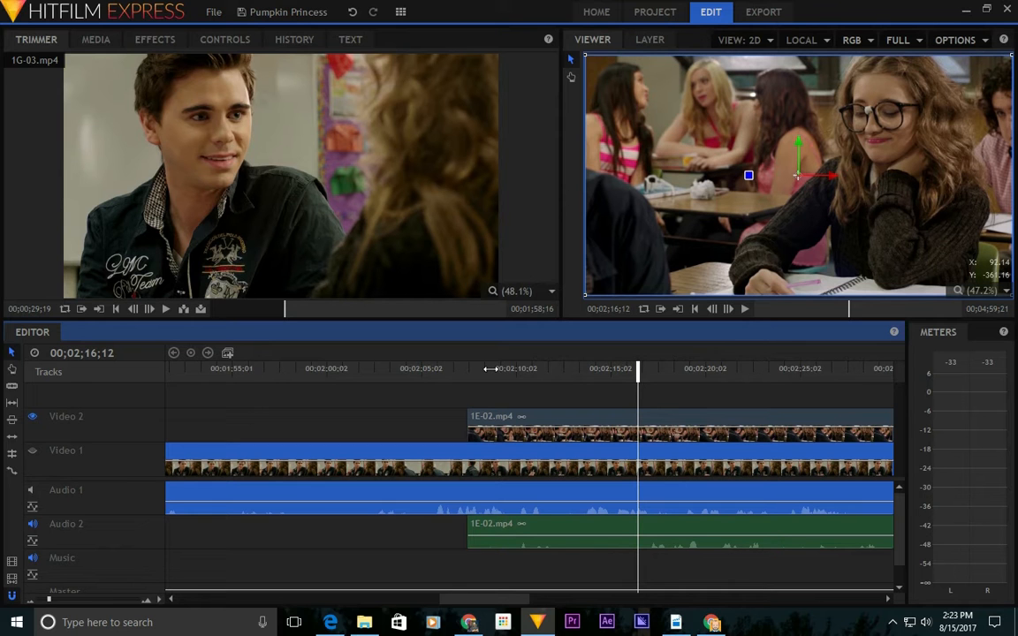
{"action": "left_click", "coordinate": [468, 375]}
{"action": "key", "text": "space"}
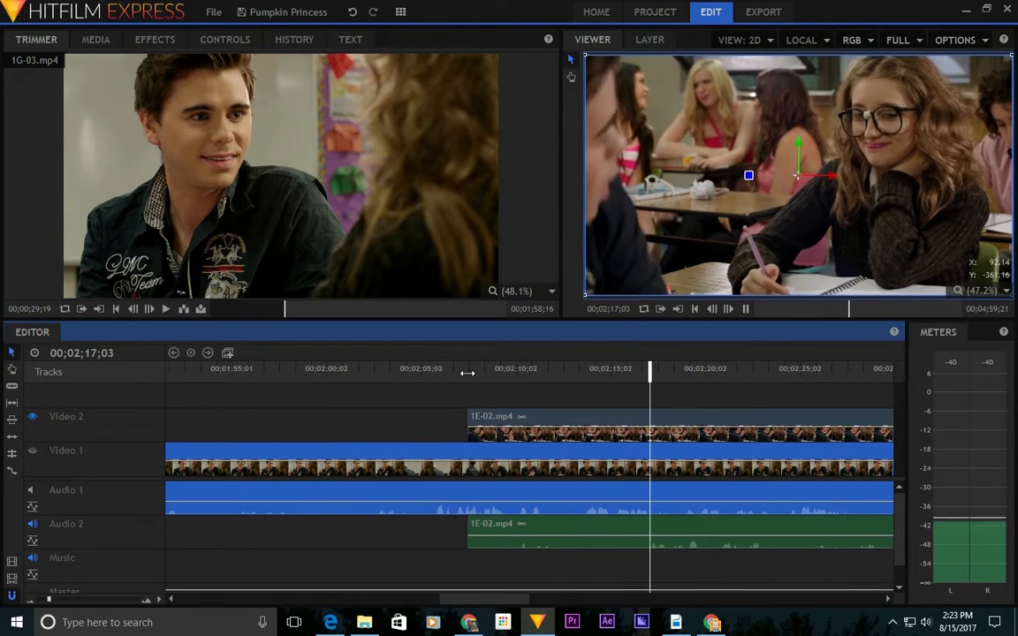
{"action": "key", "text": "space"}
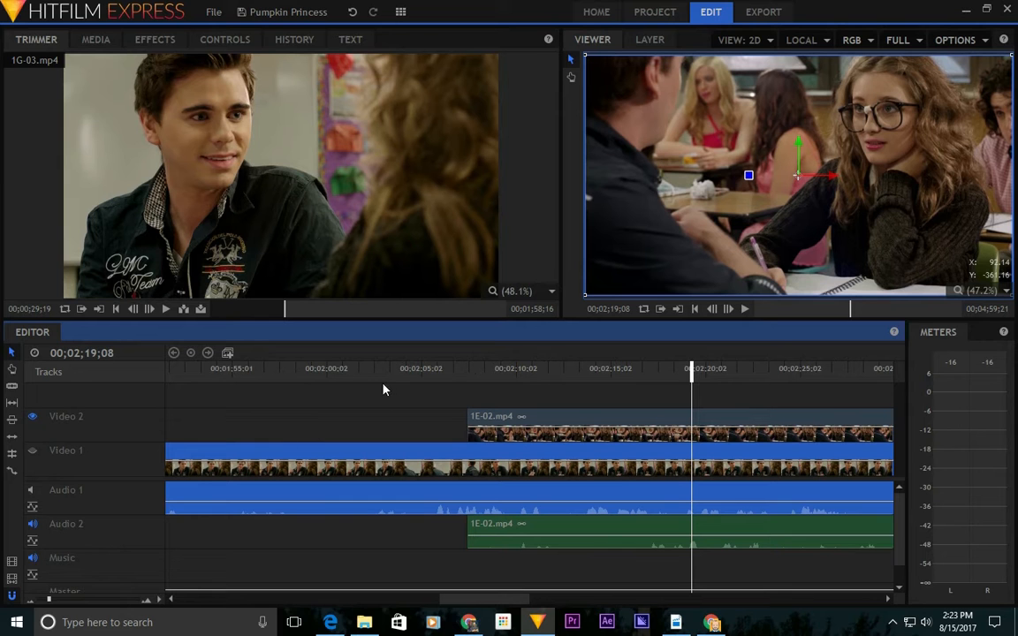
Show the Video 1 track again and play the cut from the short 1E-02.mp4 clip to 1G-03.mp4.
{"action": "left_click_drag", "start_coordinate": [454, 600], "coordinate": [430, 599]}
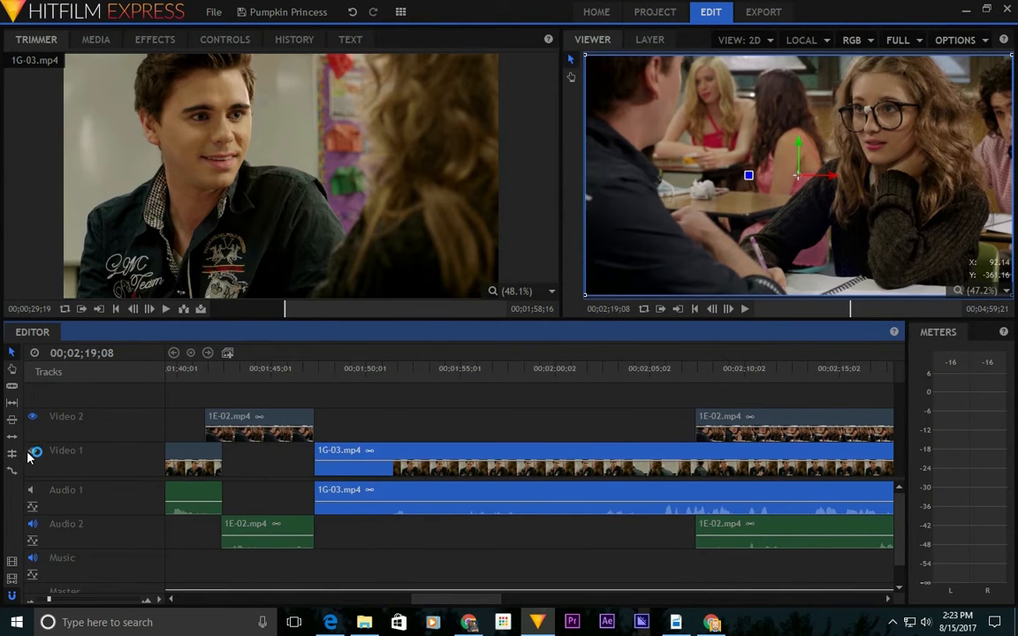
{"action": "left_click", "coordinate": [302, 367]}
{"action": "key", "text": "space"}
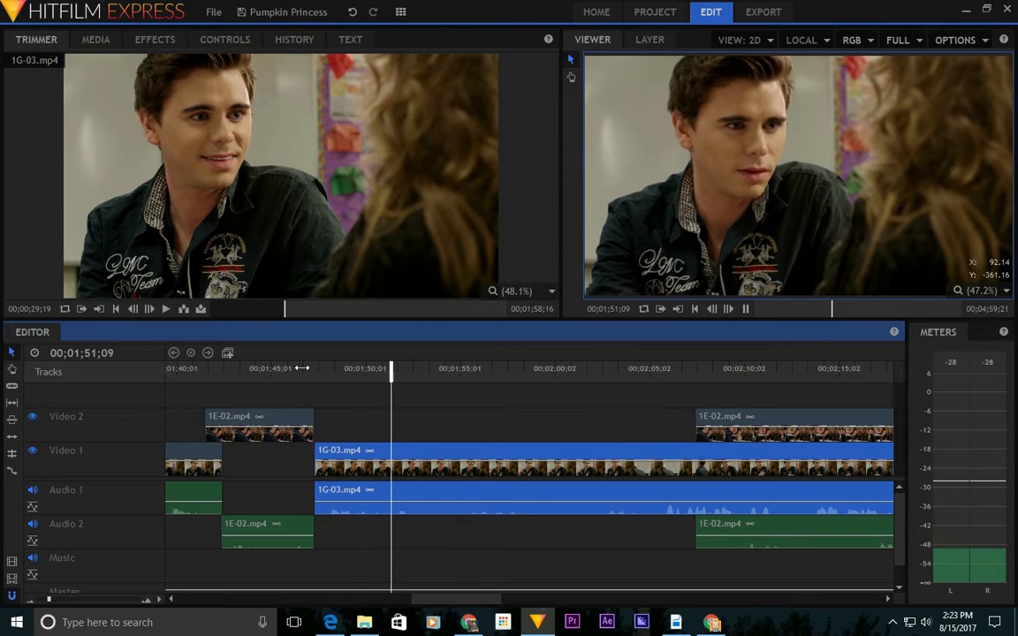
{"action": "key", "text": "space"}
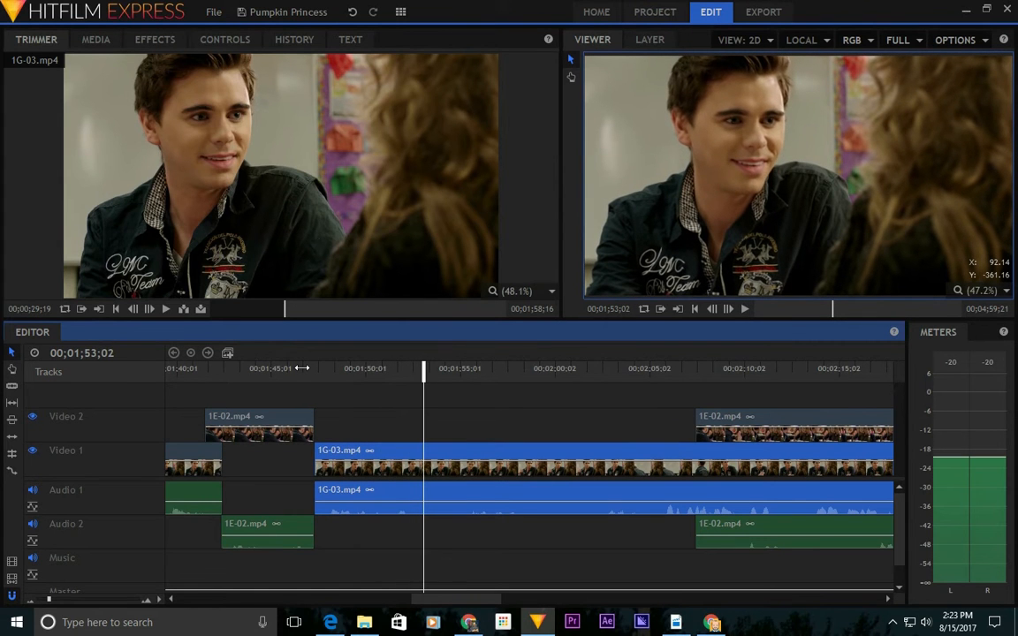
{"action": "key", "text": "space"}
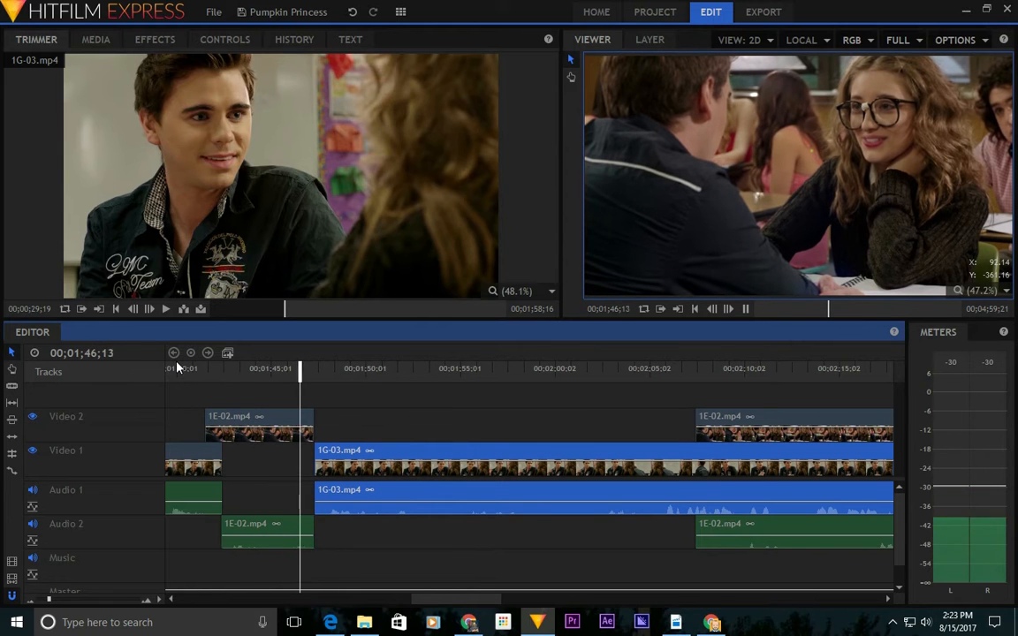
{"action": "key", "text": "space"}
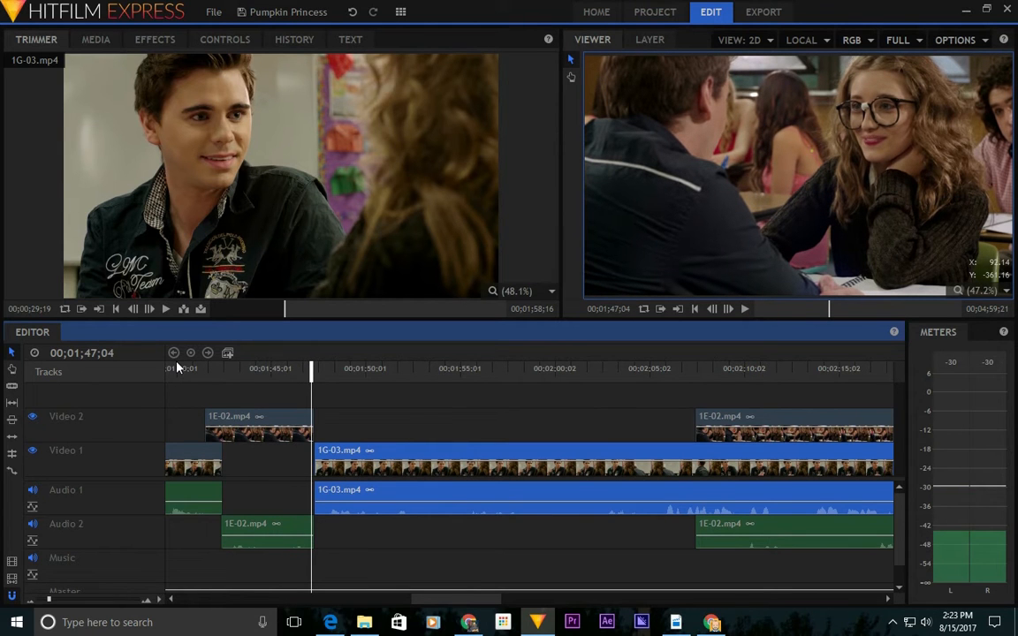
Trim the start of the 1G-03.mp4 clip to 00;01;52;22 and slide it back against the end of the short 1E-02.mp4 clip.
{"action": "left_click", "coordinate": [372, 378]}
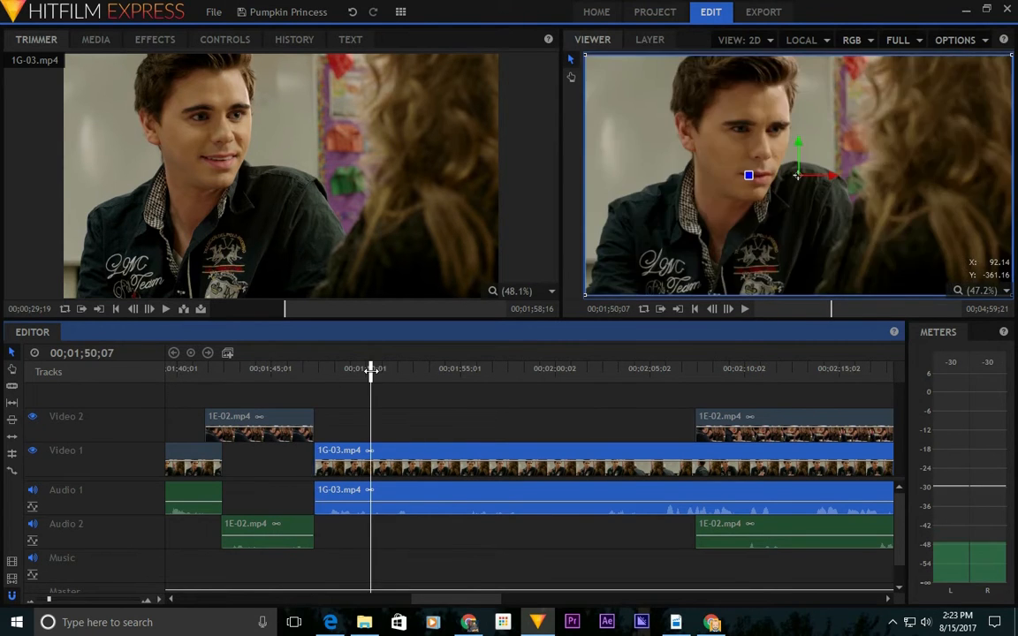
{"action": "key", "text": "space"}
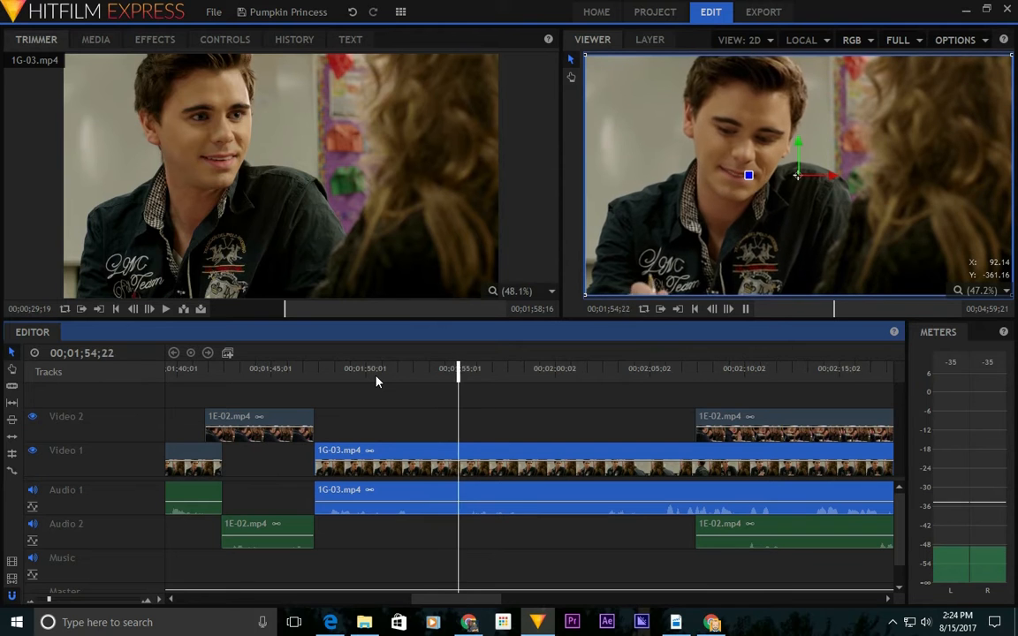
{"action": "left_click_drag", "start_coordinate": [454, 371], "coordinate": [414, 373]}
{"action": "key", "text": "space"}
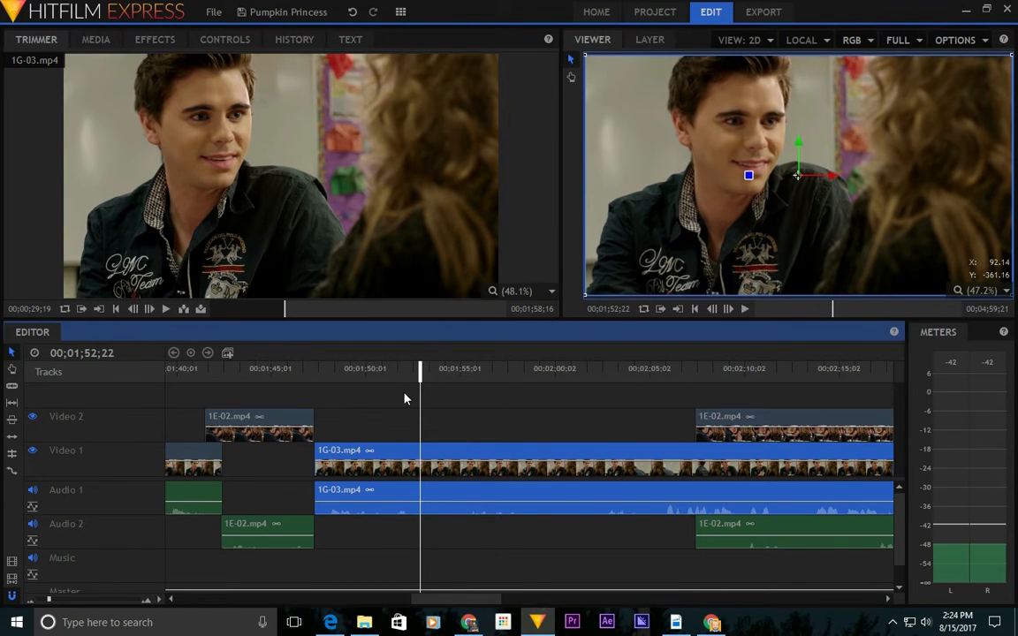
{"action": "left_click_drag", "start_coordinate": [310, 454], "coordinate": [419, 459]}
{"action": "left_click_drag", "start_coordinate": [488, 463], "coordinate": [390, 463]}
Play the new cut, find the end of the shot and slice the 1G-03.mp4 clip at 00;01;50;21.
{"action": "left_click", "coordinate": [261, 375]}
{"action": "key", "text": "space"}
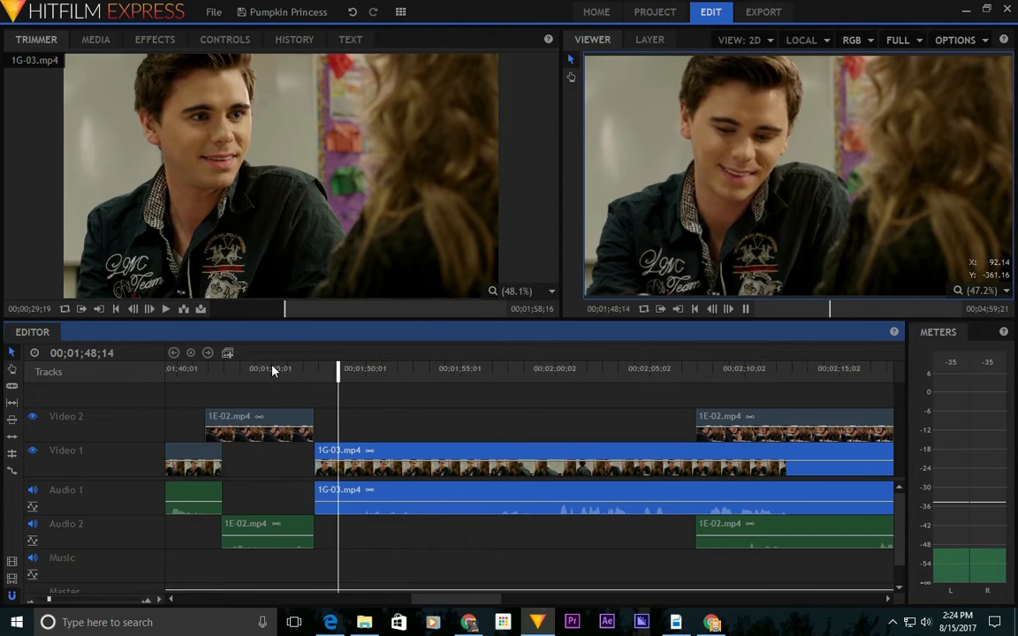
{"action": "key", "text": "space"}
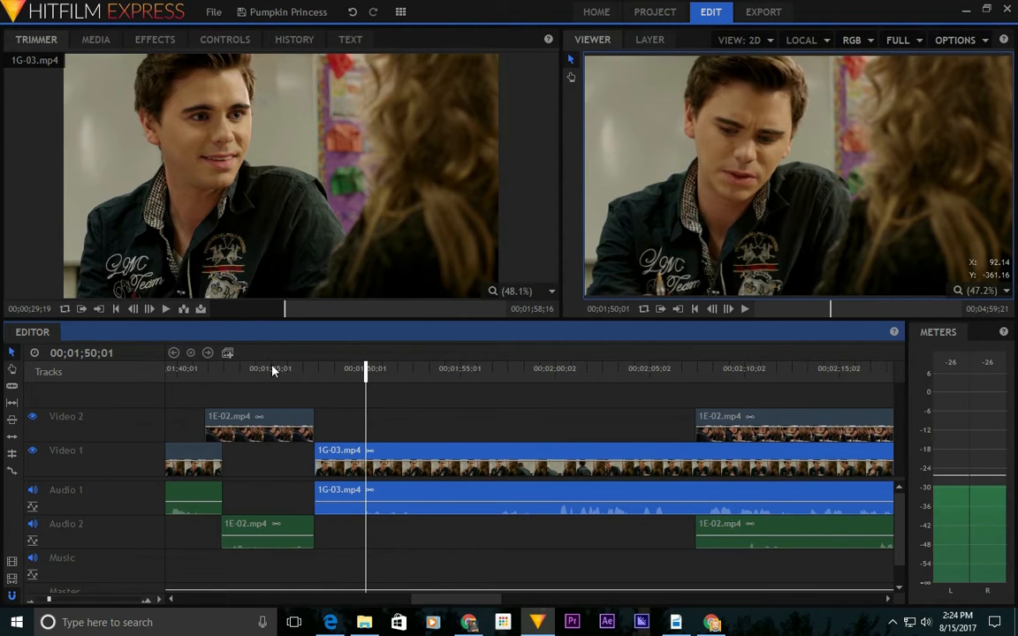
{"action": "left_click_drag", "start_coordinate": [363, 367], "coordinate": [358, 368]}
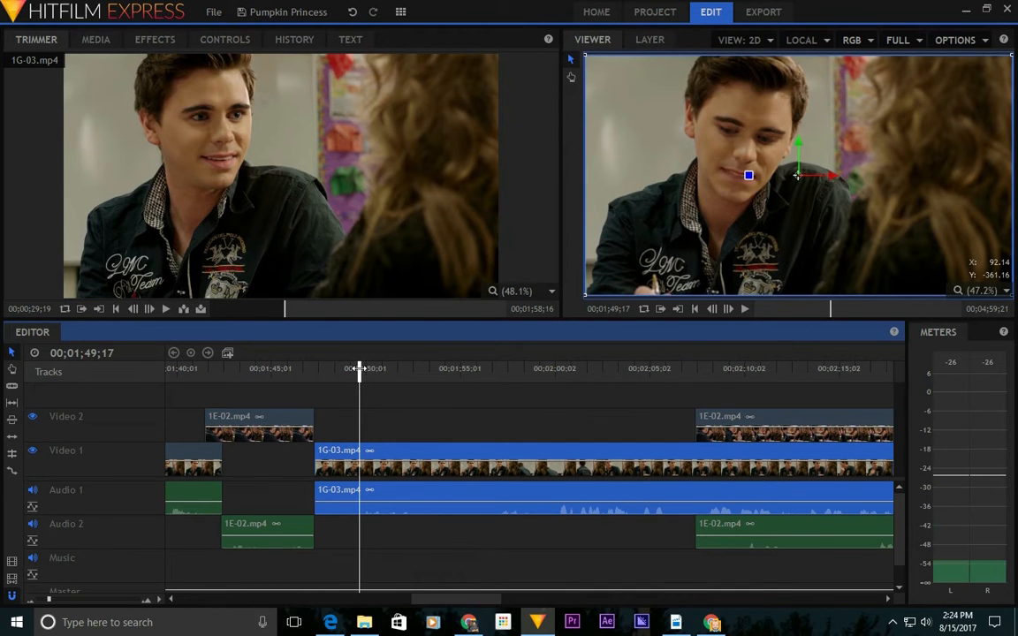
{"action": "key", "text": "space"}
{"action": "key", "text": "space"}
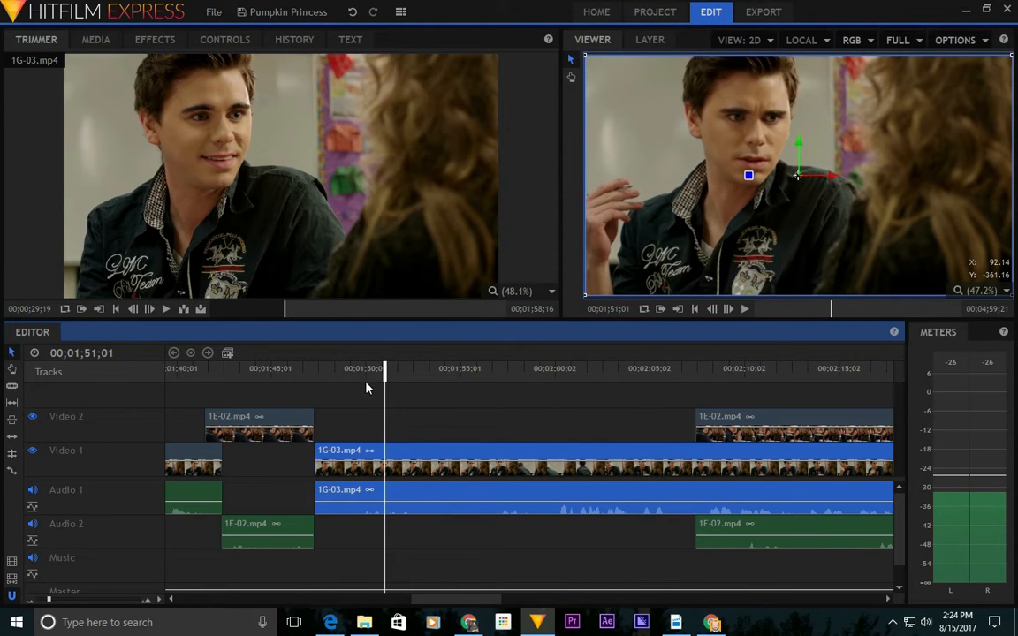
{"action": "key", "text": "comma"}
{"action": "key", "text": "comma"}
{"action": "key", "text": "comma"}
{"action": "key", "text": "comma"}
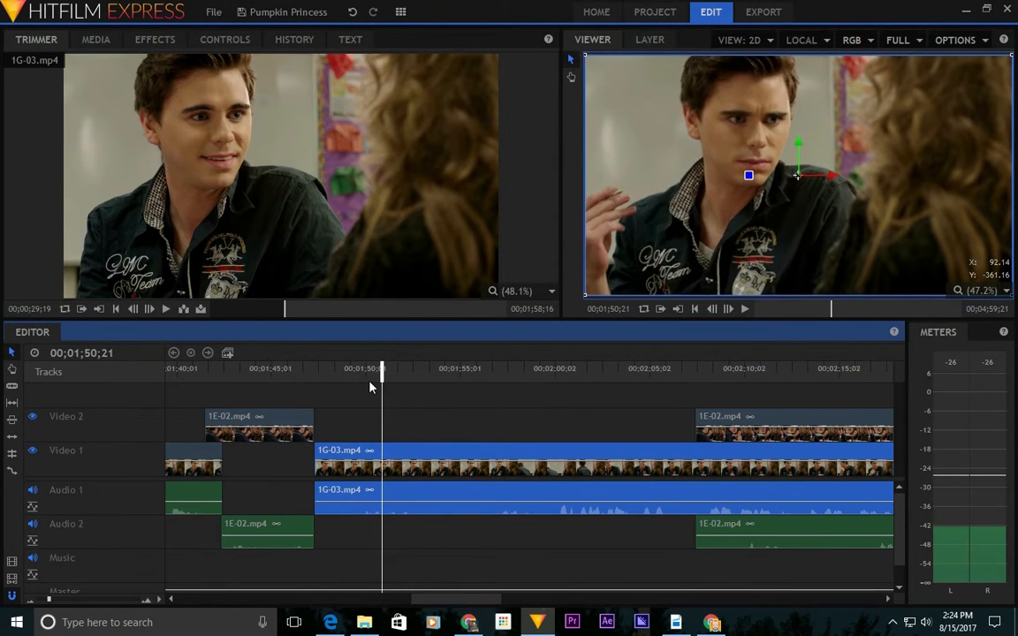
{"action": "key", "text": "ctrl+shift+d"}
Move the second piece of 1G-03.mp4 later and place the remaining 1E-02.mp4 clip at 00;01;50;21, directly after the first piece.
{"action": "left_click", "coordinate": [468, 403]}
{"action": "left_click_drag", "start_coordinate": [434, 455], "coordinate": [720, 452]}
{"action": "left_click_drag", "start_coordinate": [775, 415], "coordinate": [449, 425]}
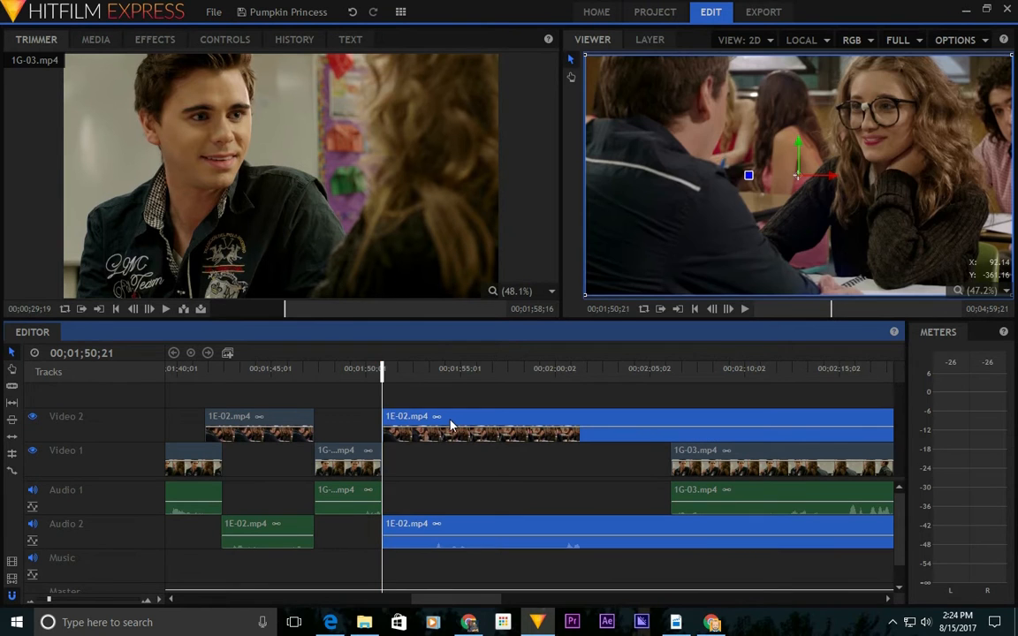
Play the long 1E-02.mp4 clip, cut away its opening so it starts at 00;01;50;21 and extend the preceding 1G-03.mp4 clip beneath it.
{"action": "key", "text": "space"}
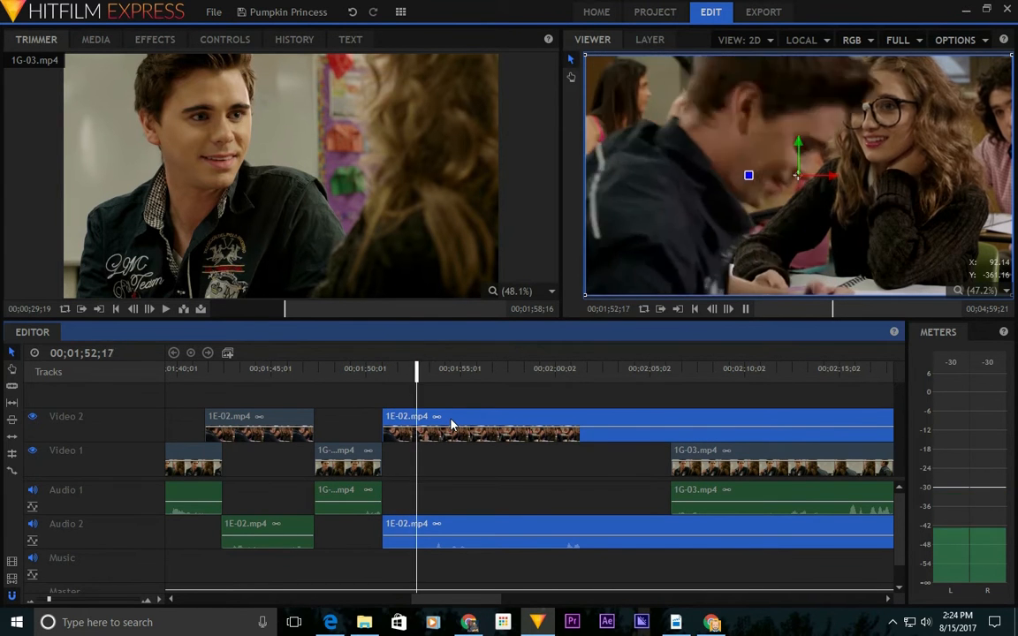
{"action": "key", "text": "space"}
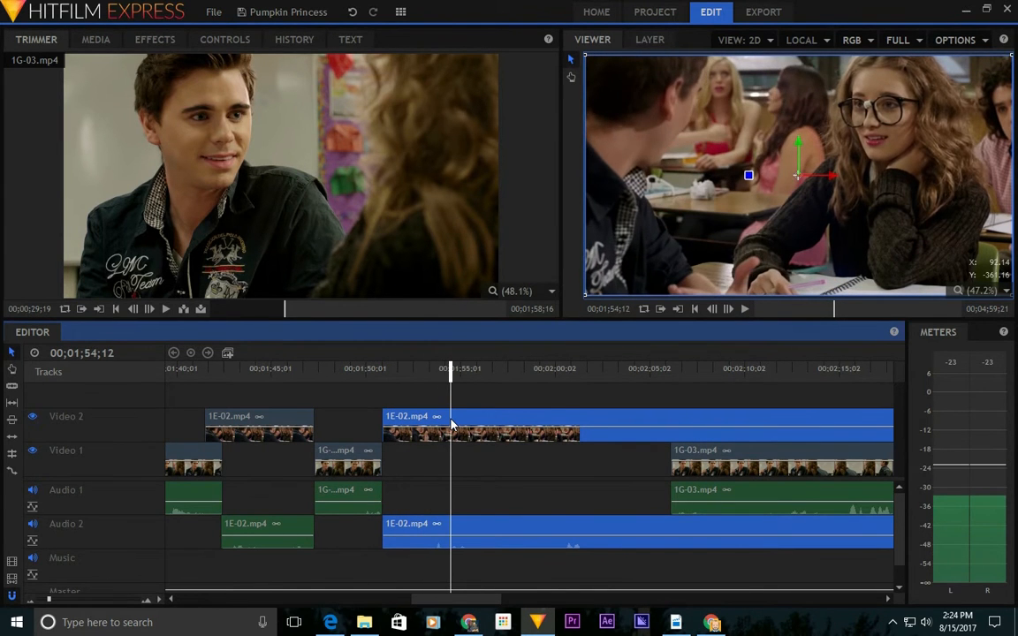
{"action": "key", "text": "space"}
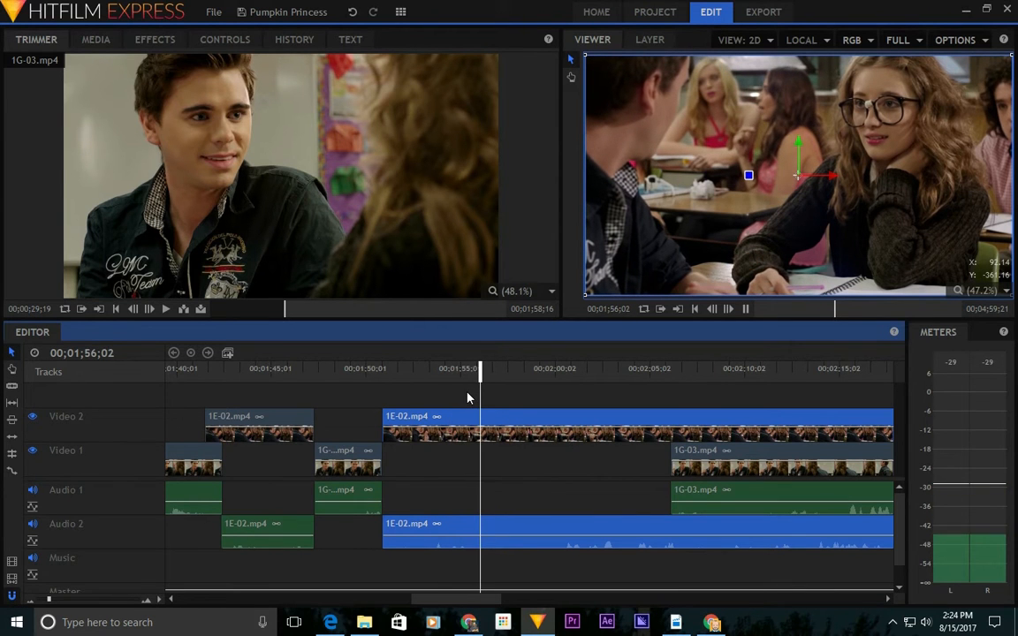
{"action": "key", "text": "space"}
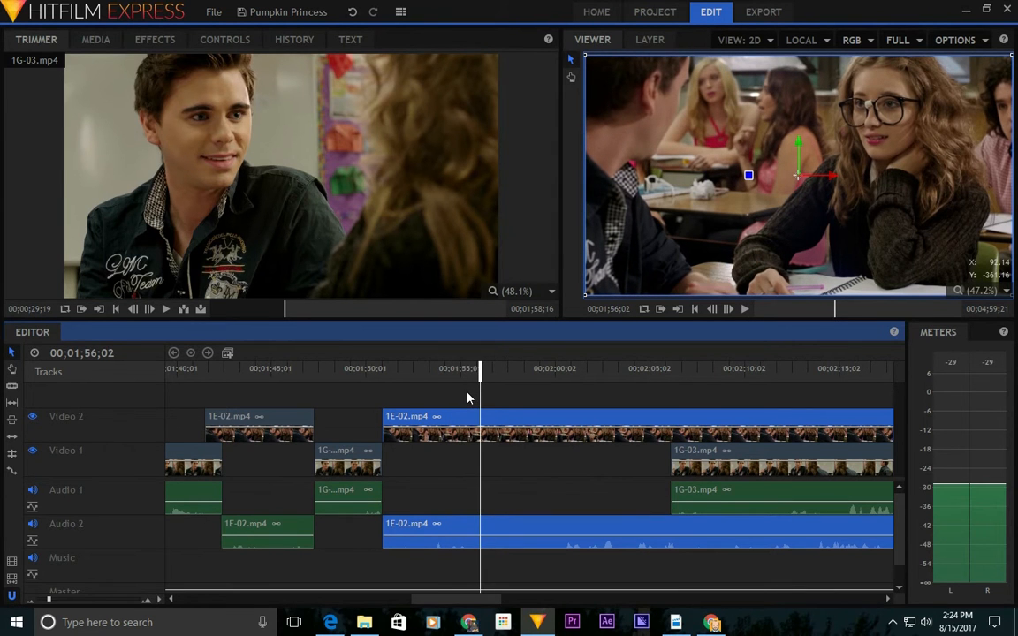
{"action": "left_click_drag", "start_coordinate": [480, 368], "coordinate": [436, 368]}
{"action": "key", "text": "space"}
{"action": "key", "text": "space"}
{"action": "left_click_drag", "start_coordinate": [383, 430], "coordinate": [410, 424]}
{"action": "left_click_drag", "start_coordinate": [387, 497], "coordinate": [427, 500]}
Play the overlapping transition from 1G-03.mp4 to the long 1E-02.mp4 clip, including a run from 00;01;40;22.
{"action": "left_click", "coordinate": [363, 384]}
{"action": "key", "text": "space"}
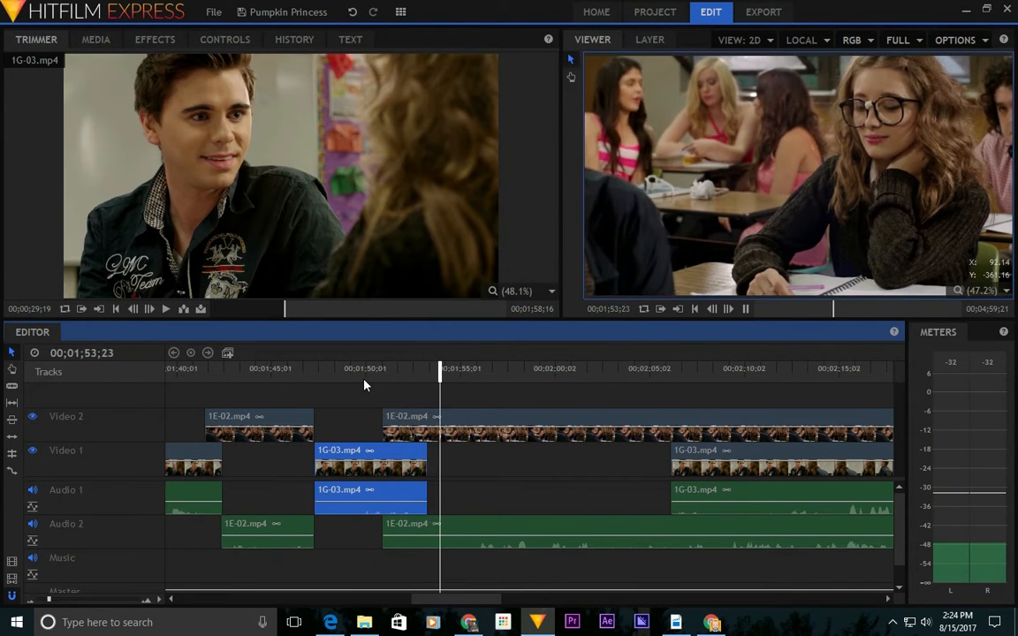
{"action": "key", "text": "space"}
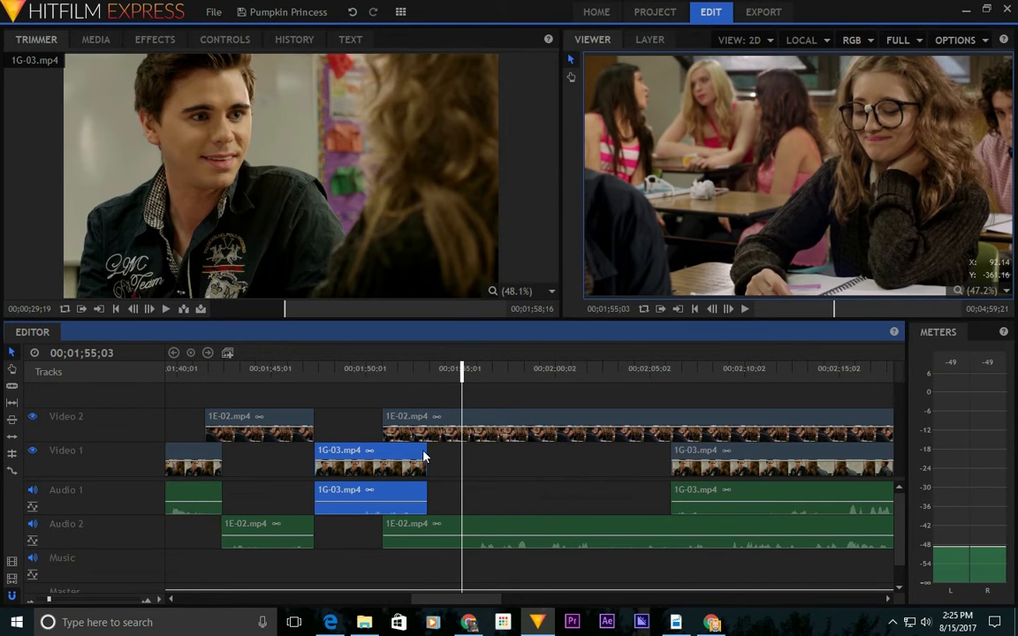
{"action": "left_click_drag", "start_coordinate": [395, 377], "coordinate": [396, 378]}
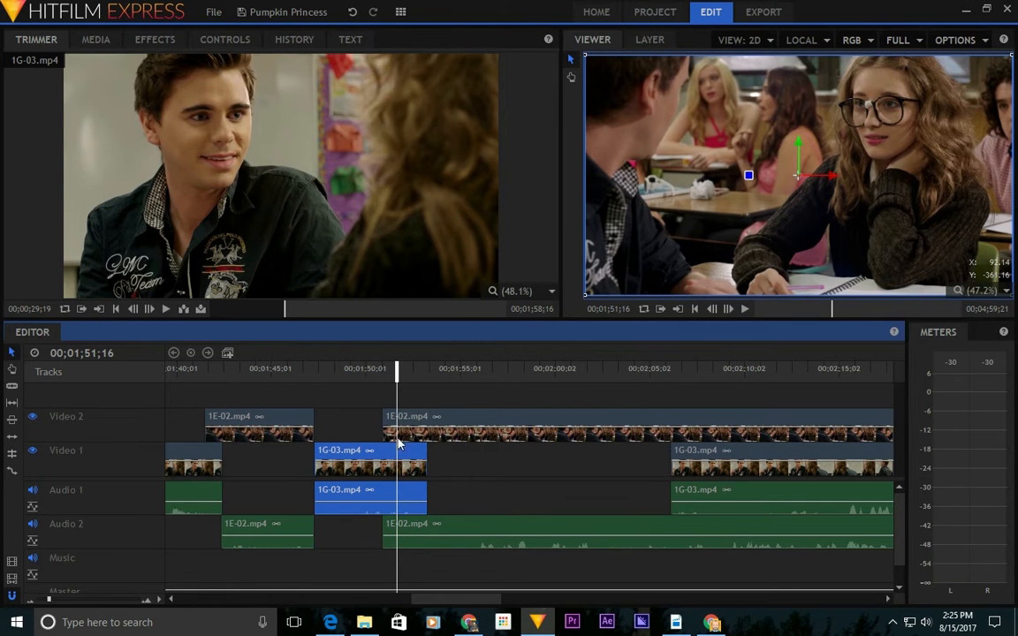
{"action": "left_click", "coordinate": [349, 378]}
{"action": "key", "text": "space"}
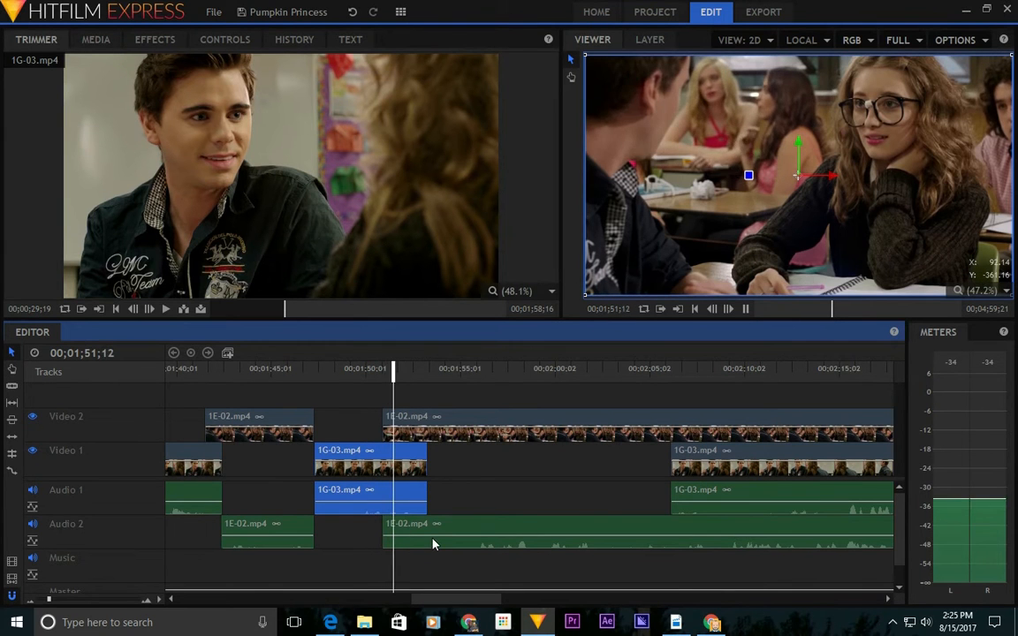
{"action": "left_click", "coordinate": [194, 370]}
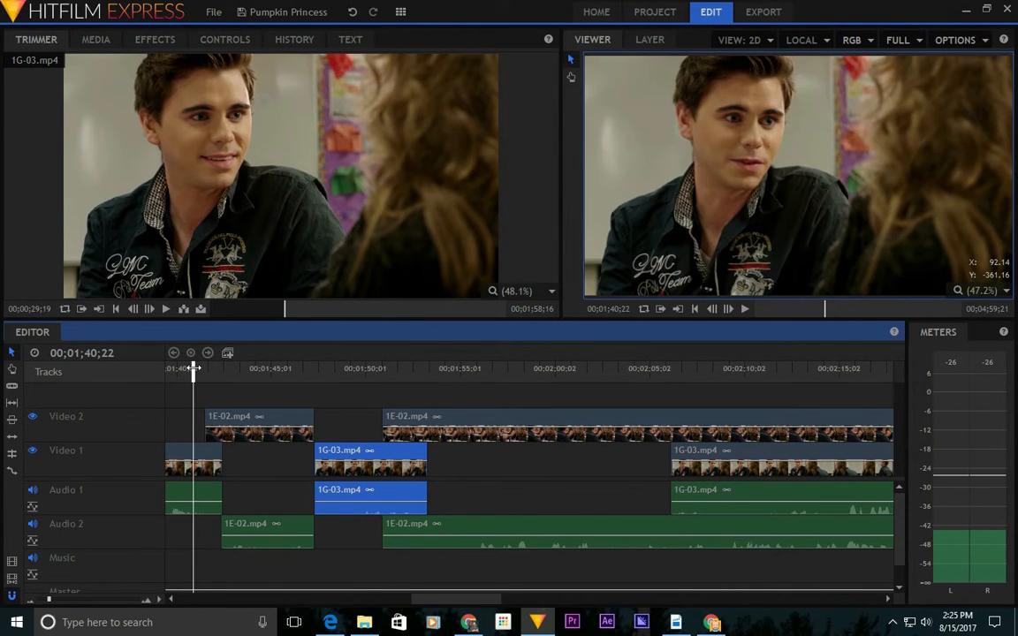
{"action": "key", "text": "space"}
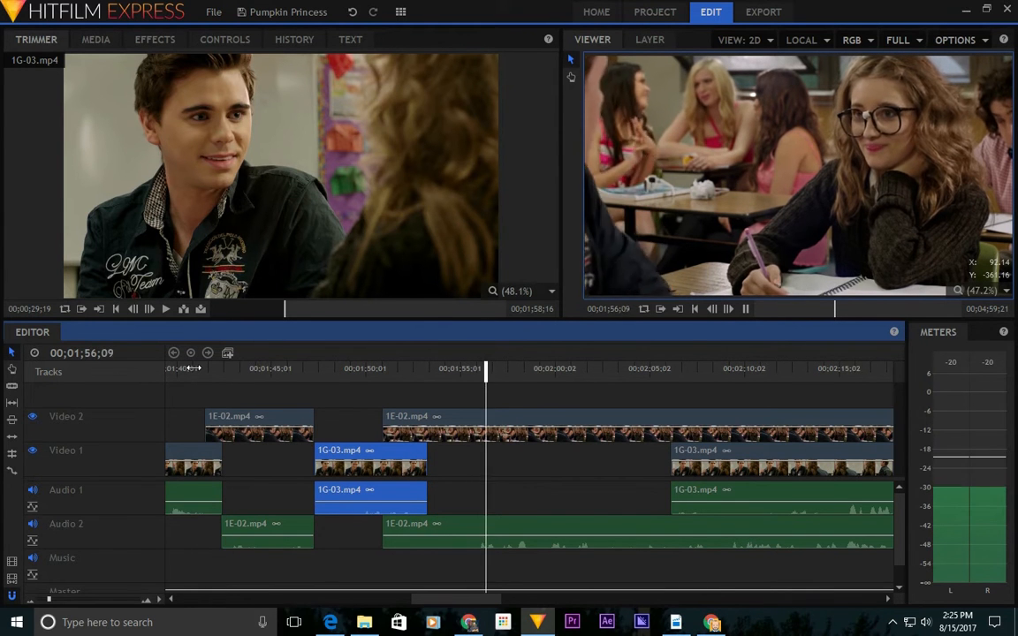
{"action": "key", "text": "space"}
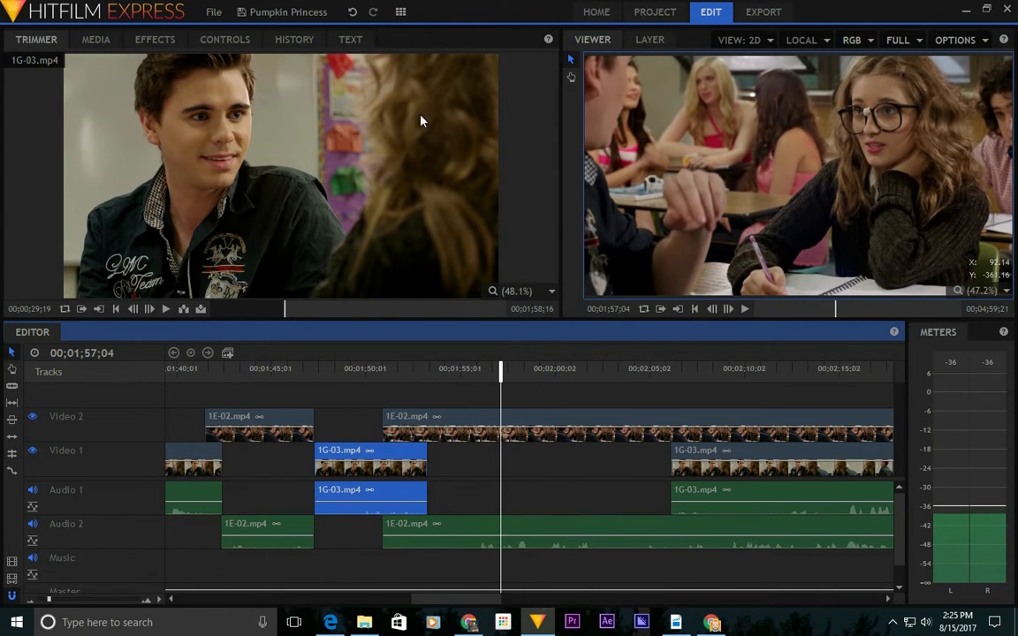
Replay the long 1E-02.mp4 clip, step frame by frame to 00;01;55;17 and slice the clip there.
{"action": "left_click_drag", "start_coordinate": [500, 371], "coordinate": [435, 374]}
{"action": "key", "text": "space"}
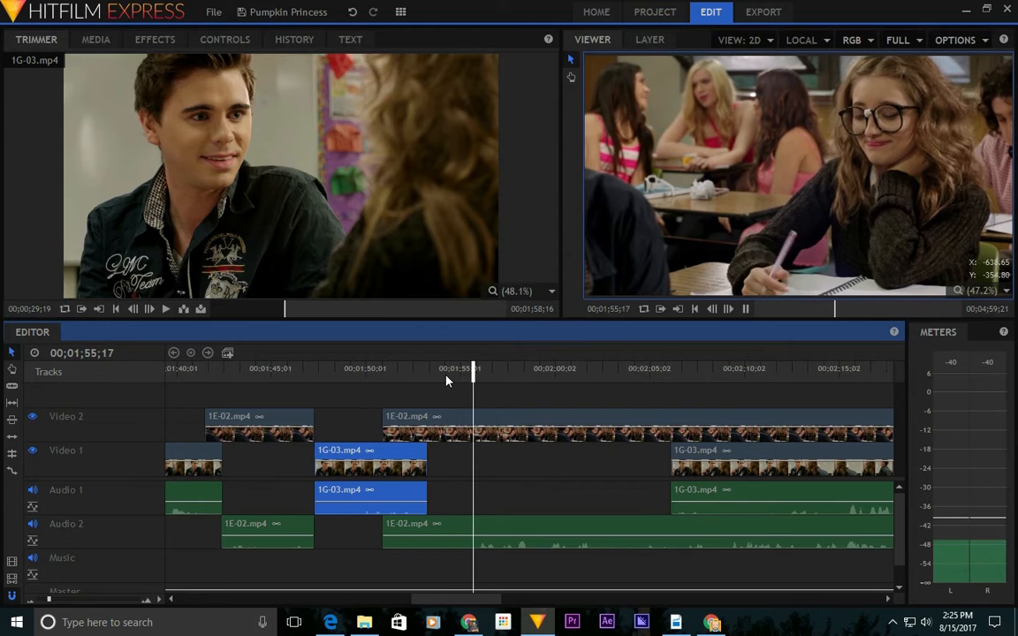
{"action": "key", "text": "space"}
{"action": "key", "text": "Left"}
{"action": "key", "text": "Left"}
{"action": "key", "text": "Left"}
{"action": "key", "text": "Left"}
{"action": "key", "text": "Left"}
{"action": "key", "text": "Left"}
{"action": "key", "text": "Left"}
{"action": "key", "text": "Left"}
{"action": "key", "text": "Left"}
{"action": "key", "text": "Left"}
{"action": "key", "text": "Left"}
{"action": "key", "text": "Left"}
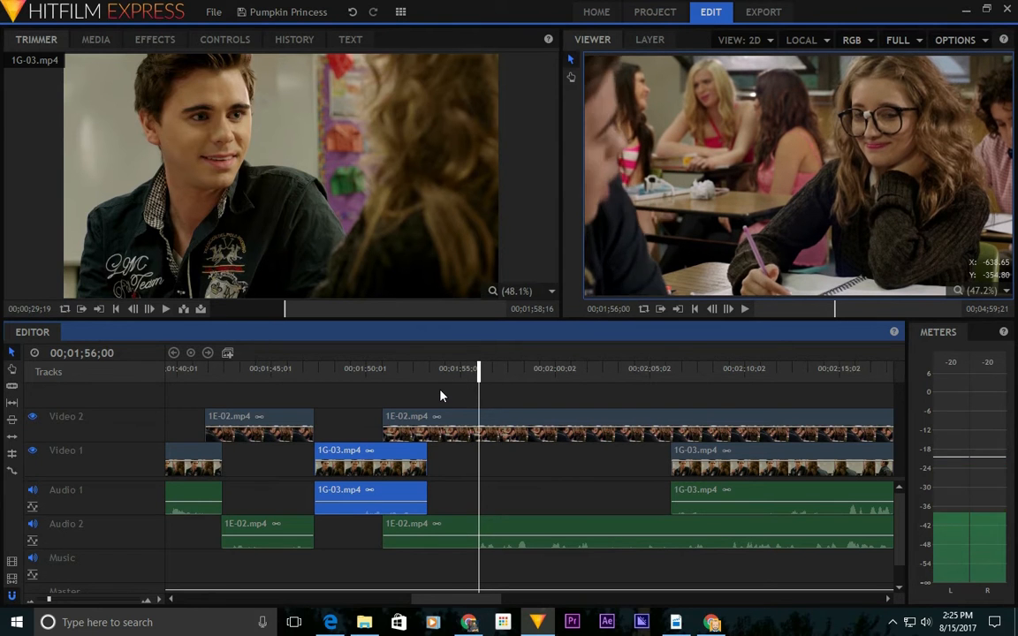
{"action": "key", "text": "Left"}
{"action": "key", "text": "Left"}
{"action": "key", "text": "Left"}
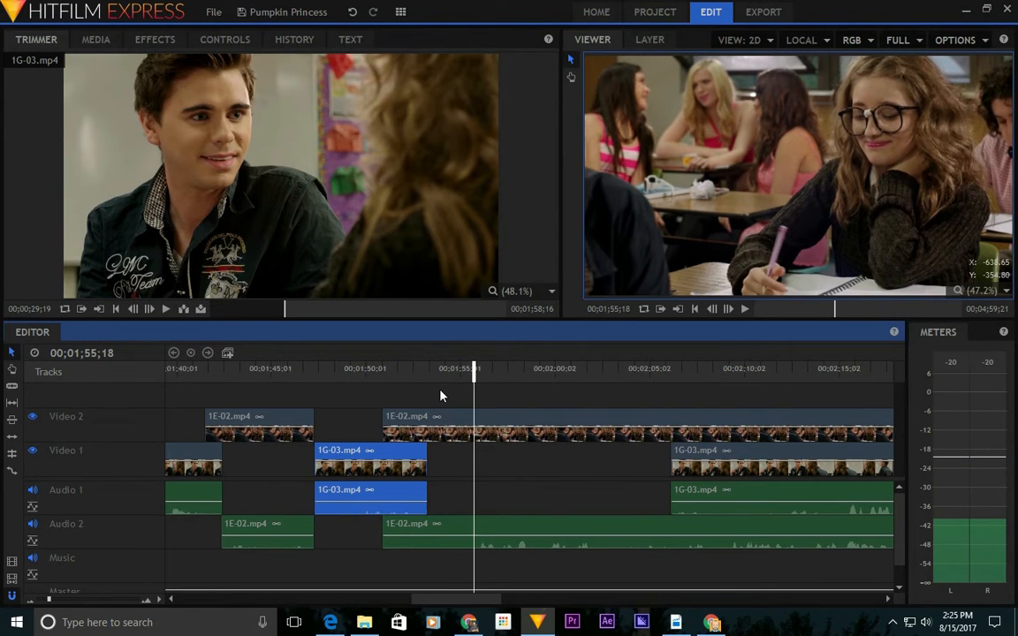
{"action": "left_click", "coordinate": [511, 420]}
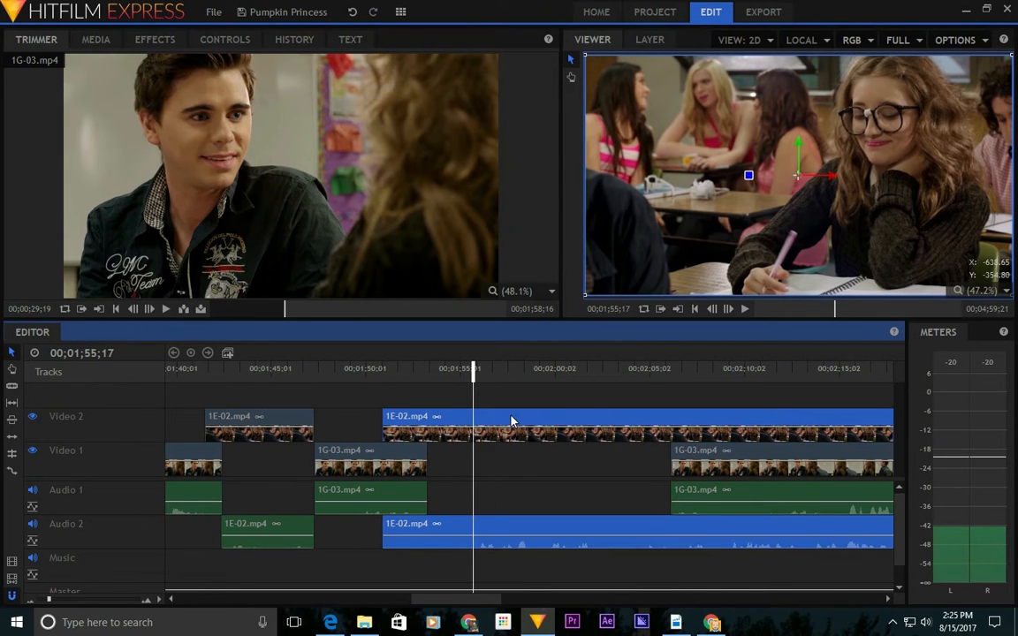
{"action": "key", "text": "ctrl+shift+d"}
Move the second 1E-02.mp4 piece to about 00;02;13 and place the remaining 1G-03.mp4 clip at 00;01;55;17, then play it.
{"action": "left_click_drag", "start_coordinate": [509, 416], "coordinate": [650, 466]}
{"action": "key", "text": "space"}
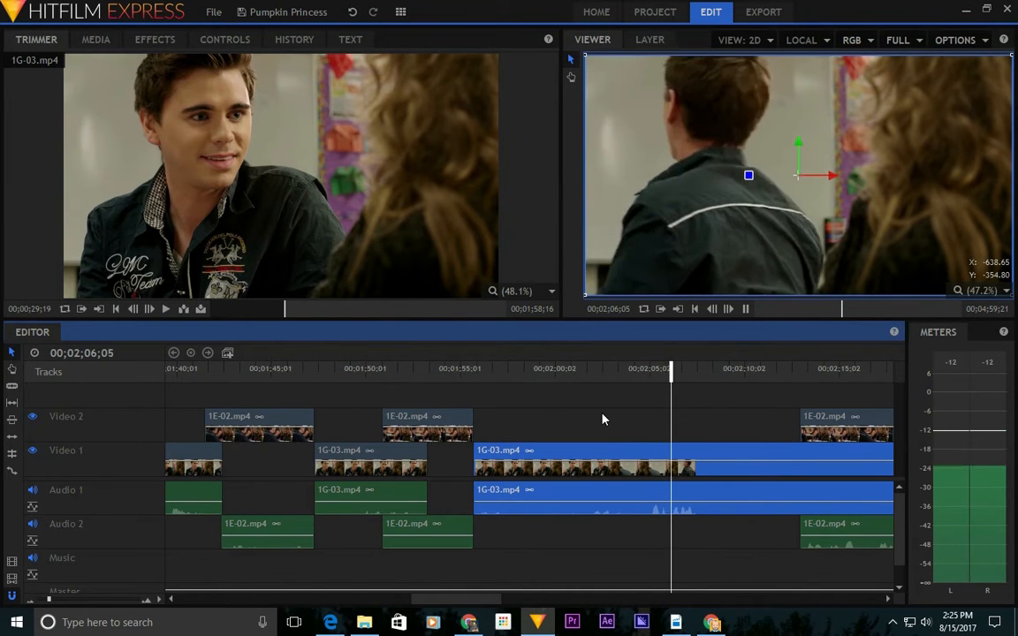
{"action": "key", "text": "space"}
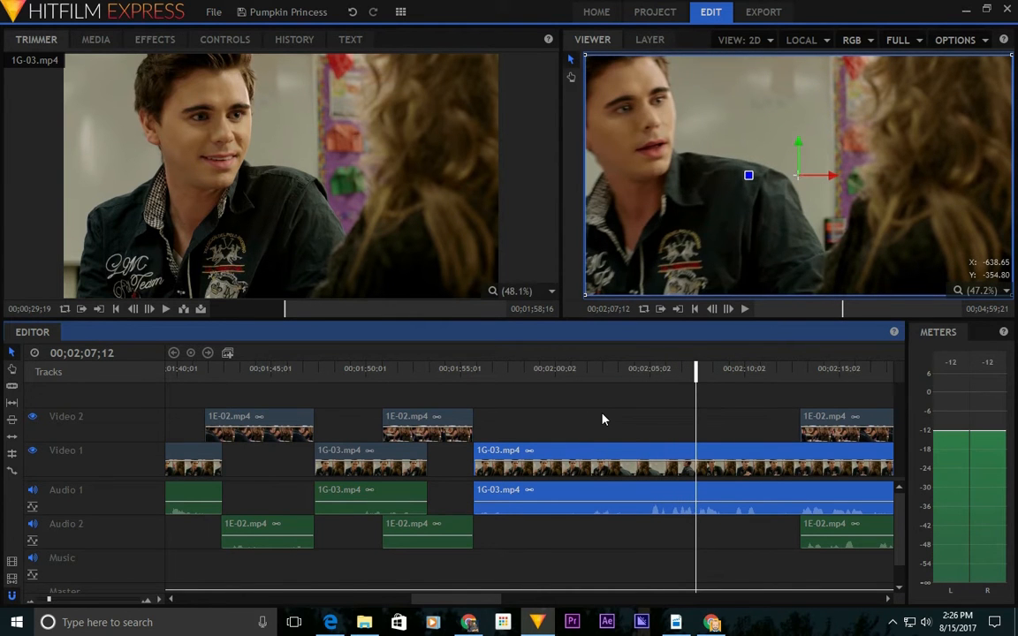
Check the cut from the sliced 1E-02.mp4 piece to 1G-03.mp4 and examine 1G-03.mp4 around 00;02;04;21.
{"action": "left_click", "coordinate": [437, 364]}
{"action": "key", "text": "space"}
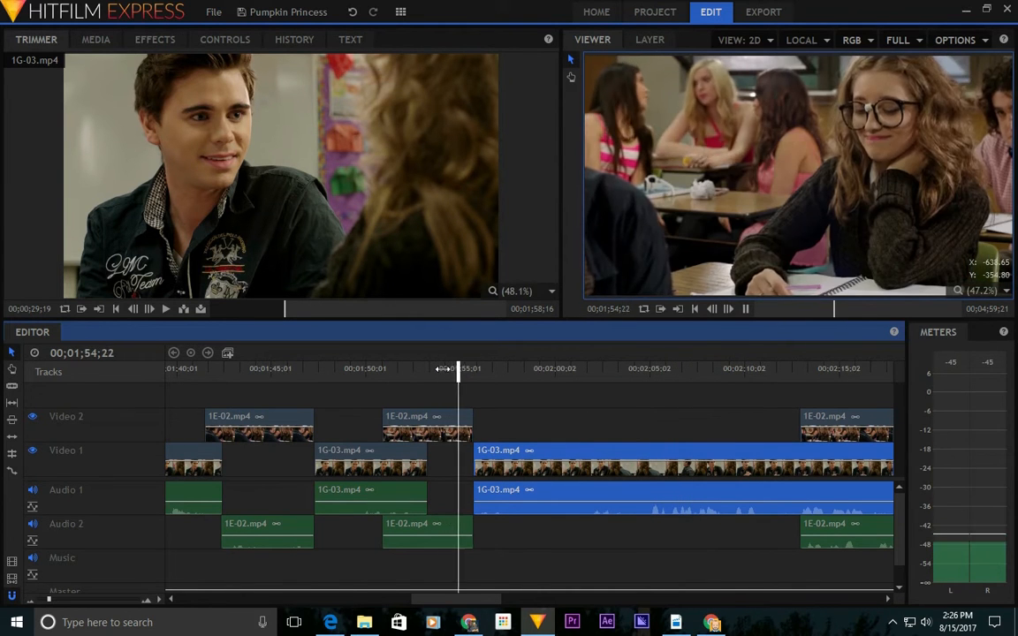
{"action": "key", "text": "space"}
{"action": "left_click_drag", "start_coordinate": [617, 377], "coordinate": [647, 375]}
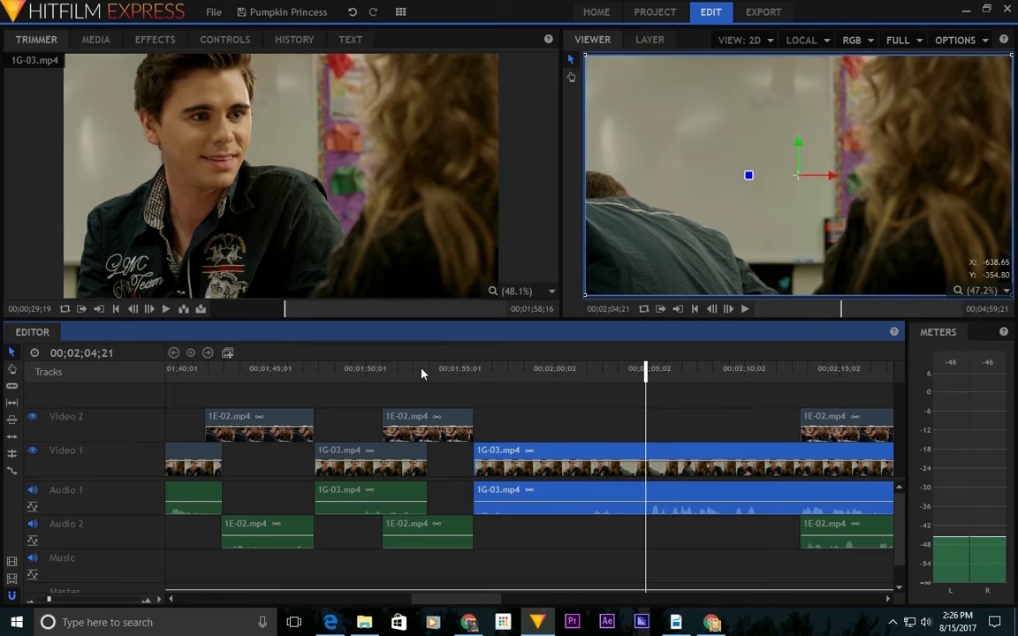
{"action": "left_click", "coordinate": [449, 369]}
{"action": "key", "text": "space"}
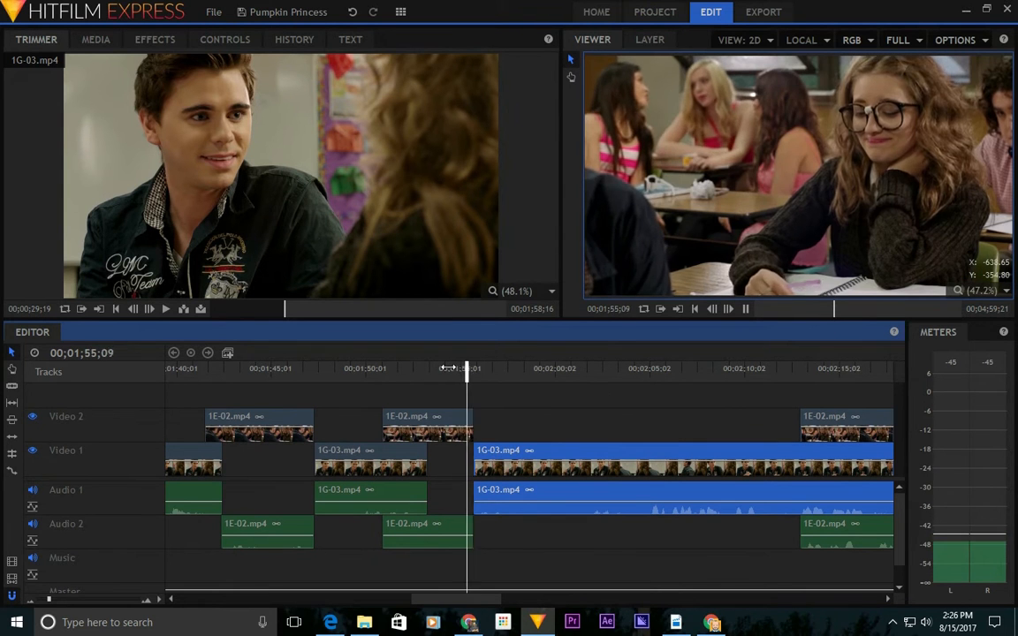
{"action": "key", "text": "space"}
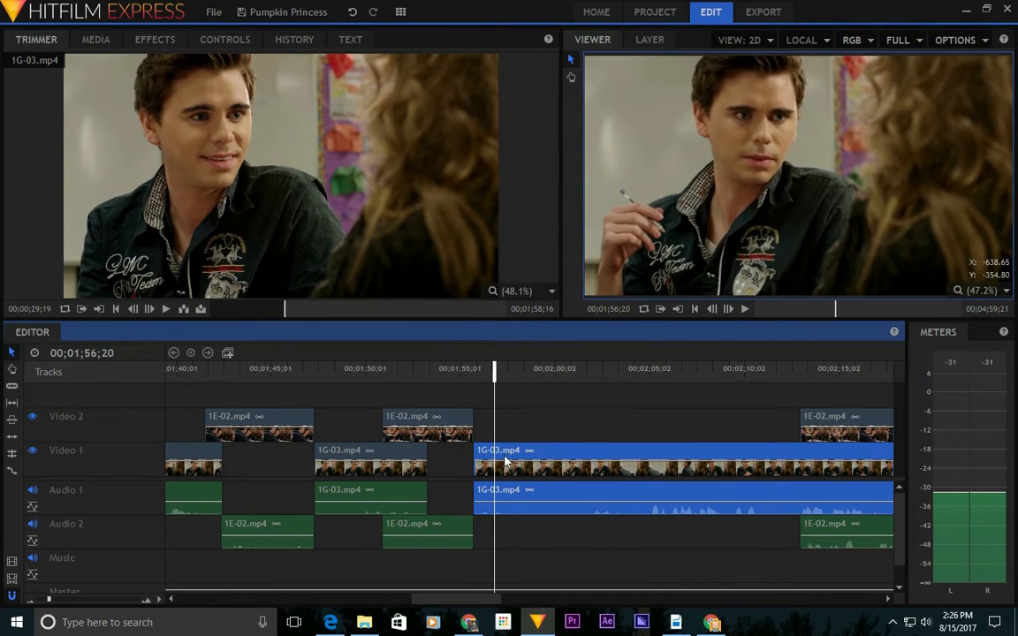
Extend the end of the sliced 1E-02.mp4 piece to about 00;01;57;02 and place the 1G-03.mp4 clip directly after it.
{"action": "left_click_drag", "start_coordinate": [511, 455], "coordinate": [604, 456]}
{"action": "left_click_drag", "start_coordinate": [473, 424], "coordinate": [538, 425]}
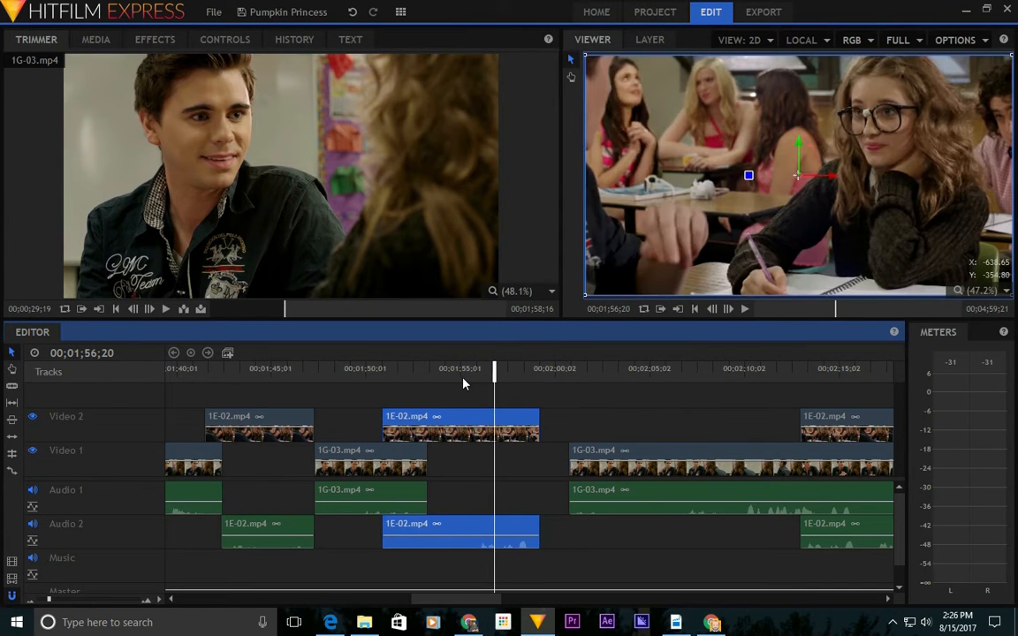
{"action": "left_click", "coordinate": [462, 377]}
{"action": "key", "text": "space"}
{"action": "left_click_drag", "start_coordinate": [538, 424], "coordinate": [500, 425]}
{"action": "left_click_drag", "start_coordinate": [647, 454], "coordinate": [522, 459]}
Trim the start of the last 1G-03.mp4 clip to about 00;02;08 and slide it back against the end of the 1E-02.mp4 piece.
{"action": "key", "text": "space"}
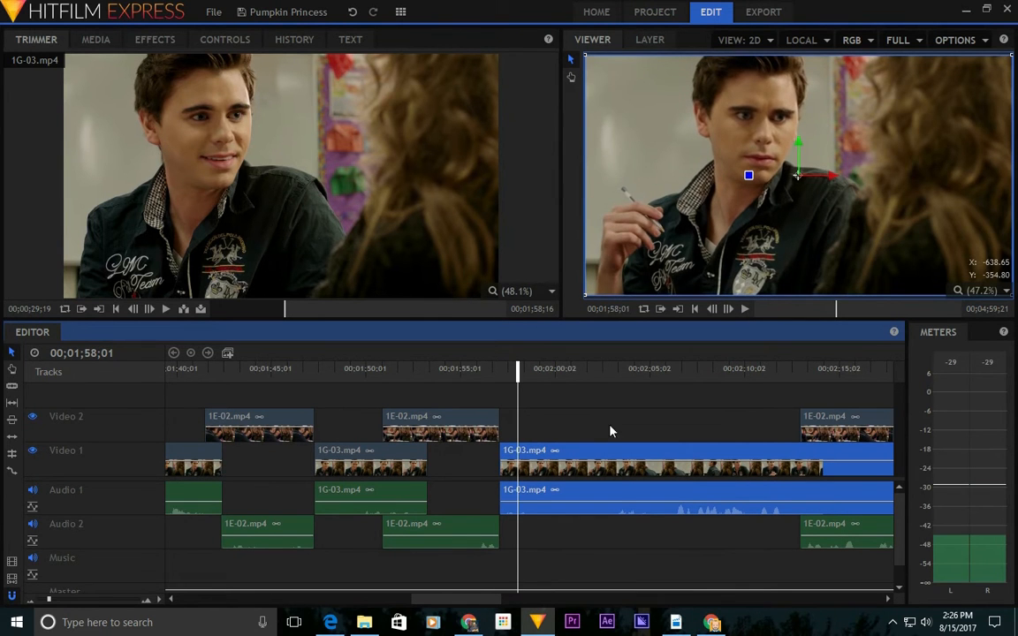
{"action": "left_click", "coordinate": [621, 380]}
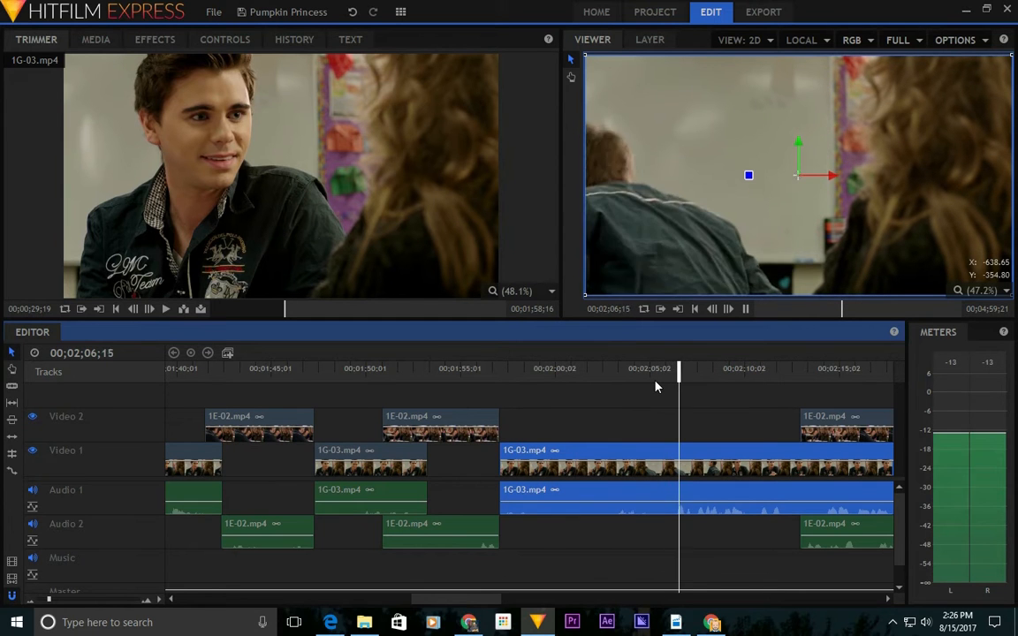
{"action": "key", "text": "space"}
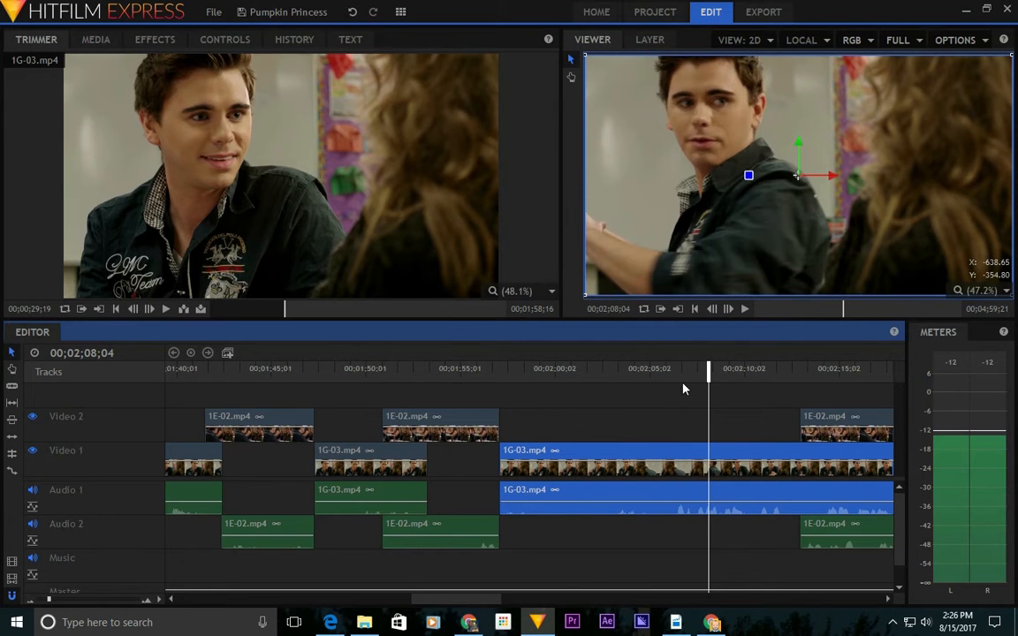
{"action": "left_click_drag", "start_coordinate": [708, 371], "coordinate": [704, 371]}
{"action": "left_click_drag", "start_coordinate": [494, 451], "coordinate": [698, 452]}
{"action": "left_click", "coordinate": [465, 368]}
{"action": "key", "text": "space"}
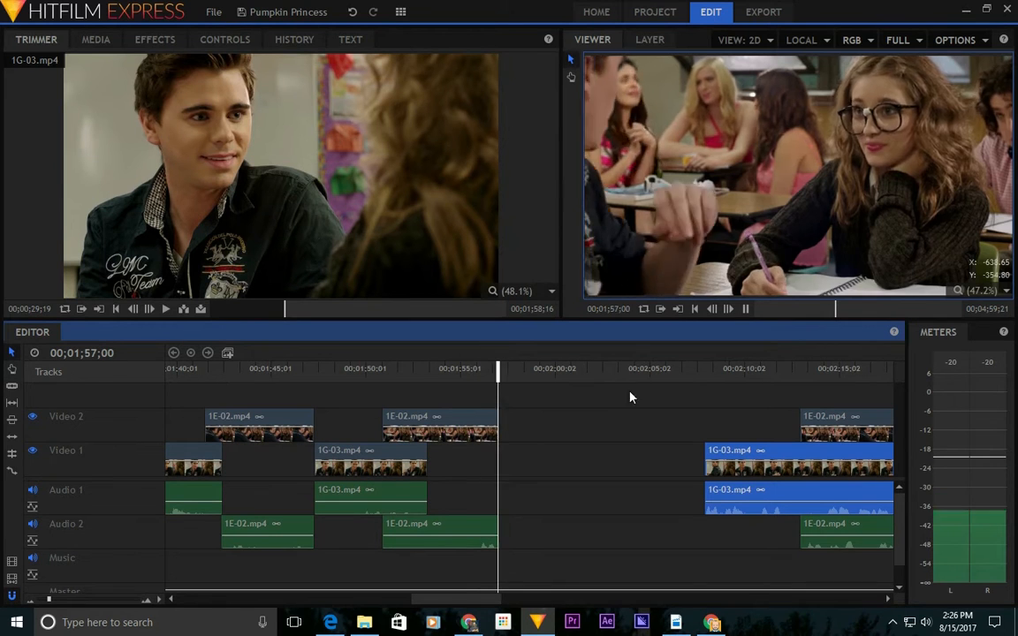
{"action": "key", "text": "space"}
{"action": "left_click_drag", "start_coordinate": [739, 451], "coordinate": [533, 452]}
Play the new cut, move the 1G-03.mp4 clip slightly later and extend the end of the 1E-02.mp4 piece to about 00;01;58.
{"action": "left_click", "coordinate": [480, 370]}
{"action": "key", "text": "space"}
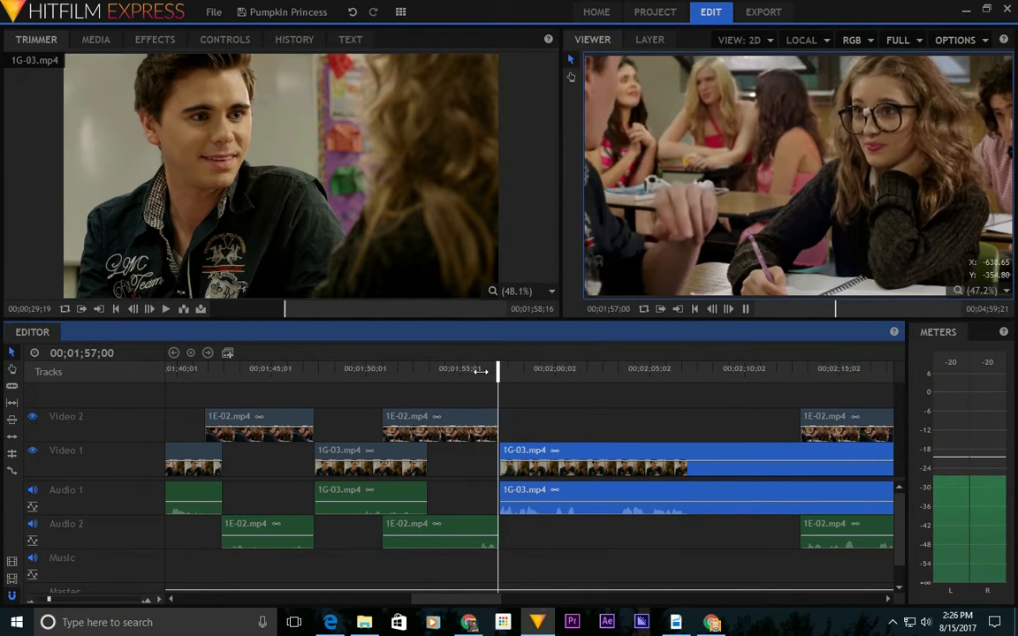
{"action": "key", "text": "space"}
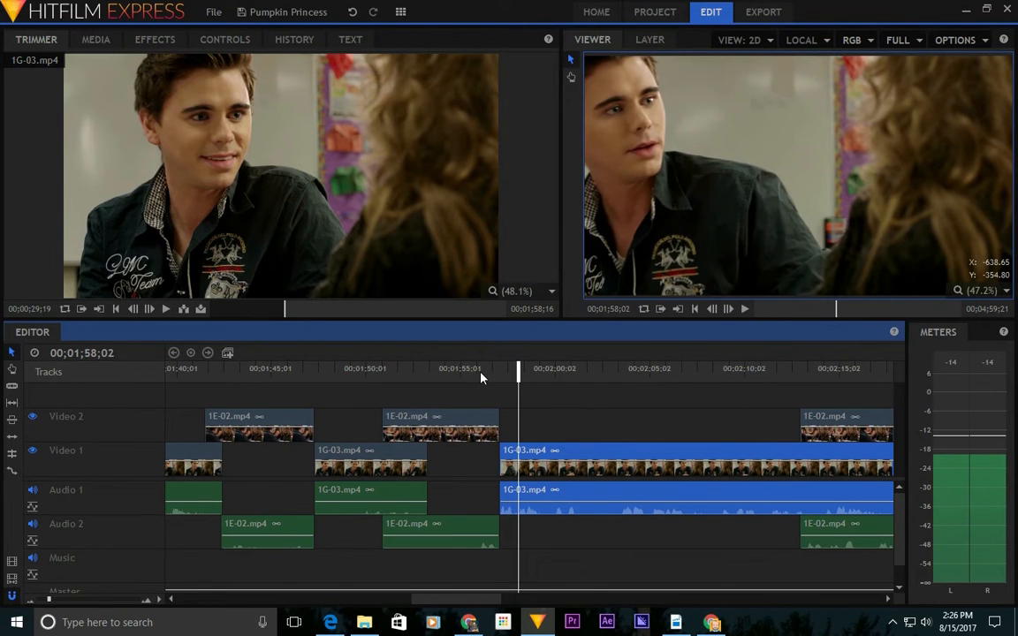
{"action": "left_click_drag", "start_coordinate": [563, 461], "coordinate": [592, 465]}
{"action": "left_click_drag", "start_coordinate": [496, 422], "coordinate": [528, 423]}
{"action": "left_click", "coordinate": [457, 374]}
{"action": "key", "text": "space"}
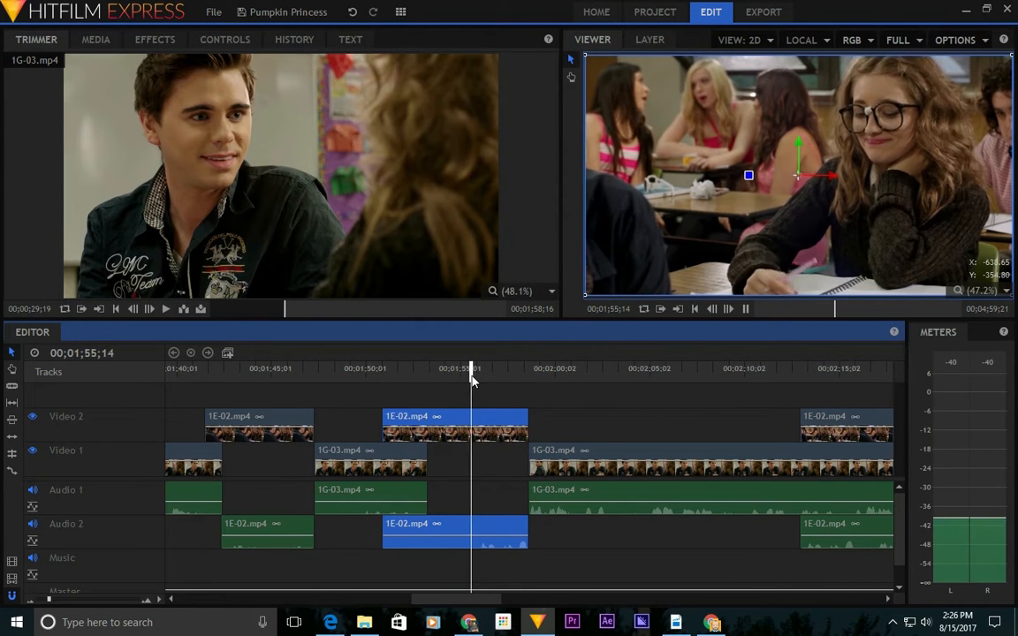
{"action": "key", "text": "space"}
{"action": "left_click_drag", "start_coordinate": [527, 423], "coordinate": [517, 424]}
Trim a little more off the start of the 1G-03.mp4 clip and close the gap after the 1E-02.mp4 piece.
{"action": "key", "text": "space"}
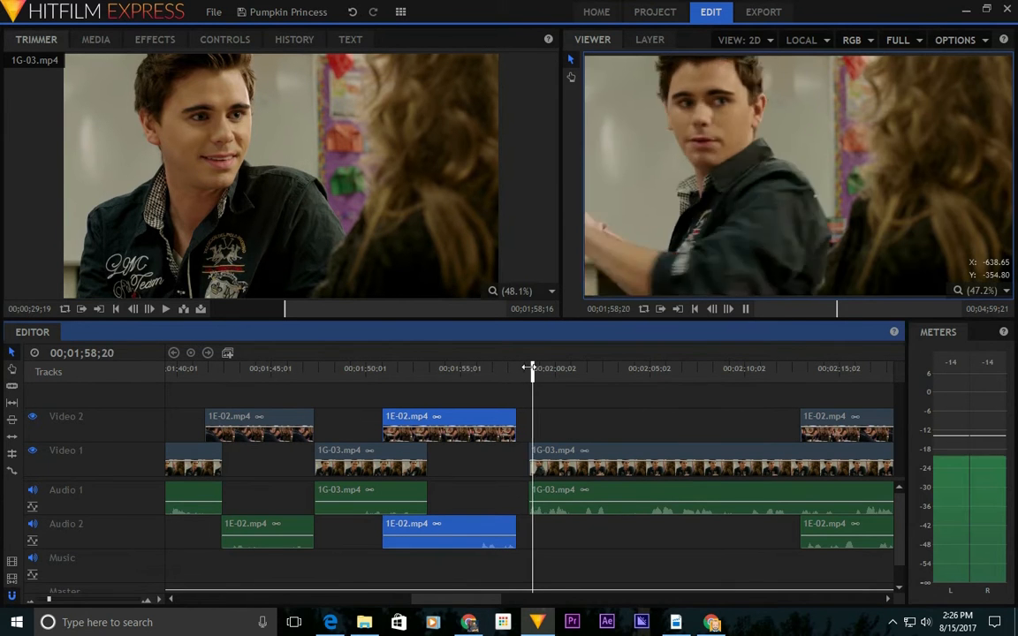
{"action": "key", "text": "space"}
{"action": "left_click_drag", "start_coordinate": [528, 450], "coordinate": [542, 451]}
{"action": "key", "text": "space"}
{"action": "key", "text": "space"}
{"action": "left_click_drag", "start_coordinate": [576, 453], "coordinate": [549, 453]}
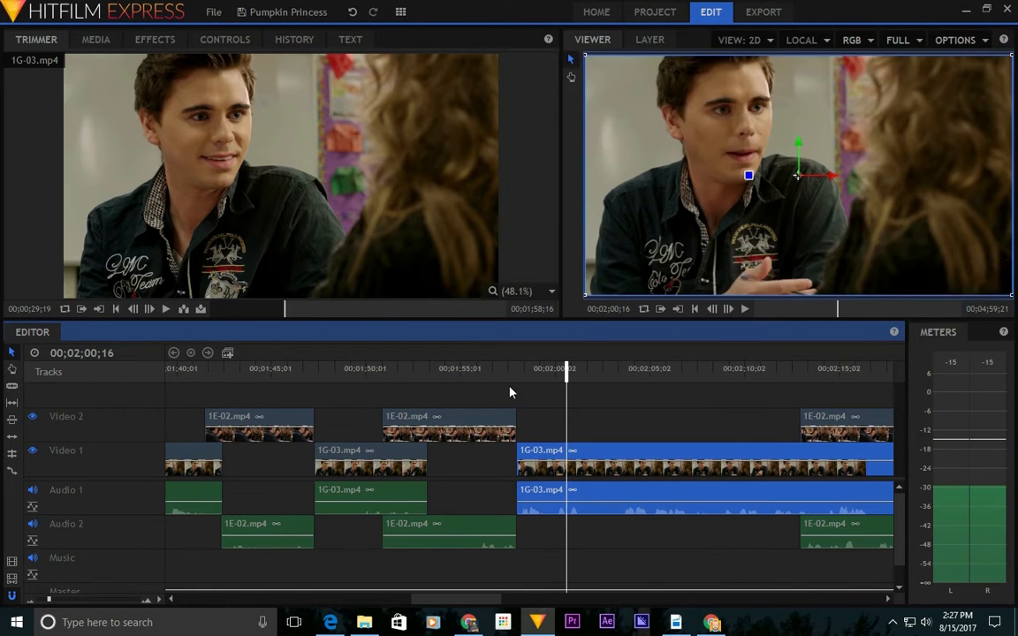
Play the tightened cut to find the end of the line and slice the 1G-03.mp4 clip at 00;01;59;22.
{"action": "left_click", "coordinate": [482, 370]}
{"action": "key", "text": "space"}
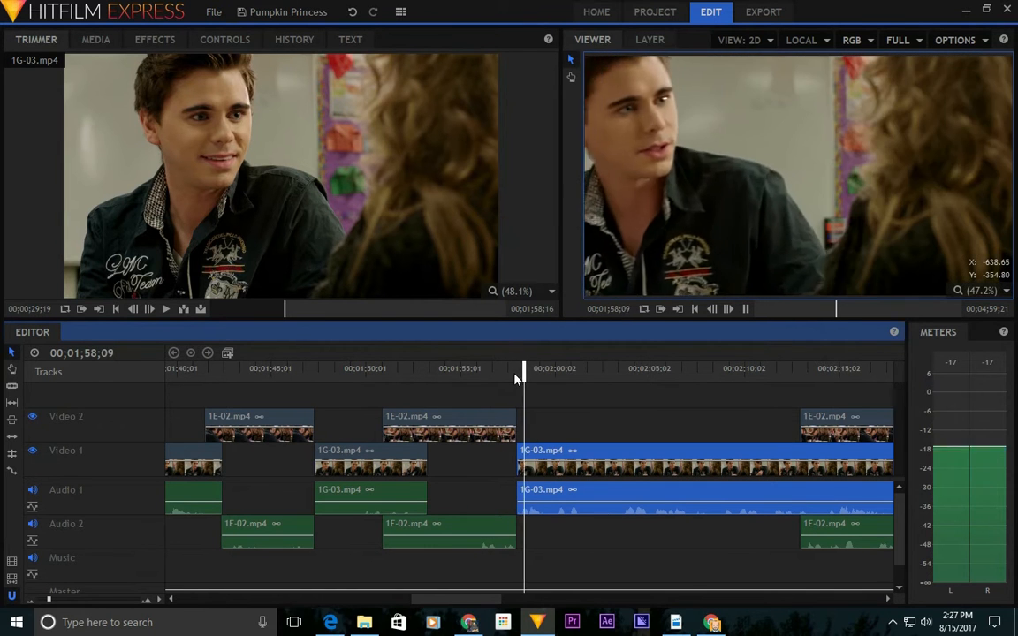
{"action": "key", "text": "space"}
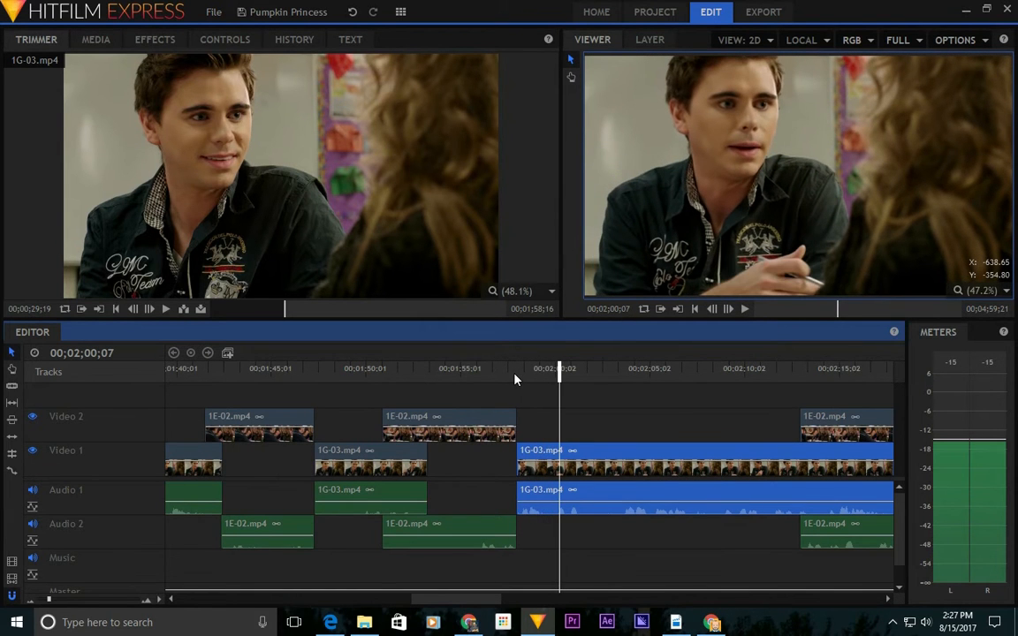
{"action": "left_click", "coordinate": [552, 379]}
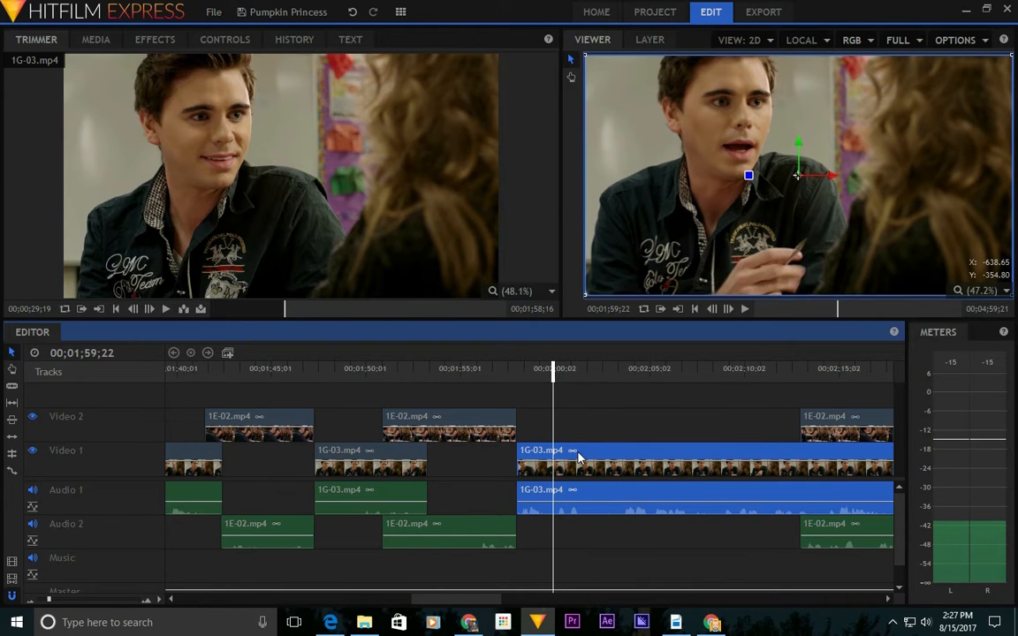
{"action": "key", "text": "ctrl+shift+d"}
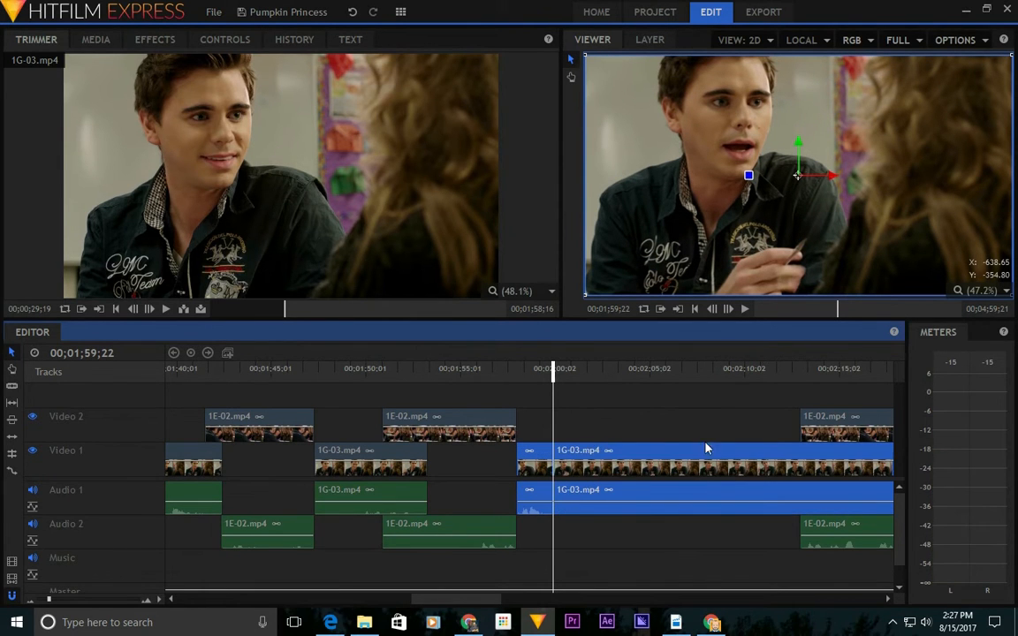
Bring the remaining 1E-02.mp4 clip in at 00;01;59;22 and cut off its opening up to about 00;02;05;07, keeping it against the preceding 1G-03.mp4 piece.
{"action": "left_click_drag", "start_coordinate": [840, 417], "coordinate": [779, 453]}
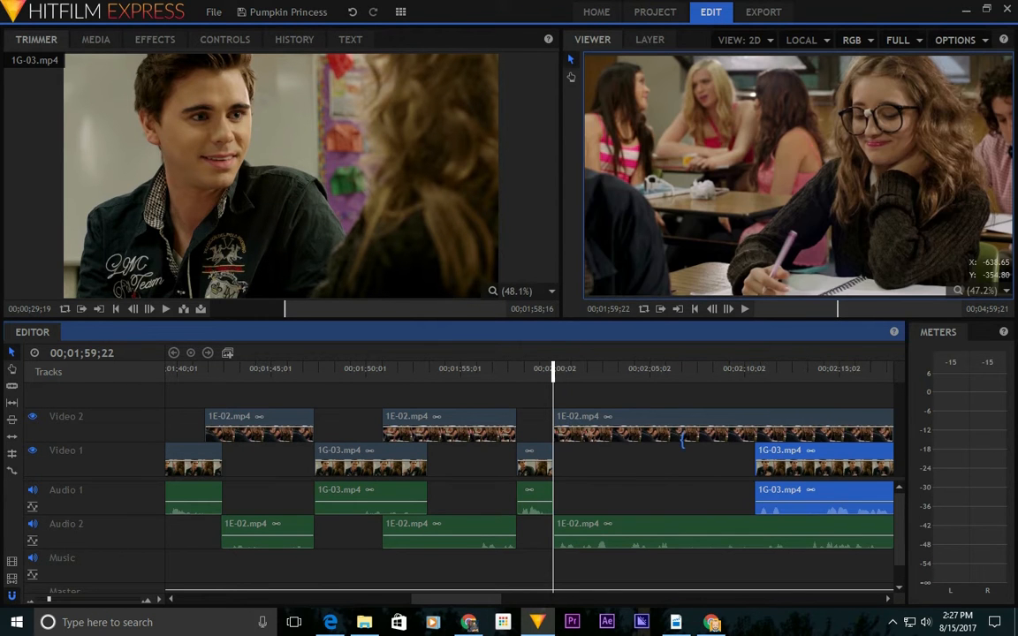
{"action": "key", "text": "space"}
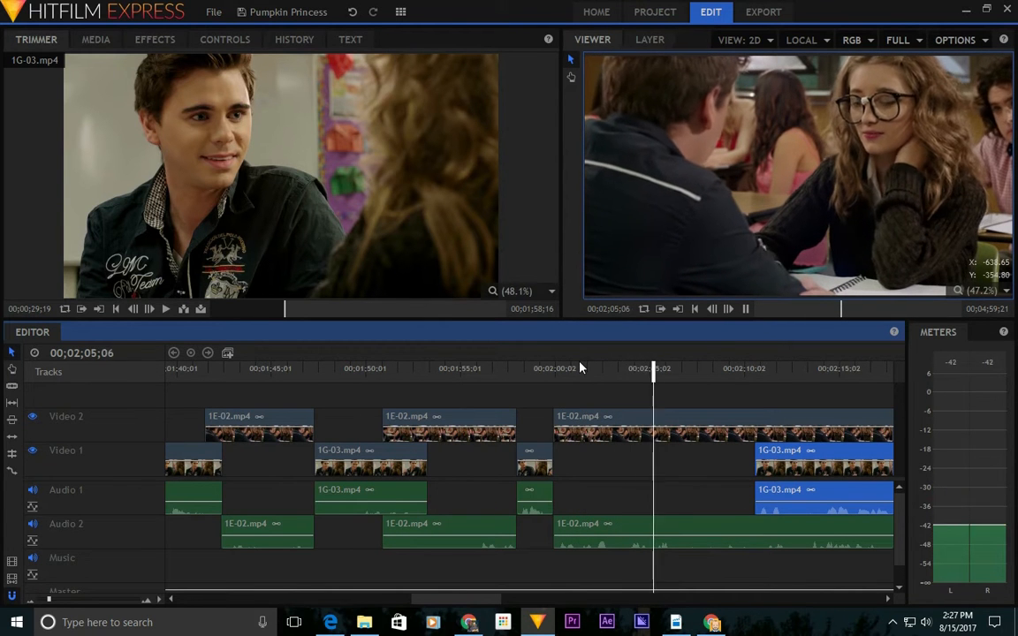
{"action": "left_click_drag", "start_coordinate": [666, 371], "coordinate": [654, 378]}
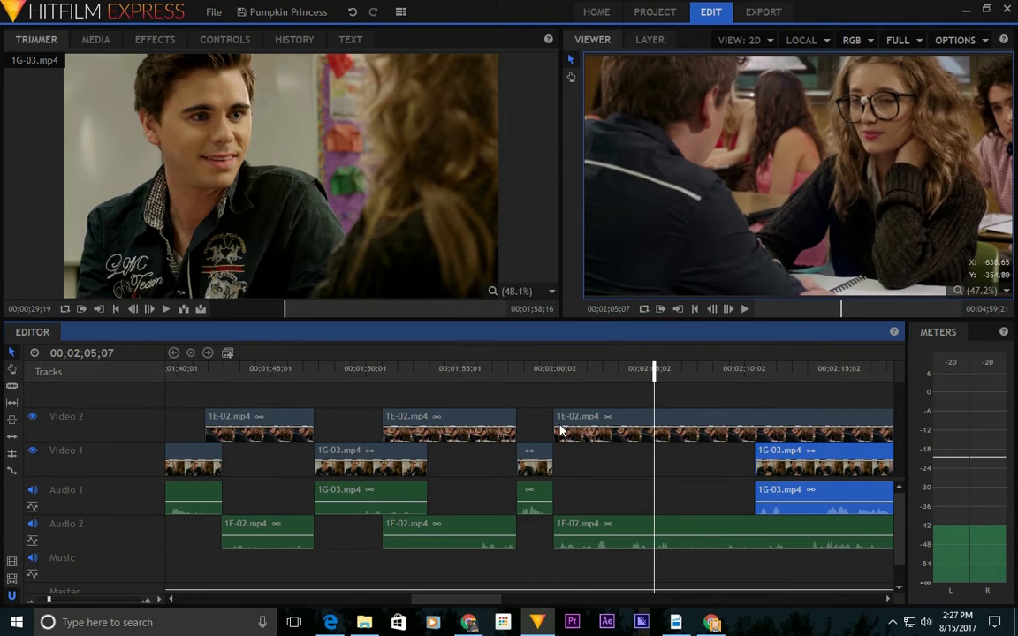
{"action": "left_click_drag", "start_coordinate": [550, 422], "coordinate": [602, 414]}
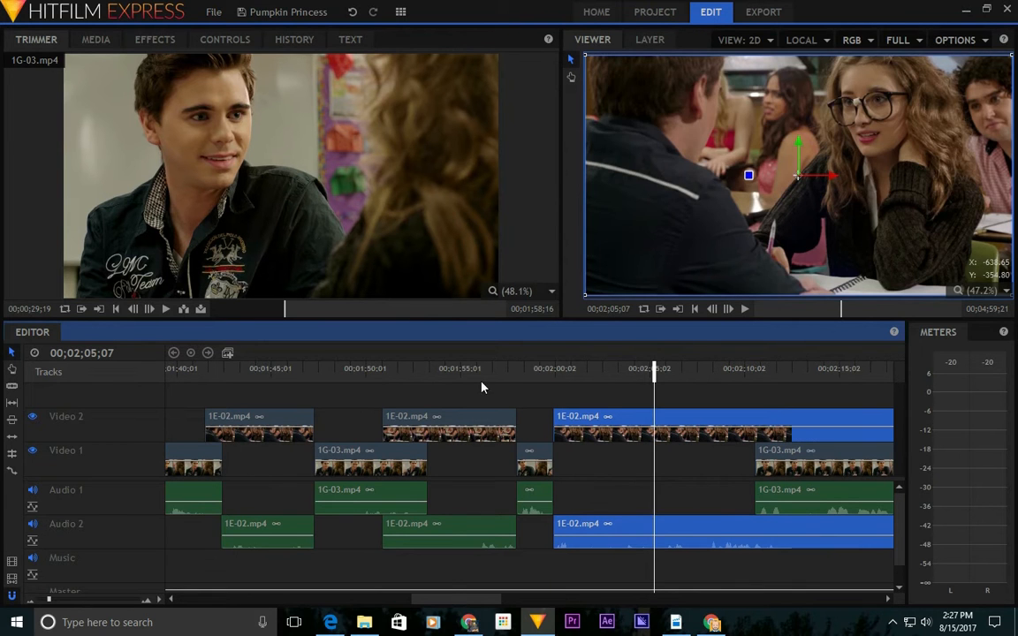
Play the new cut, trim the end of the preceding 1E-02.mp4 piece to 00;01;55;13 and extend the following 1G-03.mp4 piece's start to meet it.
{"action": "key", "text": "space"}
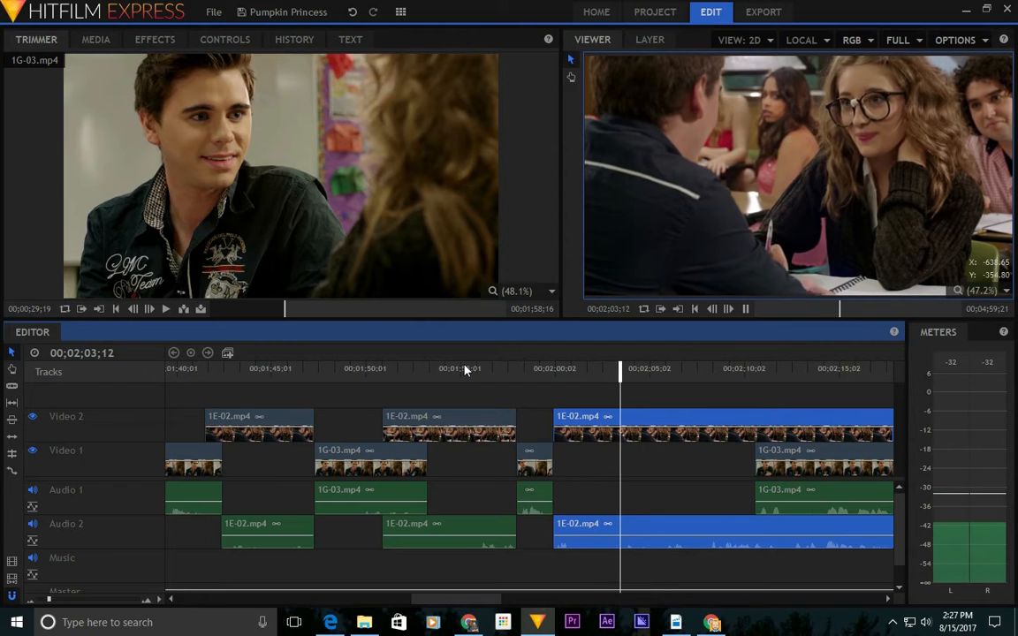
{"action": "left_click", "coordinate": [556, 378]}
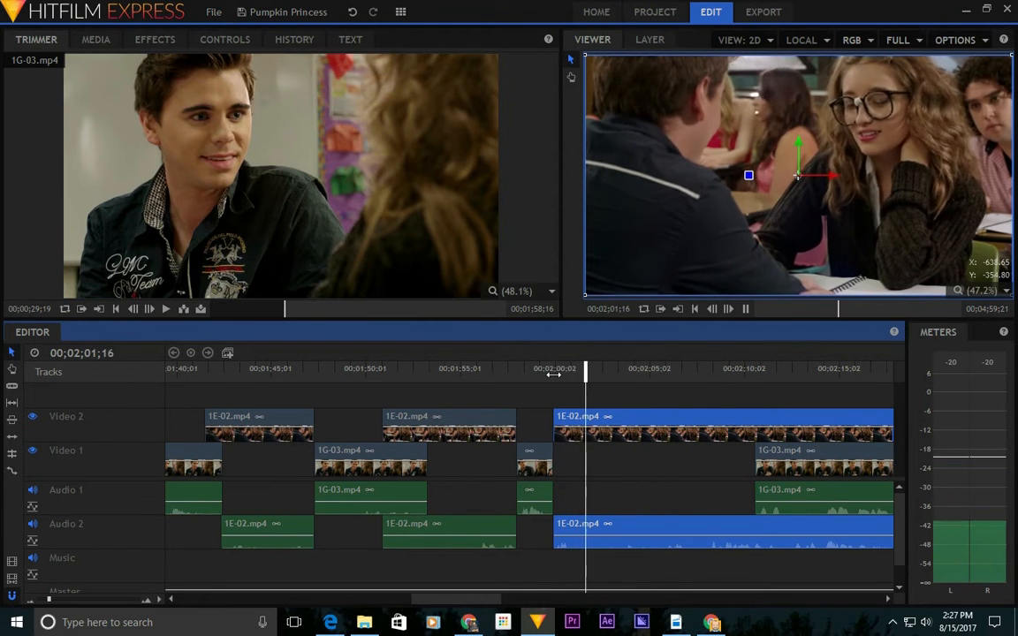
{"action": "key", "text": "space"}
{"action": "left_click", "coordinate": [461, 375]}
{"action": "key", "text": "space"}
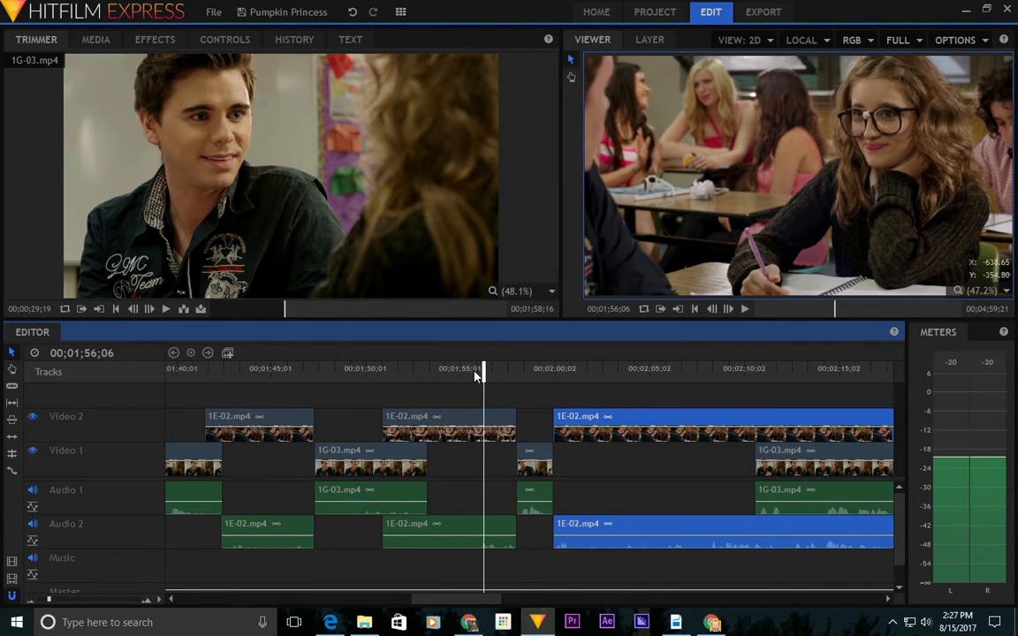
{"action": "left_click_drag", "start_coordinate": [481, 371], "coordinate": [441, 377]}
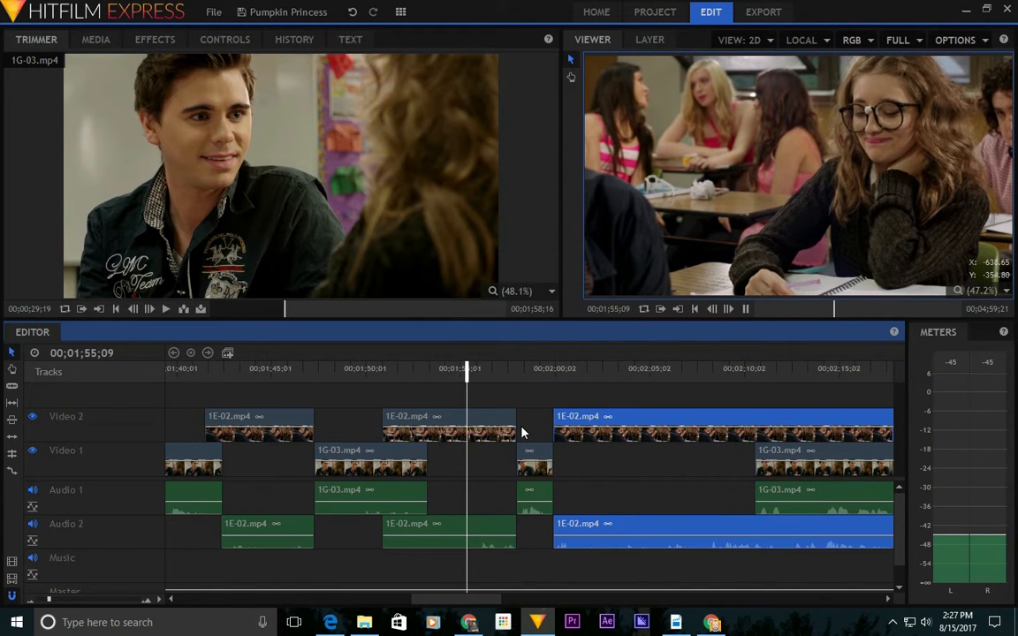
{"action": "left_click_drag", "start_coordinate": [520, 427], "coordinate": [470, 427]}
{"action": "left_click_drag", "start_coordinate": [518, 457], "coordinate": [471, 458]}
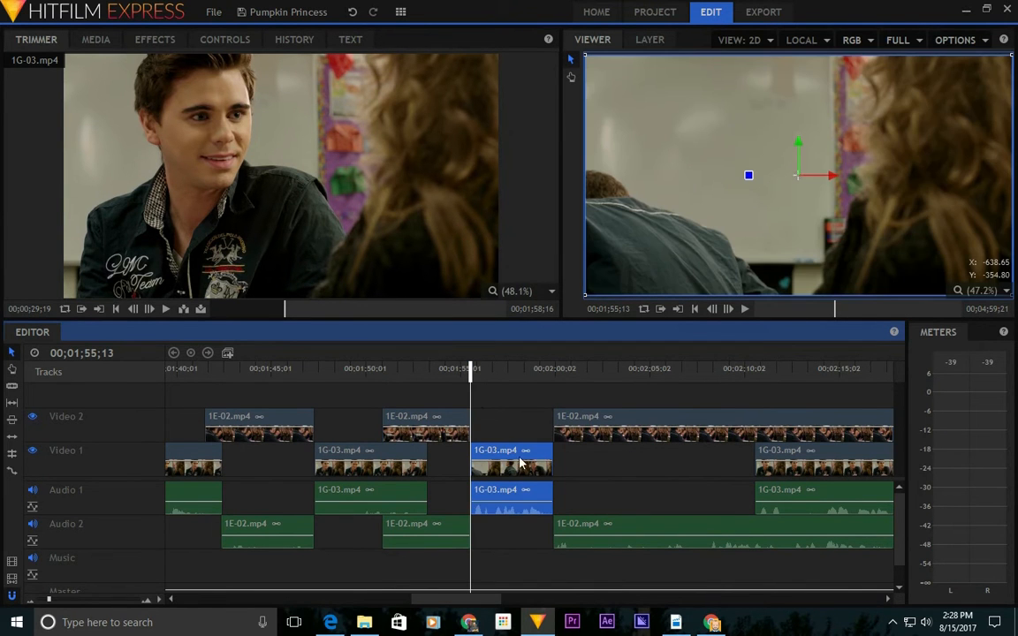
Play the exchange, trim the end of the short 1G-03.mp4 piece to 00;01;59;05 and slide the next 1E-02.mp4 clip back against it.
{"action": "left_click", "coordinate": [434, 378]}
{"action": "key", "text": "space"}
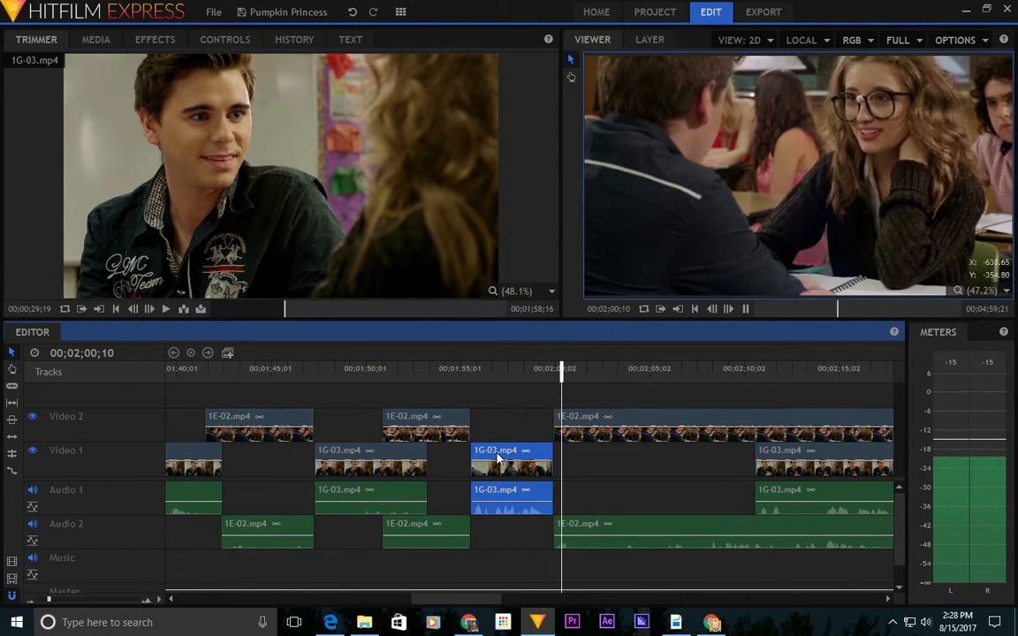
{"action": "key", "text": "space"}
{"action": "left_click_drag", "start_coordinate": [534, 371], "coordinate": [536, 373]}
{"action": "left_click_drag", "start_coordinate": [553, 451], "coordinate": [539, 450]}
{"action": "left_click", "coordinate": [597, 424]}
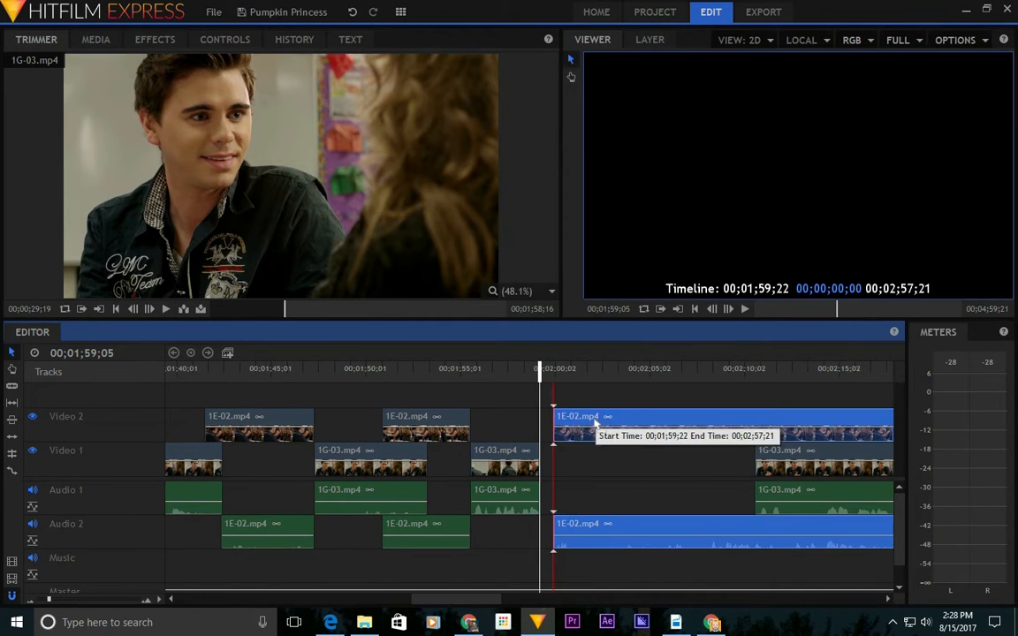
{"action": "left_click_drag", "start_coordinate": [596, 424], "coordinate": [583, 424]}
Slice the 1E-02.mp4 clip at 00;02;02;01 and move the remaining 1G-03.mp4 clip up to the slice on Video 1.
{"action": "left_click", "coordinate": [431, 374]}
{"action": "key", "text": "space"}
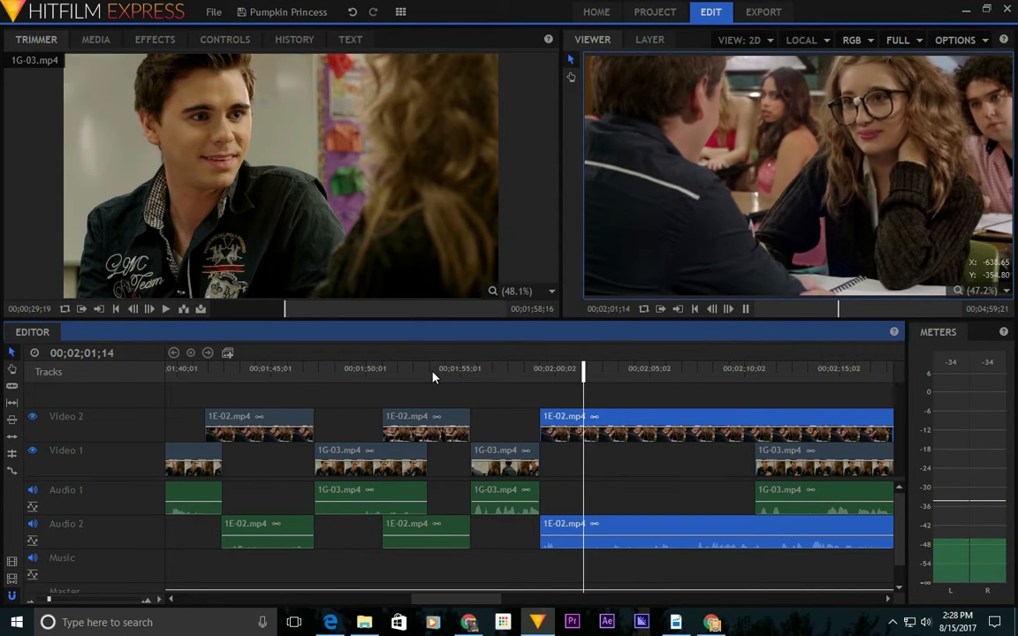
{"action": "key", "text": "space"}
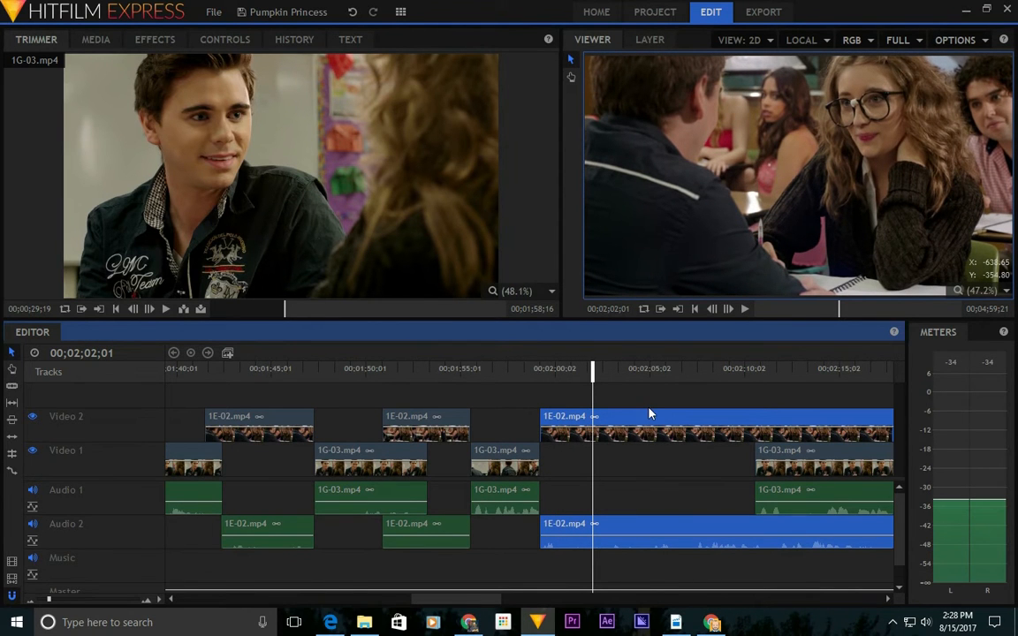
{"action": "key", "text": "ctrl+shift+d"}
{"action": "left_click", "coordinate": [708, 394]}
{"action": "left_click_drag", "start_coordinate": [630, 422], "coordinate": [645, 449]}
Play the last 1G-03.mp4 clip to find its line, trim its opening and close the gap after the 1E-02.mp4 piece.
{"action": "key", "text": "space"}
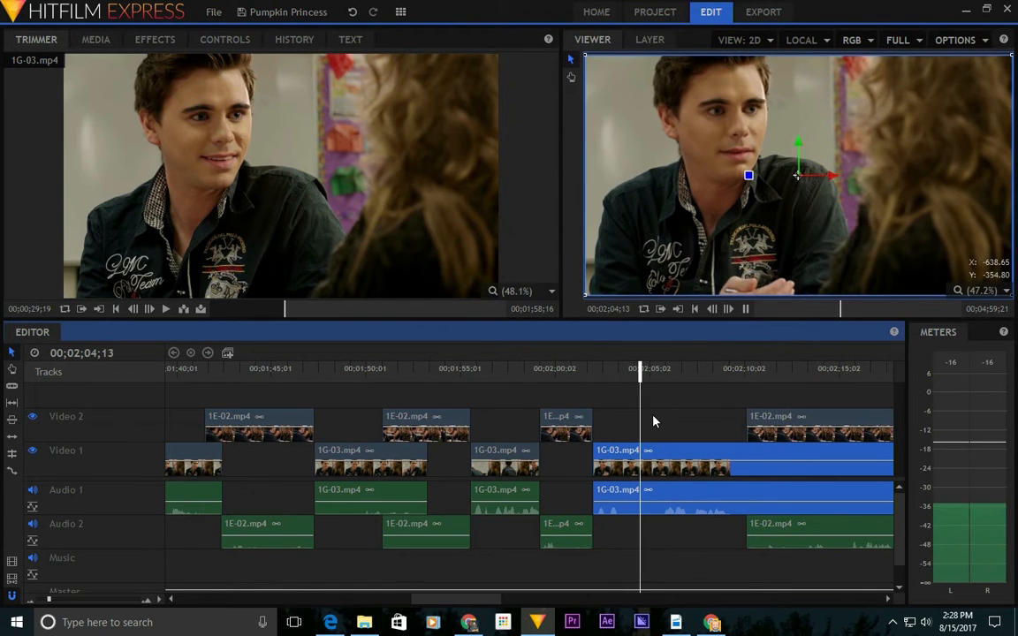
{"action": "key", "text": "space"}
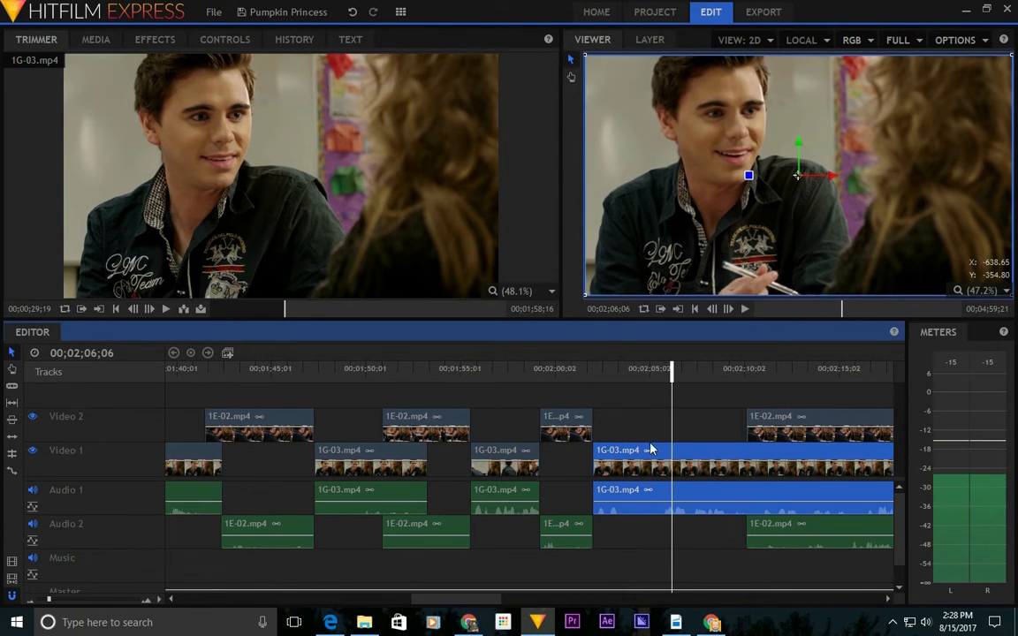
{"action": "left_click_drag", "start_coordinate": [672, 375], "coordinate": [648, 380]}
{"action": "key", "text": "space"}
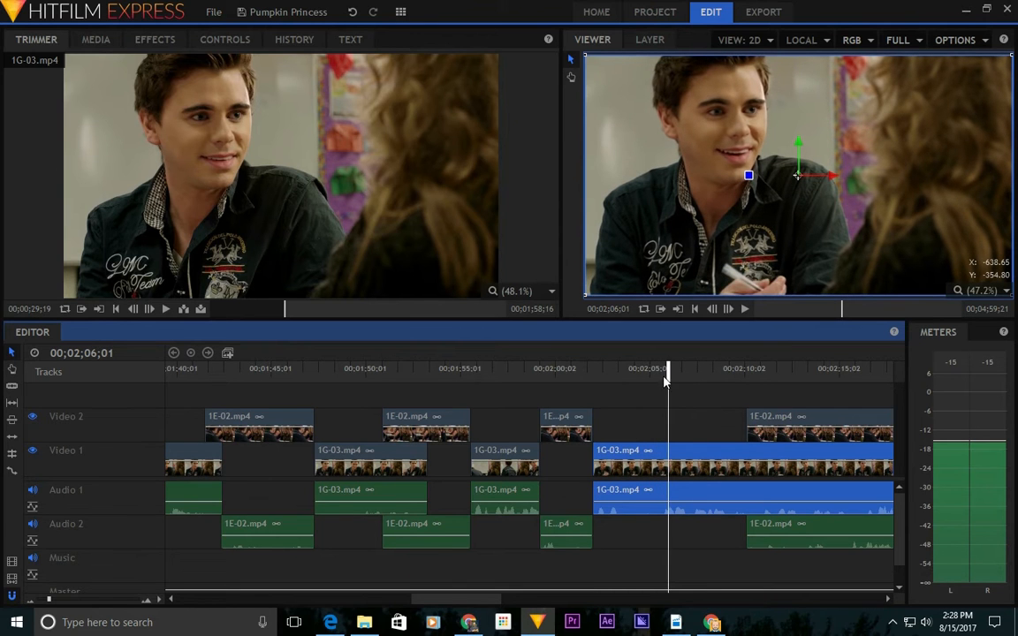
{"action": "left_click_drag", "start_coordinate": [667, 371], "coordinate": [661, 372]}
{"action": "mouse_move", "coordinate": [598, 450]}
{"action": "left_mouse_down"}
{"action": "mouse_move", "coordinate": [662, 451]}
{"action": "mouse_move", "coordinate": [597, 451]}
{"action": "left_mouse_up"}
Play the 1G-03.mp4 clip to find the end of its line and move the remaining 1E-02.mp4 clip to 00;02;05;10, overlapping it.
{"action": "left_click", "coordinate": [575, 371]}
{"action": "key", "text": "space"}
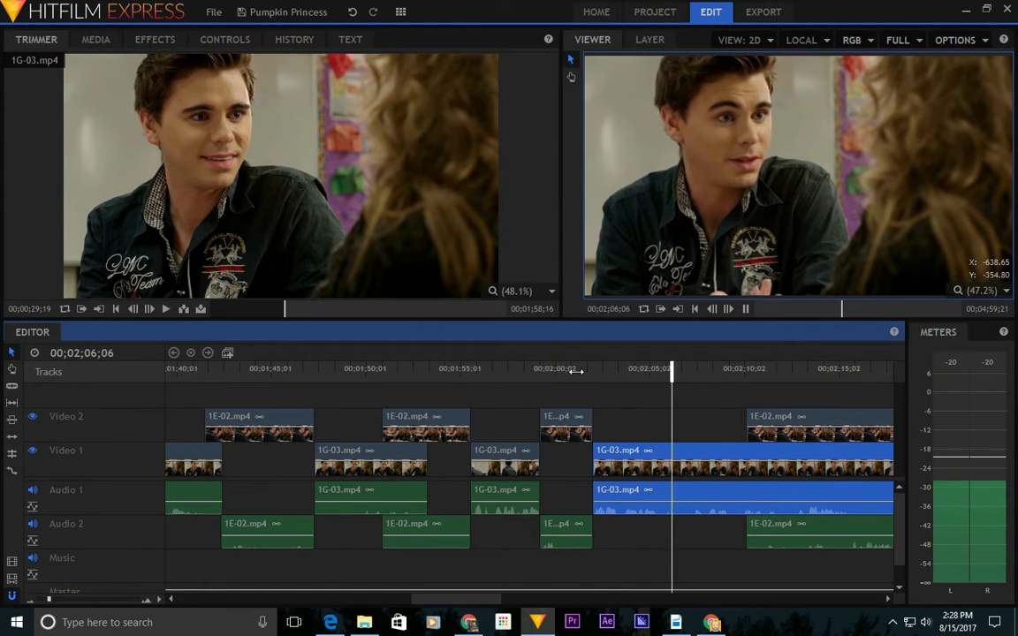
{"action": "left_click_drag", "start_coordinate": [689, 375], "coordinate": [629, 378]}
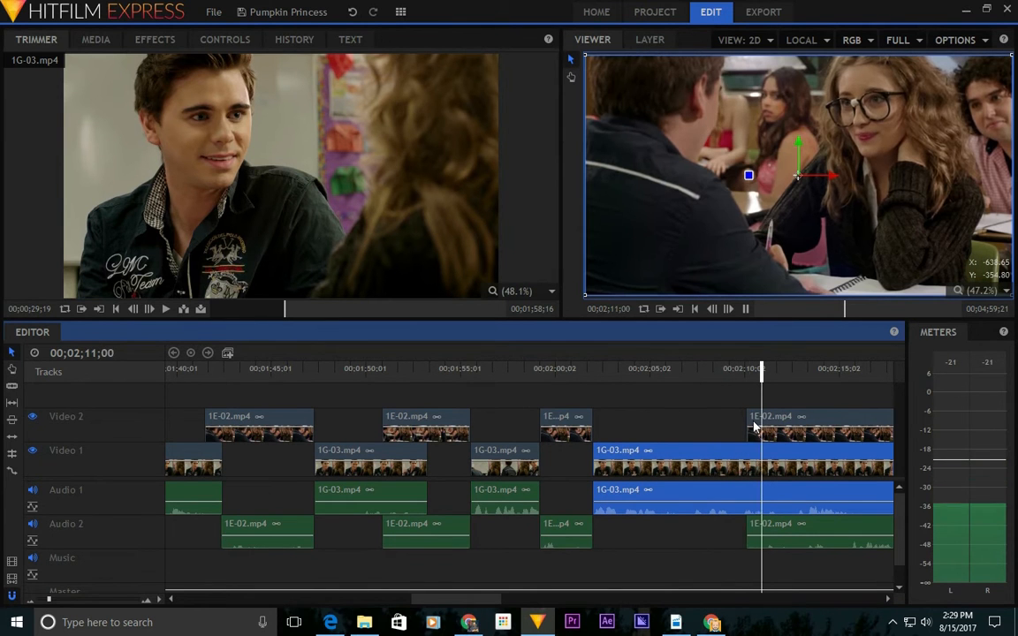
{"action": "key", "text": "space"}
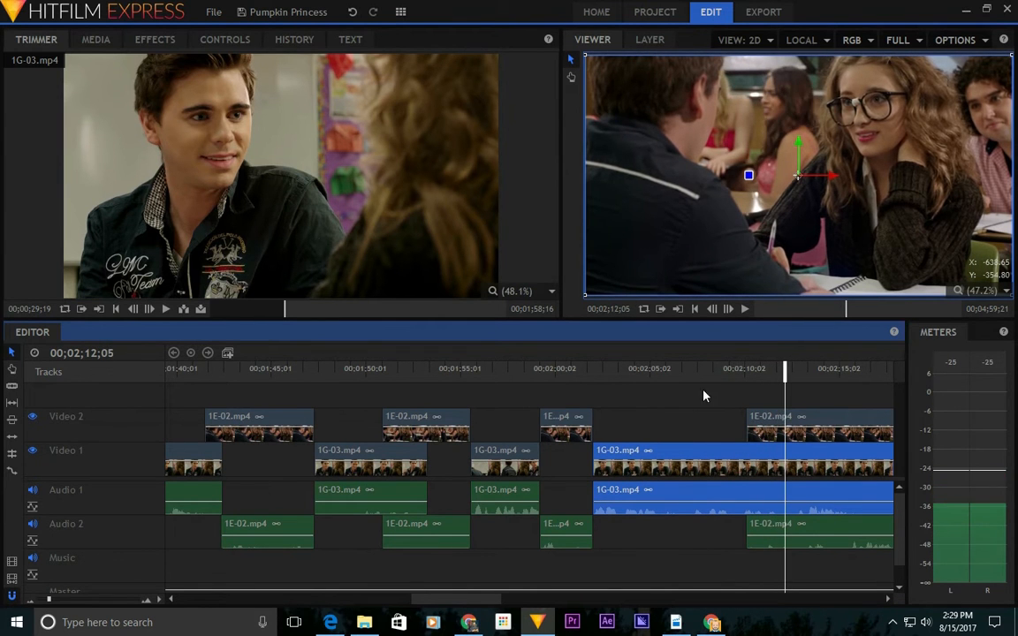
{"action": "left_click", "coordinate": [626, 371]}
{"action": "key", "text": "space"}
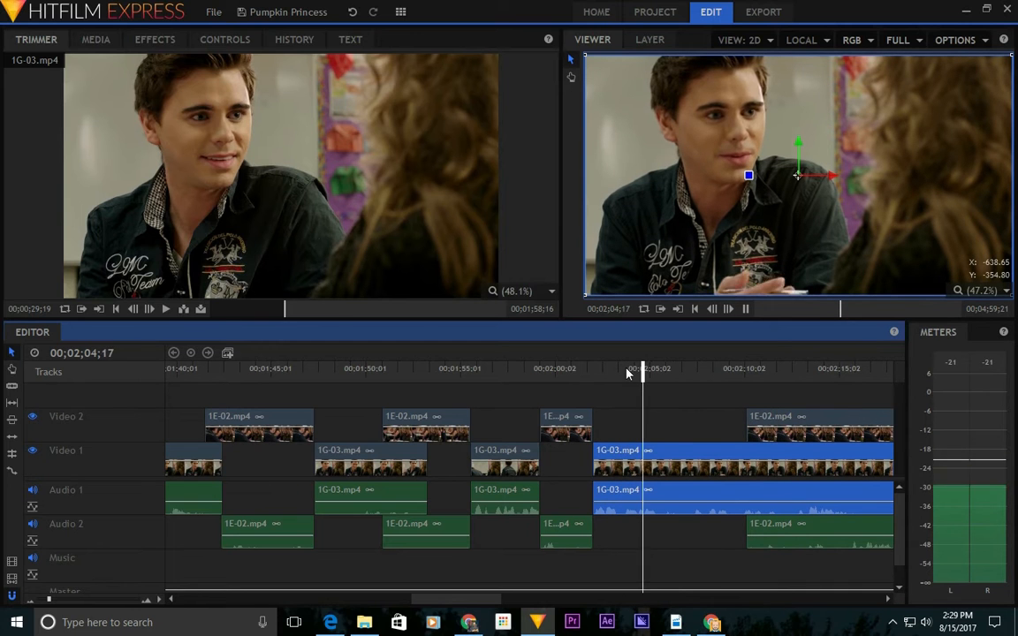
{"action": "key", "text": "space"}
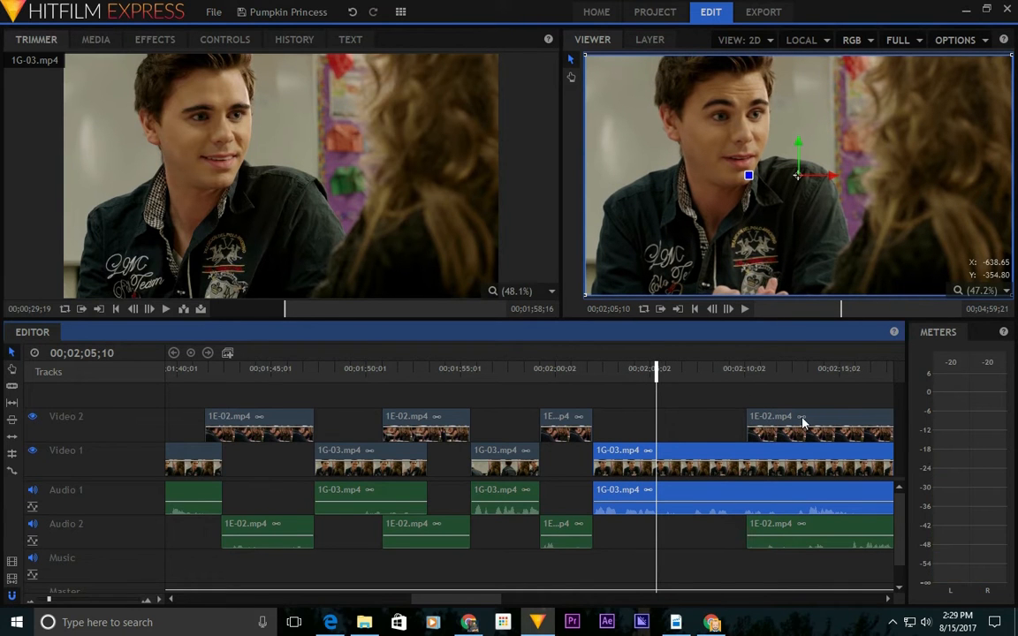
{"action": "left_click_drag", "start_coordinate": [802, 423], "coordinate": [712, 421]}
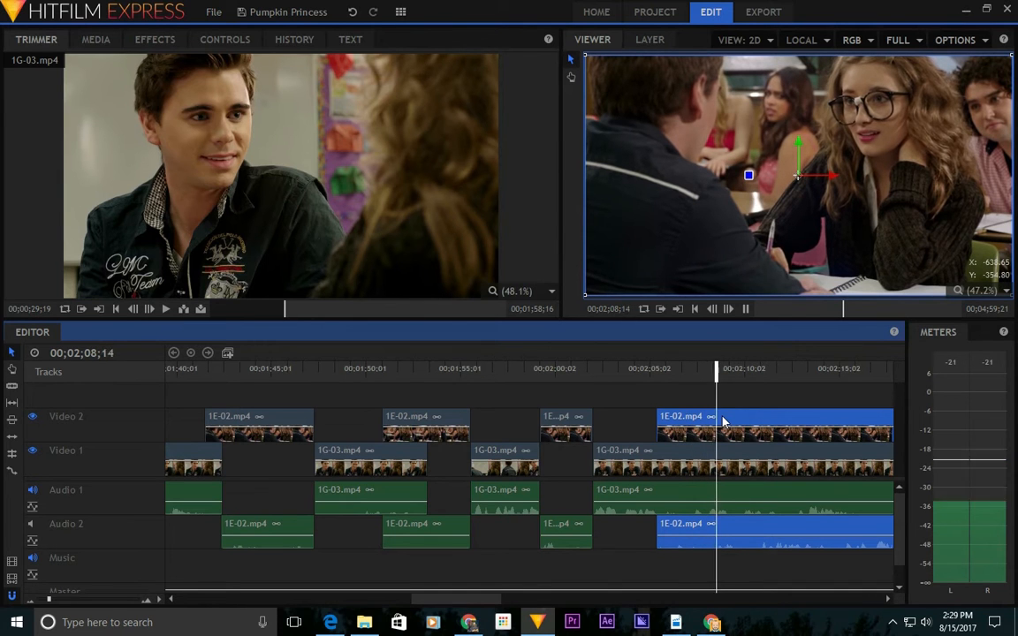
Compare the dialogue of the overlapping clips by playing from 00;02;05;10 with Audio 2 muted and with Audio 1 muted.
{"action": "key", "text": "space"}
{"action": "left_click_drag", "start_coordinate": [655, 371], "coordinate": [628, 371]}
{"action": "key", "text": "space"}
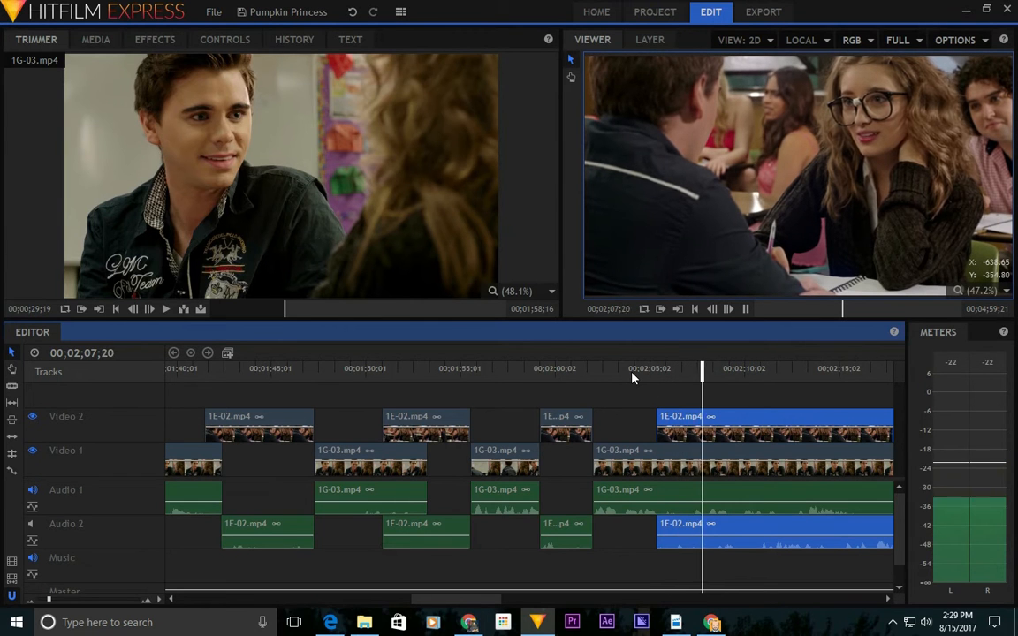
{"action": "left_click", "coordinate": [656, 369]}
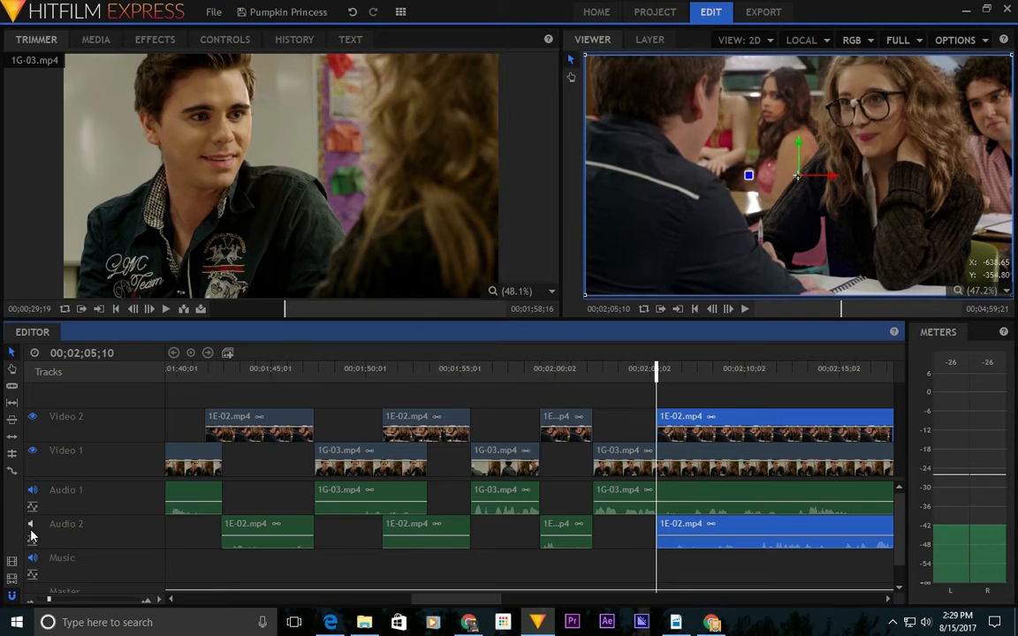
{"action": "key", "text": "space"}
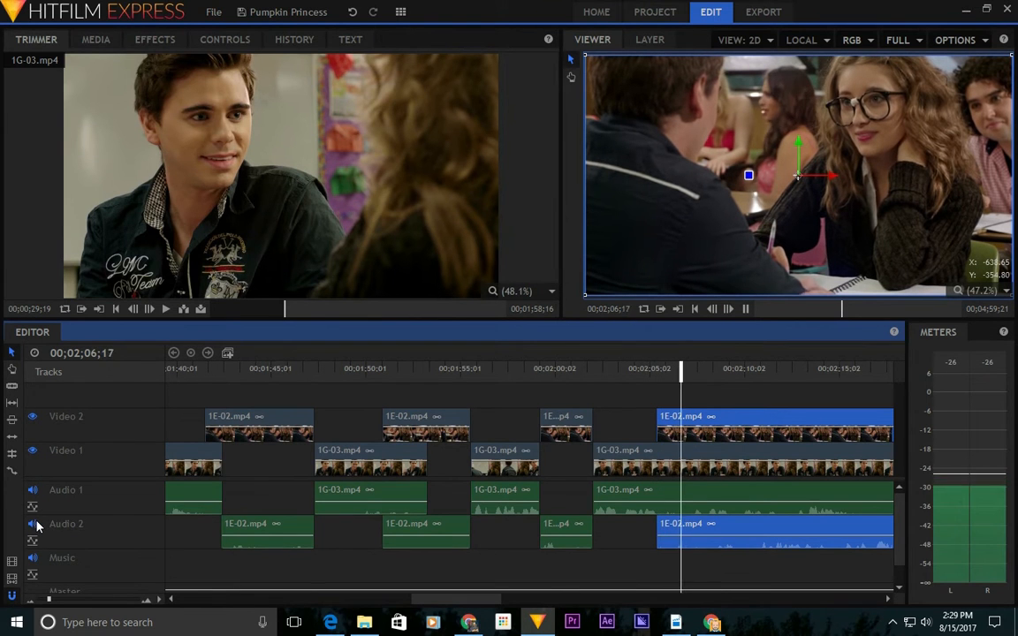
{"action": "key", "text": "space"}
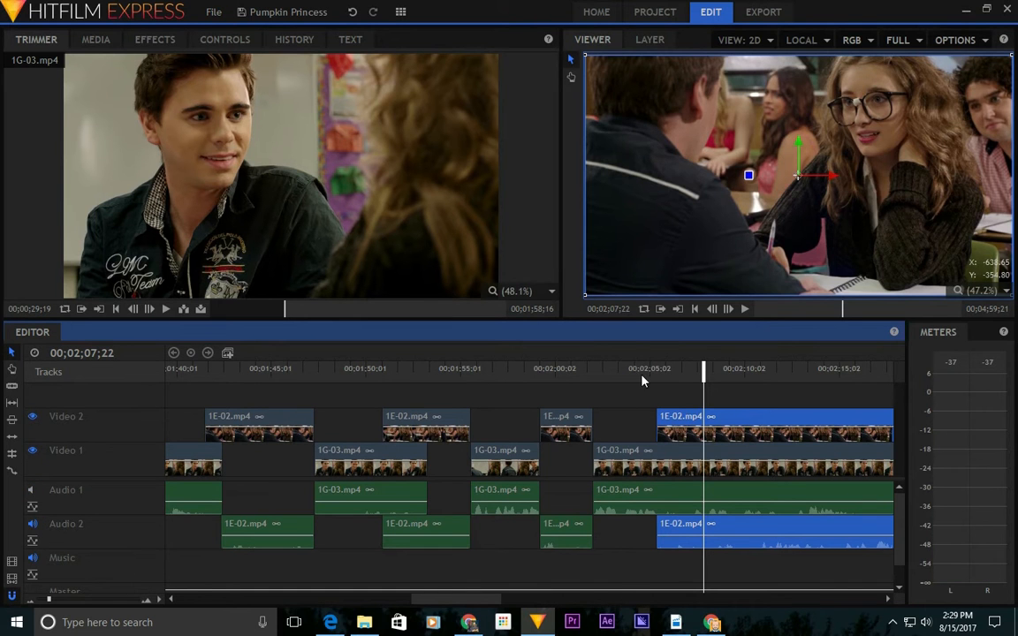
{"action": "key", "text": "space"}
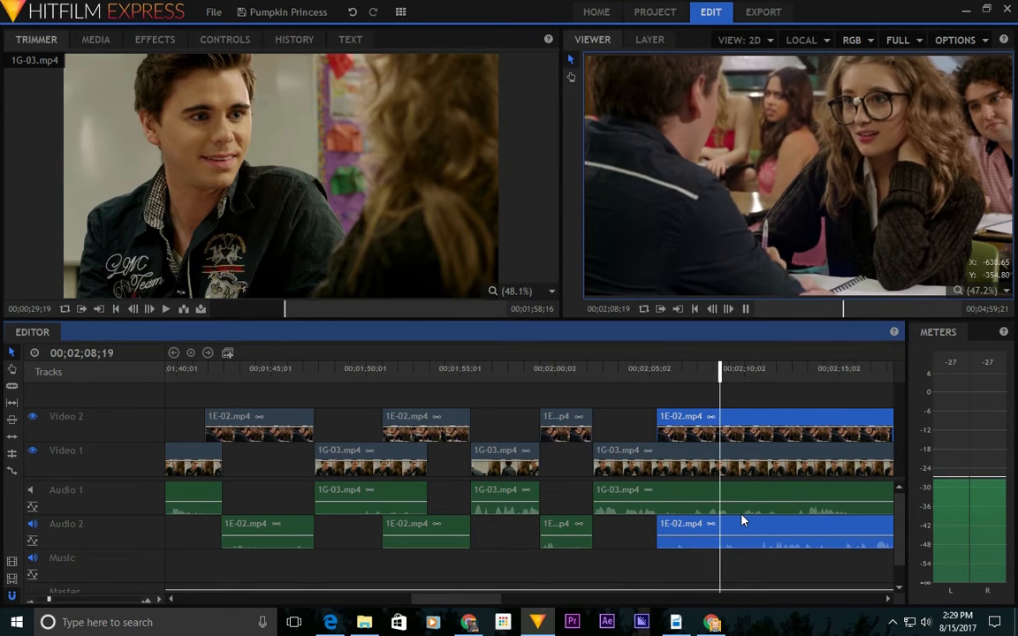
{"action": "key", "text": "space"}
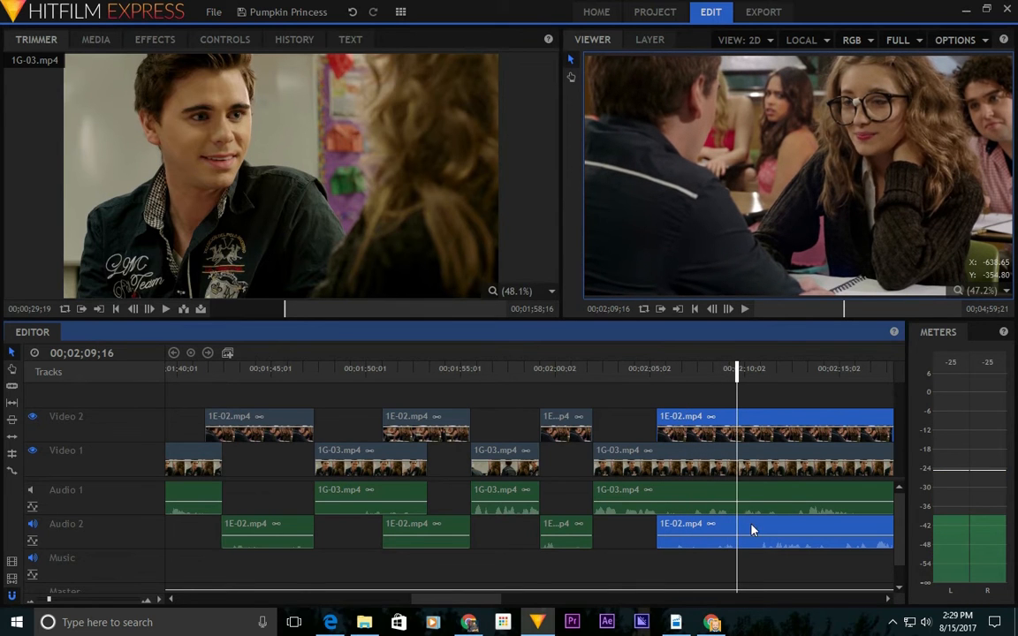
Trim the start of the last 1E-02.mp4 clip to 00;02;09;16 and slide it back to 00;02;05;11 over the 1G-03.mp4 clip.
{"action": "right_click", "coordinate": [677, 524]}
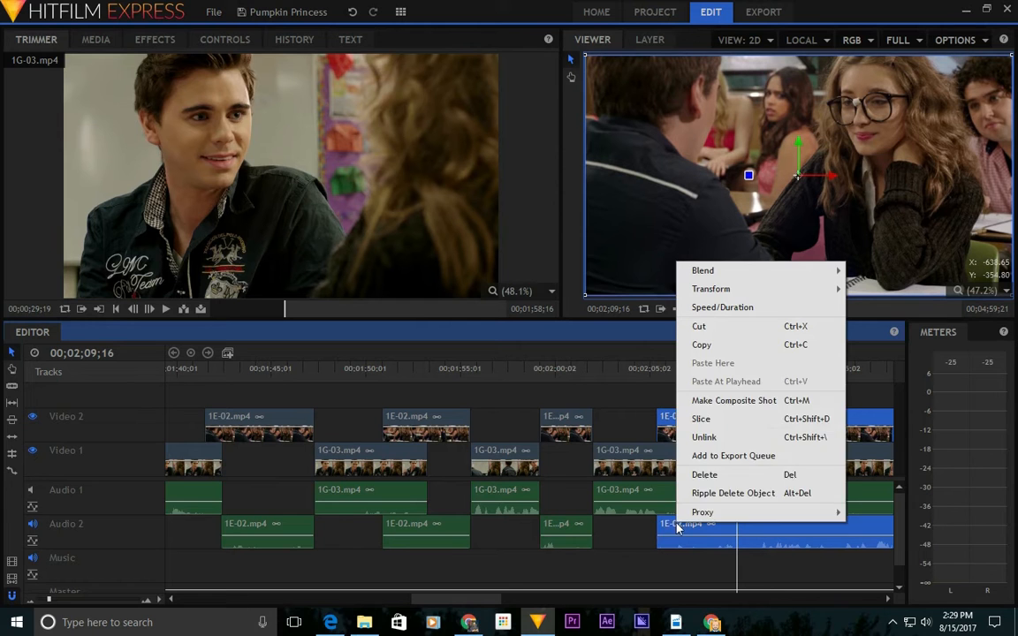
{"action": "left_click", "coordinate": [737, 428]}
{"action": "left_click_drag", "start_coordinate": [653, 423], "coordinate": [736, 424]}
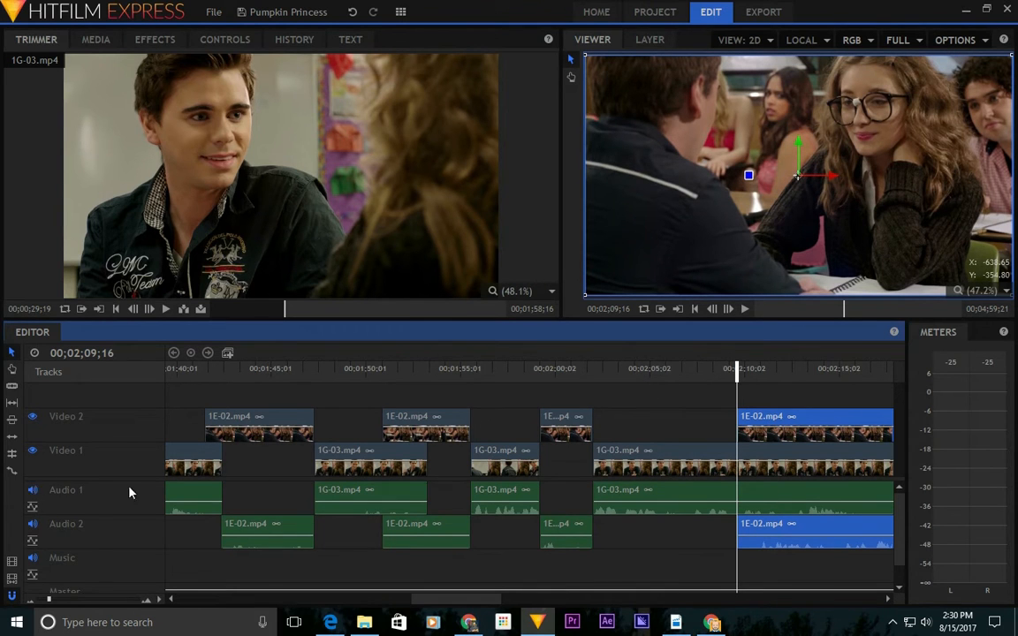
{"action": "mouse_move", "coordinate": [658, 371]}
{"action": "left_mouse_down"}
{"action": "mouse_move", "coordinate": [668, 372]}
{"action": "mouse_move", "coordinate": [643, 371]}
{"action": "mouse_move", "coordinate": [656, 373]}
{"action": "left_mouse_up"}
{"action": "key", "text": "space"}
{"action": "left_click_drag", "start_coordinate": [777, 420], "coordinate": [697, 423]}
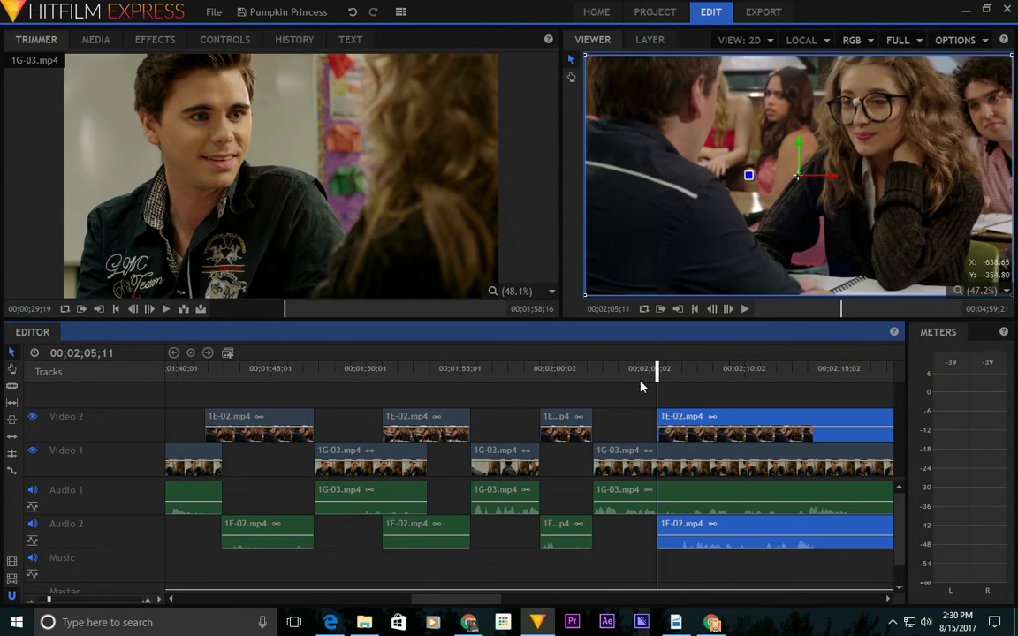
Play the overlapping 1G-03.mp4 and 1E-02.mp4 clips with both audio tracks on and again with Audio 2 muted.
{"action": "left_click", "coordinate": [623, 372]}
{"action": "key", "text": "space"}
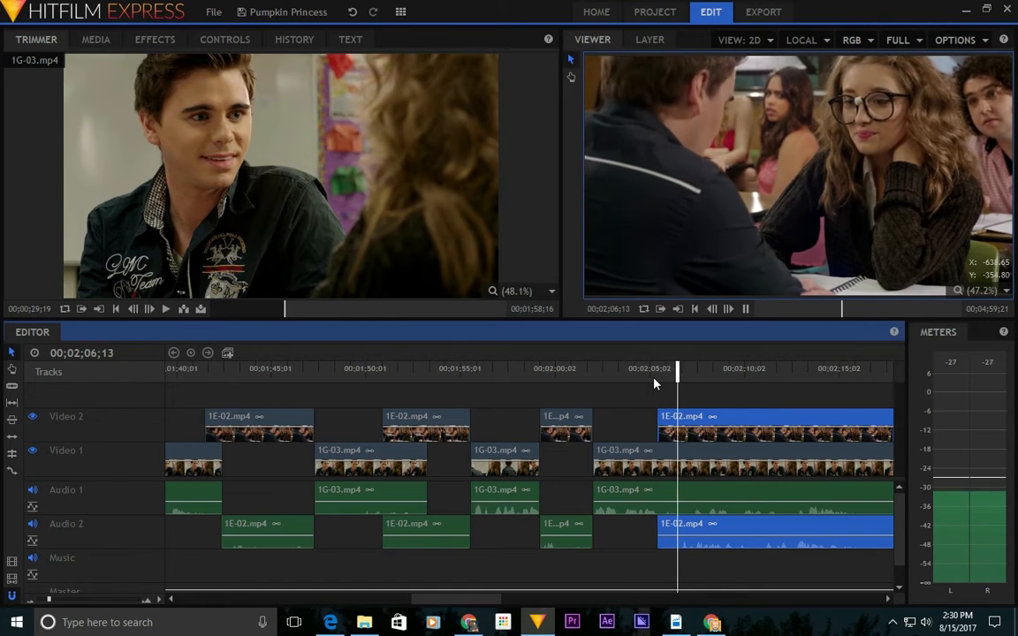
{"action": "key", "text": "space"}
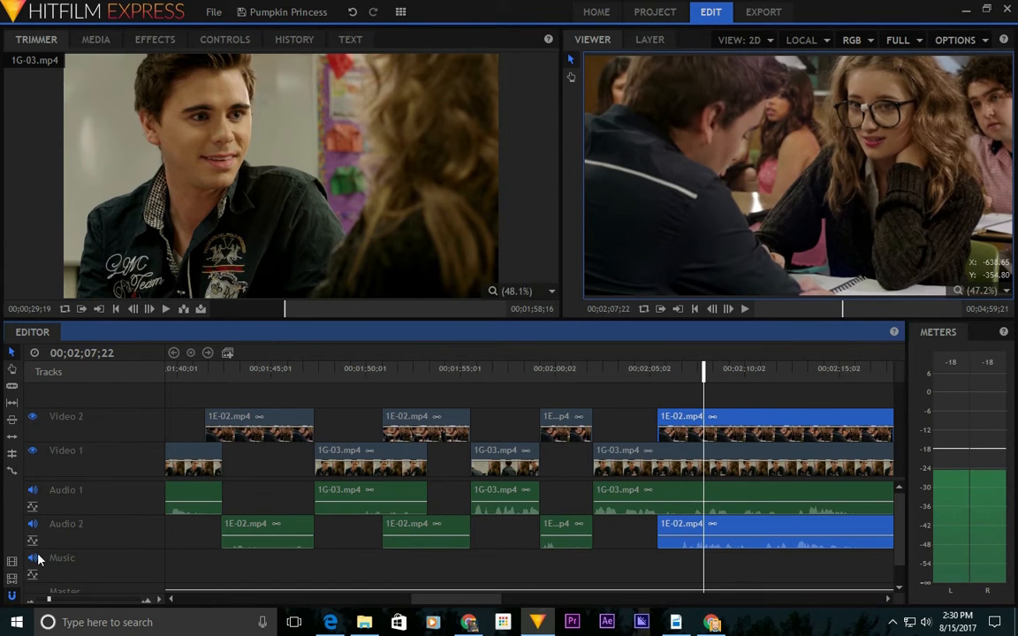
{"action": "left_click", "coordinate": [32, 525]}
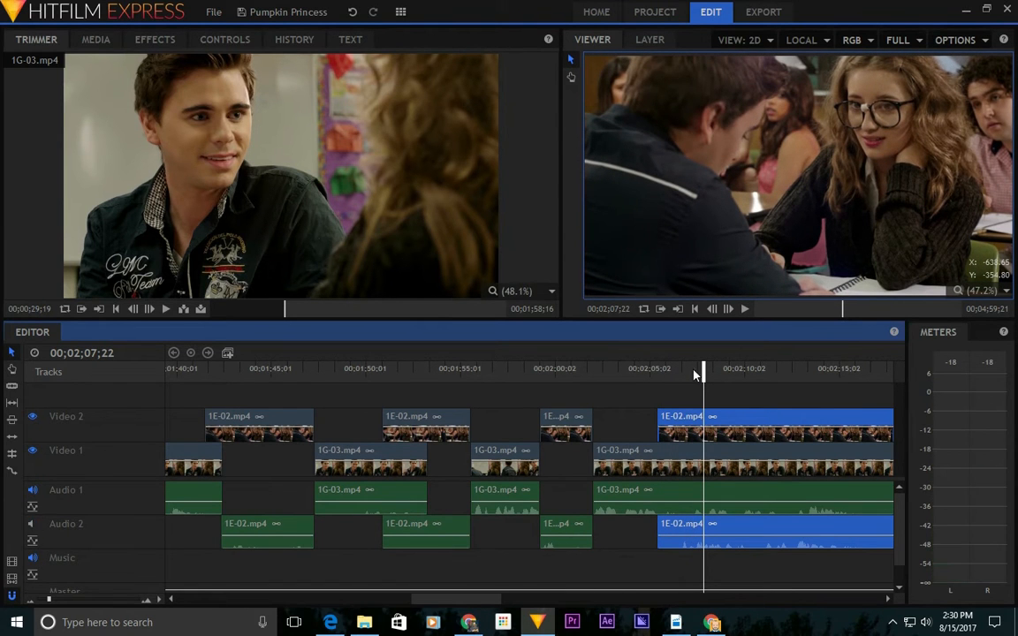
{"action": "left_click", "coordinate": [633, 370]}
{"action": "key", "text": "space"}
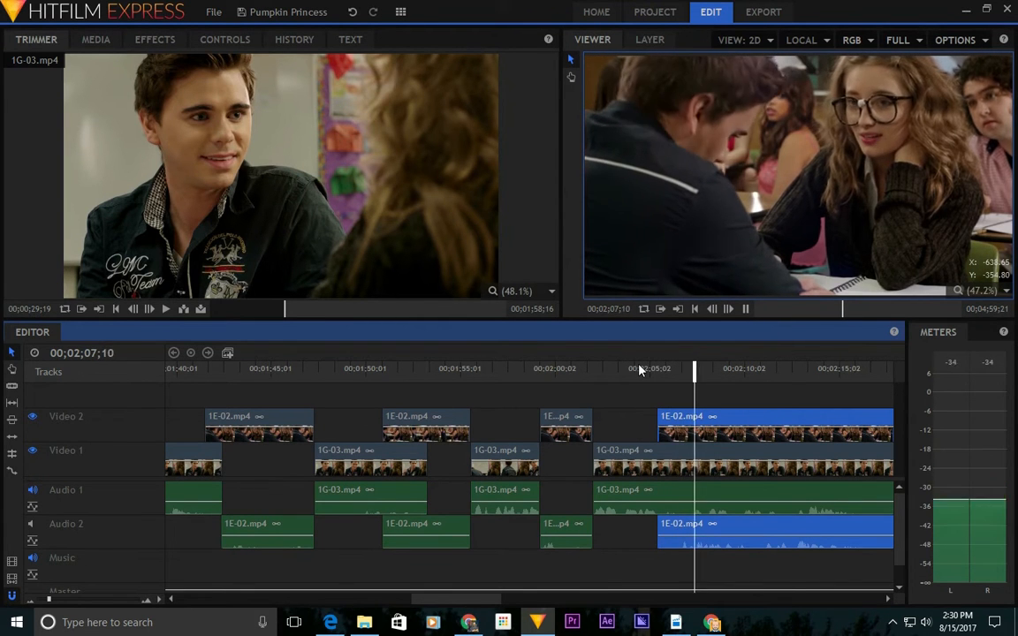
{"action": "key", "text": "space"}
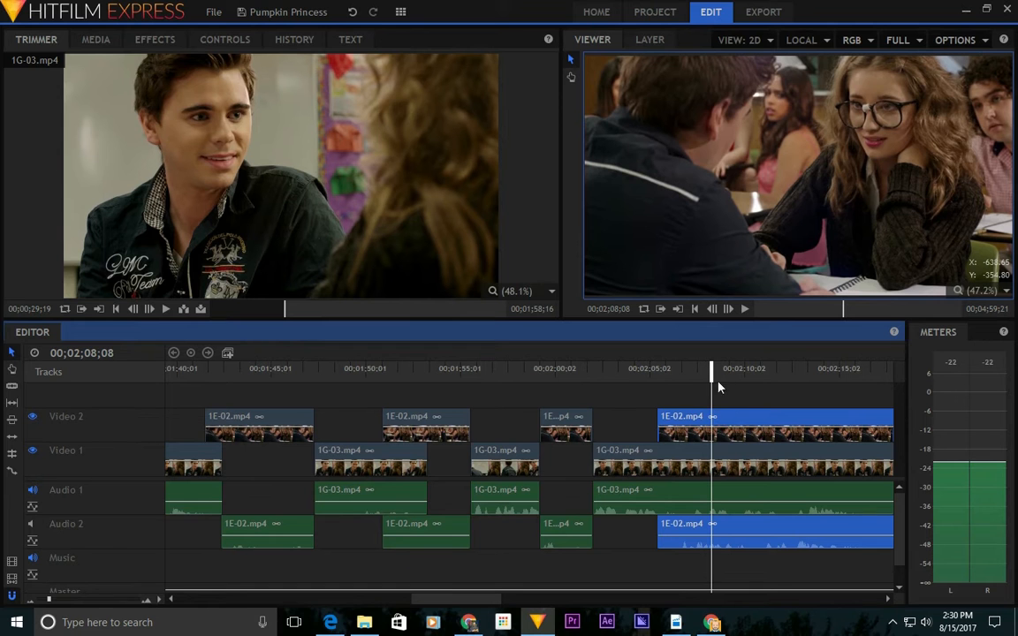
Find the end of the 1E-02.mp4 line and slice that clip at 00;02;08;02, selecting the later piece.
{"action": "left_click_drag", "start_coordinate": [708, 371], "coordinate": [670, 375]}
{"action": "key", "text": "space"}
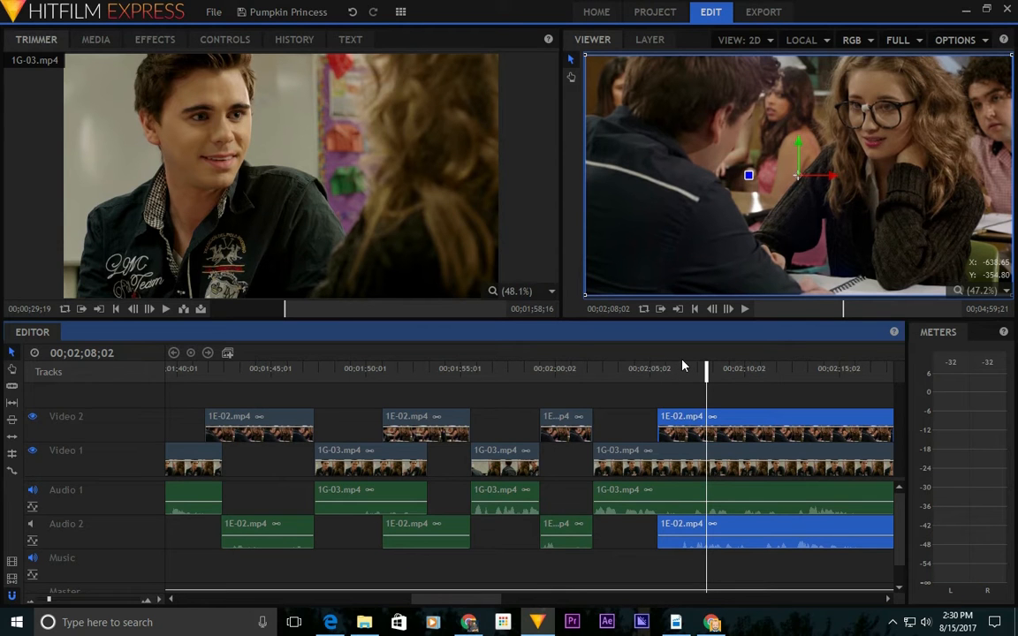
{"action": "left_click", "coordinate": [731, 454]}
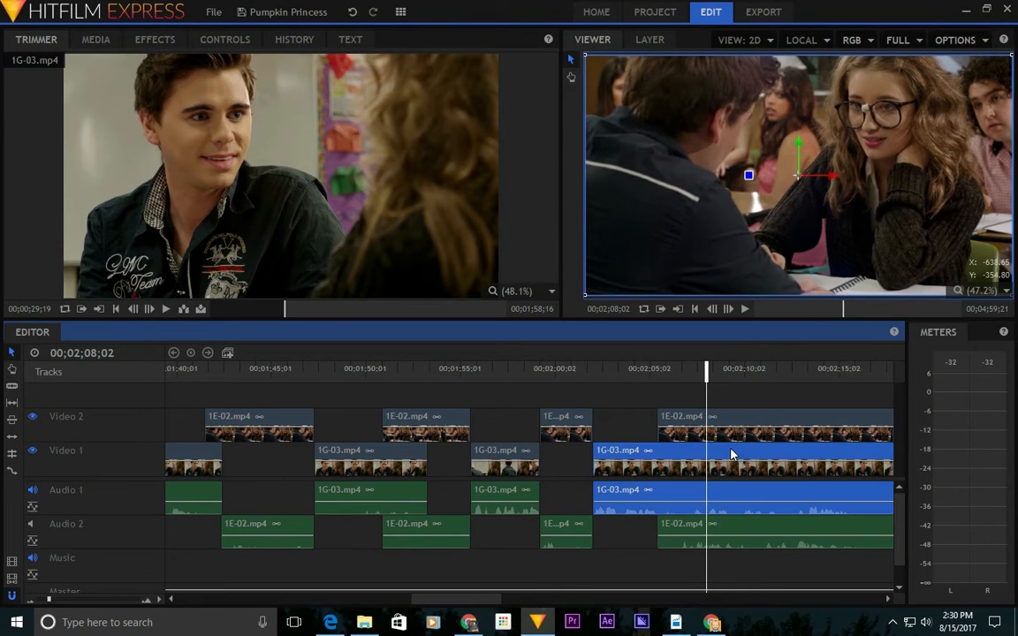
{"action": "left_click", "coordinate": [729, 416]}
{"action": "key", "text": "ctrl+shift+d"}
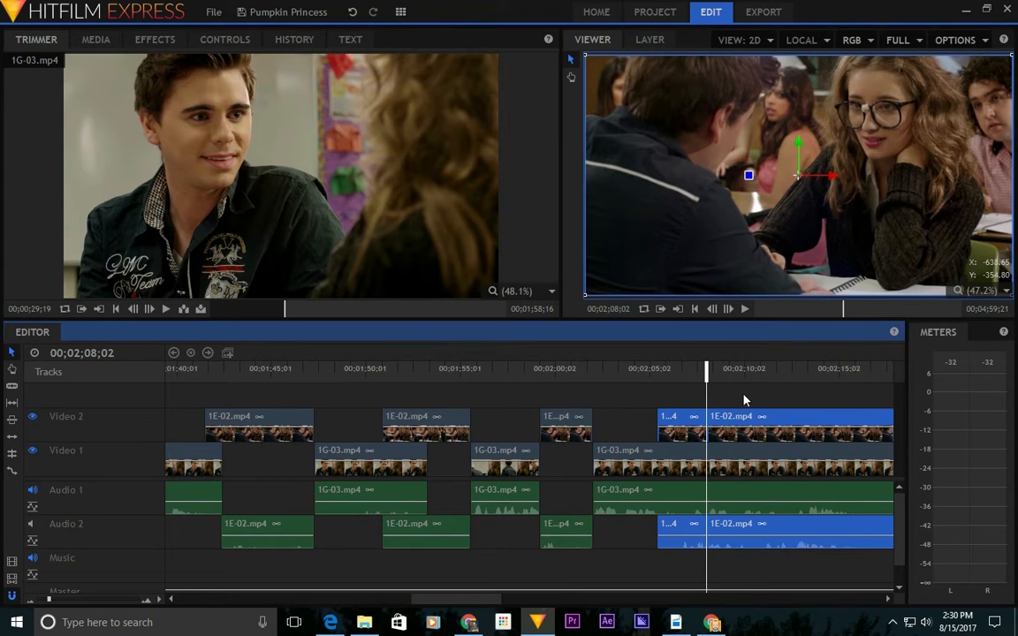
{"action": "left_click", "coordinate": [738, 422]}
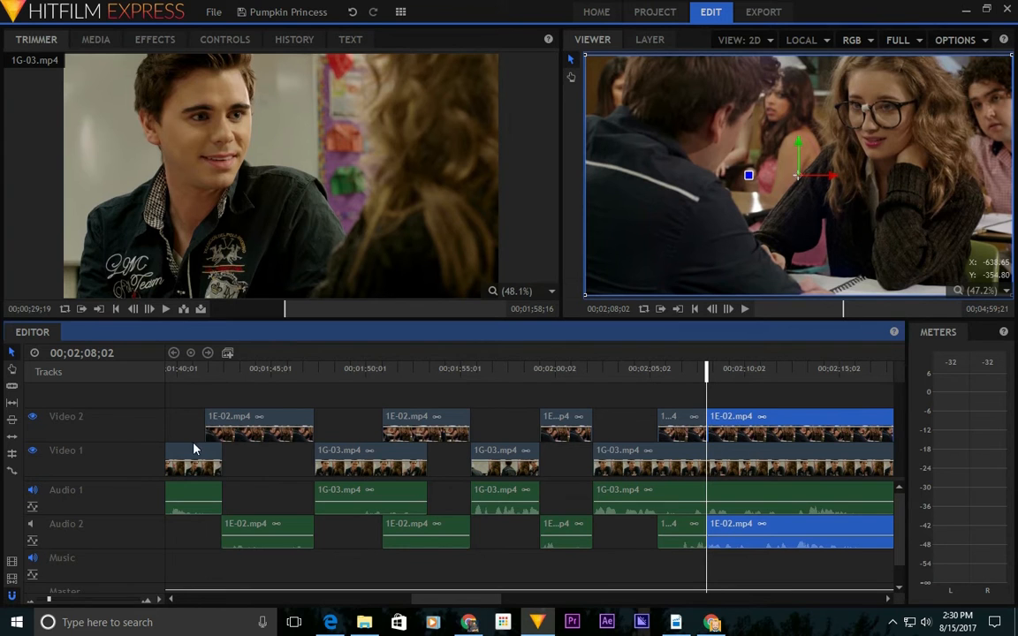
With Video 2 hidden, play the 1G-03.mp4 line, slice 1E-02.mp4 at 00;02;11;05 and delete its piece starting at 00;02;08;02.
{"action": "left_click", "coordinate": [32, 420]}
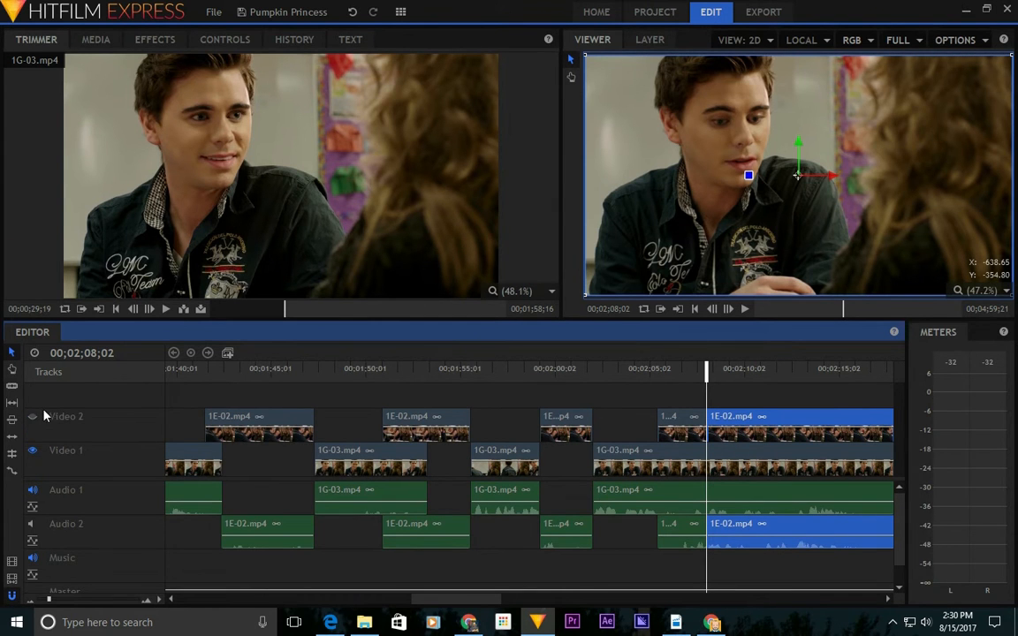
{"action": "left_click", "coordinate": [31, 524]}
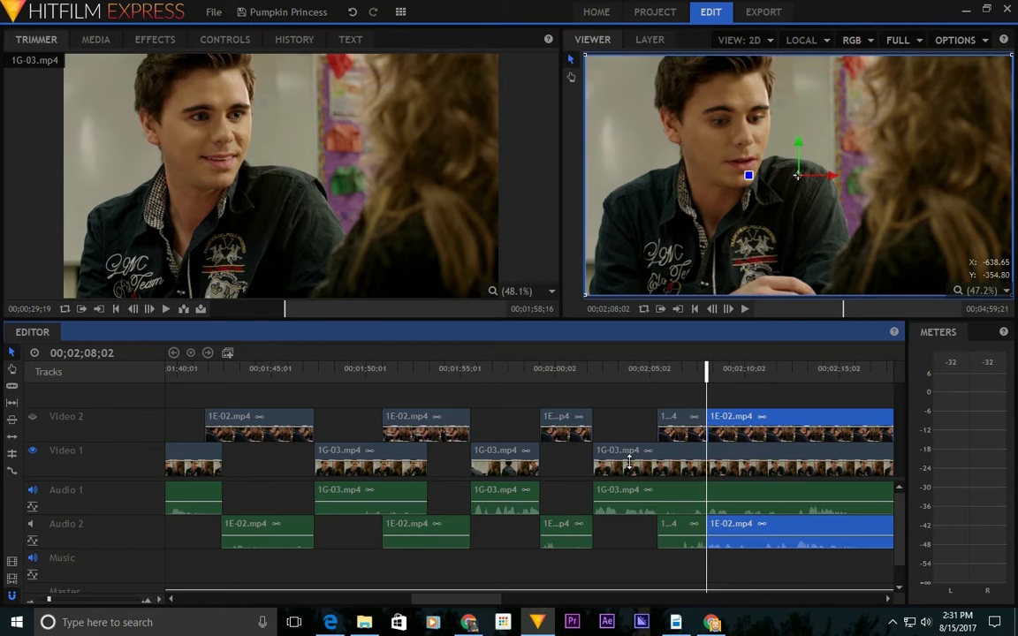
{"action": "key", "text": "space"}
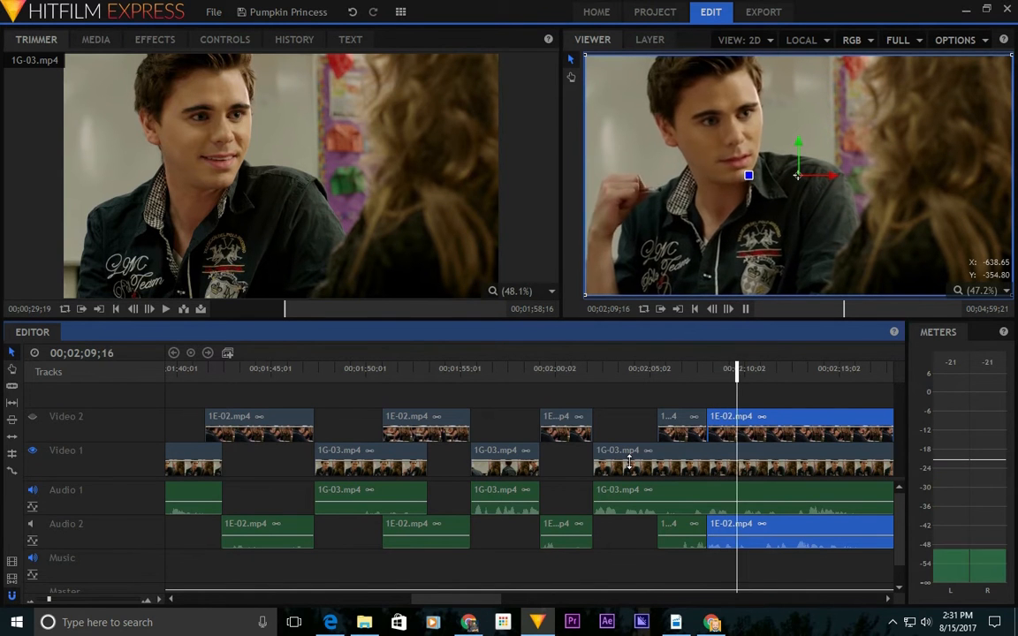
{"action": "key", "text": "space"}
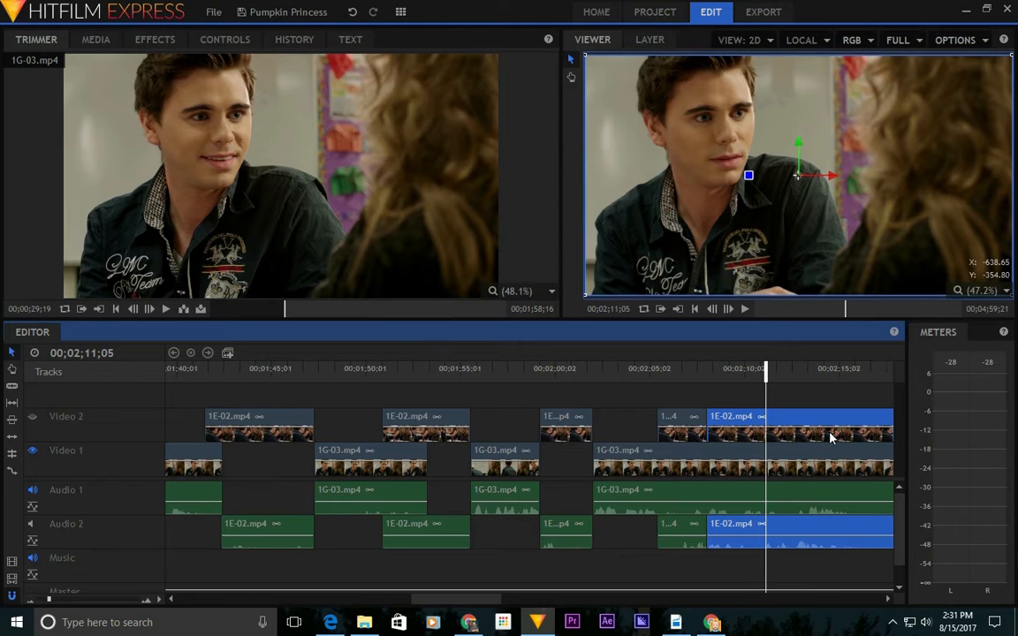
{"action": "key", "text": "ctrl+shift+d"}
{"action": "left_click", "coordinate": [744, 416]}
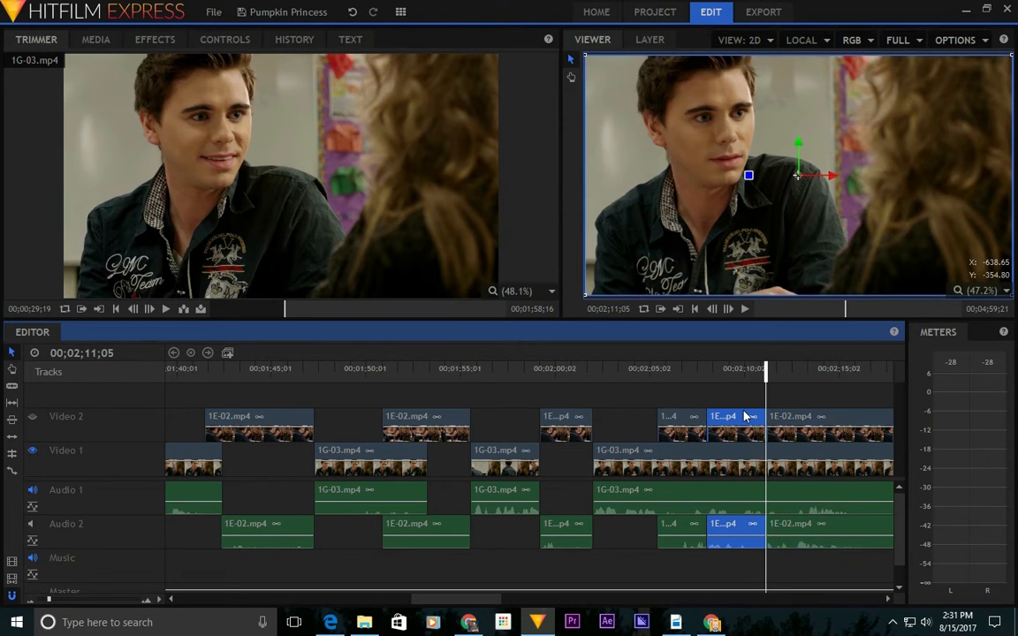
{"action": "key", "text": "Delete"}
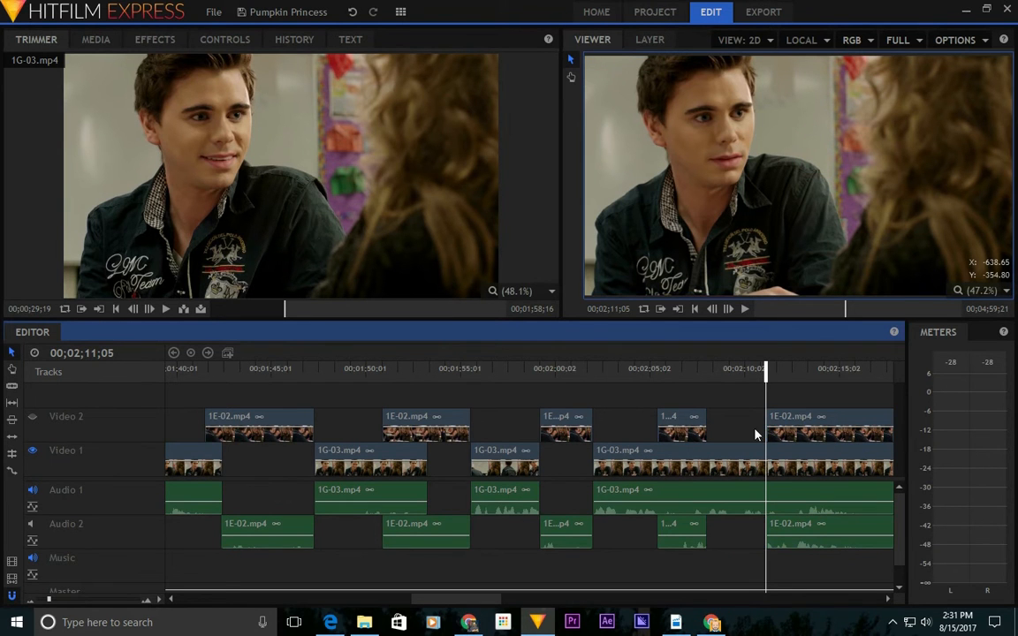
Show Video 2 again and play across the new gap to find the next cut point at 00;02;12;20.
{"action": "left_click", "coordinate": [32, 419]}
{"action": "key", "text": "space"}
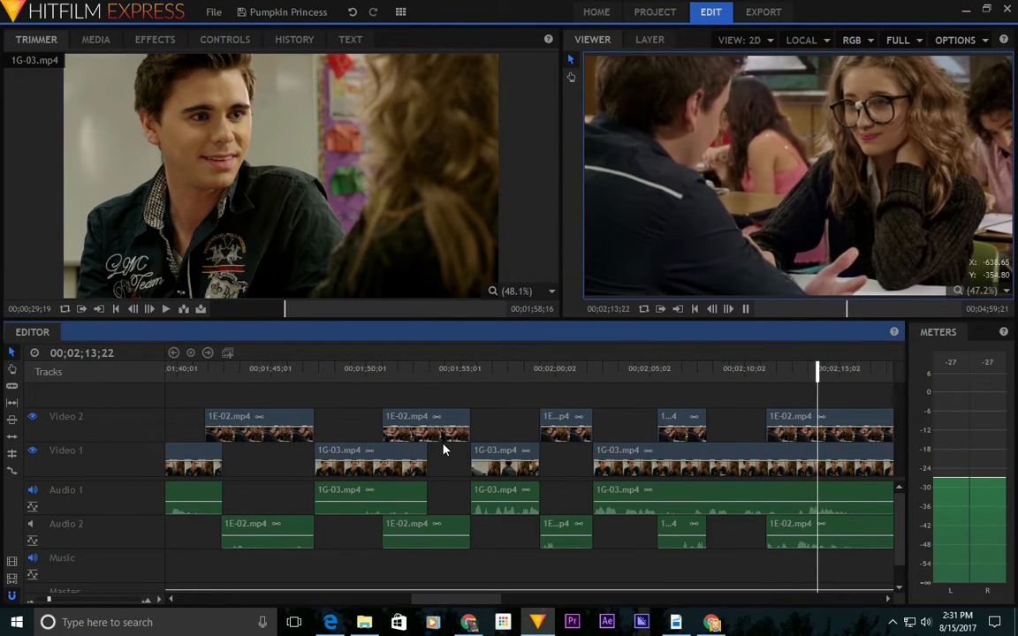
{"action": "key", "text": "space"}
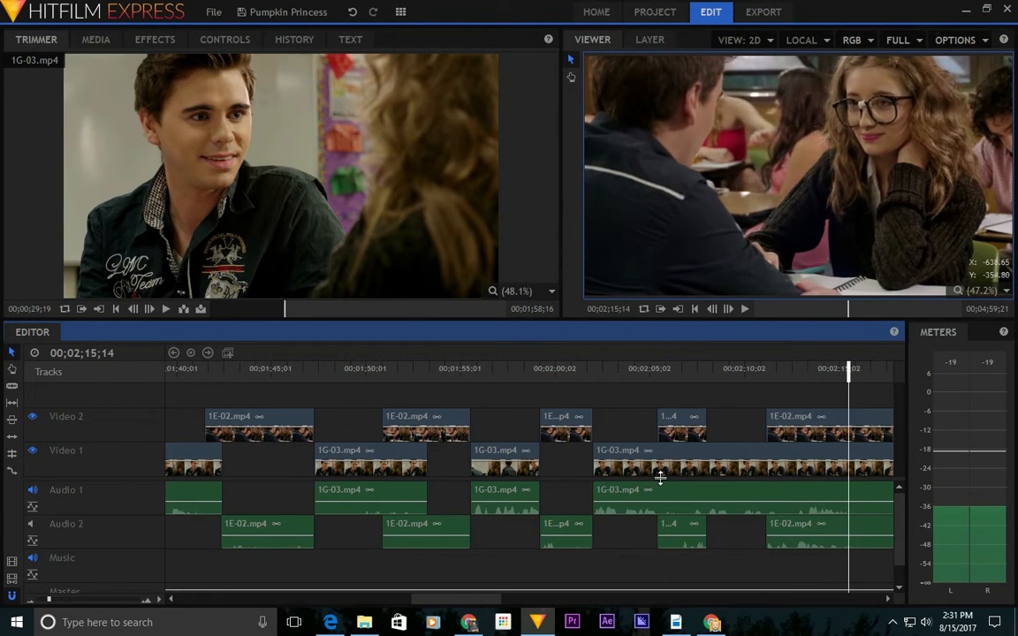
{"action": "left_click", "coordinate": [738, 371]}
{"action": "key", "text": "space"}
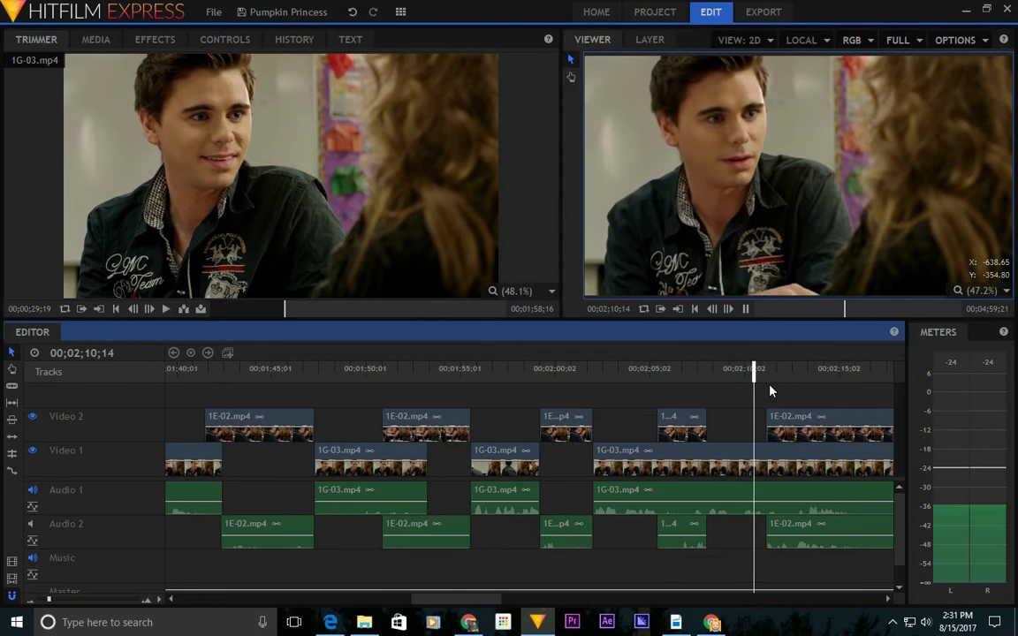
{"action": "key", "text": "space"}
{"action": "key", "text": "space"}
{"action": "key", "text": "space"}
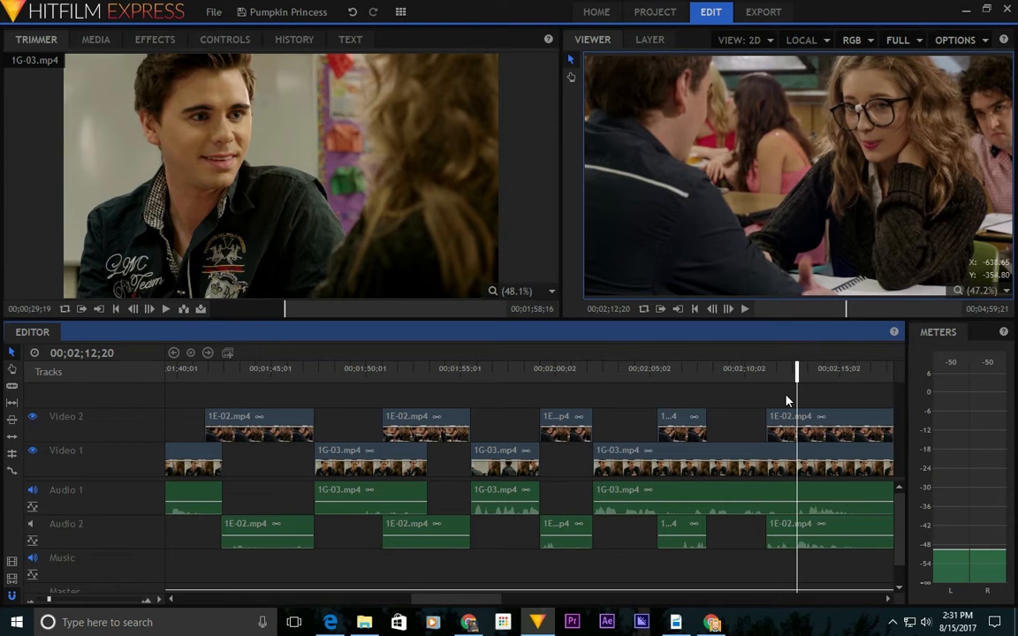
Slice the last 1E-02.mp4 clip at 00;02;12;20 and move the remaining piece about 3 seconds later on the timeline.
{"action": "left_click", "coordinate": [807, 422]}
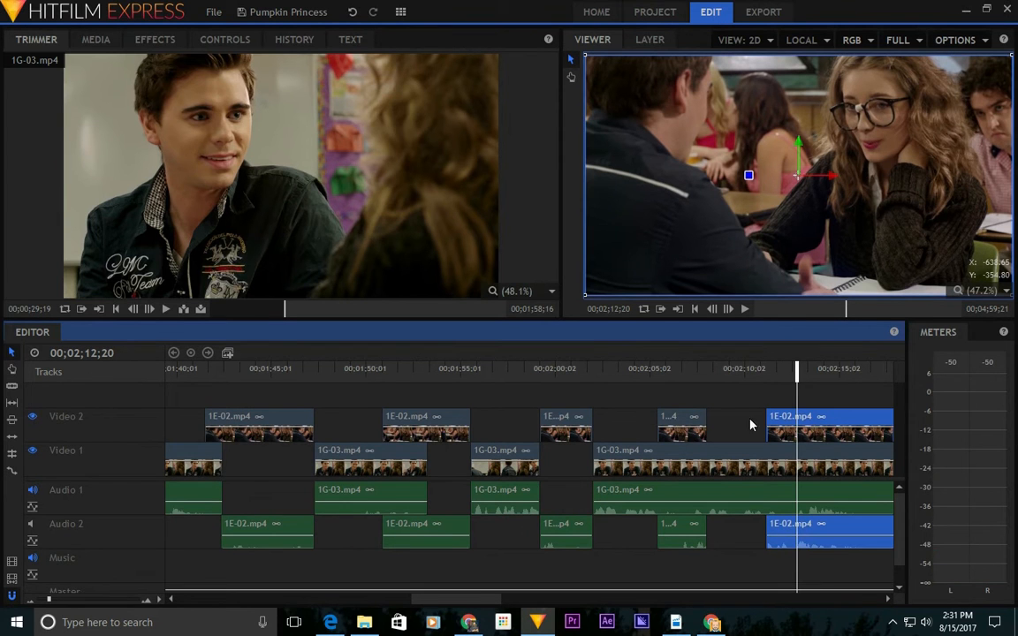
{"action": "left_click", "coordinate": [31, 418]}
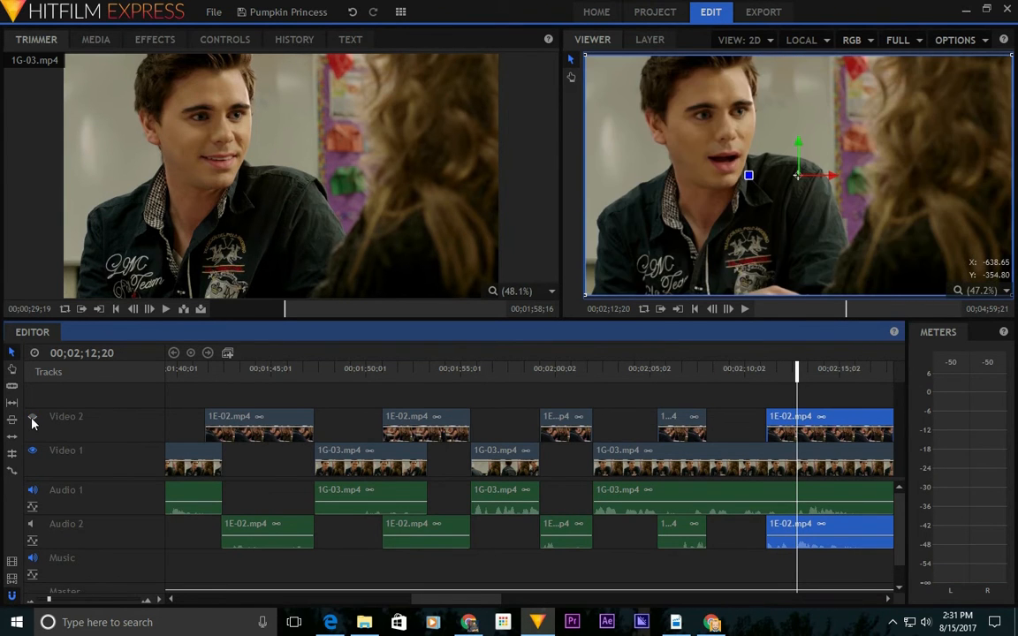
{"action": "left_click", "coordinate": [31, 419]}
{"action": "key", "text": "ctrl+shift+d"}
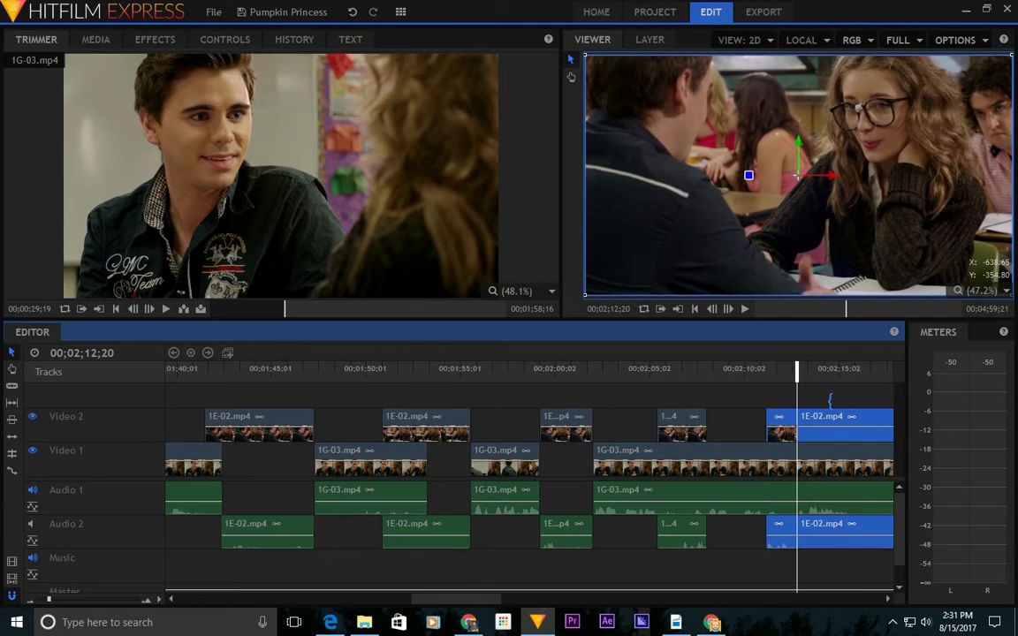
{"action": "left_click", "coordinate": [828, 398]}
{"action": "left_click", "coordinate": [841, 421]}
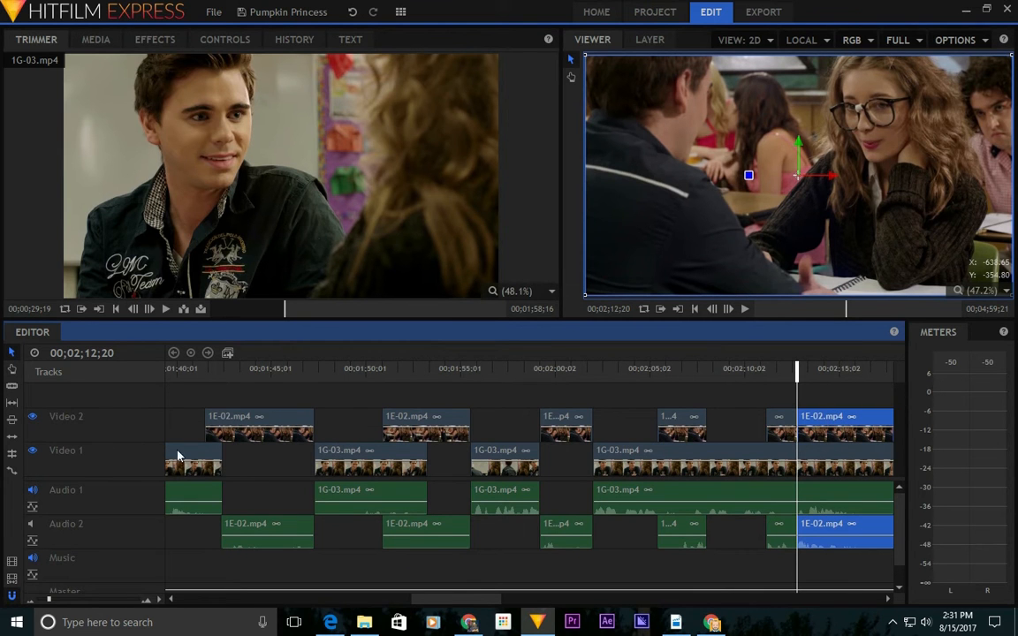
{"action": "left_click_drag", "start_coordinate": [816, 417], "coordinate": [874, 417]}
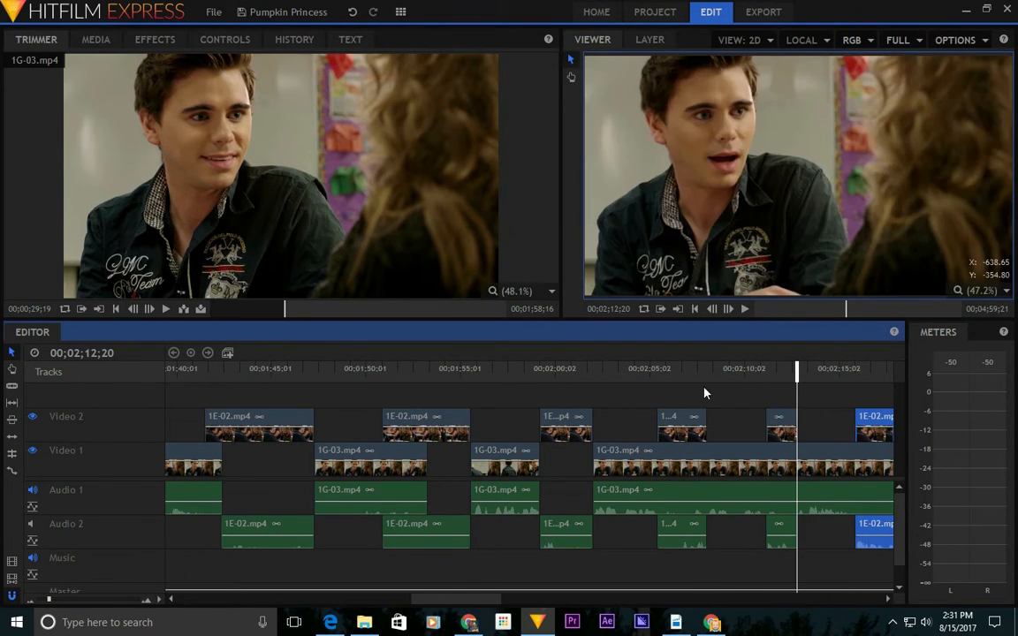
Review the cuts from about 00;02;09 with Audio 2 muted, and with Audio 1 muted and Audio 2 on, leaving both tracks audible.
{"action": "left_click", "coordinate": [727, 371]}
{"action": "key", "text": "space"}
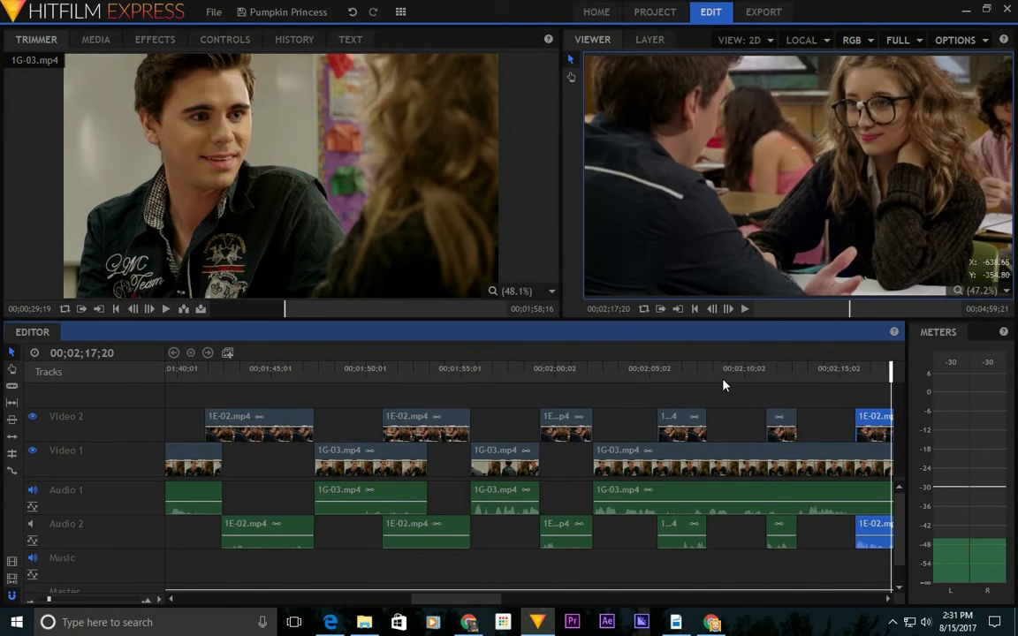
{"action": "left_click_drag", "start_coordinate": [443, 598], "coordinate": [484, 599]}
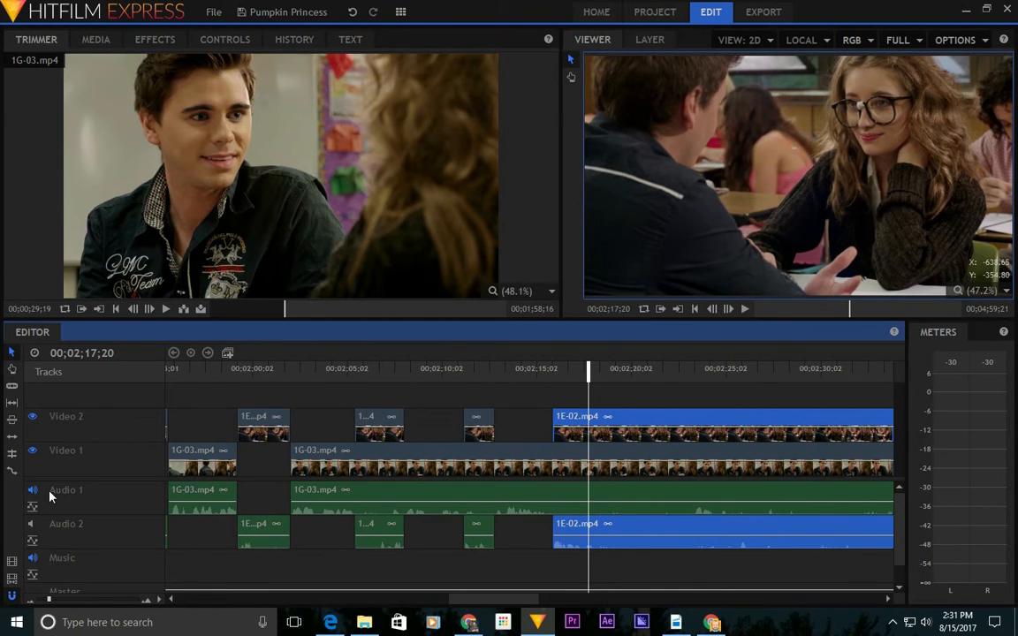
{"action": "key", "text": "space"}
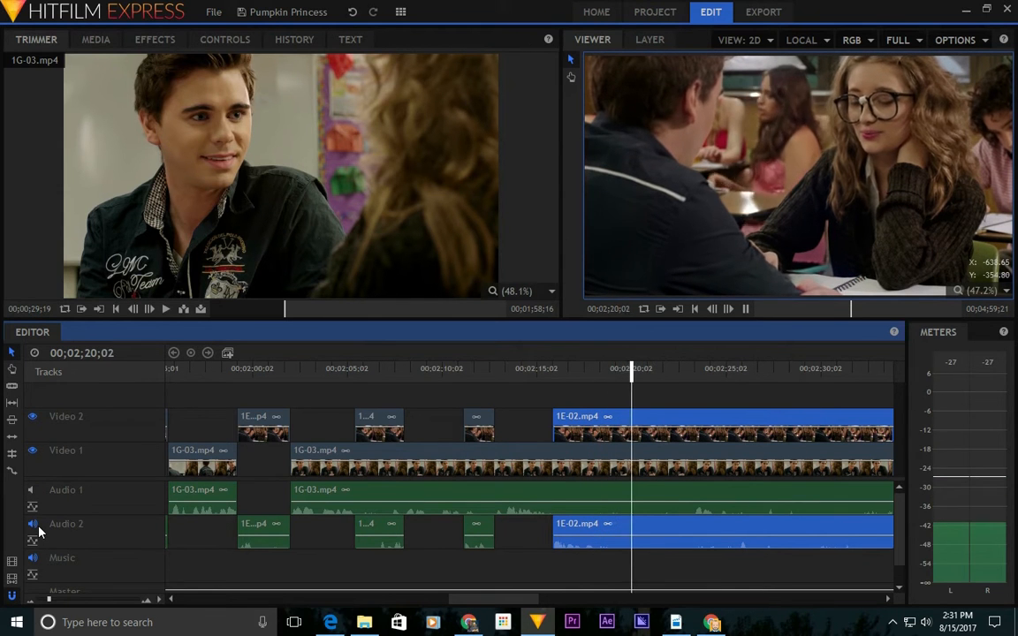
{"action": "key", "text": "space"}
{"action": "left_click_drag", "start_coordinate": [648, 373], "coordinate": [591, 372]}
{"action": "left_click", "coordinate": [503, 371]}
{"action": "key", "text": "space"}
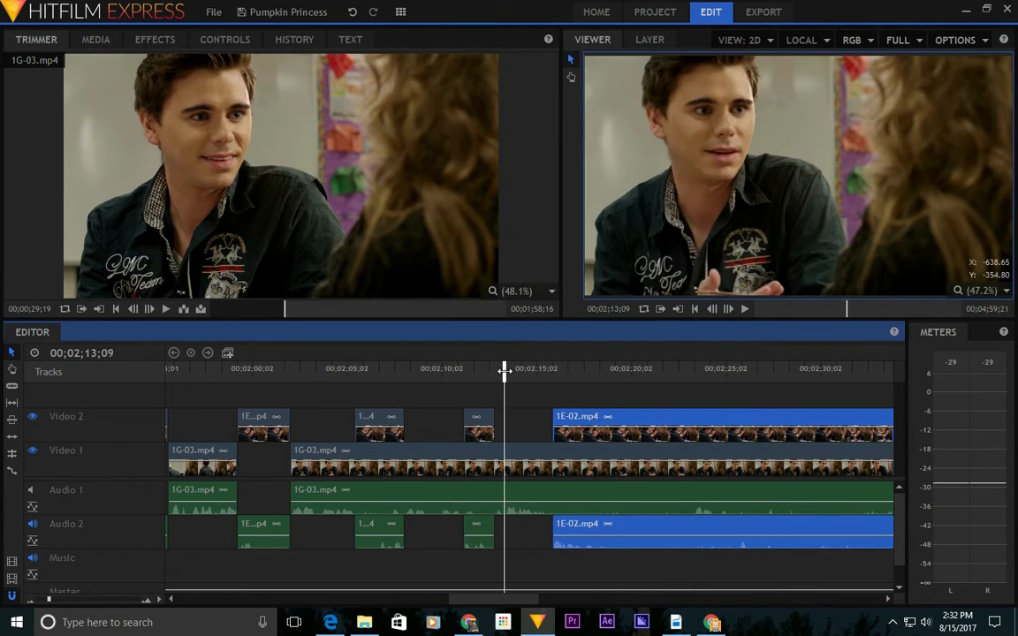
{"action": "key", "text": "space"}
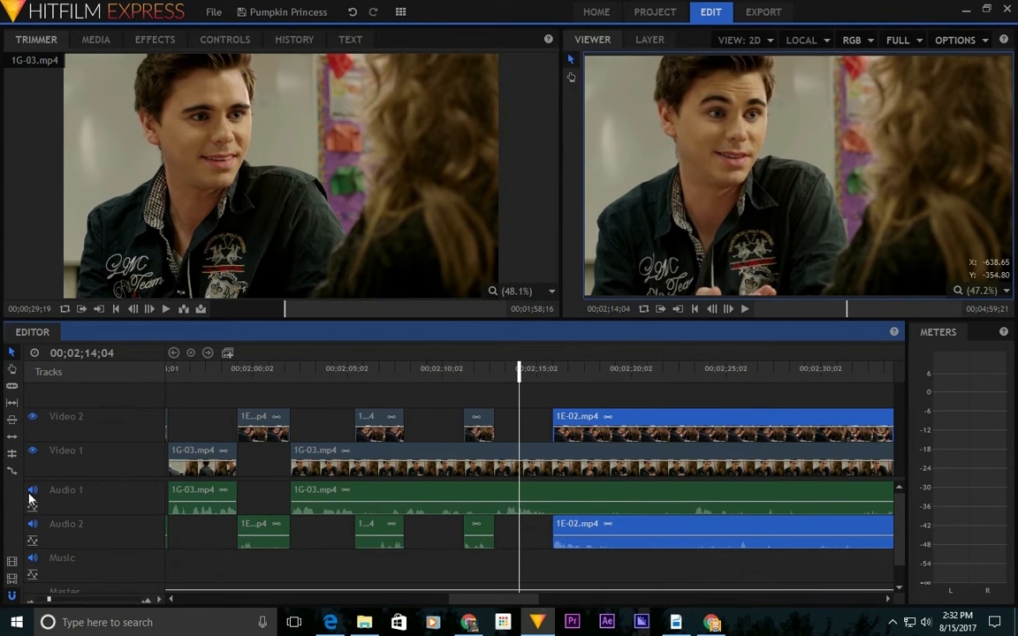
Play the 1G-03.mp4 line to 00;02;15;19, slice the clip there and move its remaining piece about 5 seconds later.
{"action": "left_click", "coordinate": [484, 371]}
{"action": "key", "text": "space"}
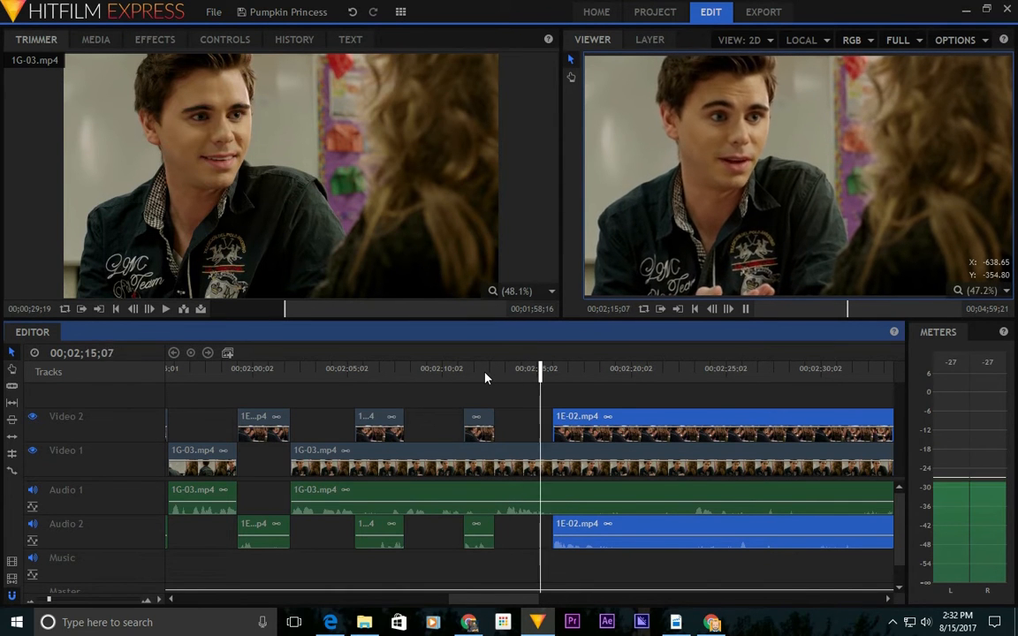
{"action": "key", "text": "space"}
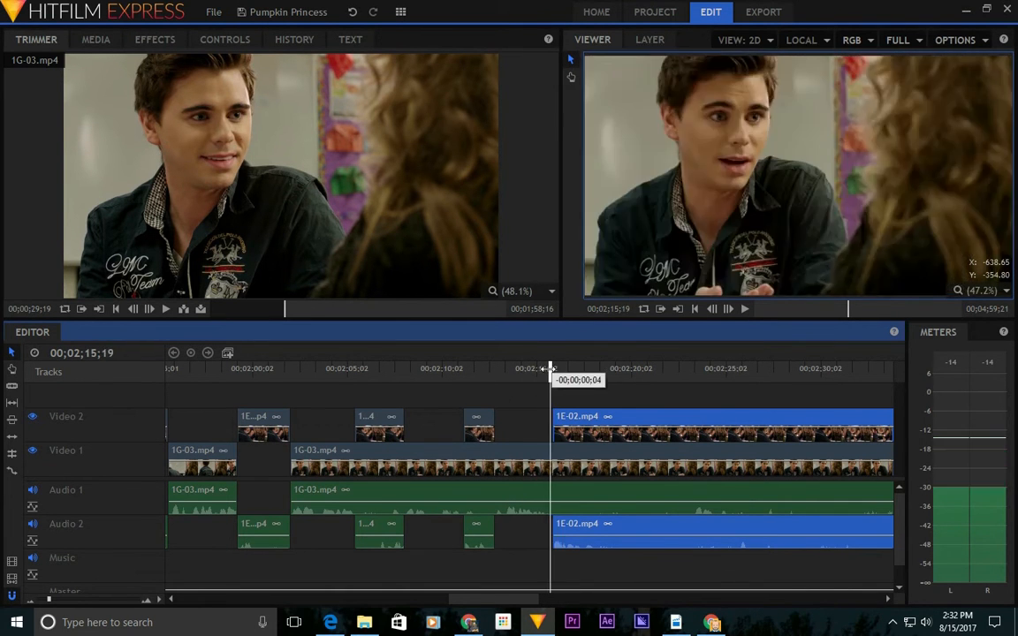
{"action": "left_click", "coordinate": [568, 463]}
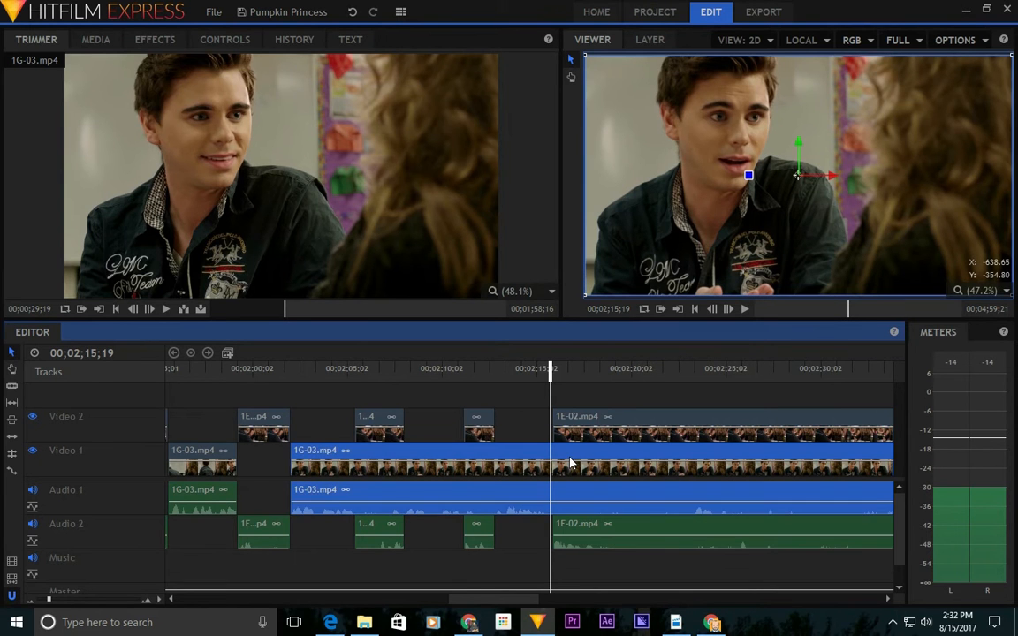
{"action": "left_click", "coordinate": [595, 415]}
{"action": "left_click_drag", "start_coordinate": [590, 447], "coordinate": [676, 453]}
Play the last 1E-02.mp4 clip to the end of its line and slice it at 00;02;19;01.
{"action": "key", "text": "space"}
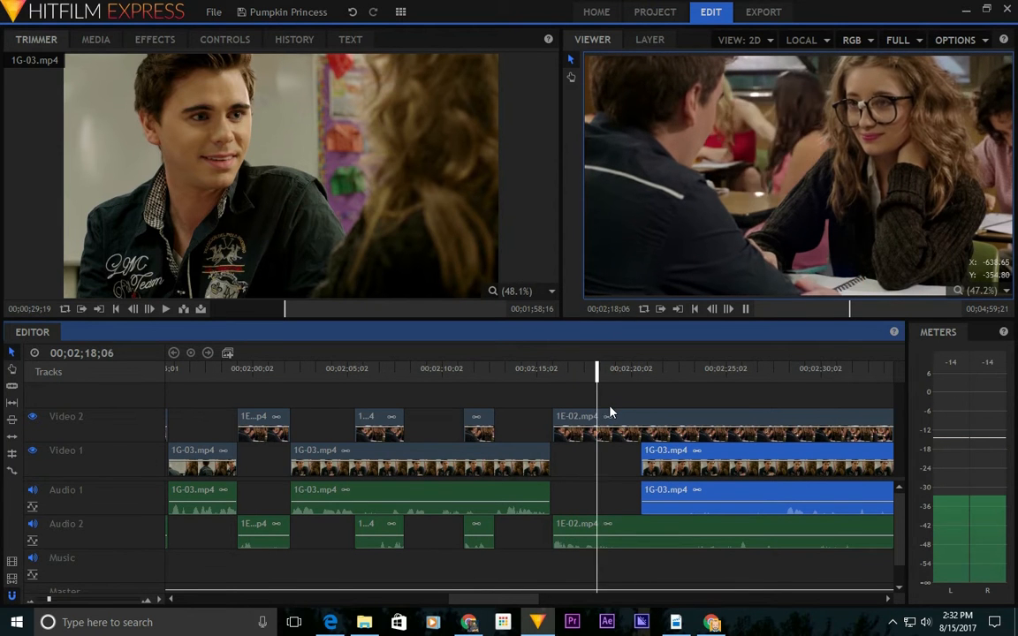
{"action": "key", "text": "space"}
{"action": "mouse_move", "coordinate": [611, 375]}
{"action": "left_mouse_down"}
{"action": "mouse_move", "coordinate": [598, 374]}
{"action": "mouse_move", "coordinate": [610, 379]}
{"action": "left_mouse_up"}
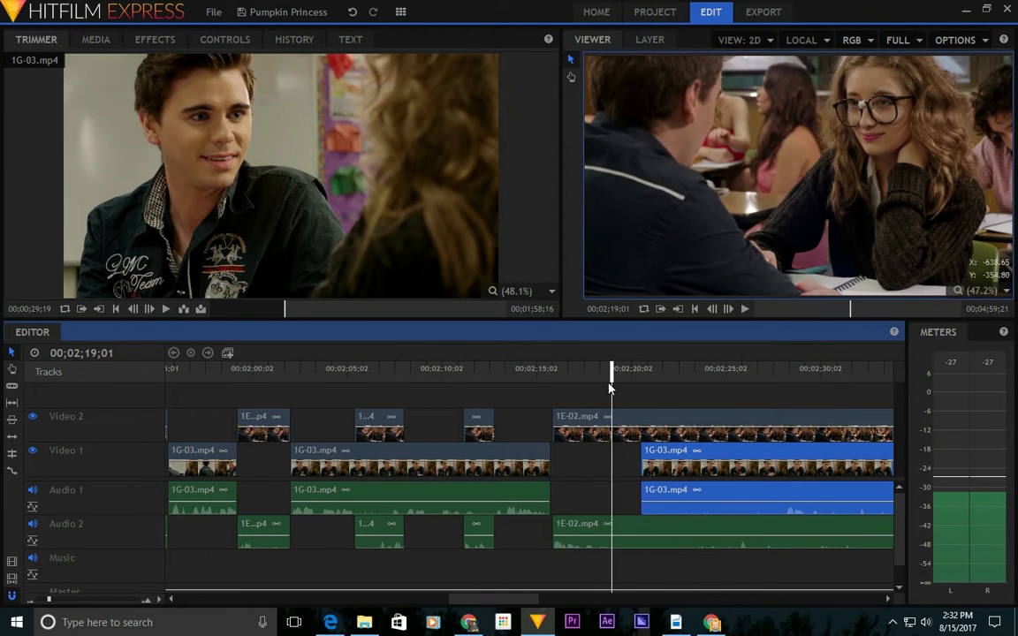
{"action": "left_click", "coordinate": [622, 422]}
{"action": "key", "text": "ctrl+shift+d"}
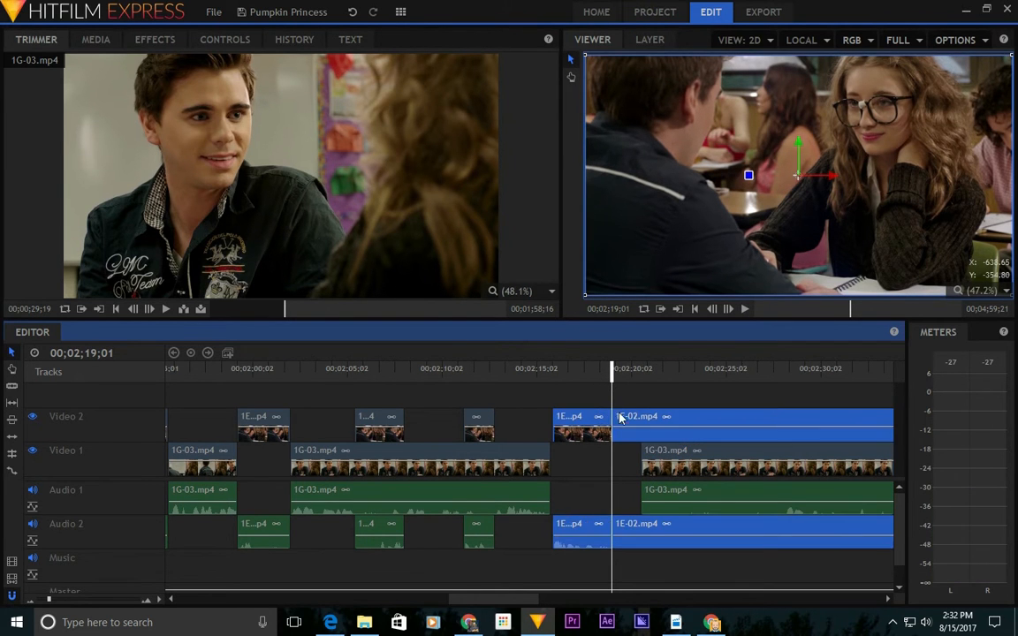
Move the remaining 1E-02.mp4 piece about 5.5 seconds later and shift the last 1G-03.mp4 clip earlier to start at 00;02;19;01.
{"action": "left_click", "coordinate": [629, 402]}
{"action": "left_click", "coordinate": [595, 425]}
{"action": "left_click", "coordinate": [629, 421]}
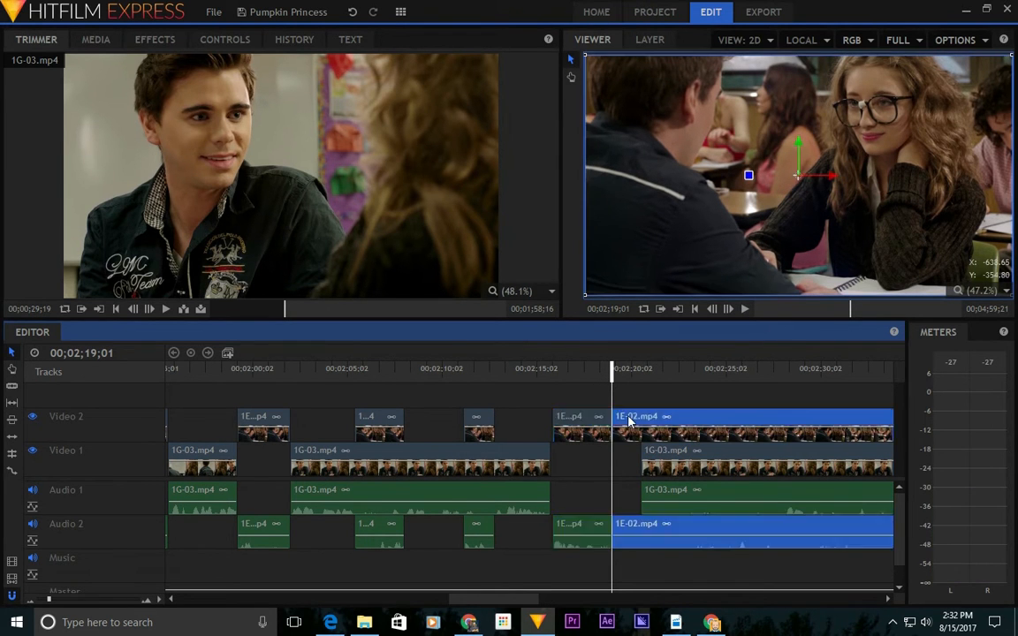
{"action": "left_click_drag", "start_coordinate": [629, 421], "coordinate": [732, 416]}
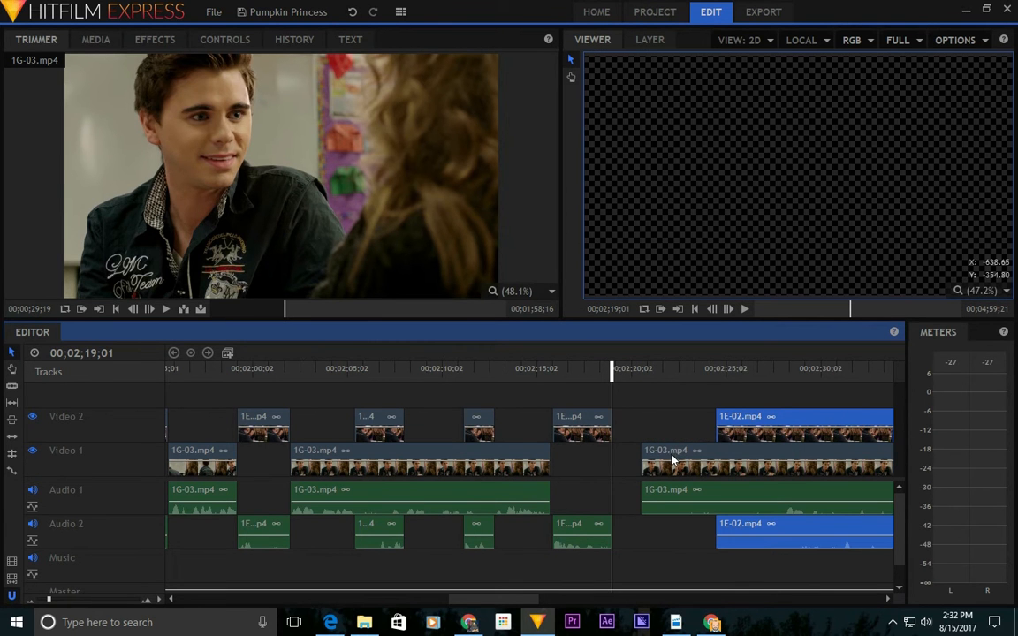
{"action": "left_click_drag", "start_coordinate": [671, 454], "coordinate": [641, 454]}
{"action": "left_click_drag", "start_coordinate": [552, 425], "coordinate": [552, 424]}
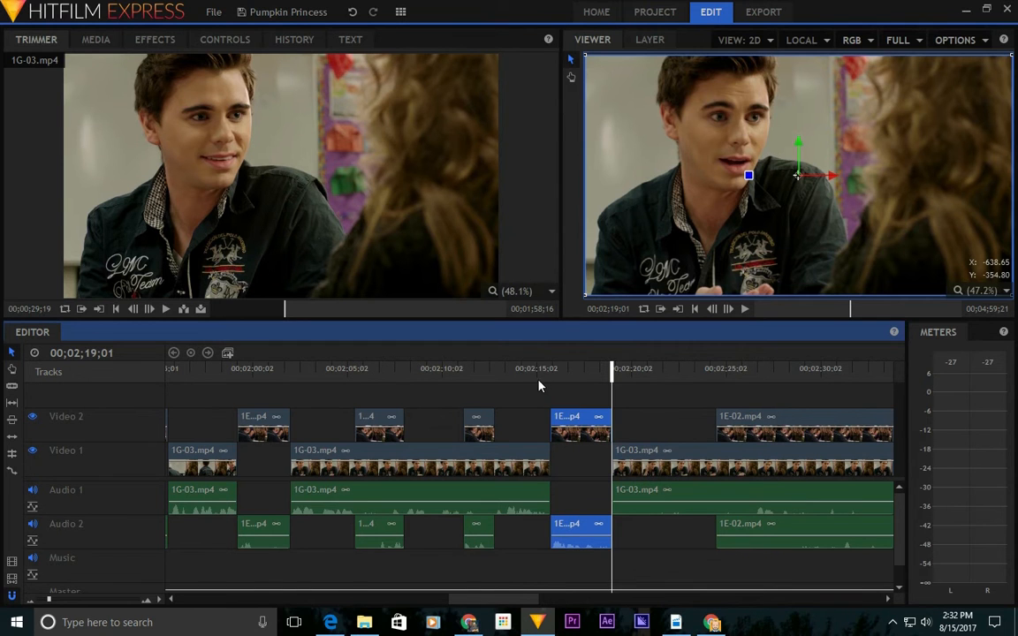
Play the short 1E-02.mp4 clip that ends at 00;02;19;01 and delete it.
{"action": "left_click", "coordinate": [536, 382]}
{"action": "key", "text": "space"}
{"action": "key", "text": "space"}
{"action": "left_click", "coordinate": [587, 422]}
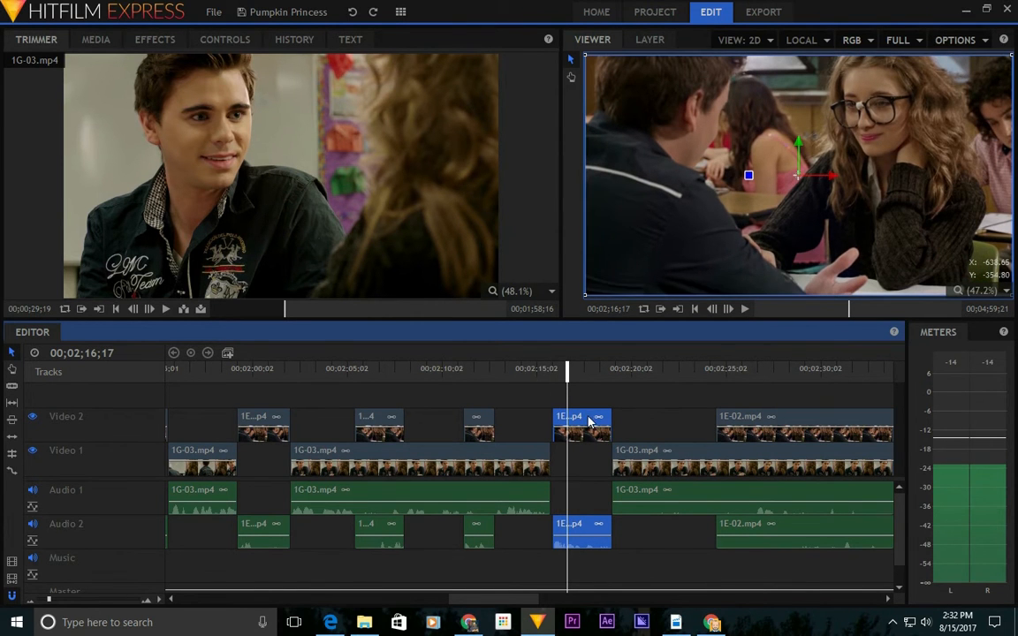
{"action": "key", "text": "Delete"}
Move the last 1E-02.mp4 clip about 7 seconds earlier and extend the end of the preceding 1G-03.mp4 line by a few frames.
{"action": "left_click", "coordinate": [504, 380]}
{"action": "key", "text": "space"}
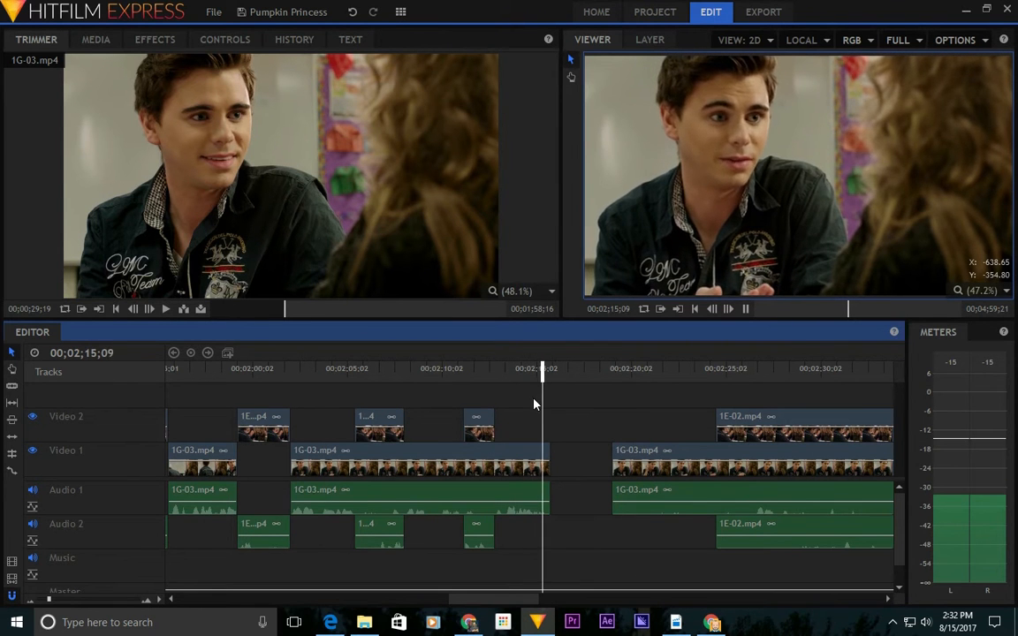
{"action": "key", "text": "space"}
{"action": "left_click_drag", "start_coordinate": [737, 422], "coordinate": [606, 424]}
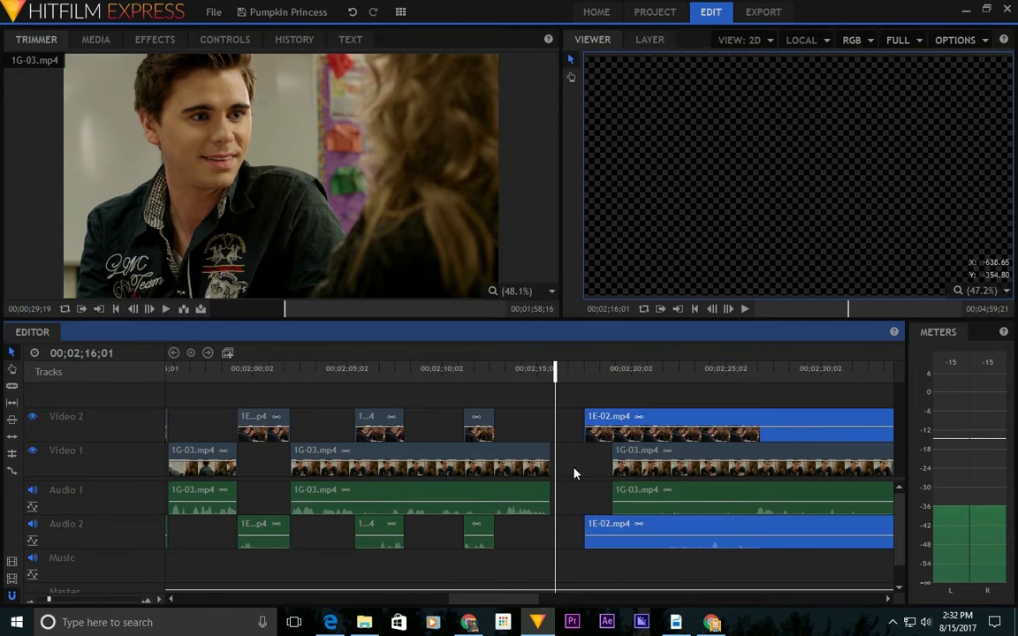
{"action": "left_click", "coordinate": [146, 600]}
{"action": "left_click_drag", "start_coordinate": [530, 373], "coordinate": [548, 373]}
{"action": "left_click", "coordinate": [517, 456]}
{"action": "left_click_drag", "start_coordinate": [521, 453], "coordinate": [526, 456]}
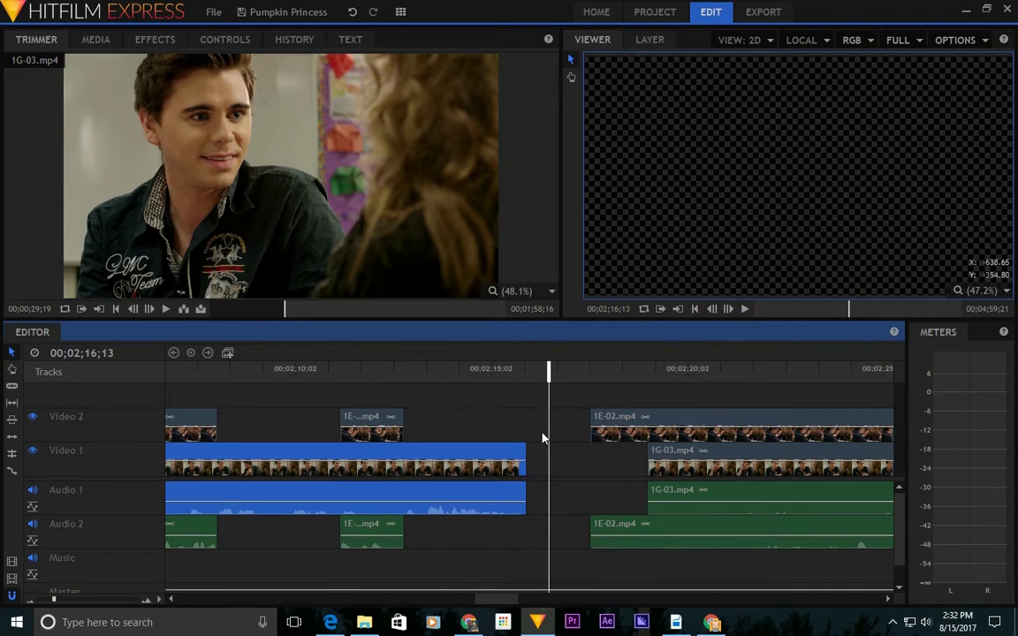
Place the last 1E-02.mp4 clip directly after the extended 1G-03.mp4 line and play the cut to 00;02;18;00.
{"action": "left_click_drag", "start_coordinate": [505, 378], "coordinate": [542, 376]}
{"action": "left_click_drag", "start_coordinate": [591, 424], "coordinate": [527, 425]}
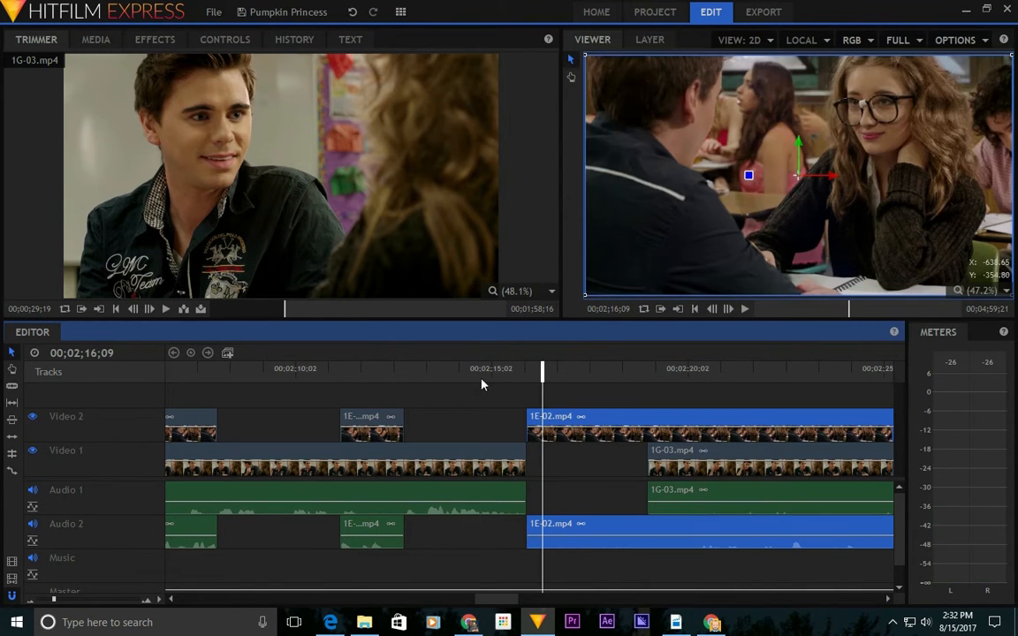
{"action": "left_click_drag", "start_coordinate": [477, 378], "coordinate": [480, 377]}
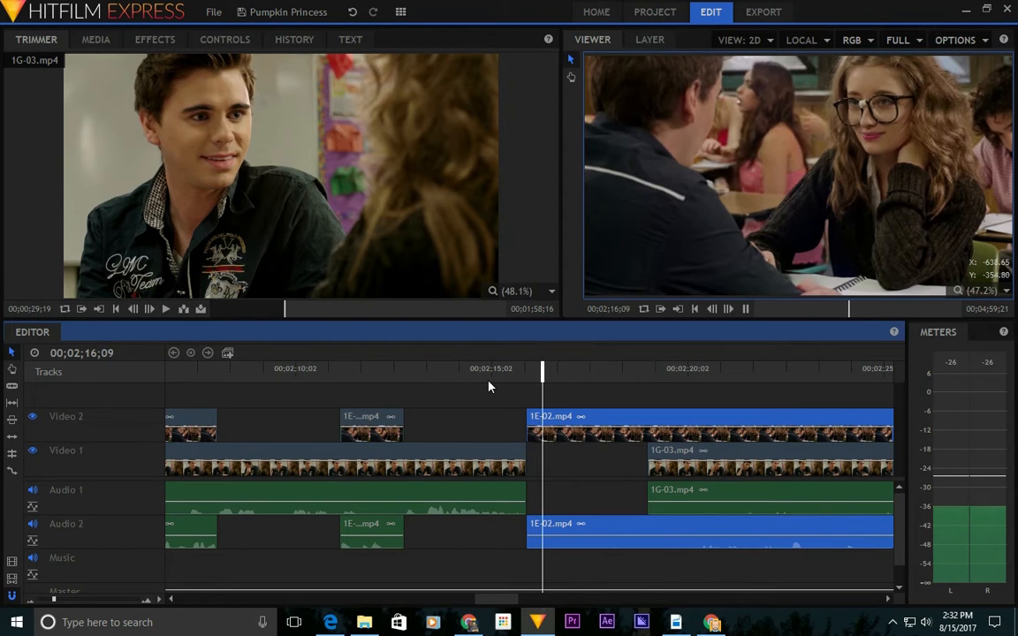
{"action": "key", "text": "space"}
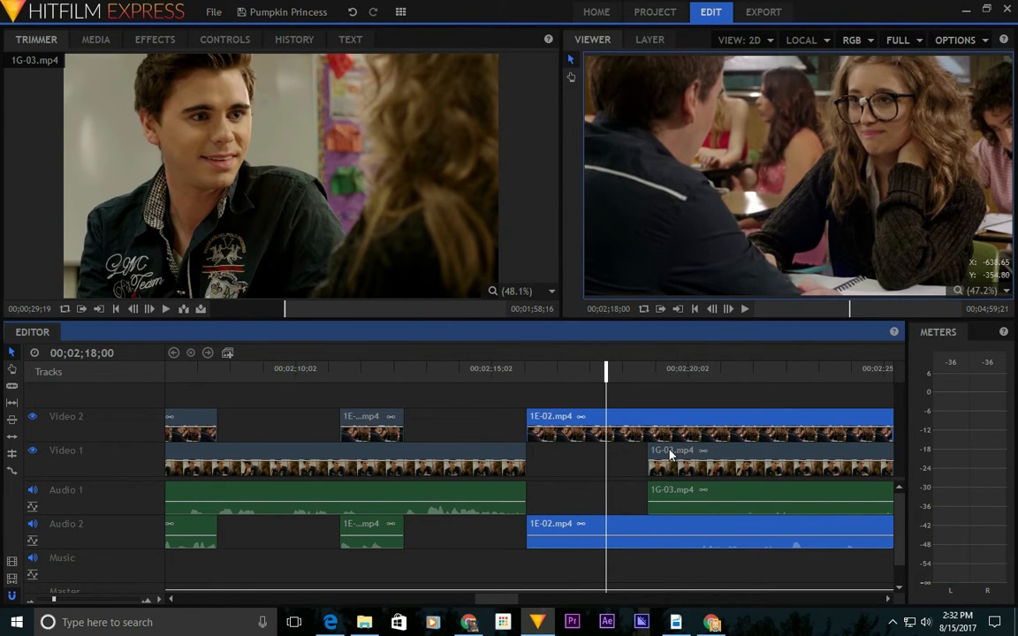
Check the dialogue on page 3 of the Pumpkin Princess screenplay PDF in Edge and return to the HitFilm edit.
{"action": "left_click", "coordinate": [340, 624]}
{"action": "scroll", "coordinate": [601, 474], "scroll_direction": "down", "scroll_amount": 6}
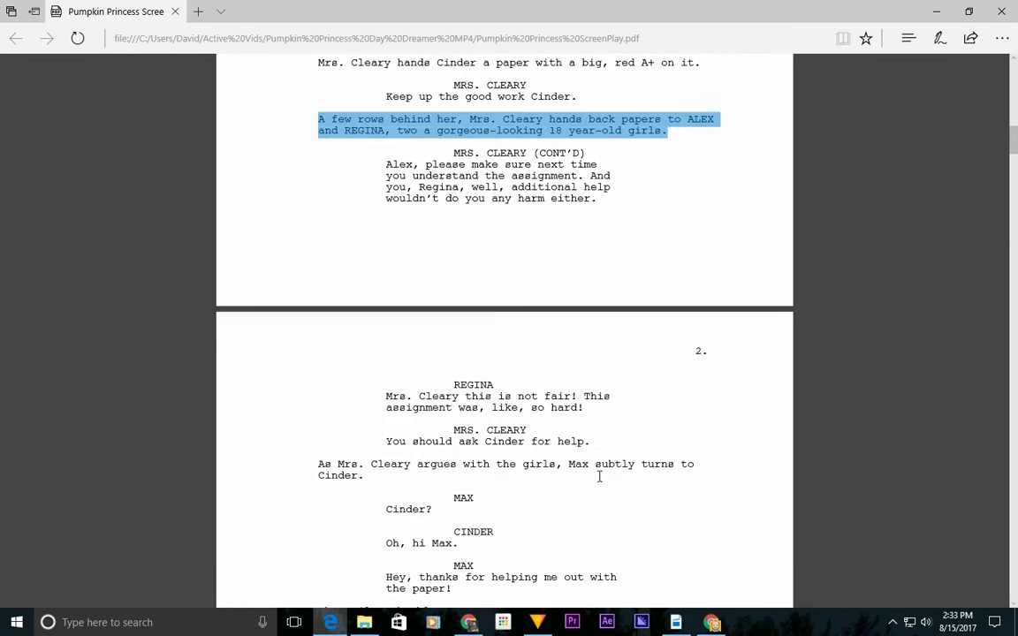
{"action": "scroll", "coordinate": [604, 477], "scroll_direction": "down", "scroll_amount": 2}
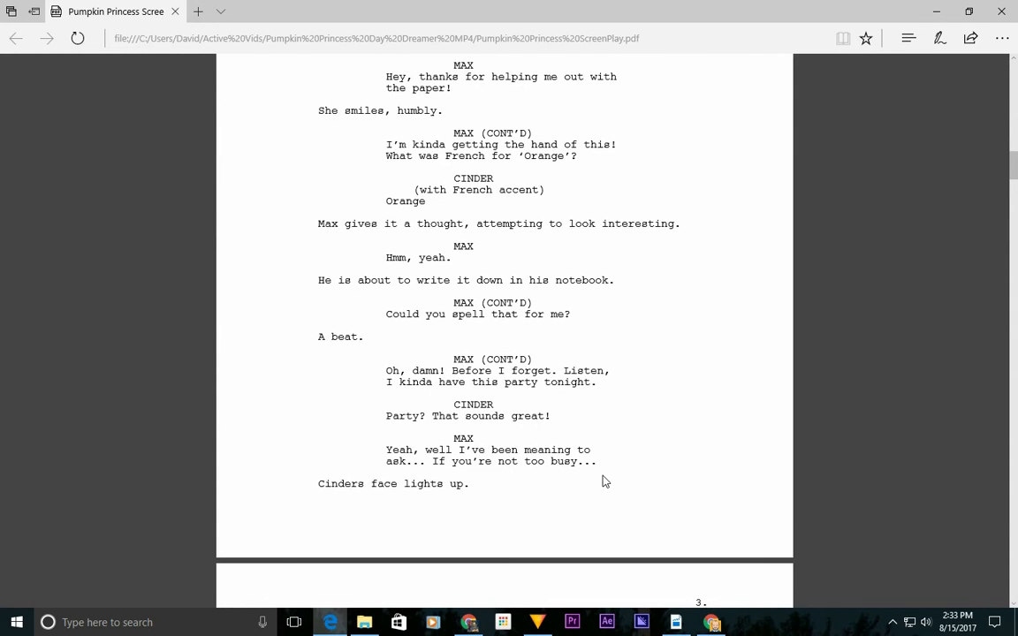
{"action": "scroll", "coordinate": [607, 477], "scroll_direction": "down", "scroll_amount": 4}
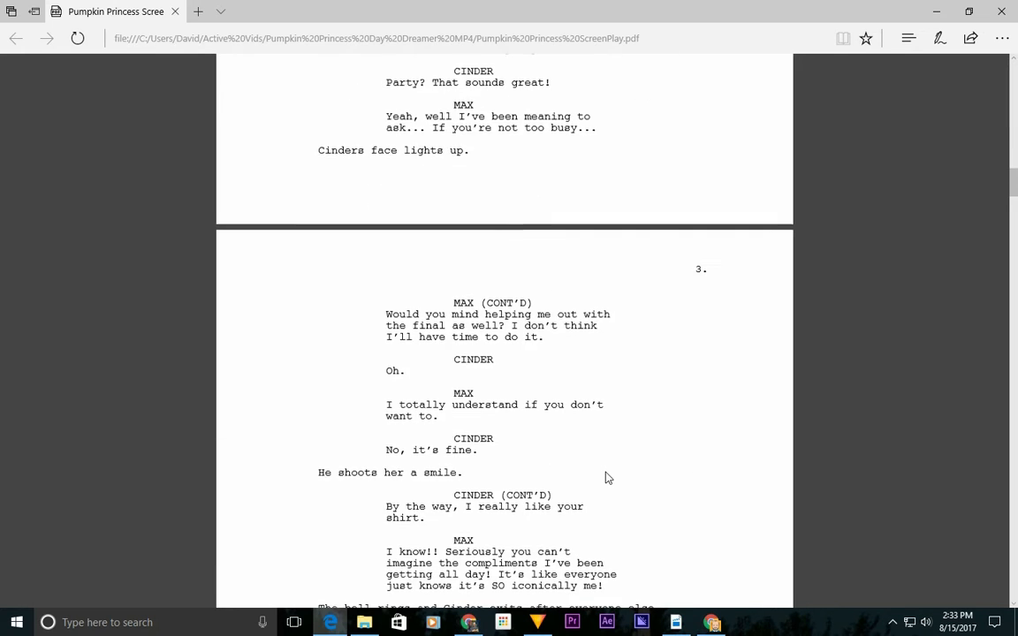
{"action": "scroll", "coordinate": [606, 477], "scroll_direction": "down", "scroll_amount": 2}
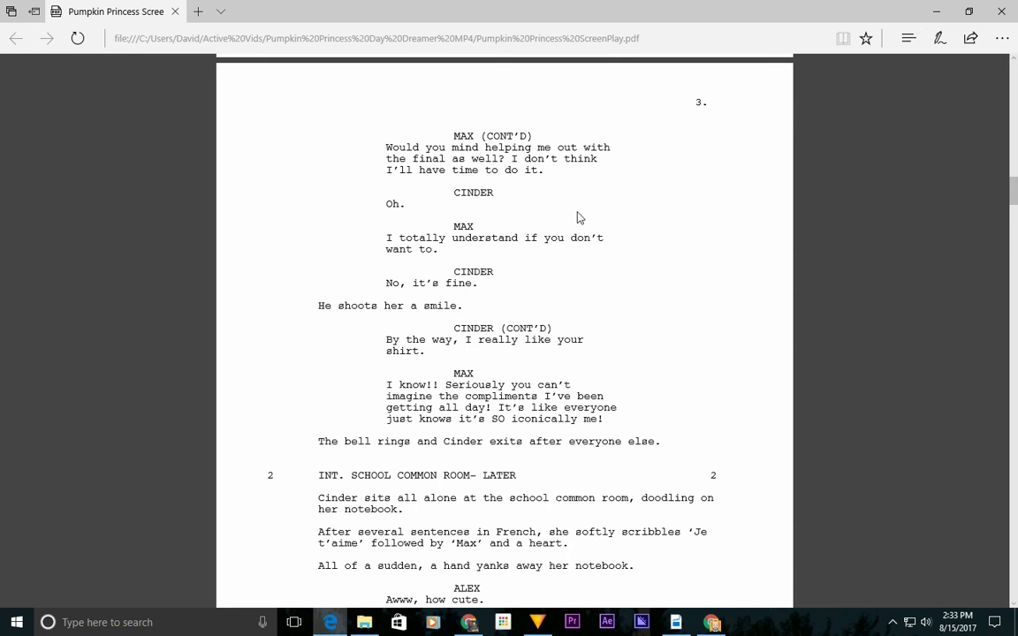
{"action": "key", "text": "alt+Tab"}
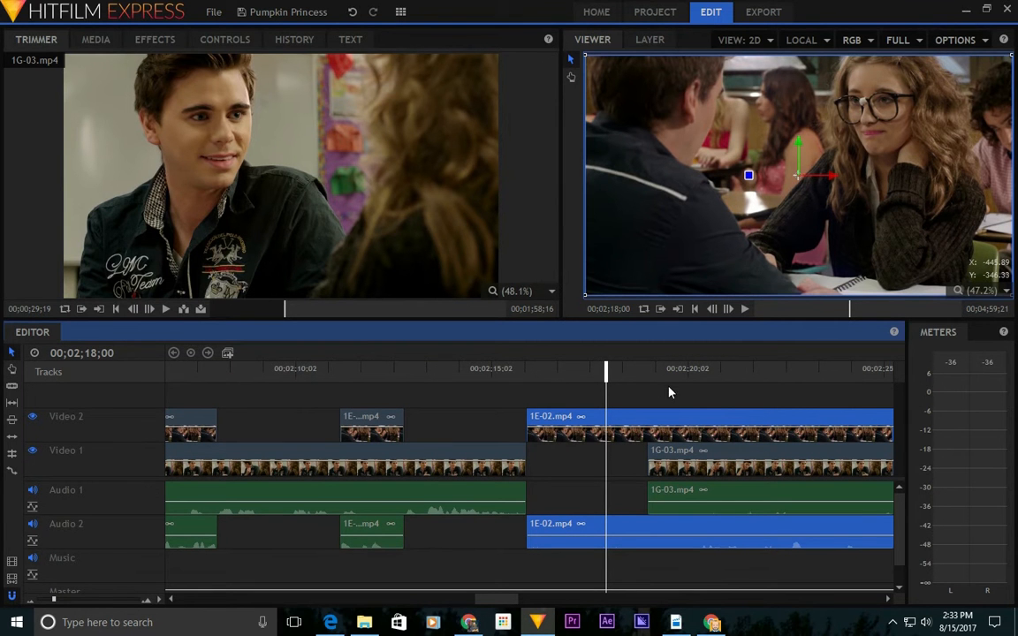
Play the 1E-02.mp4 reaction, shift the last 1G-03.mp4 clip about 1.6 seconds later and replay the reaction.
{"action": "key", "text": "space"}
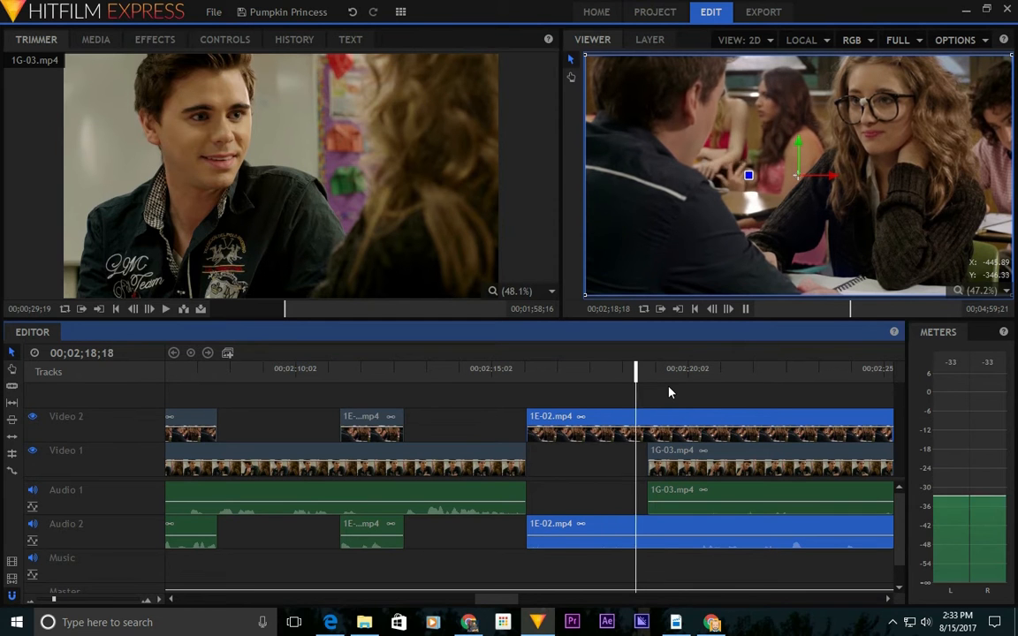
{"action": "left_click_drag", "start_coordinate": [659, 459], "coordinate": [720, 460]}
{"action": "left_click", "coordinate": [619, 371]}
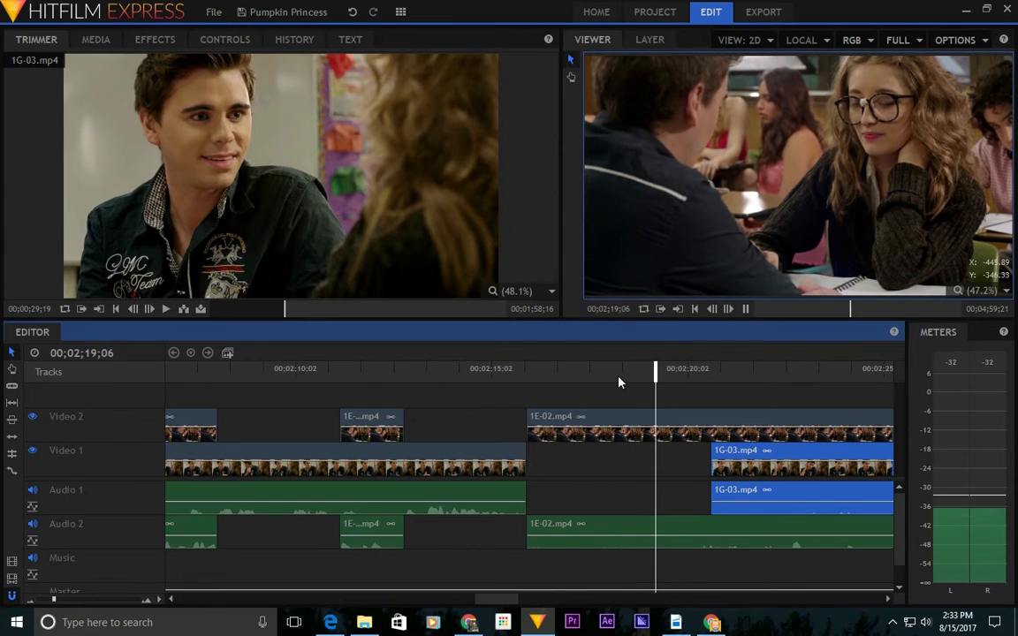
{"action": "key", "text": "space"}
{"action": "mouse_move", "coordinate": [661, 371]}
{"action": "left_mouse_down"}
{"action": "mouse_move", "coordinate": [631, 371]}
{"action": "mouse_move", "coordinate": [655, 371]}
{"action": "left_mouse_up"}
{"action": "key", "text": "space"}
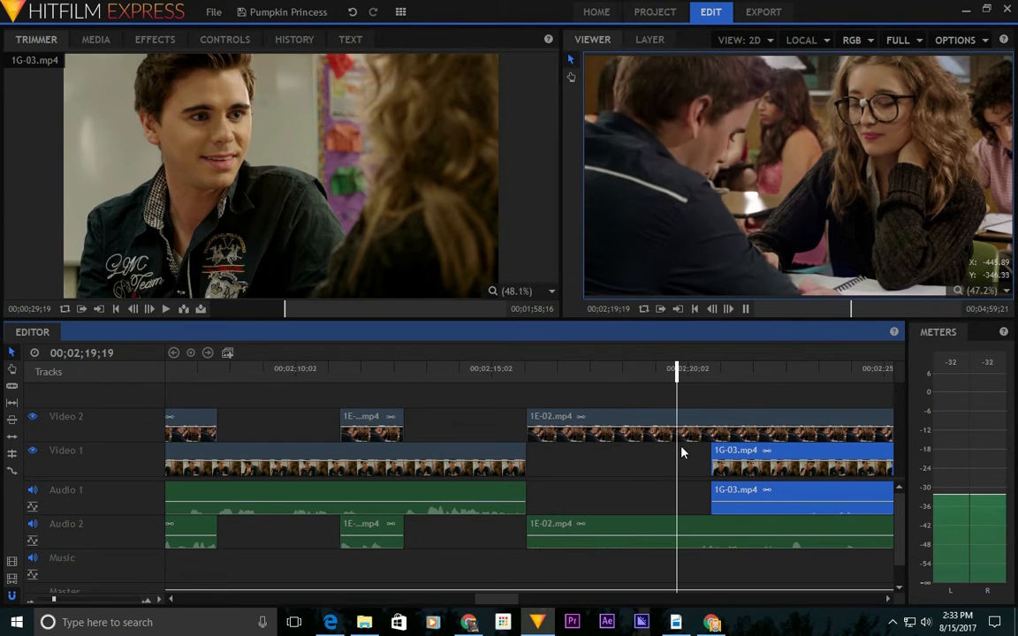
Slice the 1E-02.mp4 clip at 00;02;20;04, move its remaining piece about 3.4 seconds later and start the 1G-03.mp4 clip at the cut.
{"action": "left_click", "coordinate": [631, 372]}
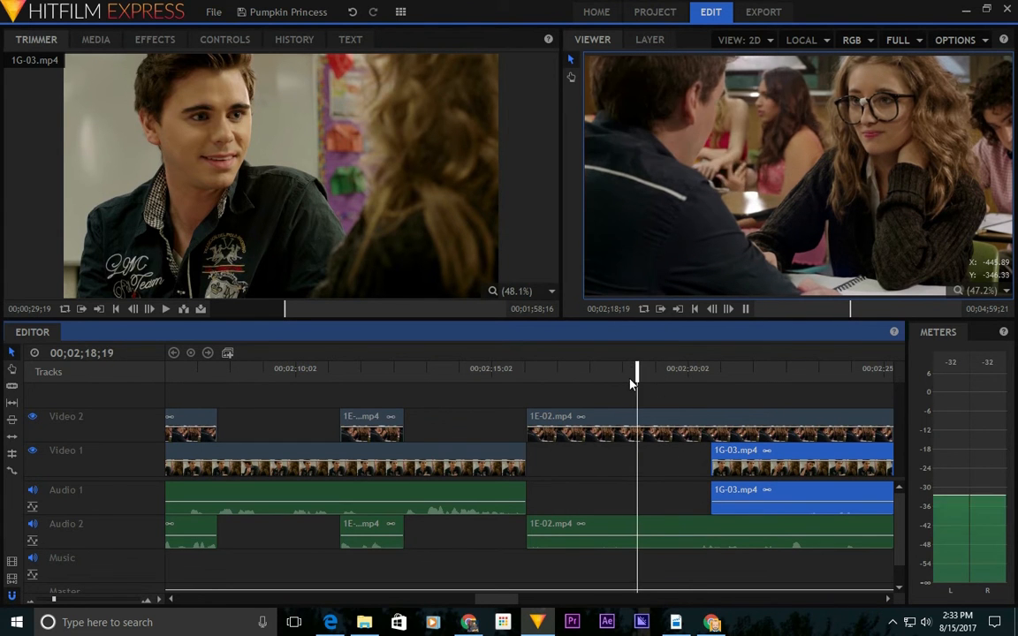
{"action": "key", "text": "space"}
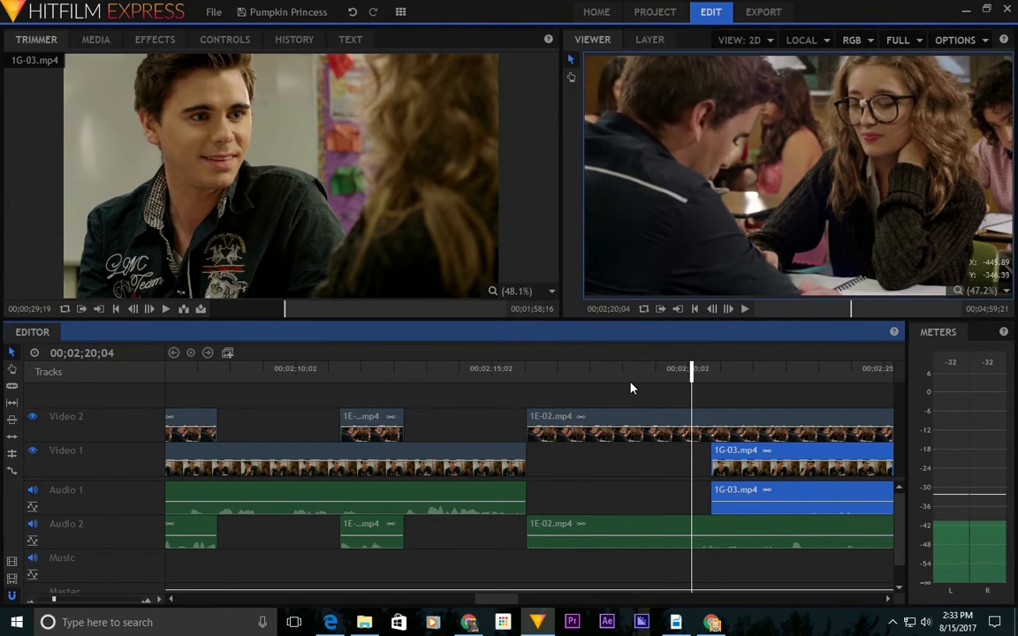
{"action": "left_click", "coordinate": [715, 428]}
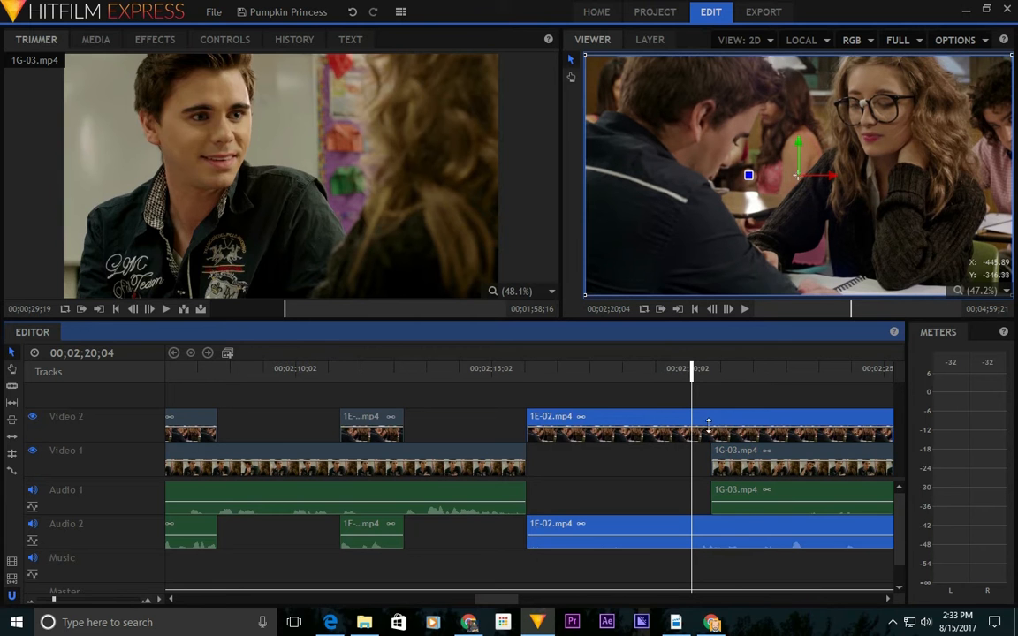
{"action": "key", "text": "ctrl+shift+d"}
{"action": "left_click", "coordinate": [737, 403]}
{"action": "left_click_drag", "start_coordinate": [724, 424], "coordinate": [822, 465]}
Play the 1G-03.mp4 clip from the cut, shift it about 0.7 second earlier and play it again.
{"action": "key", "text": "space"}
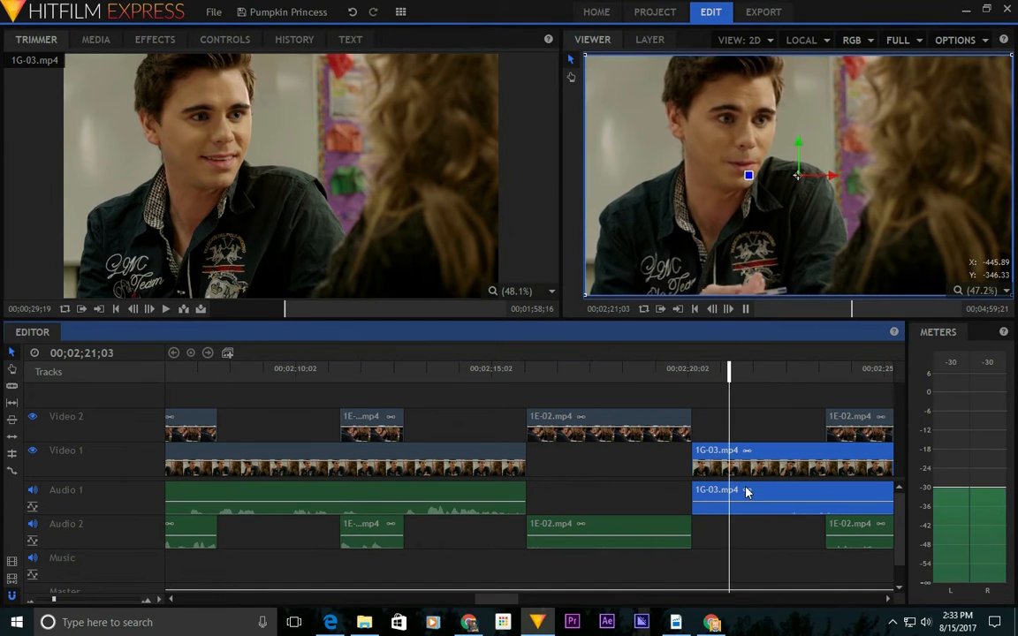
{"action": "key", "text": "space"}
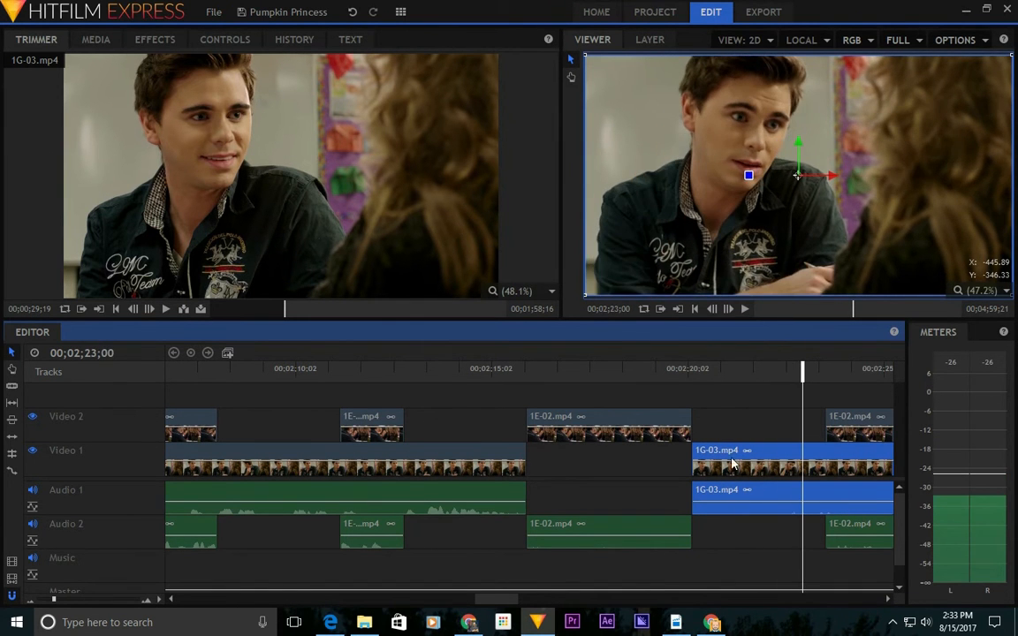
{"action": "mouse_move", "coordinate": [691, 453]}
{"action": "left_mouse_down"}
{"action": "mouse_move", "coordinate": [818, 452]}
{"action": "mouse_move", "coordinate": [706, 464]}
{"action": "left_mouse_up"}
{"action": "left_click", "coordinate": [704, 377]}
{"action": "key", "text": "space"}
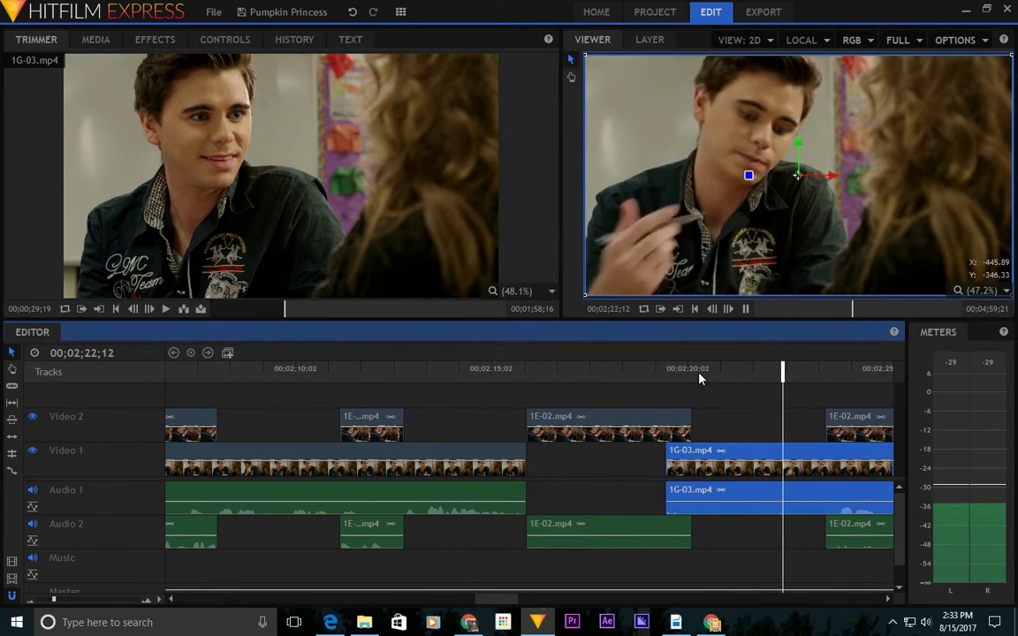
{"action": "key", "text": "space"}
Find the next spoken line in the last 1G-03.mp4 clip, trim its start to that line and place it at 00;02;20;04.
{"action": "left_click_drag", "start_coordinate": [846, 451], "coordinate": [810, 451]}
{"action": "left_click", "coordinate": [772, 380]}
{"action": "key", "text": "space"}
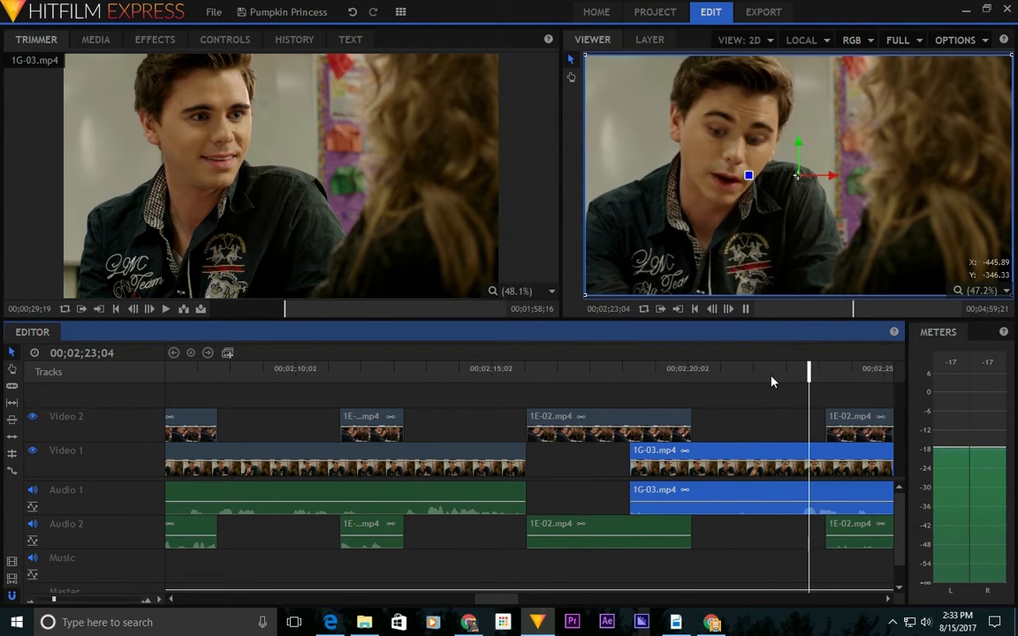
{"action": "key", "text": "space"}
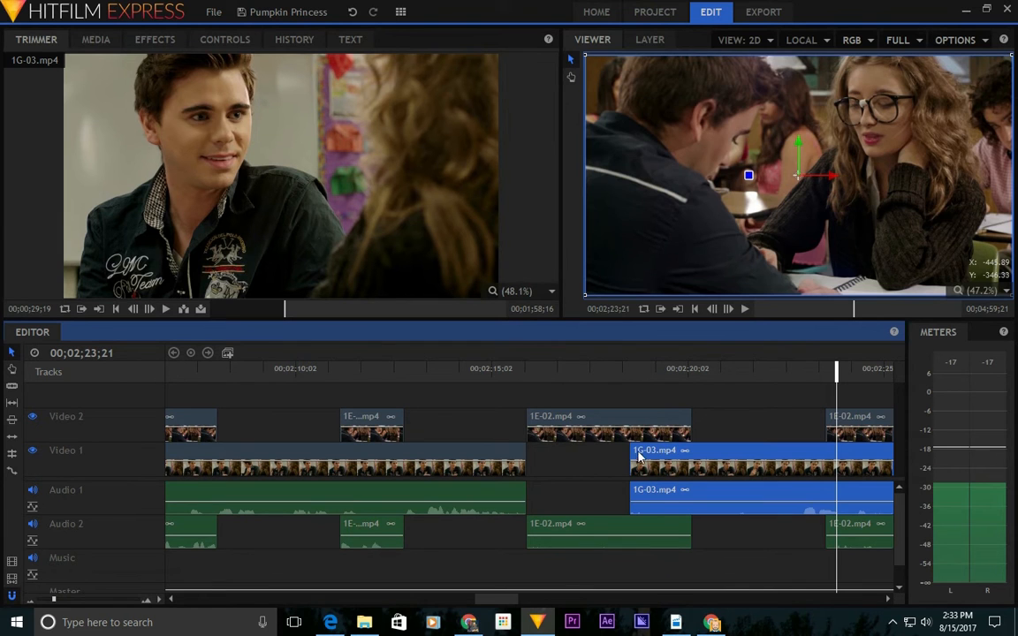
{"action": "left_click_drag", "start_coordinate": [630, 459], "coordinate": [730, 452]}
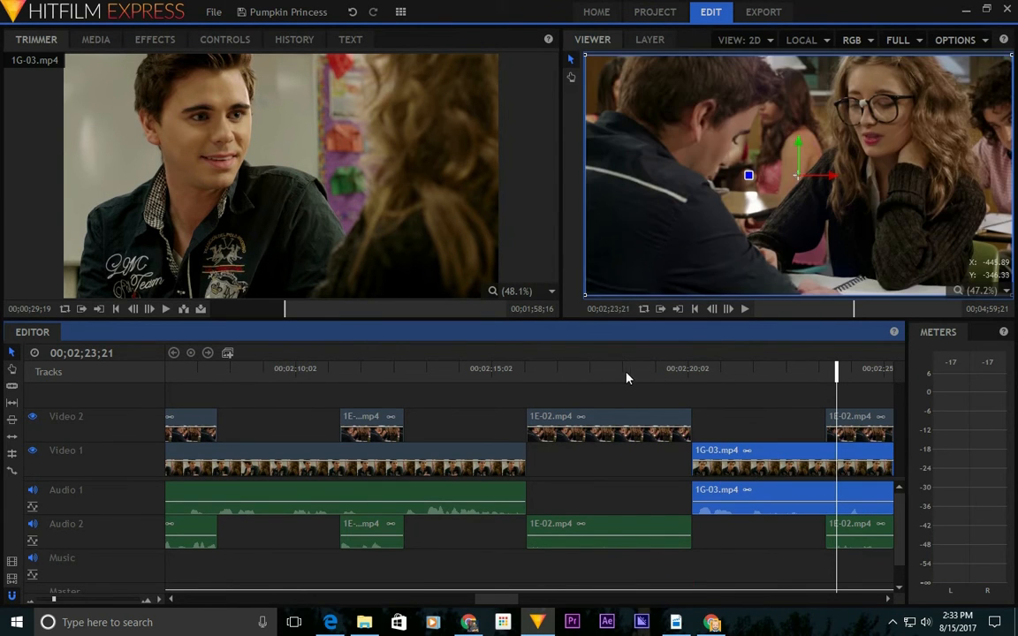
Review the cut to the 1G-03.mp4 line, shorten the end of 1E-02.mp4 by about half a second and close the gap.
{"action": "left_click", "coordinate": [614, 375]}
{"action": "key", "text": "space"}
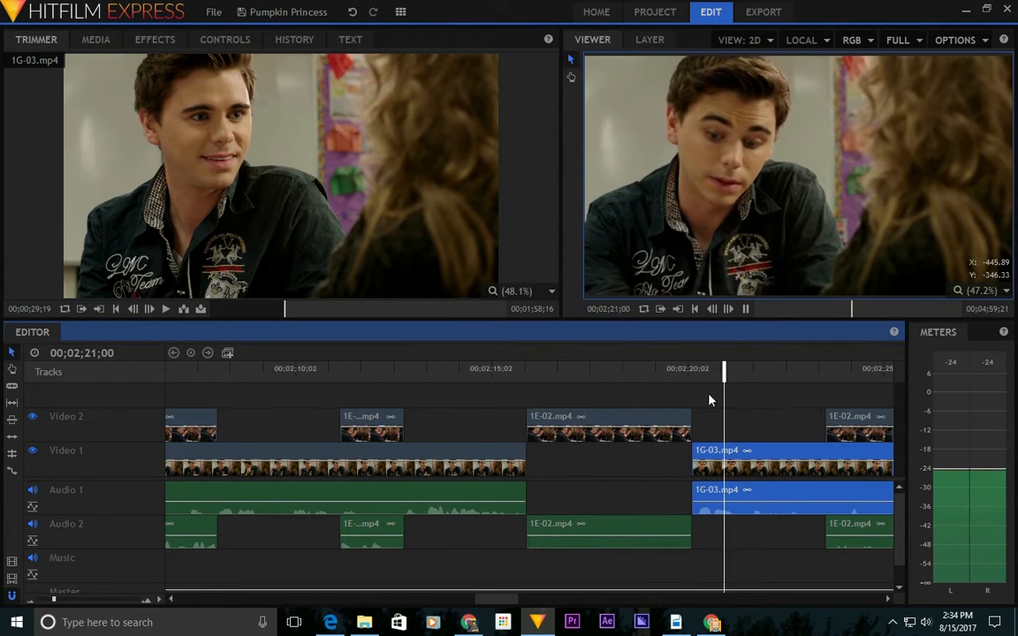
{"action": "left_click", "coordinate": [644, 369]}
{"action": "key", "text": "space"}
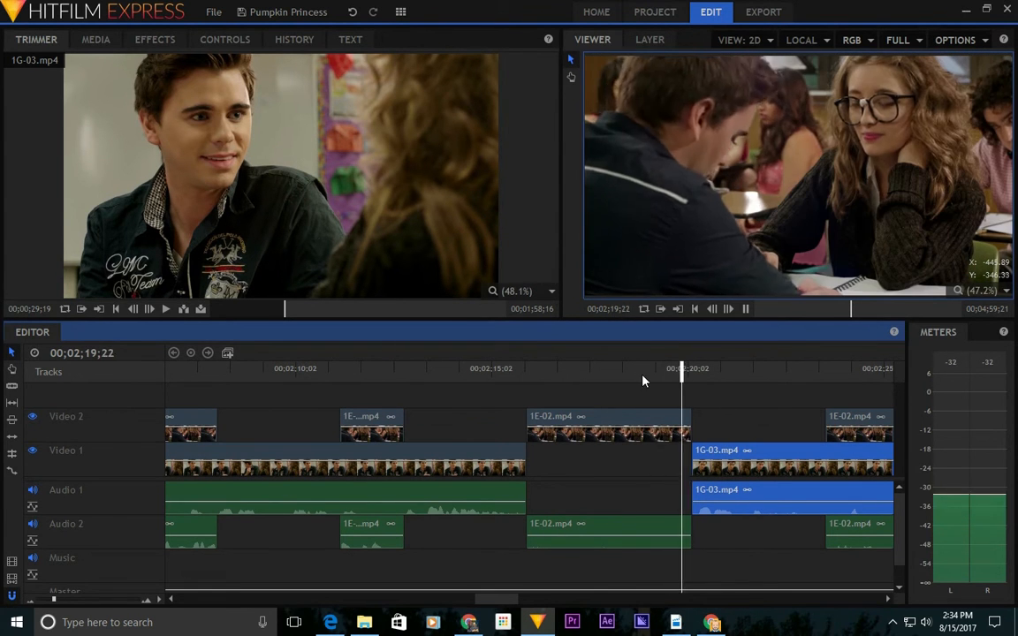
{"action": "key", "text": "space"}
{"action": "left_click", "coordinate": [608, 371]}
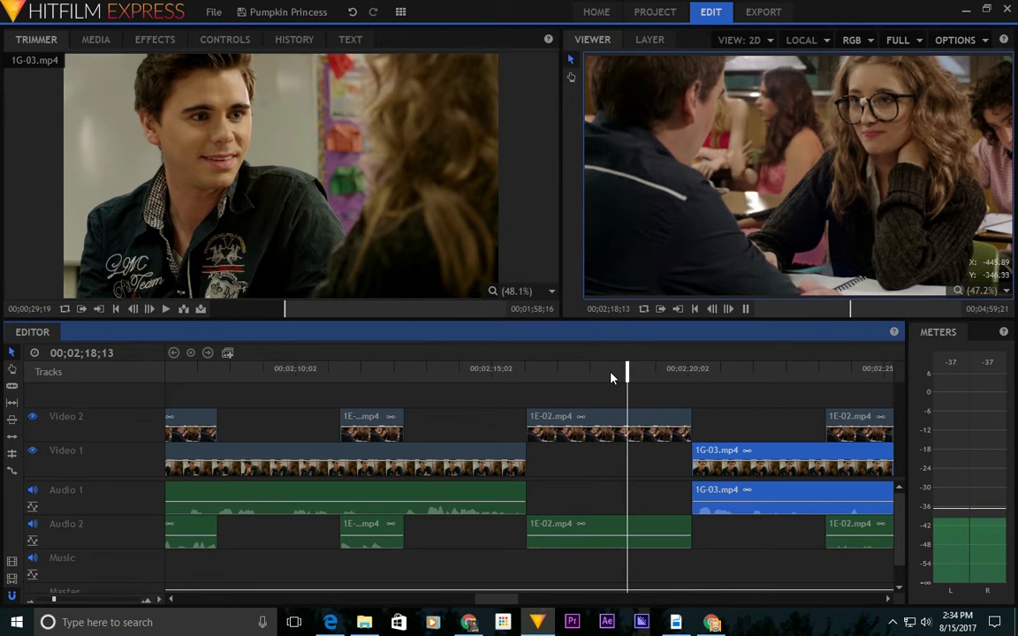
{"action": "key", "text": "space"}
{"action": "left_click_drag", "start_coordinate": [693, 418], "coordinate": [672, 419]}
{"action": "left_click_drag", "start_coordinate": [693, 455], "coordinate": [675, 455]}
Replay the reaction, trim the end of the 1E-02.mp4 clip to 00;02;18;13 and move the 1G-03.mp4 clip against it.
{"action": "left_click", "coordinate": [616, 371]}
{"action": "key", "text": "space"}
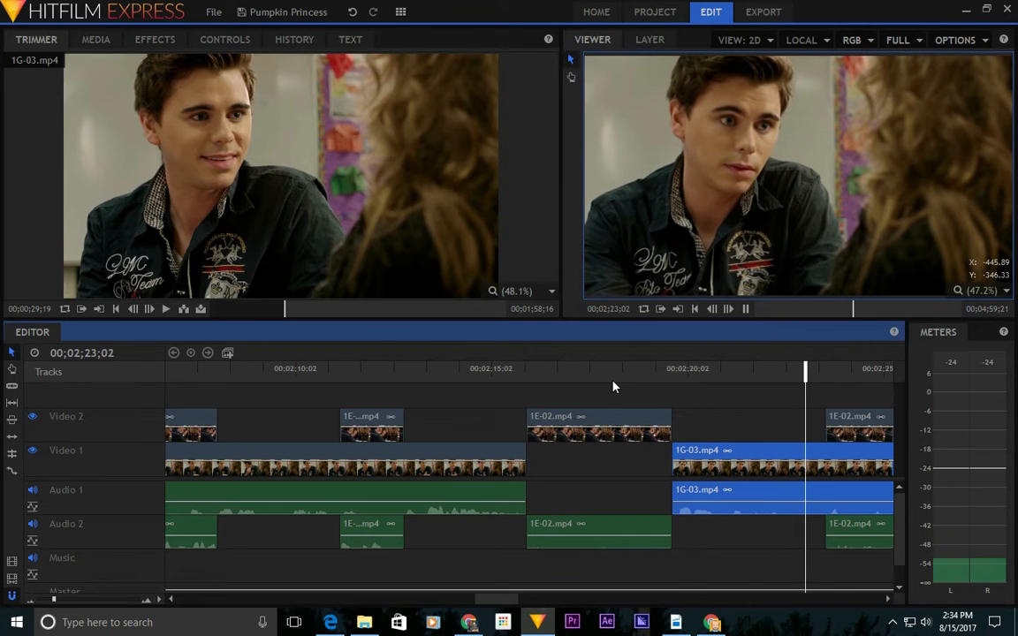
{"action": "left_click", "coordinate": [566, 377]}
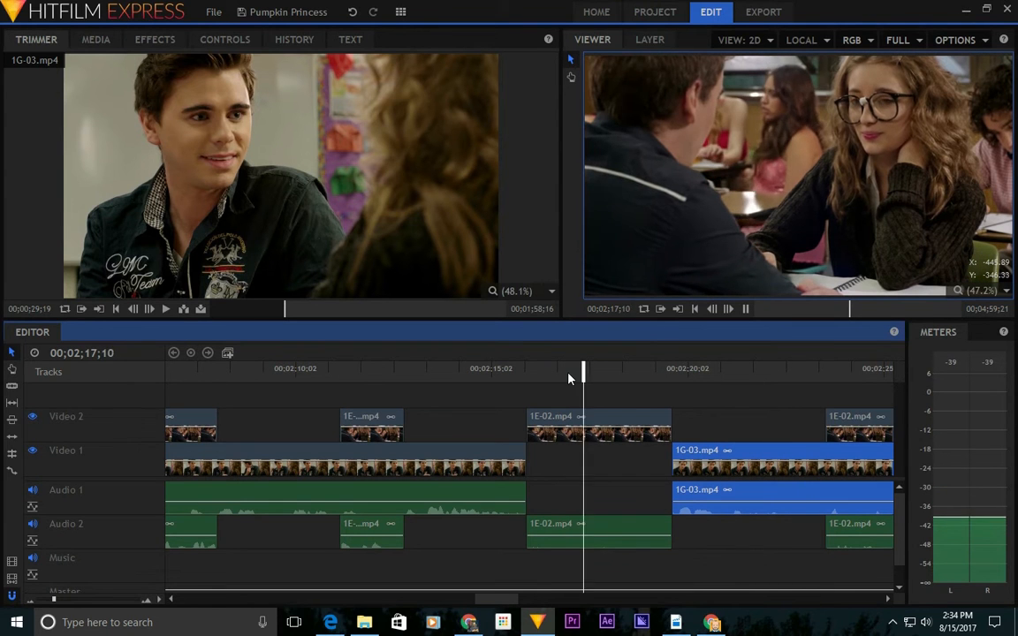
{"action": "key", "text": "space"}
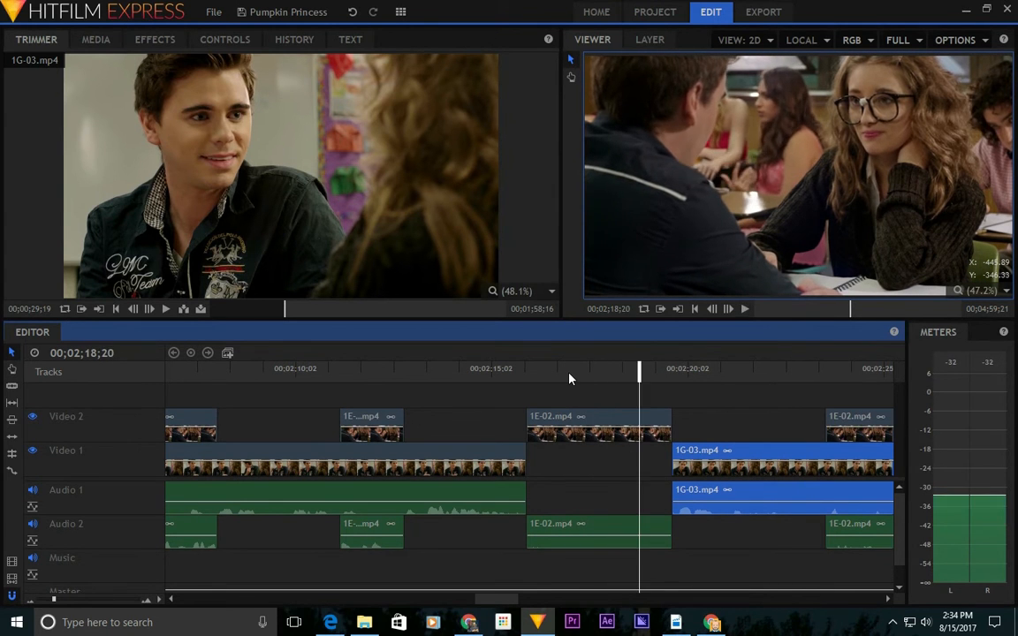
{"action": "key", "text": "Left"}
{"action": "key", "text": "Left"}
{"action": "key", "text": "Left"}
{"action": "key", "text": "Left"}
{"action": "key", "text": "Left"}
{"action": "key", "text": "Left"}
{"action": "key", "text": "Left"}
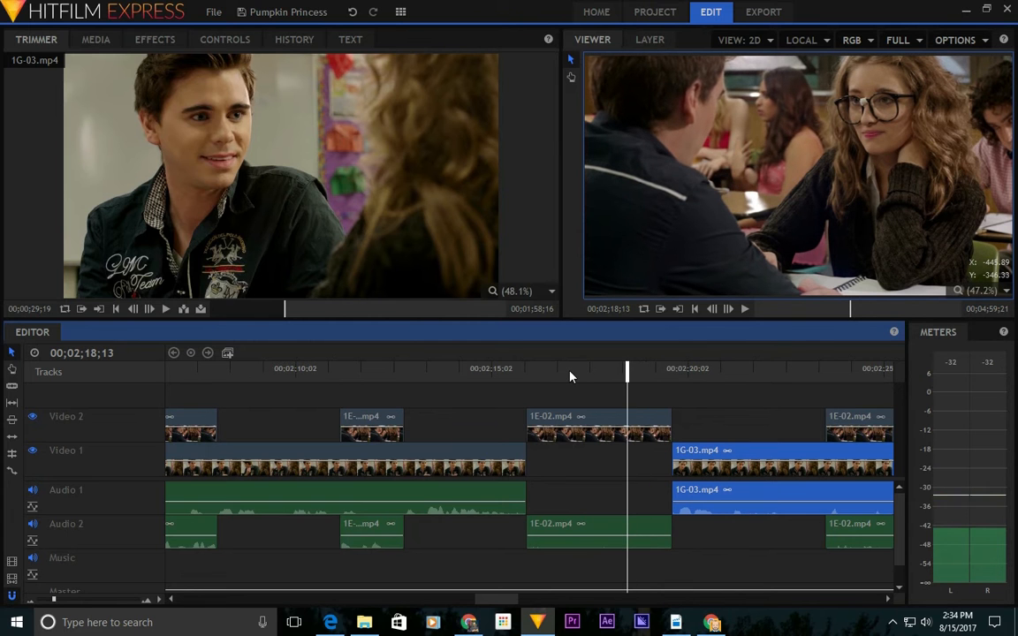
{"action": "left_click_drag", "start_coordinate": [671, 422], "coordinate": [621, 425]}
{"action": "left_click_drag", "start_coordinate": [719, 446], "coordinate": [649, 450]}
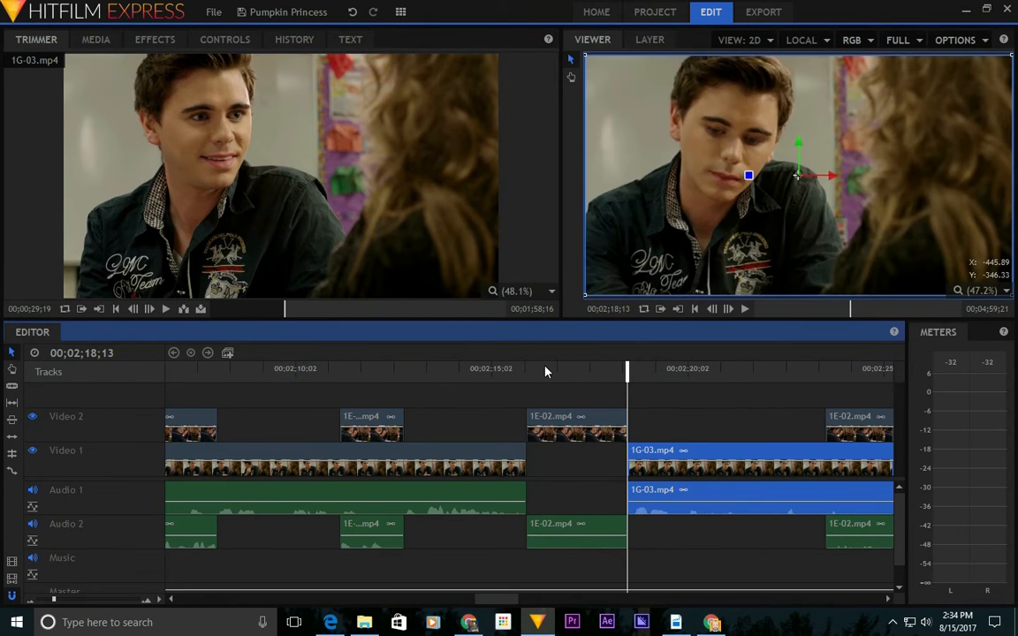
Play the cut into 1G-03.mp4, unlink the 1E-02.mp4 clip before it, extend only its video about 1.3 seconds and play it again.
{"action": "left_click", "coordinate": [543, 370]}
{"action": "key", "text": "space"}
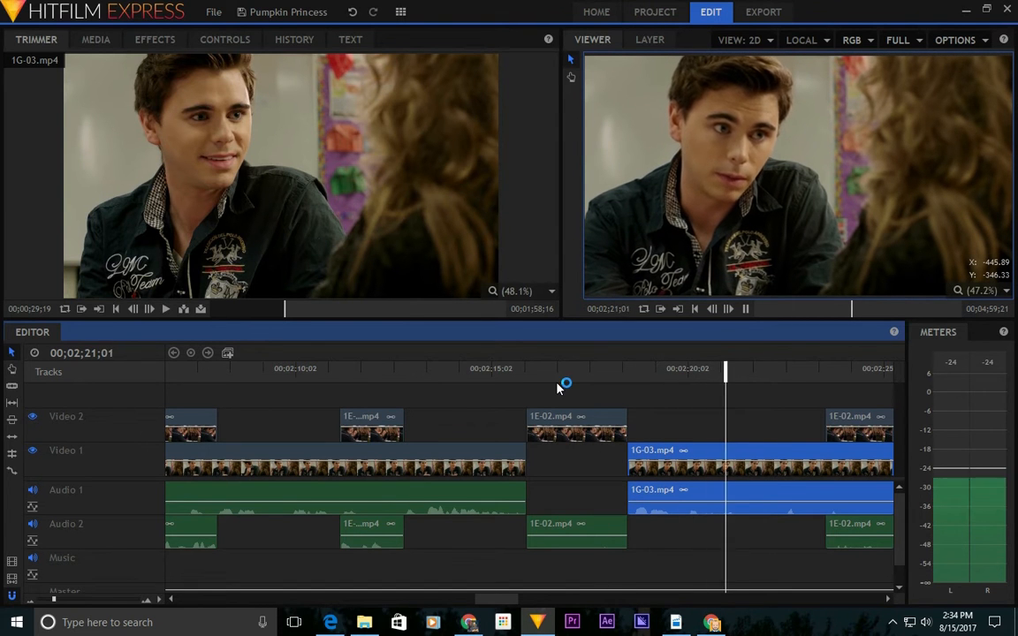
{"action": "key", "text": "space"}
{"action": "left_click", "coordinate": [649, 422]}
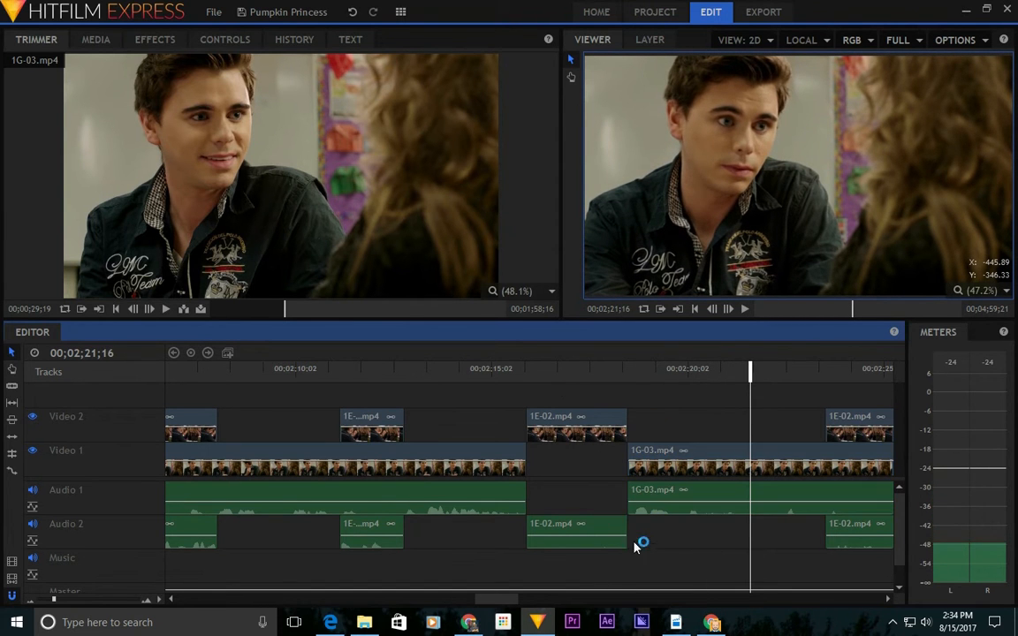
{"action": "right_click", "coordinate": [611, 419]}
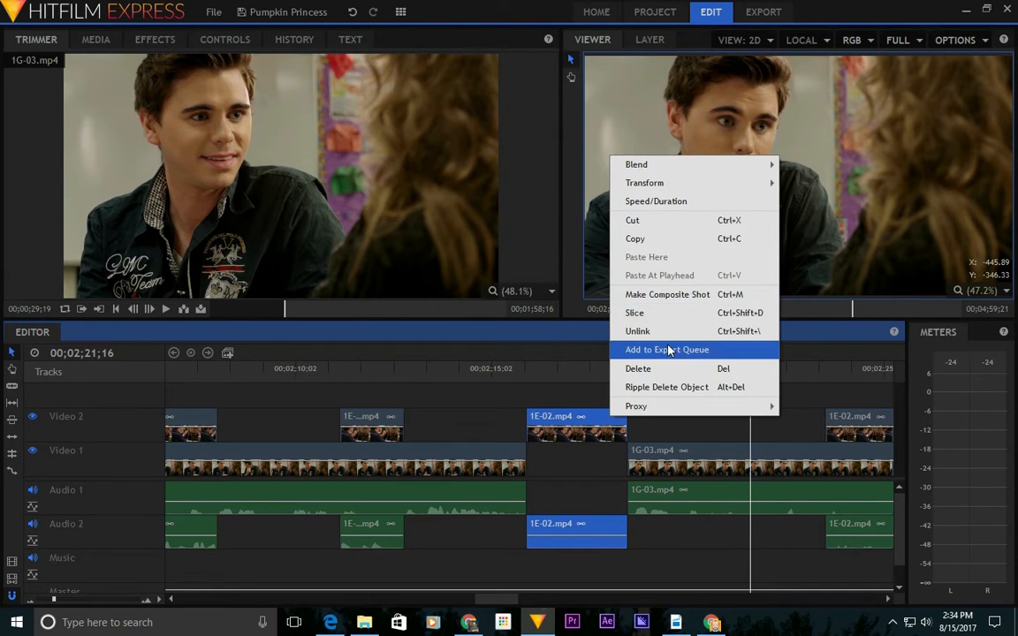
{"action": "left_click", "coordinate": [663, 331]}
{"action": "left_click_drag", "start_coordinate": [628, 420], "coordinate": [678, 421]}
{"action": "left_click", "coordinate": [611, 363]}
{"action": "key", "text": "space"}
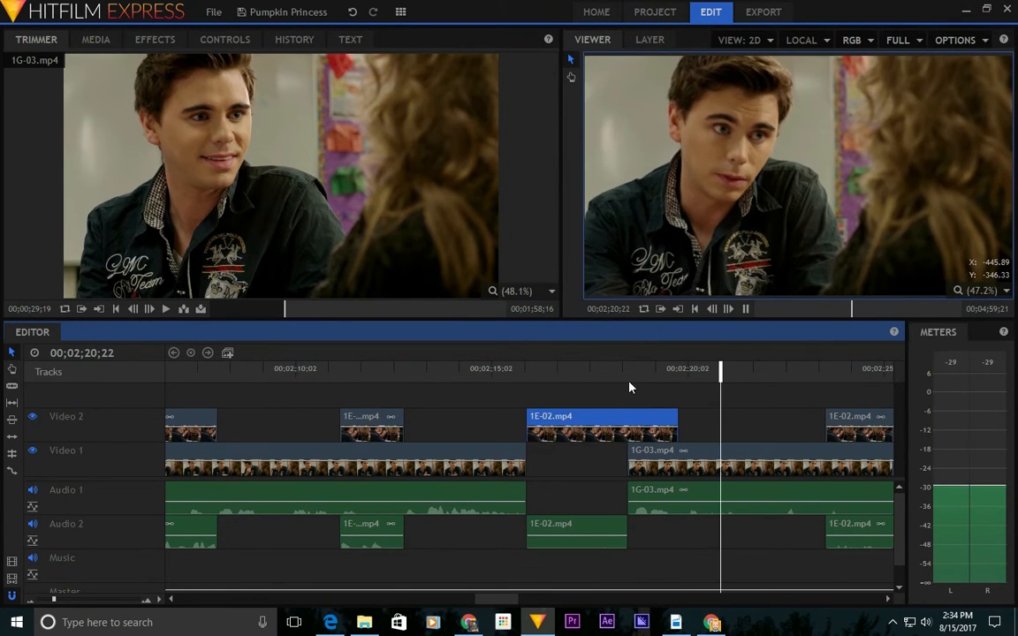
Shorten the extended 1E-02.mp4 video so it ends at 00;02;19;05 over the 1G-03.mp4 clip.
{"action": "left_click", "coordinate": [634, 374]}
{"action": "mouse_move", "coordinate": [634, 375]}
{"action": "left_mouse_down"}
{"action": "mouse_move", "coordinate": [666, 377]}
{"action": "mouse_move", "coordinate": [652, 377]}
{"action": "left_mouse_up"}
{"action": "left_click_drag", "start_coordinate": [682, 416], "coordinate": [653, 416]}
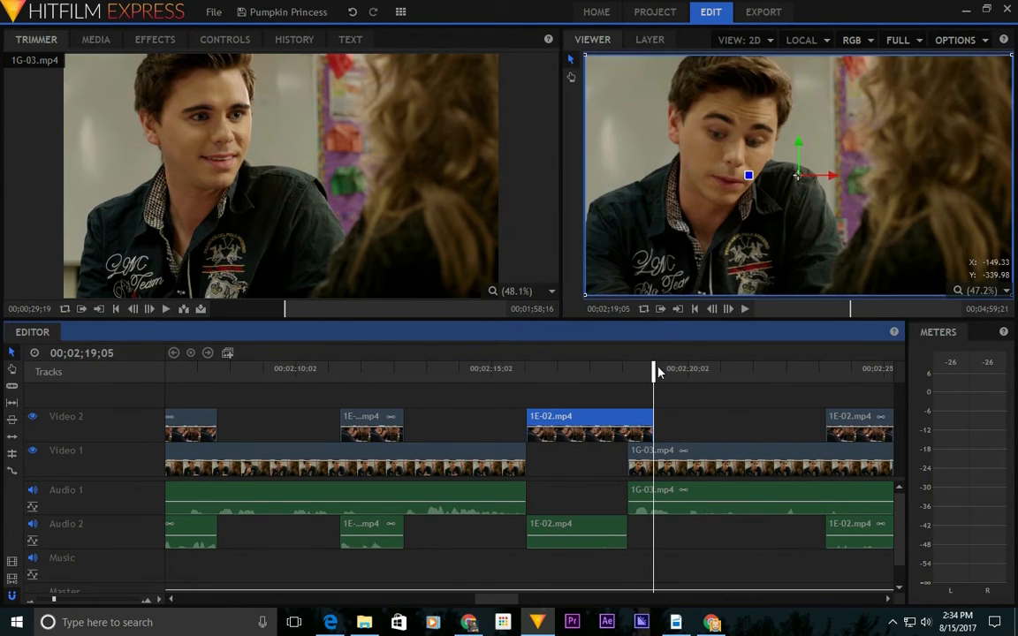
Step backward frame by frame through the 1E-02.mp4 overlap to examine the reaction before the cut.
{"action": "key", "text": "Left"}
{"action": "key", "text": "Left"}
{"action": "key", "text": "Left"}
{"action": "key", "text": "Left"}
{"action": "key", "text": "Left"}
{"action": "key", "text": "Left"}
{"action": "key", "text": "Left"}
{"action": "key", "text": "Left"}
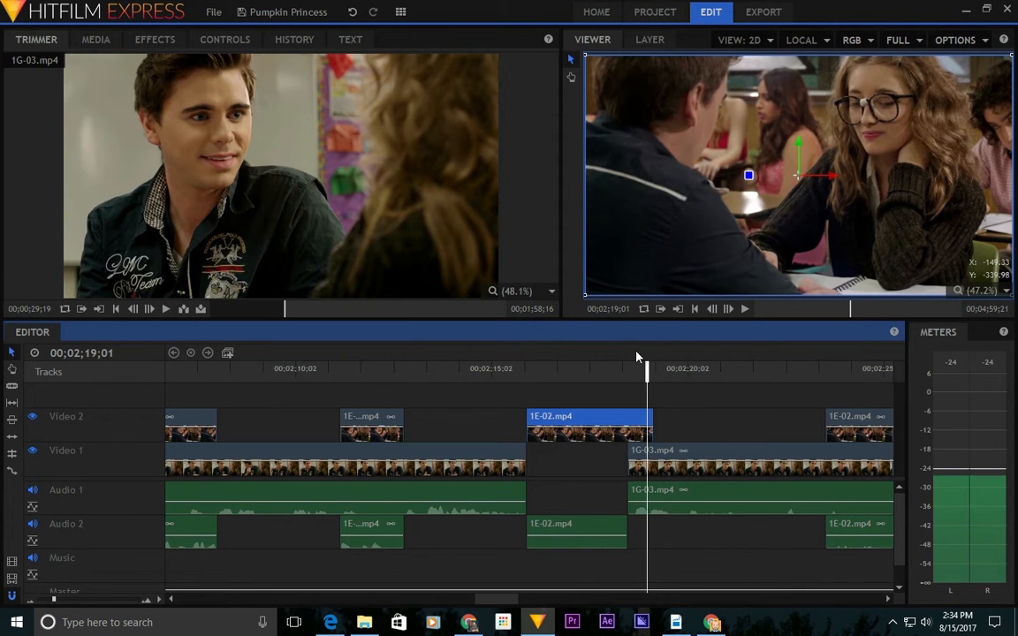
{"action": "key", "text": "Left"}
{"action": "key", "text": "Left"}
{"action": "key", "text": "Left"}
{"action": "key", "text": "Left"}
{"action": "key", "text": "Left"}
{"action": "key", "text": "Left"}
{"action": "key", "text": "Left"}
{"action": "key", "text": "Left"}
{"action": "key", "text": "Left"}
{"action": "key", "text": "Left"}
{"action": "key", "text": "Left"}
{"action": "key", "text": "Left"}
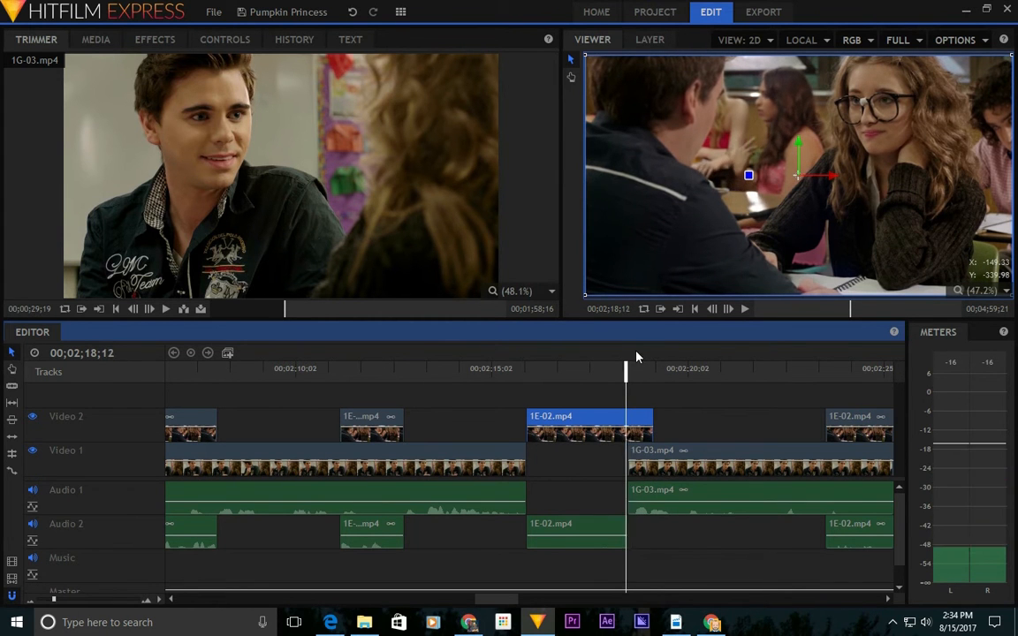
Play the overlapping cut from 1E-02.mp4 to 1G-03.mp4, first closely and again from about 00;02;15;00.
{"action": "left_click", "coordinate": [591, 374]}
{"action": "key", "text": "space"}
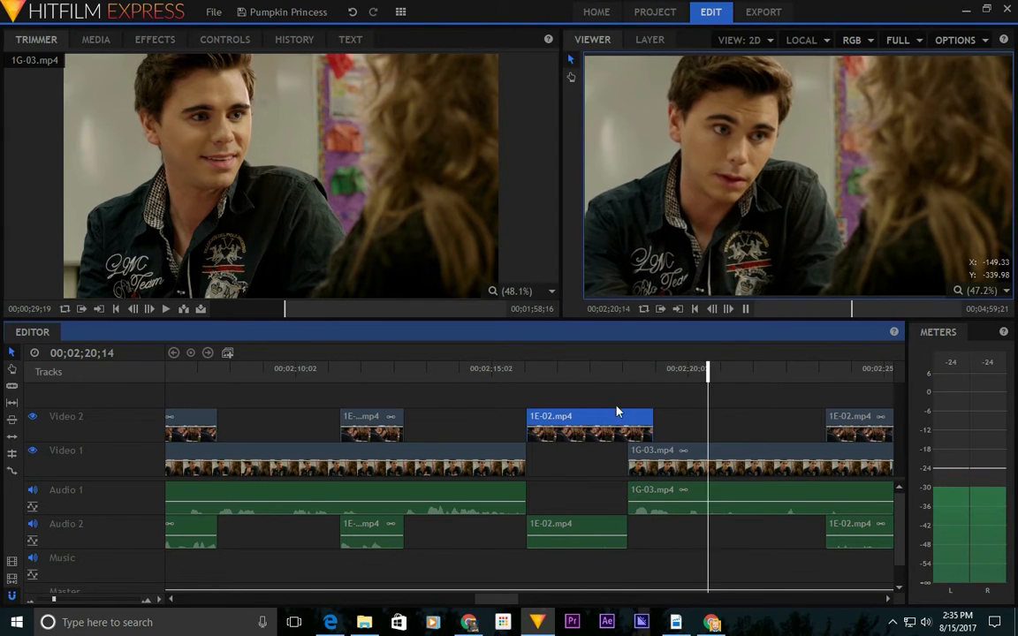
{"action": "key", "text": "space"}
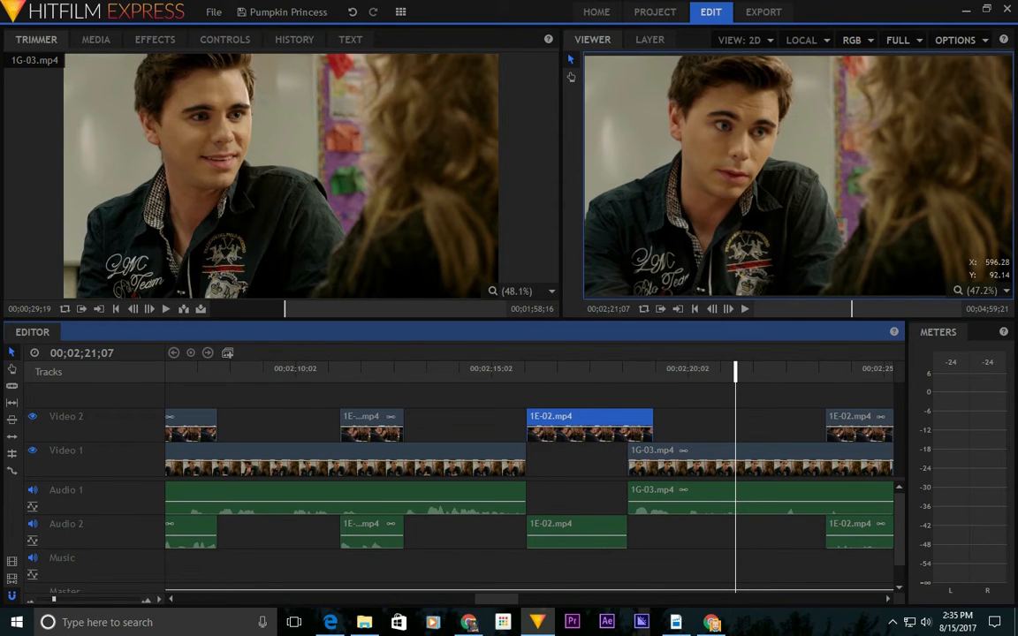
{"action": "left_click", "coordinate": [488, 378]}
{"action": "key", "text": "space"}
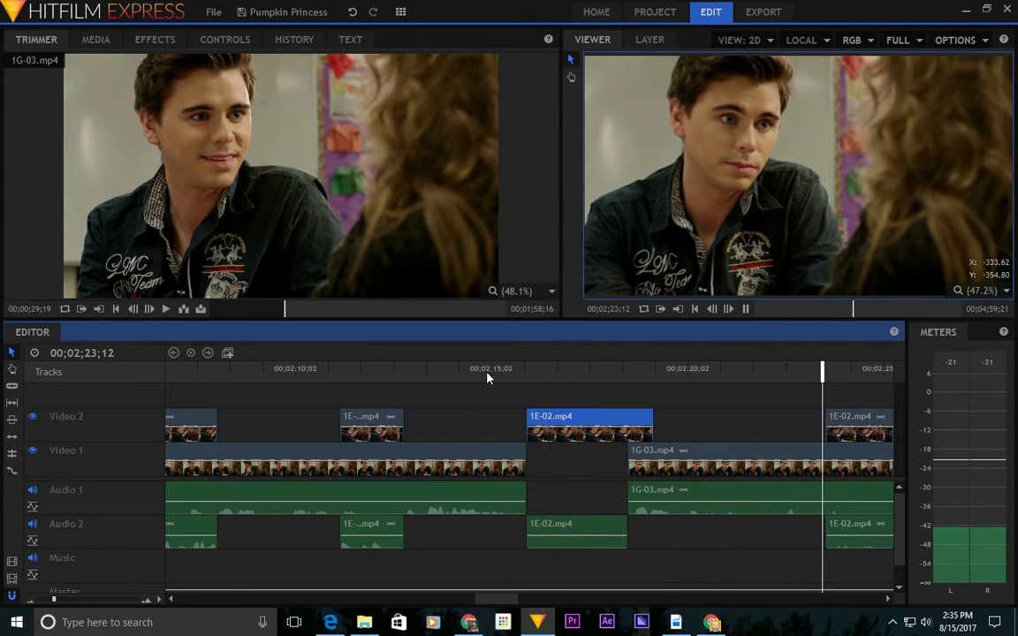
{"action": "key", "text": "space"}
Find the end of the spoken line in the last 1G-03.mp4 clip, slice it at 00;02;22;21 and delete the remainder.
{"action": "left_click_drag", "start_coordinate": [826, 371], "coordinate": [684, 373]}
{"action": "key", "text": "space"}
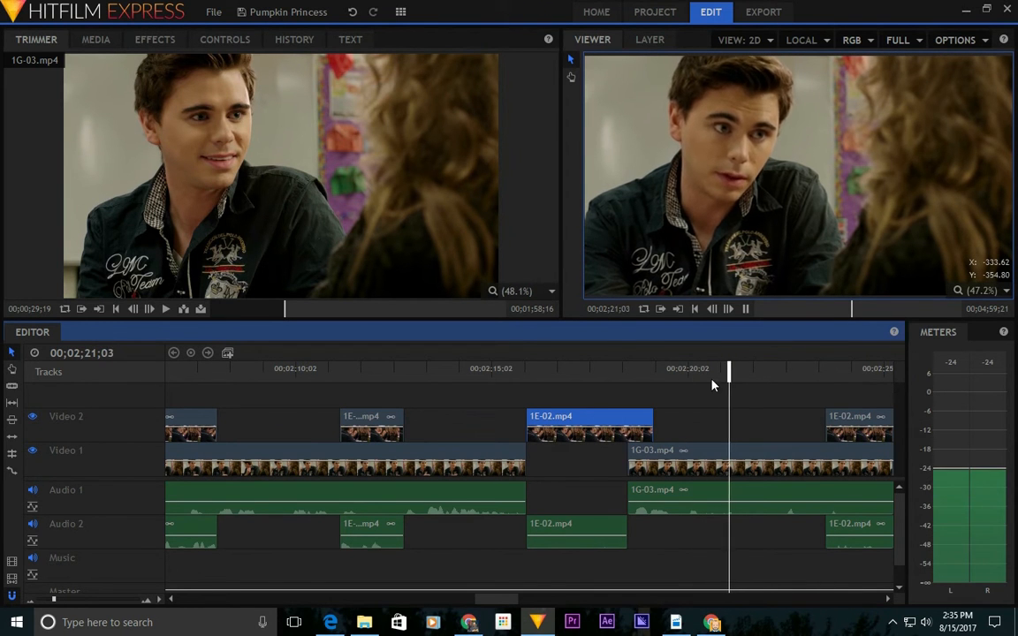
{"action": "key", "text": "space"}
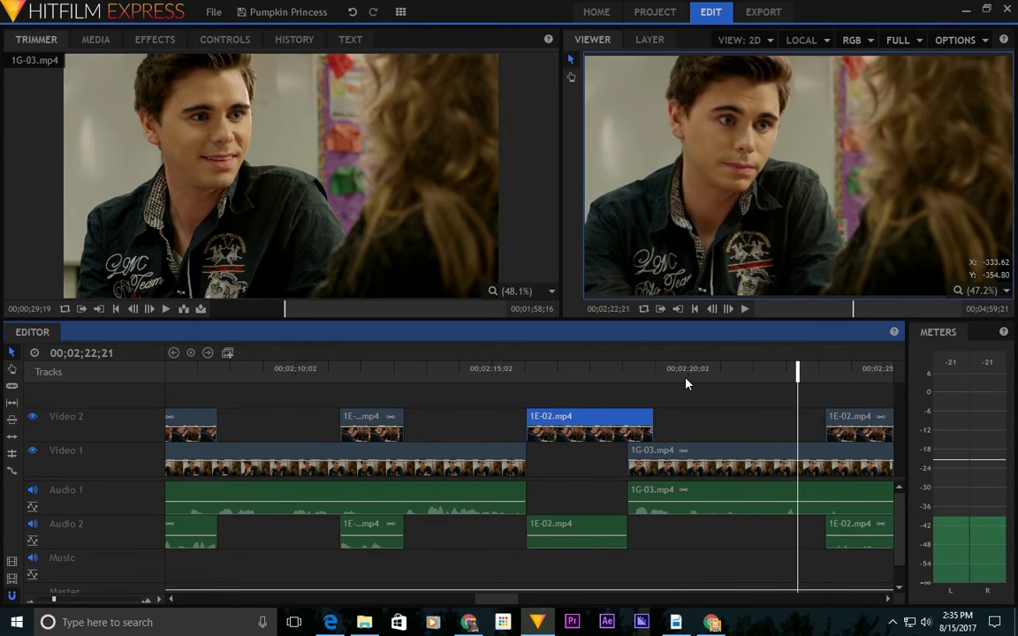
{"action": "left_click", "coordinate": [813, 462]}
{"action": "key", "text": "ctrl+shift+d"}
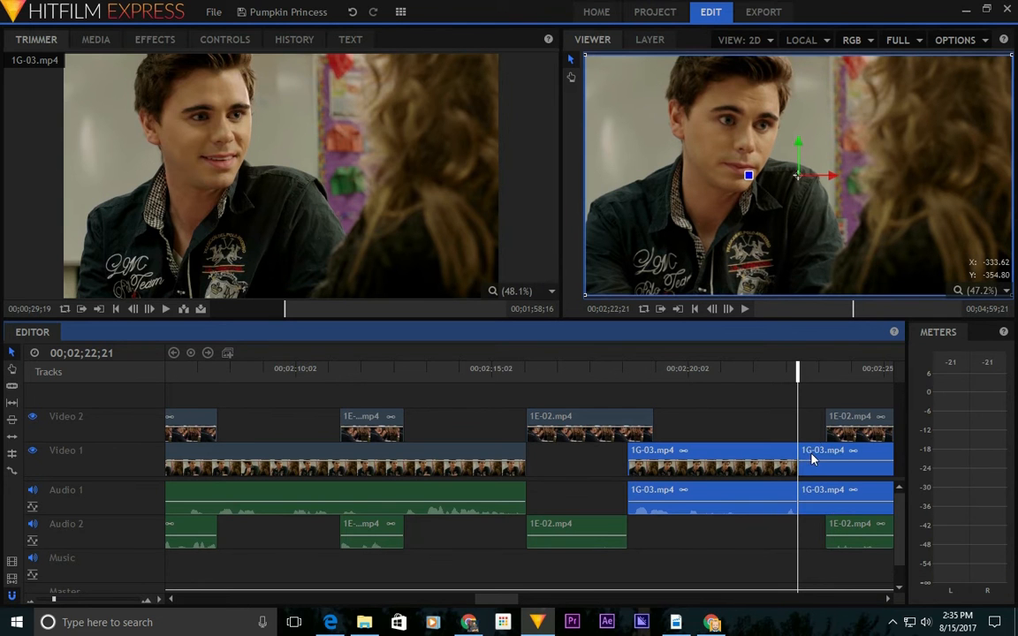
{"action": "left_click", "coordinate": [814, 456]}
{"action": "key", "text": "Delete"}
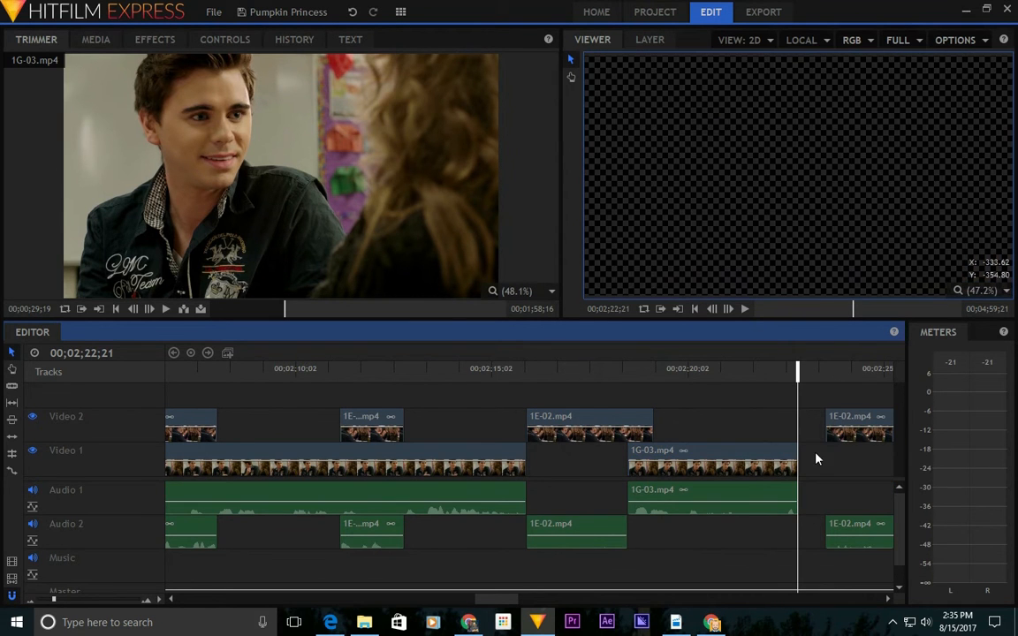
Move the next 1E-02.mp4 clip earlier over 1G-03.mp4, play it and shift it slightly later for the response's timing.
{"action": "left_click_drag", "start_coordinate": [878, 415], "coordinate": [736, 415]}
{"action": "left_click", "coordinate": [749, 373]}
{"action": "key", "text": "space"}
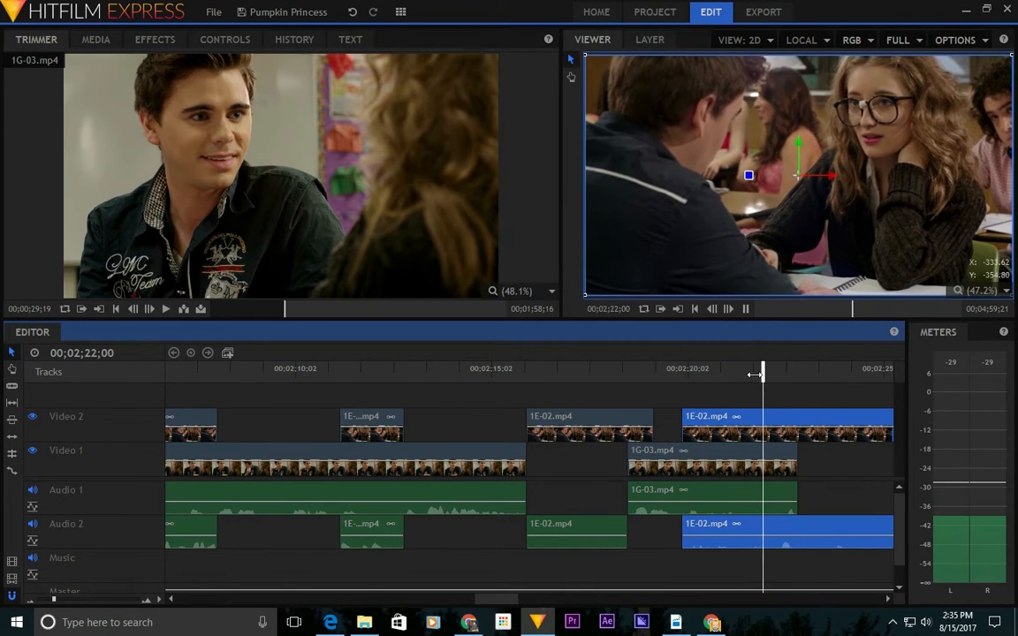
{"action": "key", "text": "space"}
{"action": "left_click_drag", "start_coordinate": [767, 427], "coordinate": [802, 416]}
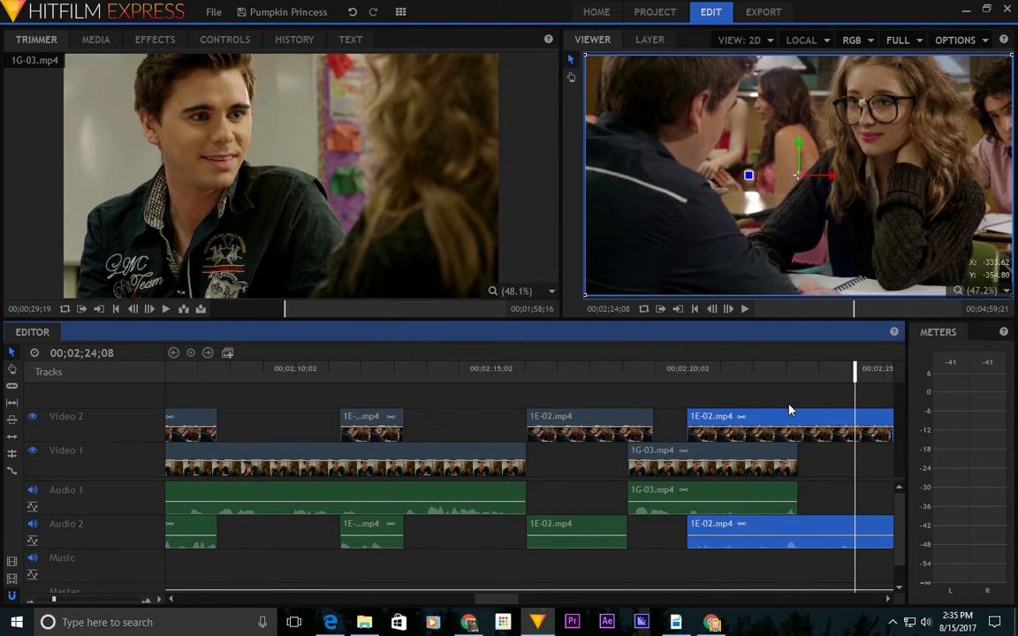
Adjust the end of 1G-03.mp4 to about 00;02;23;08 and trim the start of the following 1E-02.mp4 to about 00;02;22;12.
{"action": "left_click_drag", "start_coordinate": [797, 458], "coordinate": [783, 458]}
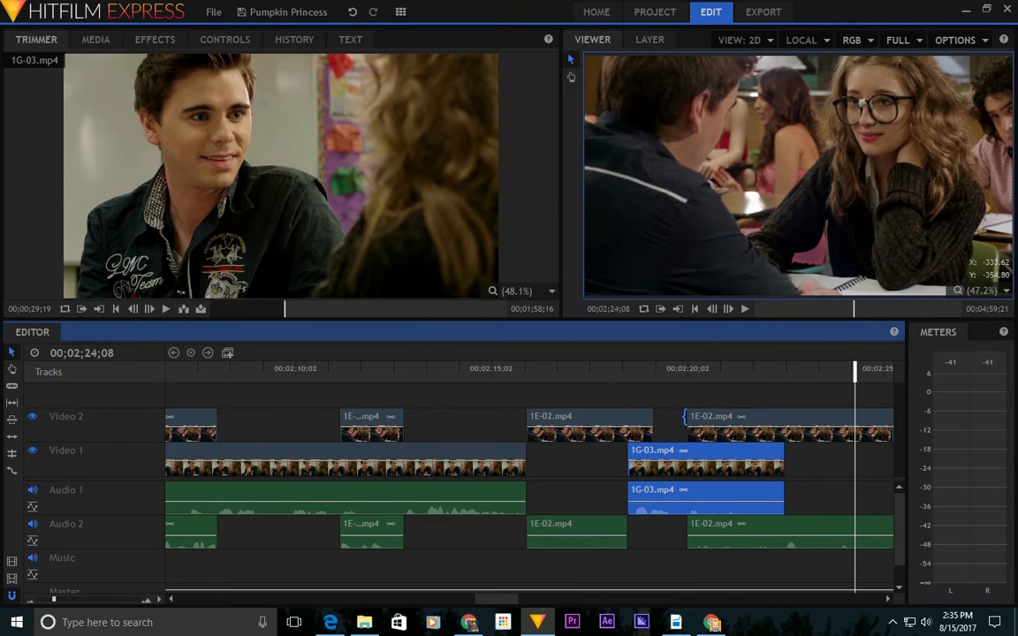
{"action": "left_click", "coordinate": [737, 393]}
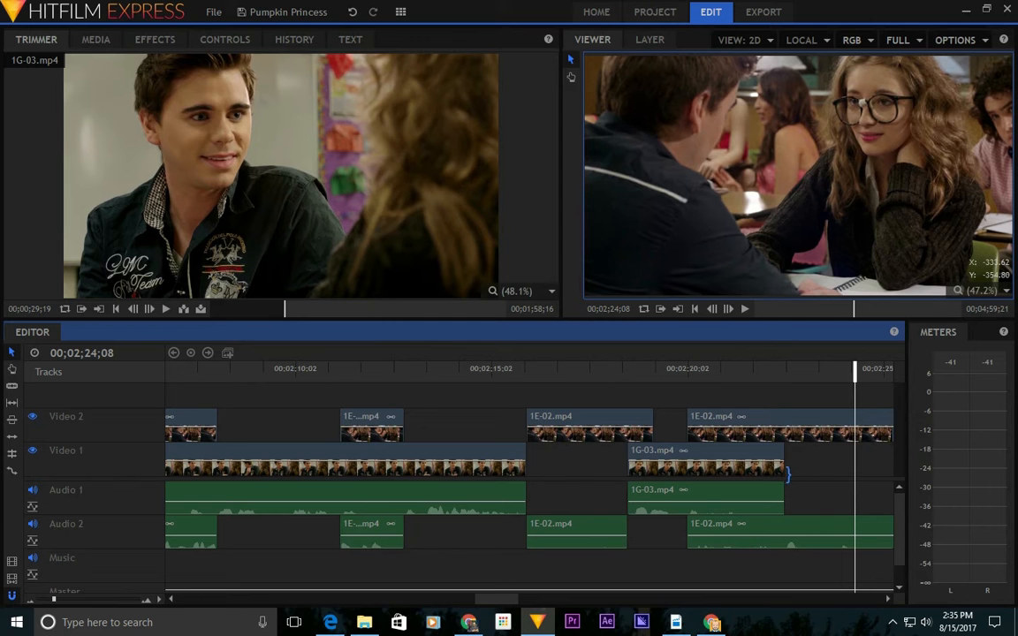
{"action": "left_click_drag", "start_coordinate": [787, 459], "coordinate": [813, 460]}
{"action": "left_click_drag", "start_coordinate": [692, 530], "coordinate": [781, 541]}
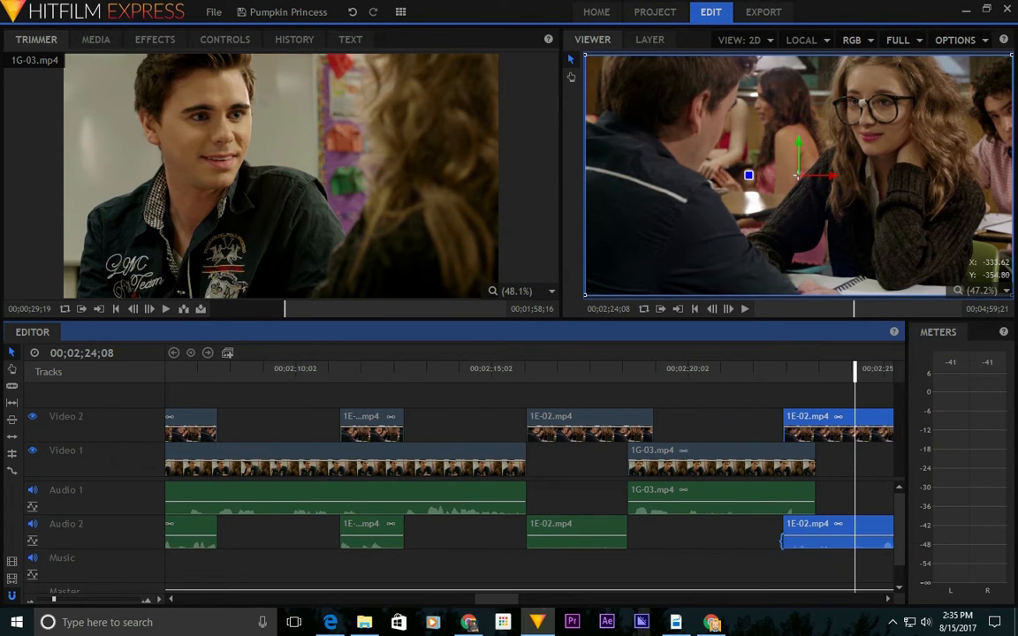
Unlink the 1G-03.mp4 clip, trim its audio end to the start of 1E-02.mp4, and unlink that 1E-02.mp4 clip too.
{"action": "right_click", "coordinate": [802, 496]}
{"action": "left_click", "coordinate": [834, 408]}
{"action": "left_click_drag", "start_coordinate": [813, 500], "coordinate": [782, 500]}
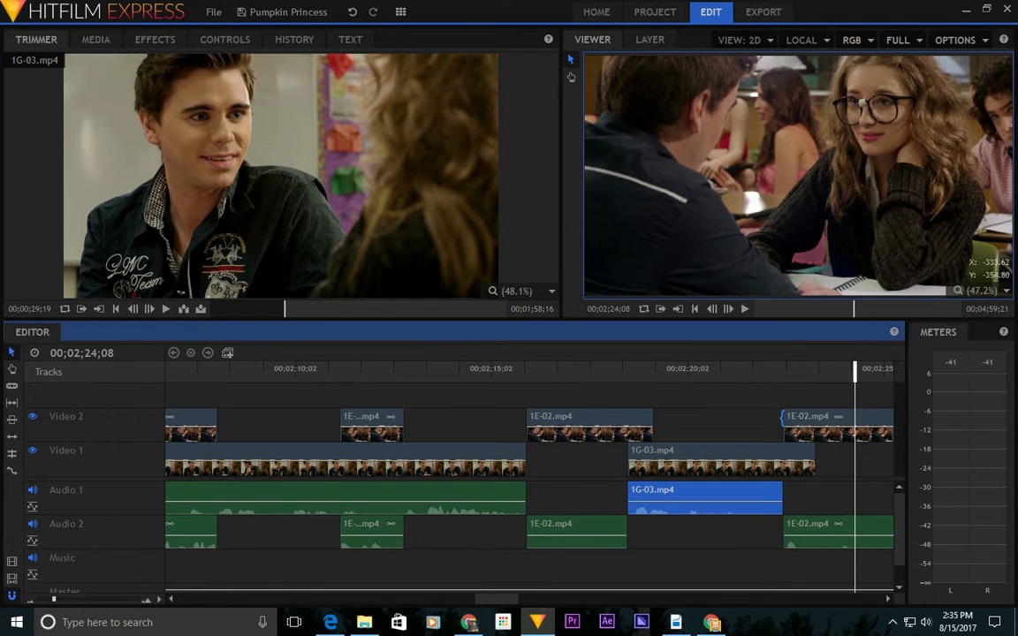
{"action": "right_click", "coordinate": [795, 417]}
{"action": "left_click", "coordinate": [833, 352]}
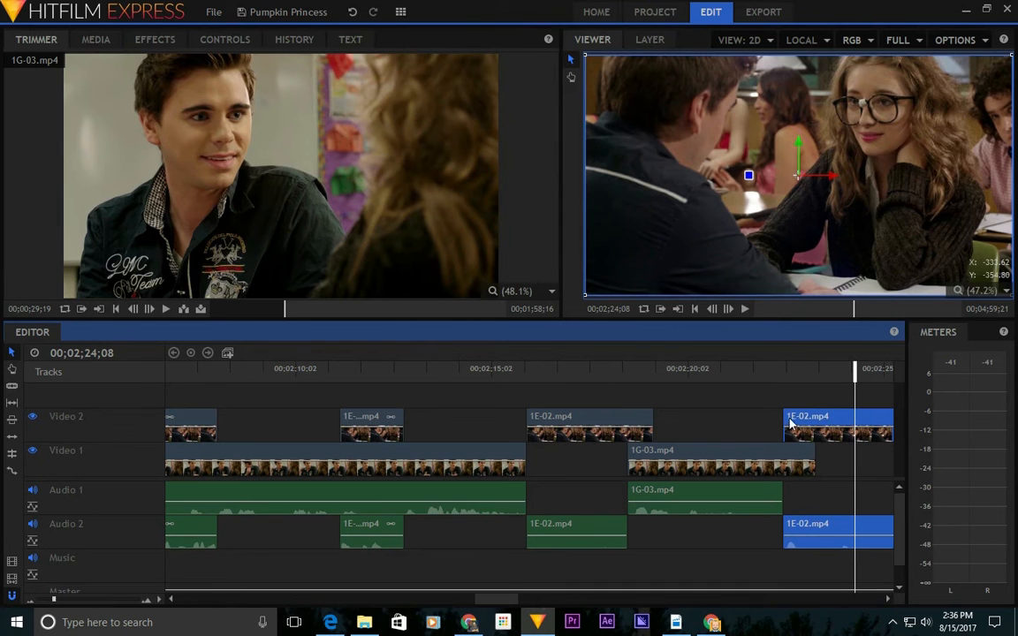
Try to trim the 1E-02.mp4 start to the end of 1G-03.mp4, shift its audio earlier and review the overlap.
{"action": "left_click_drag", "start_coordinate": [782, 417], "coordinate": [816, 432]}
{"action": "left_click", "coordinate": [770, 371]}
{"action": "left_click", "coordinate": [839, 495]}
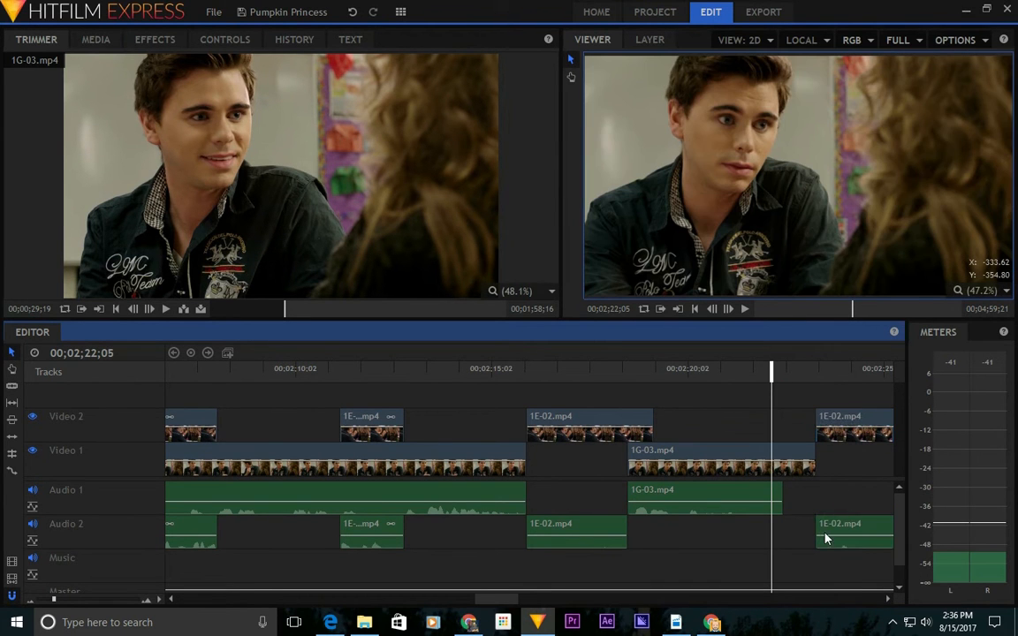
{"action": "left_click_drag", "start_coordinate": [813, 535], "coordinate": [787, 539]}
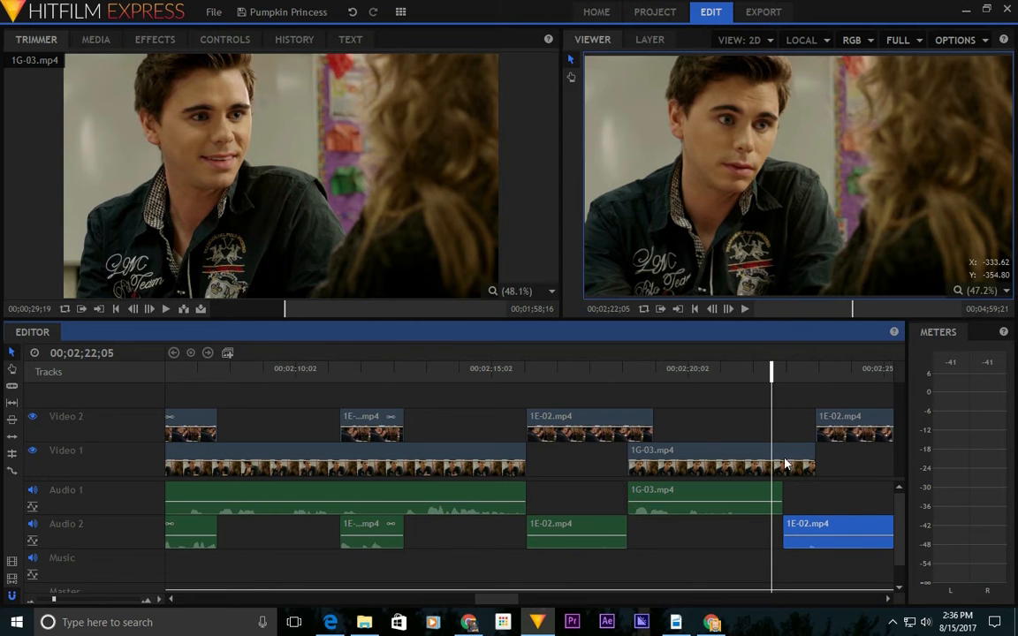
{"action": "key", "text": "space"}
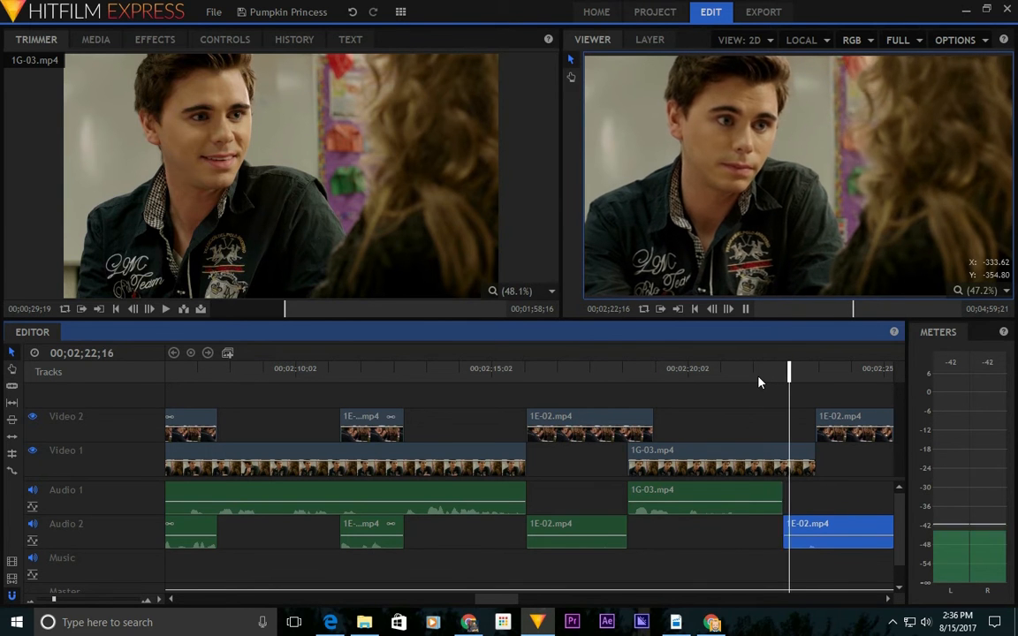
{"action": "key", "text": "space"}
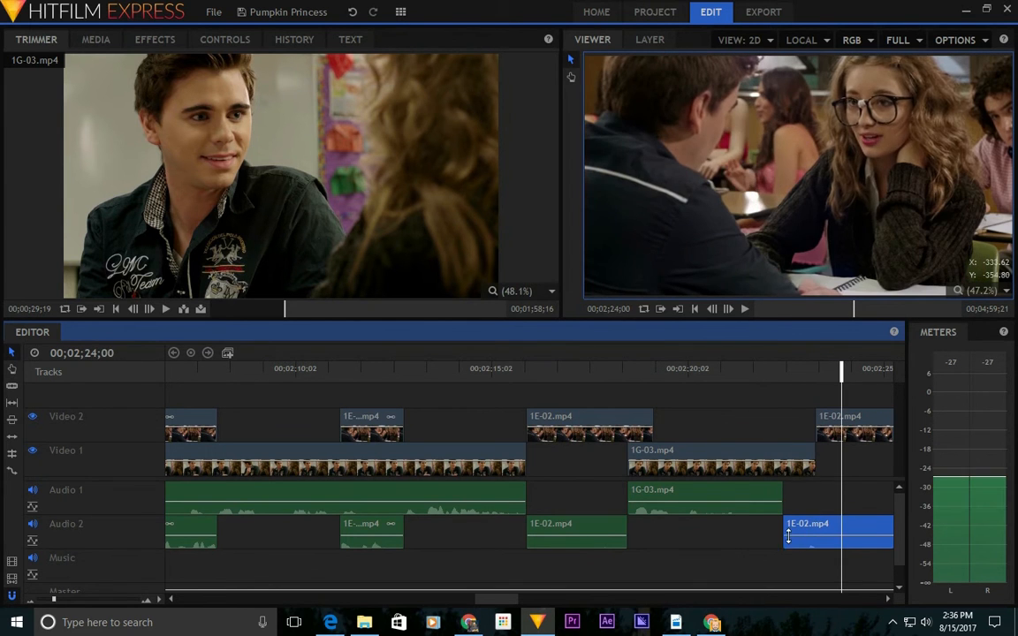
{"action": "left_click_drag", "start_coordinate": [779, 527], "coordinate": [764, 530]}
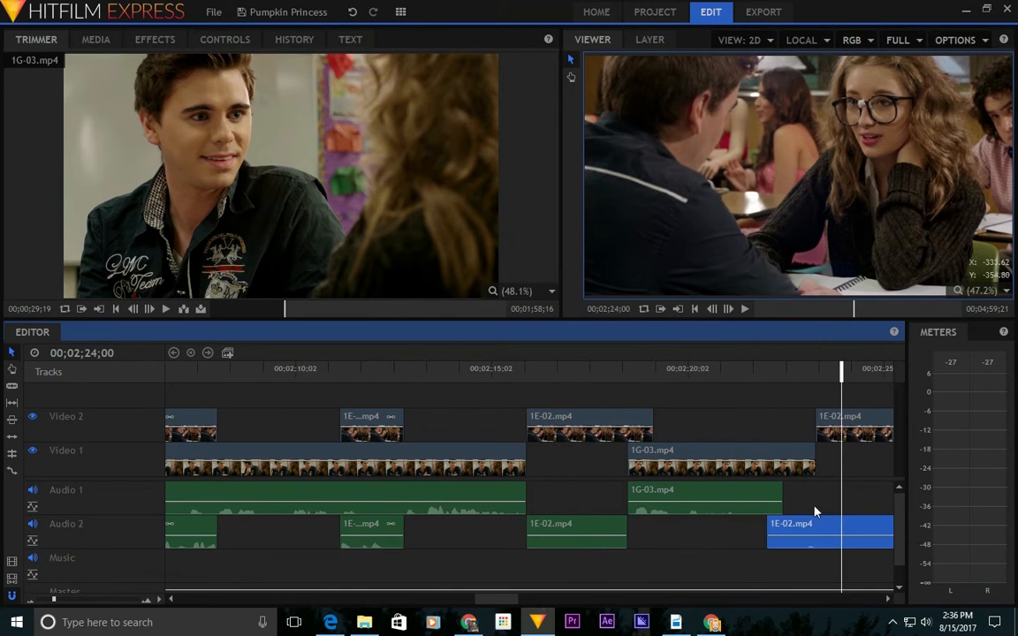
{"action": "left_click", "coordinate": [748, 374]}
{"action": "key", "text": "space"}
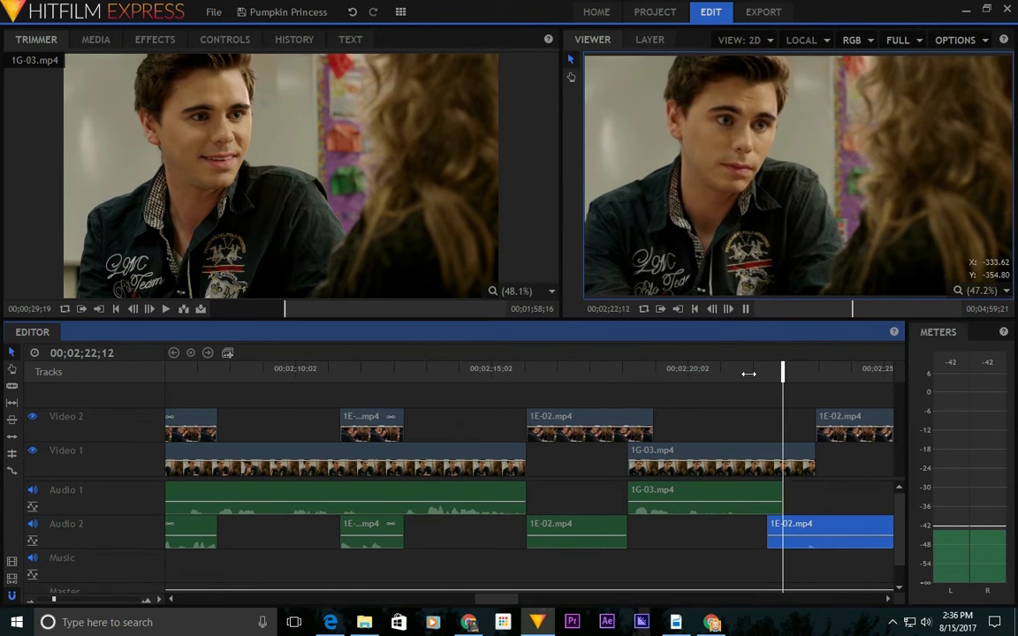
{"action": "key", "text": "space"}
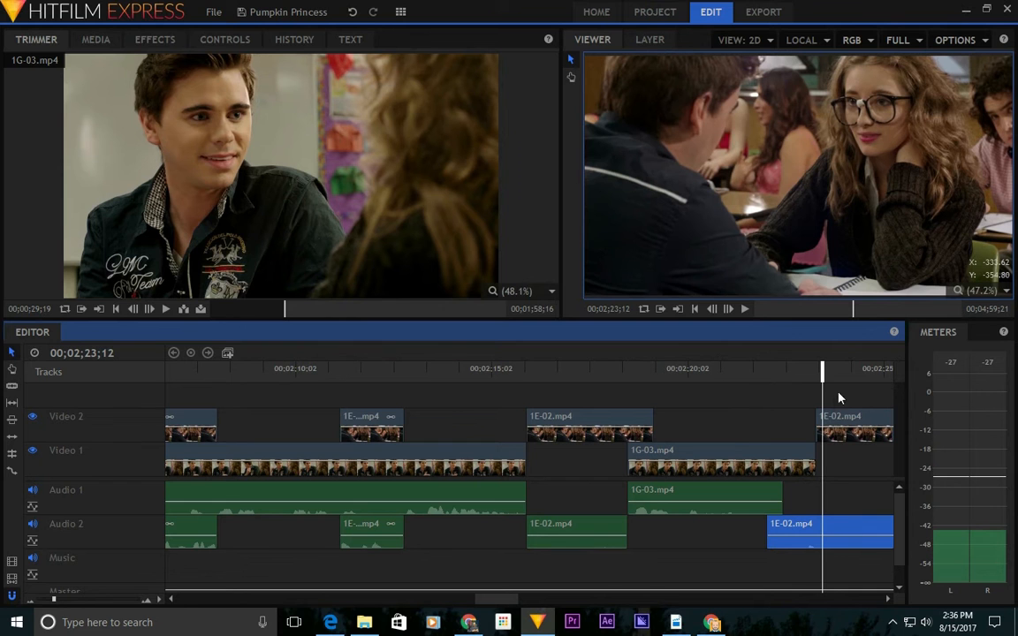
Undo the last audio shifts and the start trim of the 1E-02.mp4 clip.
{"action": "key", "text": "ctrl+z"}
{"action": "key", "text": "ctrl+z"}
{"action": "key", "text": "ctrl+z"}
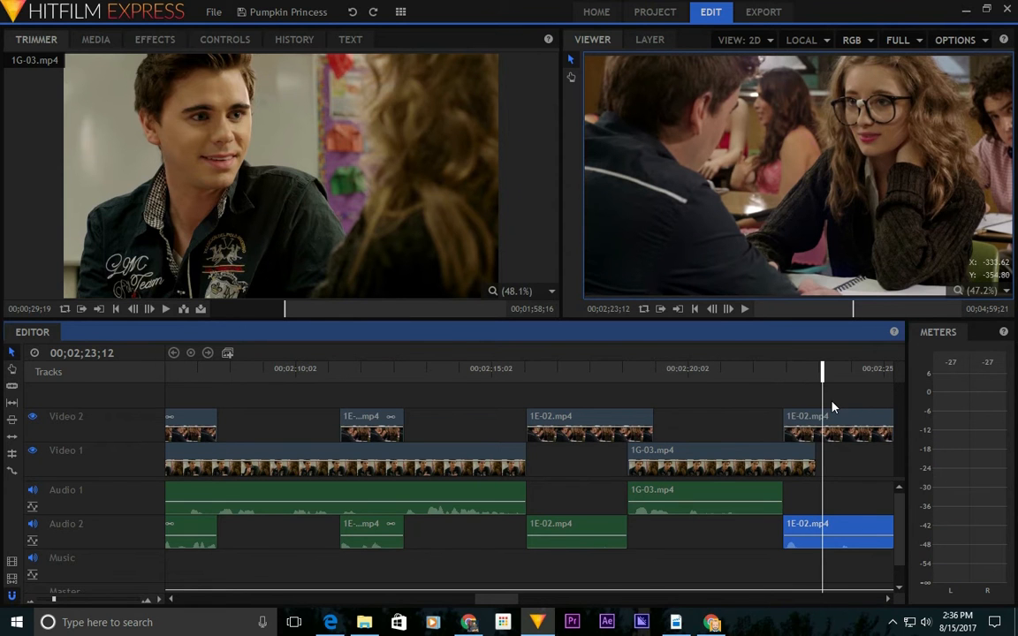
Trim only the video start of the last 1E-02.mp4 clip to the end of the 1G-03.mp4 video.
{"action": "left_click", "coordinate": [800, 426]}
{"action": "right_click", "coordinate": [806, 422]}
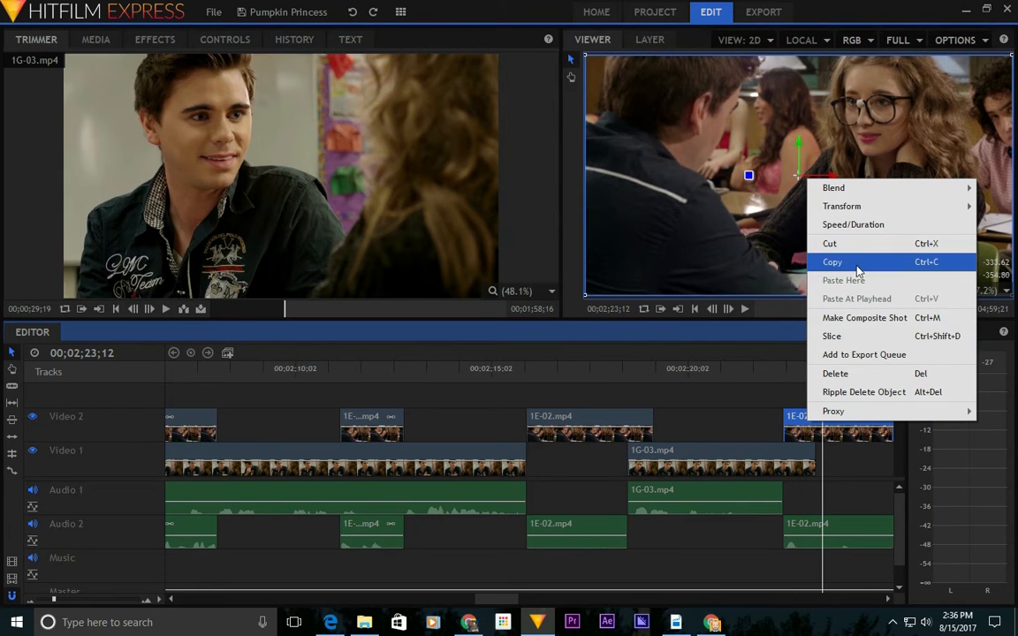
{"action": "left_click", "coordinate": [779, 418]}
{"action": "left_click_drag", "start_coordinate": [779, 424], "coordinate": [816, 430]}
Play from just before the new 1E-02.mp4 cut through the following dialogue to about 00;02;37;10.
{"action": "left_click", "coordinate": [753, 368]}
{"action": "key", "text": "space"}
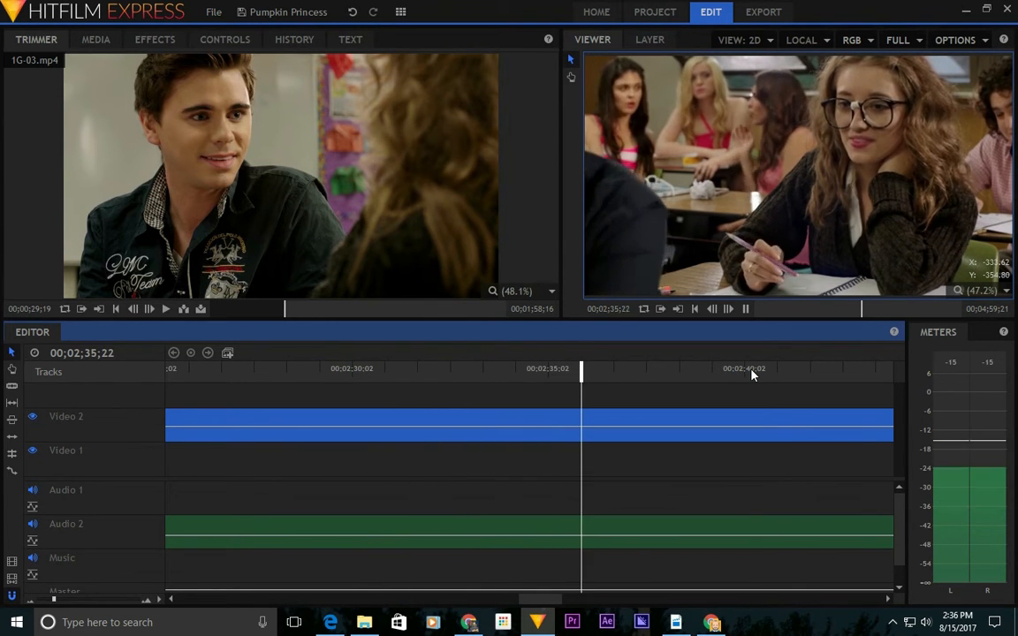
{"action": "key", "text": "space"}
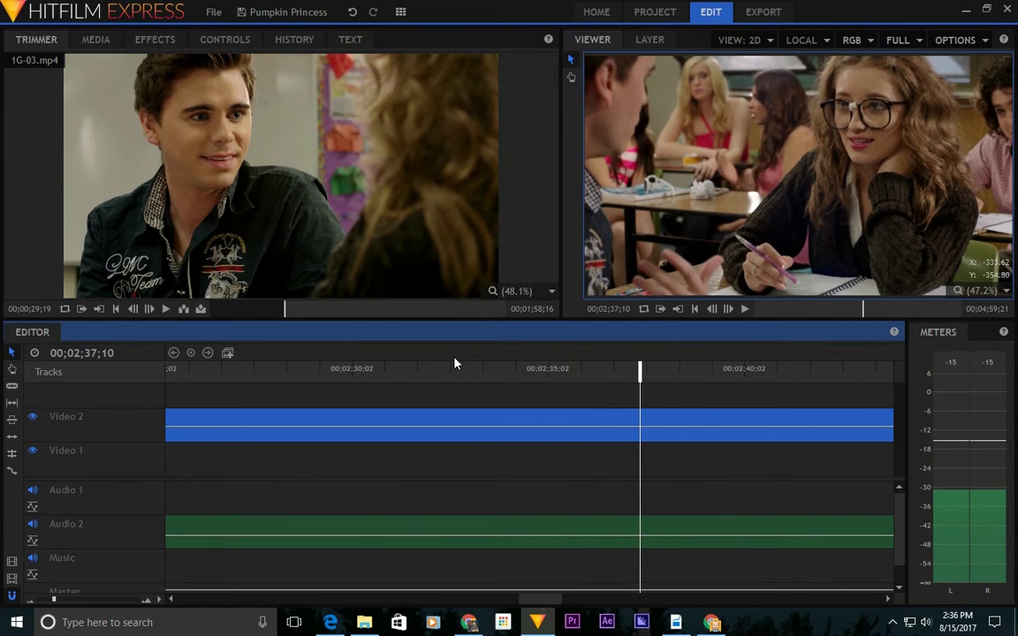
Link the last 1E-02.mp4 video and audio clips together and play the section from about 00;02;21;04 to 00;02;28;02.
{"action": "left_click_drag", "start_coordinate": [536, 599], "coordinate": [521, 600]}
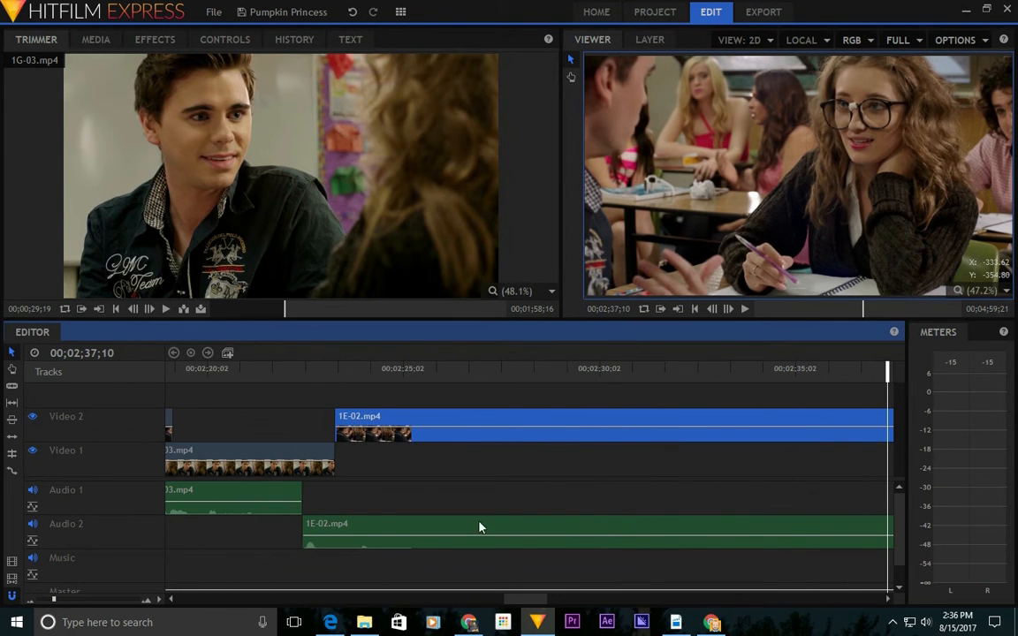
{"action": "left_click", "coordinate": [248, 368]}
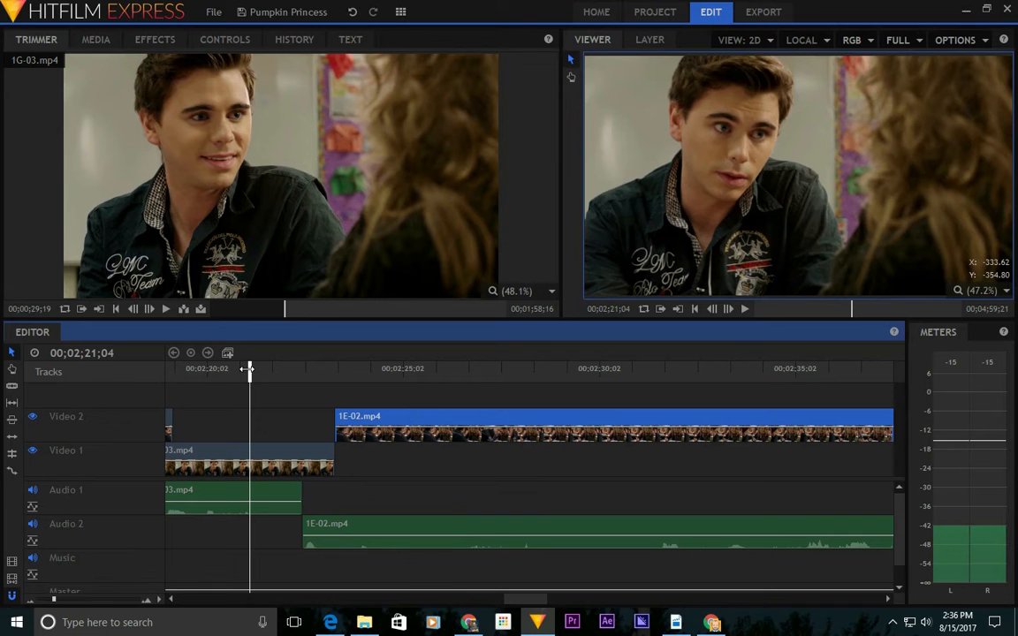
{"action": "left_click", "coordinate": [564, 532], "text": "ctrl"}
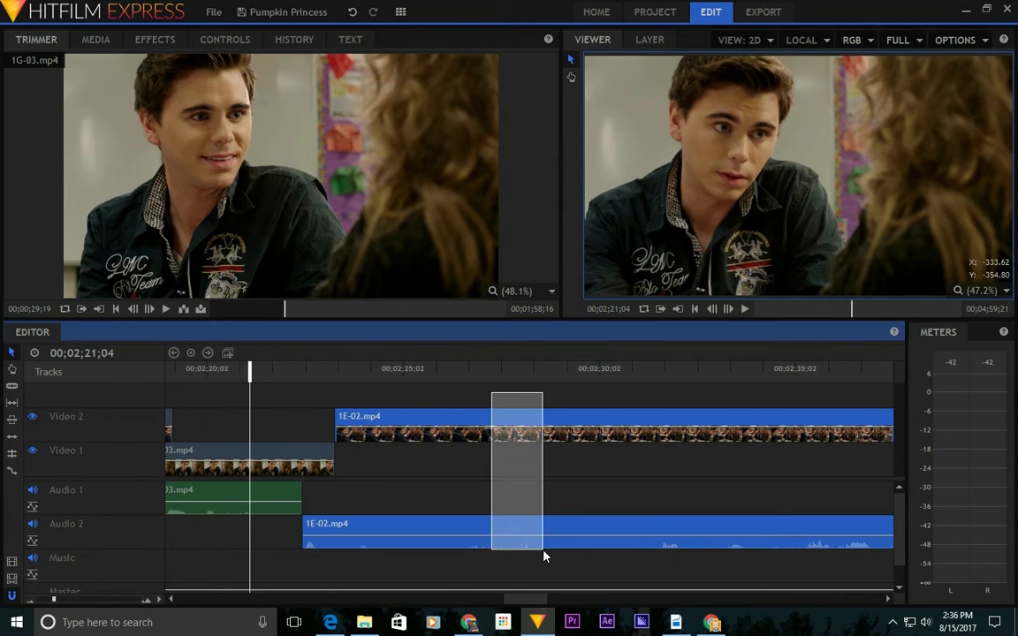
{"action": "right_click", "coordinate": [566, 534]}
{"action": "left_click", "coordinate": [584, 442]}
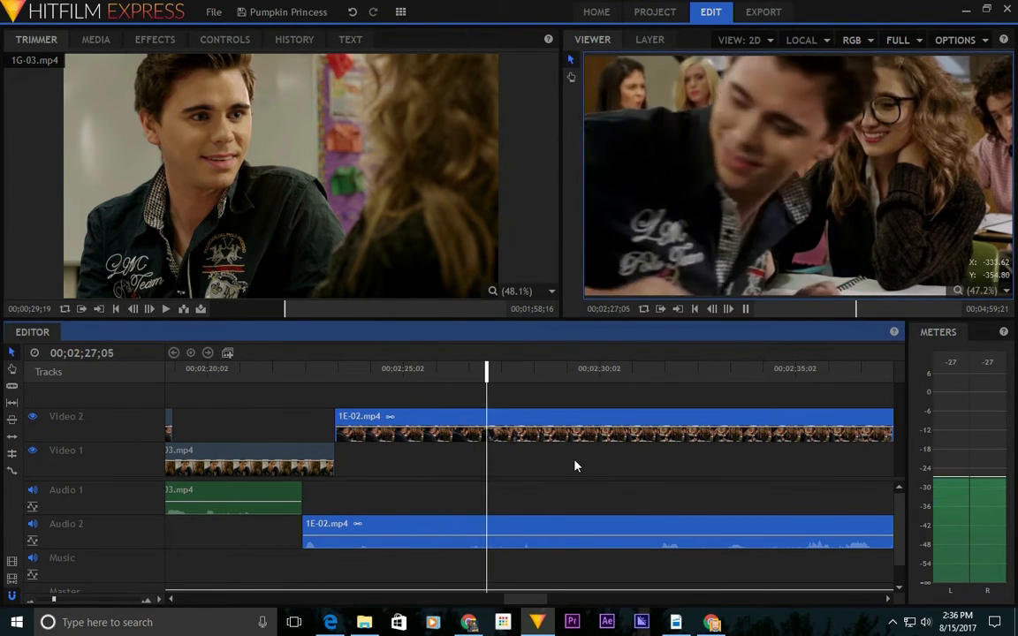
{"action": "key", "text": "space"}
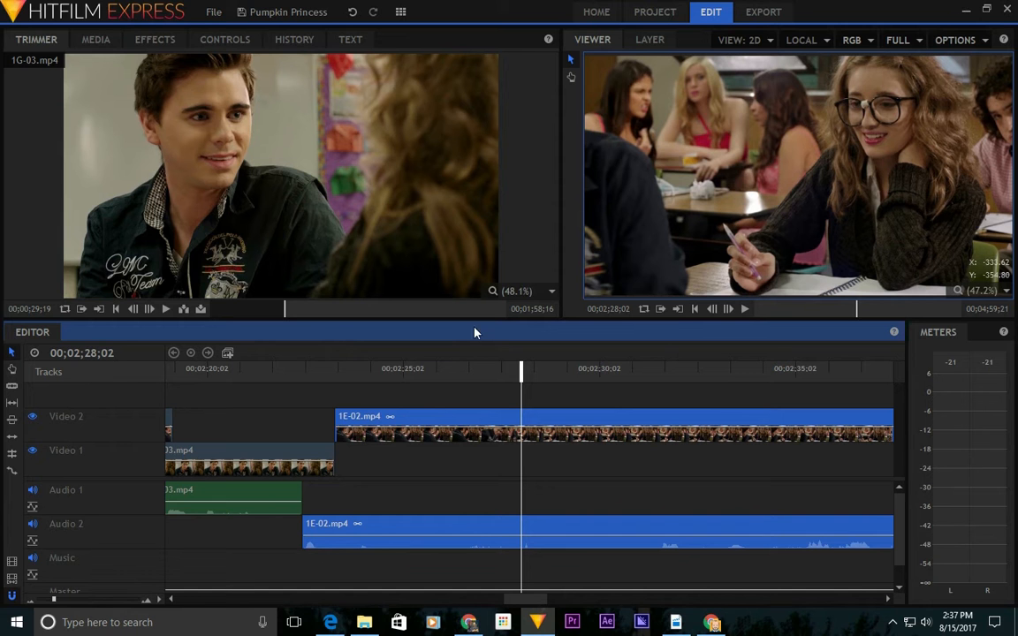
Examine the end of the 1G-03.mp4 source and several dialogue moments of 1E-03.mp4 between about 00;01;17 and 00;01;40.
{"action": "left_click_drag", "start_coordinate": [411, 311], "coordinate": [489, 311]}
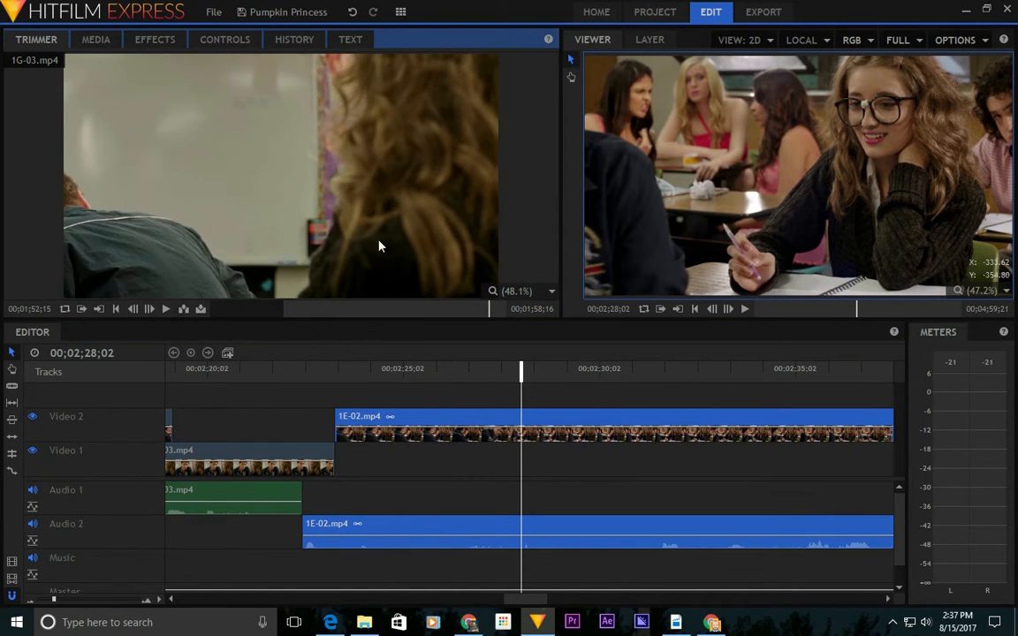
{"action": "left_click", "coordinate": [95, 40]}
{"action": "scroll", "coordinate": [235, 179], "scroll_direction": "up", "scroll_amount": 1}
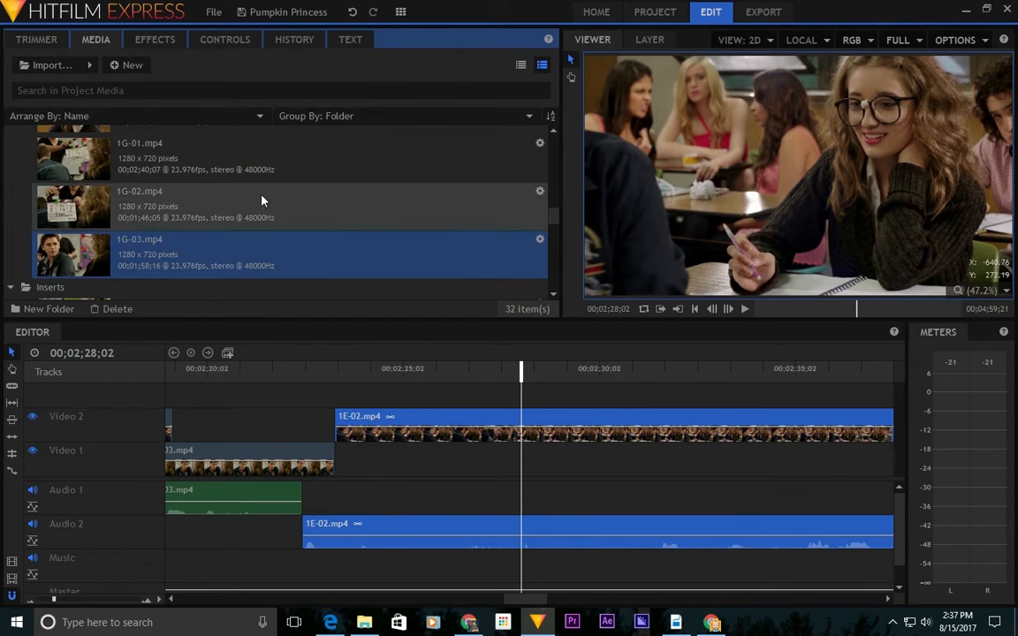
{"action": "double_click", "coordinate": [224, 259]}
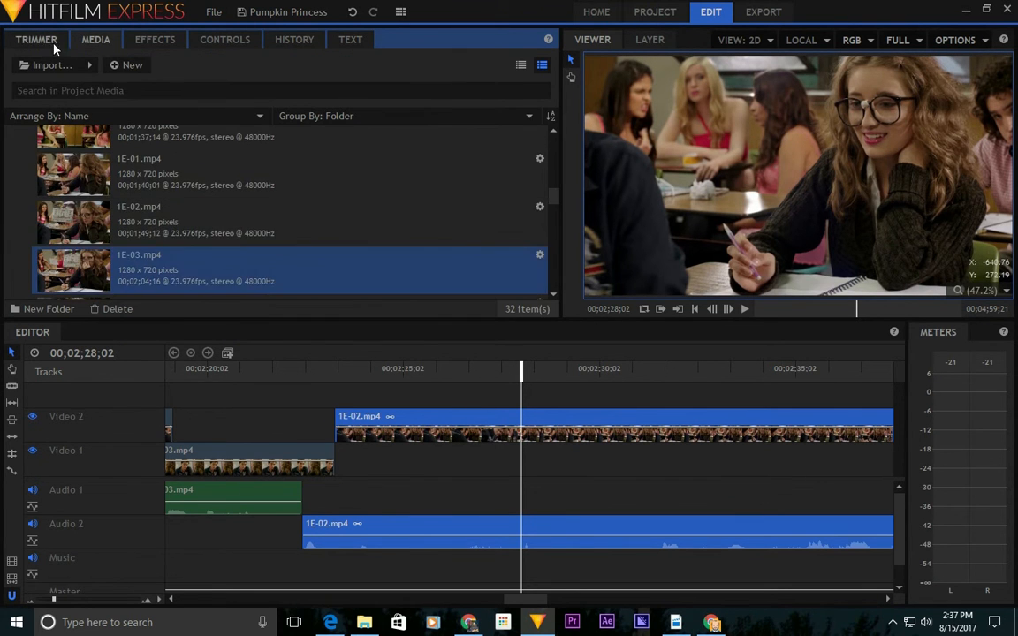
{"action": "mouse_move", "coordinate": [443, 309]}
{"action": "left_mouse_down"}
{"action": "mouse_move", "coordinate": [457, 311]}
{"action": "mouse_move", "coordinate": [447, 311]}
{"action": "left_mouse_up"}
{"action": "key", "text": "space"}
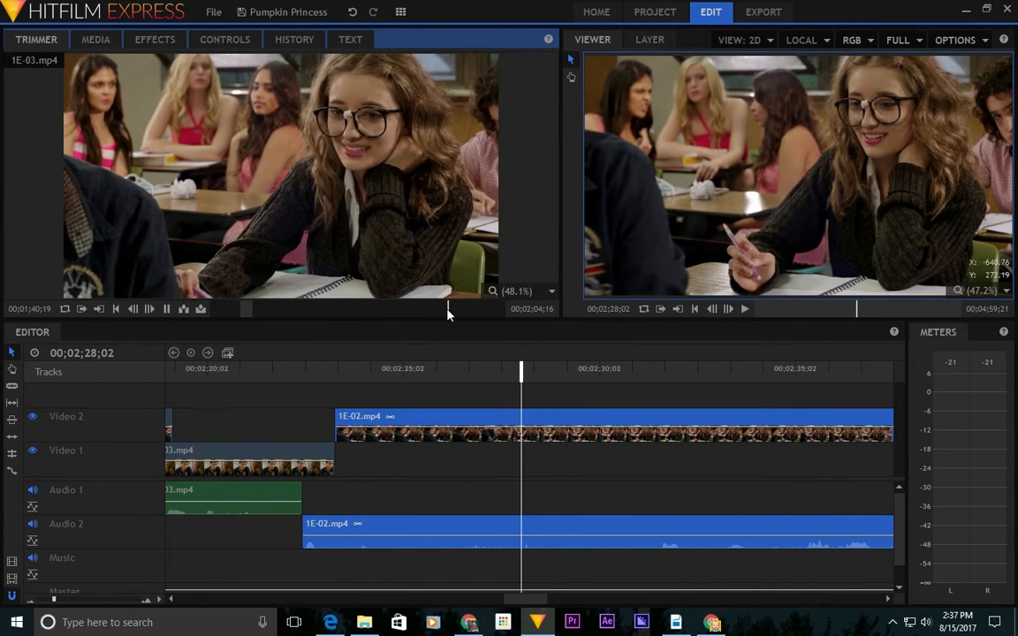
{"action": "key", "text": "space"}
{"action": "left_click", "coordinate": [422, 310]}
{"action": "key", "text": "space"}
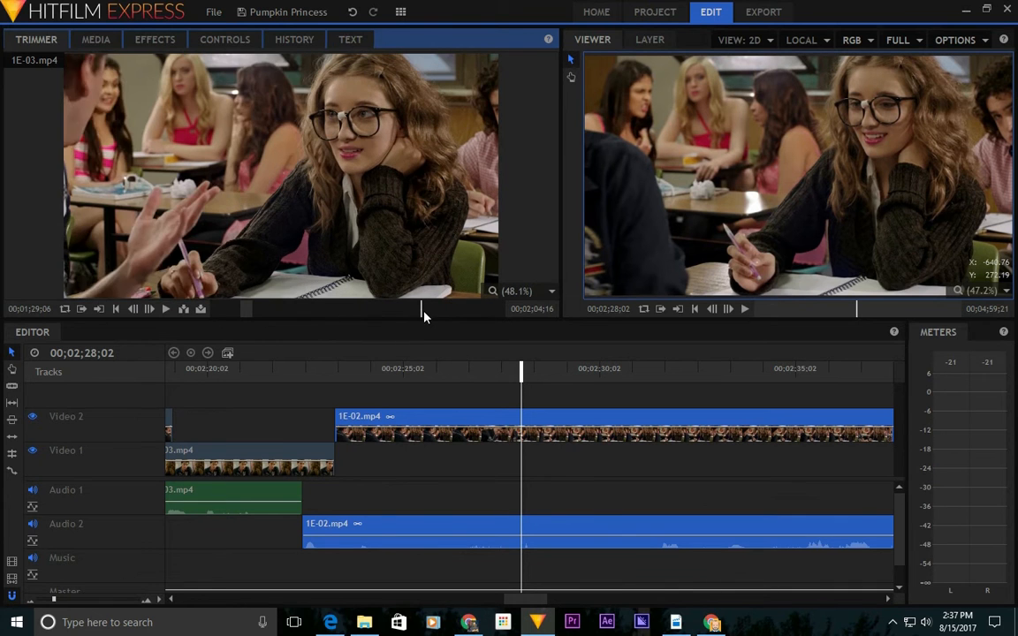
{"action": "left_click", "coordinate": [398, 314]}
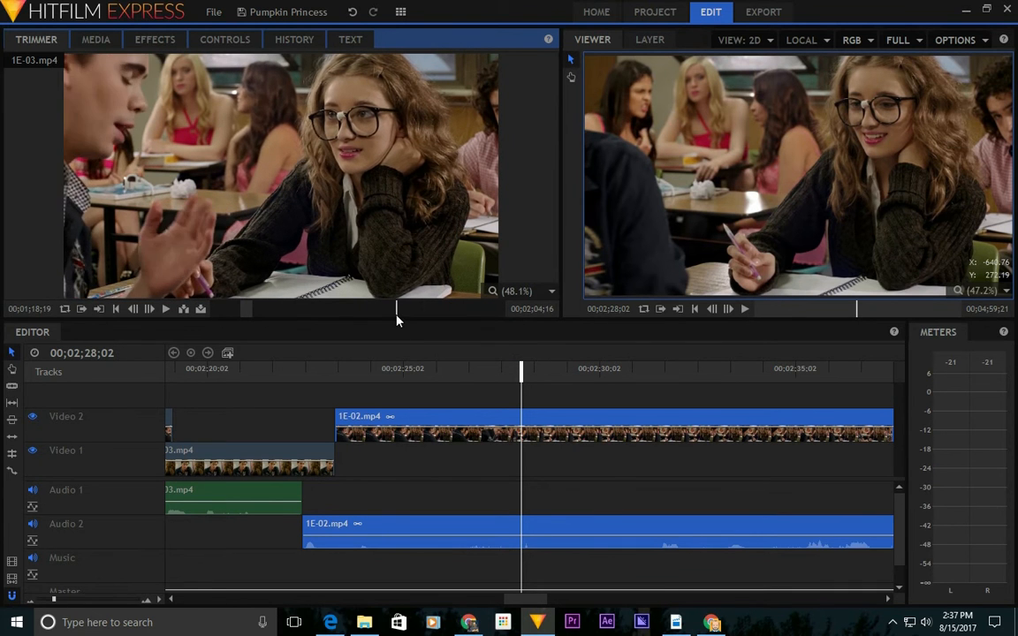
{"action": "left_click", "coordinate": [376, 315]}
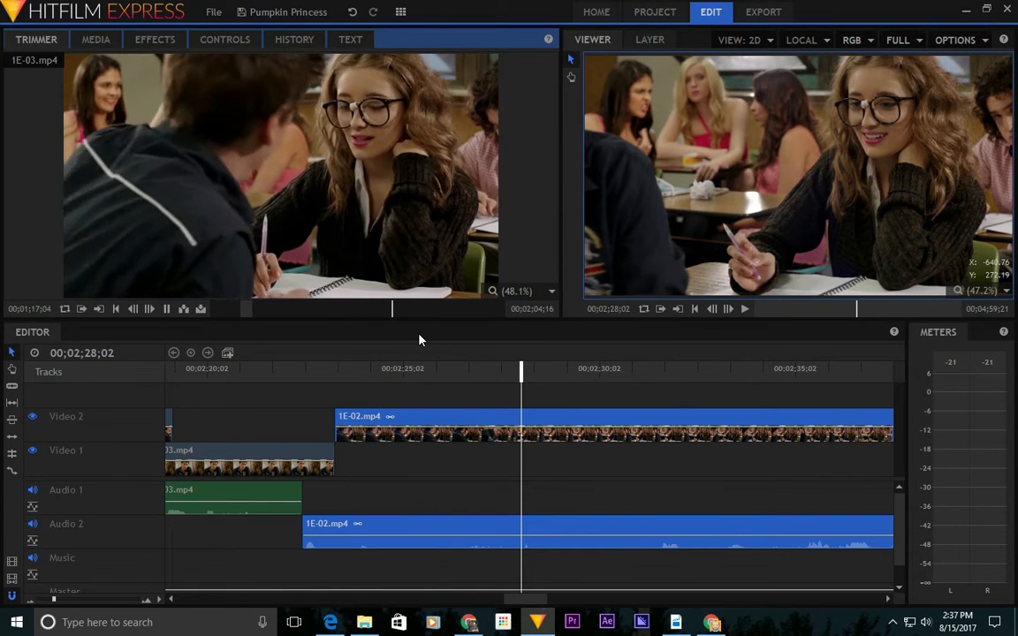
{"action": "key", "text": "space"}
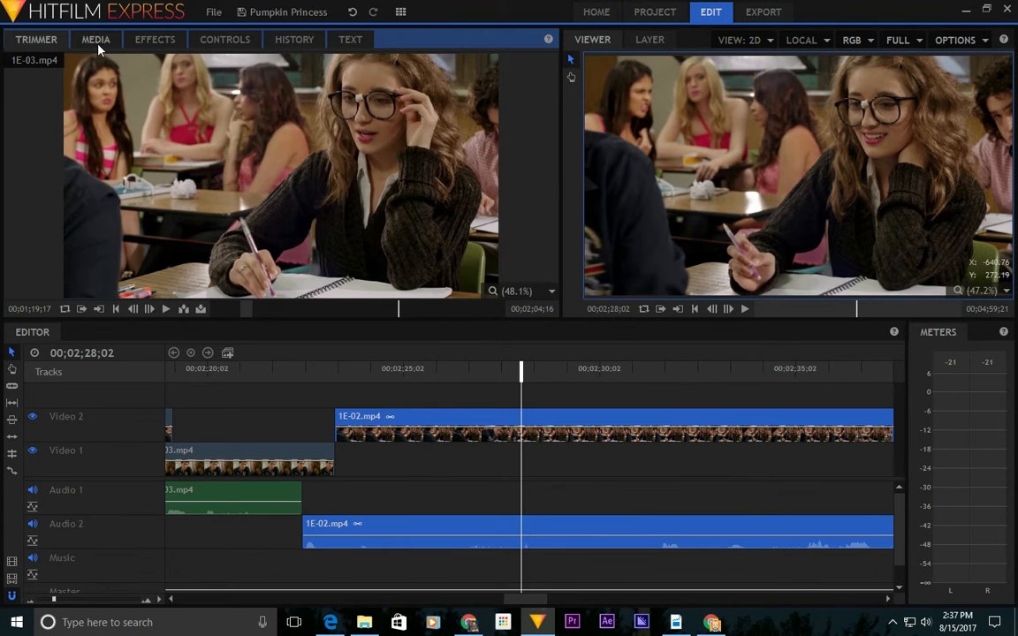
Open the 1E-02.mp4 source for trimming and play the dialogue up to about 00;01;22;05.
{"action": "left_click", "coordinate": [95, 39]}
{"action": "double_click", "coordinate": [196, 227]}
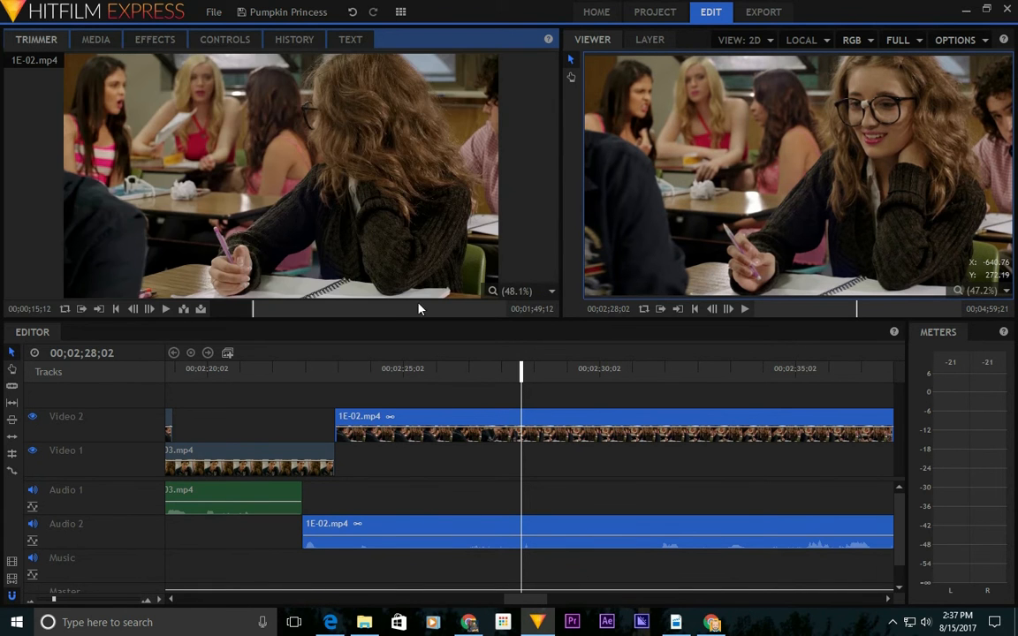
{"action": "left_click_drag", "start_coordinate": [394, 313], "coordinate": [418, 311]}
{"action": "key", "text": "space"}
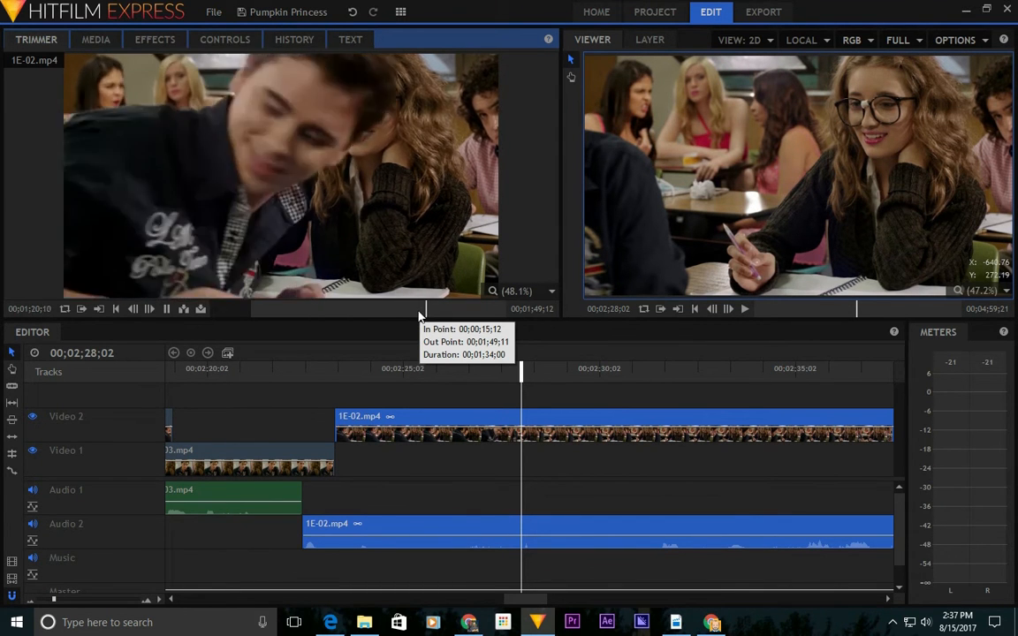
{"action": "key", "text": "space"}
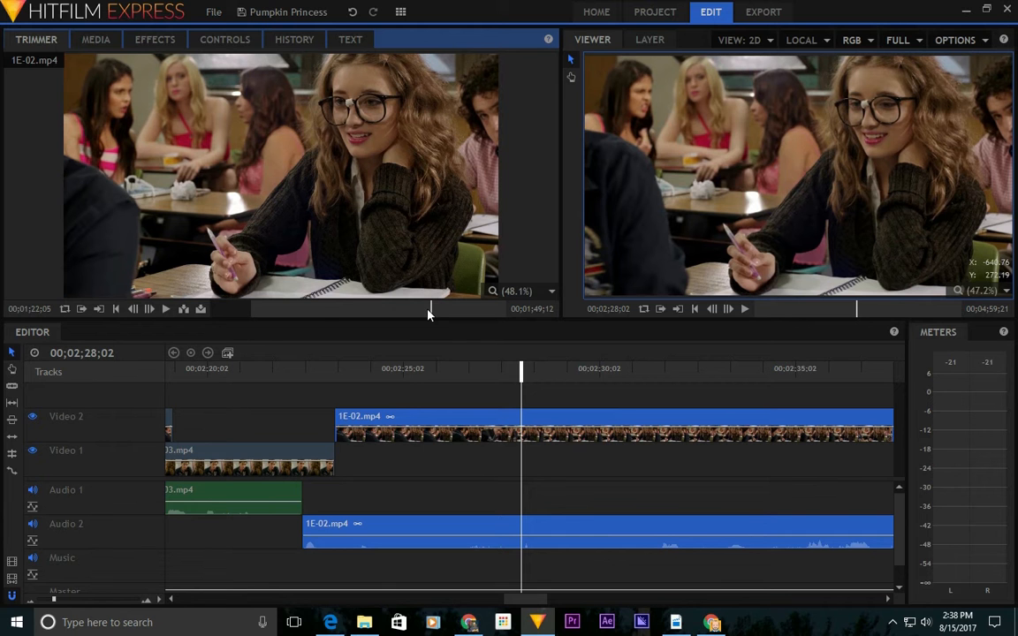
Split the linked 1E-02.mp4 clip at 00;02;34;11 and move the part after the cut about 9 seconds along the timeline.
{"action": "left_click", "coordinate": [430, 373]}
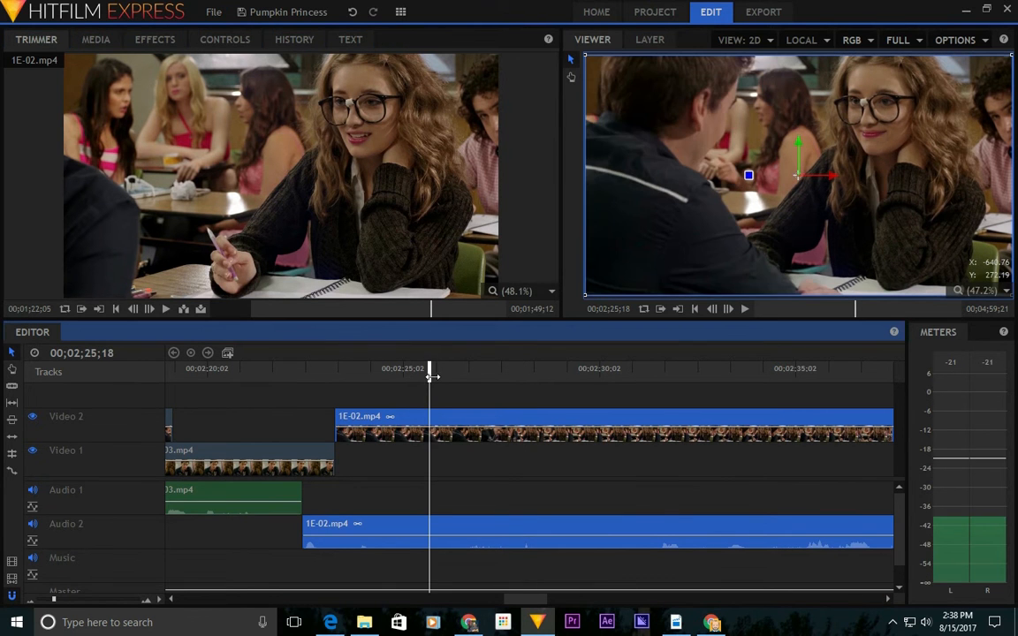
{"action": "key", "text": "space"}
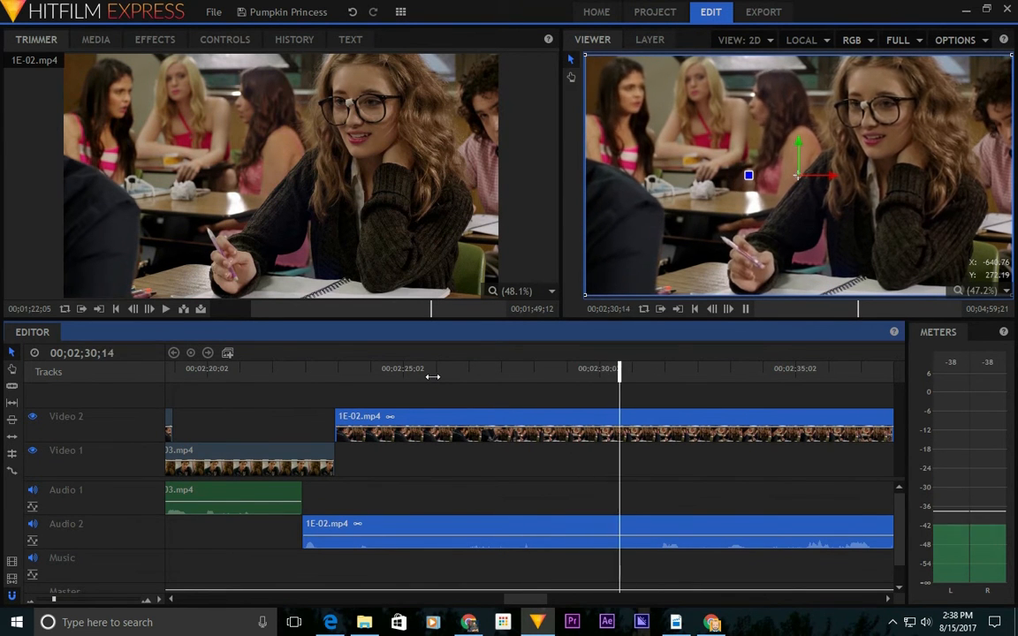
{"action": "key", "text": "space"}
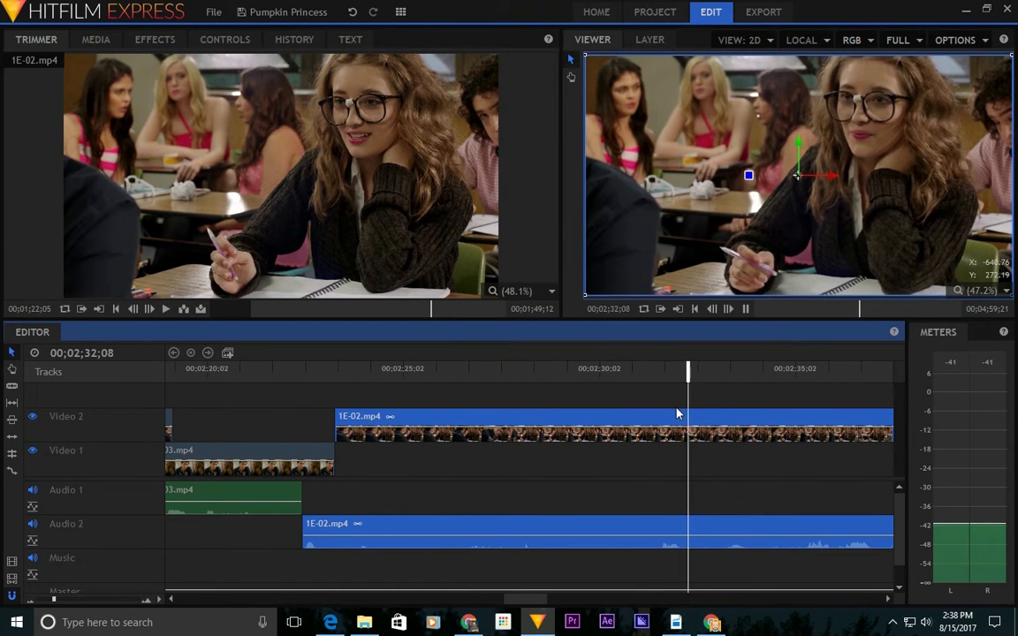
{"action": "key", "text": "space"}
{"action": "key", "text": "space"}
{"action": "key", "text": "ctrl+shift+d"}
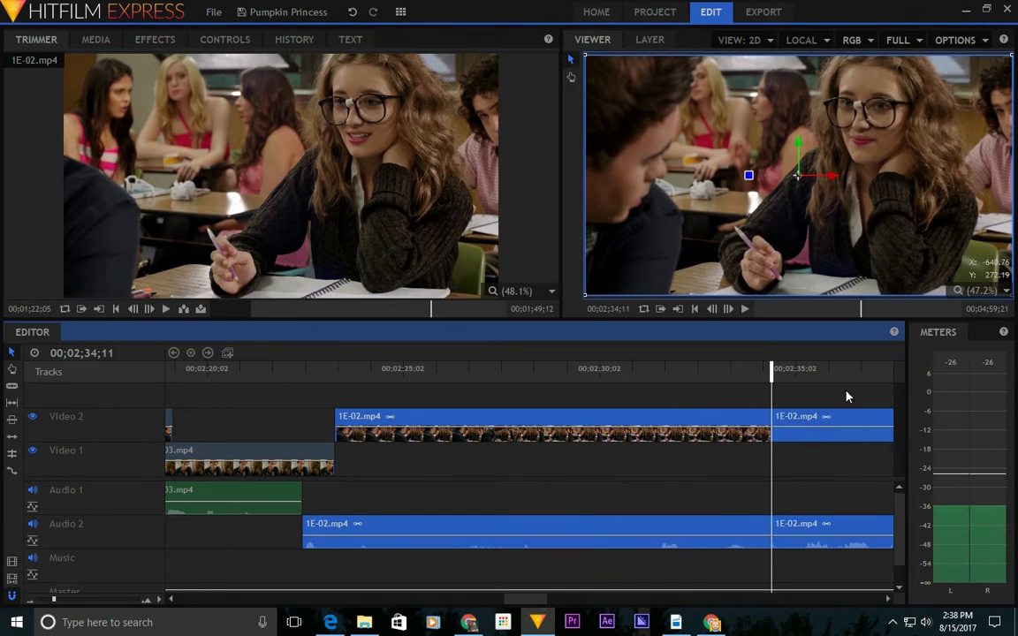
{"action": "left_click", "coordinate": [849, 420]}
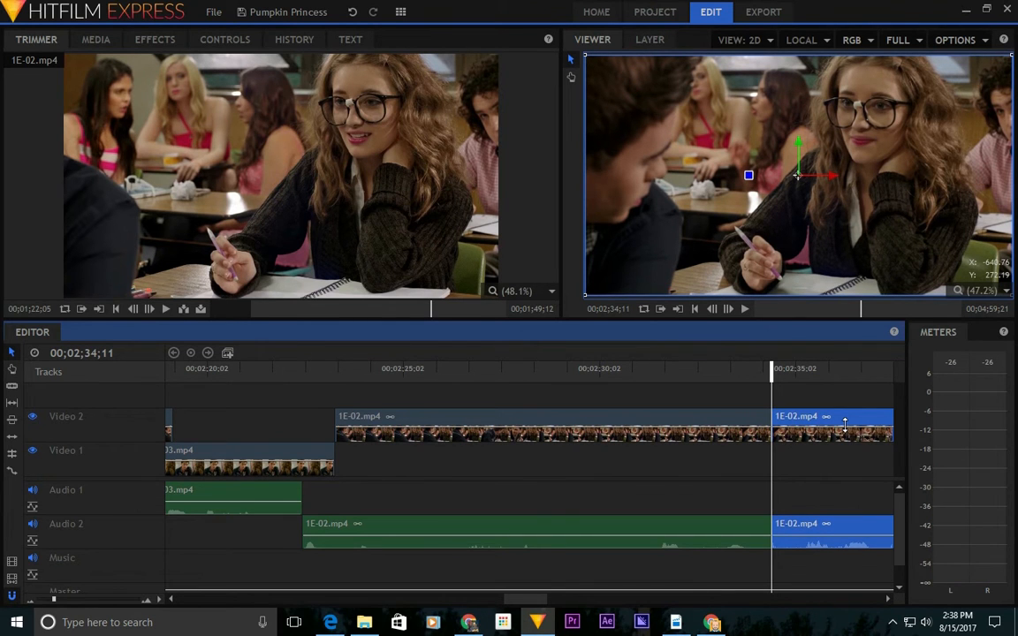
{"action": "left_click_drag", "start_coordinate": [521, 606], "coordinate": [551, 478]}
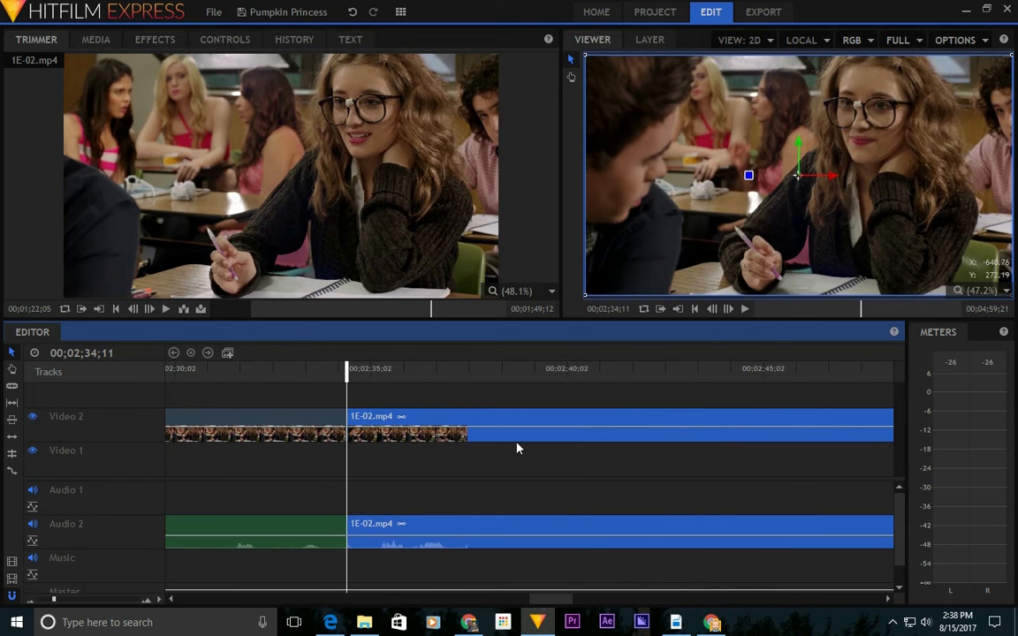
{"action": "left_click_drag", "start_coordinate": [458, 428], "coordinate": [809, 430]}
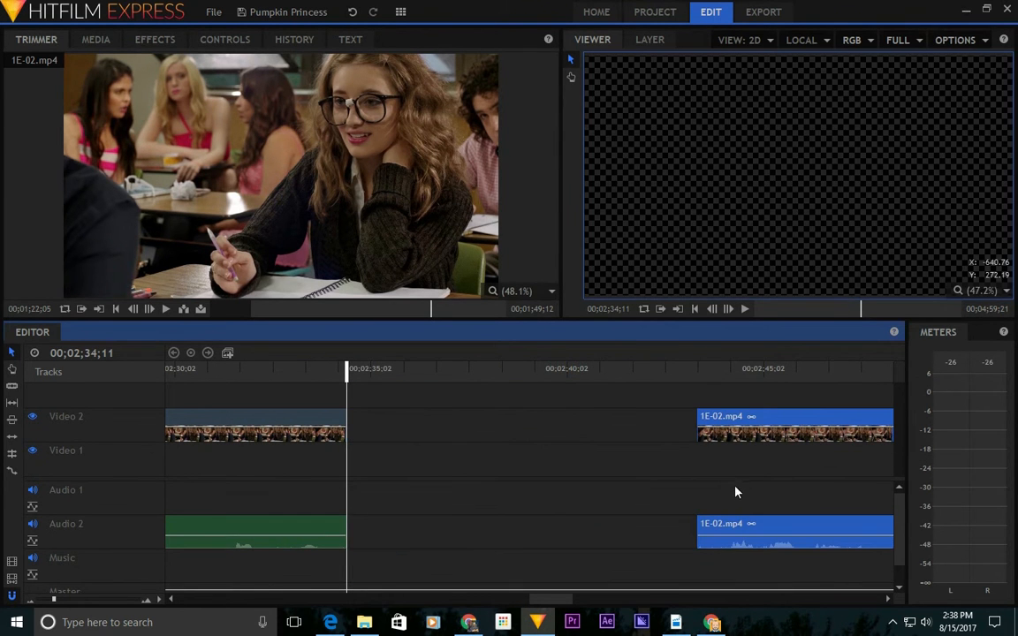
Mark in and out points for the 1G-03.mp4 dialogue starting near 00;01;39 and overlay that section at 00;02;34;11.
{"action": "left_click_drag", "start_coordinate": [538, 606], "coordinate": [510, 604]}
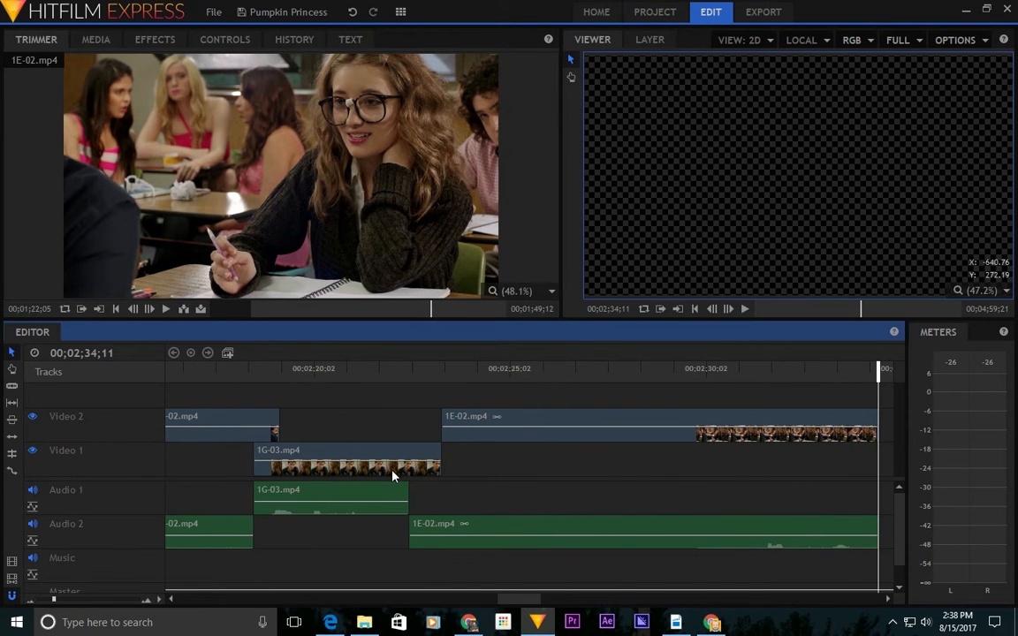
{"action": "left_click", "coordinate": [95, 39]}
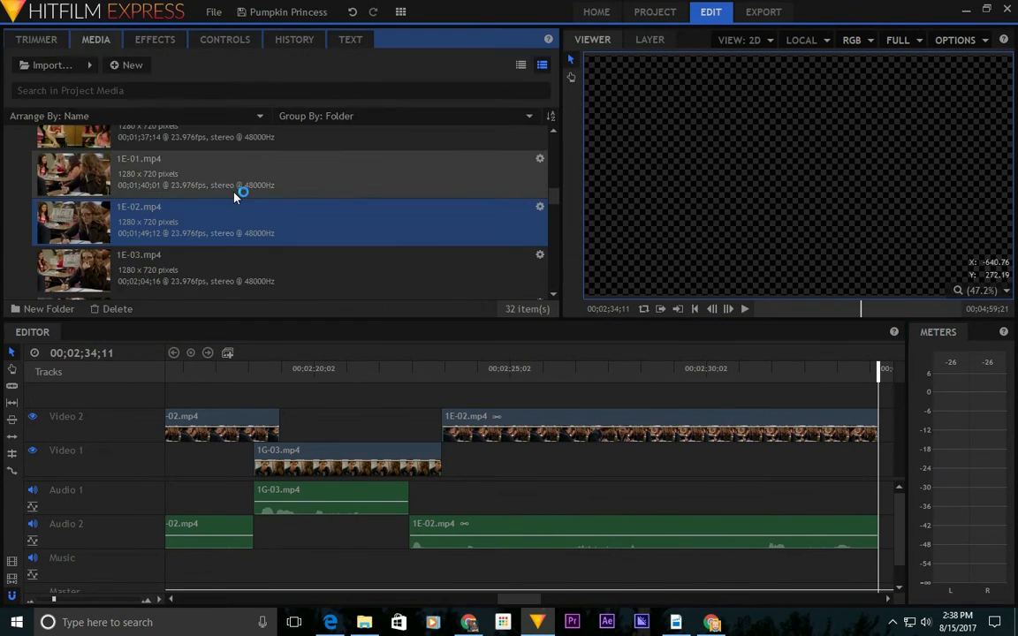
{"action": "scroll", "coordinate": [238, 199], "scroll_direction": "down", "scroll_amount": 5}
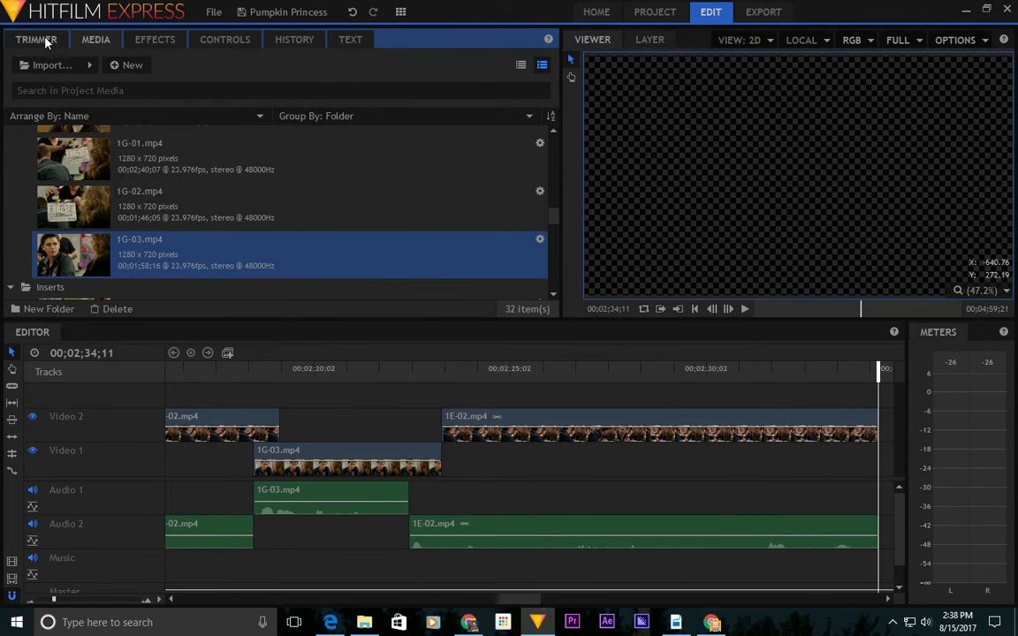
{"action": "left_click", "coordinate": [56, 41]}
{"action": "left_click", "coordinate": [451, 314]}
{"action": "key", "text": "space"}
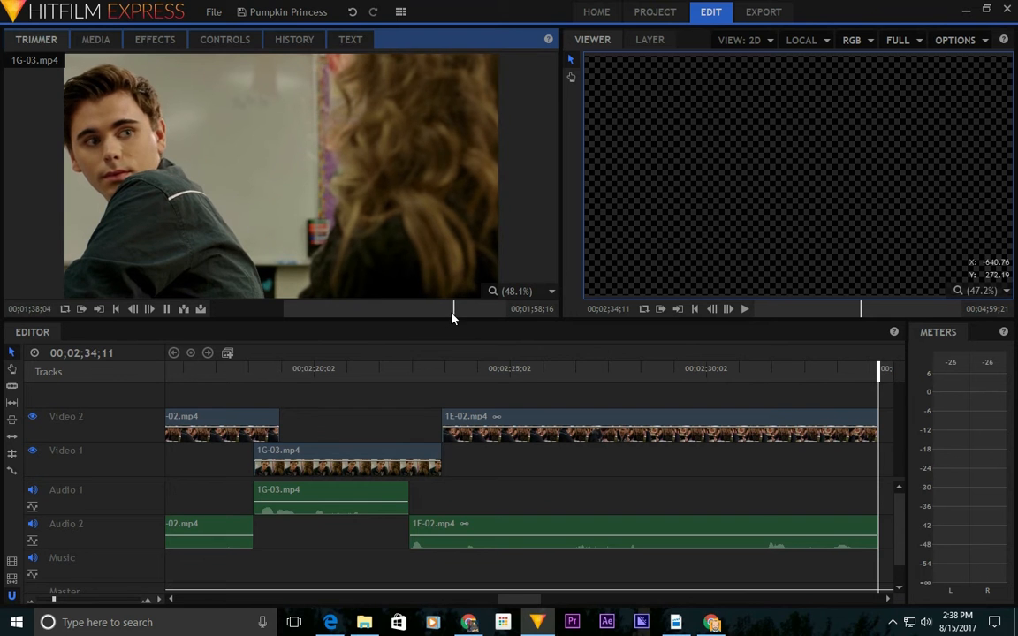
{"action": "key", "text": "space"}
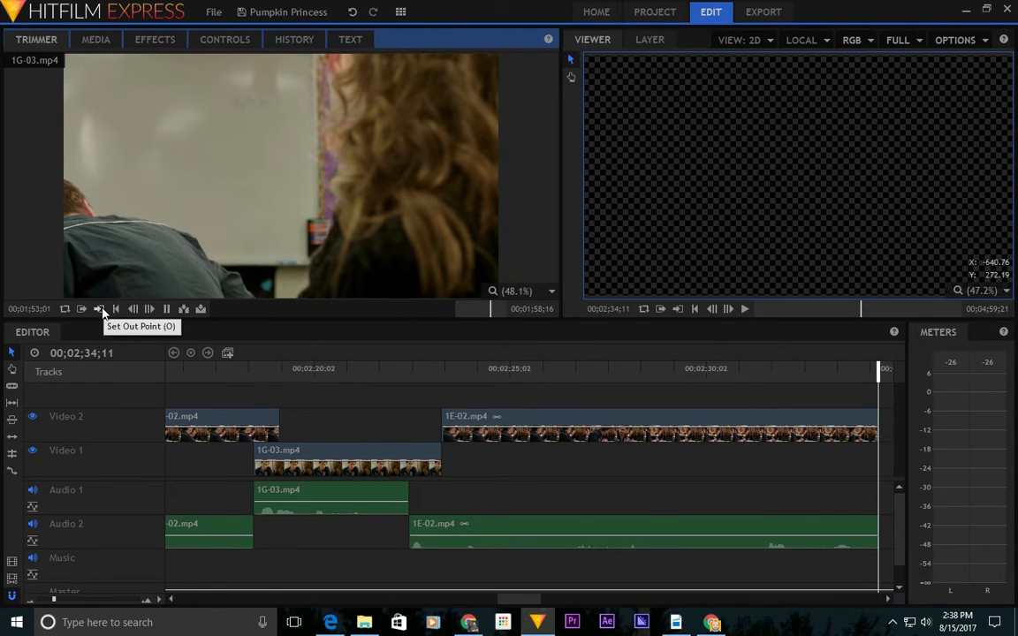
{"action": "left_click", "coordinate": [102, 312]}
{"action": "key", "text": "space"}
{"action": "left_click_drag", "start_coordinate": [526, 599], "coordinate": [532, 569]}
{"action": "left_click", "coordinate": [201, 308]}
Split the new 1G-03.mp4 clip at 00;02;40;10, move its remainder about 4.5 seconds along and pull 1E-02.mp4 back over the first part.
{"action": "left_click", "coordinate": [291, 371]}
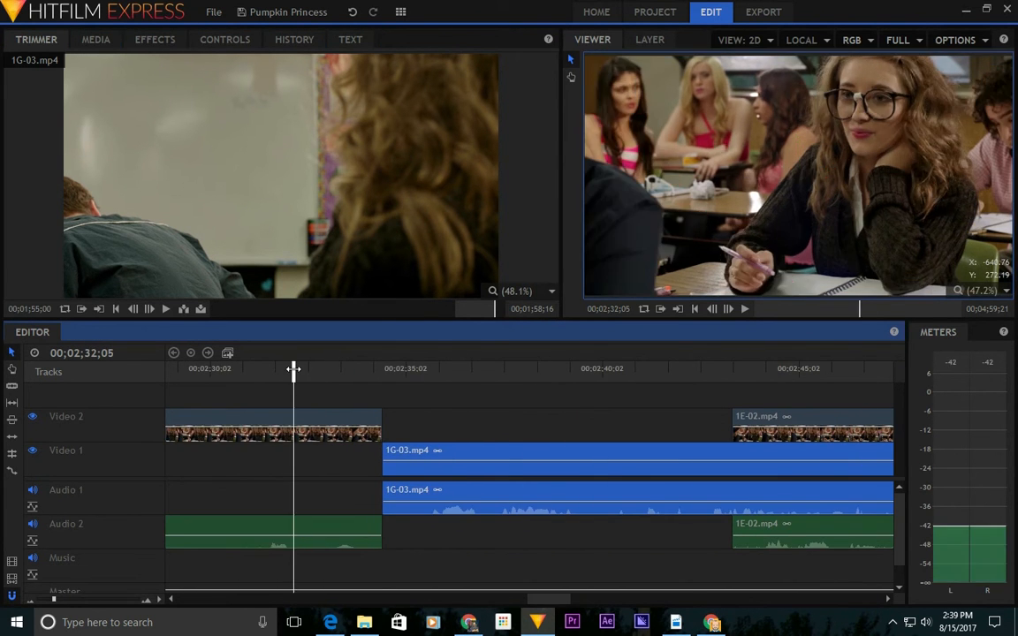
{"action": "key", "text": "space"}
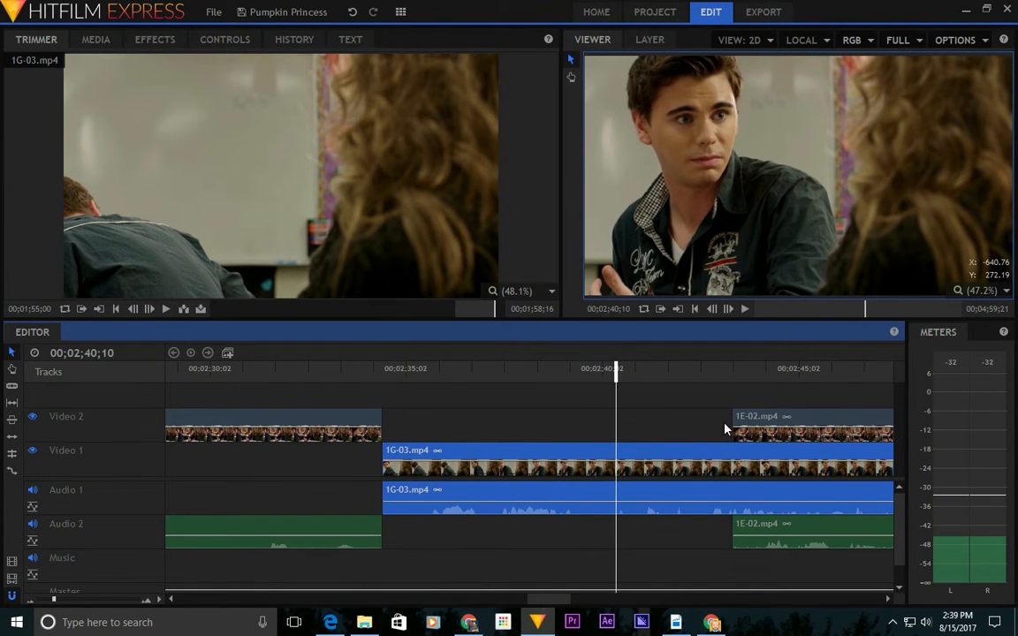
{"action": "key", "text": "ctrl+shift+d"}
{"action": "left_click", "coordinate": [652, 434]}
{"action": "left_click_drag", "start_coordinate": [646, 454], "coordinate": [637, 413]}
Split 1E-02.mp4 at 00;02;44;07, delete the part before the cut and move the rest to the end of the first 1G-03.mp4 part.
{"action": "key", "text": "space"}
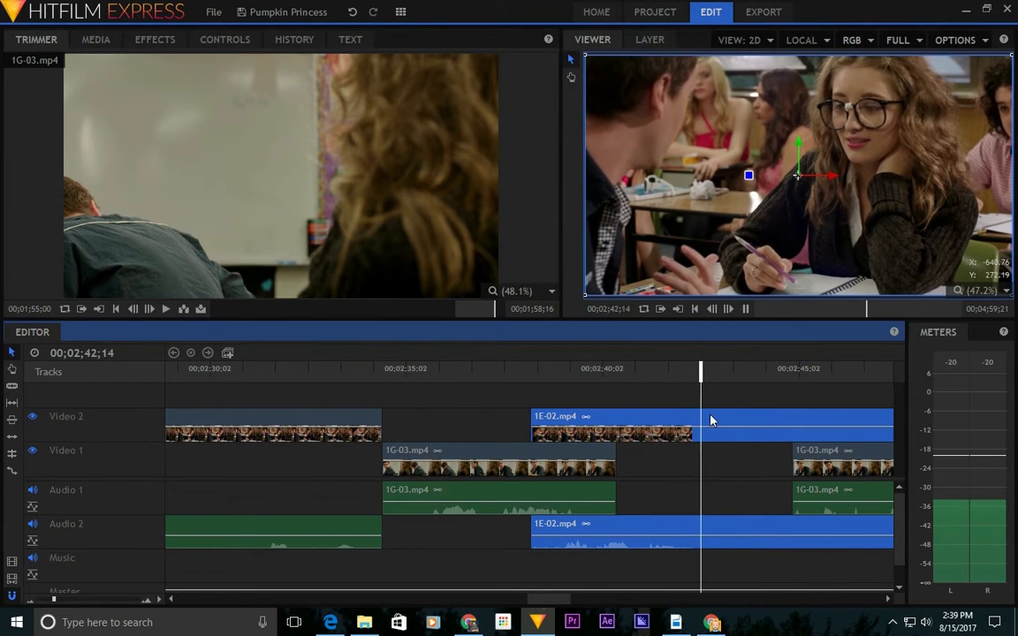
{"action": "key", "text": "space"}
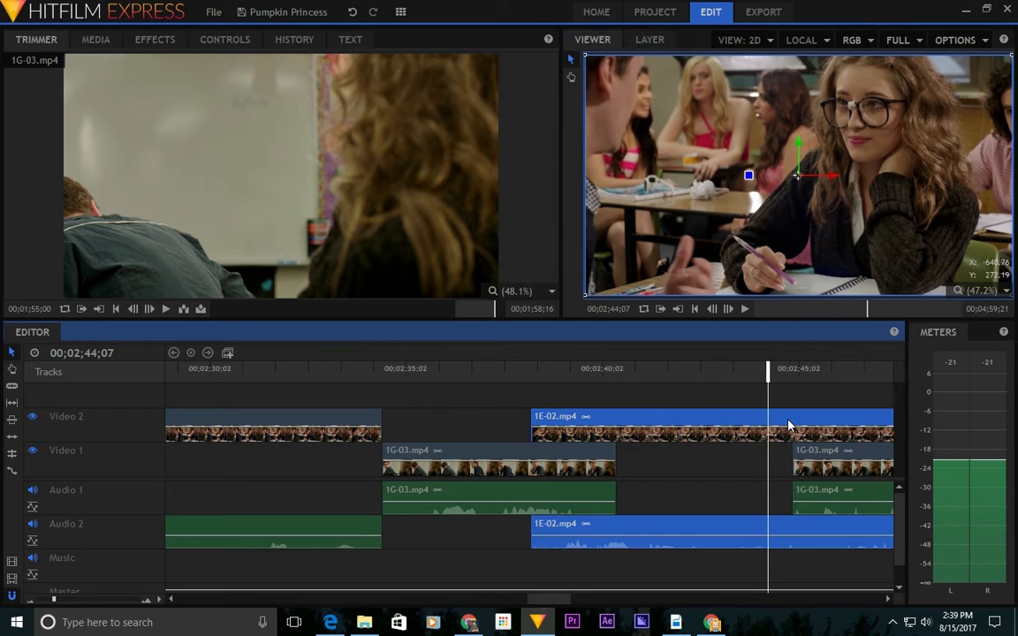
{"action": "key", "text": "ctrl+shift+d"}
{"action": "left_click", "coordinate": [745, 400]}
{"action": "left_click", "coordinate": [756, 425]}
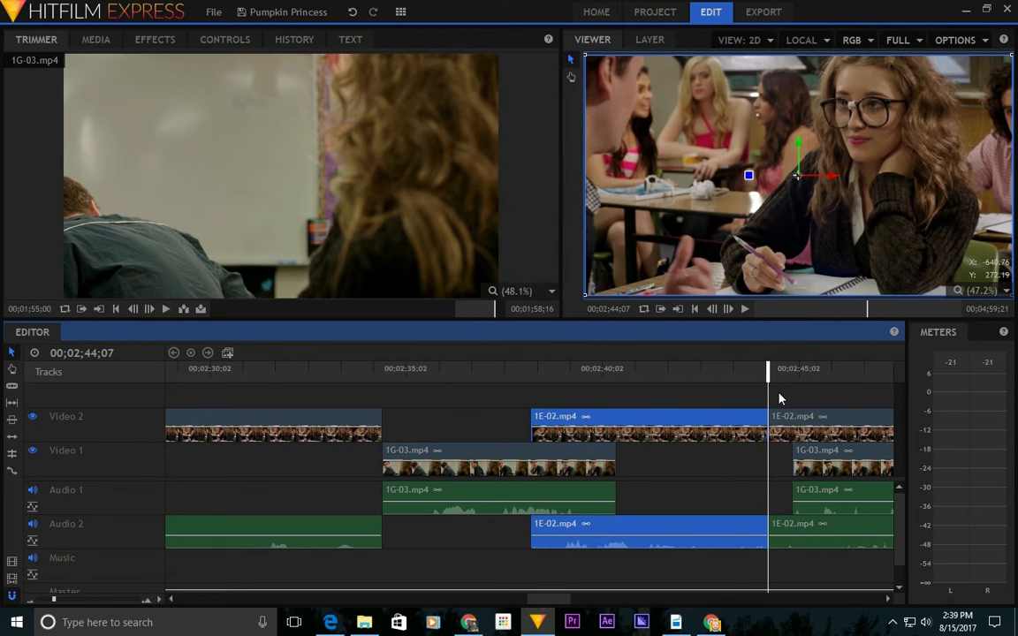
{"action": "key", "text": "Delete"}
{"action": "left_click_drag", "start_coordinate": [872, 425], "coordinate": [719, 425]}
Tighten the start of 1E-02.mp4 against the end of the first 1G-03.mp4 part and replay the cut around 00;02;40;10.
{"action": "left_click", "coordinate": [566, 374]}
{"action": "key", "text": "space"}
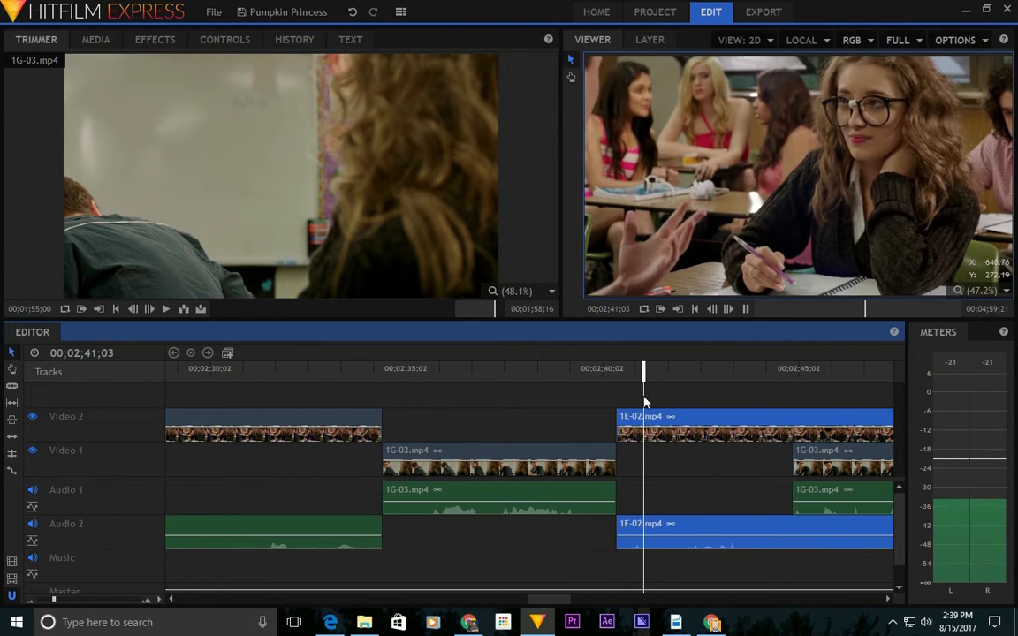
{"action": "left_click_drag", "start_coordinate": [651, 421], "coordinate": [617, 423]}
{"action": "left_click", "coordinate": [548, 375]}
{"action": "key", "text": "space"}
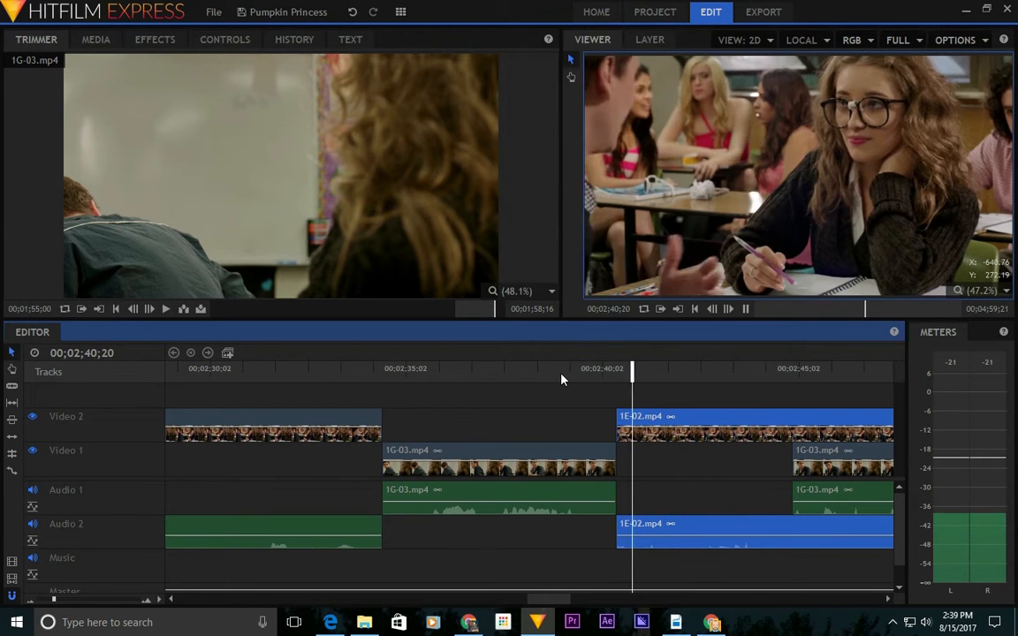
Replay the cut from 1G-03.mp4 to 1E-02.mp4 around 00;02;40;10 to judge its timing.
{"action": "key", "text": "space"}
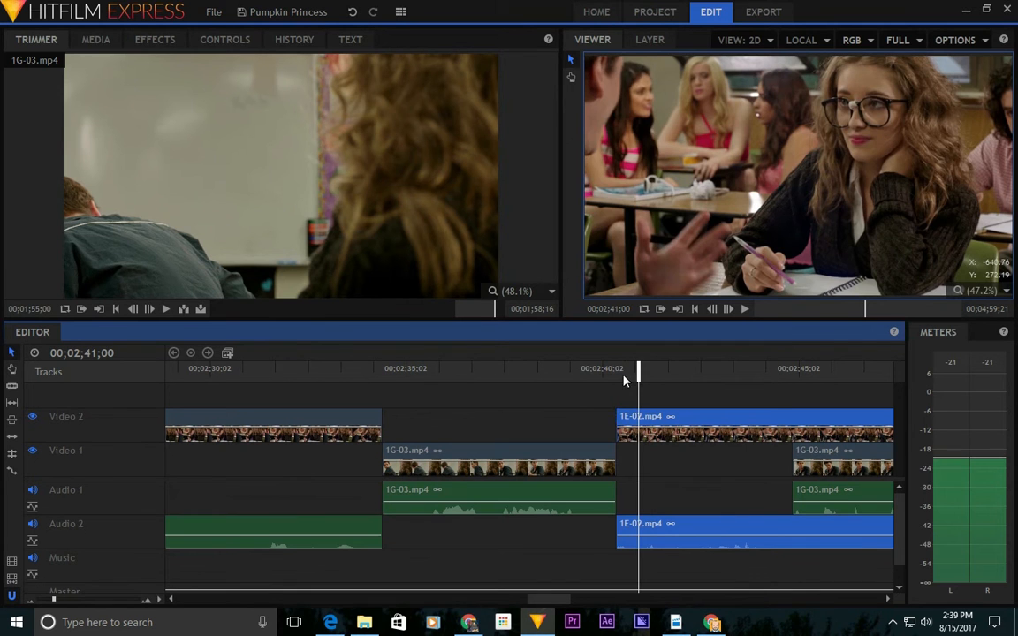
{"action": "left_click", "coordinate": [618, 372]}
{"action": "left_click_drag", "start_coordinate": [565, 370], "coordinate": [549, 371]}
{"action": "key", "text": "space"}
{"action": "key", "text": "space"}
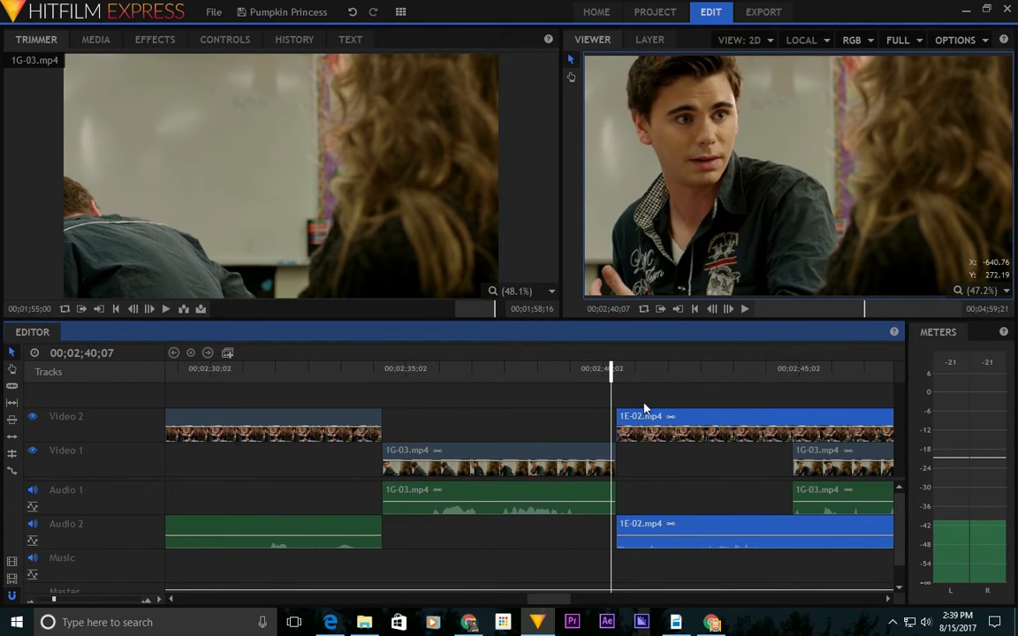
{"action": "key", "text": "space"}
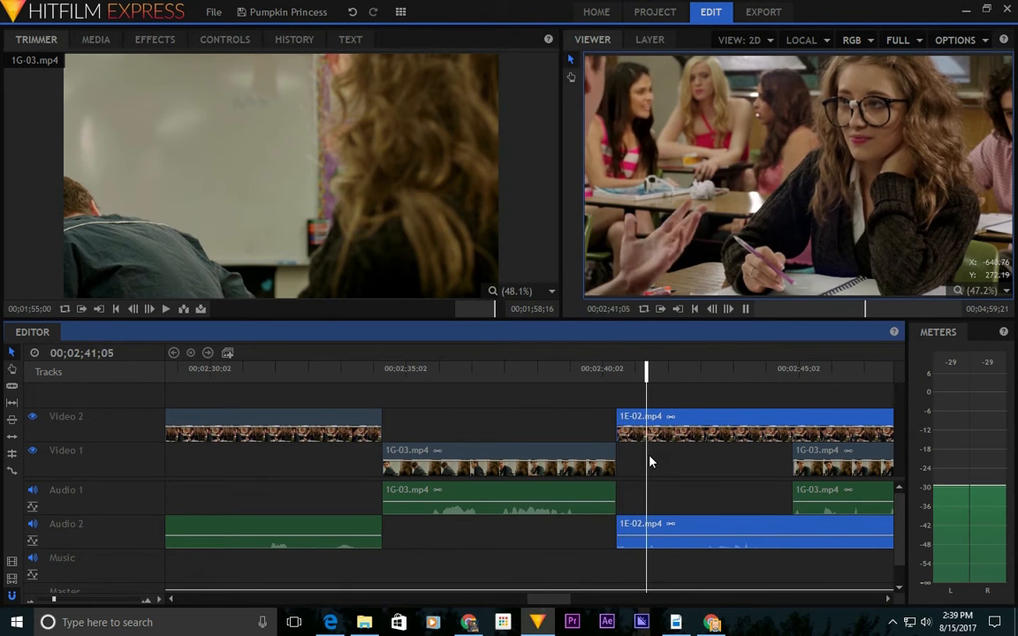
{"action": "key", "text": "space"}
{"action": "left_click_drag", "start_coordinate": [728, 375], "coordinate": [563, 372]}
{"action": "key", "text": "space"}
{"action": "key", "text": "space"}
{"action": "left_click", "coordinate": [536, 372]}
{"action": "key", "text": "space"}
Move 1E-02.mp4 to start at 00;02;39;21, unlink it and trim its audio start back to the end of the first 1G-03.mp4 part.
{"action": "left_click_drag", "start_coordinate": [655, 419], "coordinate": [633, 421]}
{"action": "right_click", "coordinate": [654, 417]}
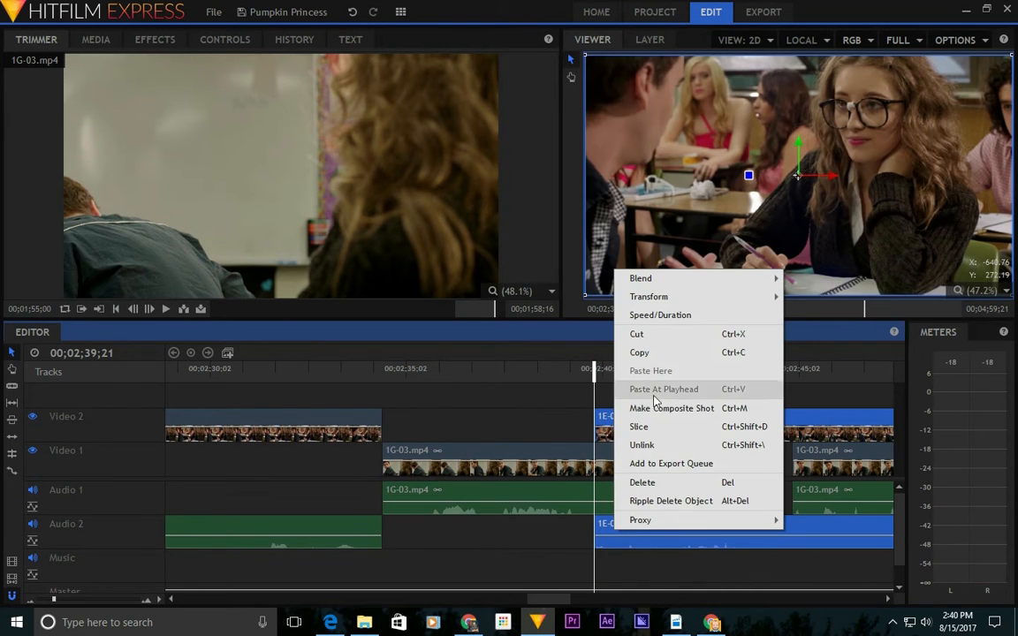
{"action": "left_click", "coordinate": [655, 444]}
{"action": "left_click", "coordinate": [686, 509]}
{"action": "left_click", "coordinate": [600, 533]}
{"action": "left_click_drag", "start_coordinate": [616, 528], "coordinate": [616, 528]}
Replay the overlapping 1G-03.mp4 to 1E-02.mp4 cut and the following seconds to check where the next line starts.
{"action": "key", "text": "space"}
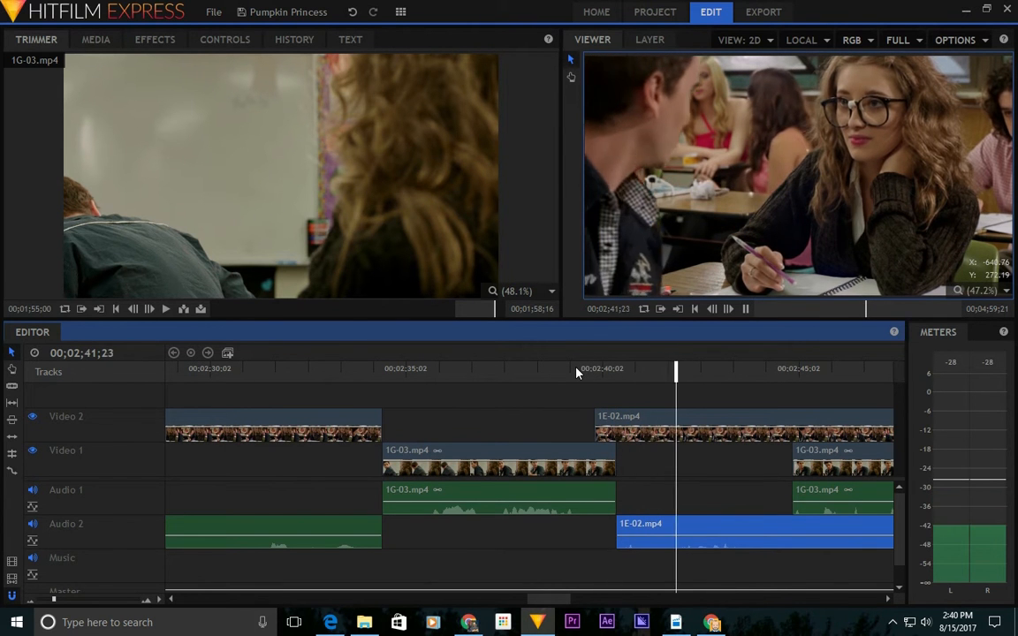
{"action": "left_click", "coordinate": [557, 371]}
{"action": "key", "text": "space"}
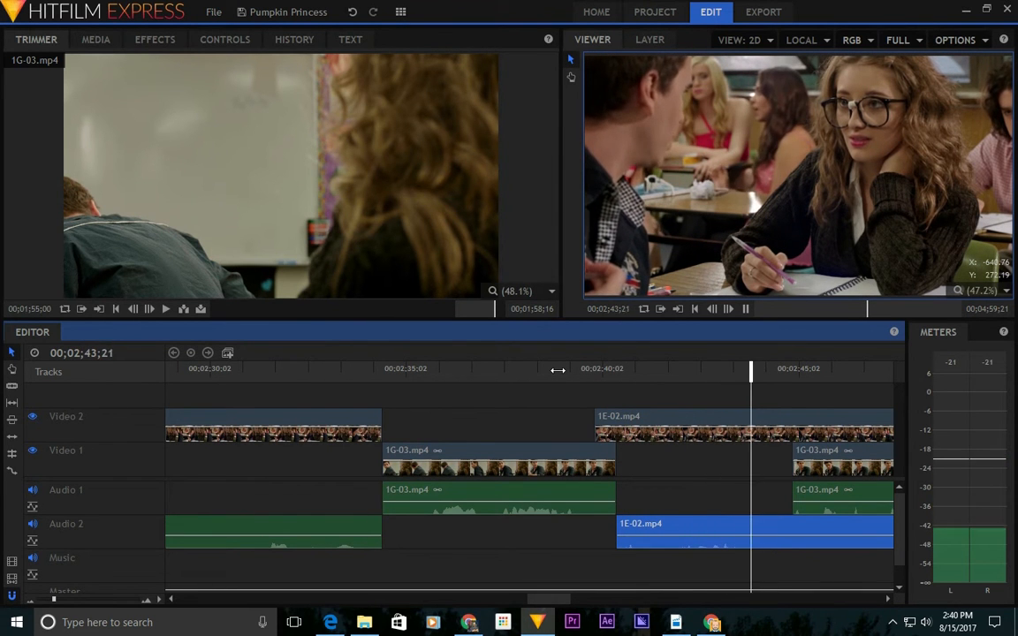
{"action": "key", "text": "space"}
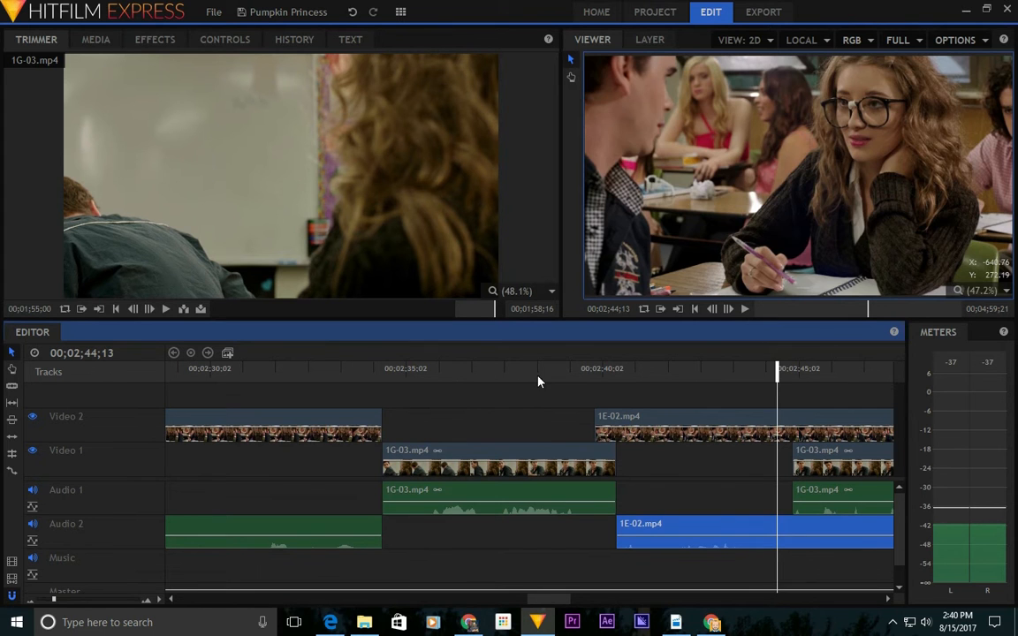
{"action": "left_click", "coordinate": [537, 374]}
{"action": "key", "text": "space"}
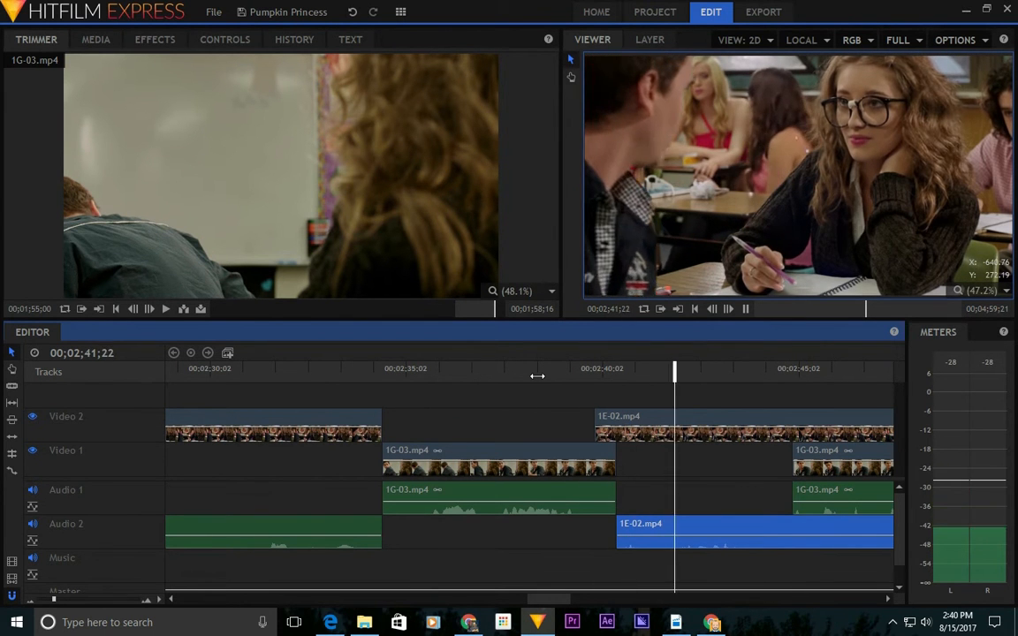
{"action": "key", "text": "space"}
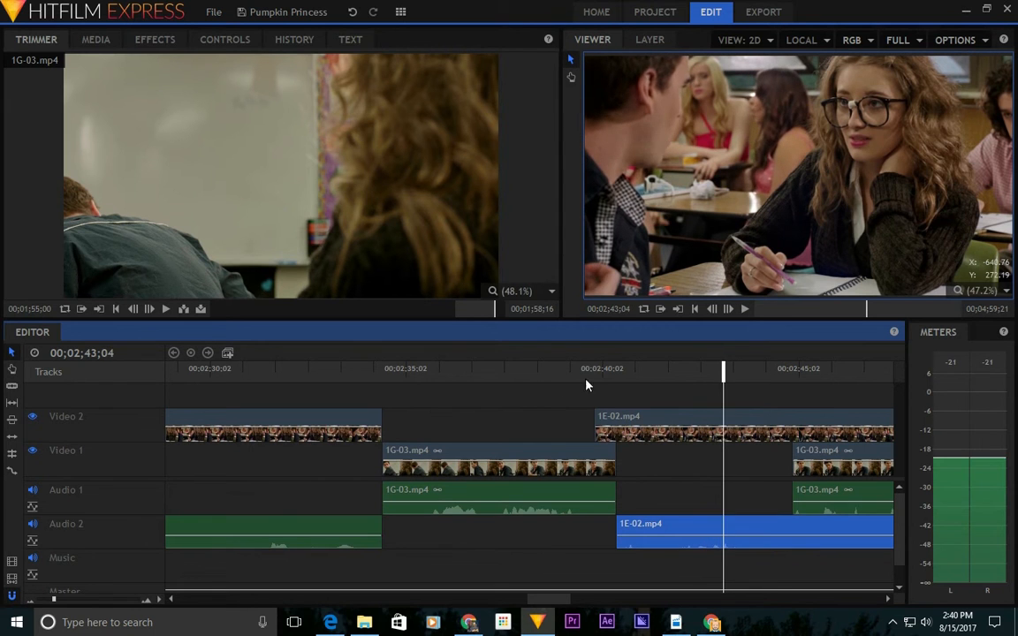
{"action": "left_click", "coordinate": [661, 374]}
{"action": "key", "text": "space"}
{"action": "key", "text": "space"}
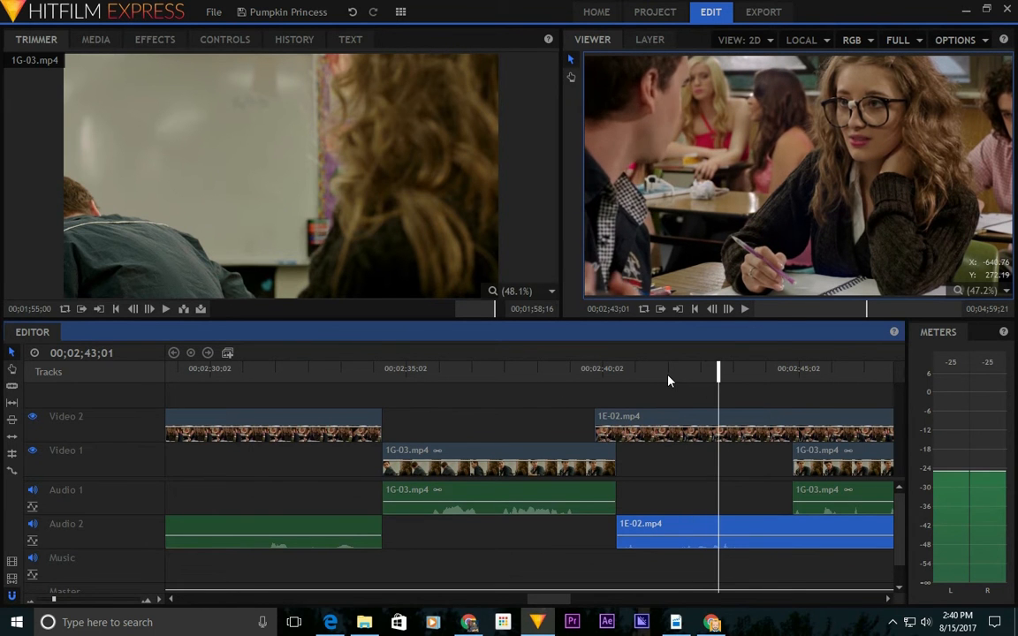
Split both the audio and the video of 1E-02.mp4 at 00;02;42;04.
{"action": "left_click", "coordinate": [655, 370]}
{"action": "key", "text": "space"}
{"action": "key", "text": "space"}
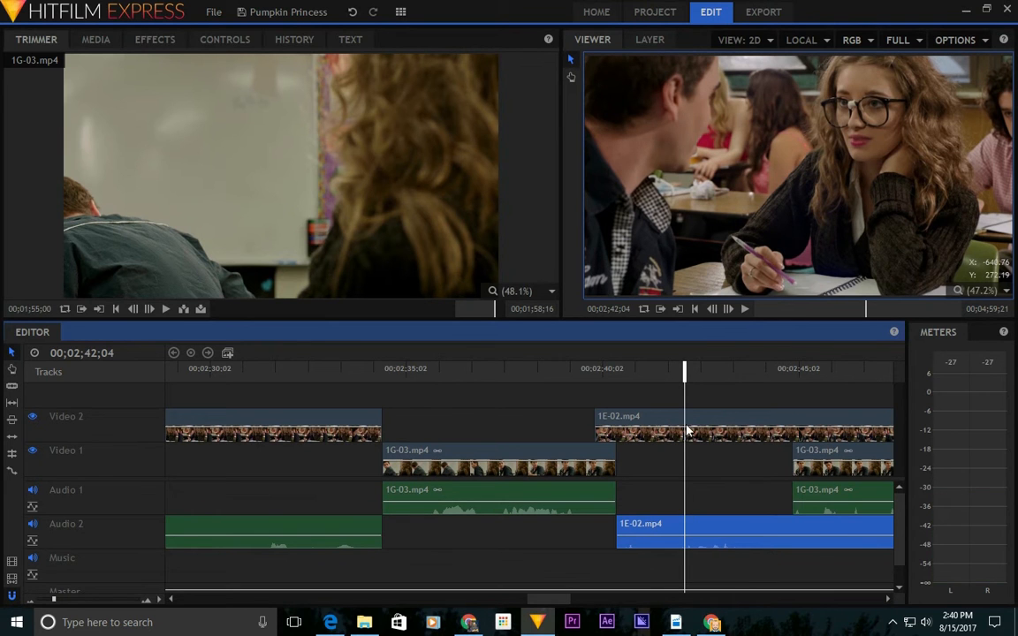
{"action": "left_click", "coordinate": [721, 468]}
{"action": "left_click", "coordinate": [722, 528]}
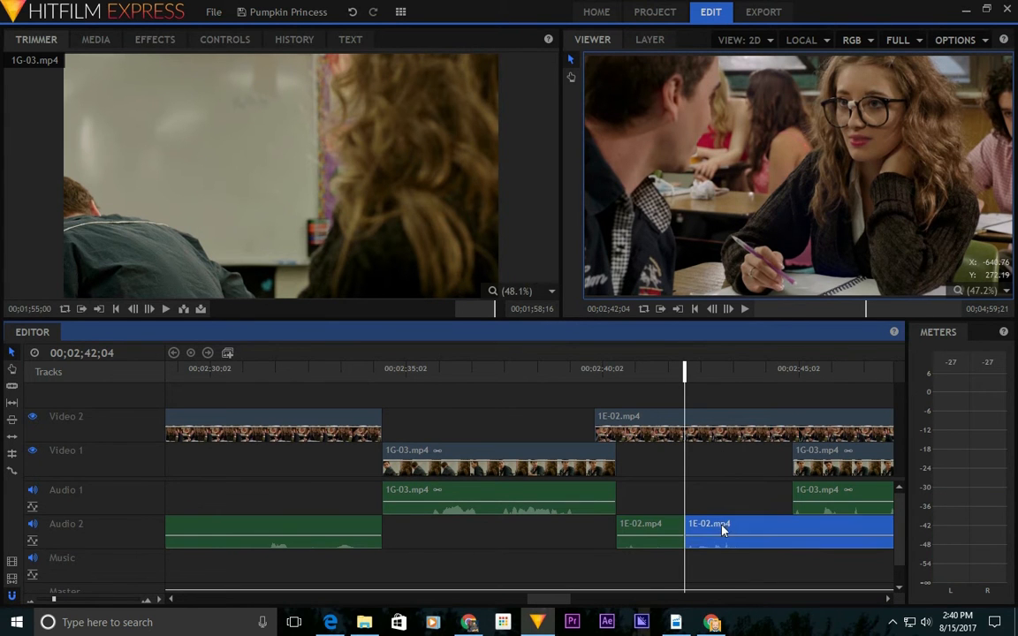
{"action": "left_click", "coordinate": [707, 421]}
{"action": "key", "text": "ctrl+shift+d"}
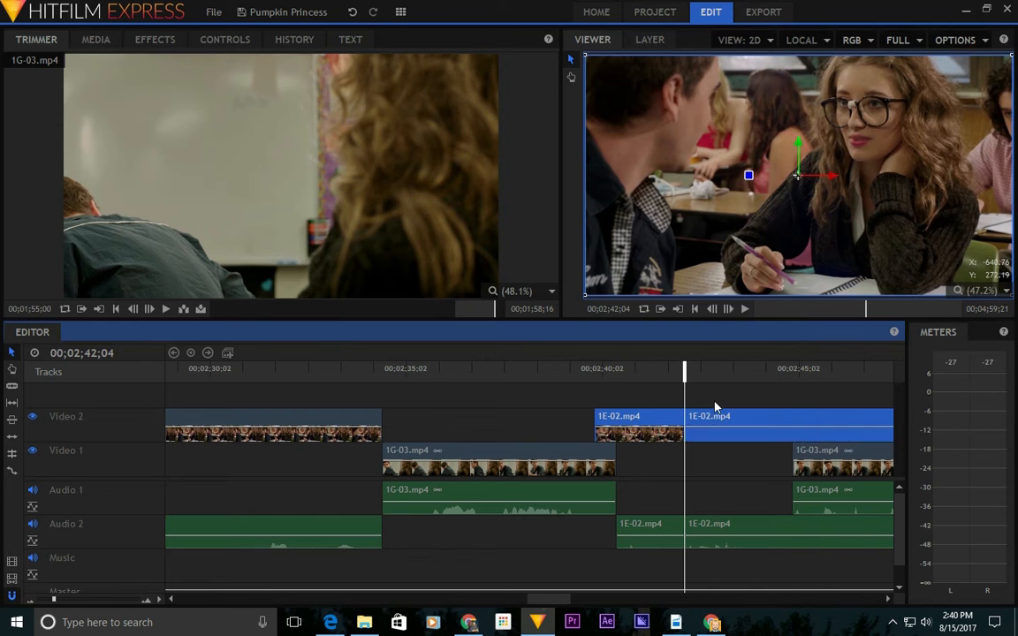
Shift the rest of 1E-02.mp4 about 4 seconds later and move the second 1G-03.mp4 clip to start at 00;02;42;04.
{"action": "left_click", "coordinate": [715, 404]}
{"action": "left_click_drag", "start_coordinate": [727, 420], "coordinate": [755, 455]}
{"action": "key", "text": "space"}
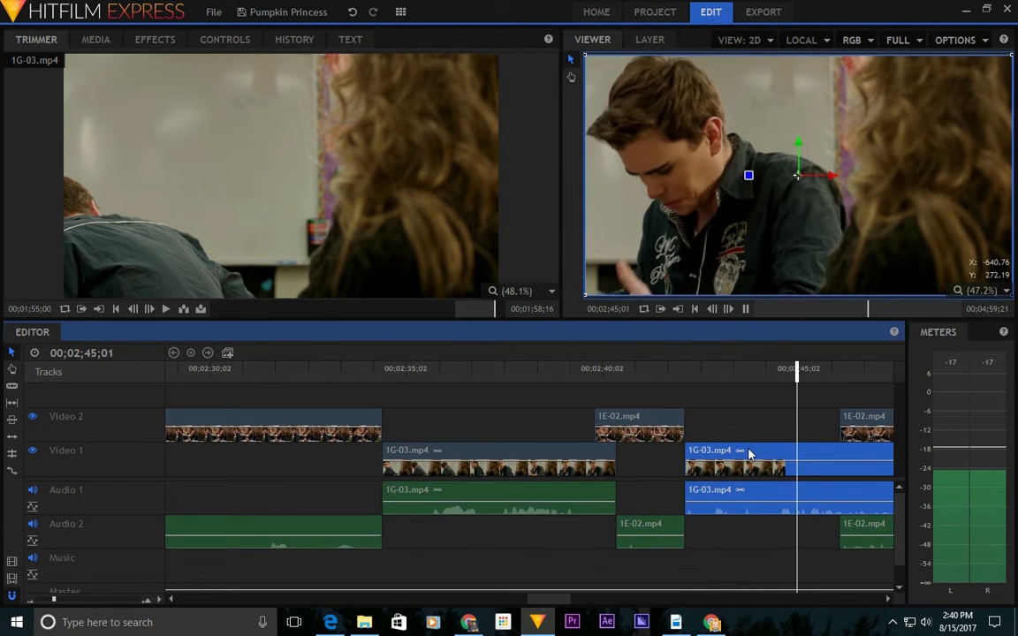
Replay the cut from the short 1E-02.mp4 reaction into the second 1G-03.mp4 clip to check the dialogue timing.
{"action": "left_click", "coordinate": [629, 369]}
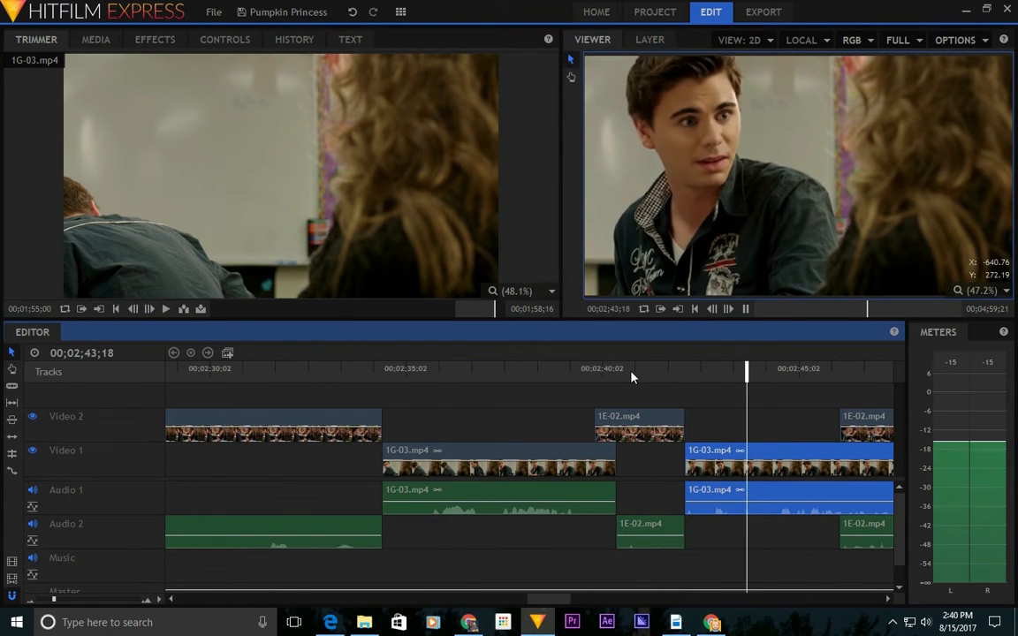
{"action": "key", "text": "space"}
{"action": "left_click", "coordinate": [569, 369]}
{"action": "key", "text": "space"}
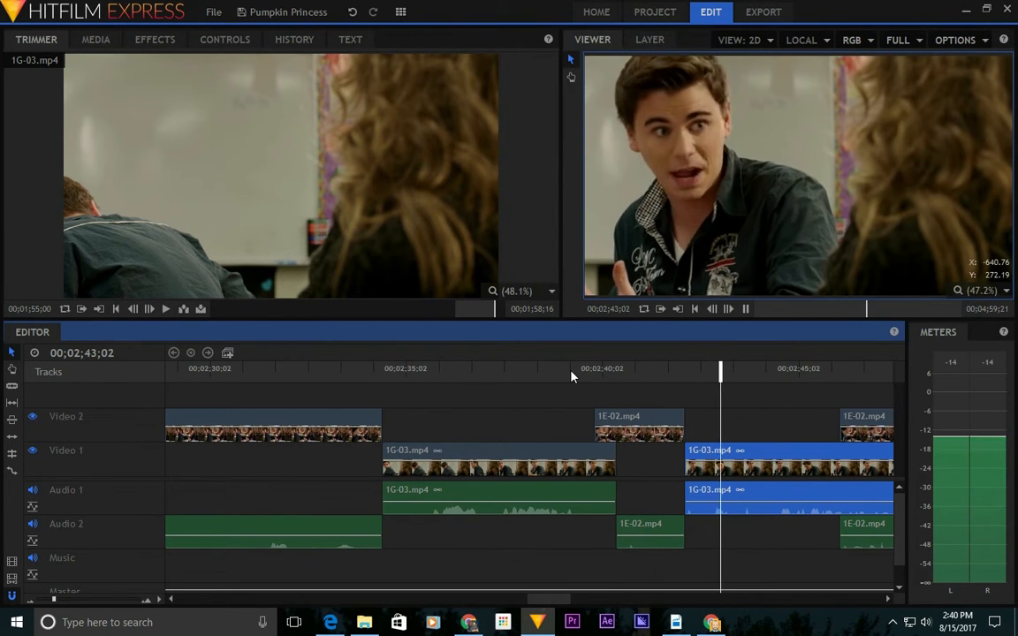
{"action": "left_click", "coordinate": [643, 370]}
{"action": "key", "text": "space"}
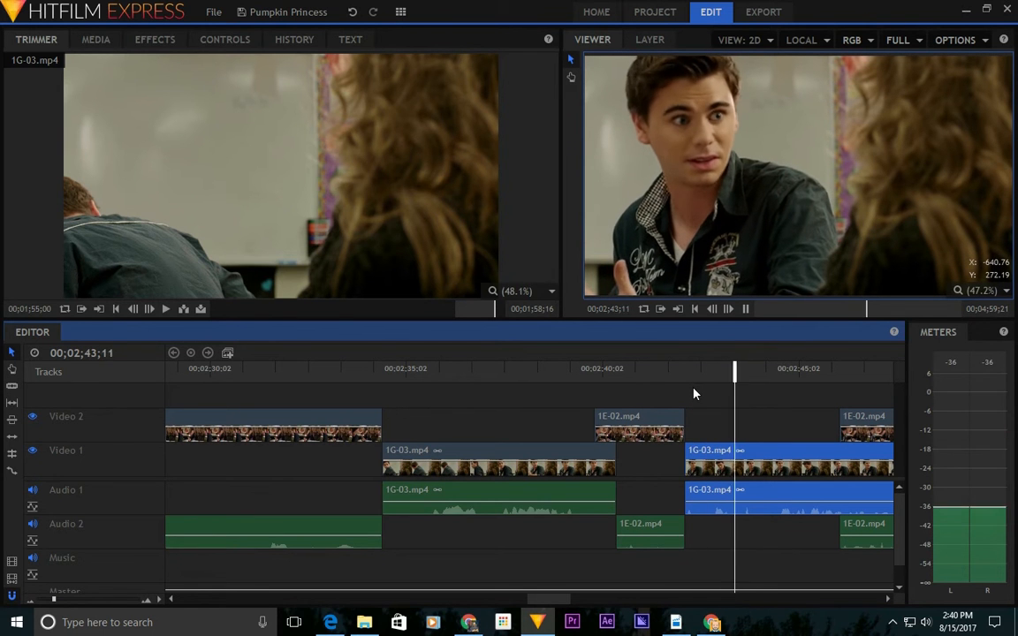
{"action": "key", "text": "space"}
{"action": "key", "text": "space"}
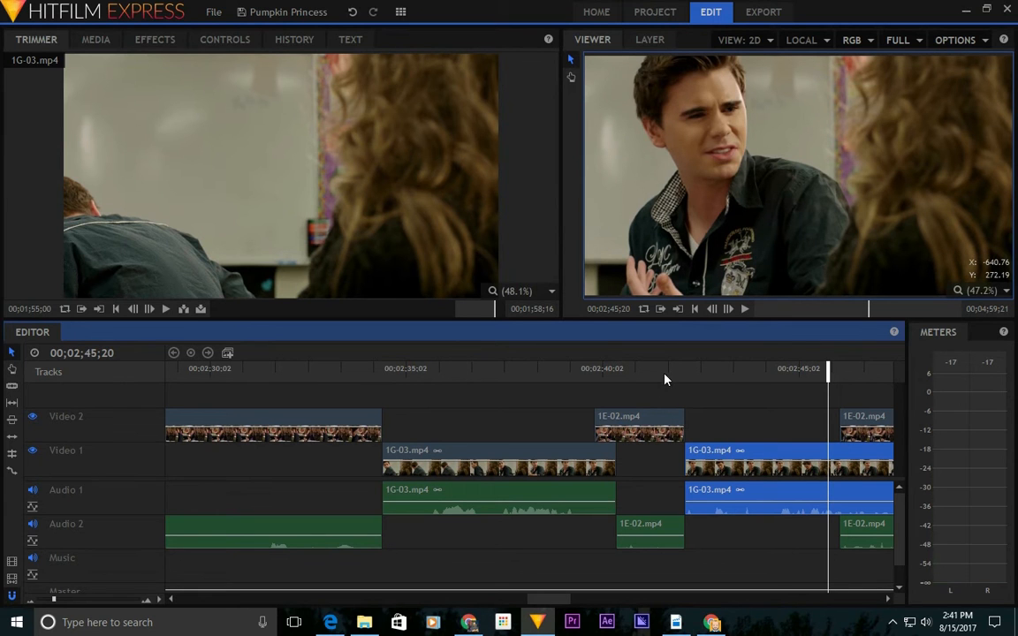
{"action": "left_click", "coordinate": [762, 379]}
{"action": "key", "text": "space"}
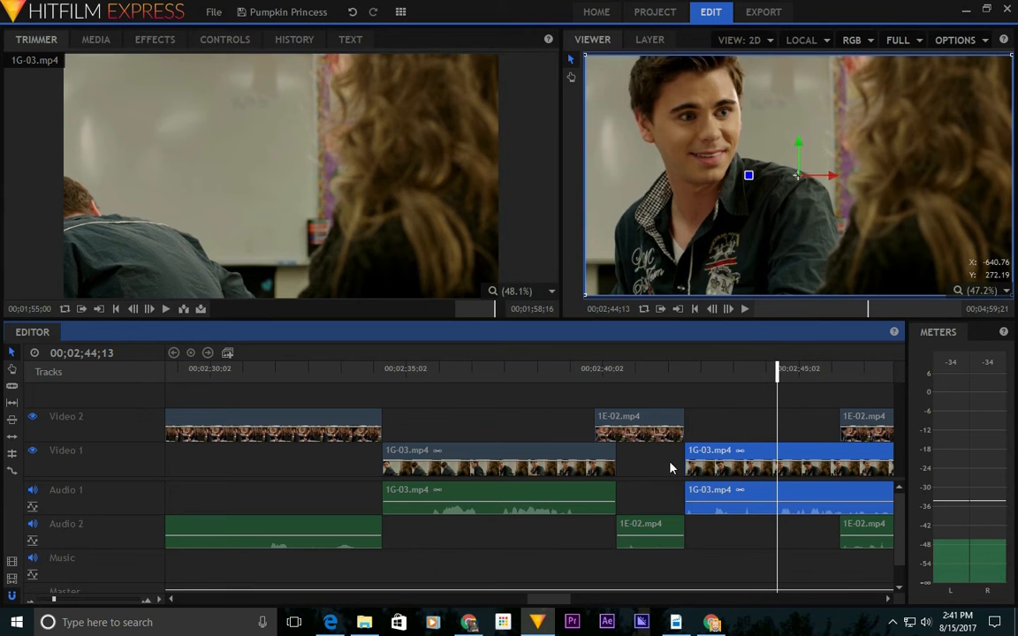
Try the second 1G-03.mp4 clip 16 frames earlier, replay the cut and move the clip back to start at 00;02;42;04.
{"action": "mouse_move", "coordinate": [684, 452]}
{"action": "left_mouse_down"}
{"action": "mouse_move", "coordinate": [778, 452]}
{"action": "mouse_move", "coordinate": [689, 456]}
{"action": "left_mouse_up"}
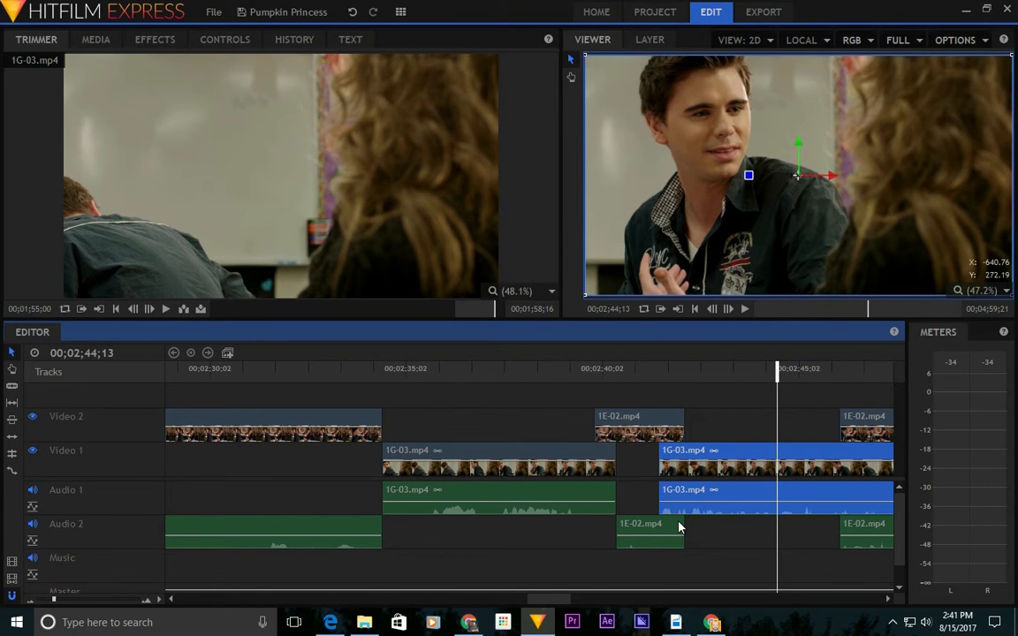
{"action": "left_click", "coordinate": [596, 379]}
{"action": "key", "text": "space"}
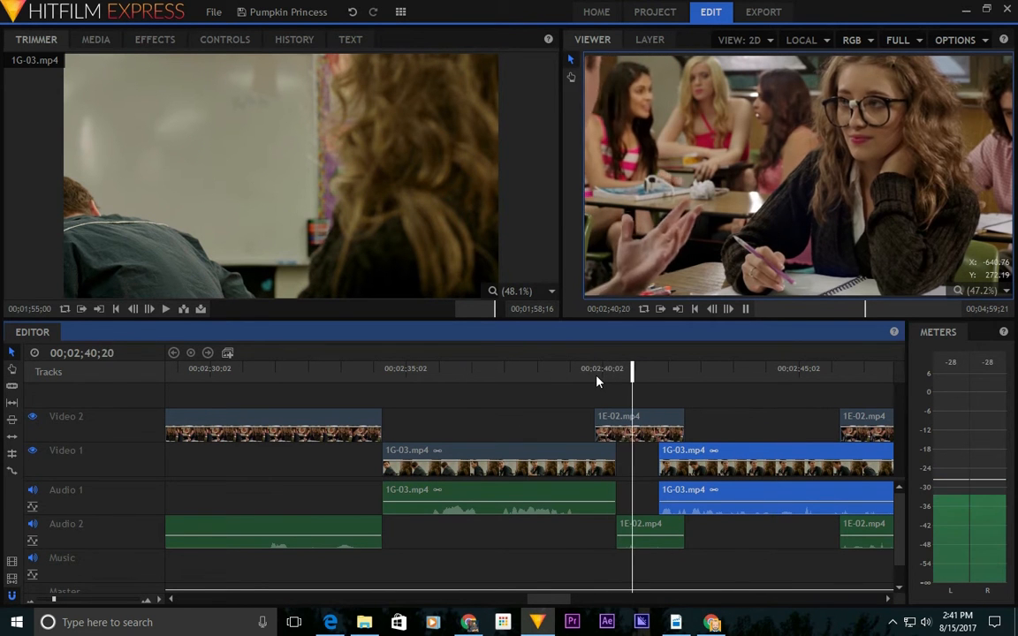
{"action": "key", "text": "space"}
{"action": "left_click", "coordinate": [582, 372]}
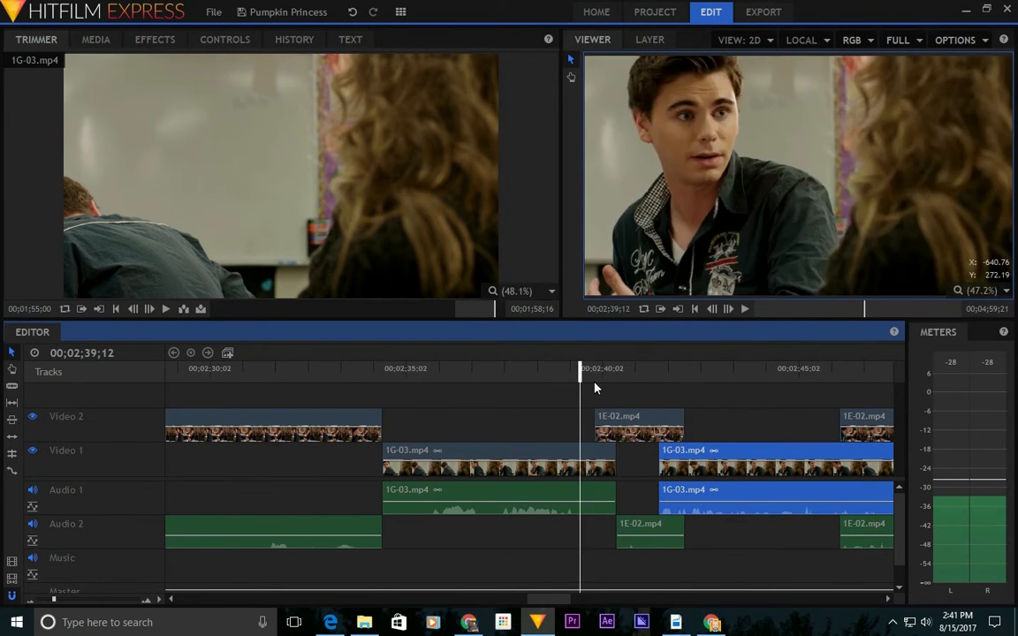
{"action": "left_click_drag", "start_coordinate": [736, 458], "coordinate": [771, 459]}
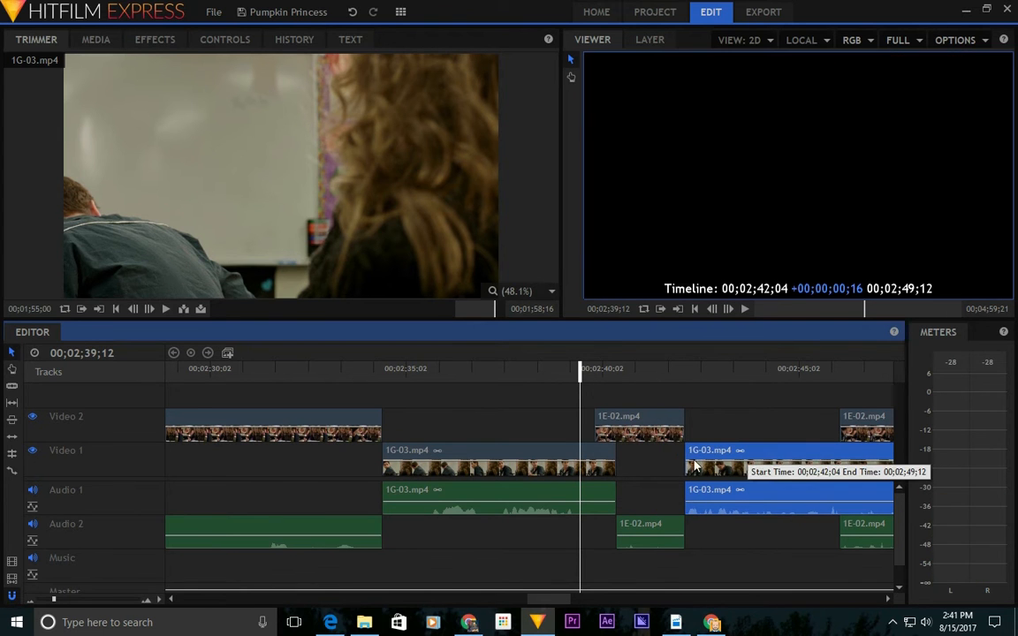
Extend the start of the second 1G-03.mp4 clip back to the end of the first part and replay it with Audio 2 muted.
{"action": "left_click_drag", "start_coordinate": [686, 458], "coordinate": [616, 460]}
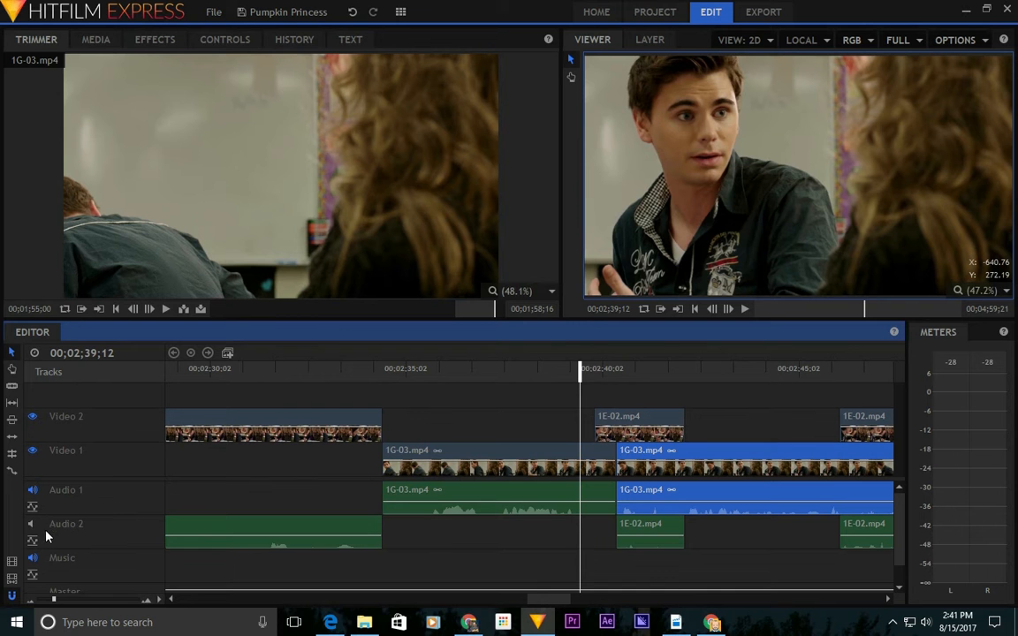
{"action": "key", "text": "space"}
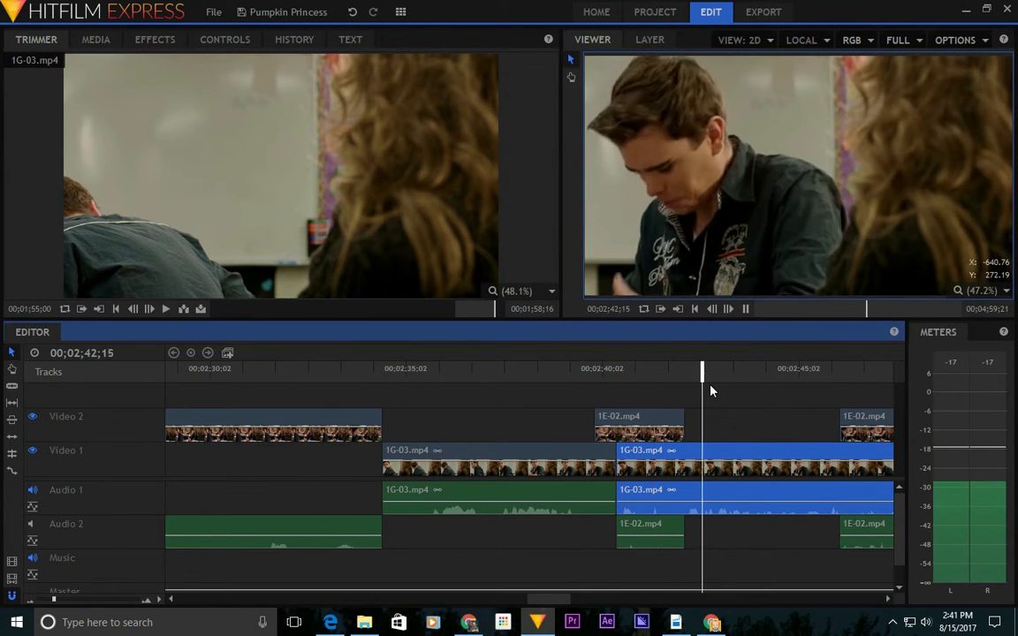
{"action": "left_click", "coordinate": [562, 371]}
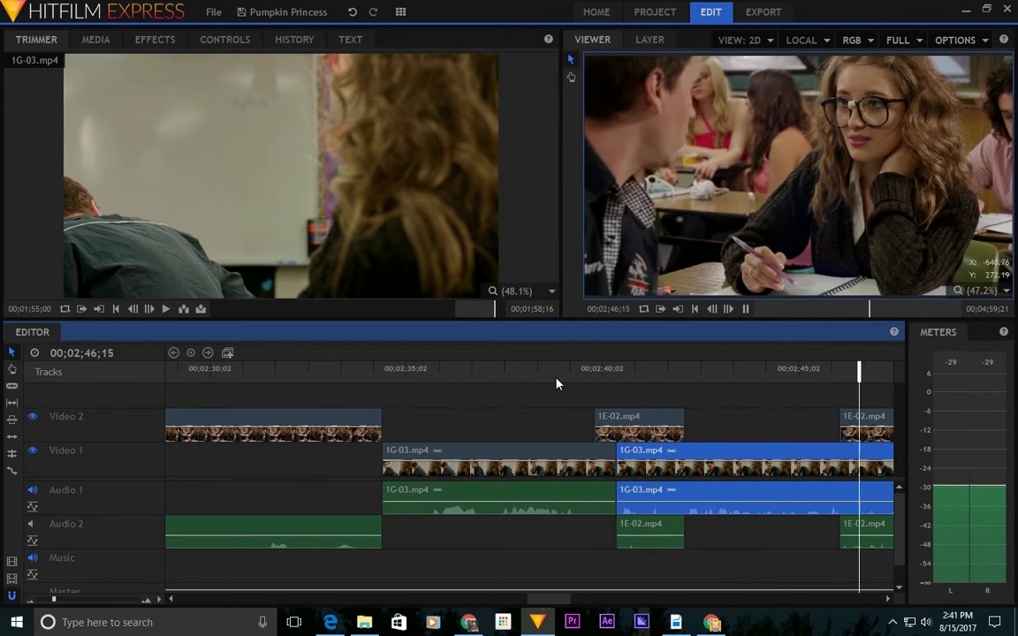
{"action": "left_click_drag", "start_coordinate": [574, 599], "coordinate": [561, 601]}
{"action": "left_click", "coordinate": [426, 369]}
{"action": "key", "text": "space"}
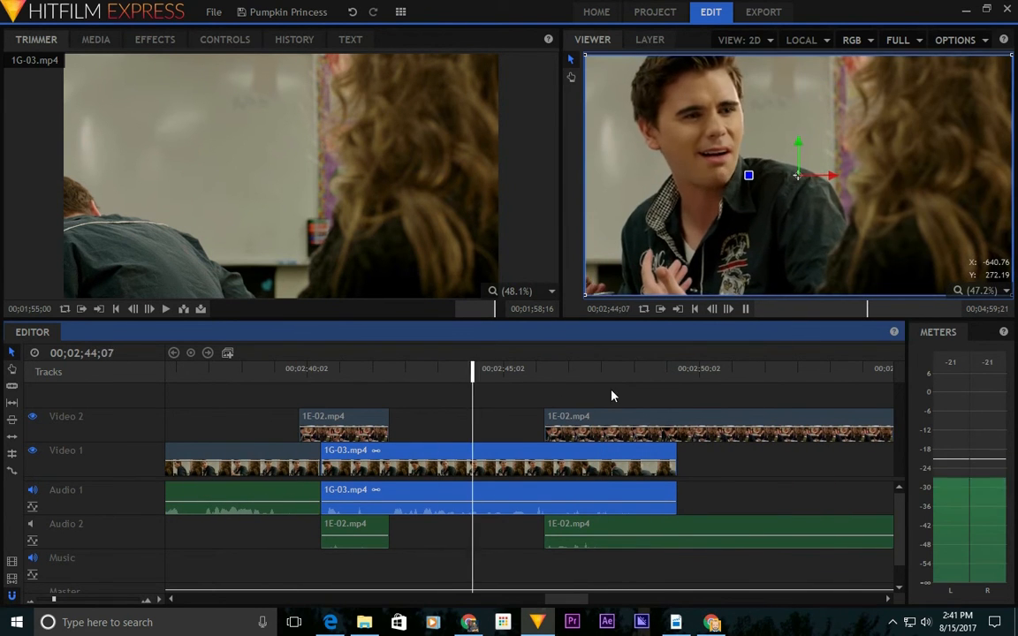
{"action": "key", "text": "space"}
Move the remaining 1E-02.mp4 video and audio to the end of the second 1G-03.mp4 clip and play up to 00;02;47;01.
{"action": "left_click_drag", "start_coordinate": [610, 426], "coordinate": [782, 557]}
{"action": "key", "text": "ctrl+z"}
{"action": "left_click_drag", "start_coordinate": [632, 532], "coordinate": [761, 529]}
{"action": "key", "text": "space"}
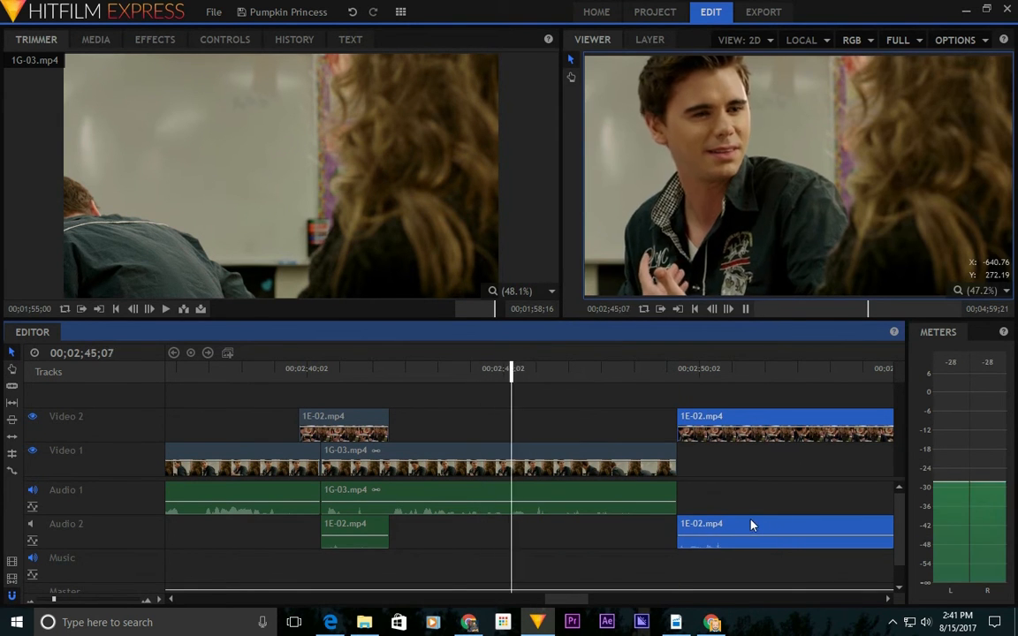
{"action": "key", "text": "space"}
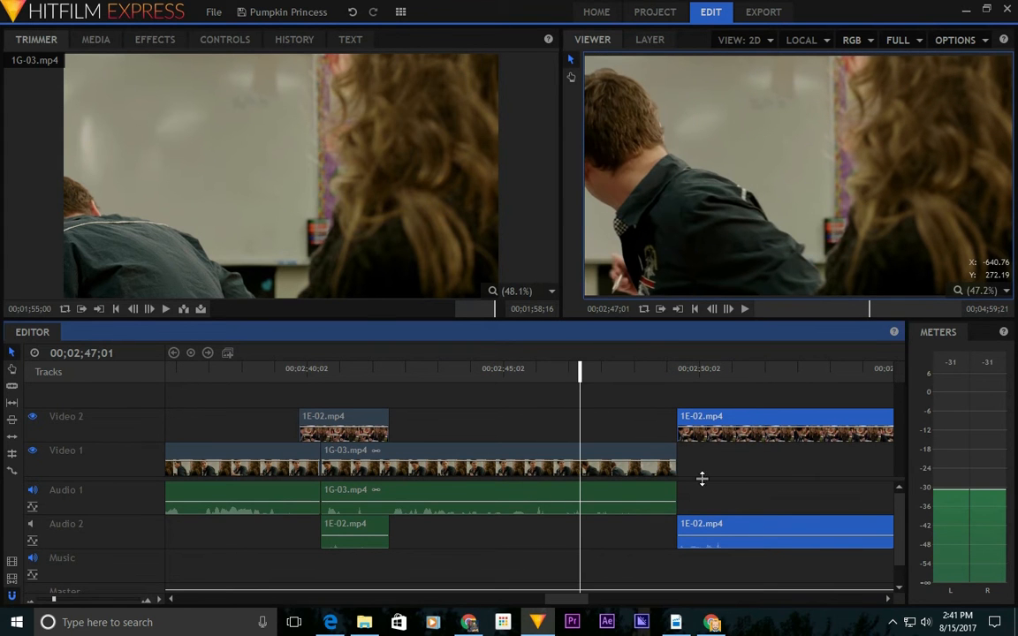
Trim the end of the second 1G-03.mp4 clip to 00;02;47;01 and link the remaining 1E-02.mp4 video and audio.
{"action": "left_click_drag", "start_coordinate": [671, 459], "coordinate": [580, 460]}
{"action": "left_click", "coordinate": [699, 472]}
{"action": "mouse_move", "coordinate": [754, 432]}
{"action": "left_mouse_down"}
{"action": "mouse_move", "coordinate": [673, 432]}
{"action": "mouse_move", "coordinate": [754, 430]}
{"action": "left_mouse_up"}
{"action": "left_click_drag", "start_coordinate": [740, 395], "coordinate": [786, 562]}
{"action": "right_click", "coordinate": [788, 538]}
{"action": "left_click", "coordinate": [808, 453]}
Shorten the start of the linked 1E-02.mp4 clip, place it against the end of 1G-03.mp4 and play it through to 00;02;52;15.
{"action": "left_click_drag", "start_coordinate": [792, 424], "coordinate": [720, 446]}
{"action": "key", "text": "Left"}
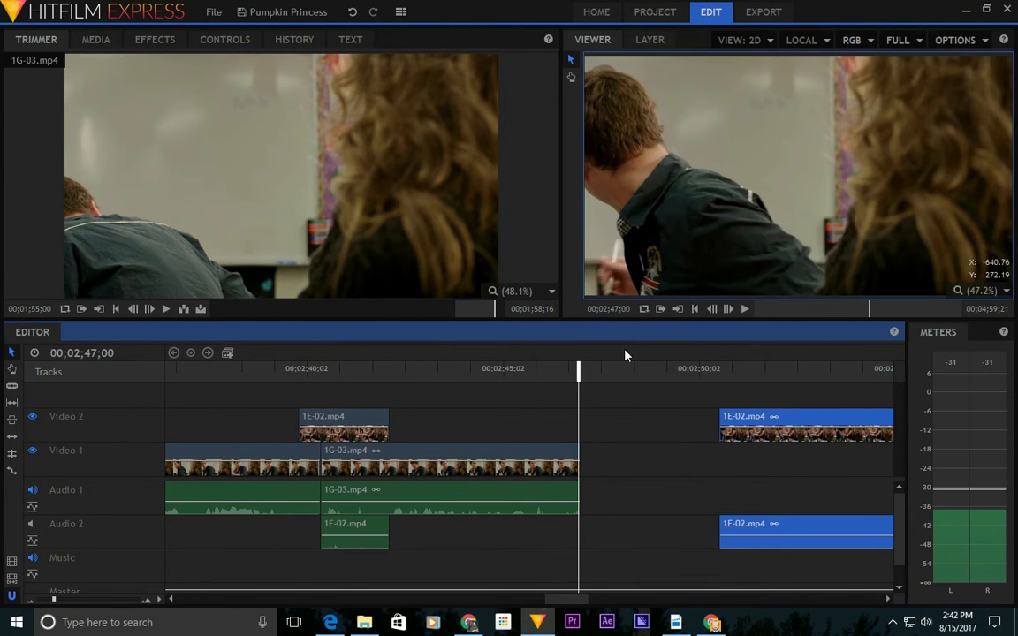
{"action": "left_click_drag", "start_coordinate": [754, 419], "coordinate": [618, 425]}
{"action": "key", "text": "space"}
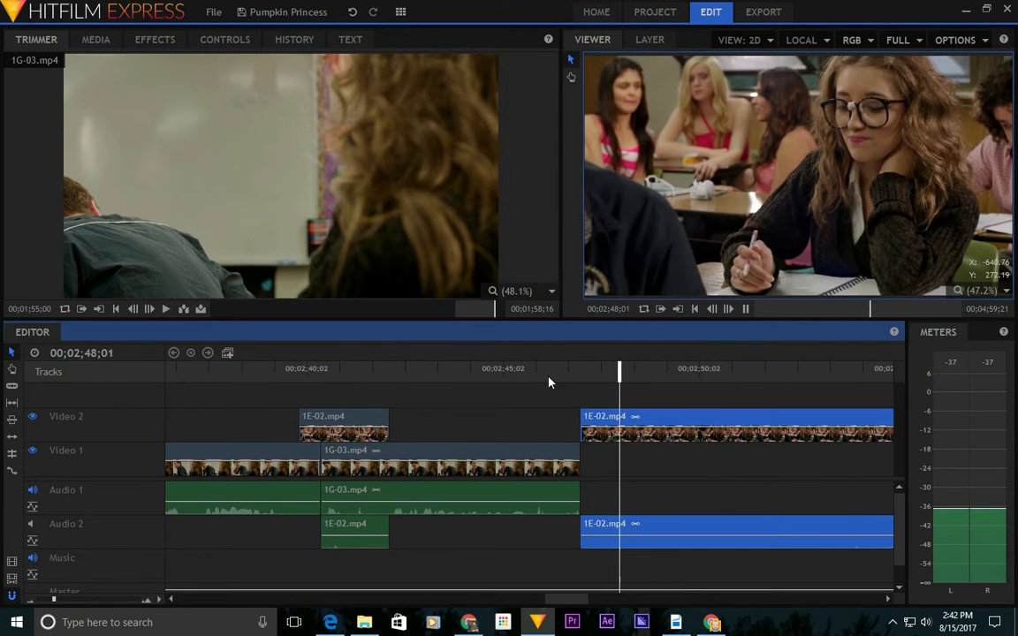
{"action": "left_click", "coordinate": [539, 375]}
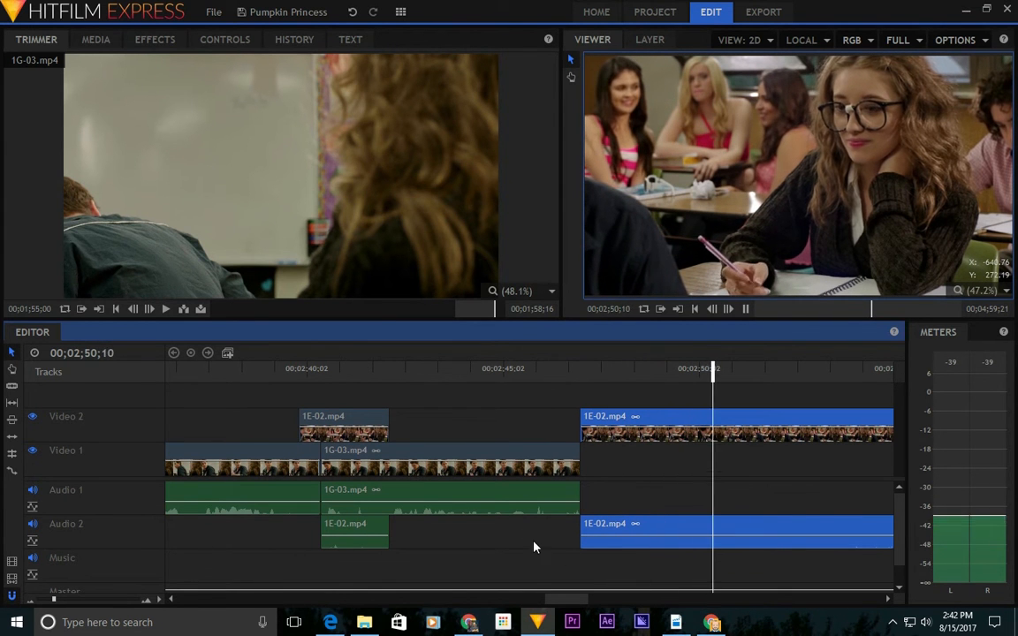
{"action": "key", "text": "space"}
Split 1E-02.mp4 at 00;02;52;15 and delete only the part after the cut.
{"action": "key", "text": "ctrl+shift+d"}
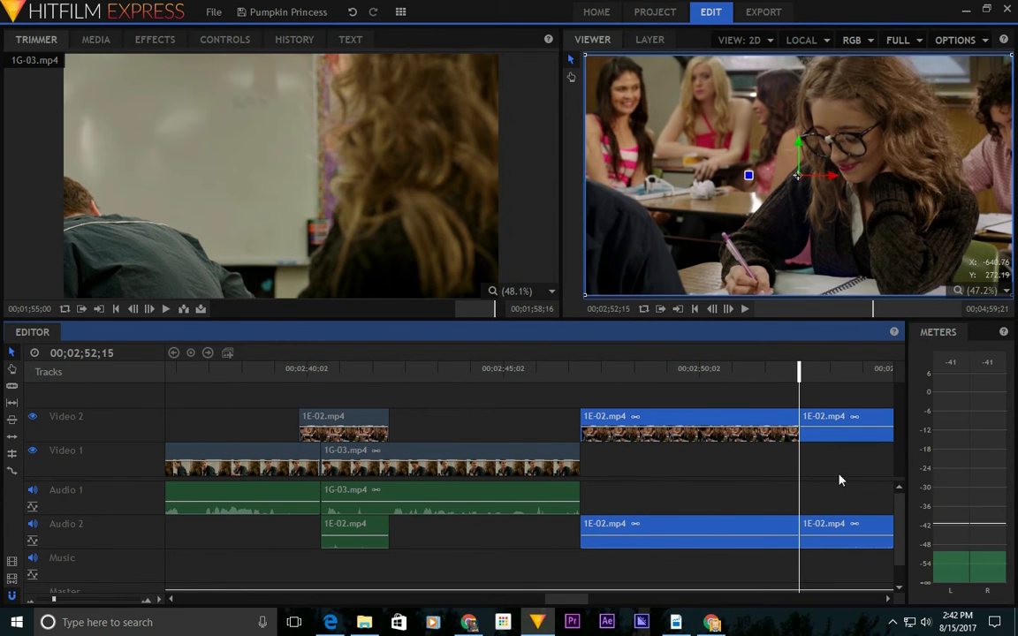
{"action": "key", "text": "space"}
{"action": "key", "text": "space"}
{"action": "key", "text": "Delete"}
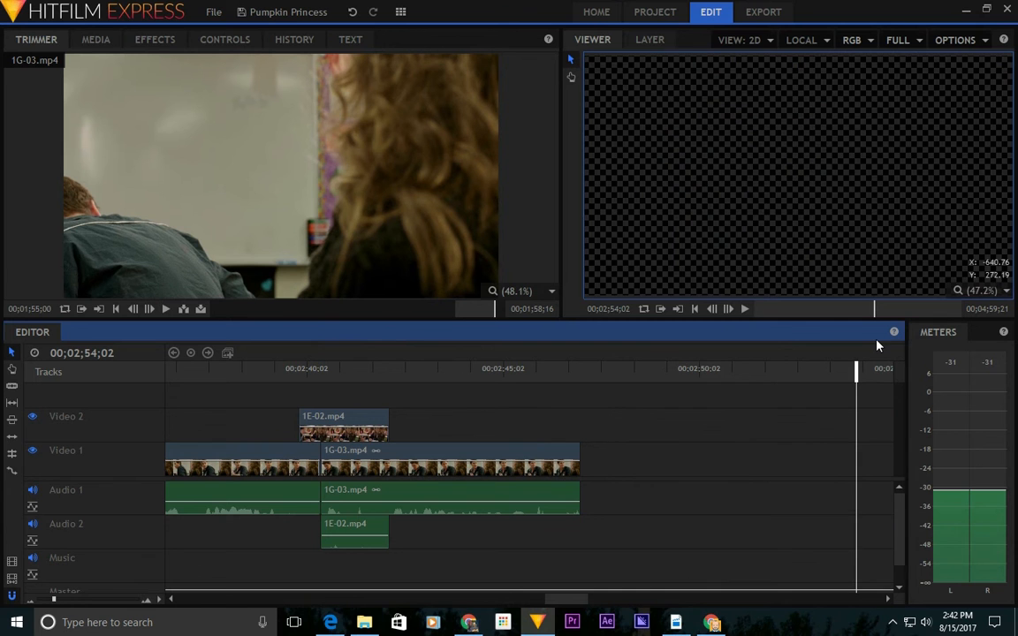
{"action": "key", "text": "ctrl+z"}
{"action": "left_click", "coordinate": [857, 416]}
{"action": "key", "text": "Delete"}
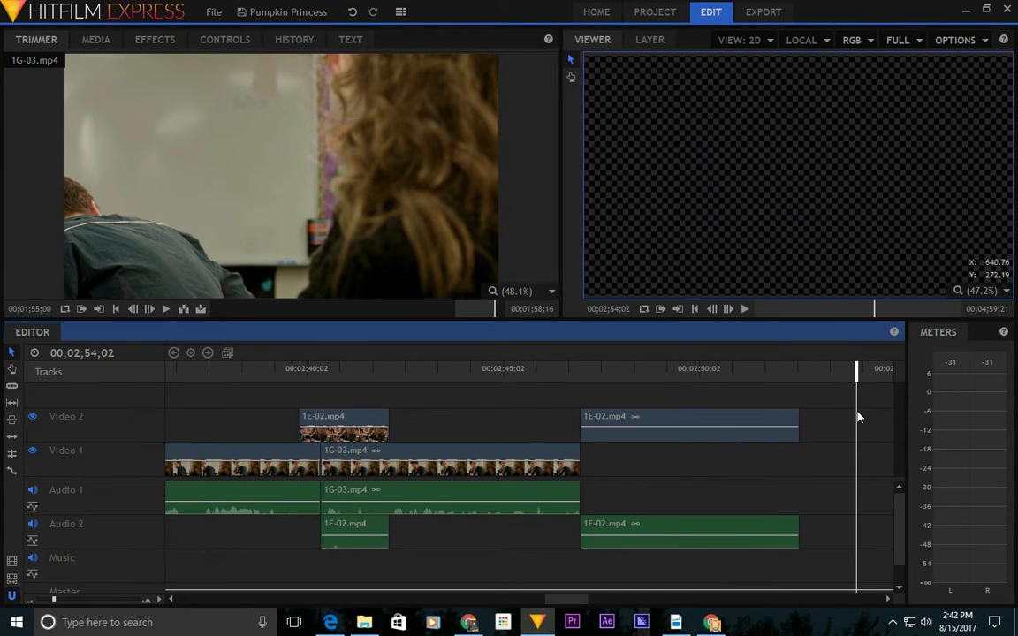
Move the final 1E-02.mp4 clip down to Video 1 and Audio 1 and add a Fade to Color transition at its video end.
{"action": "left_click_drag", "start_coordinate": [625, 423], "coordinate": [621, 455]}
{"action": "left_click", "coordinate": [95, 39]}
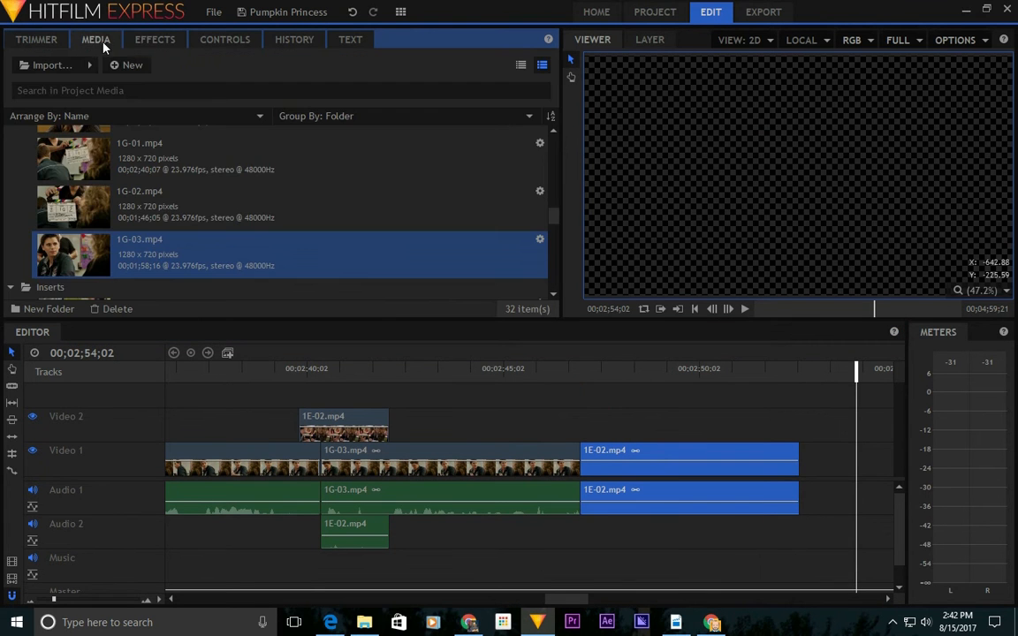
{"action": "left_click", "coordinate": [155, 39]}
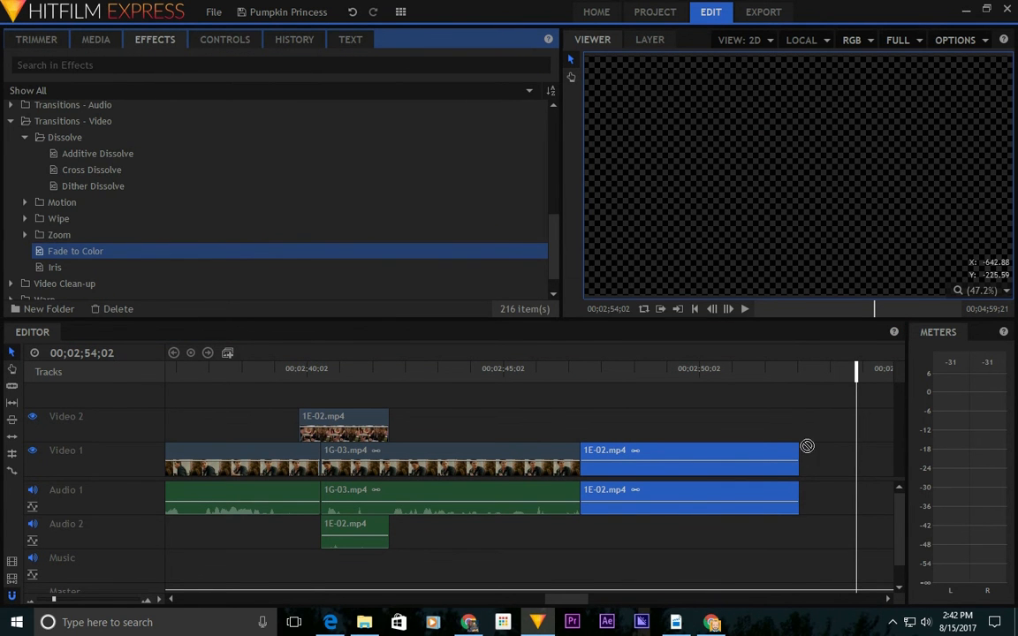
{"action": "left_click_drag", "start_coordinate": [796, 458], "coordinate": [798, 459]}
Add an audio Fade transition at the end of the final 1E-02.mp4 clip's audio and play the faded ending.
{"action": "left_click", "coordinate": [135, 41]}
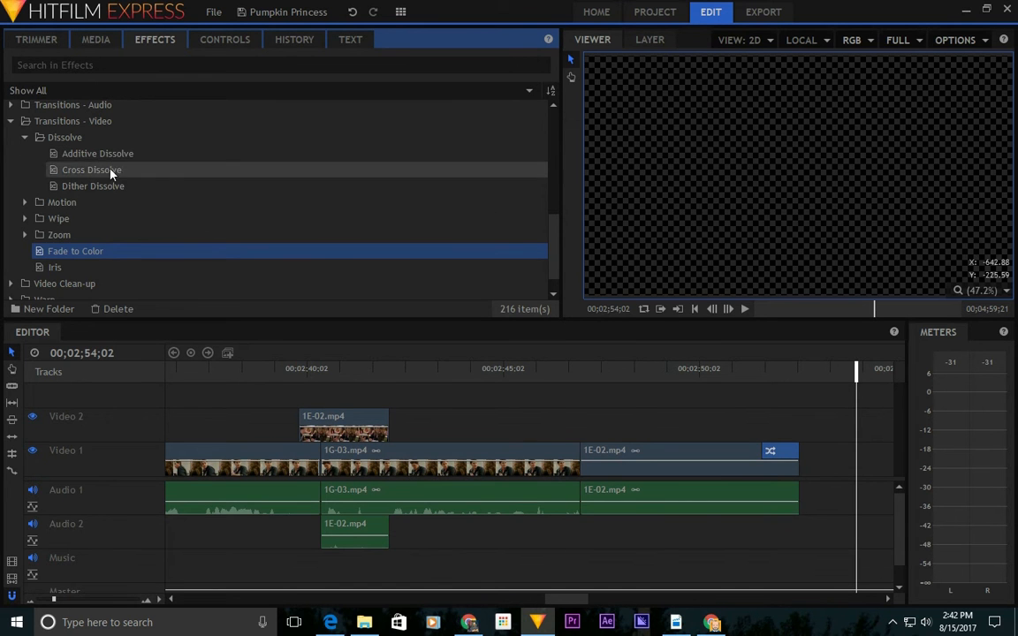
{"action": "left_click", "coordinate": [11, 105]}
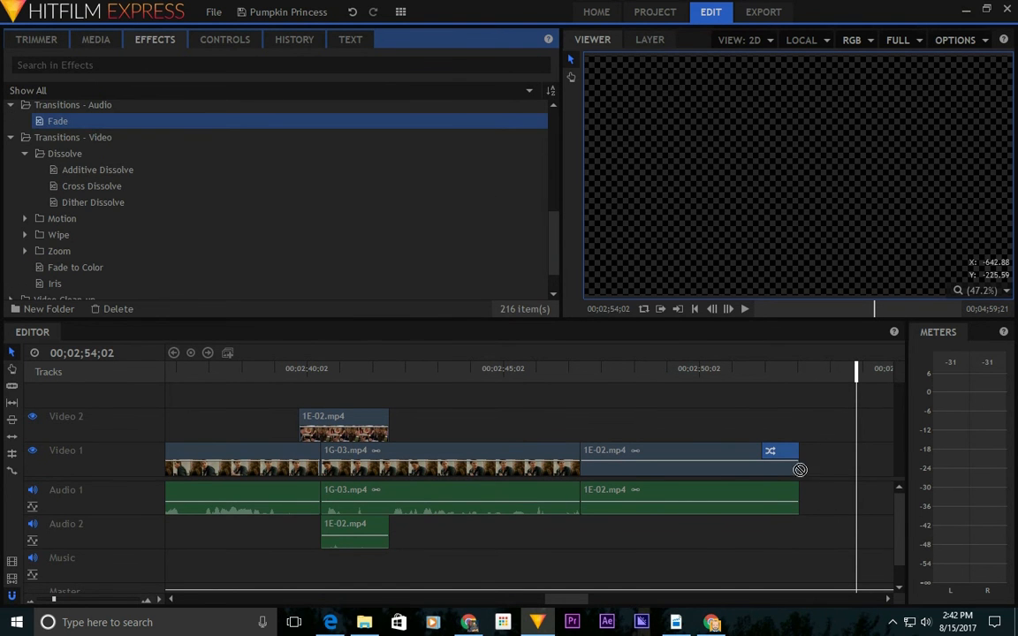
{"action": "left_click_drag", "start_coordinate": [785, 492], "coordinate": [786, 492]}
{"action": "left_click", "coordinate": [731, 371]}
{"action": "key", "text": "space"}
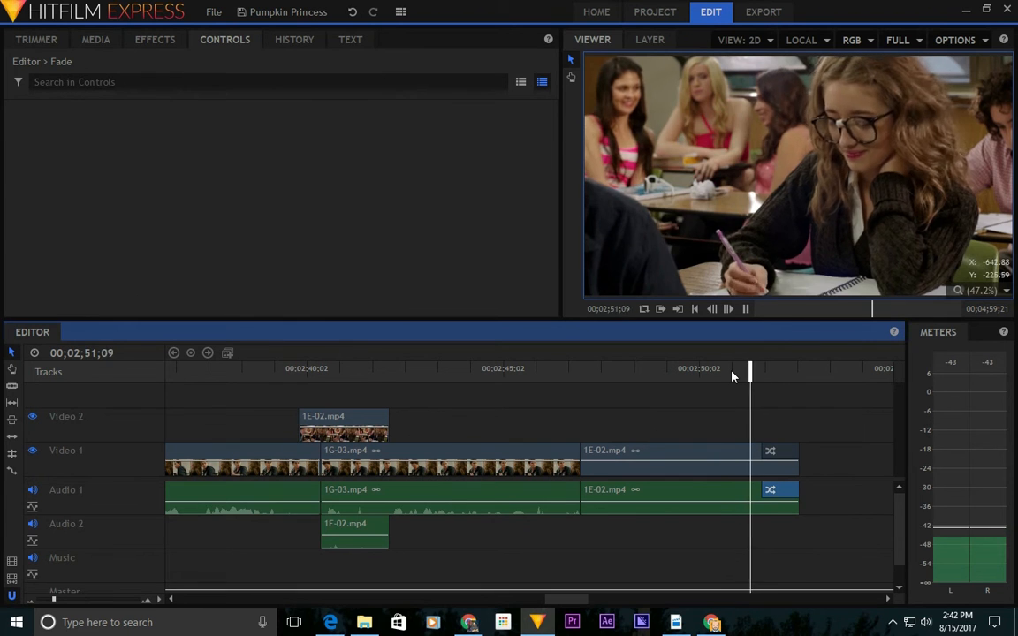
{"action": "key", "text": "space"}
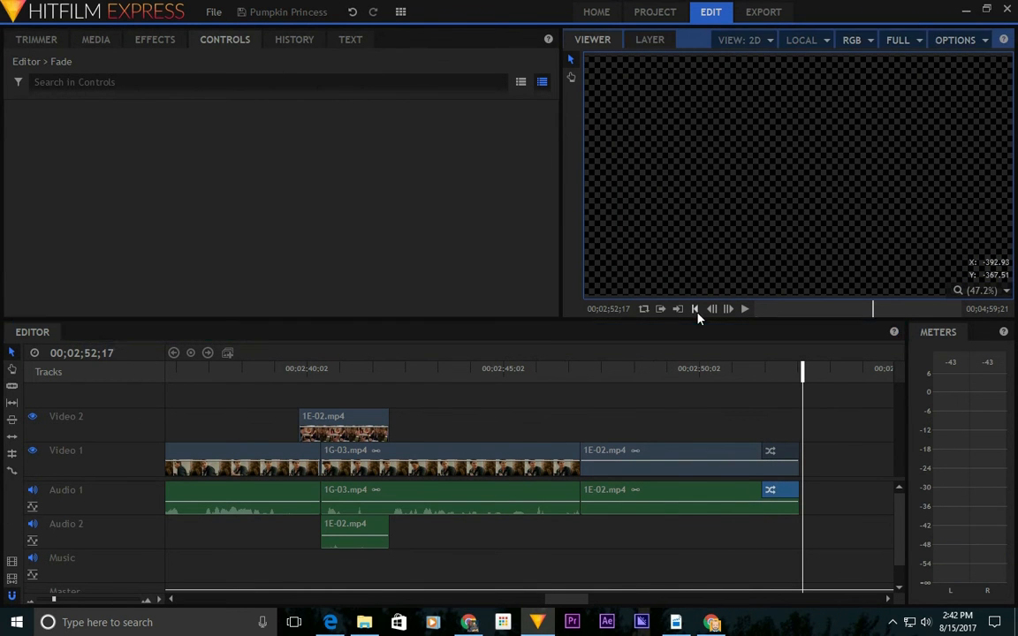
Try to play the timeline from its start, force-close the unresponsive program and reopen the recent project Pumpkin Princess.hfp.
{"action": "left_click", "coordinate": [694, 309]}
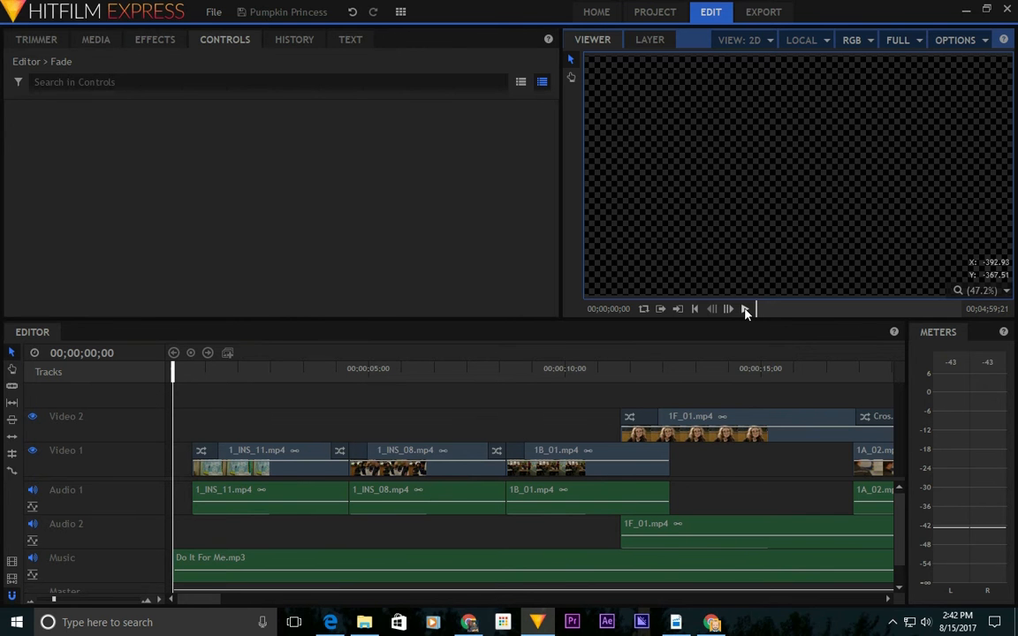
{"action": "left_click", "coordinate": [745, 309]}
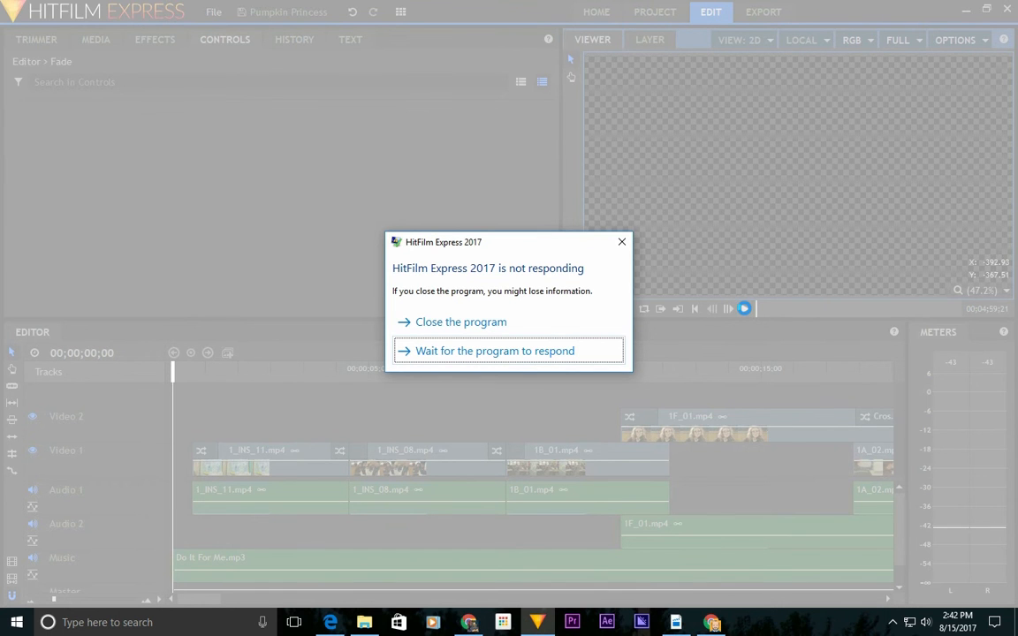
{"action": "left_click", "coordinate": [460, 322]}
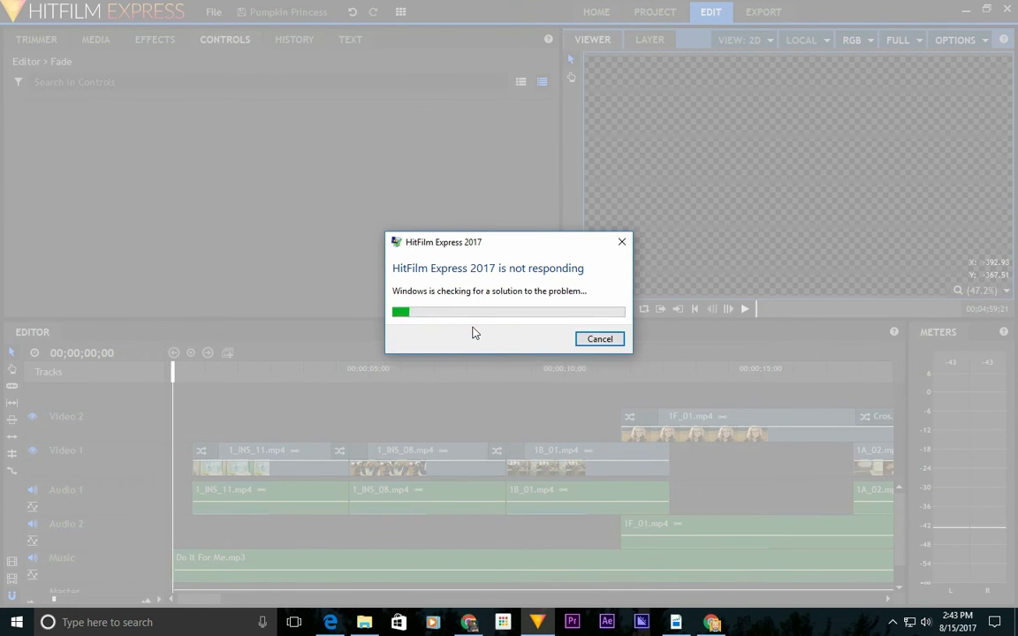
{"action": "left_click", "coordinate": [597, 339]}
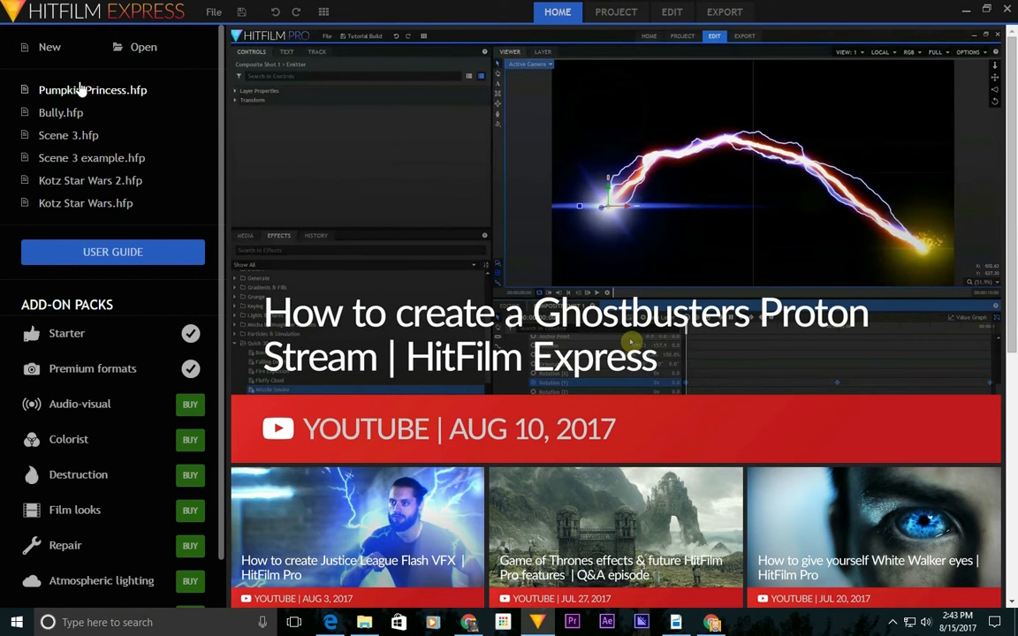
{"action": "left_click", "coordinate": [81, 88]}
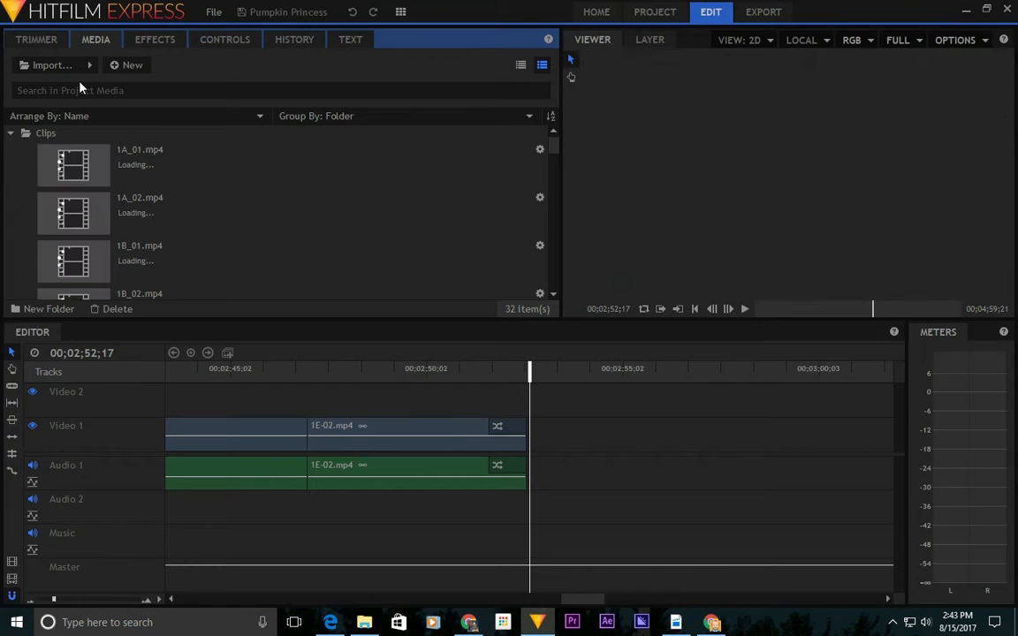
Play the edit from the start of the timeline to 00;02;12;23 to review the cuts.
{"action": "left_click_drag", "start_coordinate": [587, 603], "coordinate": [202, 601]}
{"action": "left_click", "coordinate": [173, 369]}
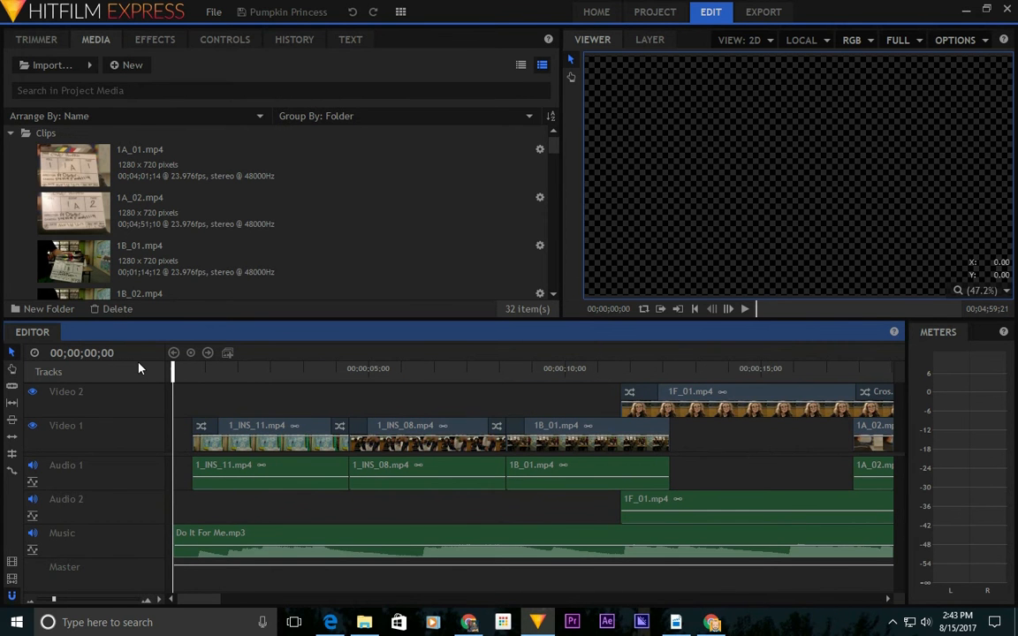
{"action": "key", "text": "space"}
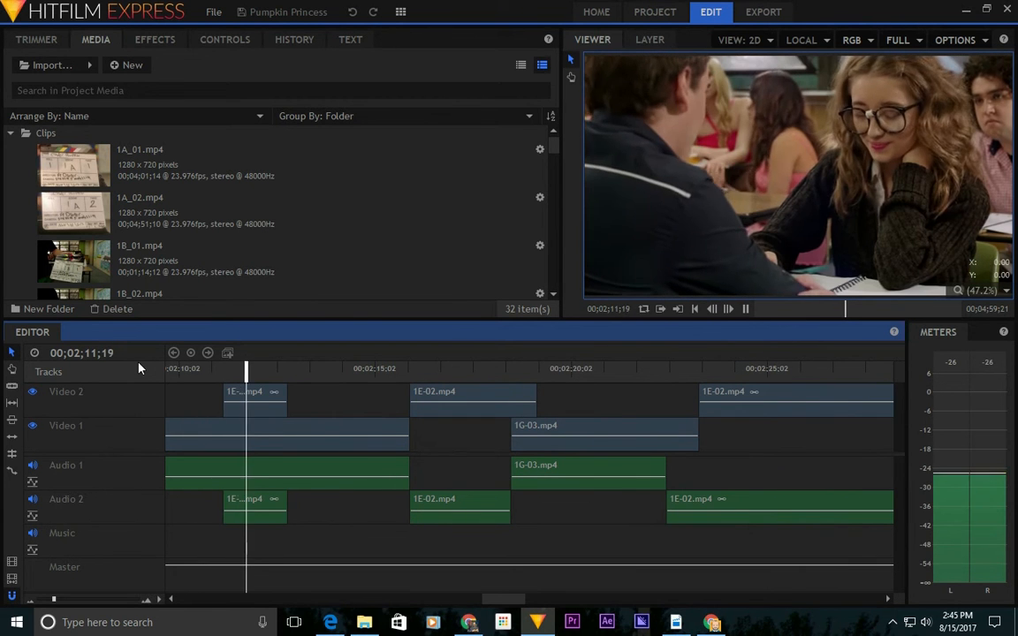
{"action": "key", "text": "space"}
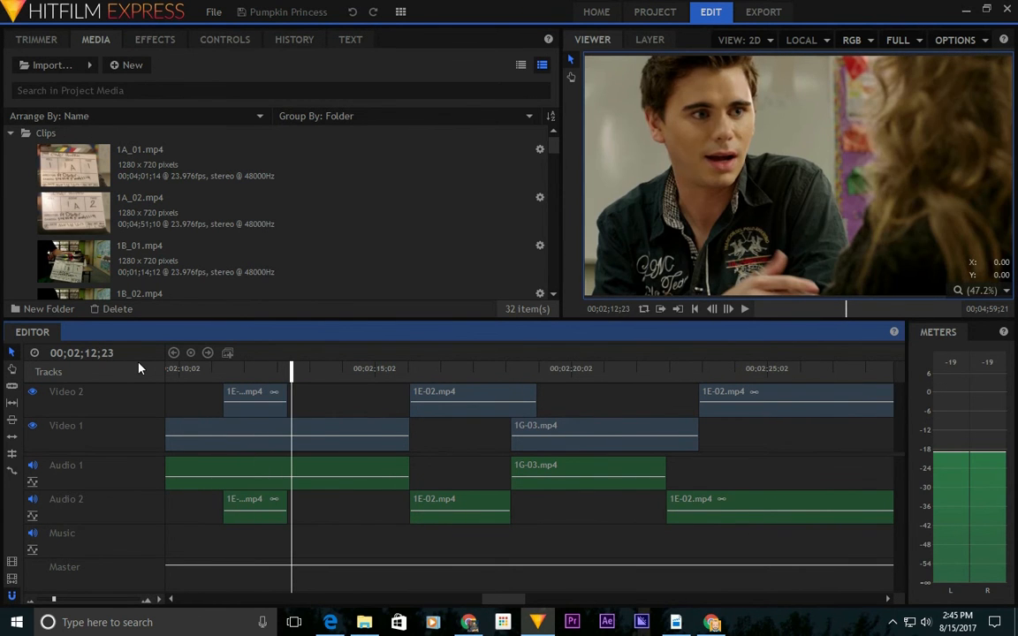
Replay from about 00;02;02, unlink the 1E-02.mp4 reaction clip around 00;02;07 and delete only its audio.
{"action": "left_click_drag", "start_coordinate": [507, 600], "coordinate": [485, 601]}
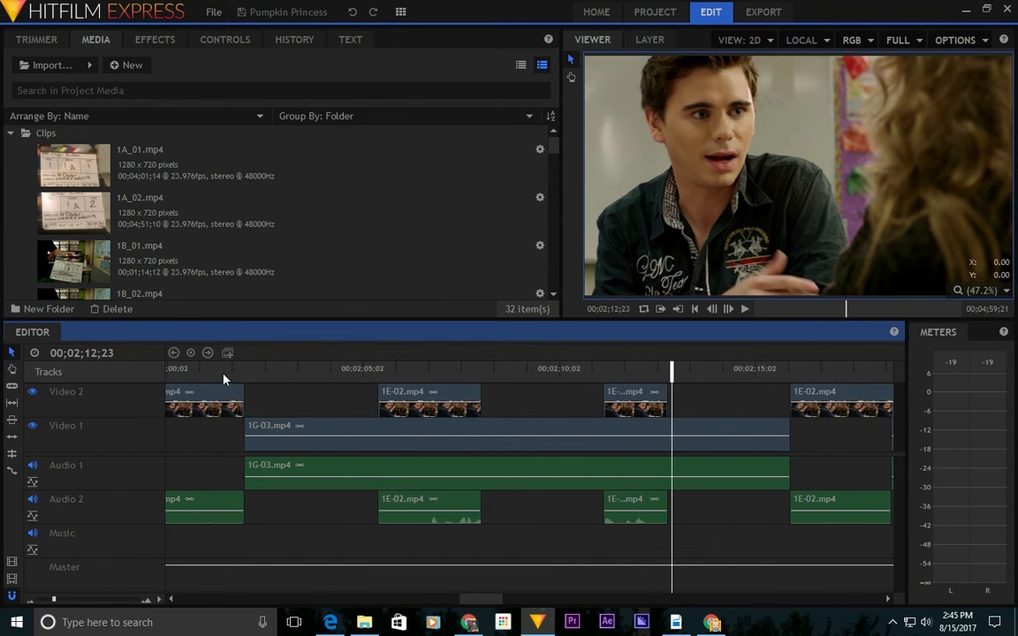
{"action": "left_click", "coordinate": [233, 369]}
{"action": "key", "text": "space"}
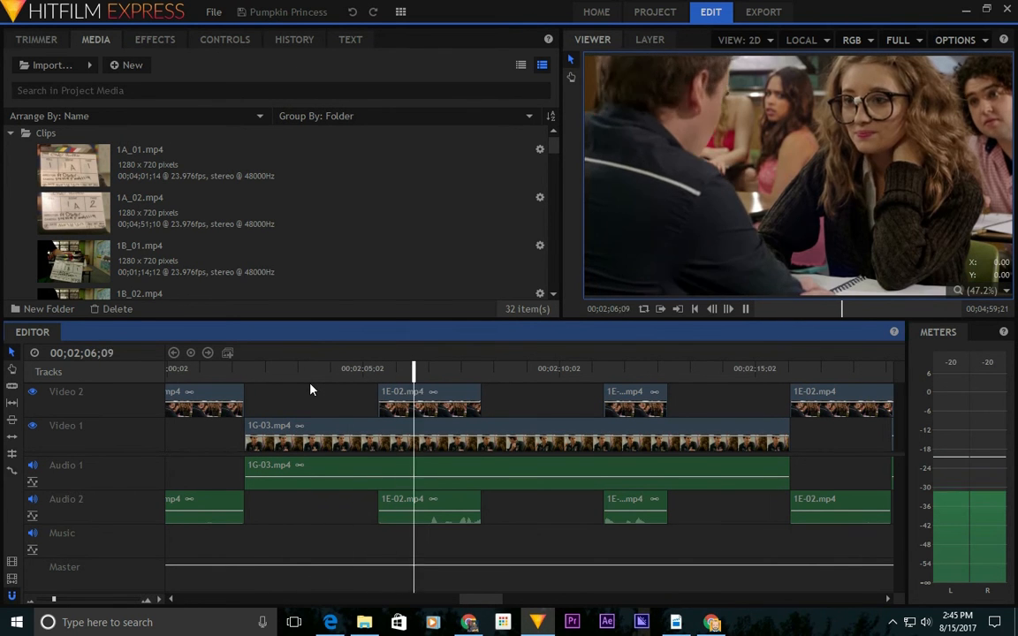
{"action": "left_click", "coordinate": [418, 508]}
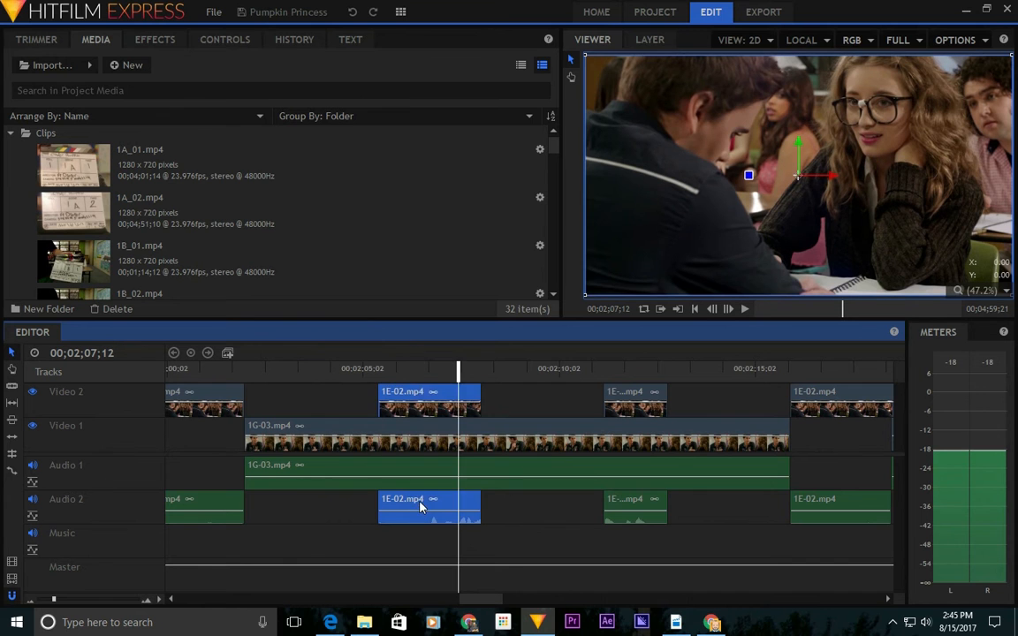
{"action": "right_click", "coordinate": [420, 506]}
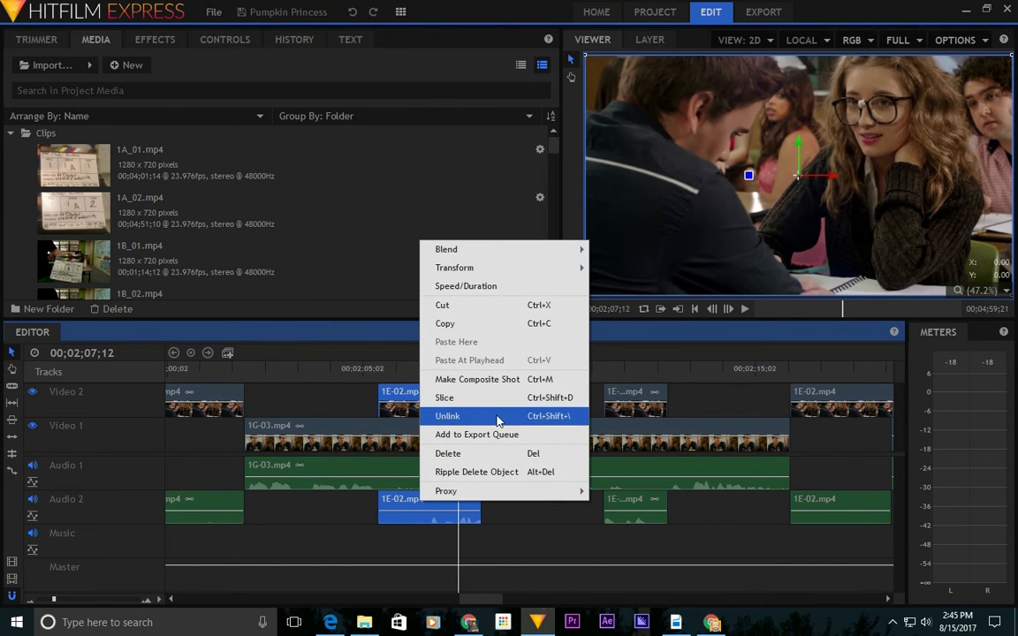
{"action": "left_click", "coordinate": [499, 416]}
{"action": "left_click", "coordinate": [461, 502]}
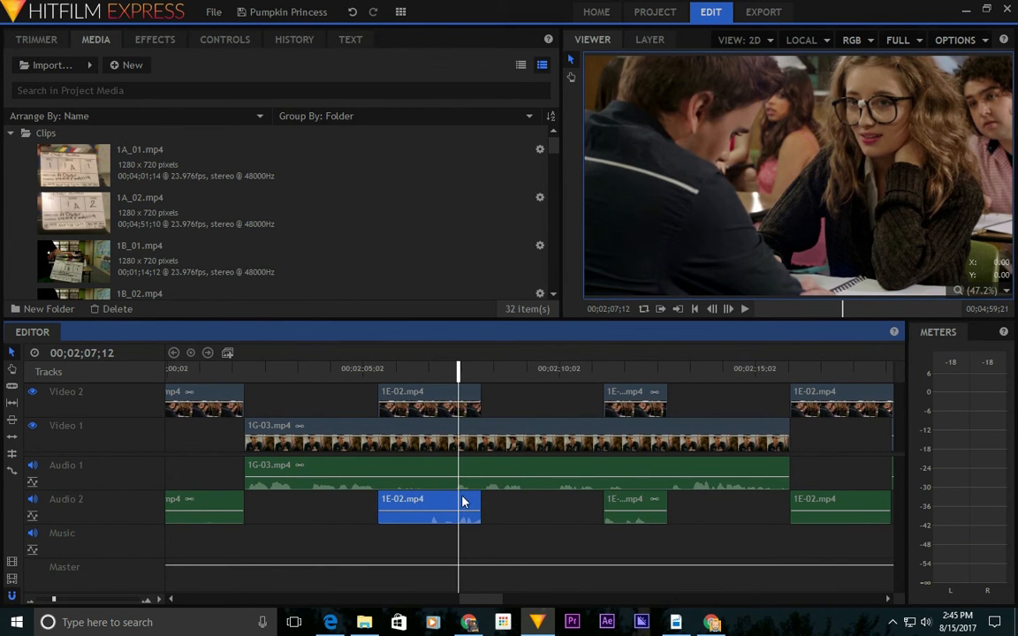
Unlink the short 1E-02.mp4 reaction clip just after 00;02;11 and delete only its audio.
{"action": "right_click", "coordinate": [622, 505]}
{"action": "left_click", "coordinate": [660, 413]}
{"action": "left_click", "coordinate": [681, 510]}
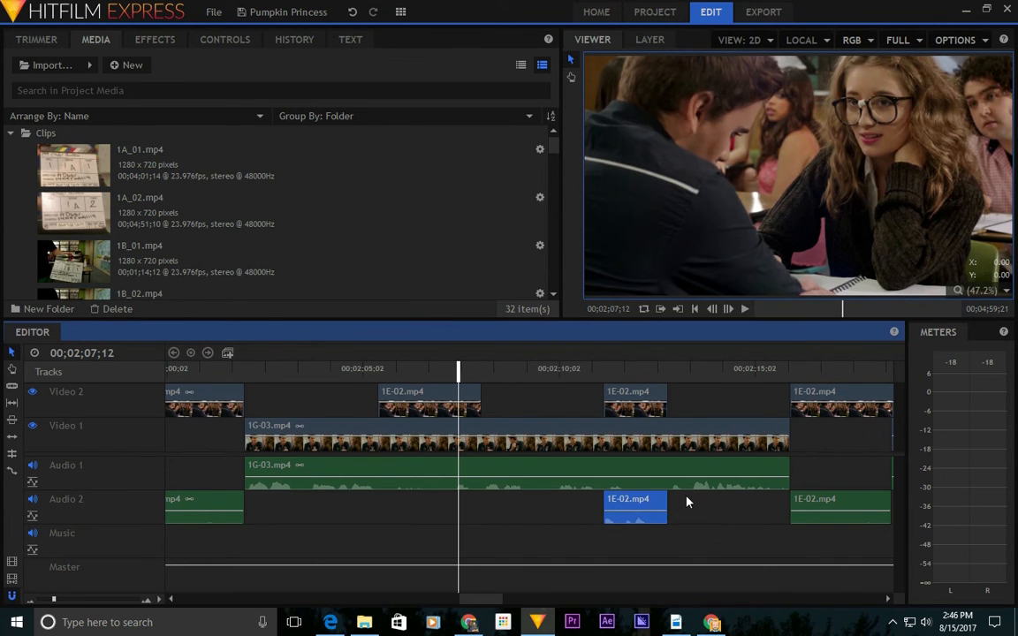
Play the dialogue around the muted reaction shots and continue from 00;02;01;12 to 00;02;45;19 to check the cuts and sound.
{"action": "left_click", "coordinate": [361, 370]}
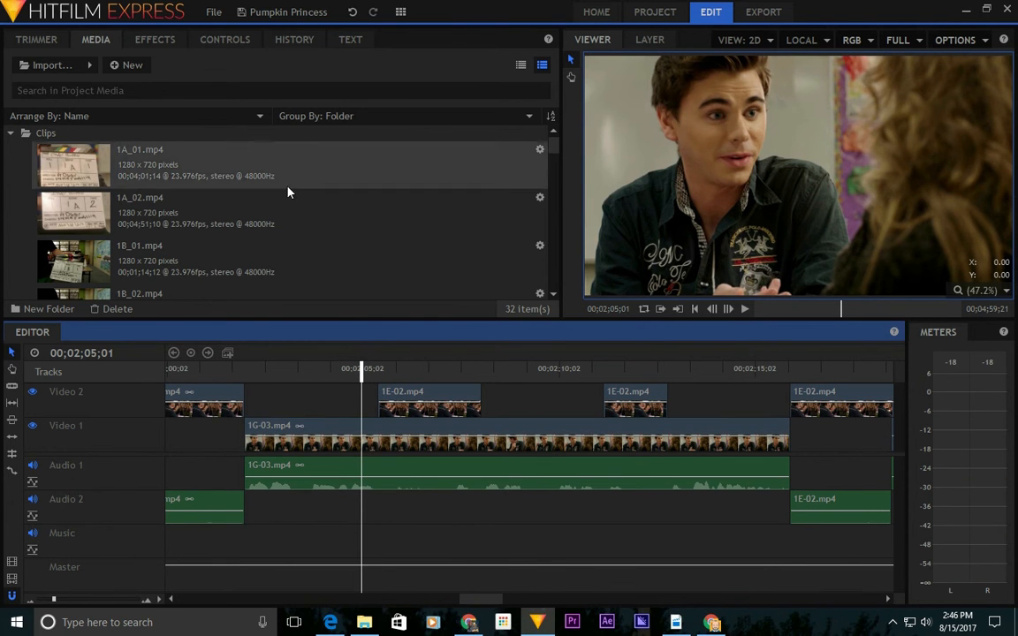
{"action": "key", "text": "space"}
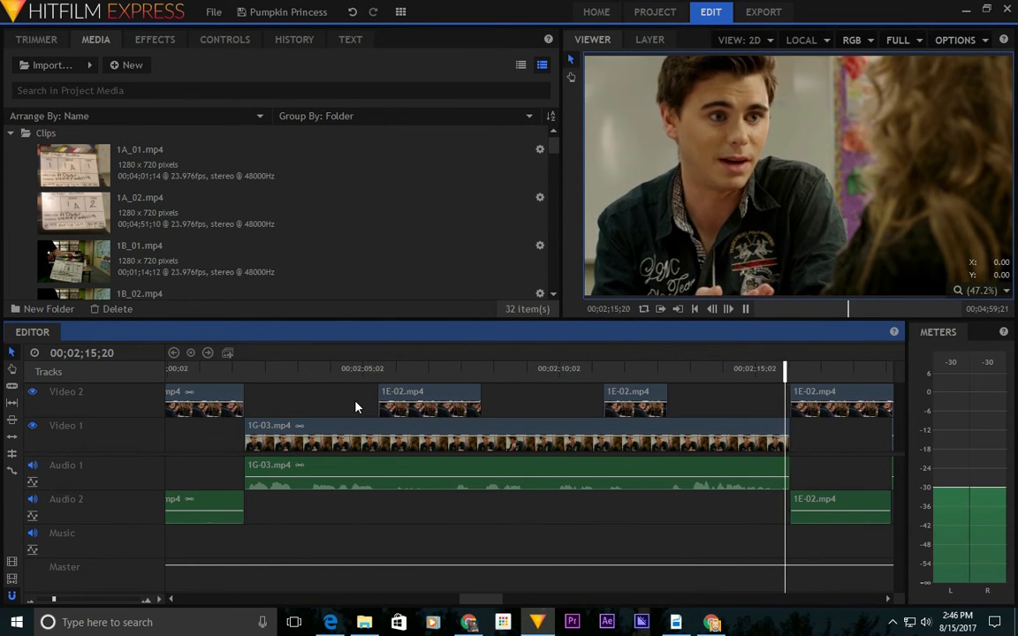
{"action": "key", "text": "space"}
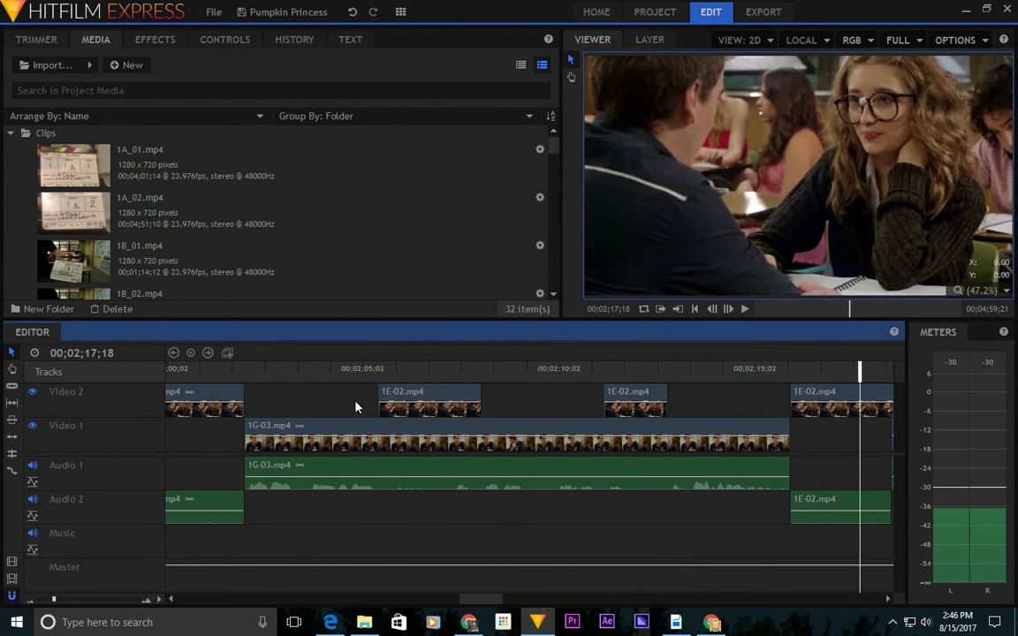
{"action": "left_click_drag", "start_coordinate": [352, 370], "coordinate": [354, 369]}
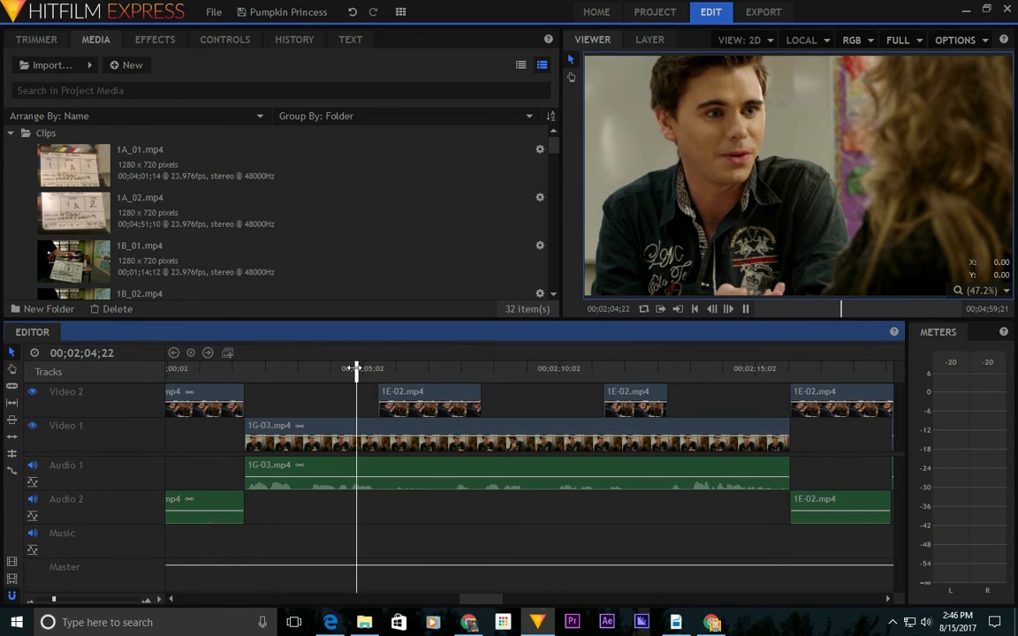
{"action": "key", "text": "space"}
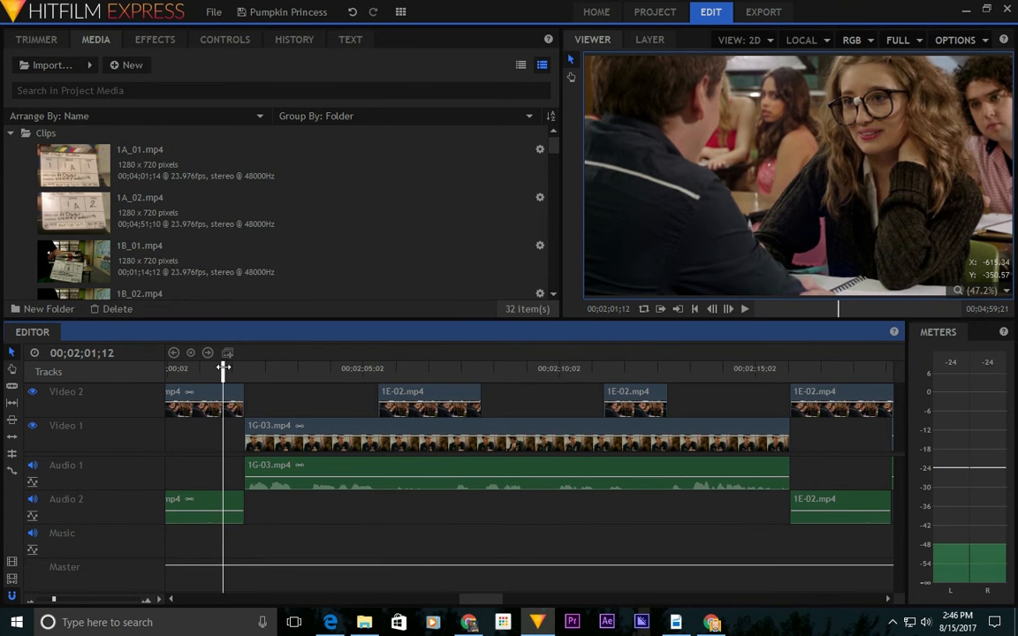
{"action": "key", "text": "space"}
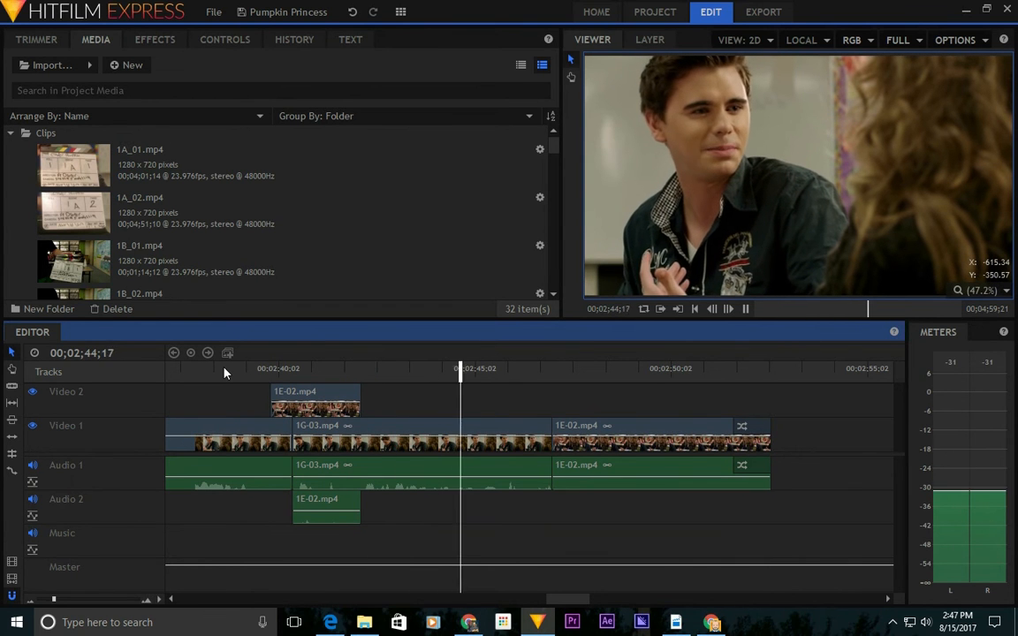
{"action": "key", "text": "space"}
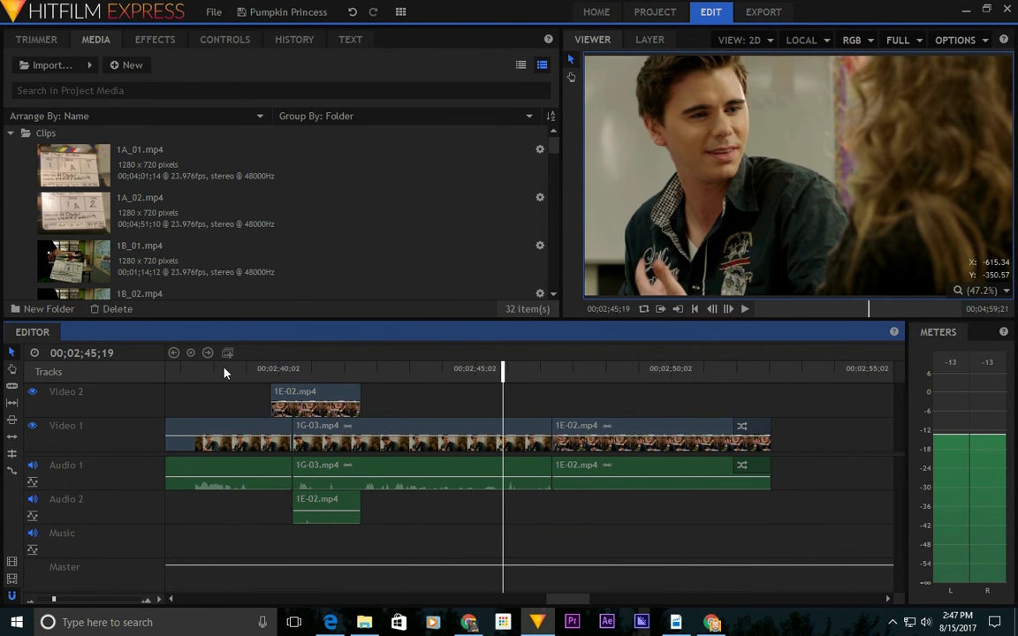
Replay the 1E-02.mp4 reaction shot just before 00;02;41 and delete its audio clip from Audio 2.
{"action": "left_click", "coordinate": [231, 365]}
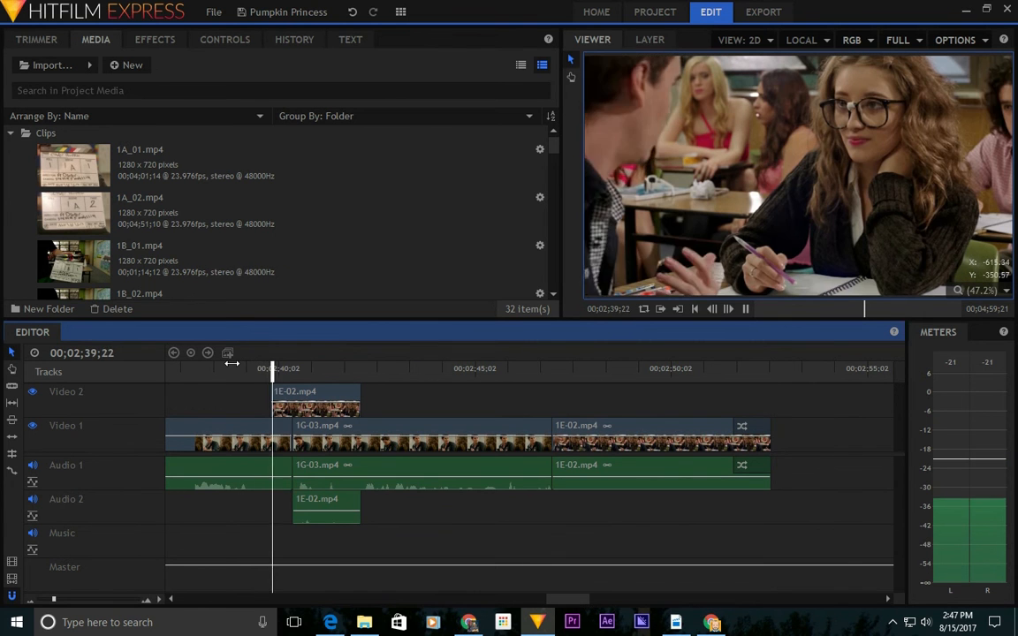
{"action": "key", "text": "space"}
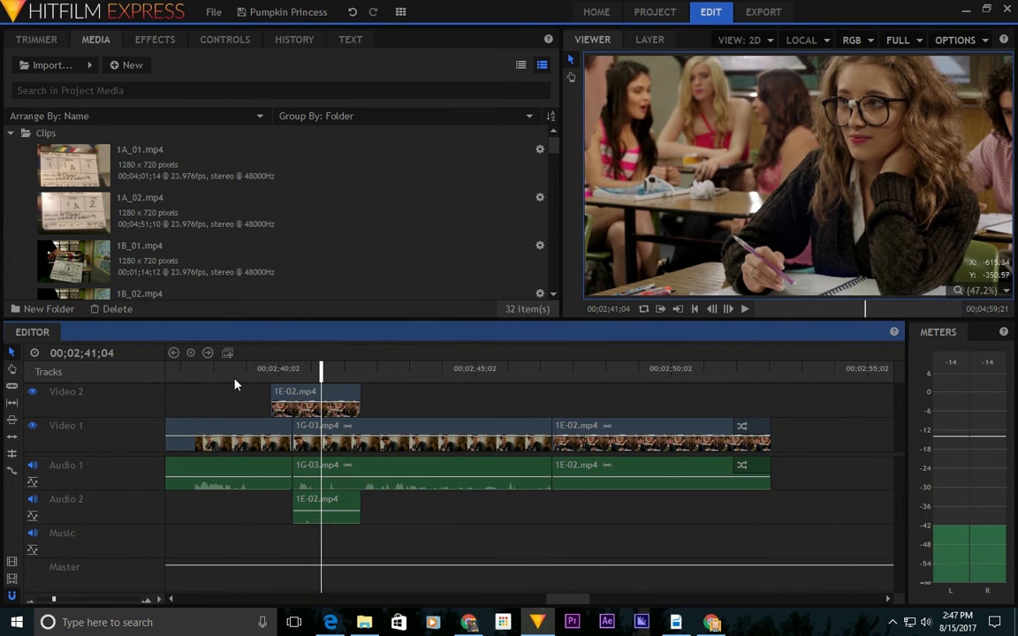
{"action": "left_click", "coordinate": [332, 510]}
{"action": "key", "text": "Delete"}
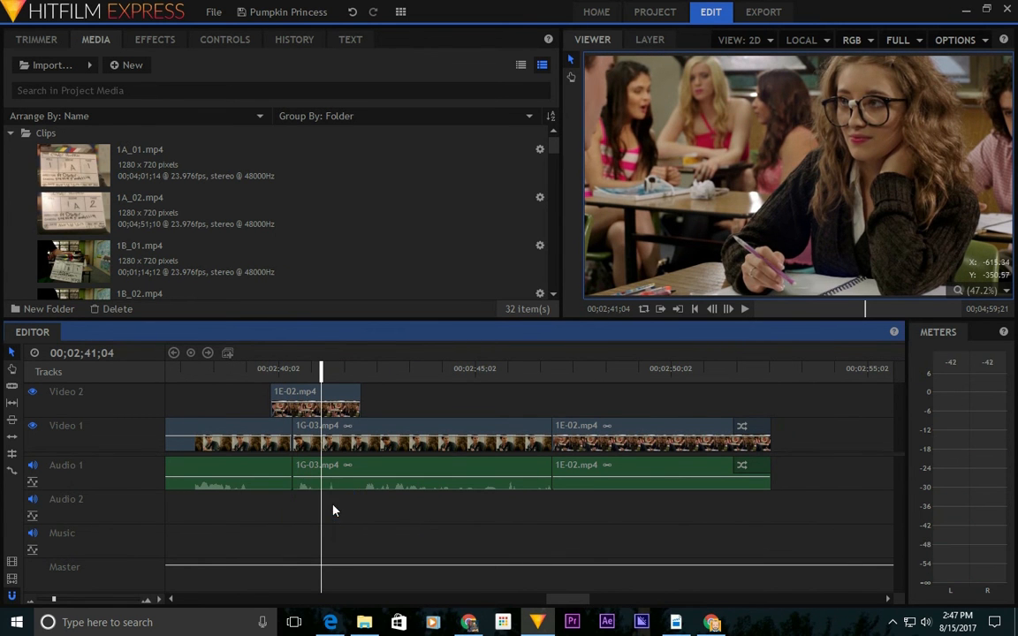
Play the scene's ending from about 00;02;38 to 00;02;52;23 to check the sound and the closing fade.
{"action": "left_click", "coordinate": [228, 371]}
{"action": "key", "text": "space"}
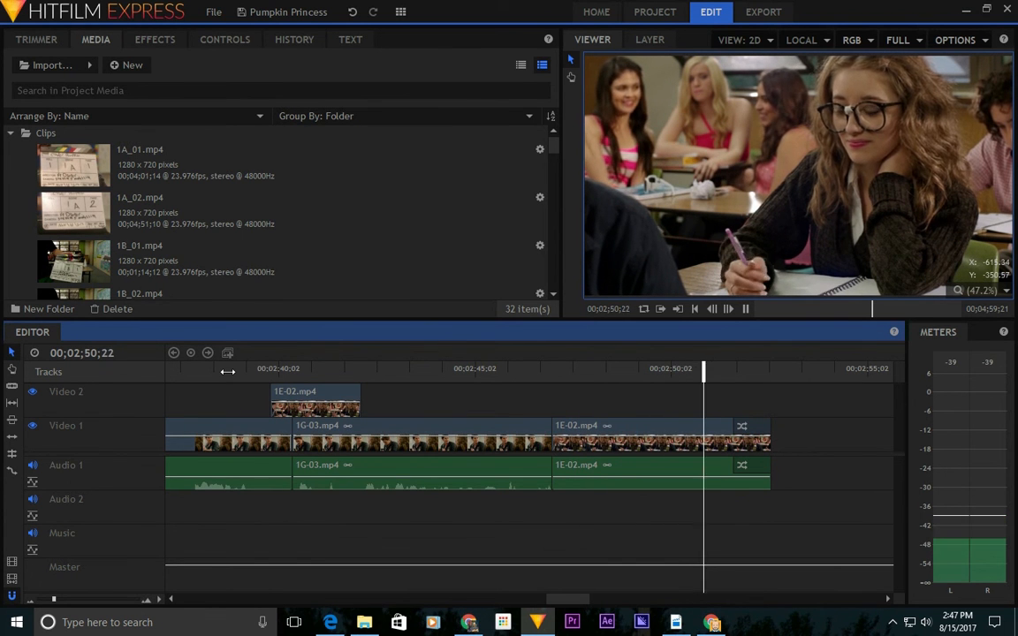
{"action": "key", "text": "space"}
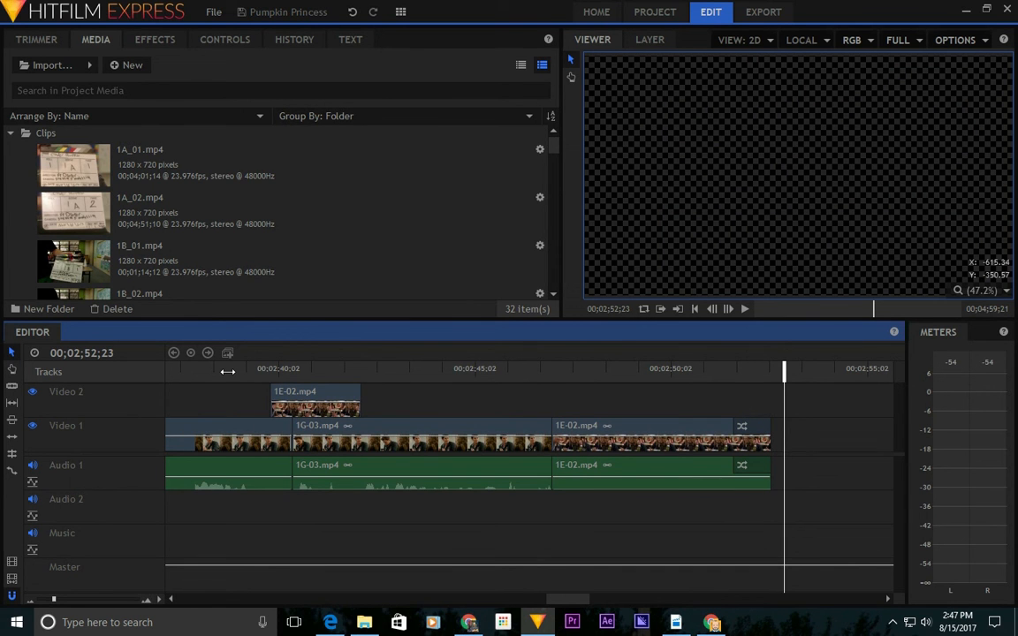
Add the Editor timeline to the export queue and go to the Export screen to check the task's 1280 x 720 preset.
{"action": "left_click", "coordinate": [14, 566]}
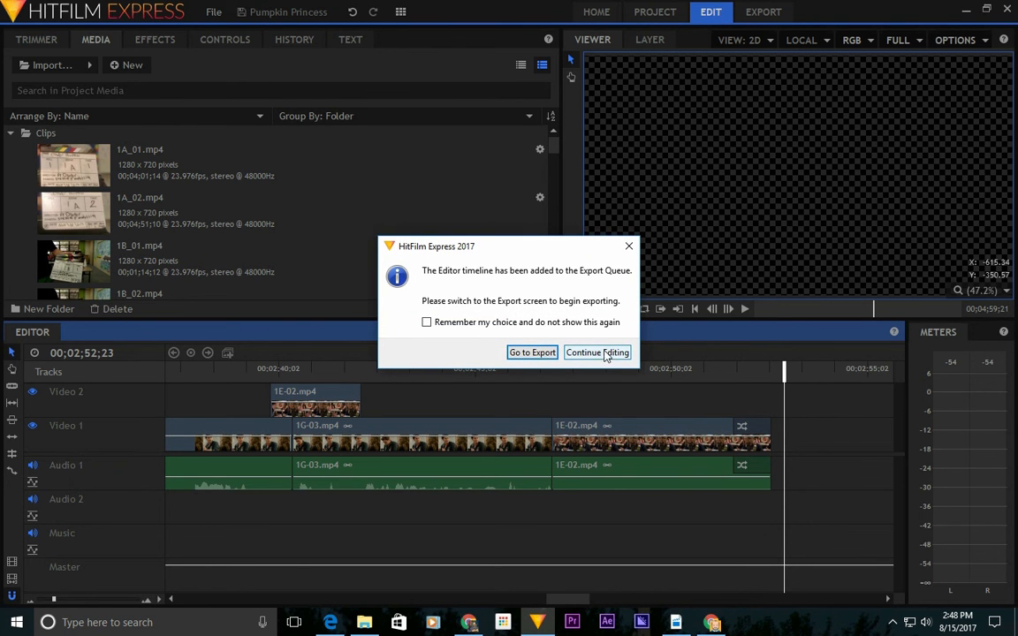
{"action": "left_click", "coordinate": [533, 352]}
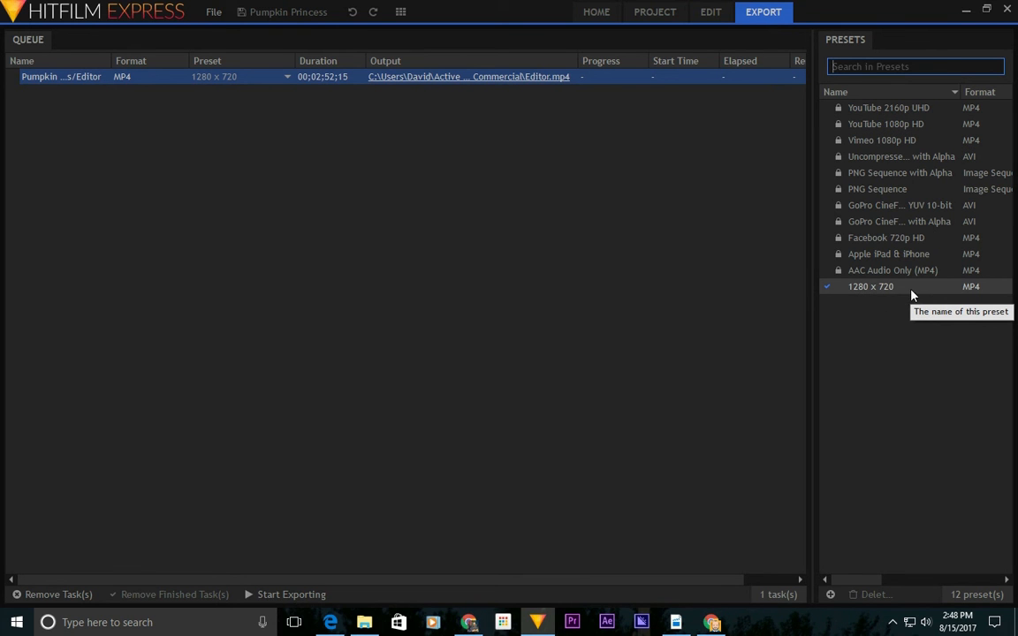
{"action": "left_click", "coordinate": [287, 78]}
{"action": "left_click", "coordinate": [290, 79]}
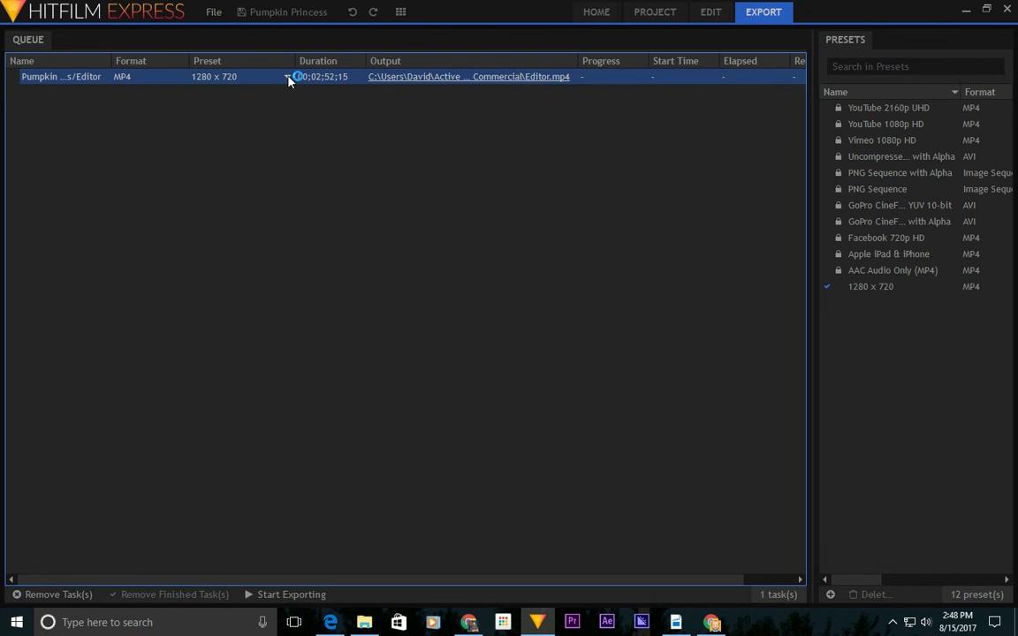
{"action": "left_click", "coordinate": [830, 595]}
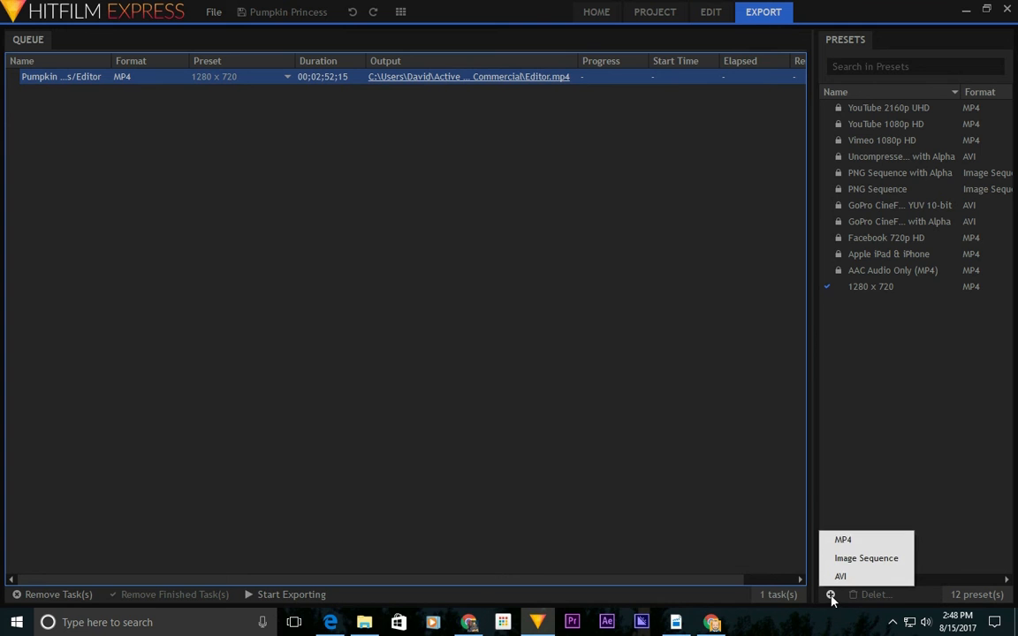
{"action": "left_click", "coordinate": [872, 541]}
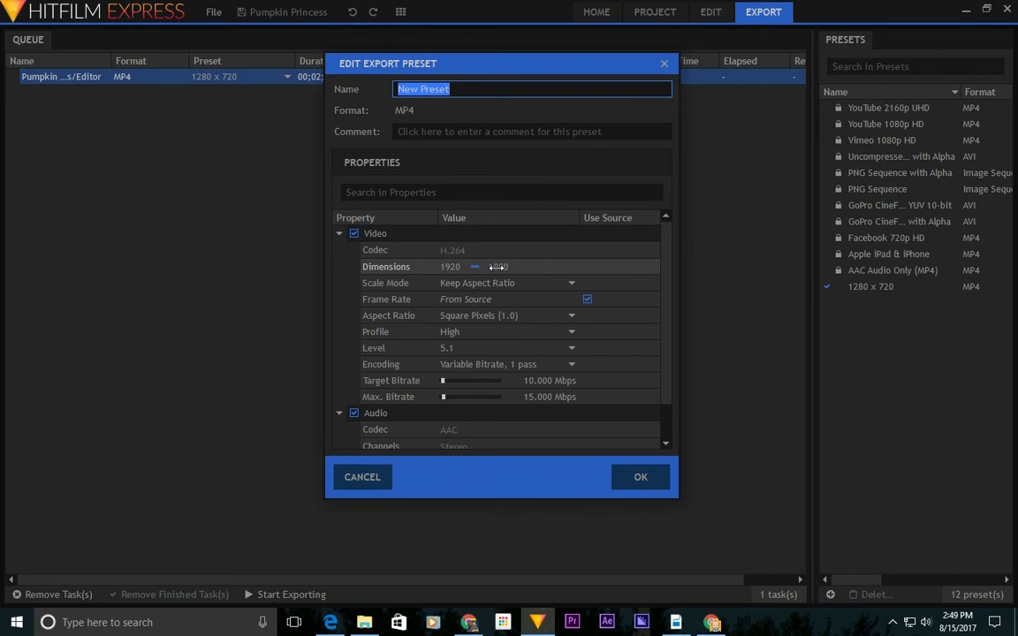
{"action": "left_click", "coordinate": [359, 477]}
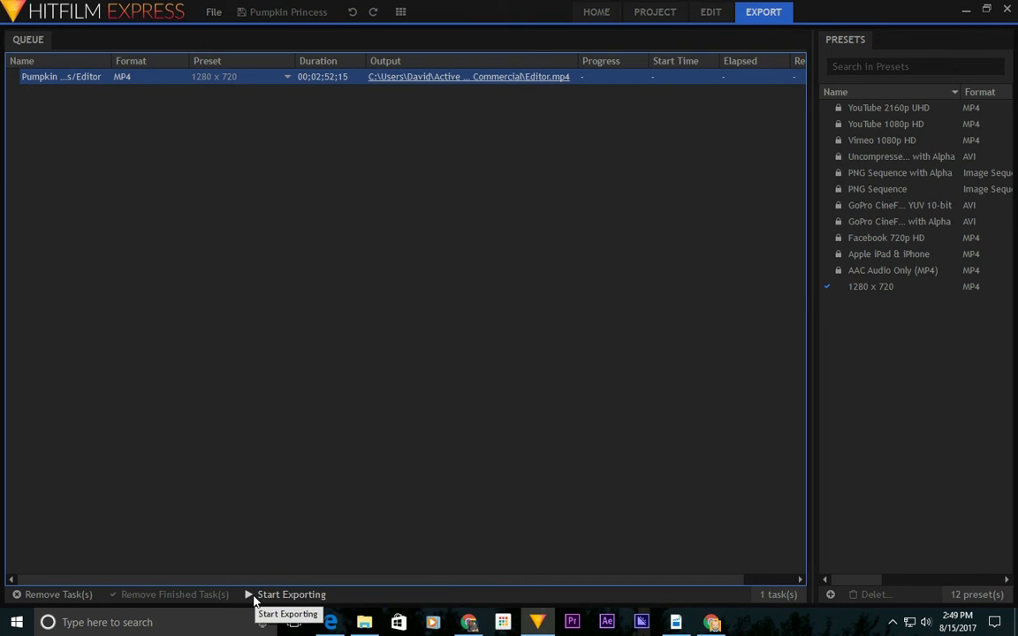
Start and suspend the Editor export, and replace its queued task with a duplicate.
{"action": "left_click", "coordinate": [254, 595]}
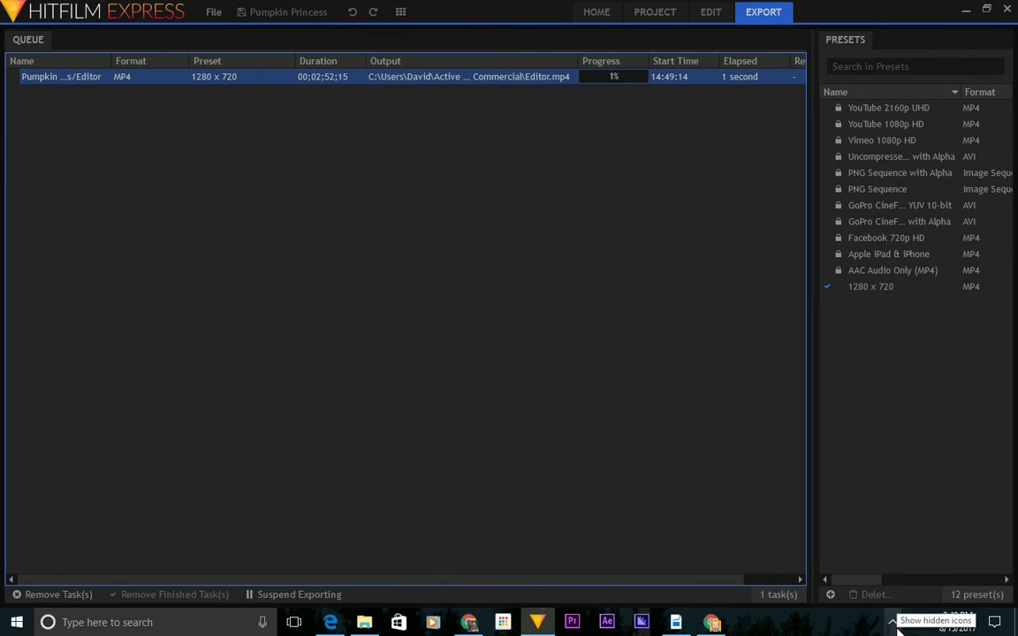
{"action": "left_click", "coordinate": [251, 594]}
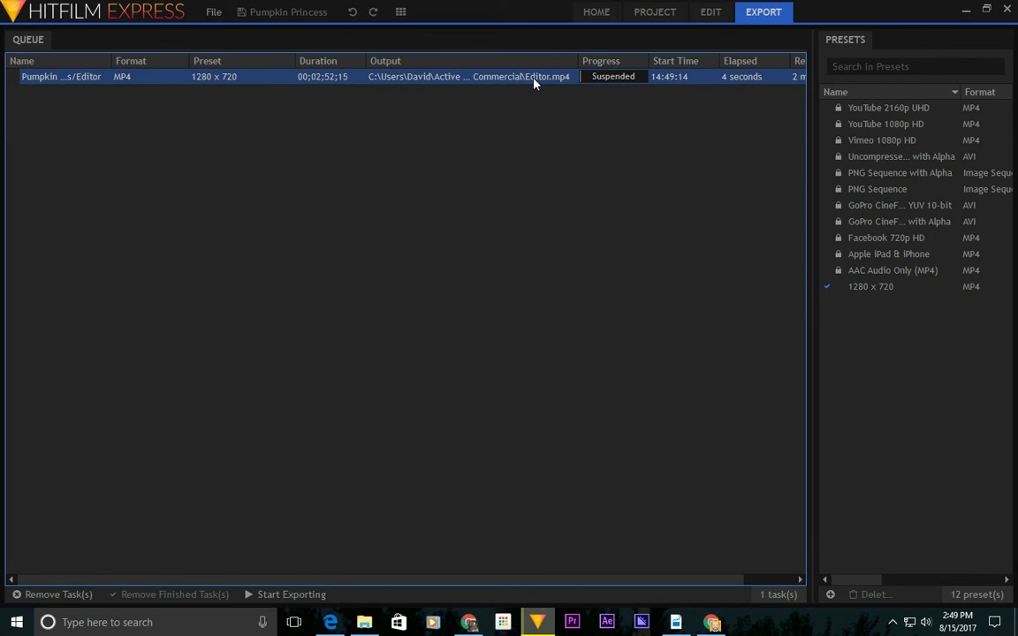
{"action": "right_click", "coordinate": [473, 79]}
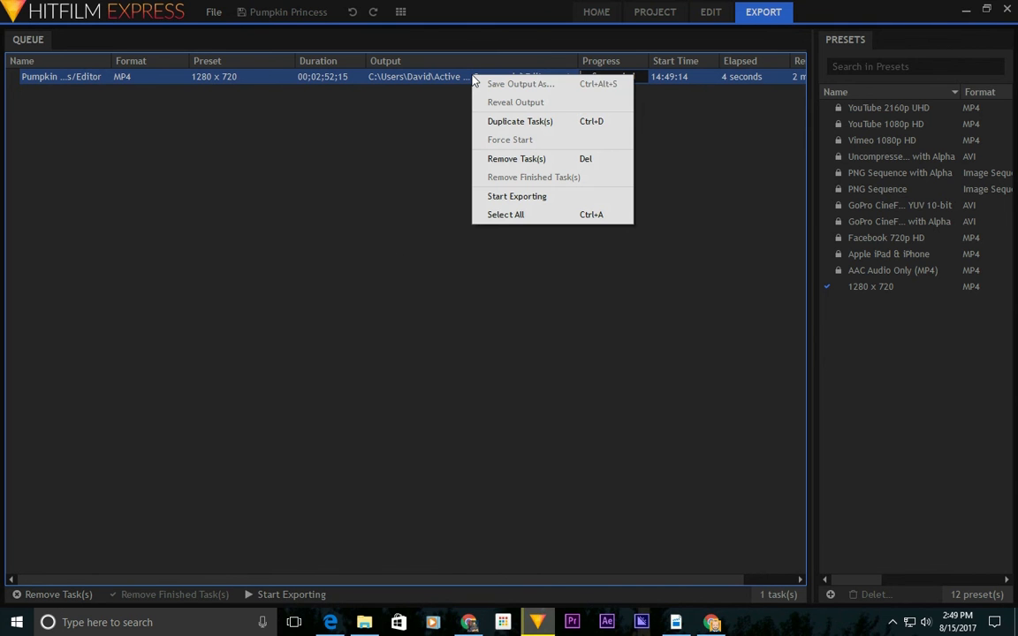
{"action": "left_click", "coordinate": [546, 122]}
{"action": "right_click", "coordinate": [498, 79]}
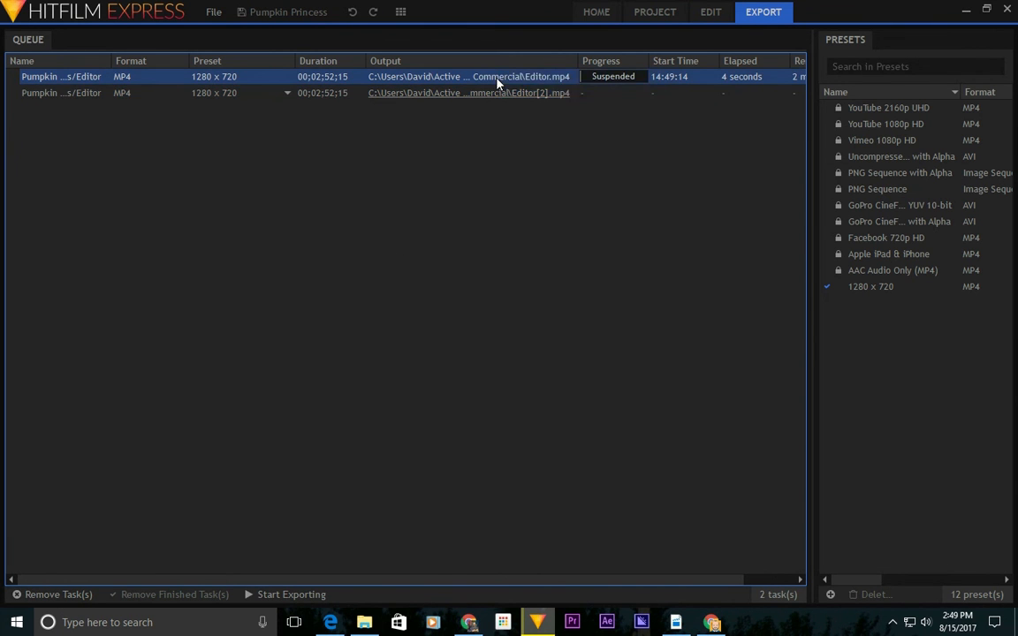
{"action": "left_click", "coordinate": [508, 148]}
Set the duplicate task's output to an MP4 named Mr D Final in Active Vids, inside the Pumpkin Princess Day Dreamer MP4 folder.
{"action": "left_click", "coordinate": [500, 81]}
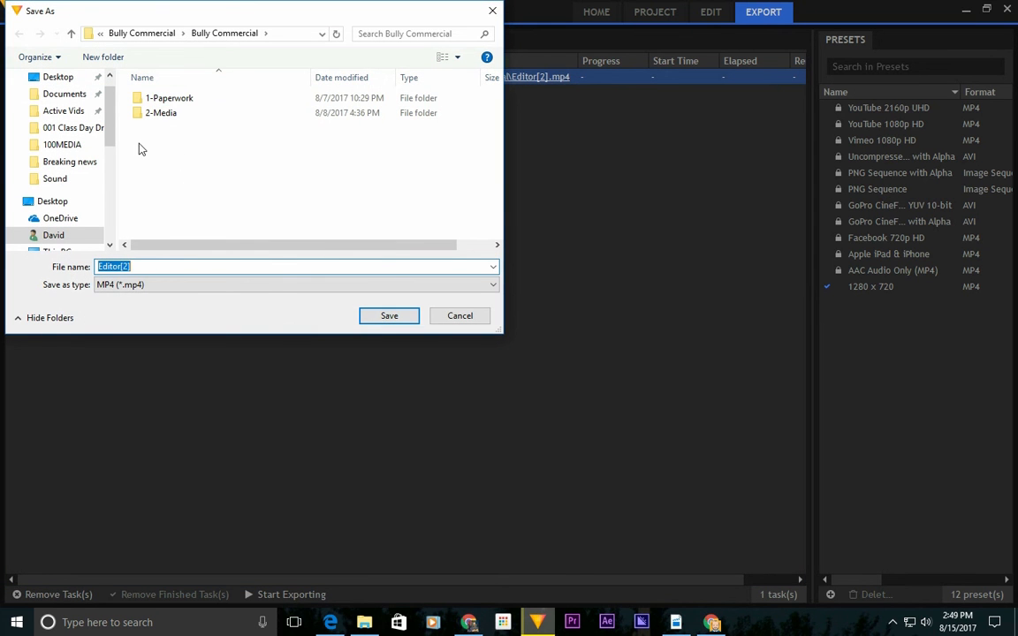
{"action": "left_click", "coordinate": [150, 35]}
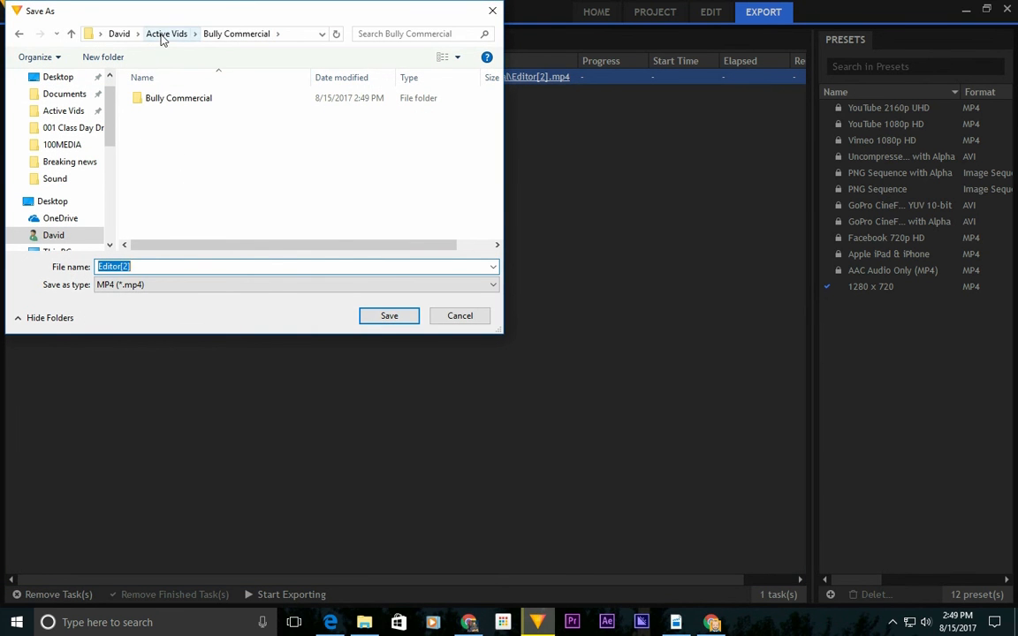
{"action": "left_click", "coordinate": [166, 34]}
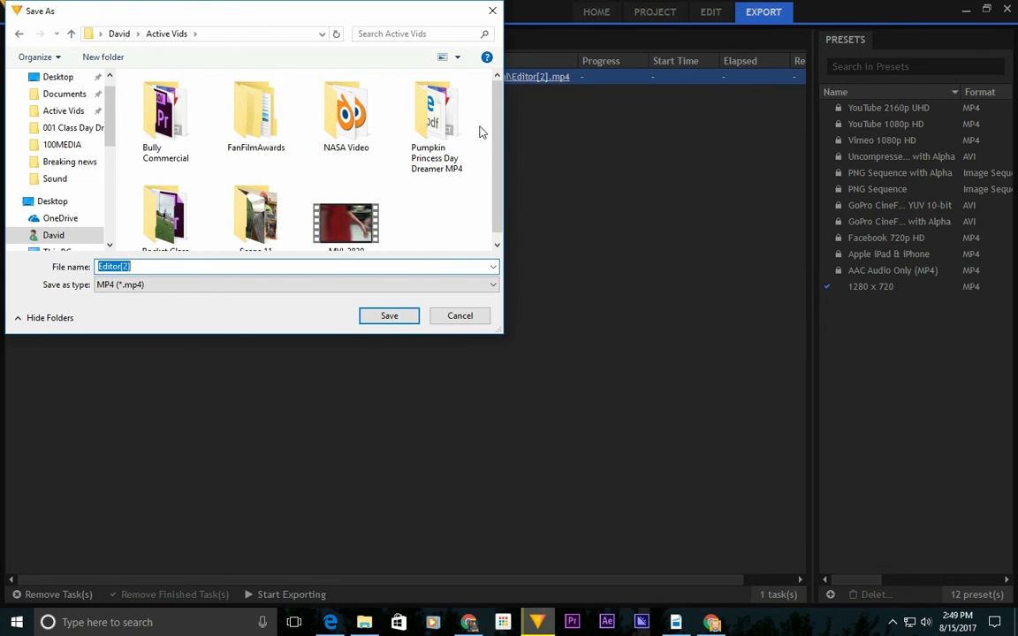
{"action": "double_click", "coordinate": [437, 123]}
{"action": "left_click_drag", "start_coordinate": [499, 150], "coordinate": [499, 194]}
{"action": "left_click", "coordinate": [146, 267]}
{"action": "type", "text": "Mr D Final"}
{"action": "key", "text": "Return"}
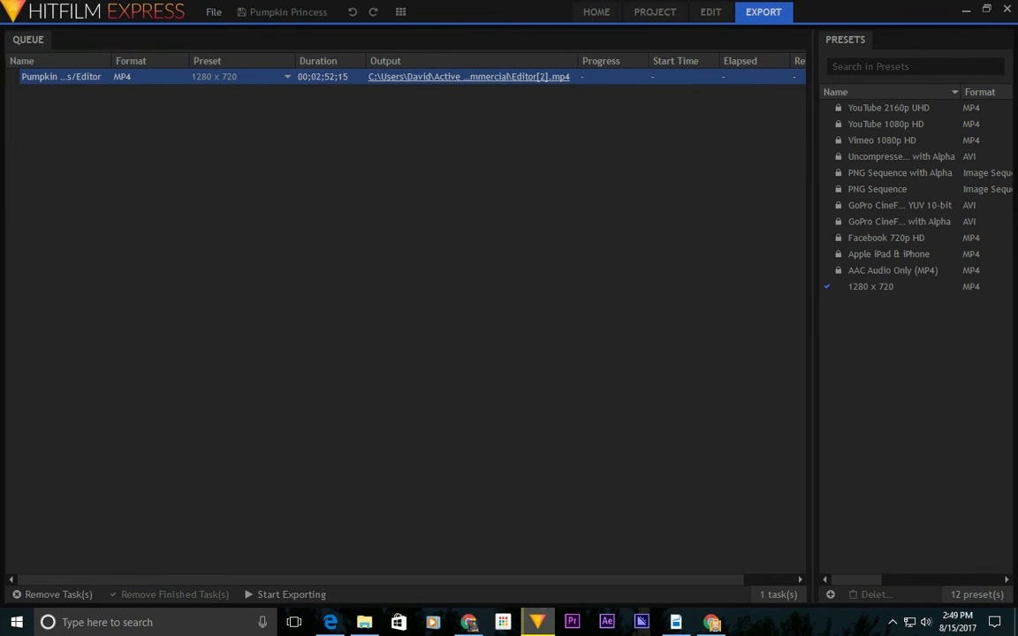